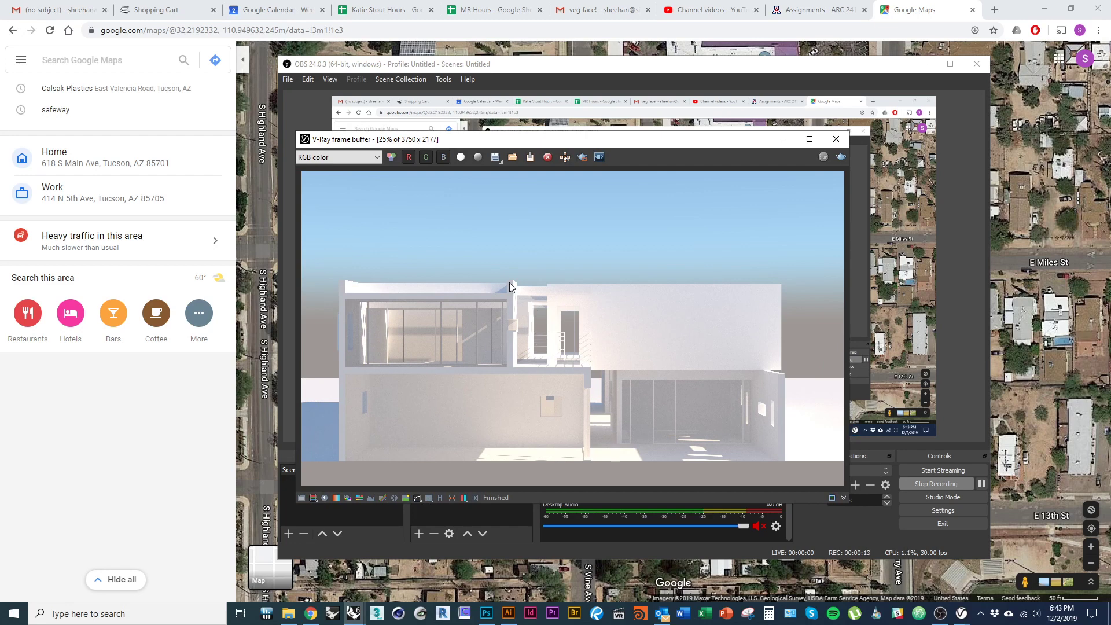
- Save the V-Ray render as a PNG, overwriting the existing Section Perspective.png
click(495, 158)
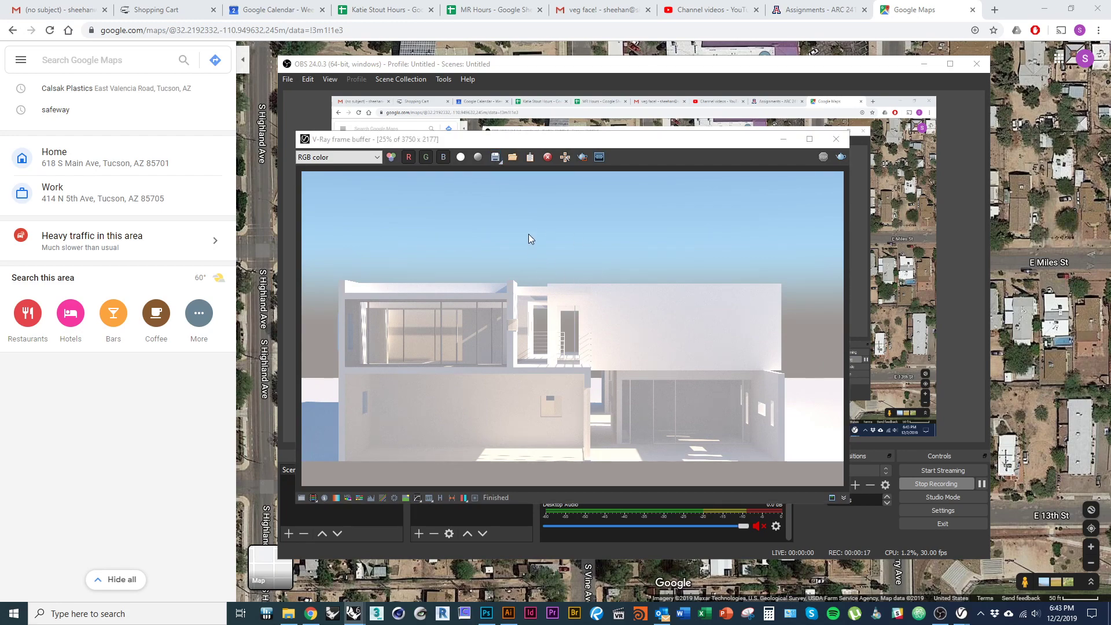
key(alt+Tab)
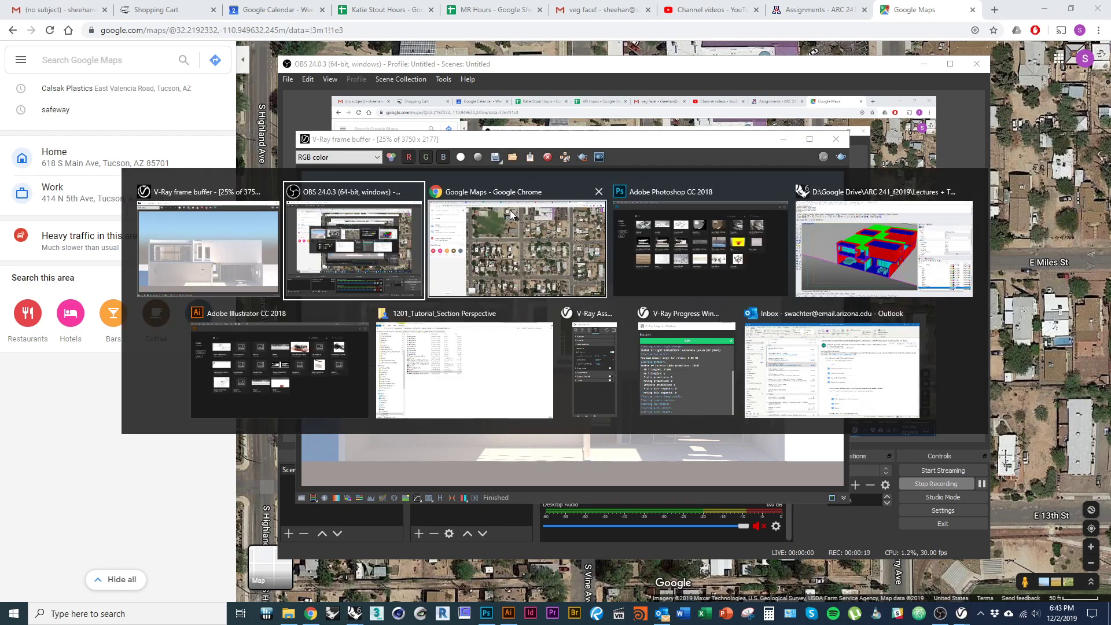
key(alt+Tab)
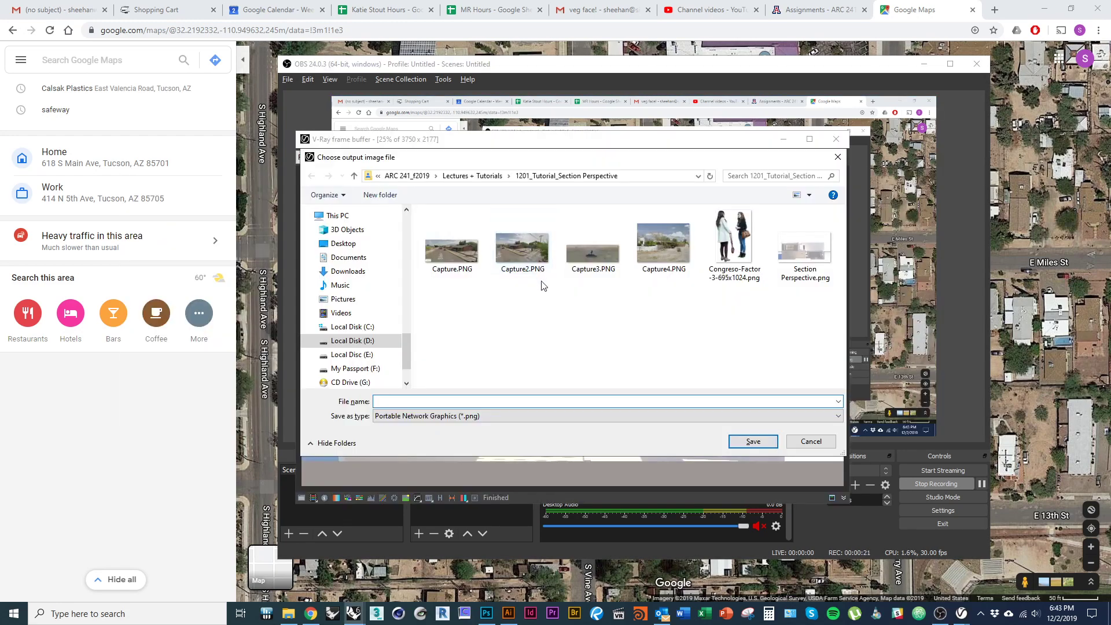
drag(589, 165, 546, 178)
click(762, 257)
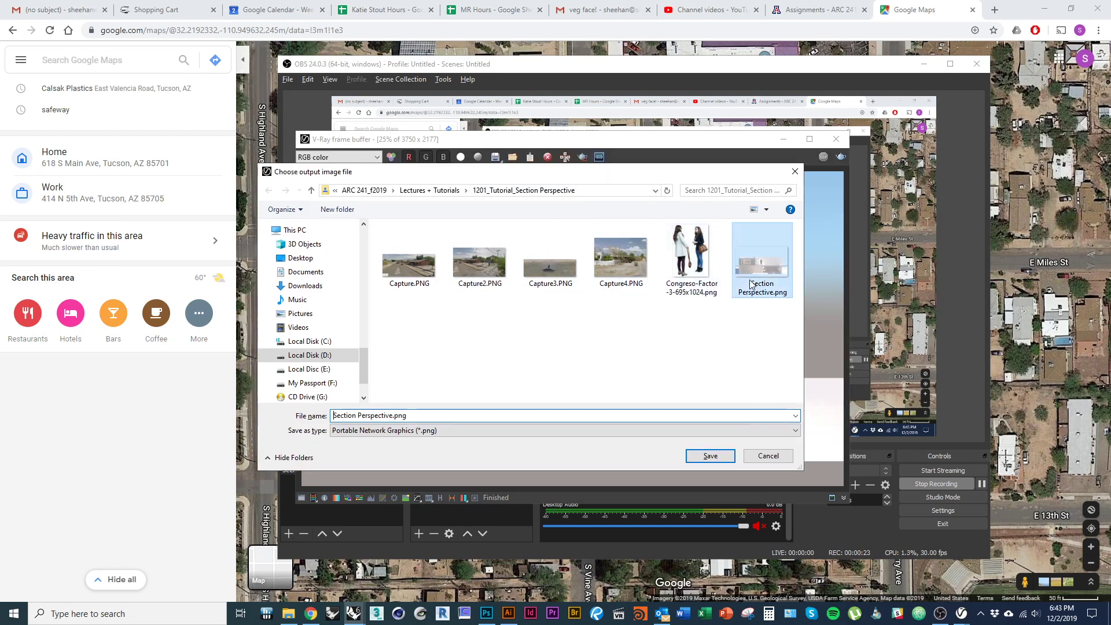
click(424, 434)
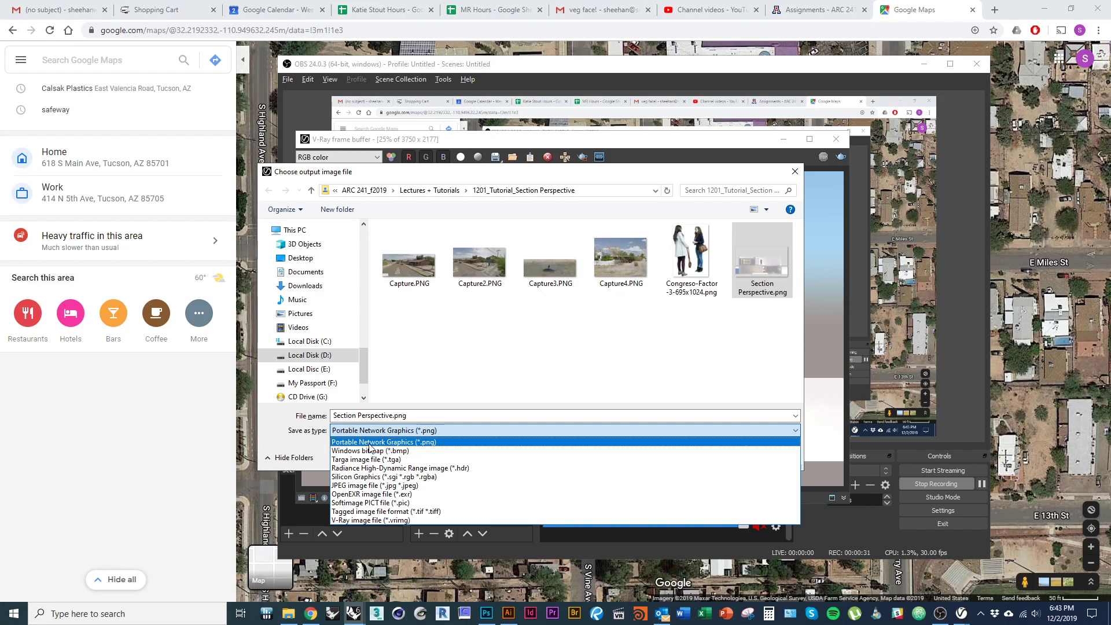
click(370, 443)
click(710, 455)
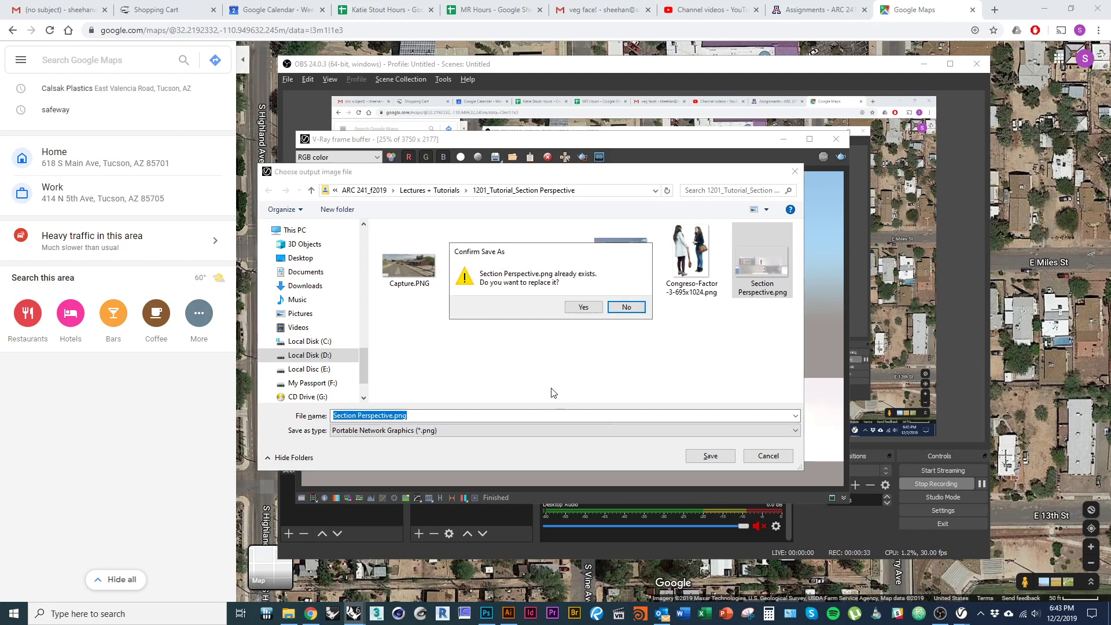
click(583, 308)
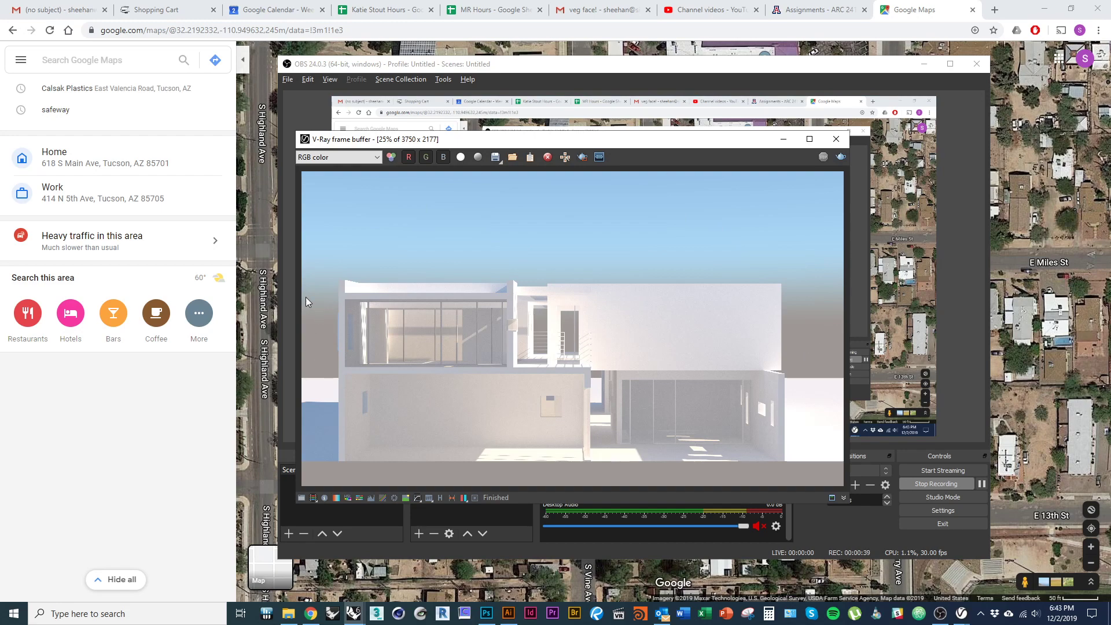
- Preview the updated Section Perspective.png in the tutorial folder in File Explorer
key(alt+Tab)
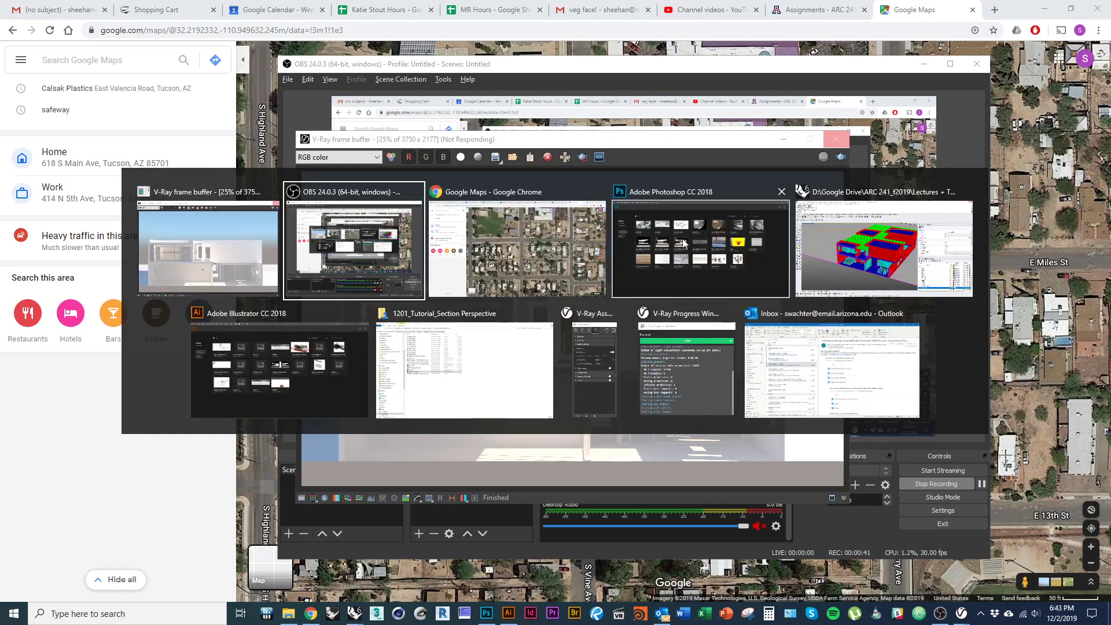
click(417, 261)
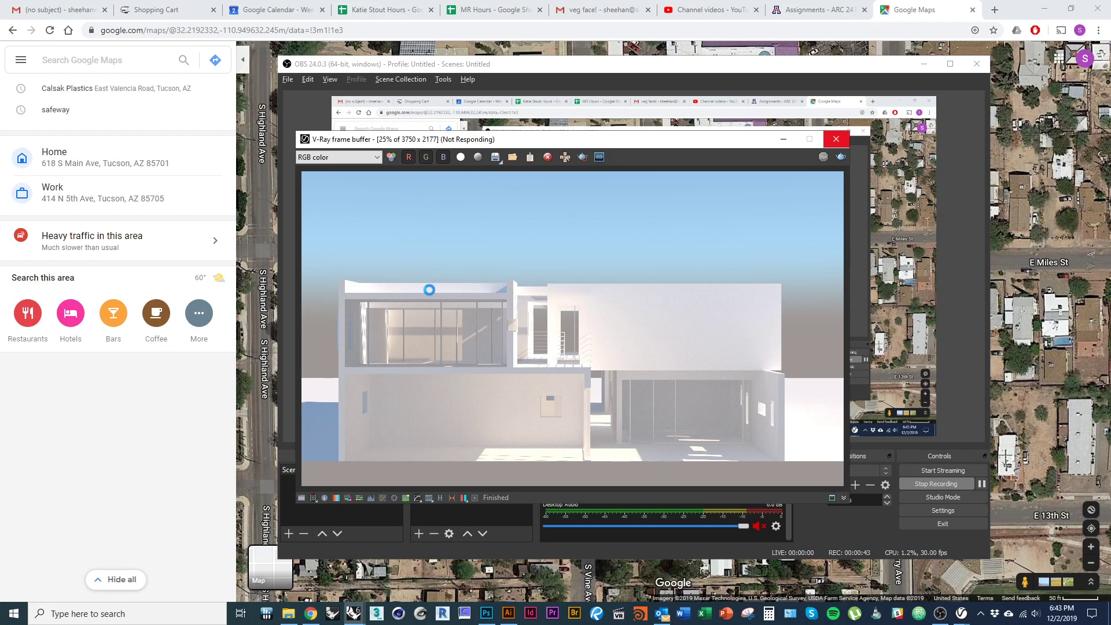
key(alt+Tab)
click(456, 367)
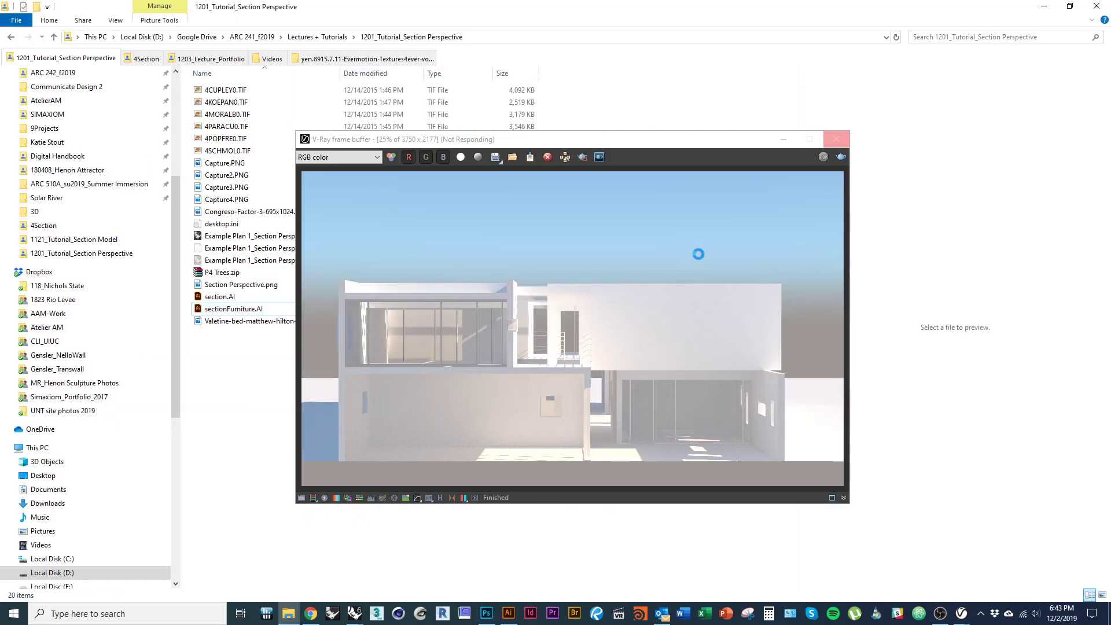
click(784, 139)
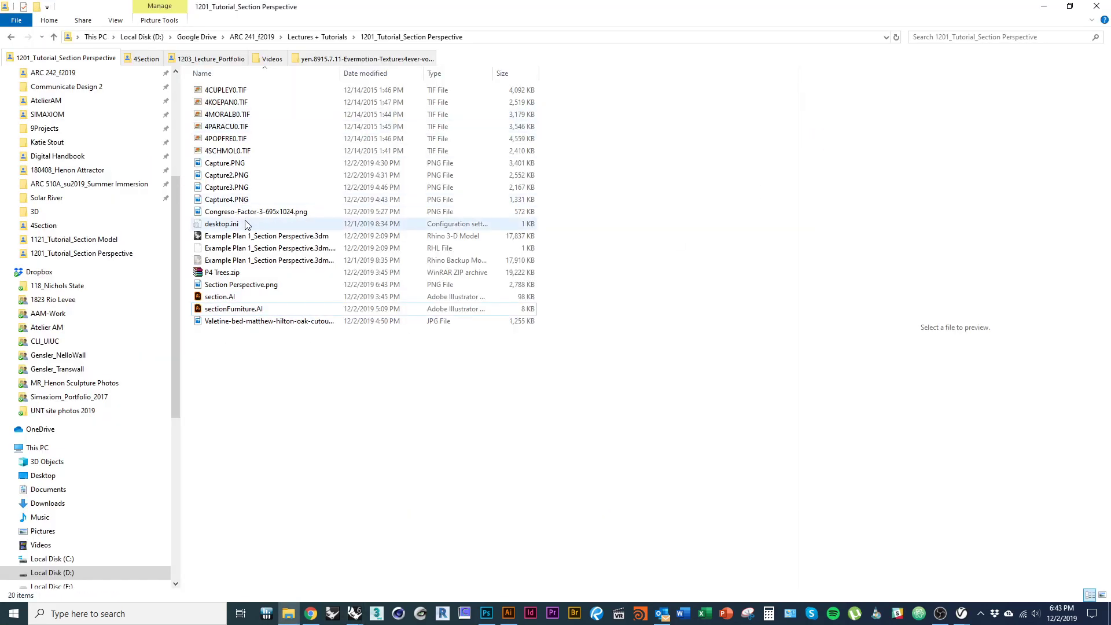
click(243, 284)
- Close the V-Ray frame buffer, asset editor and progress windows
key(alt+Tab)
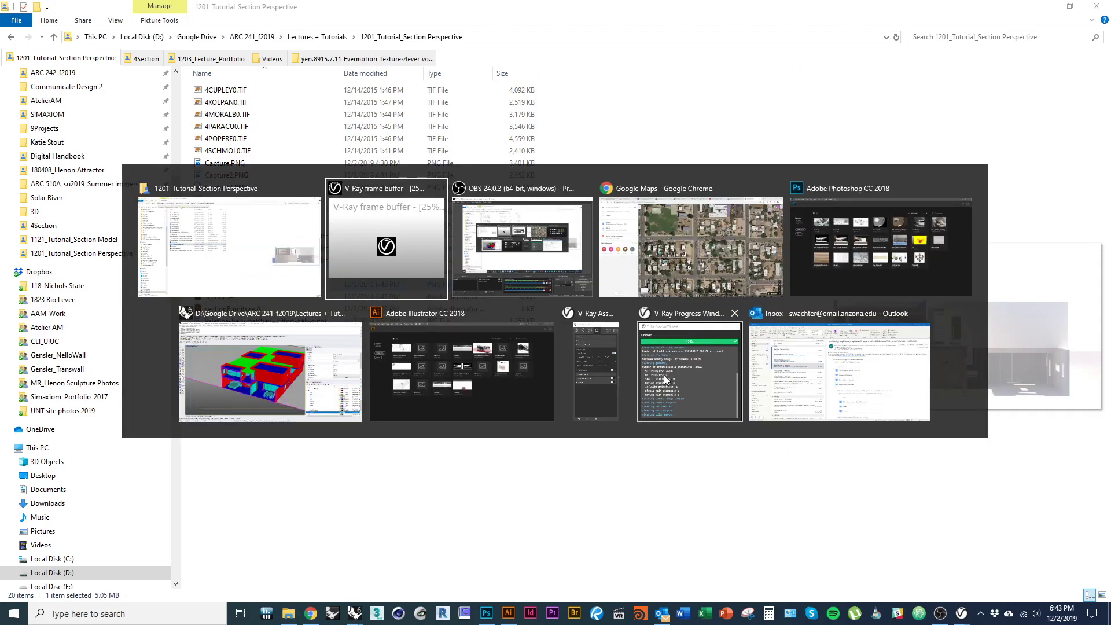
click(641, 377)
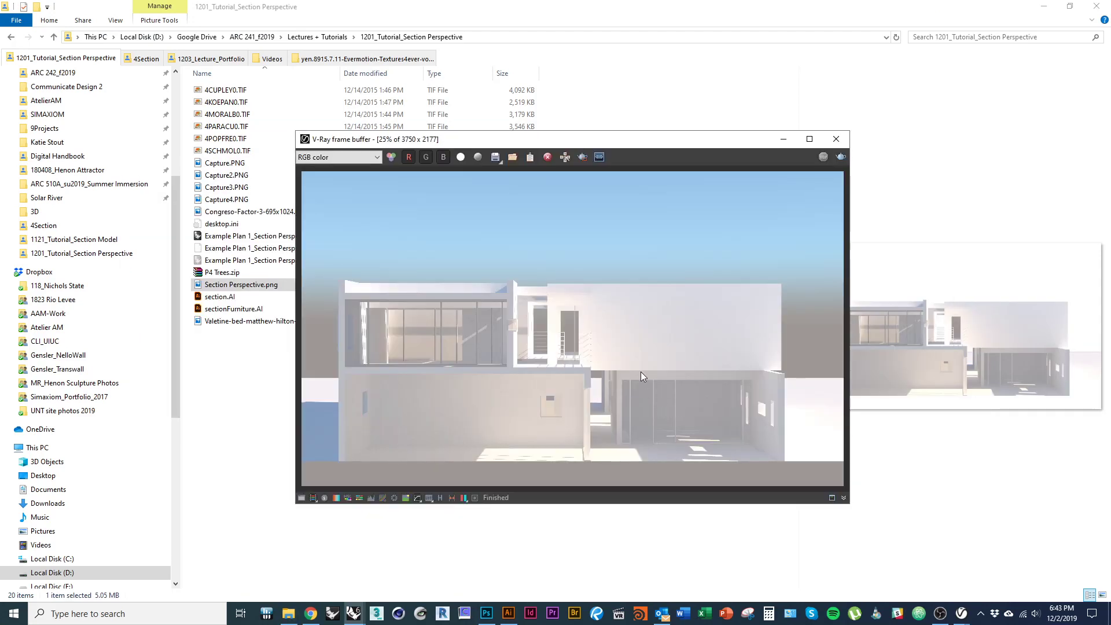
click(836, 139)
key(alt+Tab)
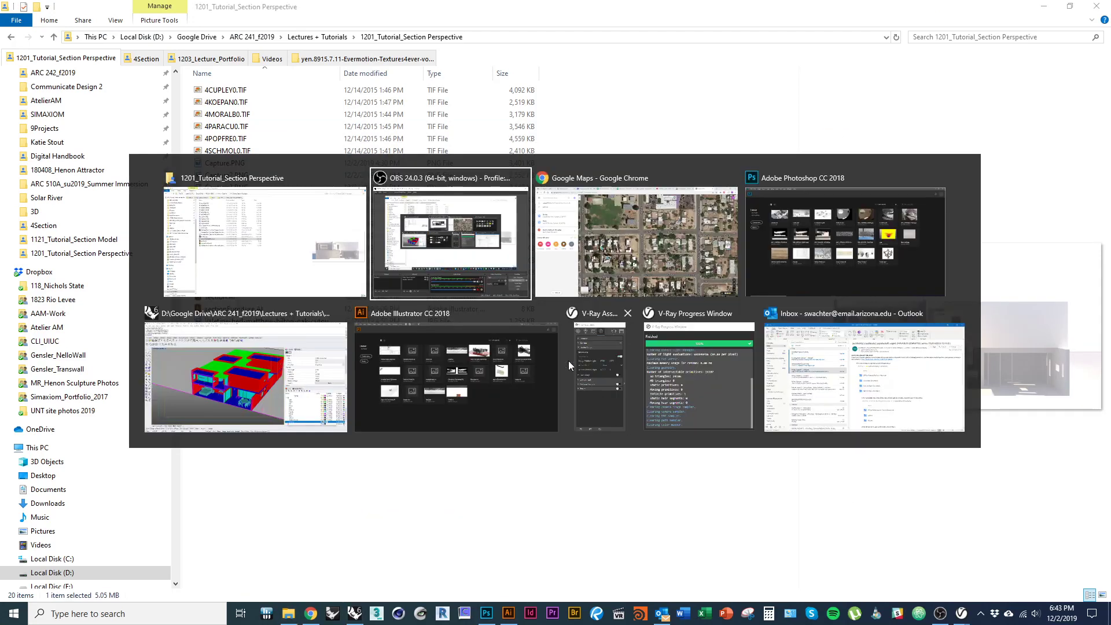
click(606, 367)
click(256, 131)
key(alt+Tab)
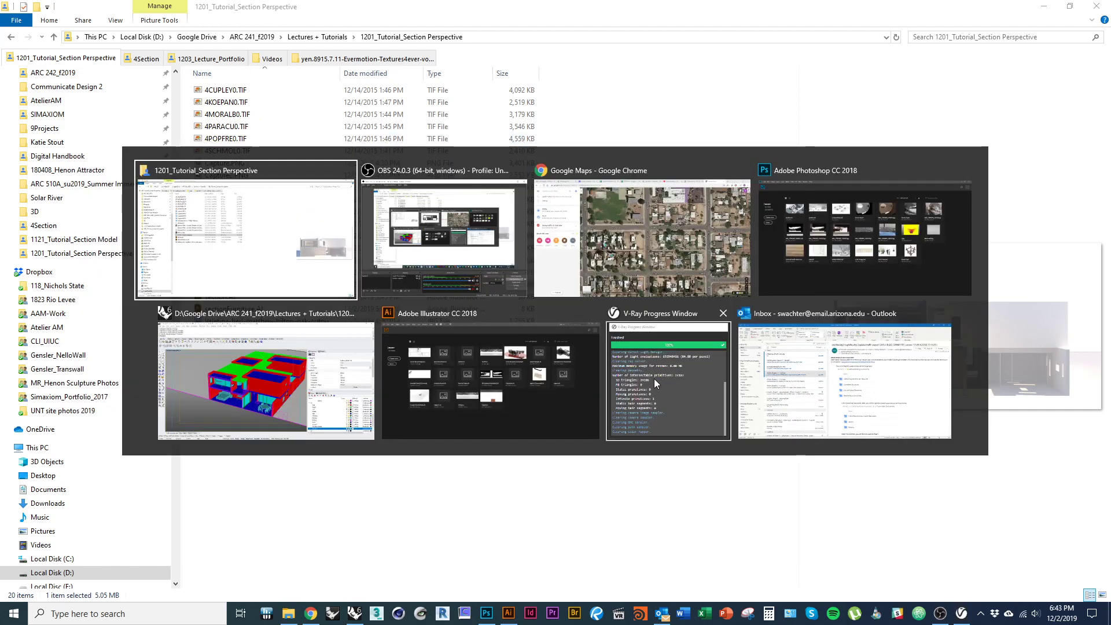
click(654, 379)
click(978, 195)
key(alt+Tab)
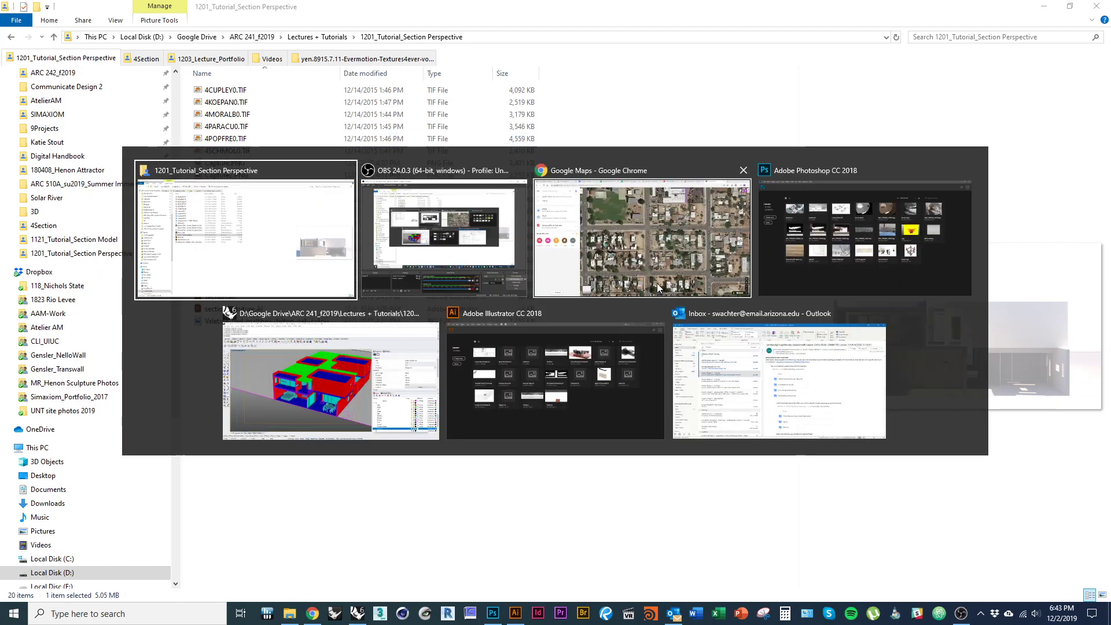
- Orbit and zoom the Perspective viewport toward the front of the building section
click(376, 376)
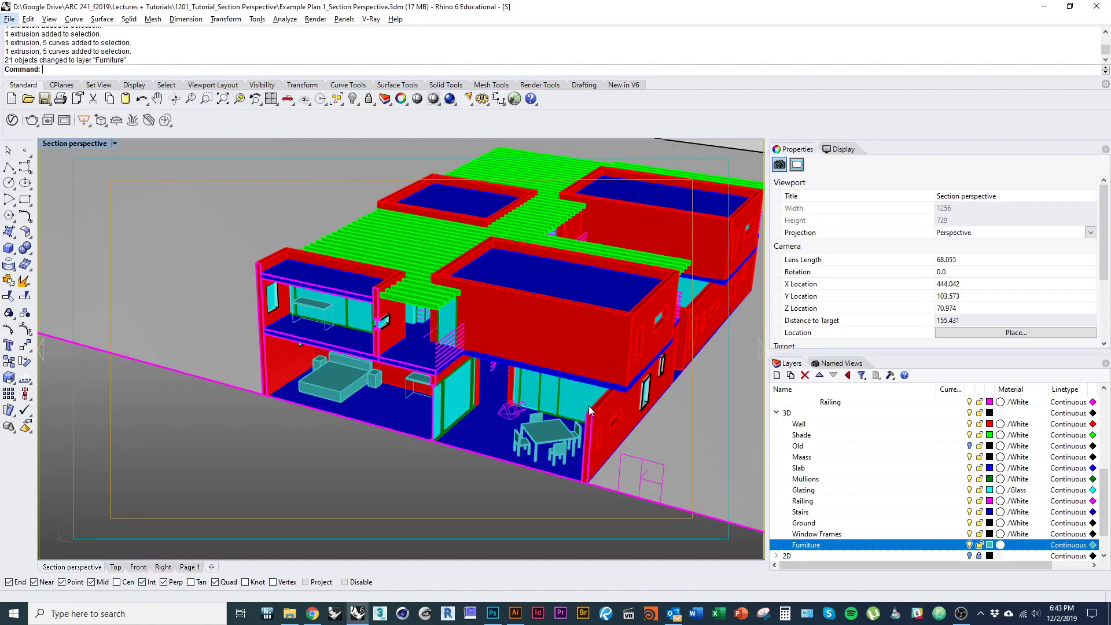
scroll(500, 405, down, 3)
drag(516, 393, 430, 423)
scroll(489, 455, up, 4)
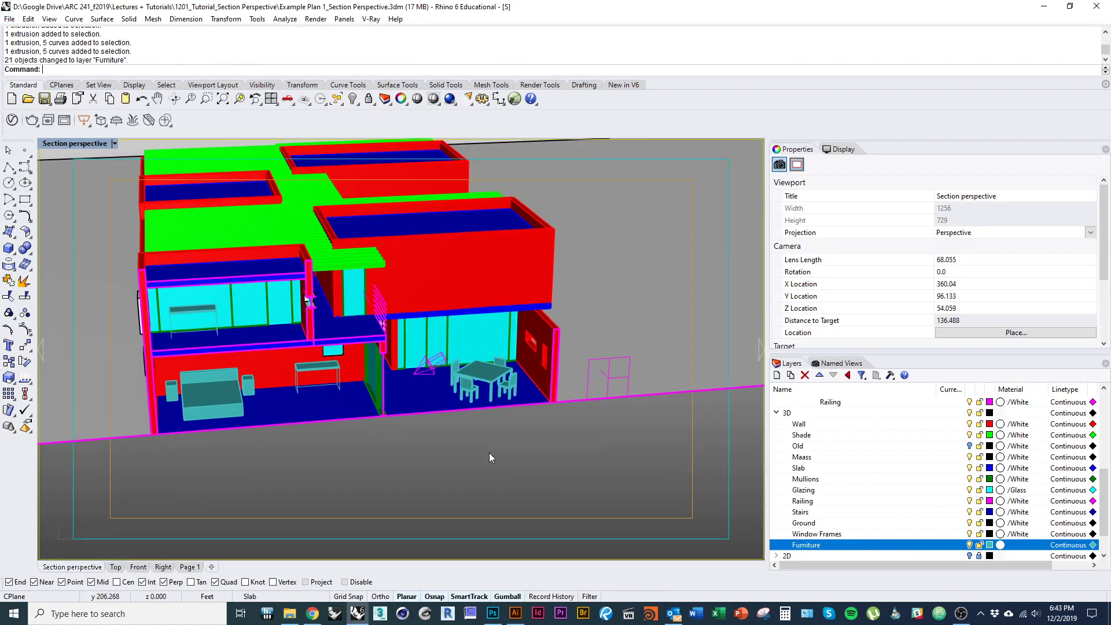
drag(528, 392, 215, 335)
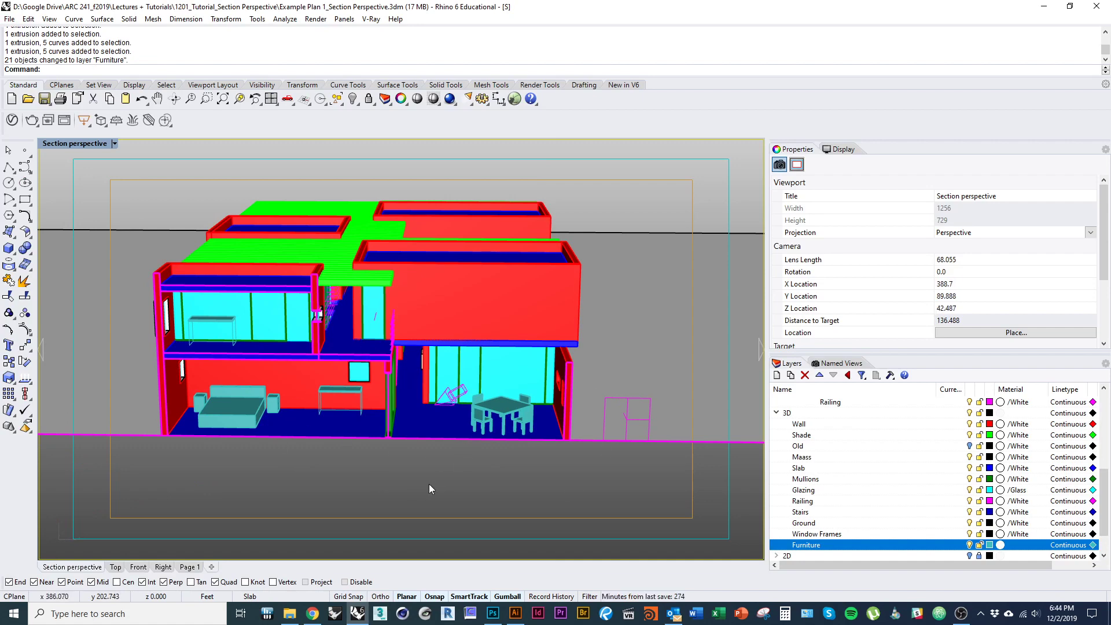
scroll(428, 474, down, 4)
drag(587, 452, 544, 495)
scroll(471, 441, down, 5)
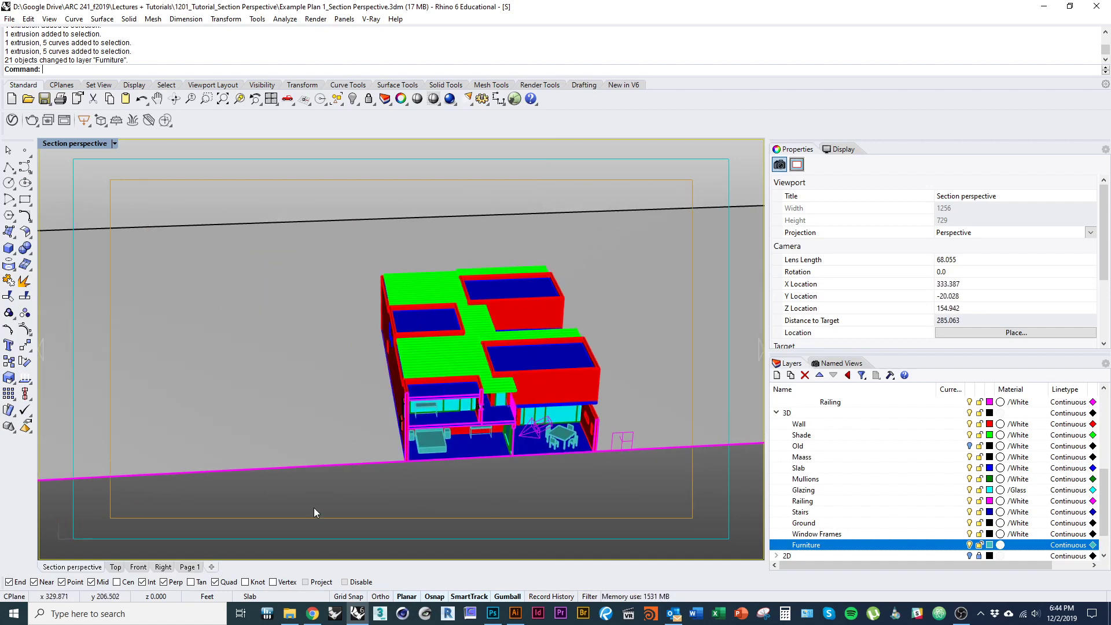
- Lower the view to a near-elevation angle, then restore the Section perspective named view
drag(397, 522, 634, 474)
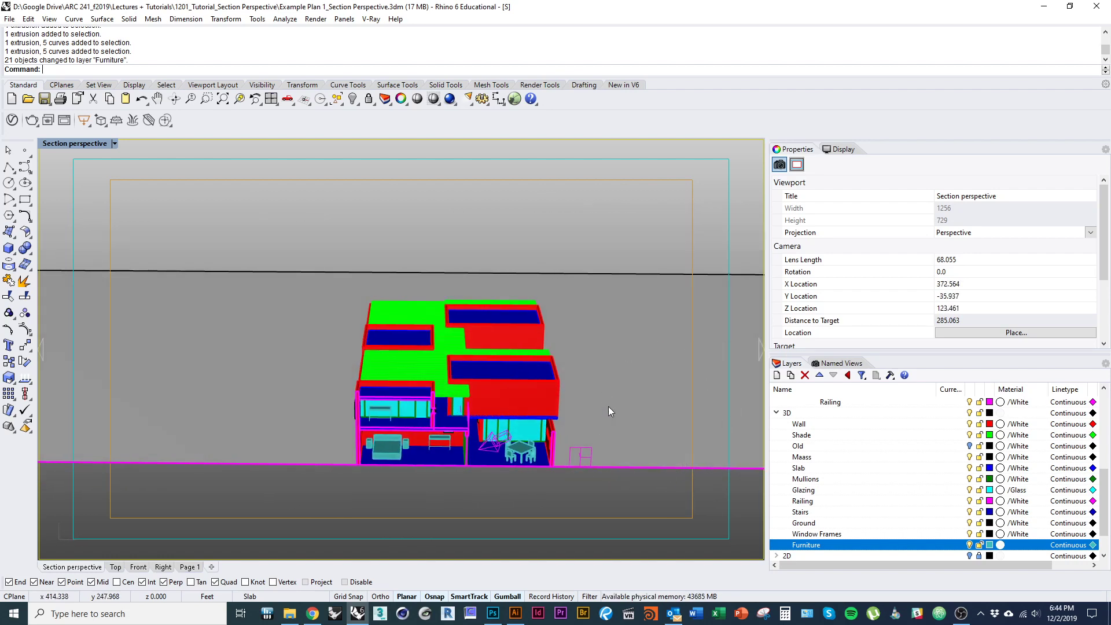
drag(541, 501, 509, 440)
scroll(491, 417, up, 6)
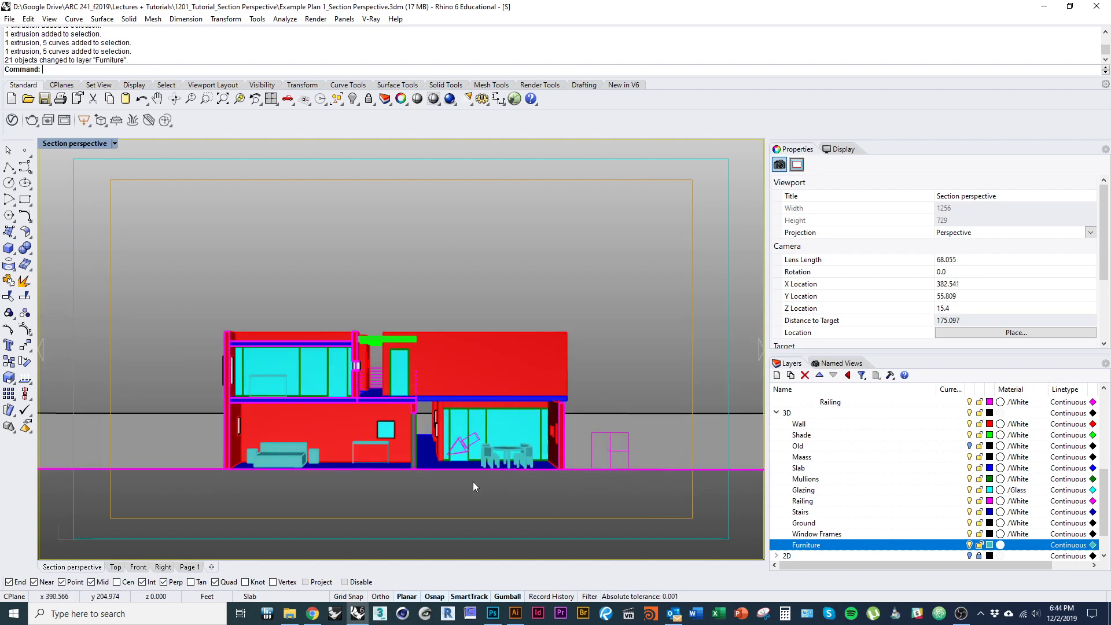
drag(441, 440, 442, 455)
scroll(426, 444, down, 8)
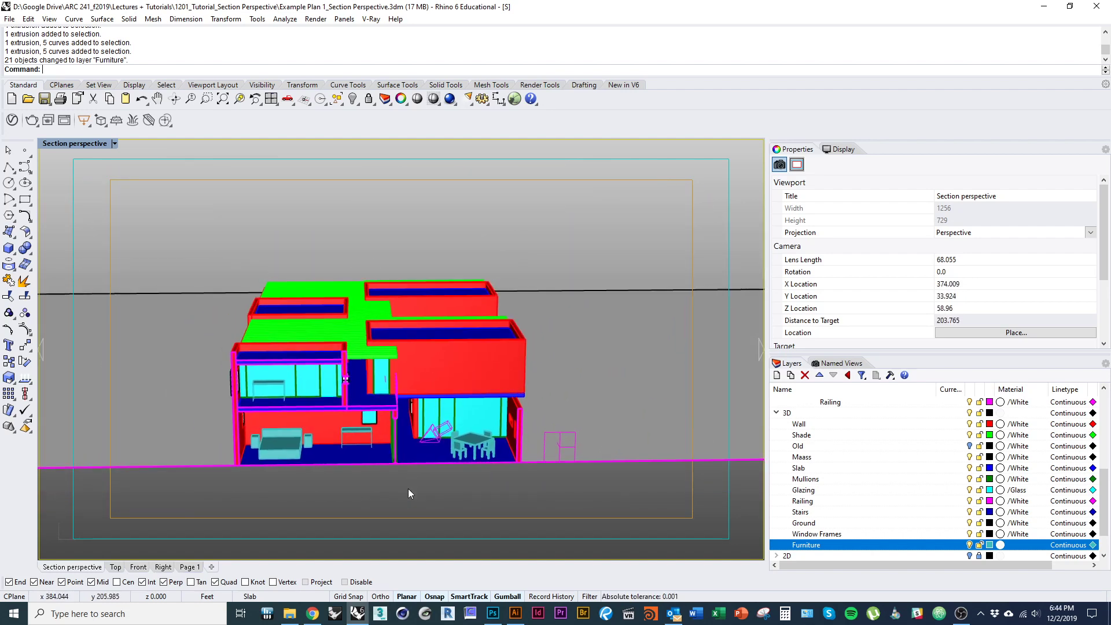
click(836, 364)
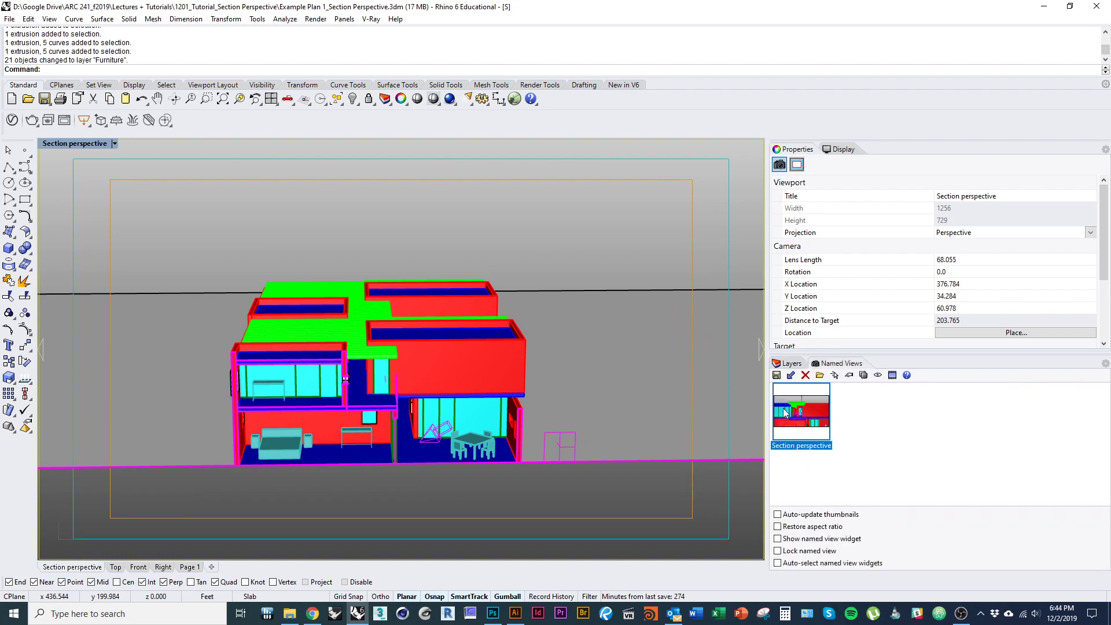
double_click(798, 423)
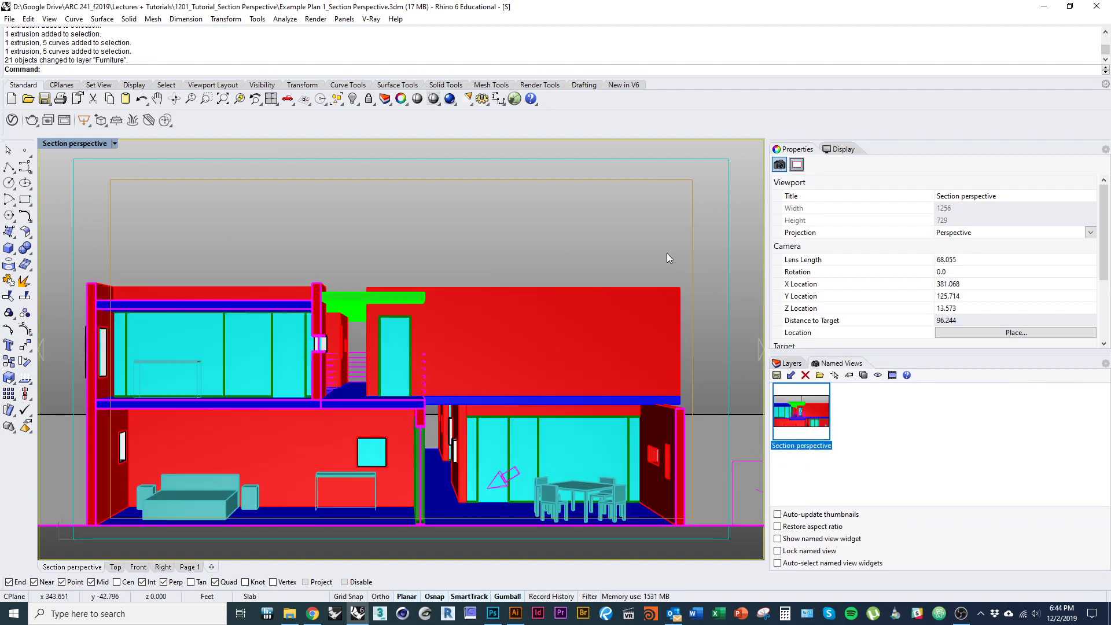
- Make2D all visible objects except the ground surface, keeping source layers, producing 876 curves
text(make2d)
key(Return)
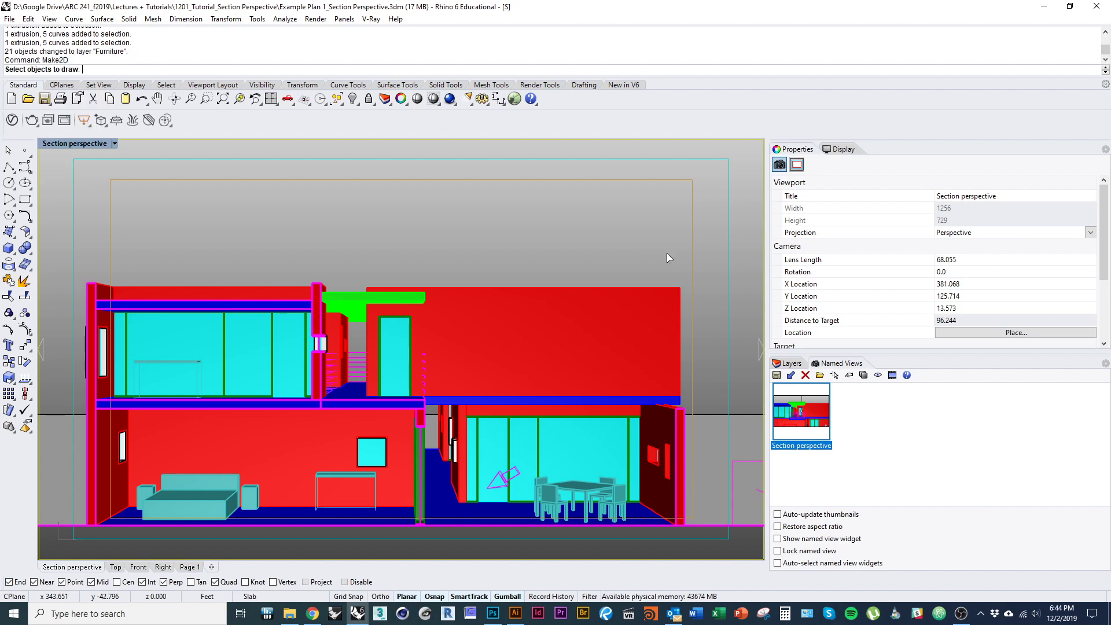
text(selvisible)
key(Return)
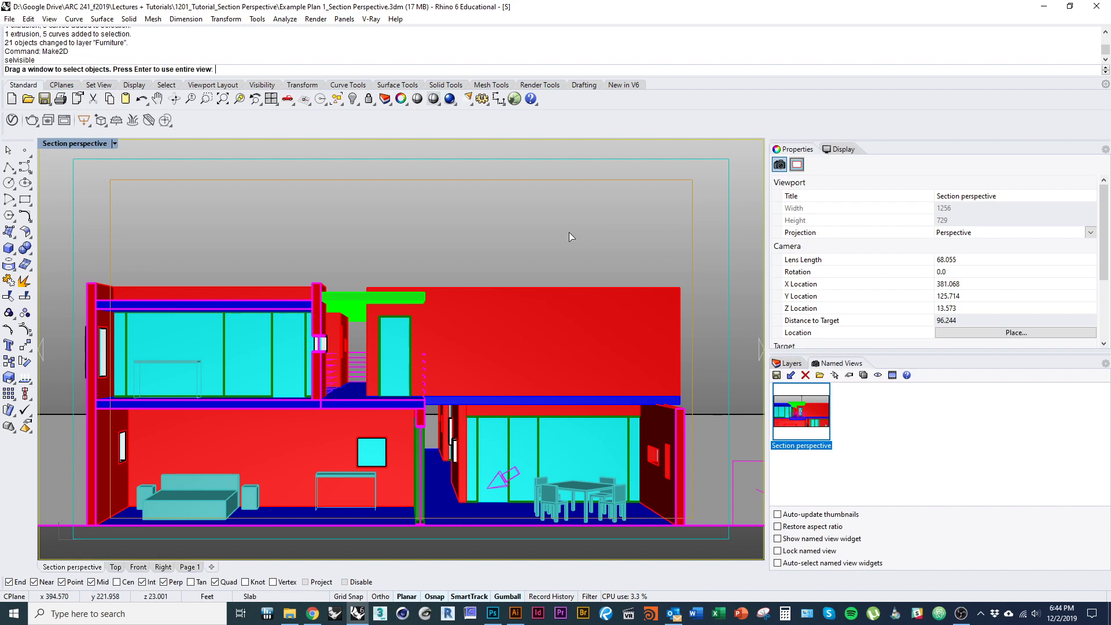
drag(75, 255, 720, 562)
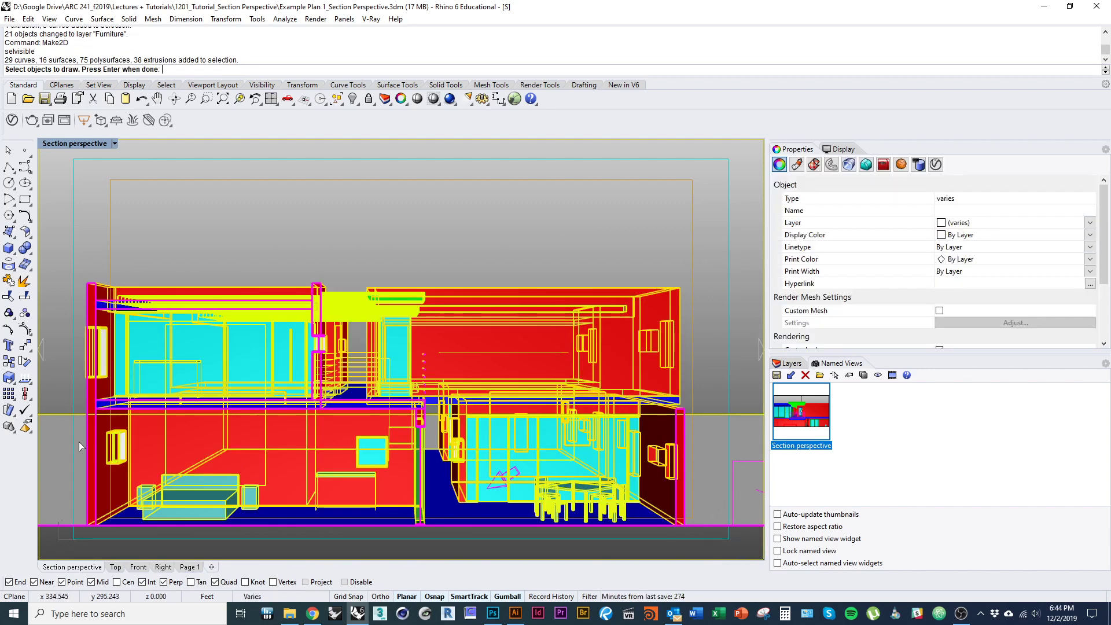
ctrl+click(64, 437)
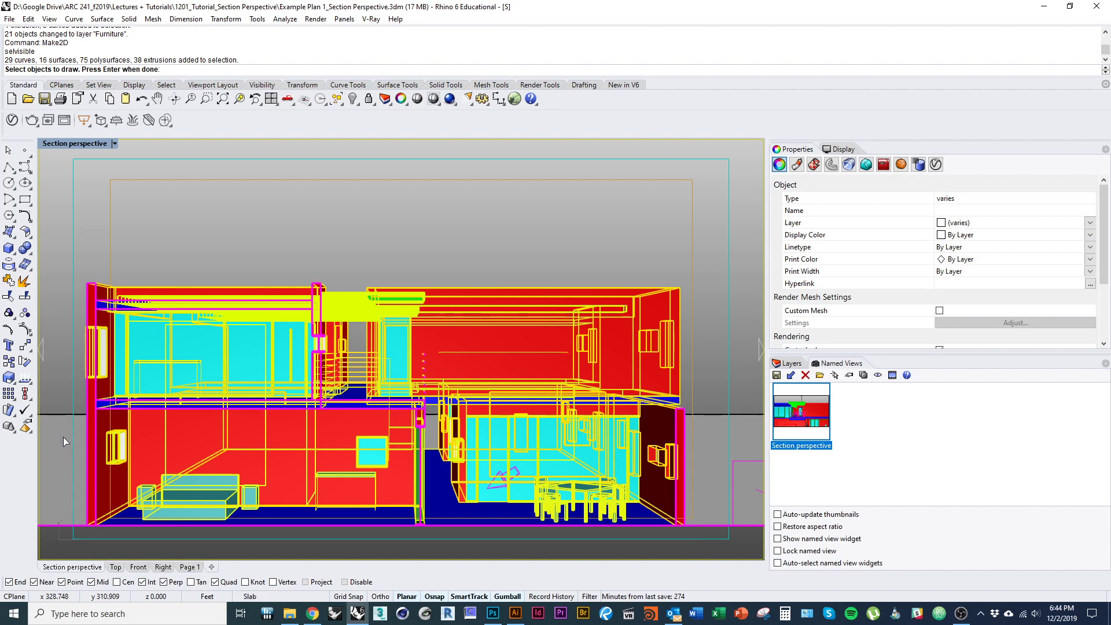
key(Return)
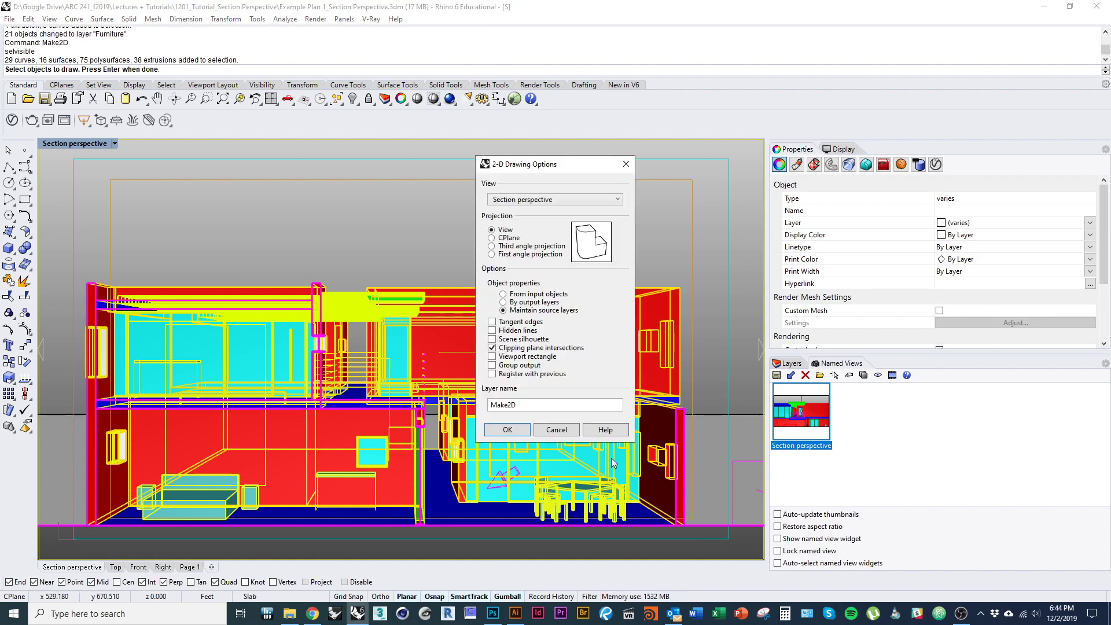
click(521, 431)
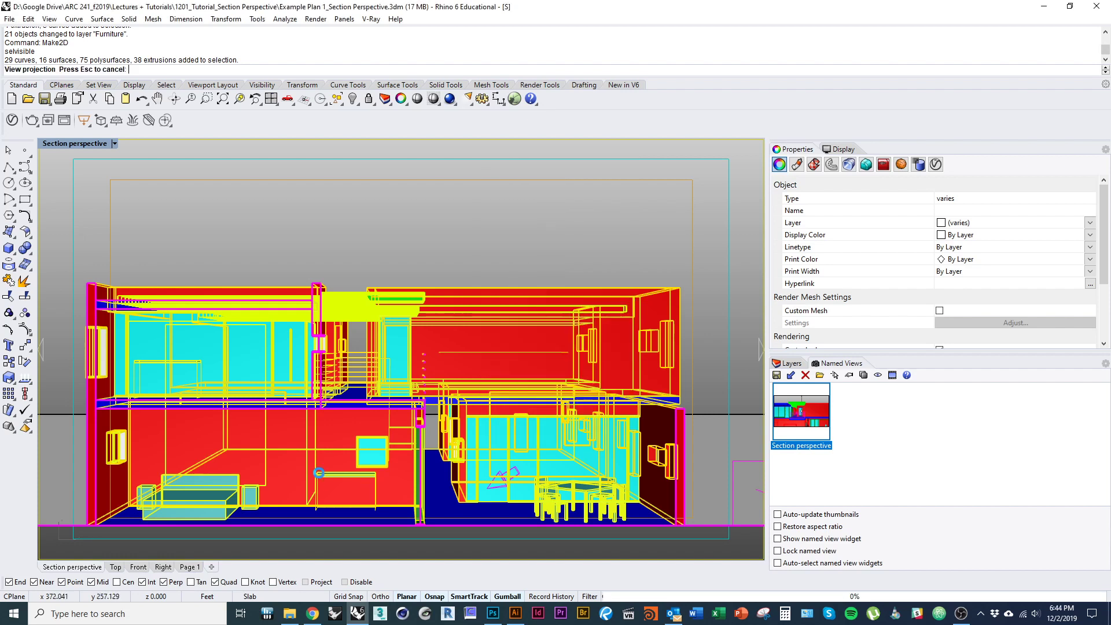
click(116, 568)
- Switch to a World Top plan view and move the Make2D curves to the left
scroll(405, 434, down, 3)
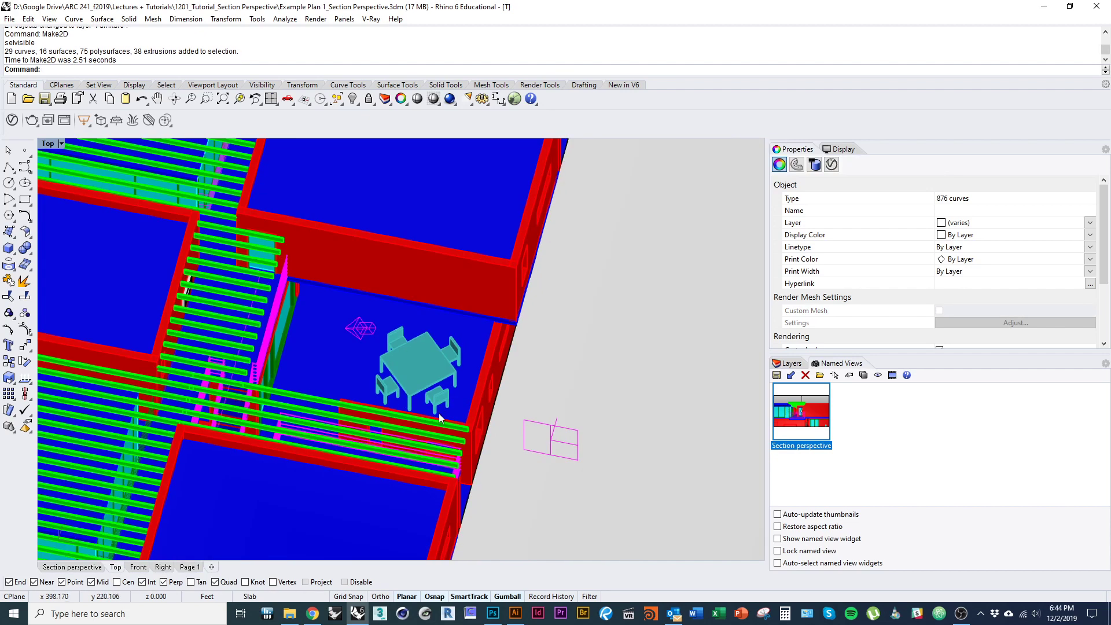
key(ctrl+F1)
scroll(450, 330, down, 20)
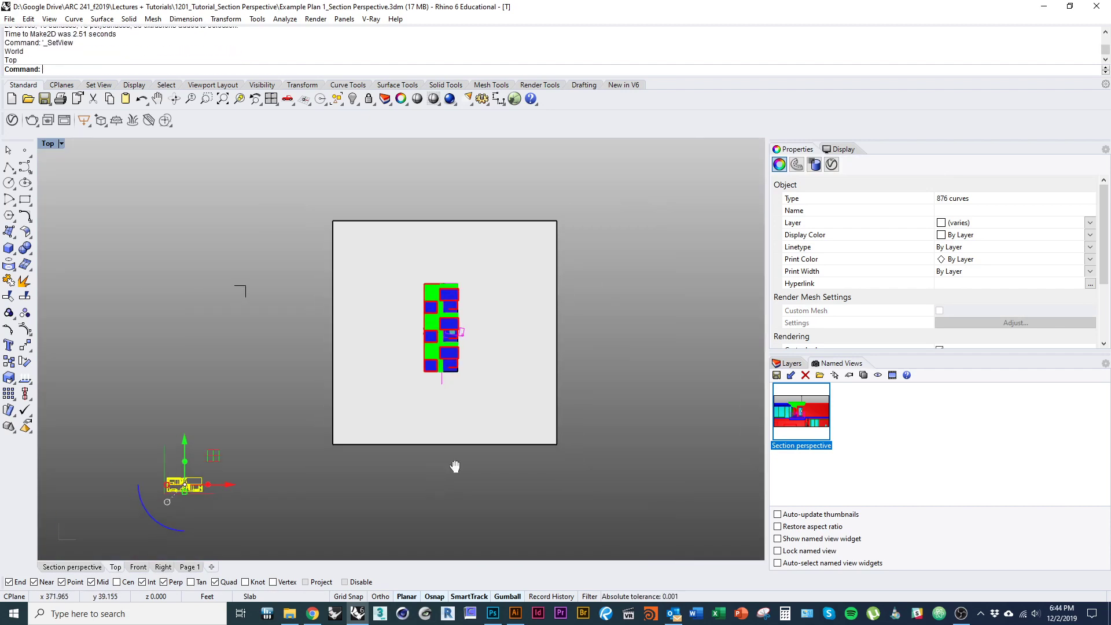
drag(456, 466, 590, 387)
scroll(317, 370, up, 6)
scroll(317, 370, up, 5)
drag(408, 471, 242, 420)
scroll(434, 425, up, 5)
scroll(245, 465, up, 4)
drag(245, 464, 433, 496)
scroll(367, 487, up, 6)
click(377, 511)
scroll(386, 447, up, 8)
drag(401, 430, 424, 431)
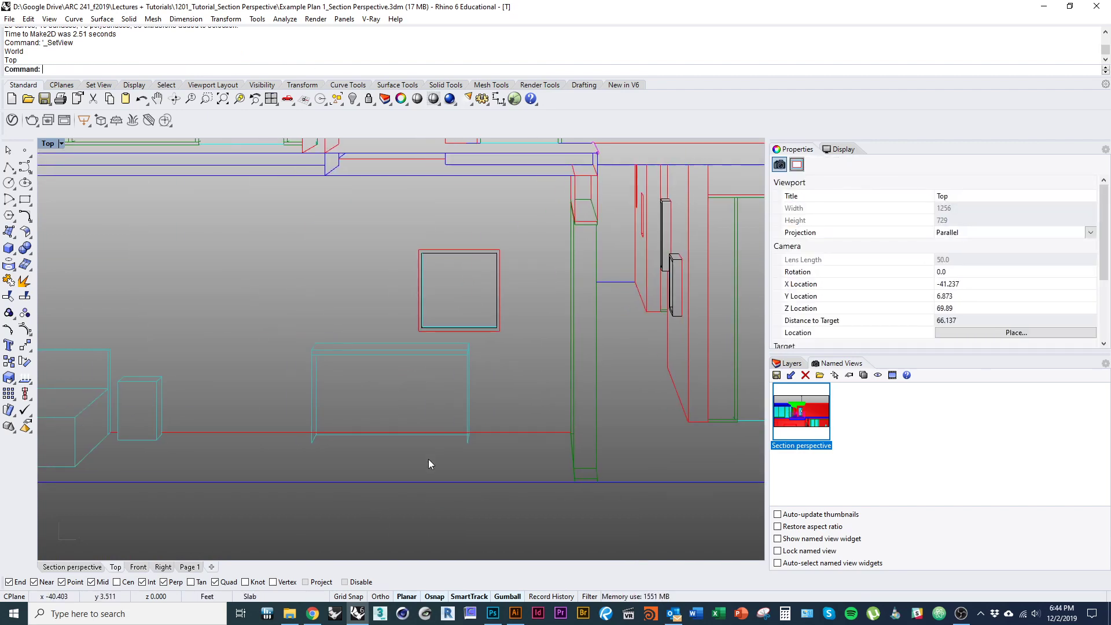
- In the Layers panel, collapse the 3D and ClippingPlaneIntersections groups and hide the Make2D Visible Curves layer
click(791, 363)
scroll(517, 452, down, 5)
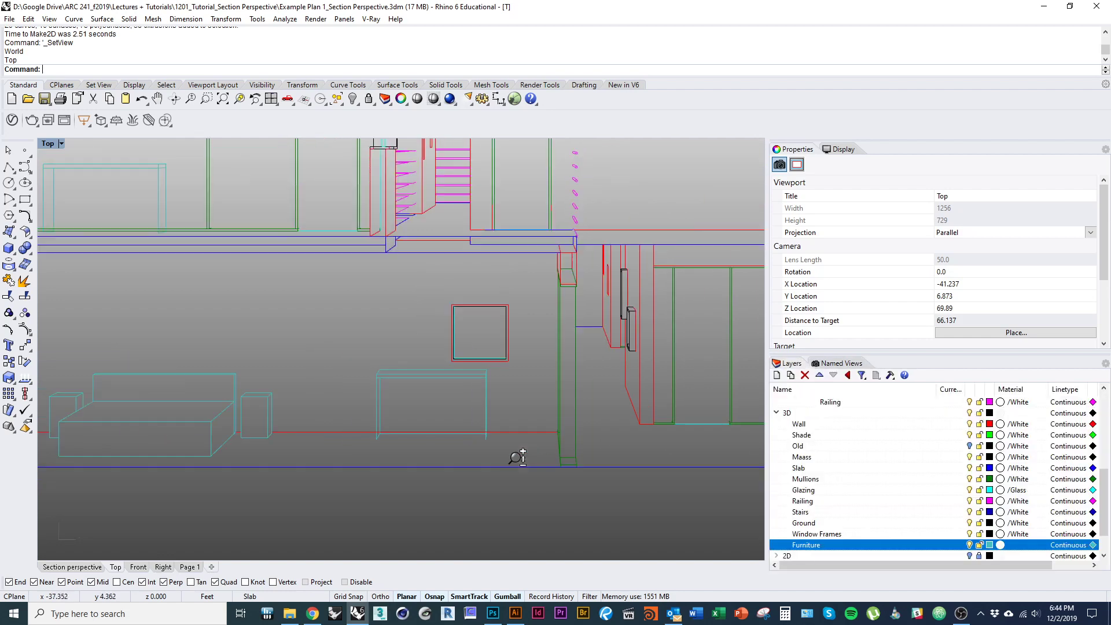
click(776, 413)
scroll(833, 465, up, 3)
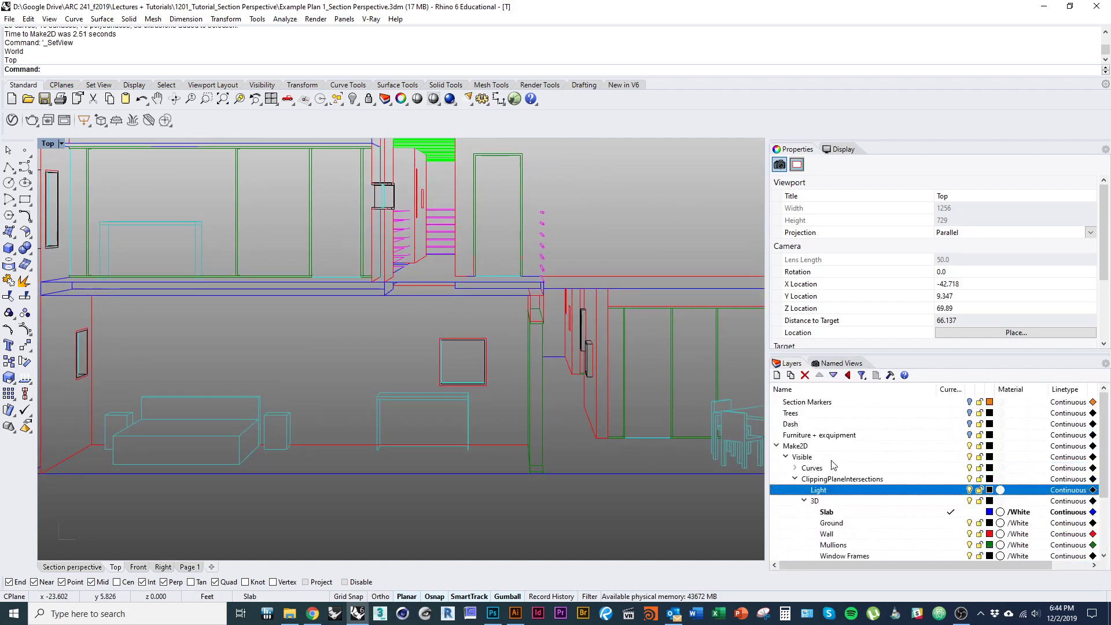
click(796, 479)
scroll(400, 484, down, 5)
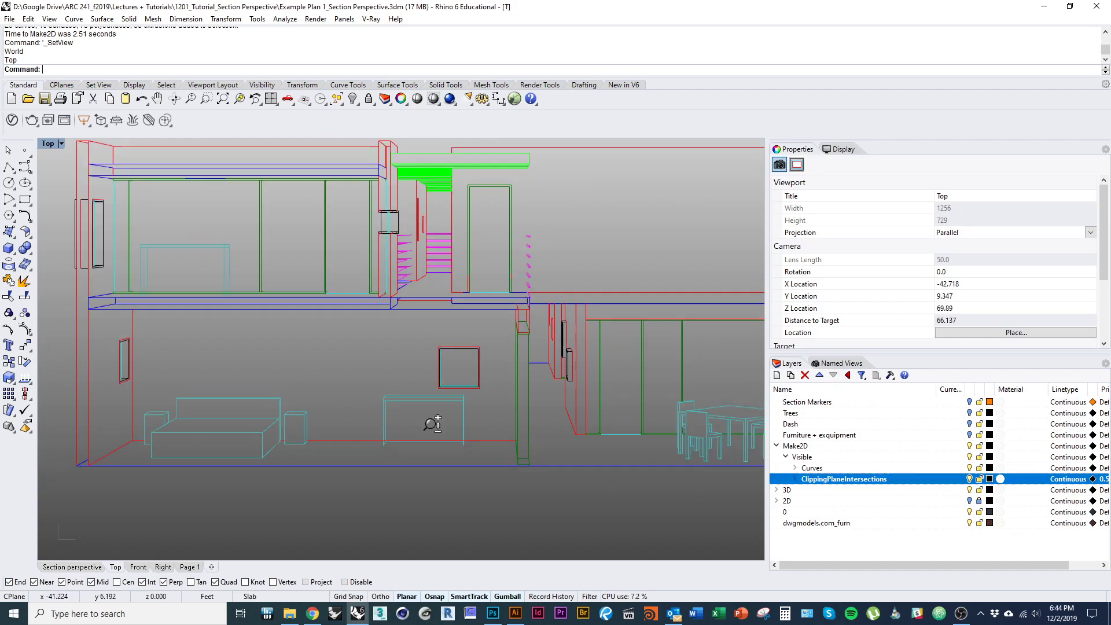
drag(507, 446, 498, 451)
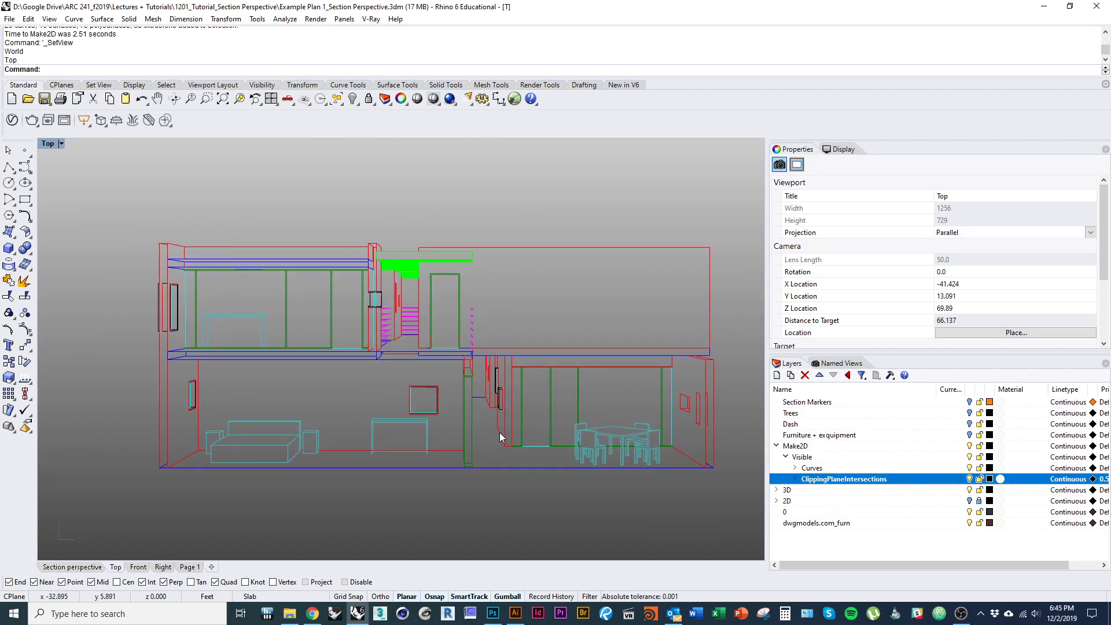
click(655, 467)
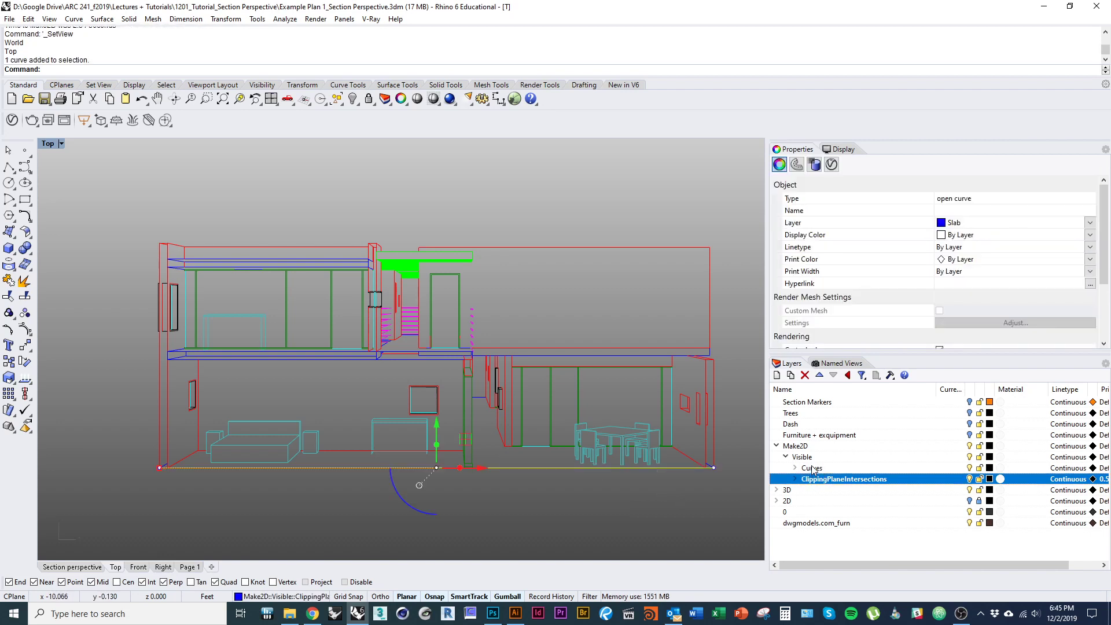
key(Escape)
click(970, 468)
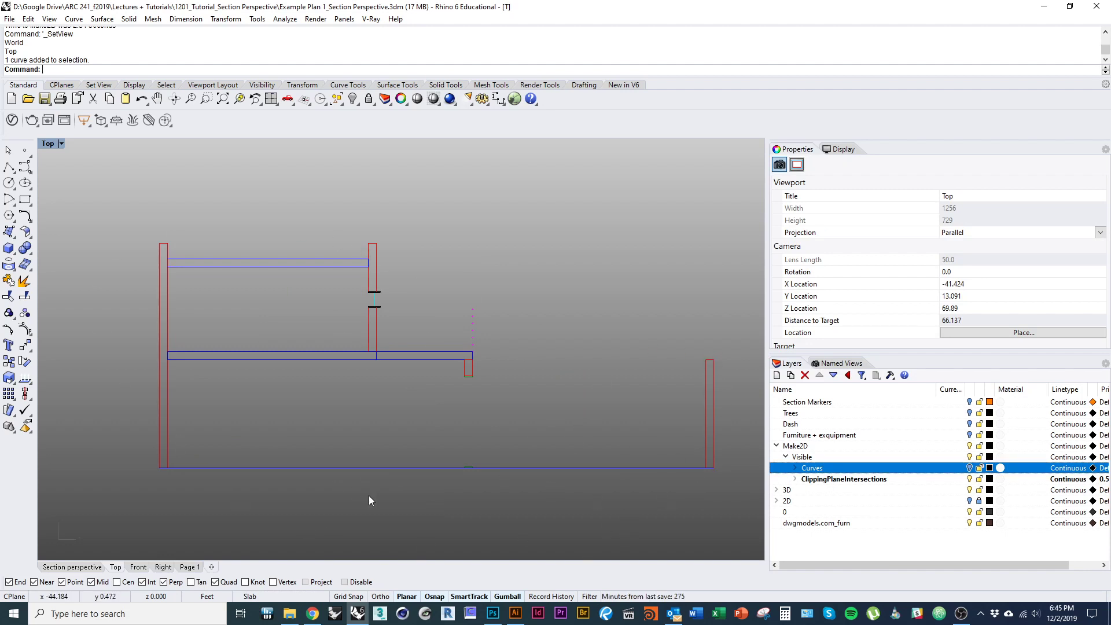
- Expand the ClippingPlaneIntersections sublayers and select all 50 section-cut curves
click(373, 467)
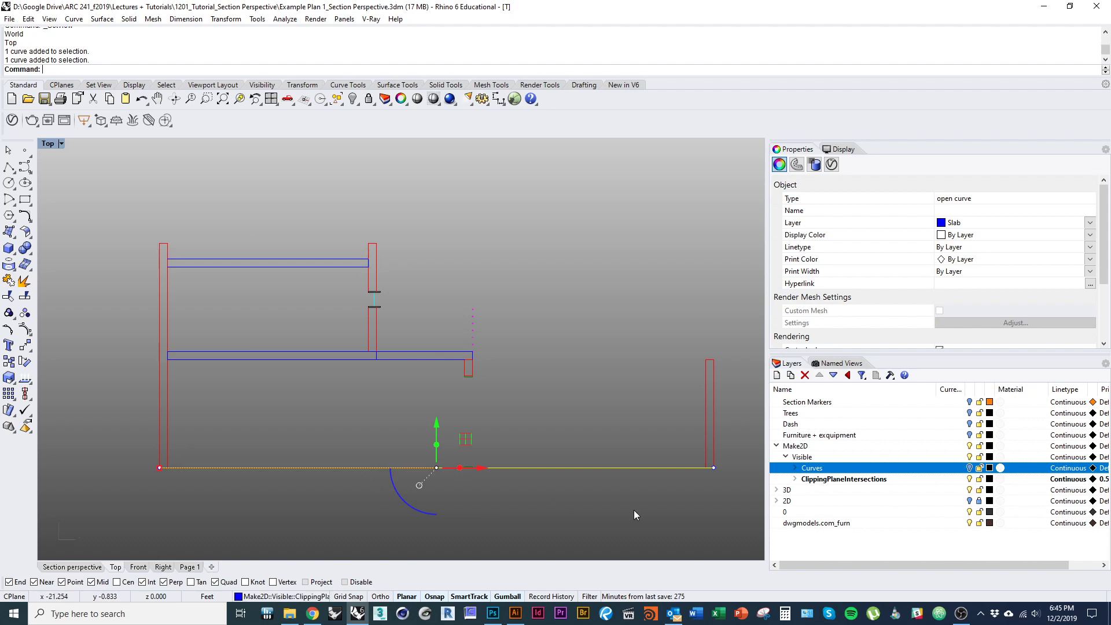
click(595, 498)
scroll(408, 469, down, 1)
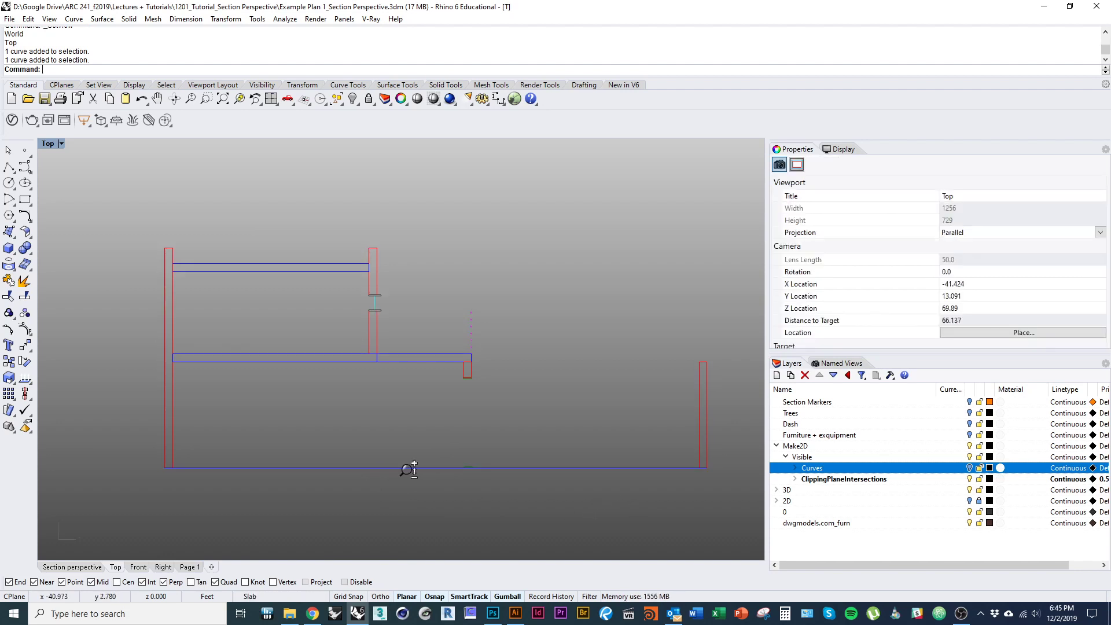
scroll(409, 470, down, 1)
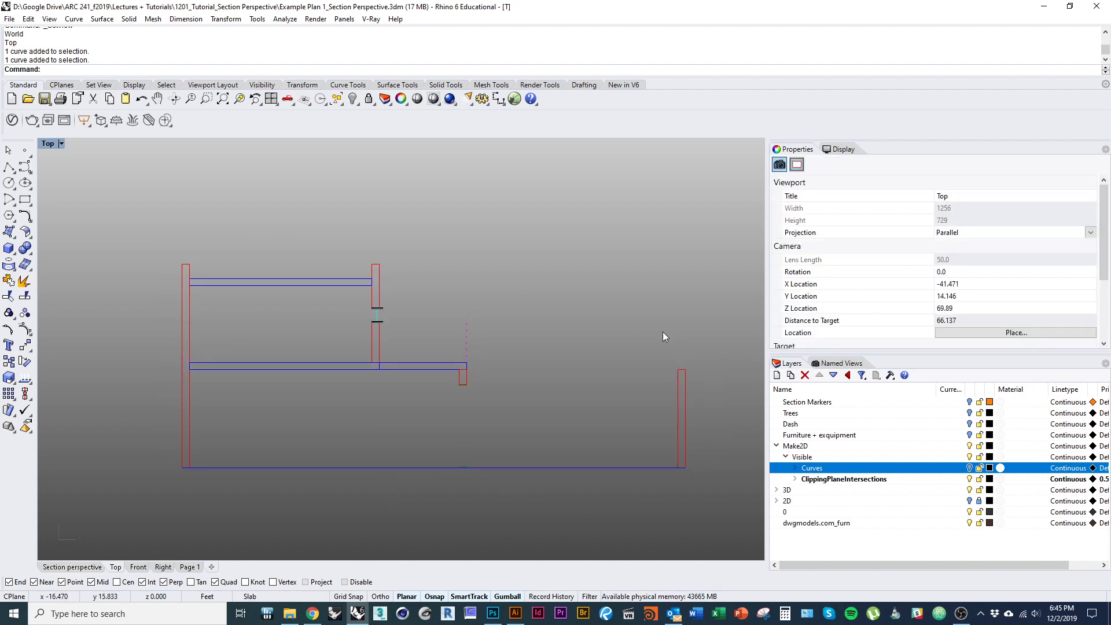
drag(509, 425, 464, 415)
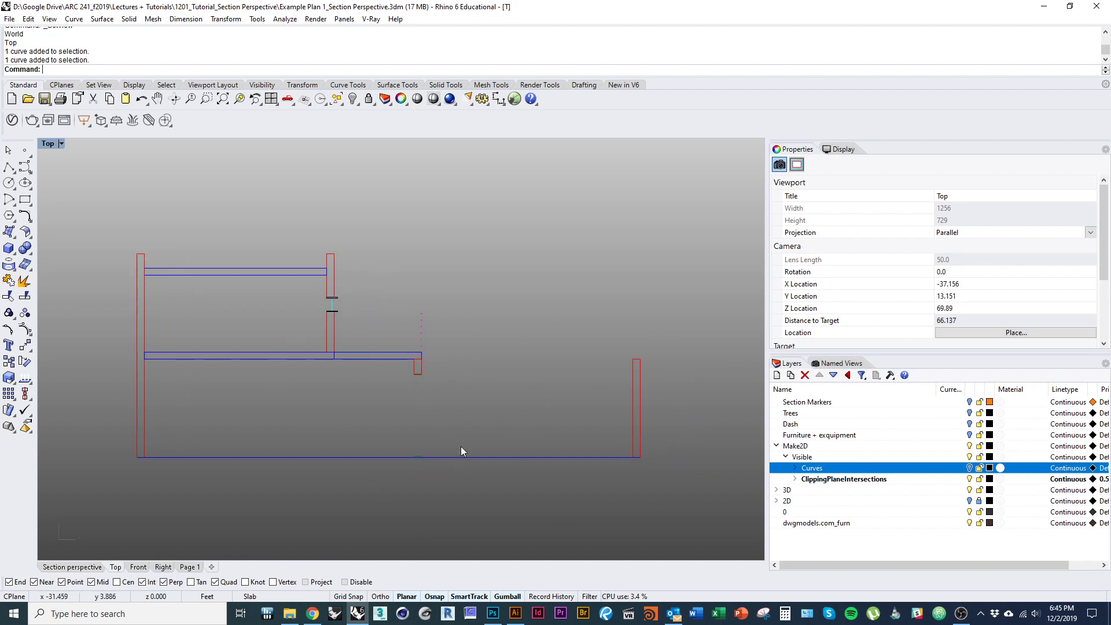
drag(466, 500, 461, 475)
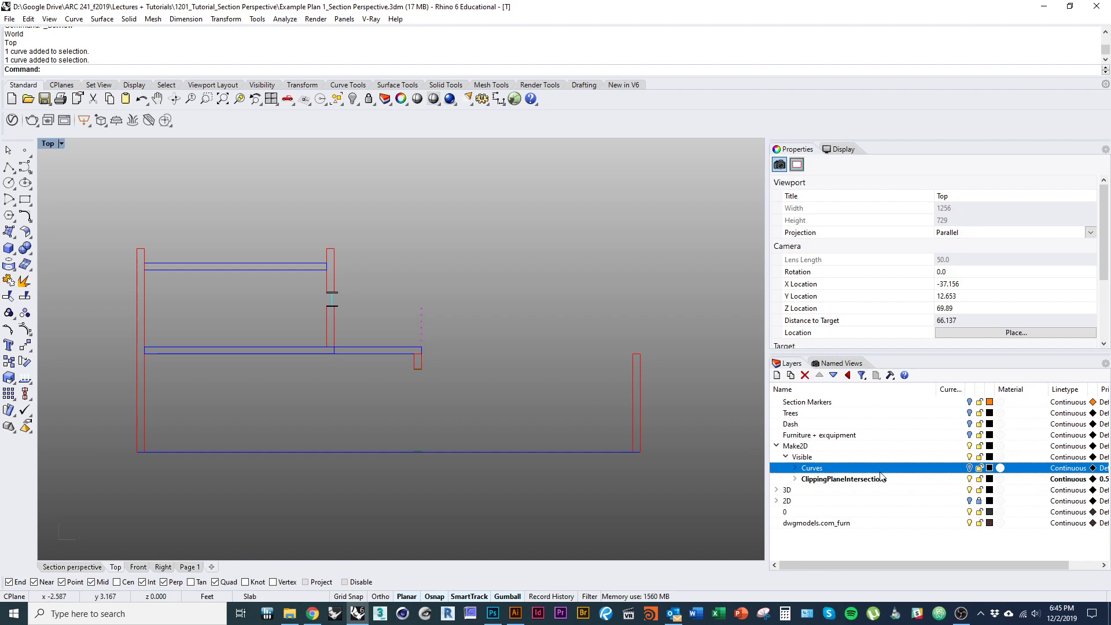
click(829, 481)
click(797, 480)
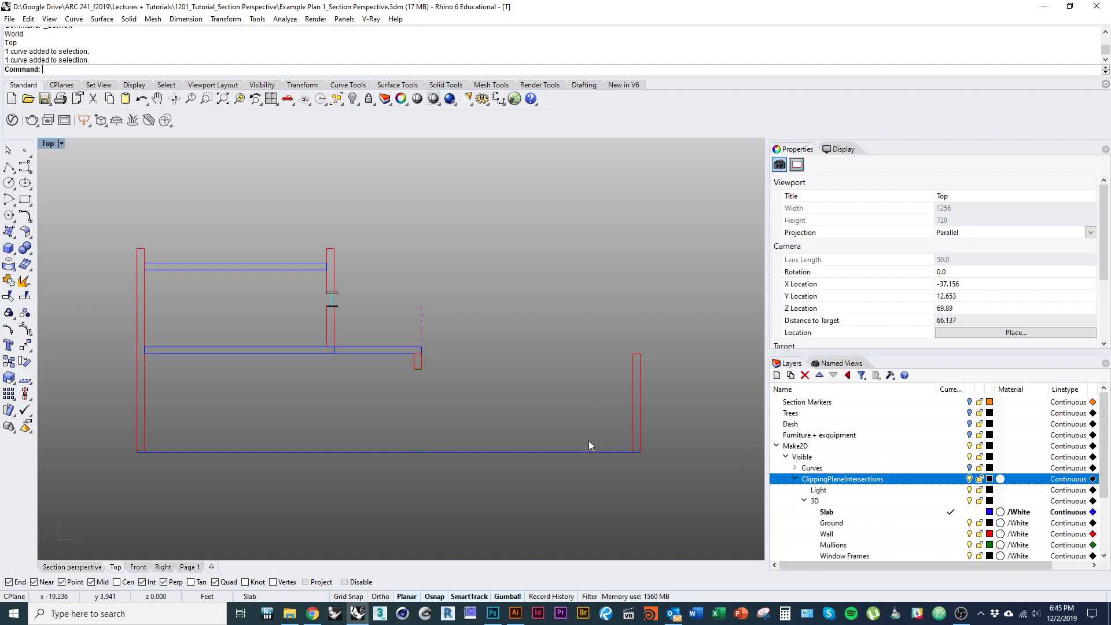
drag(679, 516, 159, 261)
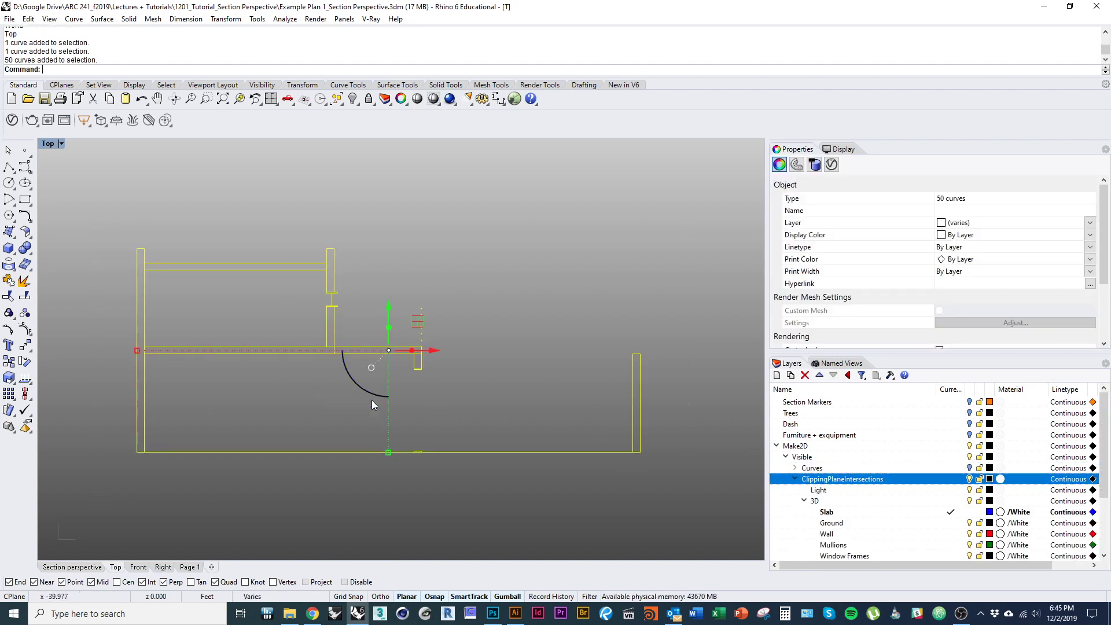
- Copy the 50 section-cut curves upward with the gumball
scroll(342, 488, down, 5)
drag(355, 365, 346, 240)
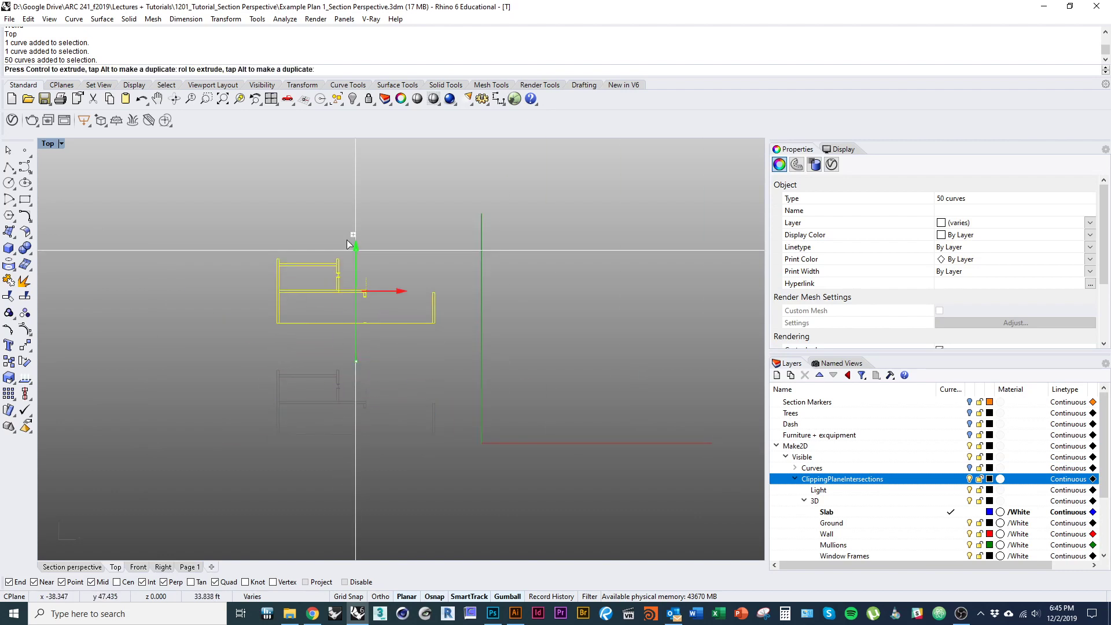
scroll(407, 457, up, 4)
- Offset the bottom slab line by its two-point picked thickness into a closed outline
click(393, 390)
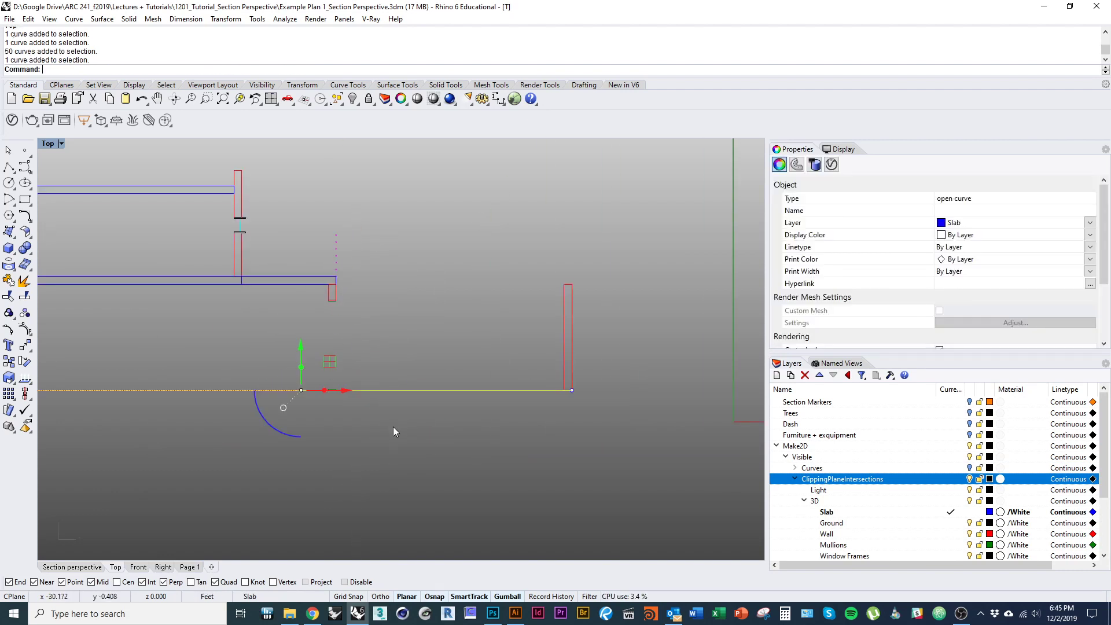
drag(392, 425, 440, 516)
text(OffsetSrf)
key(Return)
scroll(437, 512, up, 1)
drag(412, 479, 413, 472)
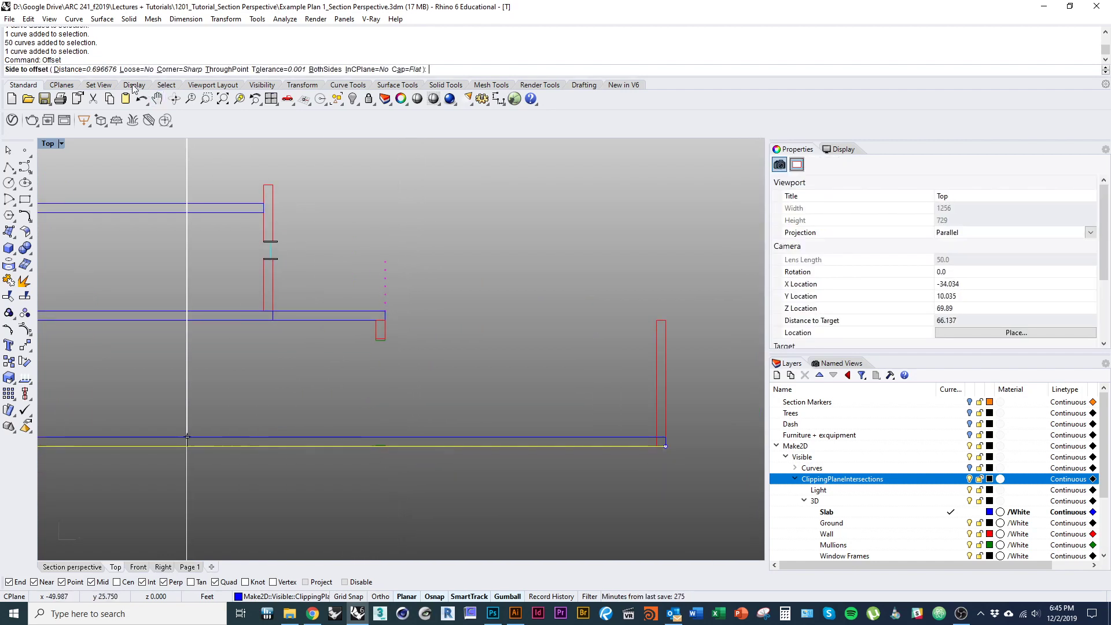
drag(187, 295, 251, 280)
click(89, 70)
click(242, 296)
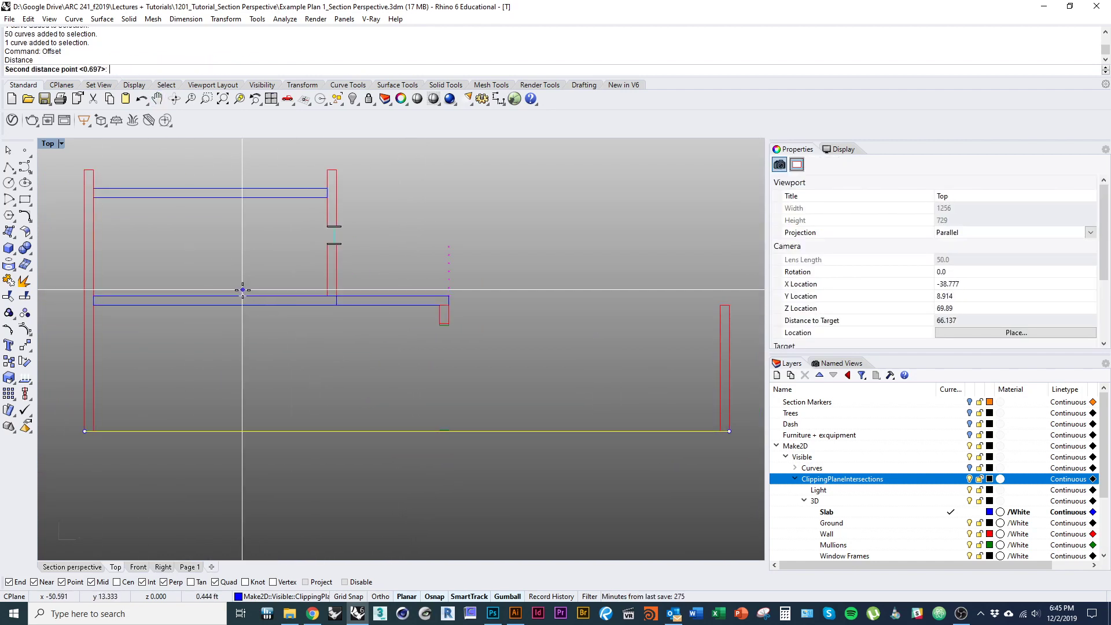
click(242, 305)
drag(291, 400, 266, 334)
click(319, 476)
scroll(271, 431, down, 3)
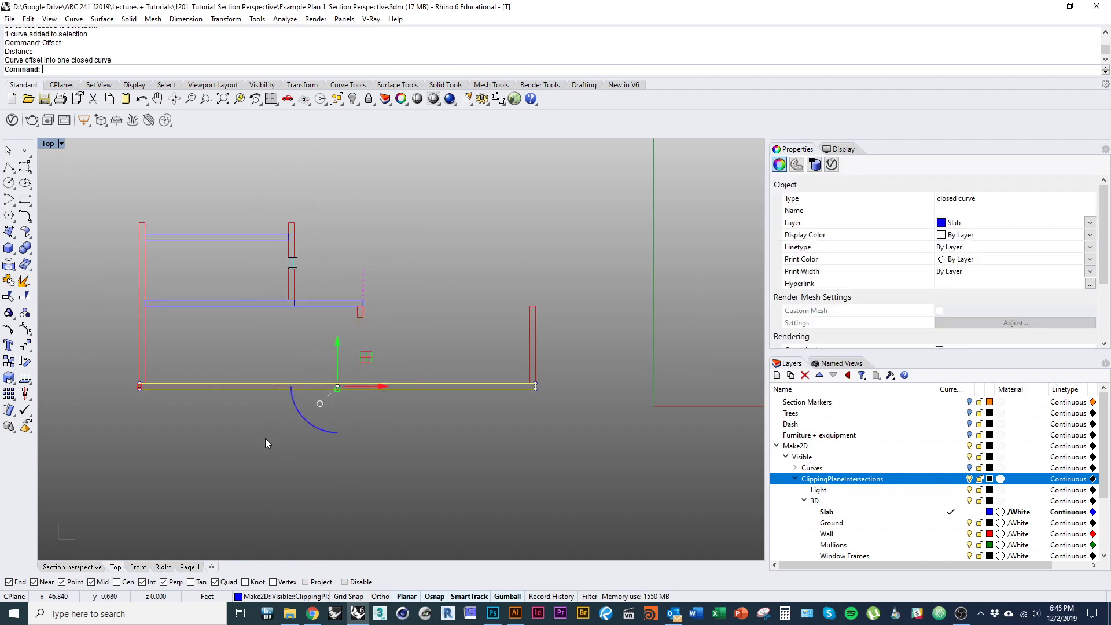
drag(265, 438, 231, 449)
click(348, 484)
- Delete the old upper copy, copy the section upward again, and select its 50 curves
drag(349, 484, 384, 523)
scroll(397, 523, down, 2)
drag(541, 310, 534, 377)
click(250, 239)
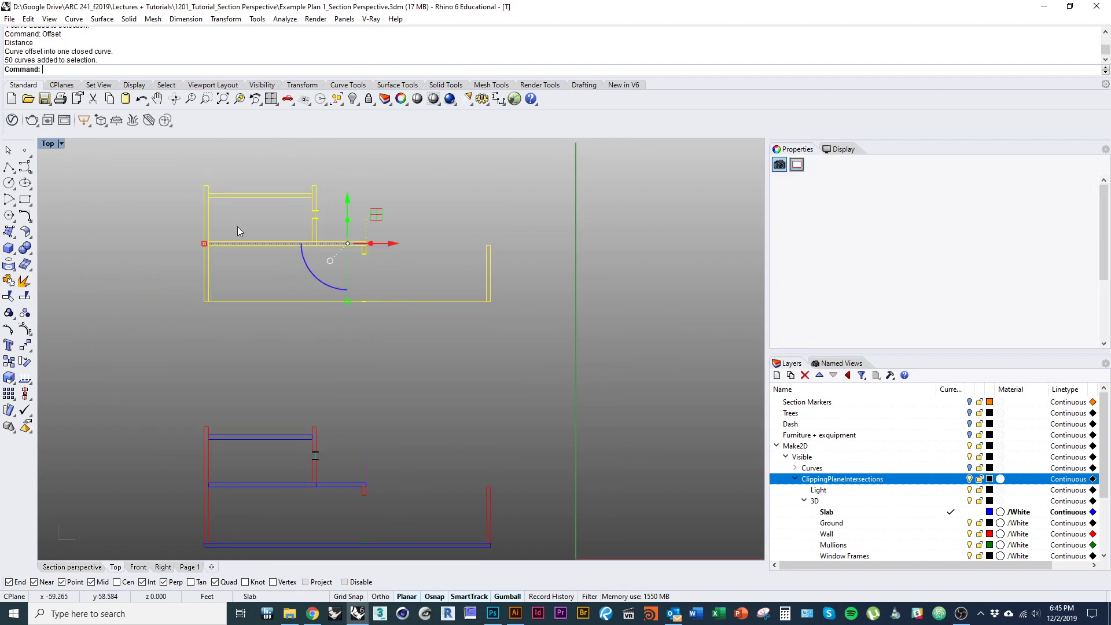
scroll(342, 315, down, 5)
text(d)
key(Return)
click(366, 448)
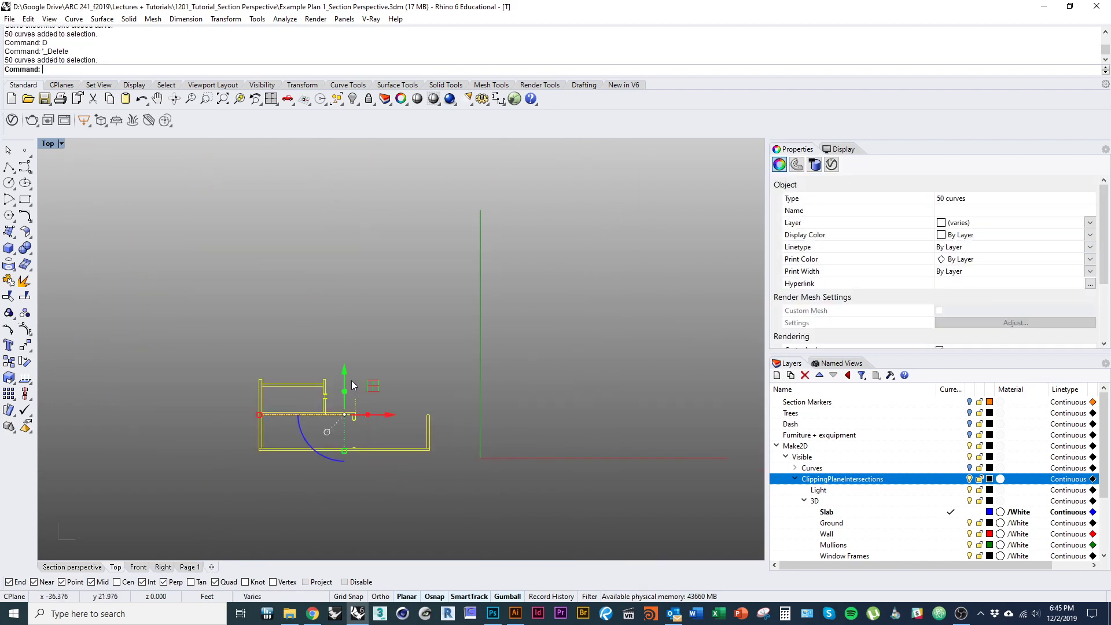
drag(344, 371, 434, 426)
key(alt)
scroll(364, 400, up, 5)
click(424, 404)
drag(521, 386, 104, 197)
drag(315, 356, 282, 376)
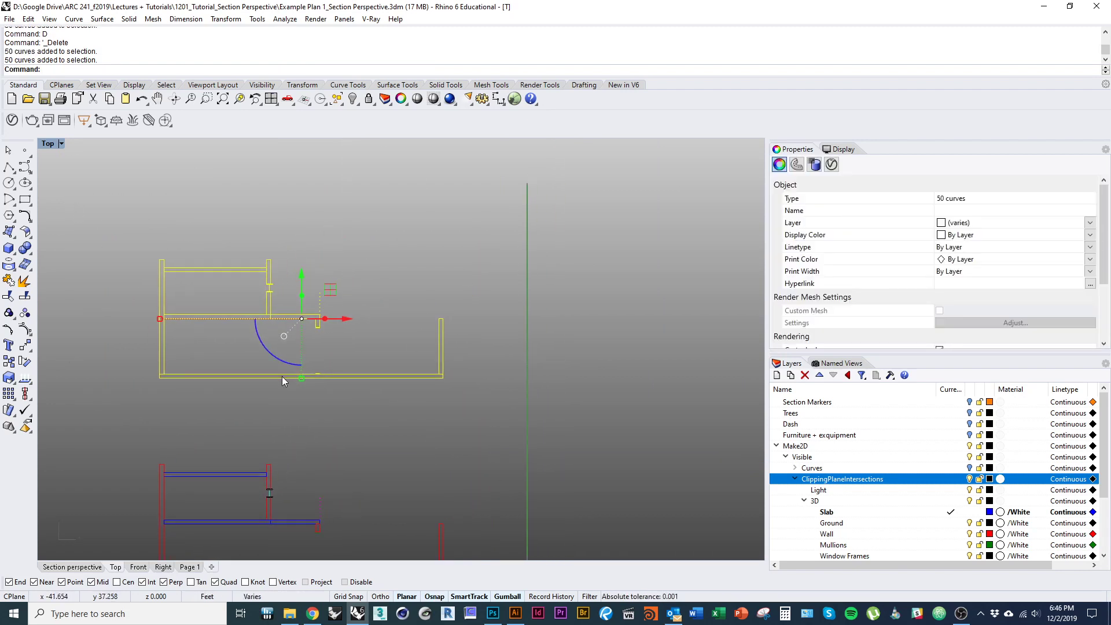
text(hatch)
key(Return)
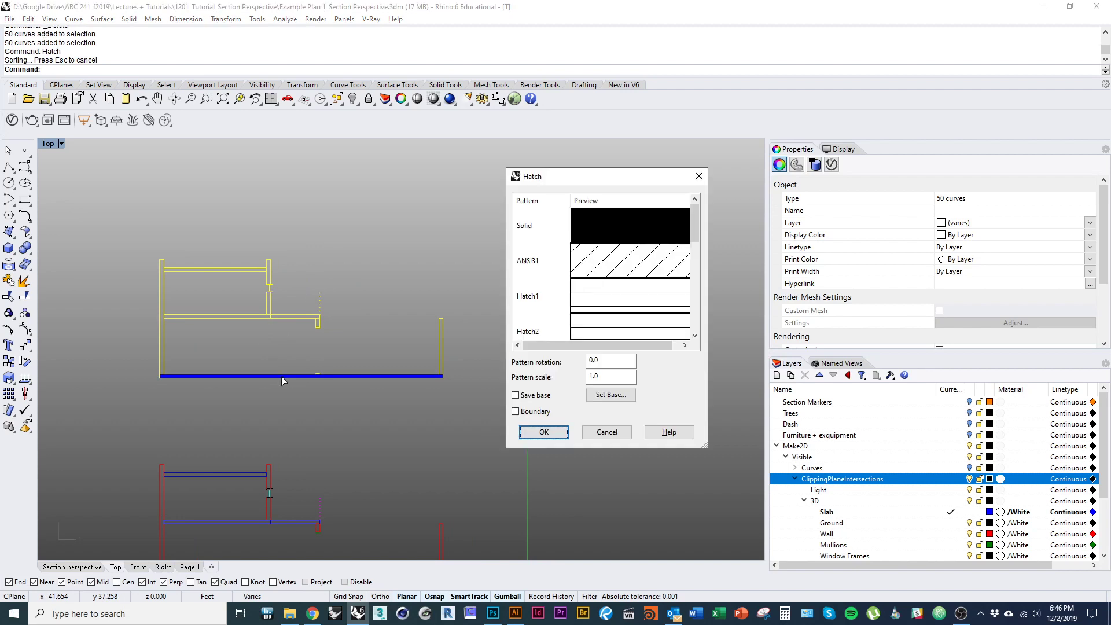
key(Escape)
key(Escape)
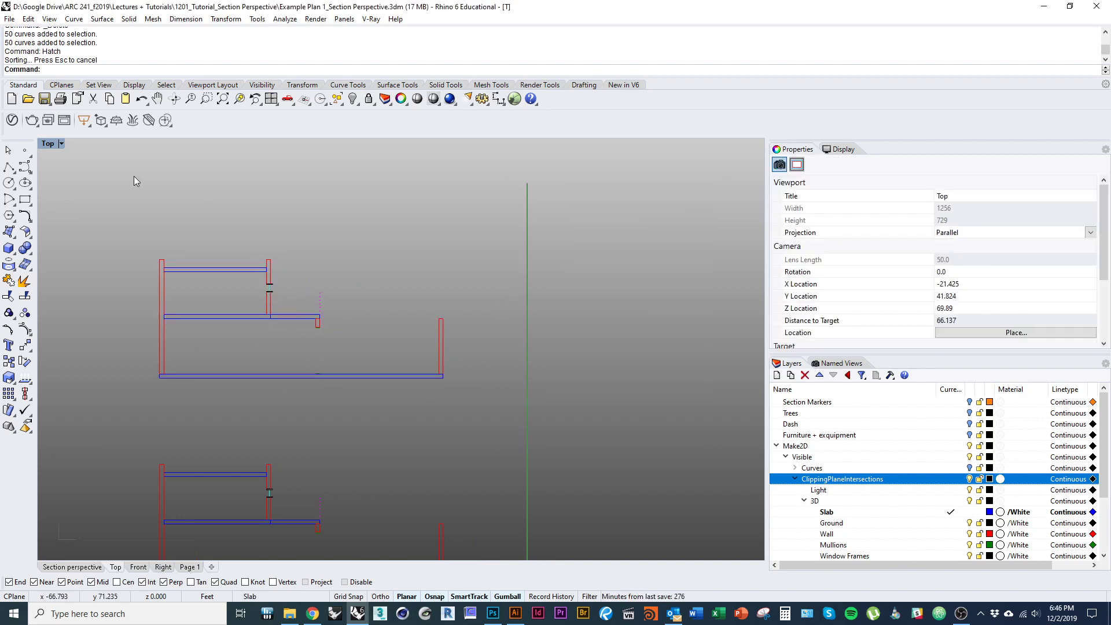
text(hatch)
key(Return)
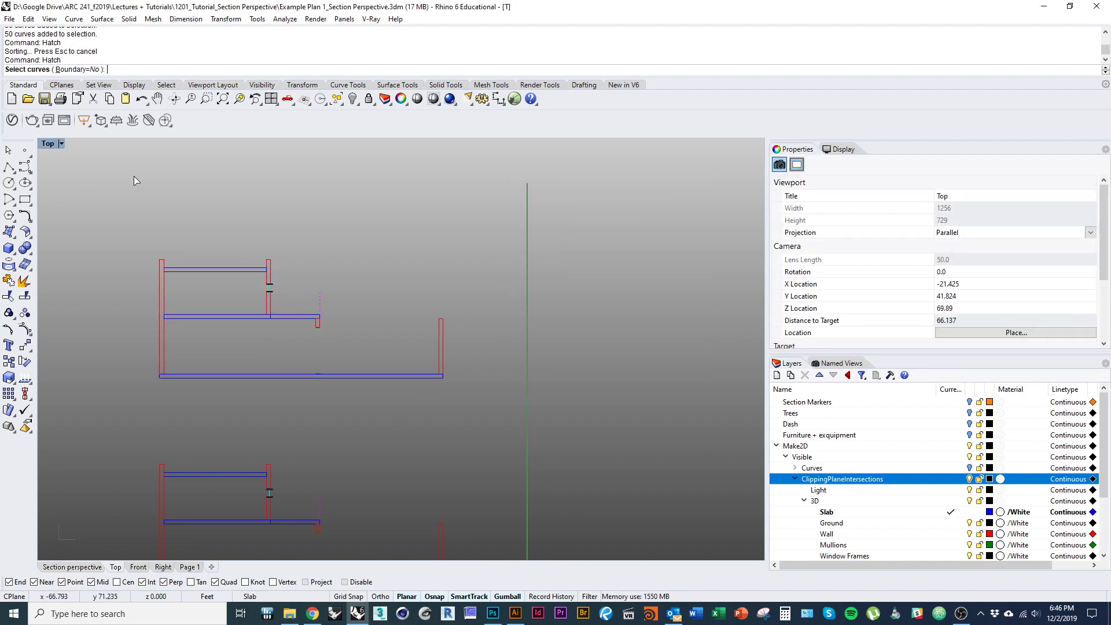
click(81, 69)
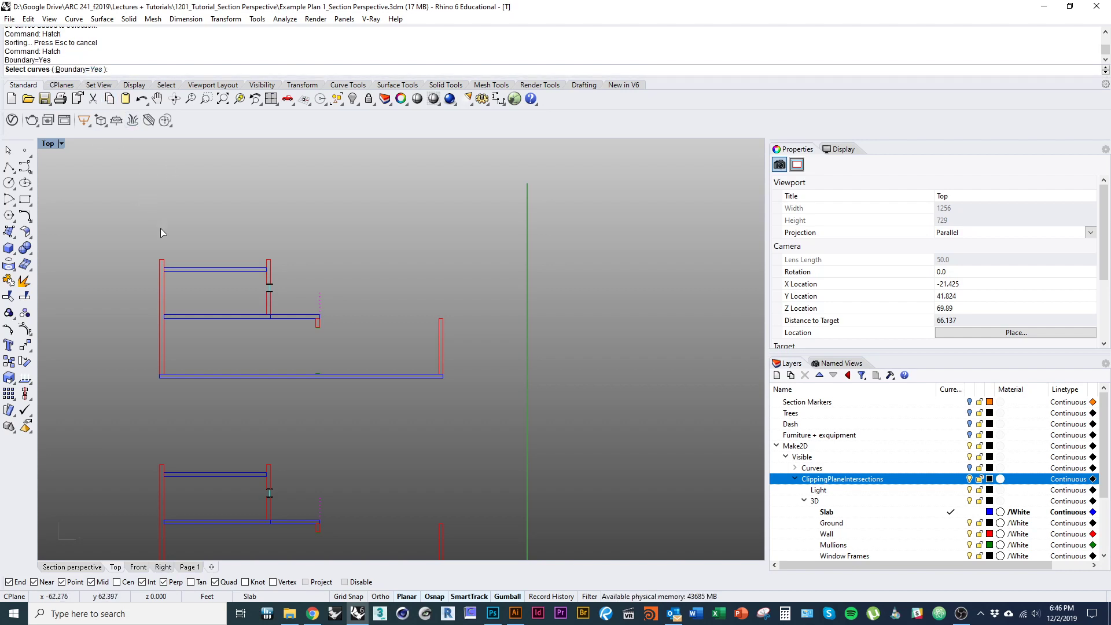
key(Escape)
key(Return)
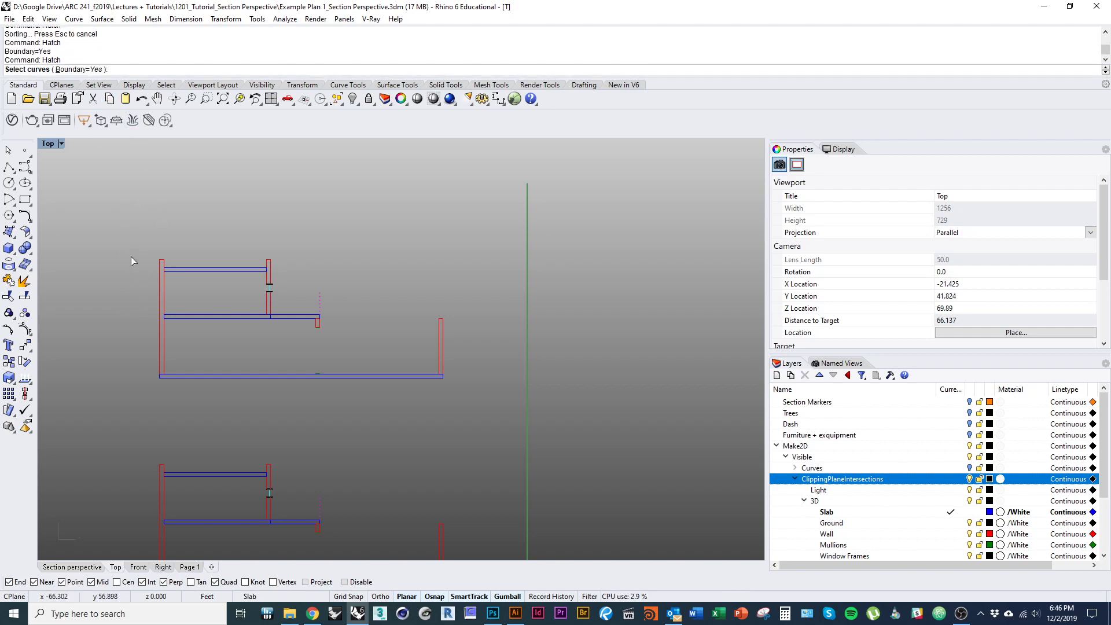
drag(119, 227, 551, 447)
scroll(425, 380, up, 4)
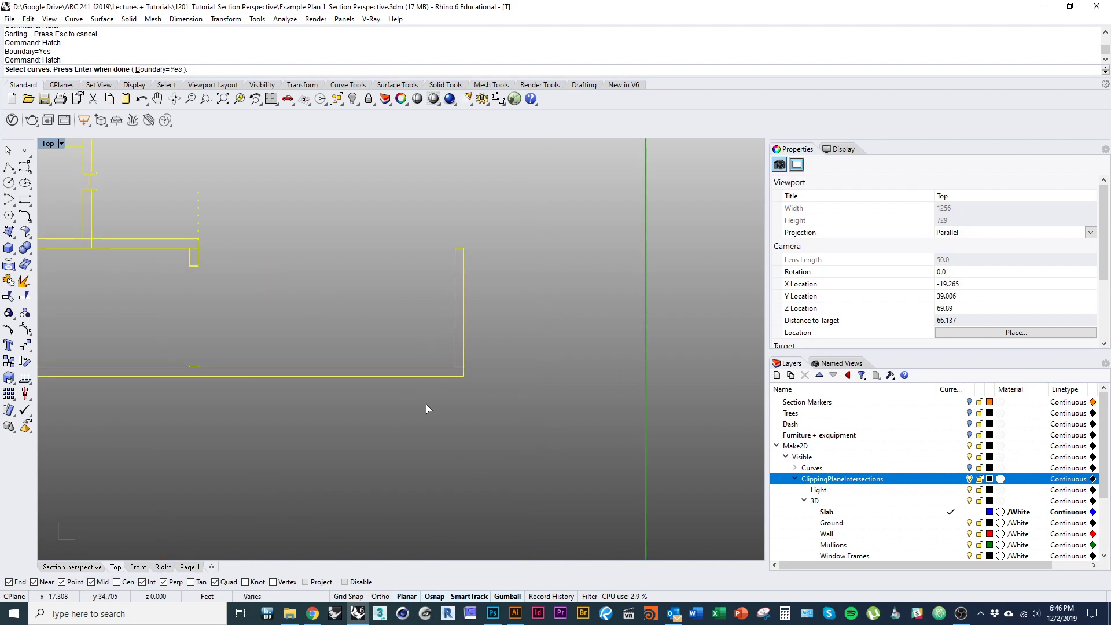
key(Return)
scroll(457, 377, down, 4)
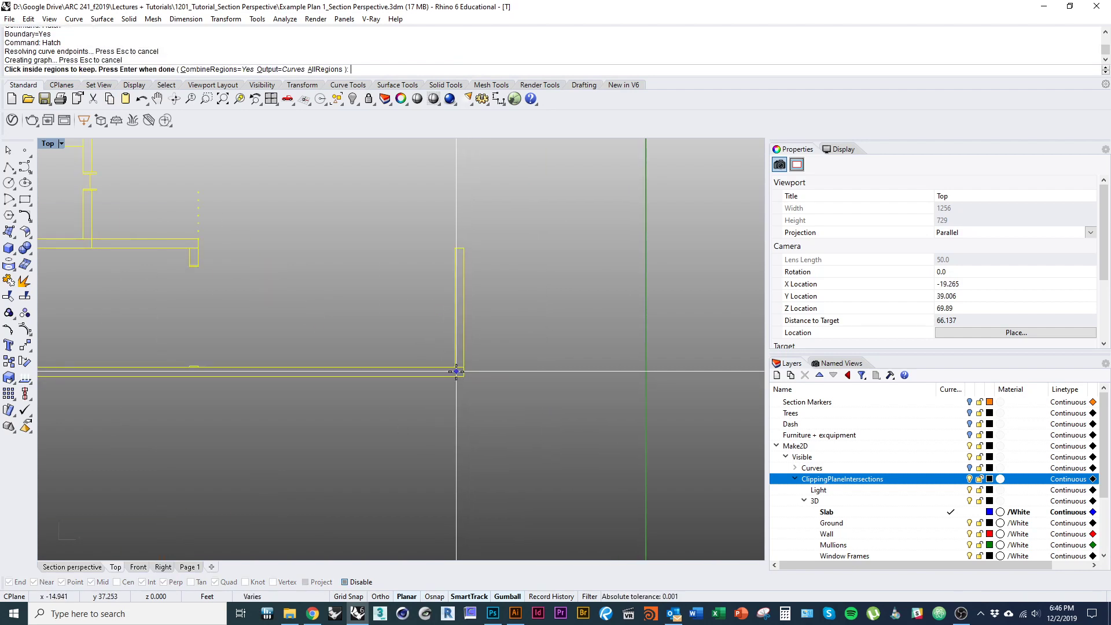
click(538, 271)
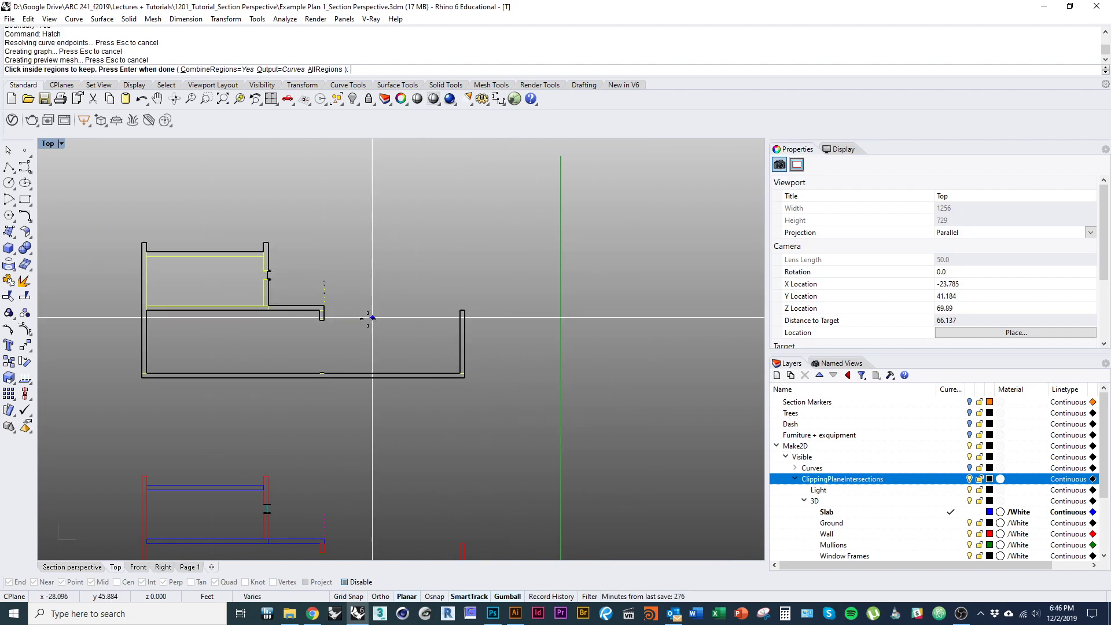
scroll(377, 312, up, 5)
scroll(196, 237, up, 3)
drag(196, 237, 314, 323)
scroll(275, 300, up, 5)
scroll(276, 300, down, 9)
key(Escape)
scroll(296, 347, up, 10)
click(265, 334)
- Close the open railing curve with CloseCrv and select the lower open circle
scroll(313, 323, up, 5)
text(Cl)
key(BackSpace)
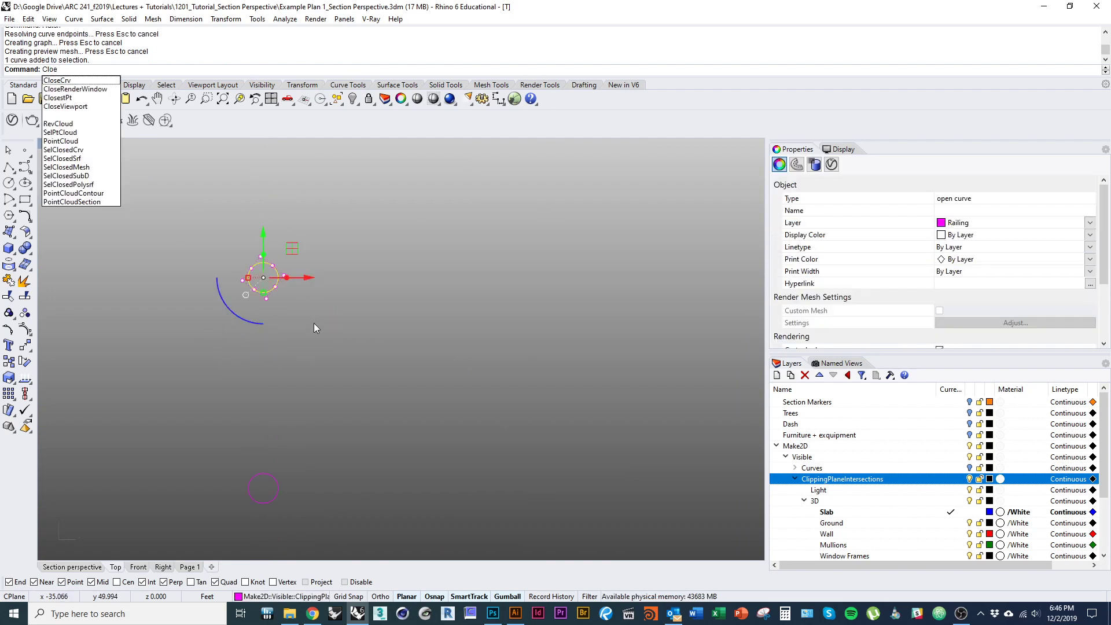
text(seCrv)
key(Return)
scroll(299, 337, down, 8)
drag(299, 337, 299, 223)
click(288, 378)
scroll(298, 397, up, 5)
scroll(301, 363, down, 2)
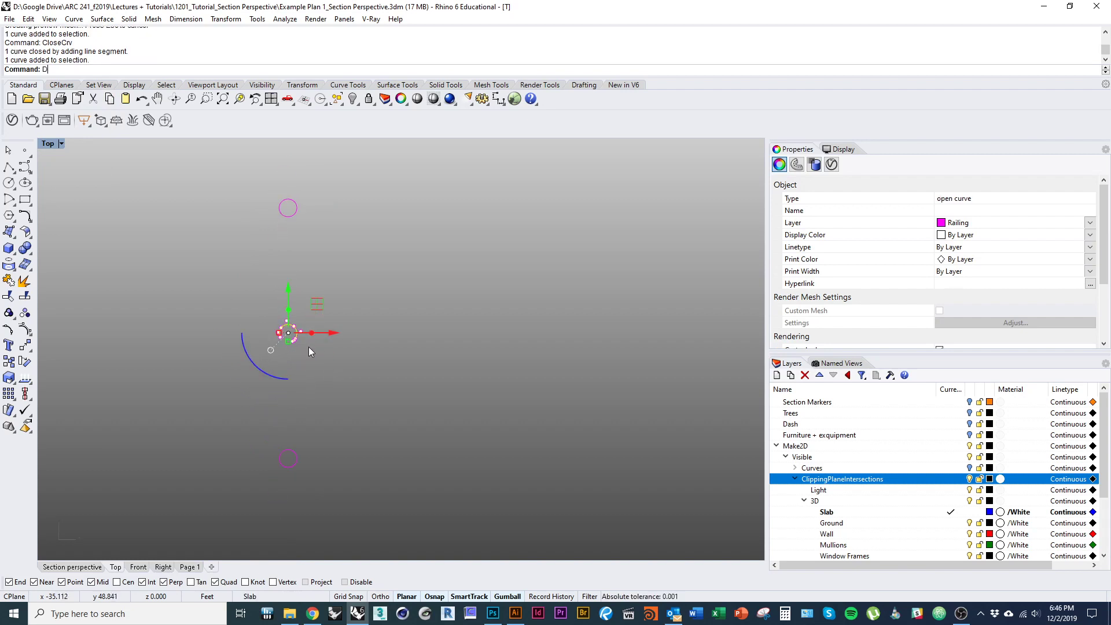
- Extend the broken arc until it forms a full circle
text(De)
text(Exte)
key(Return)
scroll(307, 346, up, 5)
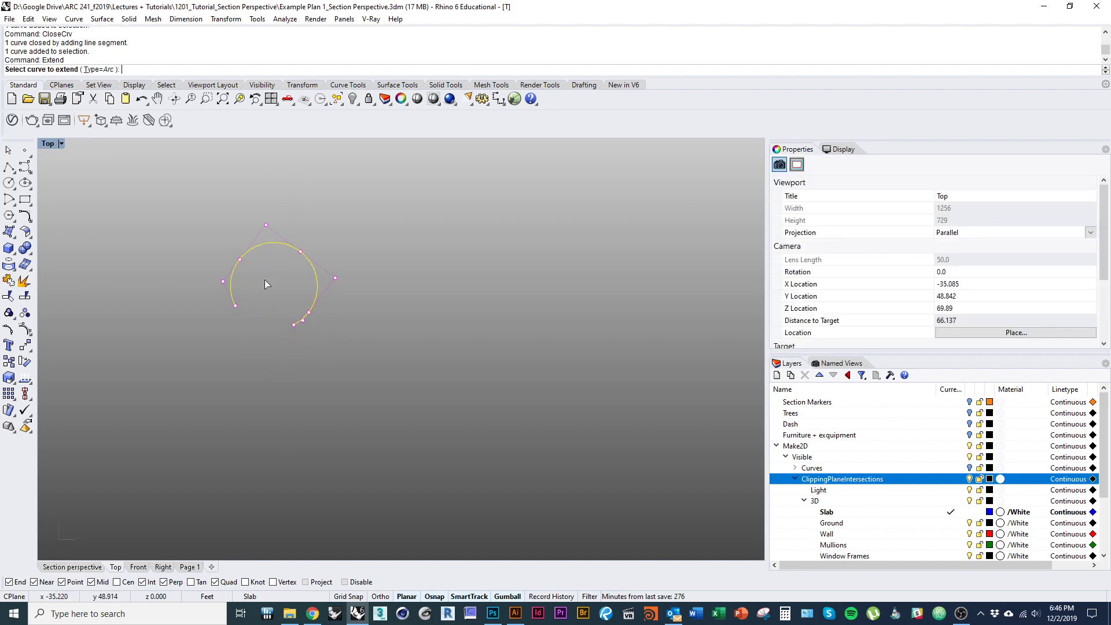
click(232, 302)
click(294, 324)
scroll(302, 389, down, 5)
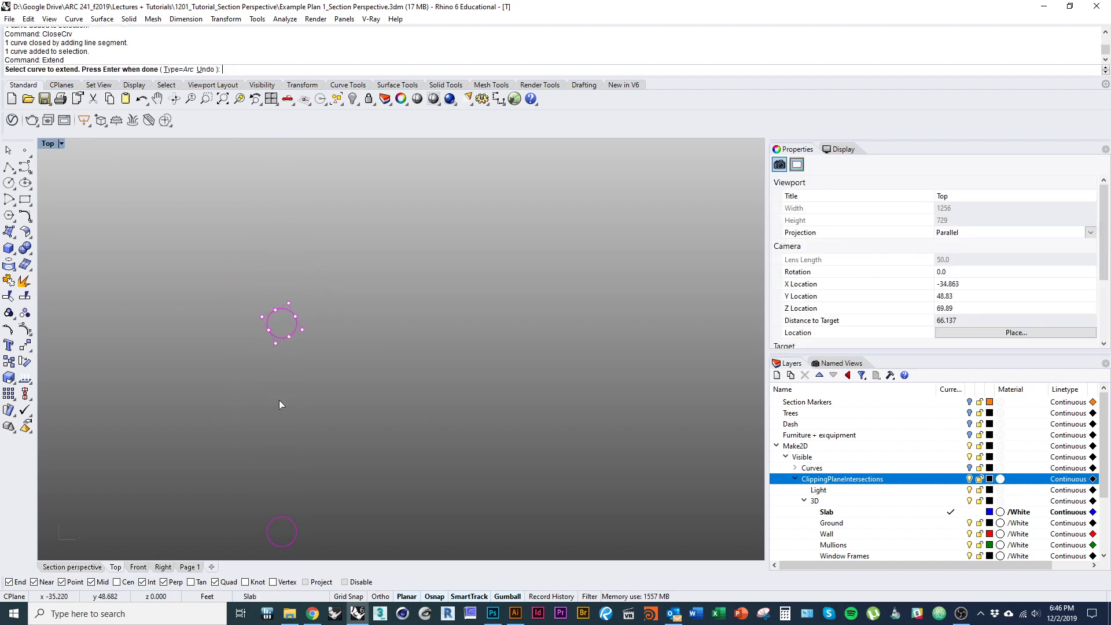
key(Return)
scroll(301, 410, down, 5)
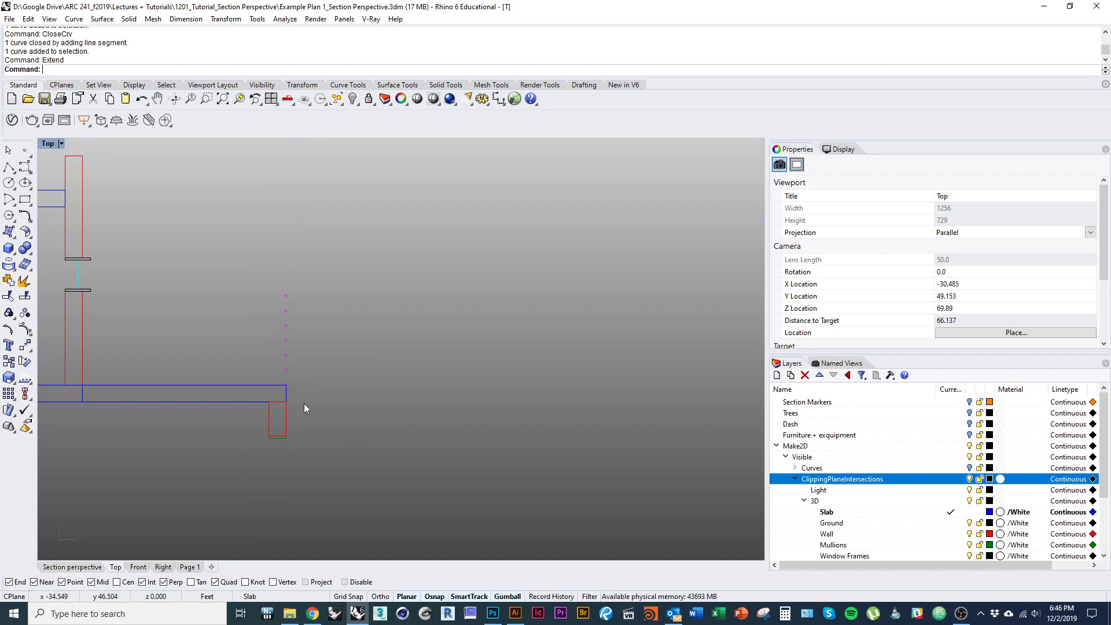
- Find the remaining open curves with SelOpenCrv and close the small railing circle
text(SelOpenCrv)
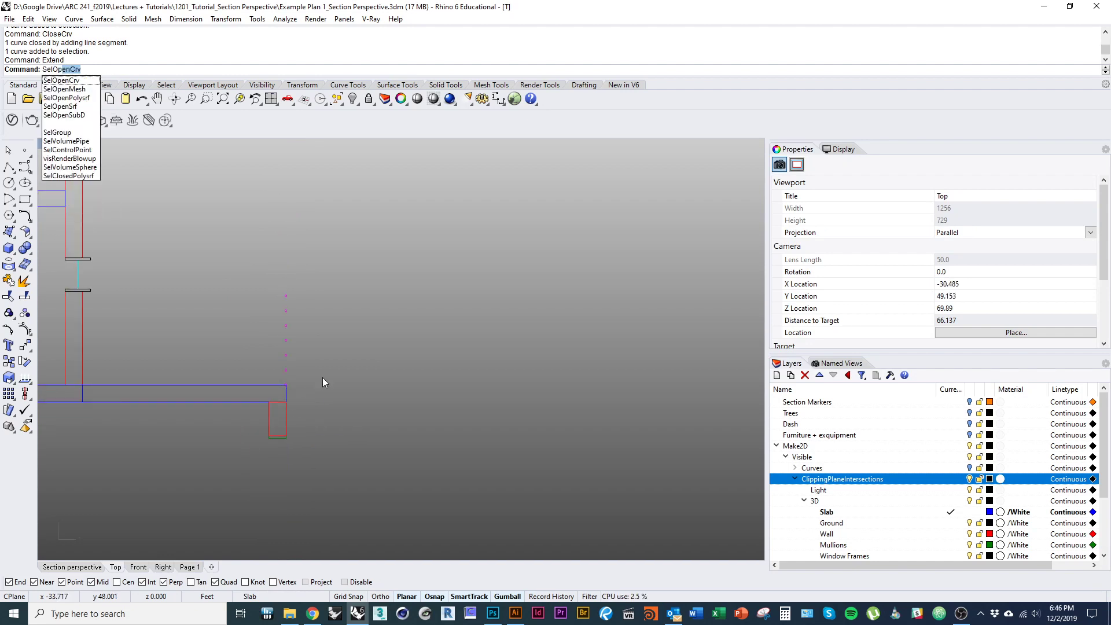
key(Return)
scroll(269, 358, up, 1)
scroll(315, 371, up, 6)
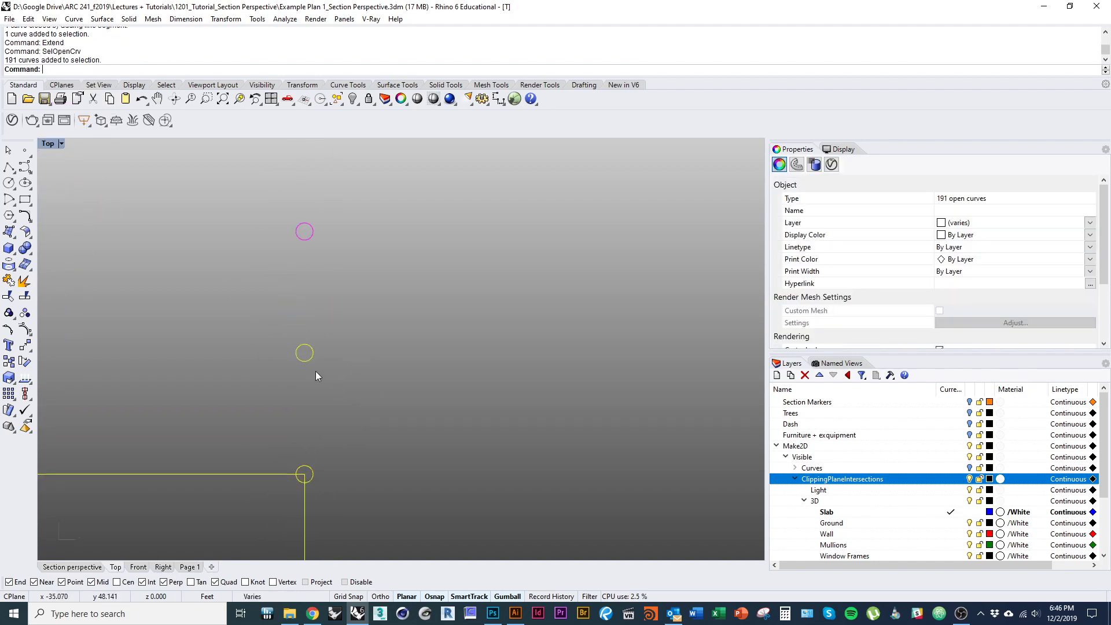
click(292, 355)
text(CloseCrv)
key(Return)
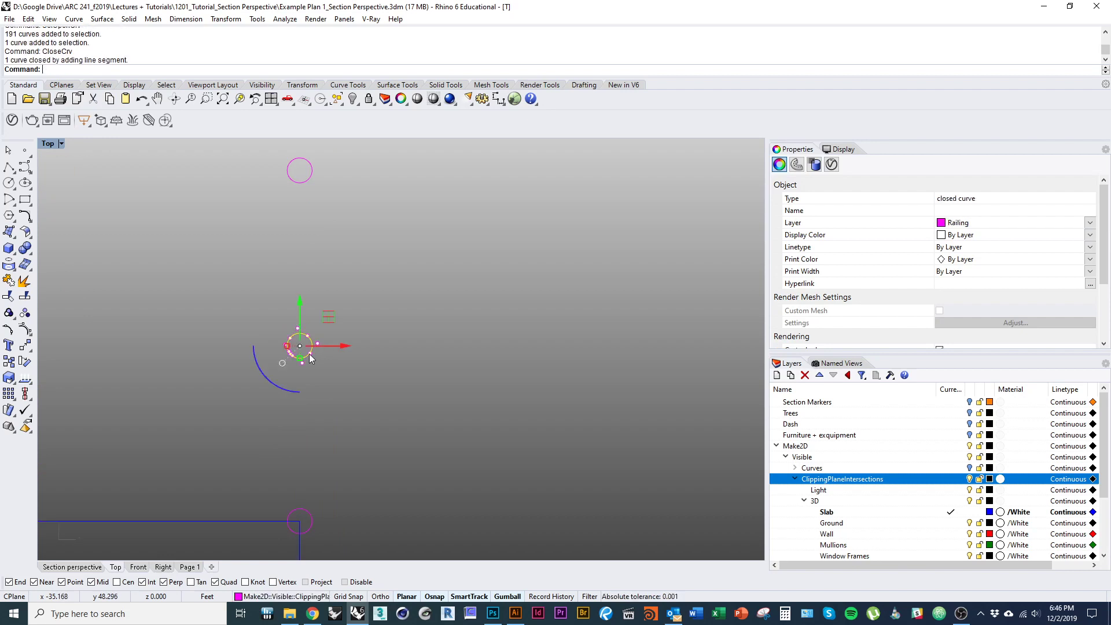
- Close the lower railing circle, then window-select all the plan drawing's curves
click(311, 521)
key(Return)
scroll(348, 463, down, 10)
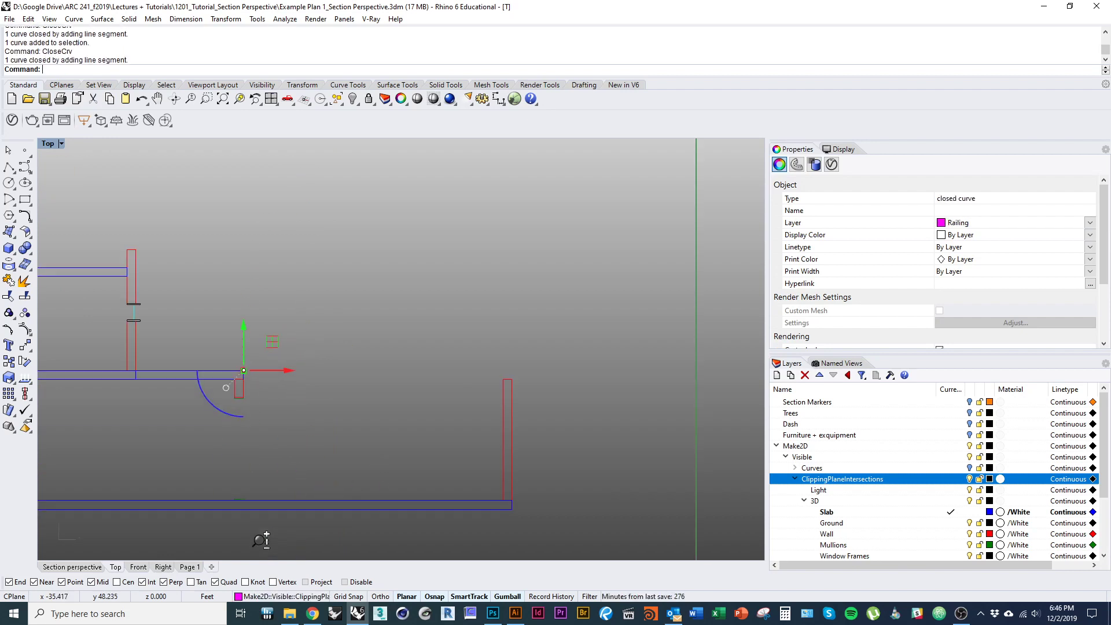
key(Escape)
scroll(333, 408, down, 8)
drag(250, 250, 390, 381)
scroll(370, 370, up, 5)
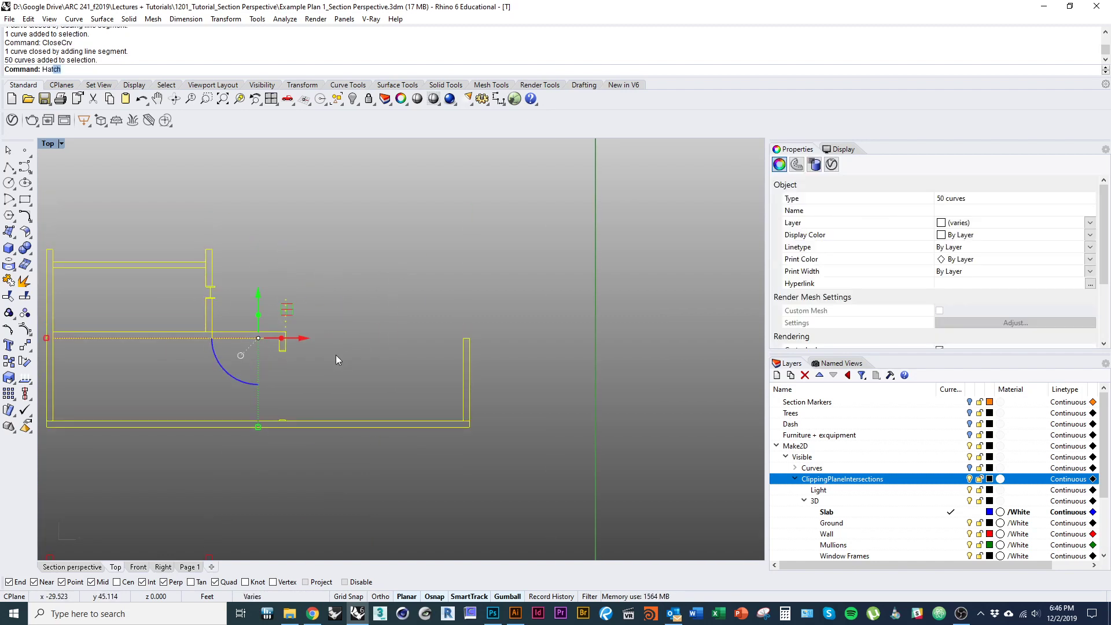
- Hatch all enclosed wall and slab regions with a Solid fill, excluding the upper room interior
text(Hat)
key(Return)
scroll(283, 379, up, 7)
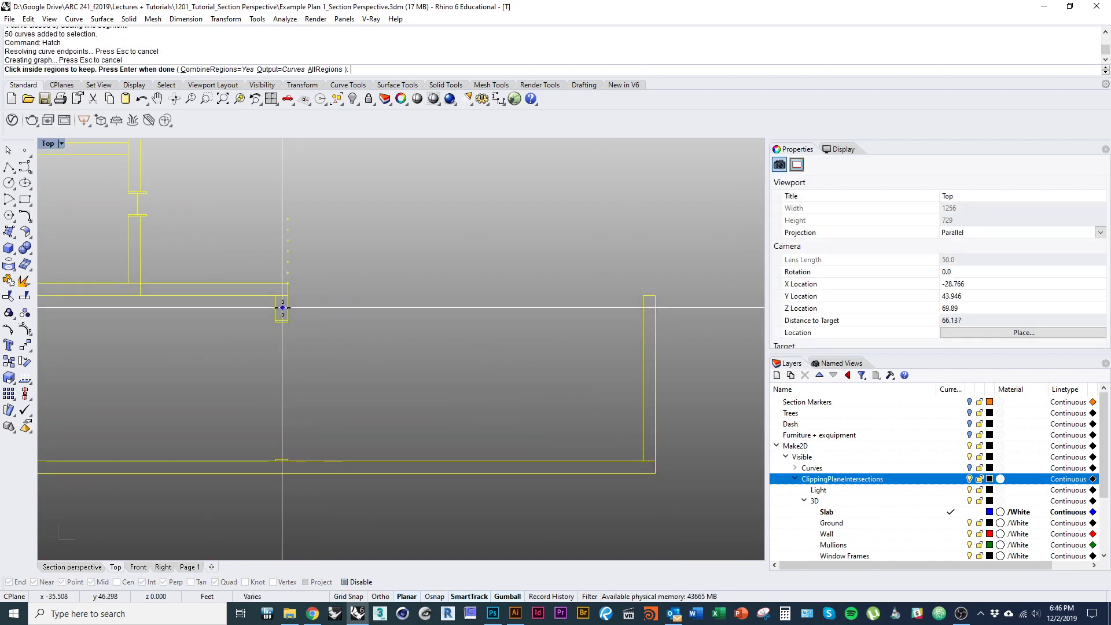
text(a)
key(Return)
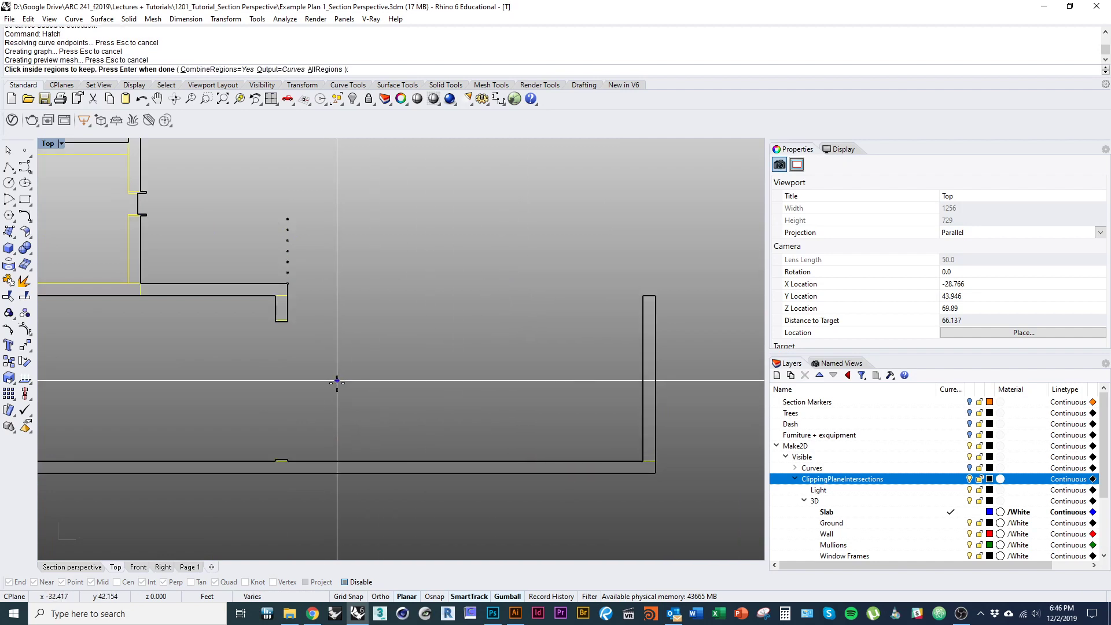
scroll(337, 380, down, 5)
drag(318, 401, 394, 439)
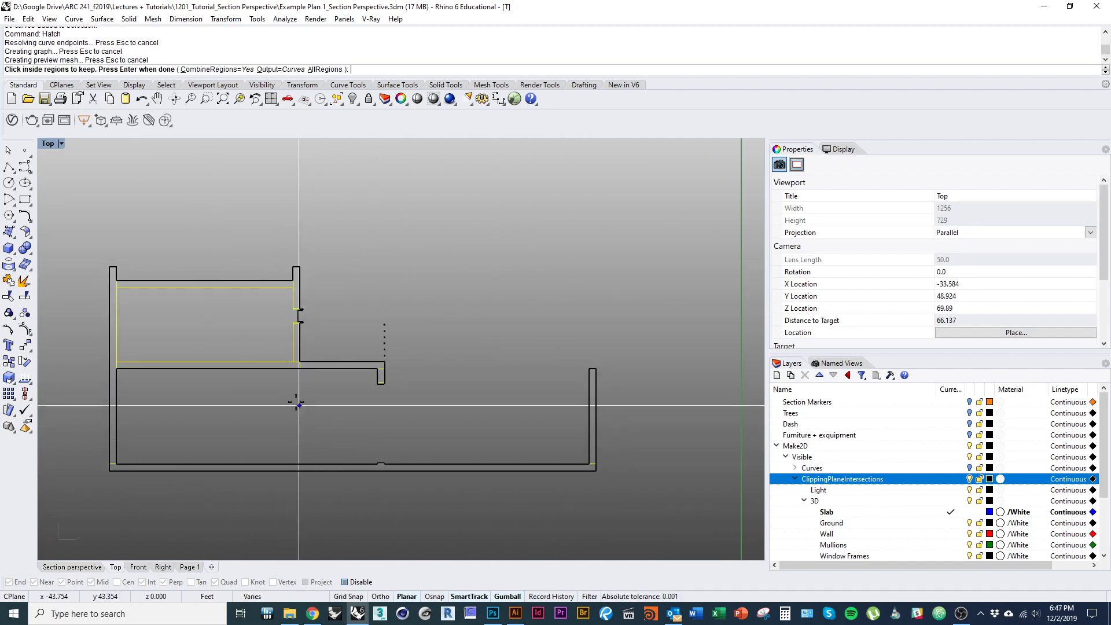
click(243, 326)
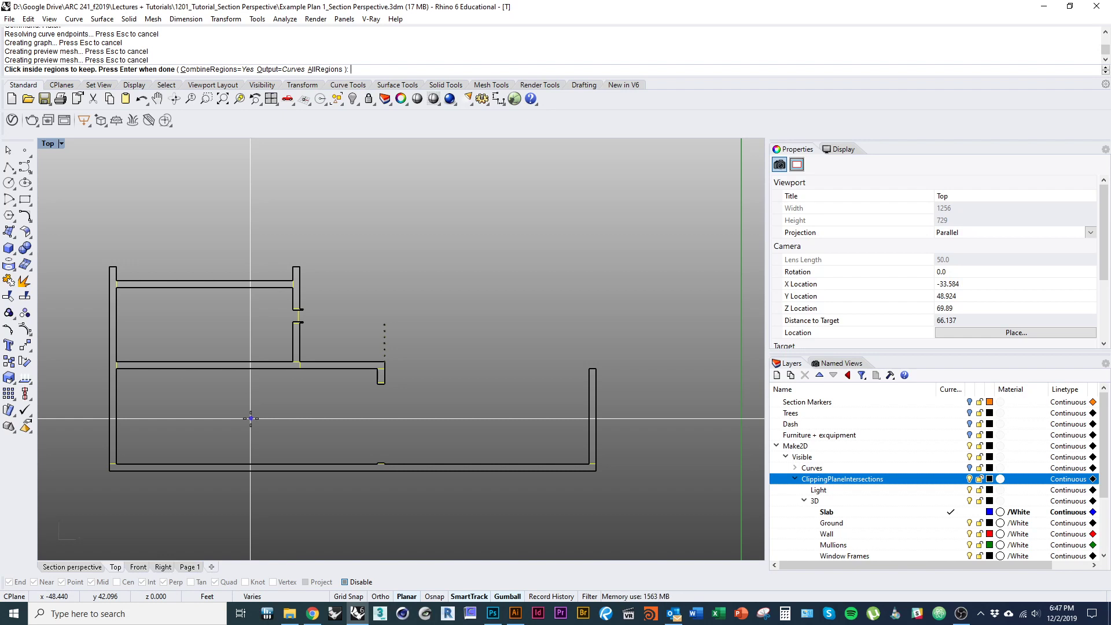
key(Return)
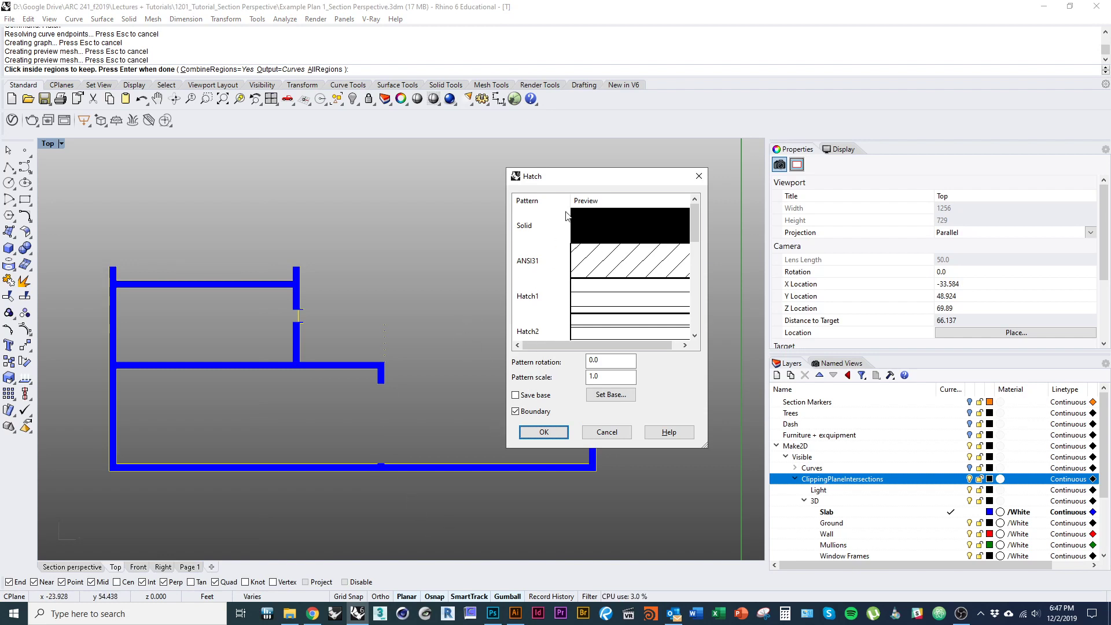
key(Return)
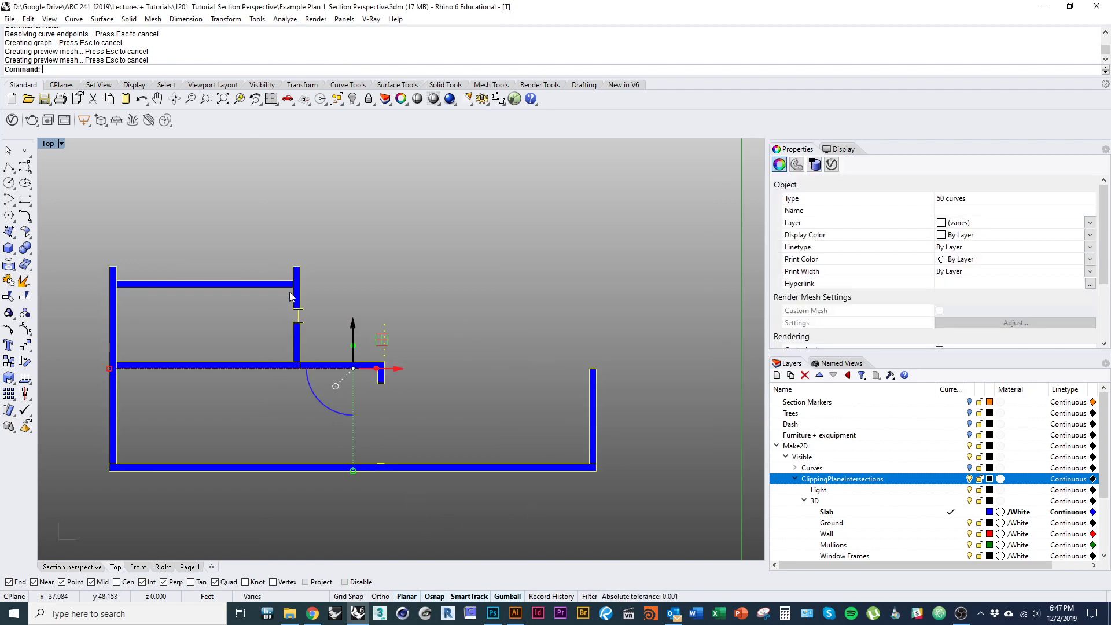
- Check the new blue hatch, then select every hatch with SelHatch
scroll(283, 370, up, 10)
click(306, 398)
click(331, 342)
scroll(289, 366, down, 15)
mouse_move(330, 442)
mouse_down()
mouse_move(332, 478)
mouse_move(327, 462)
mouse_up()
scroll(327, 462, up, 4)
click(412, 478)
text(S)
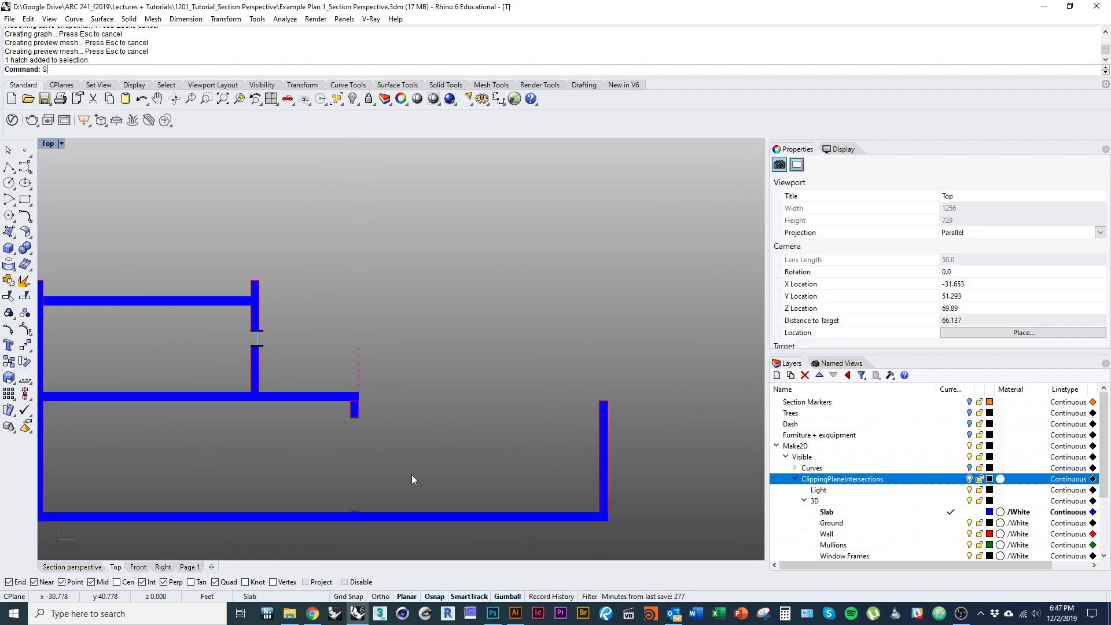
text(elHatch)
key(Return)
- Explode the seven hatches into separate fills and window-select the middle red and blue drawing
scroll(399, 463, down, 3)
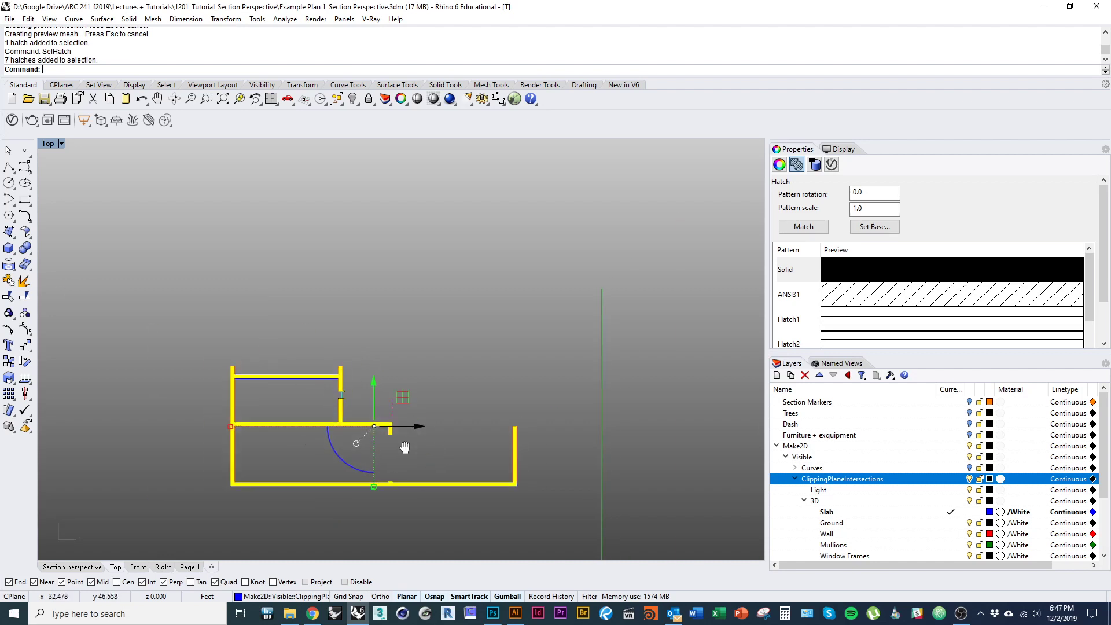
mouse_move(404, 447)
mouse_down()
mouse_move(346, 430)
mouse_move(349, 270)
mouse_up()
scroll(371, 317, up, 3)
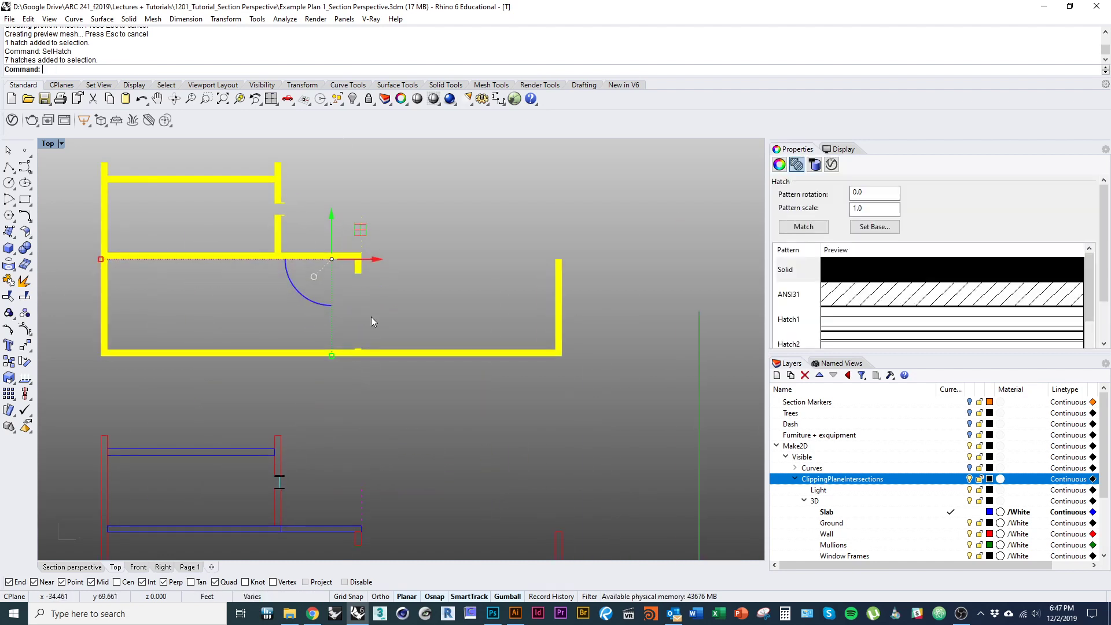
drag(371, 317, 373, 378)
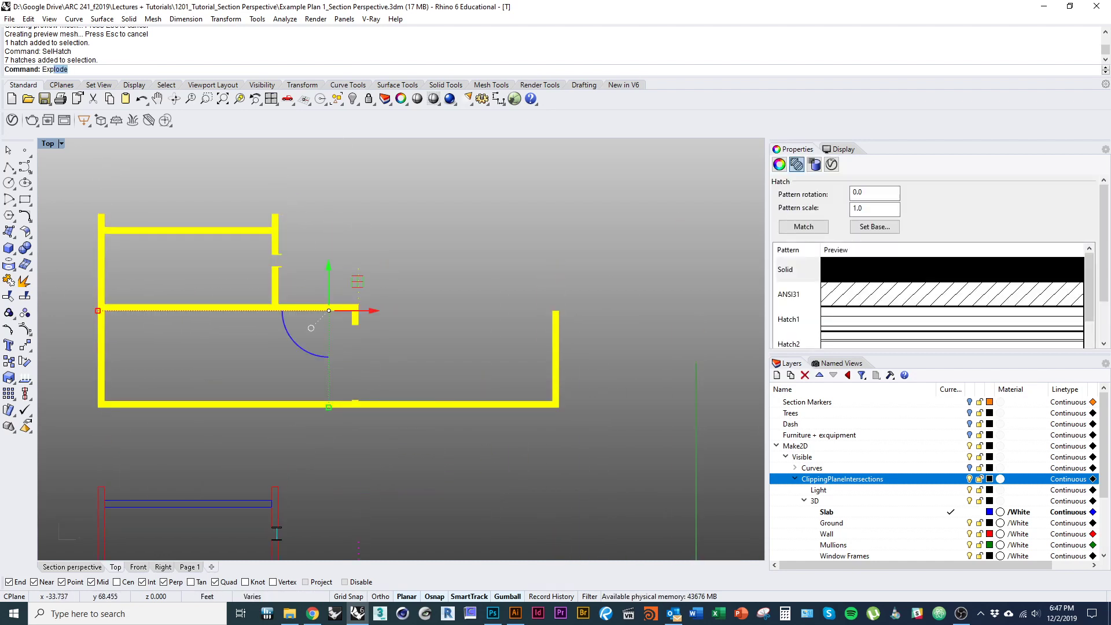
text(Explod)
key(Return)
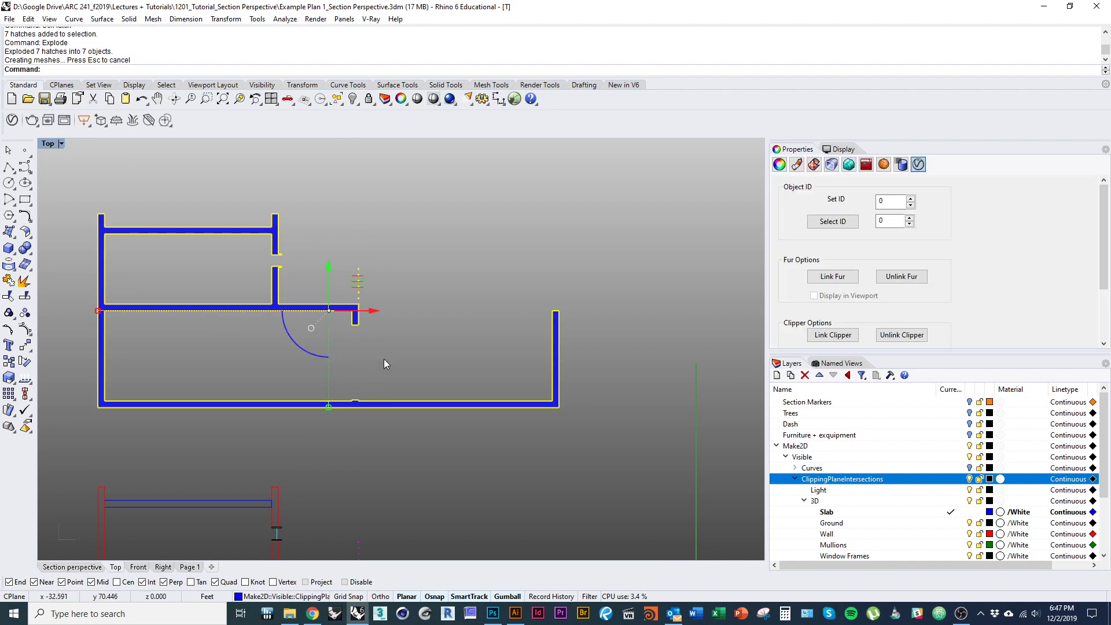
mouse_move(392, 396)
mouse_down()
mouse_move(397, 253)
mouse_move(379, 215)
mouse_up()
scroll(378, 217, down, 4)
drag(452, 394, 458, 449)
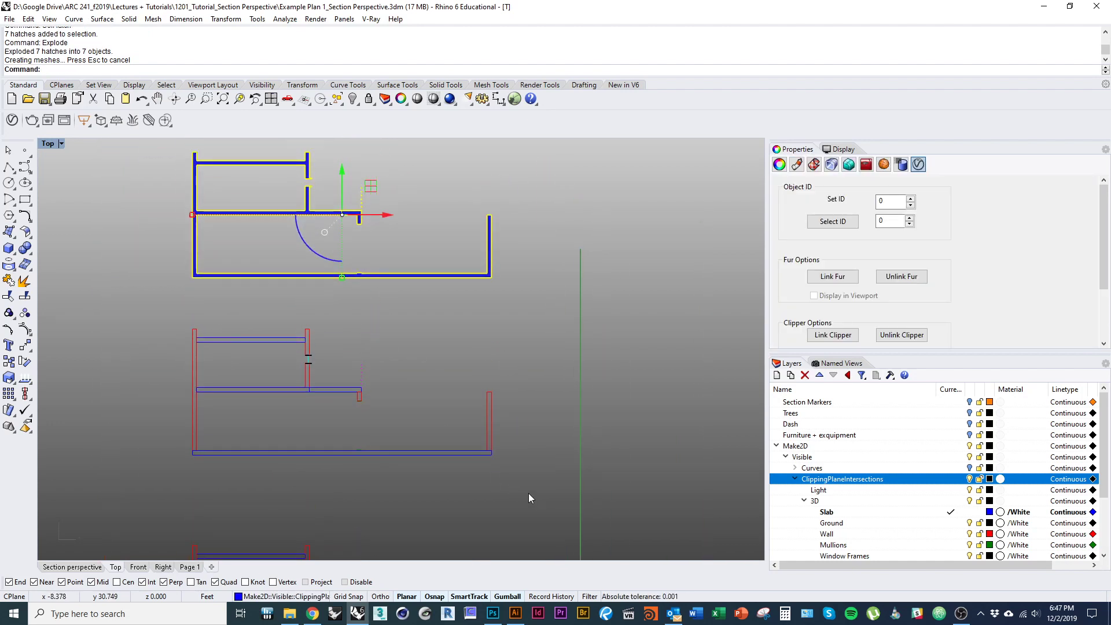
drag(529, 497, 161, 326)
- Delete the middle leftover linework drawing
text(D)
key(Return)
scroll(440, 417, down, 3)
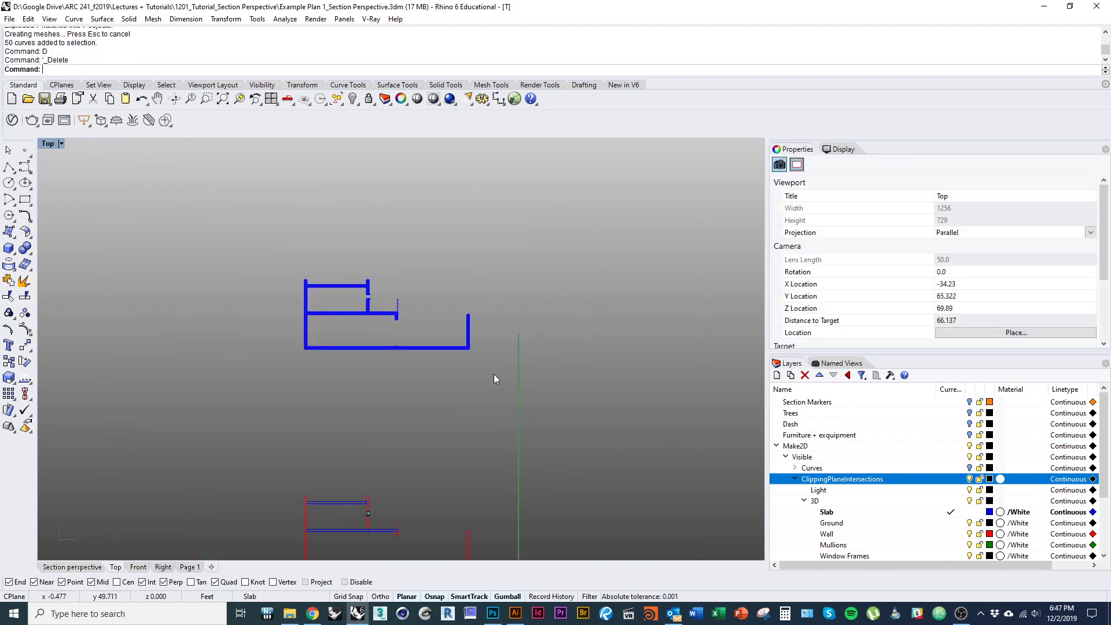
- Duplicate the borders of the seven fill surfaces and move the outlines down off the fills
drag(494, 374, 280, 257)
drag(364, 331, 328, 282)
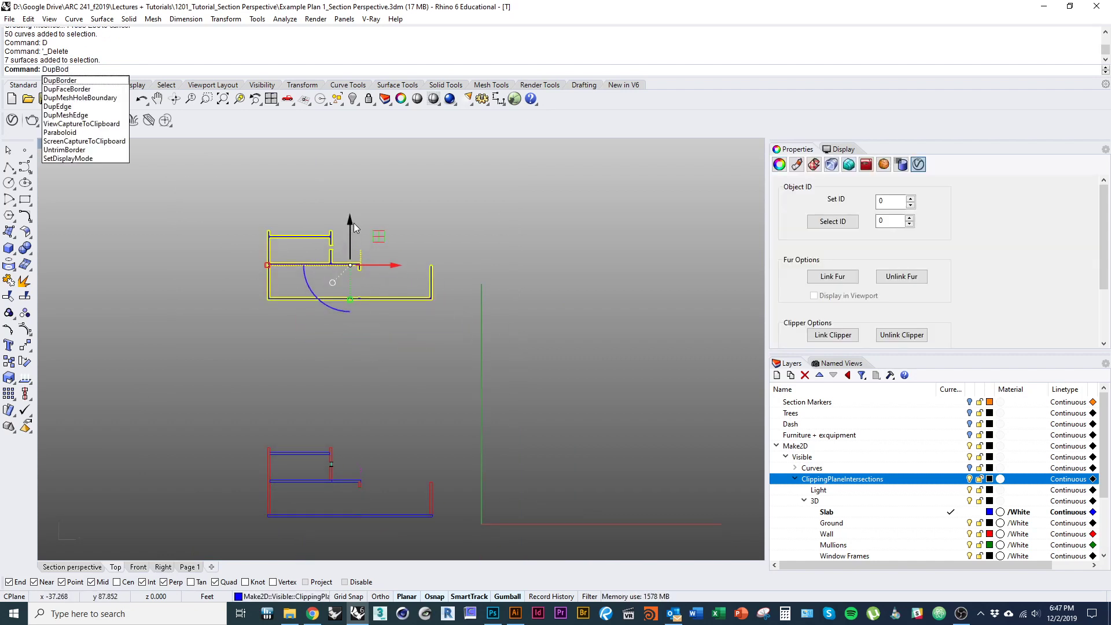
key(Return)
scroll(355, 272, up, 2)
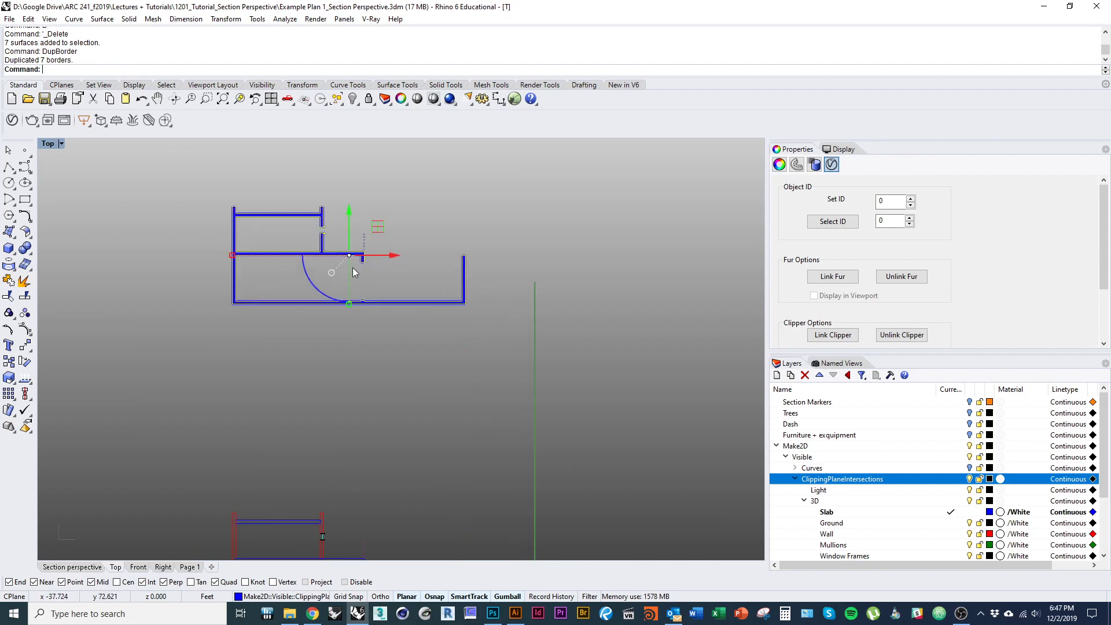
drag(348, 227, 349, 375)
mouse_move(352, 423)
mouse_down()
mouse_move(297, 278)
mouse_move(296, 230)
mouse_up()
click(393, 399)
- Inspect the lower plan's window wall, then switch to the Section perspective view and select the glass door pane
scroll(322, 365, up, 8)
scroll(302, 341, down, 9)
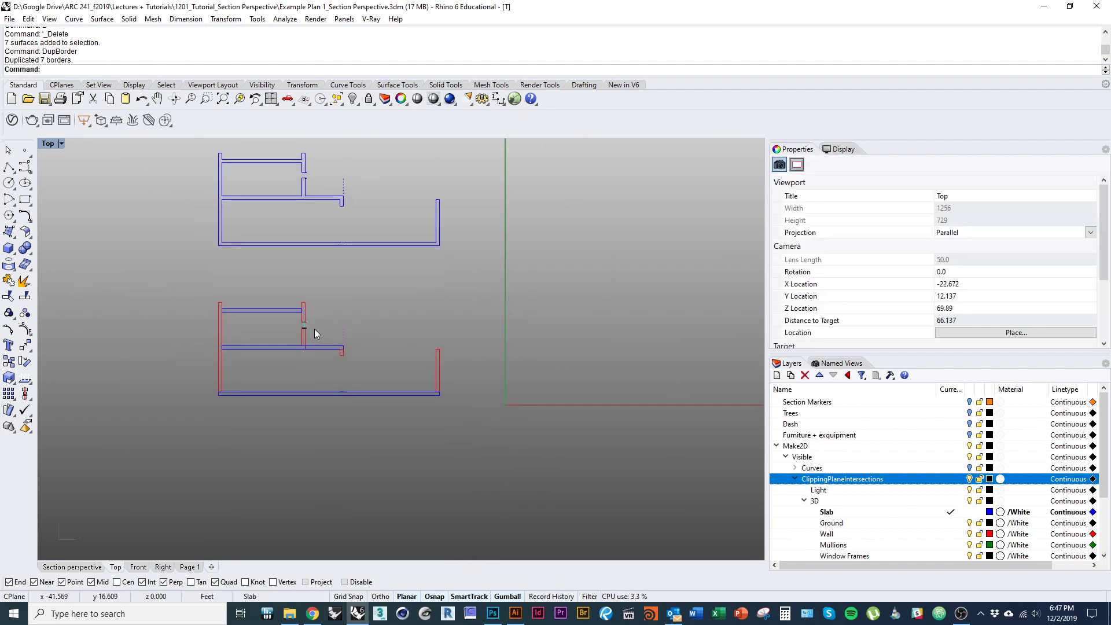
scroll(315, 328, up, 5)
drag(314, 355, 246, 298)
scroll(288, 313, up, 2)
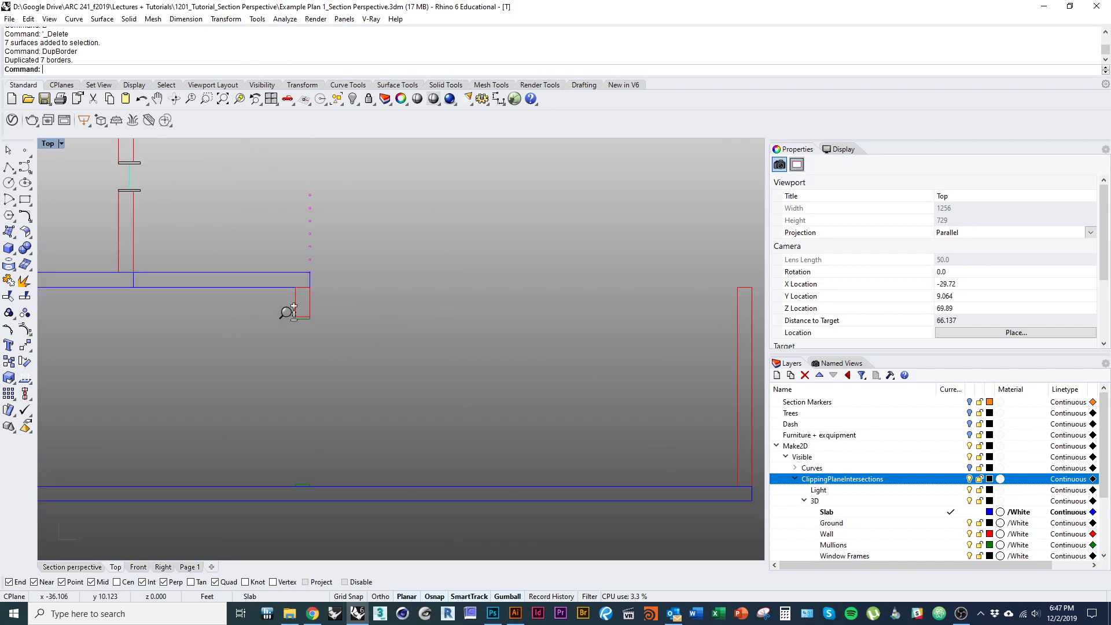
scroll(287, 313, down, 5)
scroll(325, 389, up, 3)
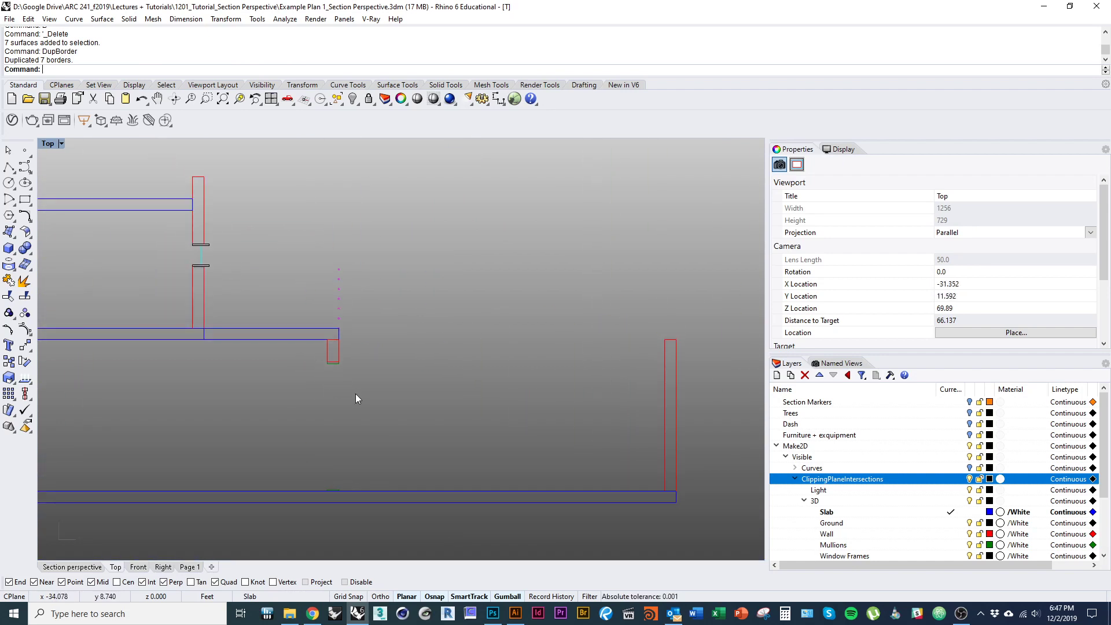
scroll(200, 248, up, 3)
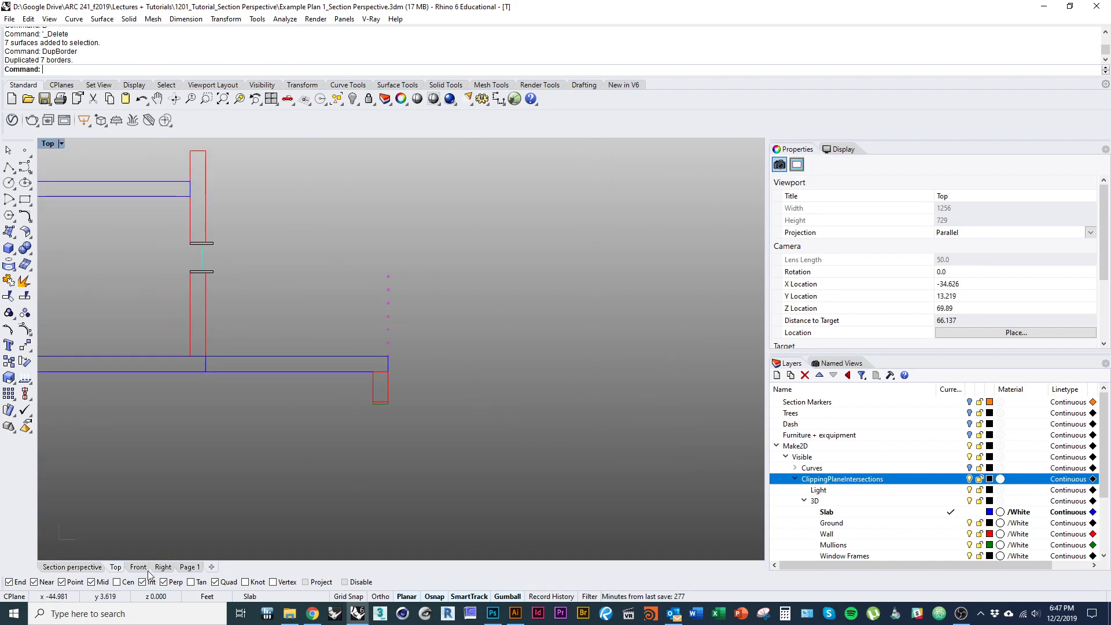
click(96, 567)
click(422, 466)
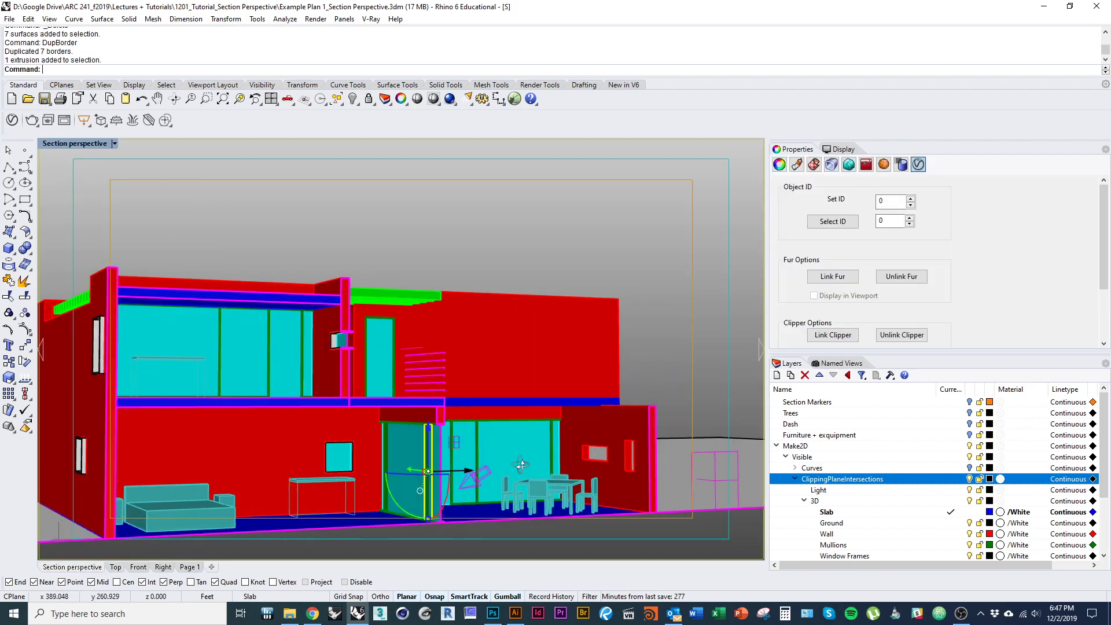
- Make Glazing the current layer, using the existing glazing curve as reference
scroll(422, 466, up, 6)
scroll(393, 490, down, 6)
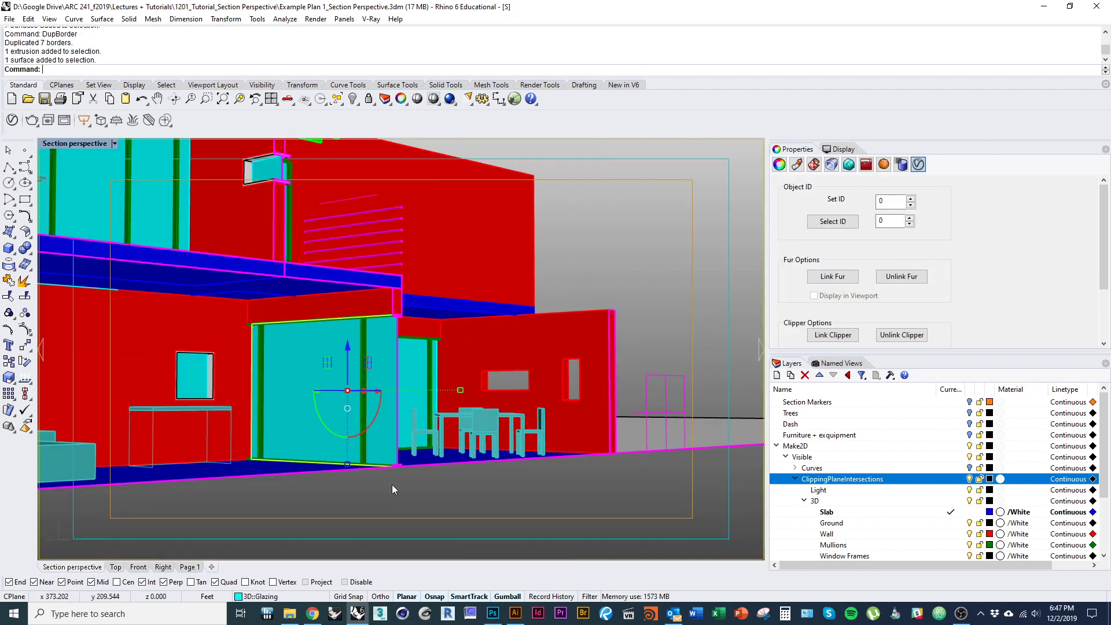
scroll(383, 402, up, 5)
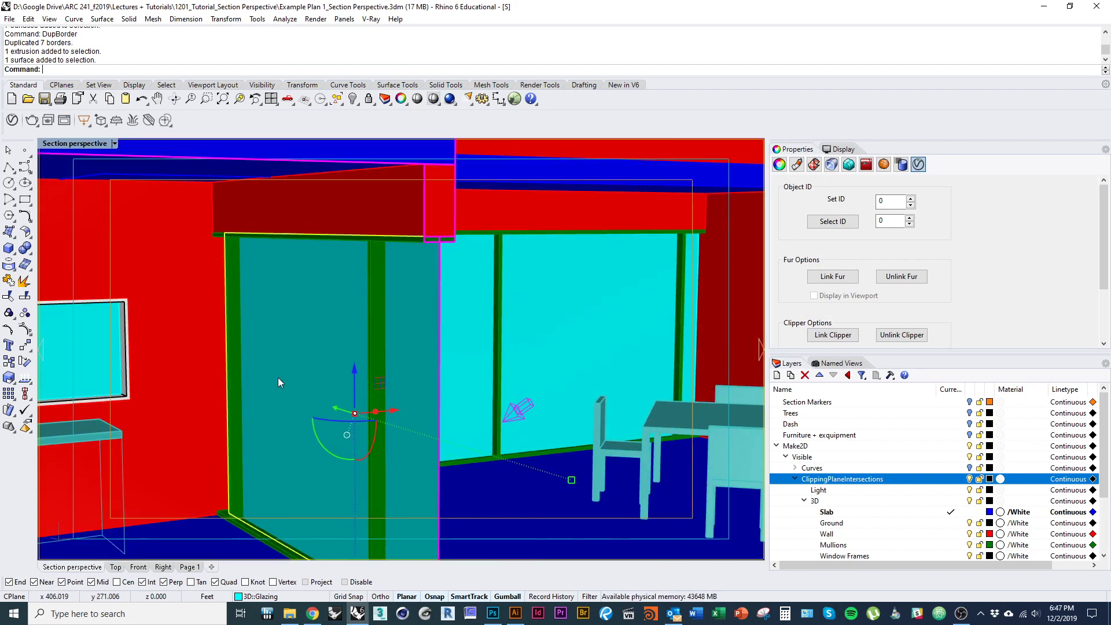
click(115, 567)
drag(357, 362, 338, 277)
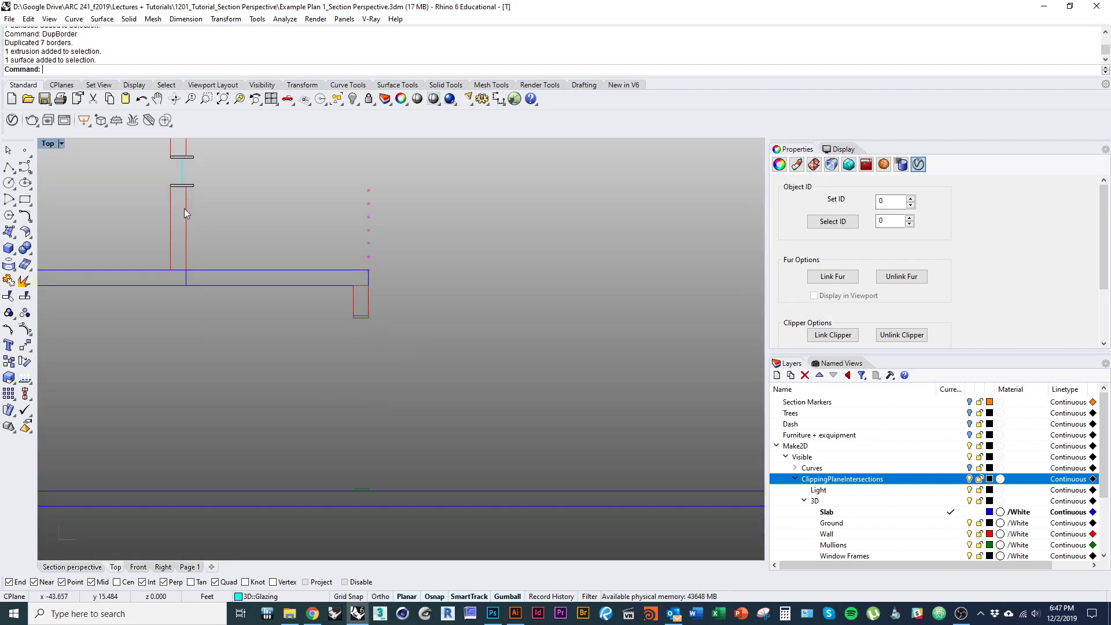
click(184, 176)
scroll(926, 515, down, 2)
scroll(817, 467, up, 1)
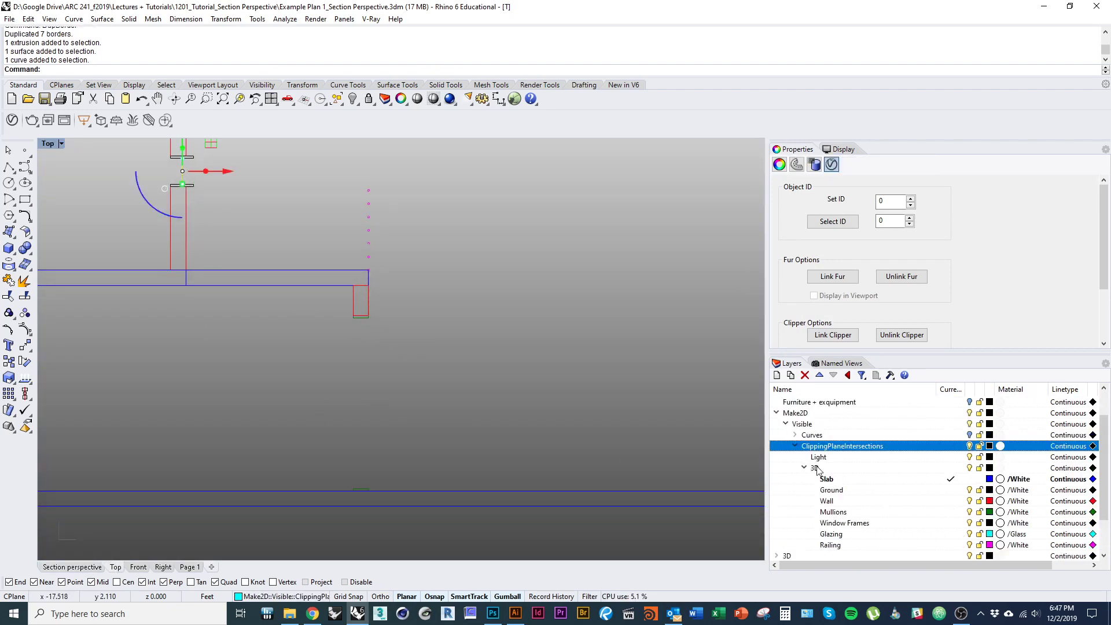
click(951, 534)
- Draw a glazing polyline from the mullion's bottom down to the slab
drag(386, 323, 401, 287)
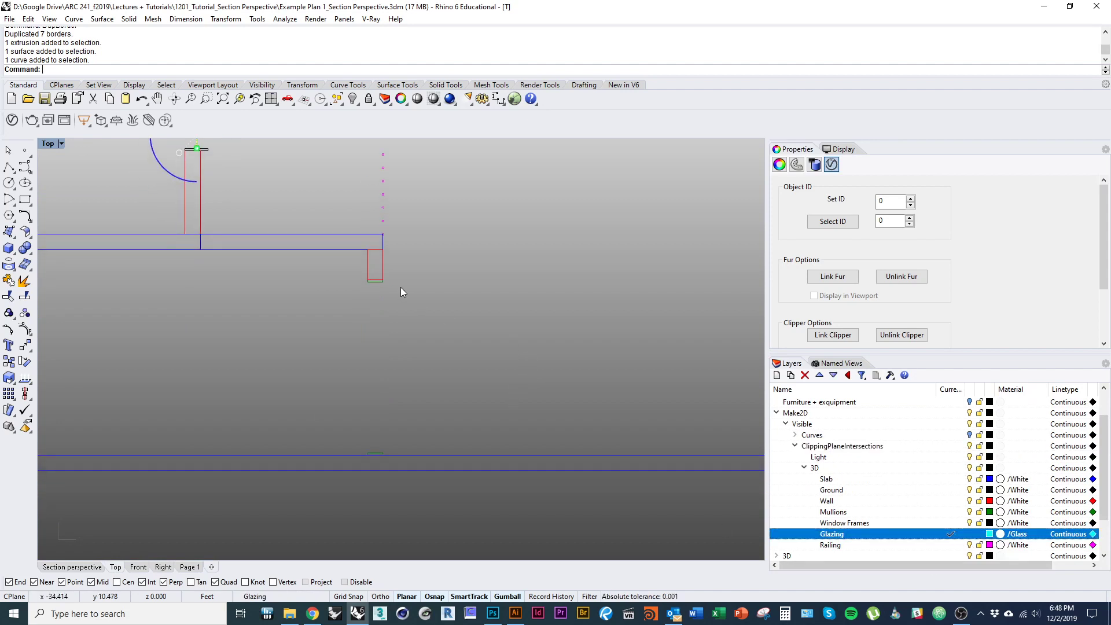
text(pl)
key(Return)
click(376, 282)
click(376, 454)
key(Return)
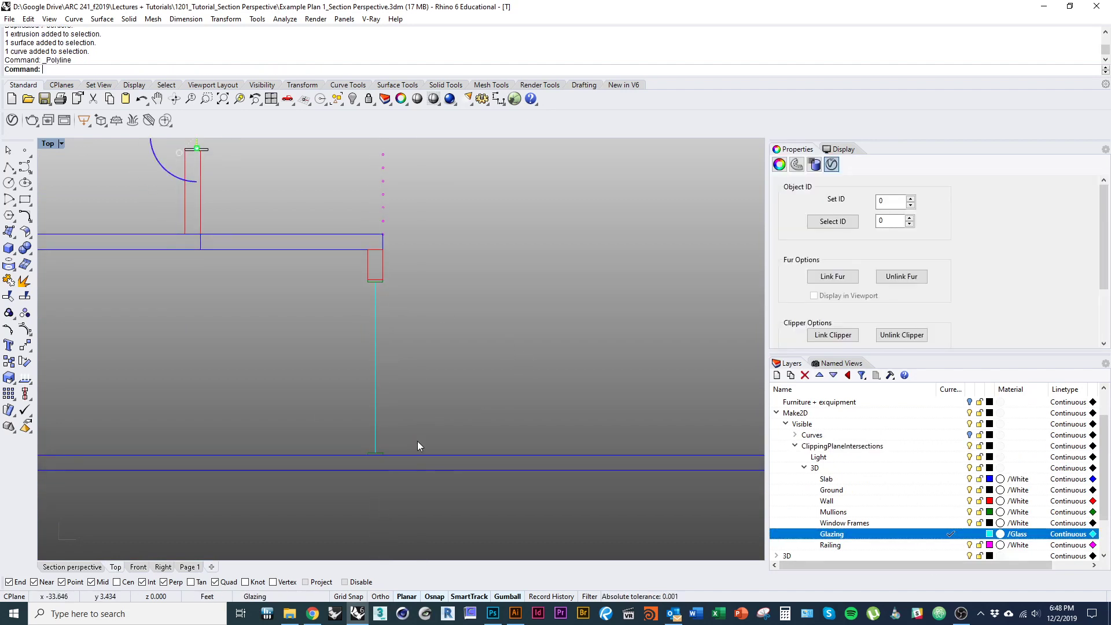
click(418, 441)
- Window-select the top section's seven surfaces and delete them
scroll(417, 457, down, 14)
drag(415, 470, 394, 502)
drag(418, 375, 406, 448)
scroll(382, 343, up, 6)
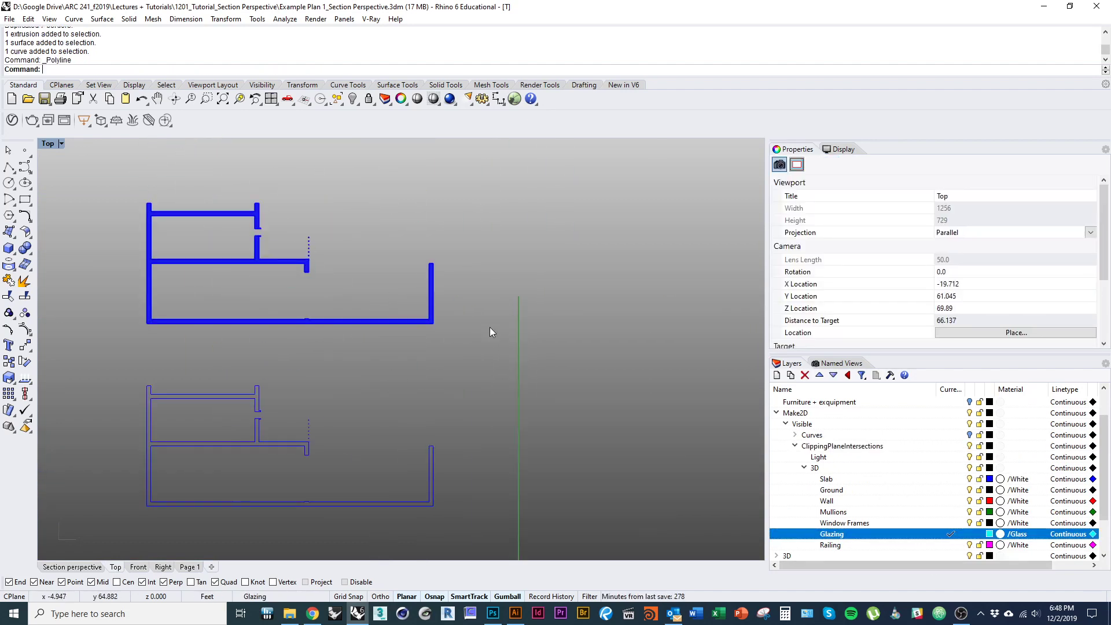
drag(490, 329, 52, 167)
scroll(315, 241, up, 1)
scroll(313, 241, up, 18)
scroll(268, 151, down, 20)
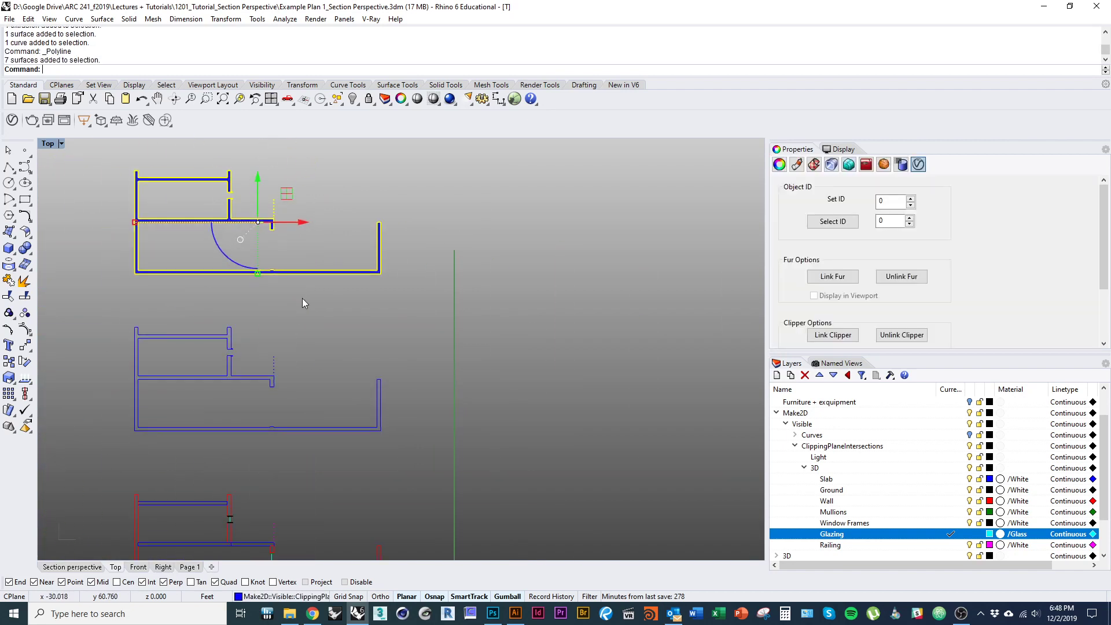
text(d)
key(Return)
scroll(346, 300, down, 5)
drag(346, 300, 396, 361)
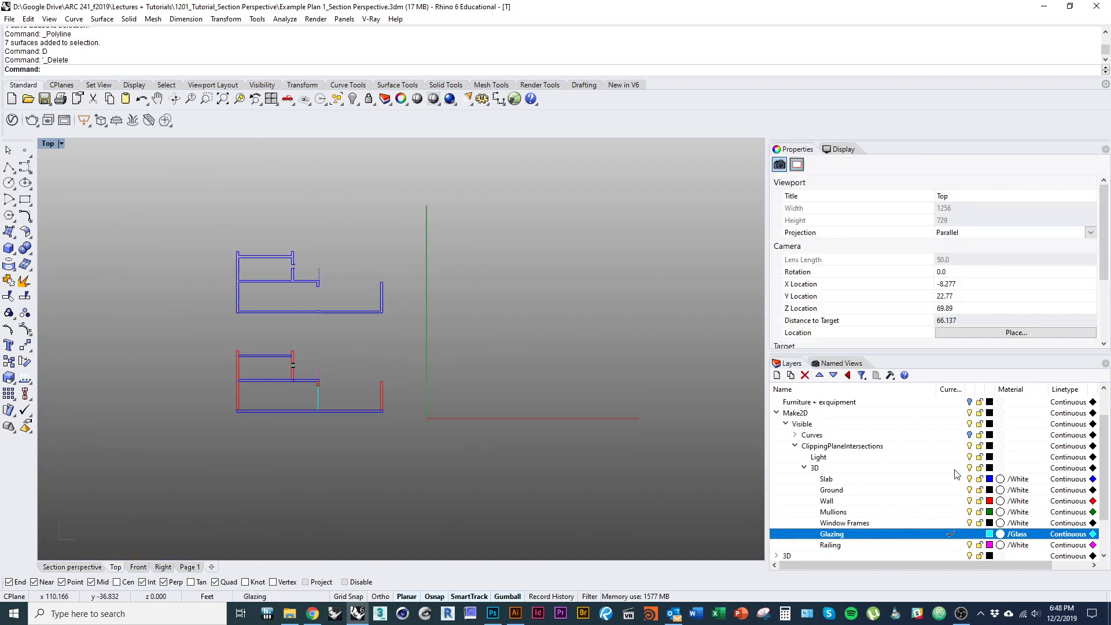
- Turn on the Make2D Curves layer and window-select all the section and plan curves
click(970, 435)
drag(409, 432, 471, 461)
scroll(453, 444, up, 8)
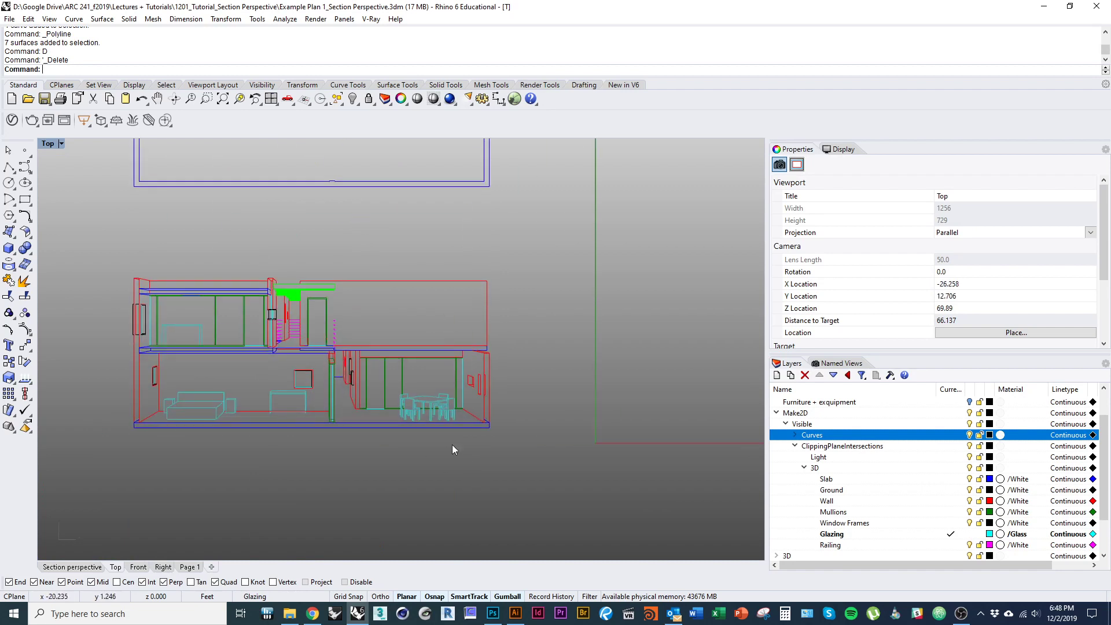
scroll(498, 486, up, 3)
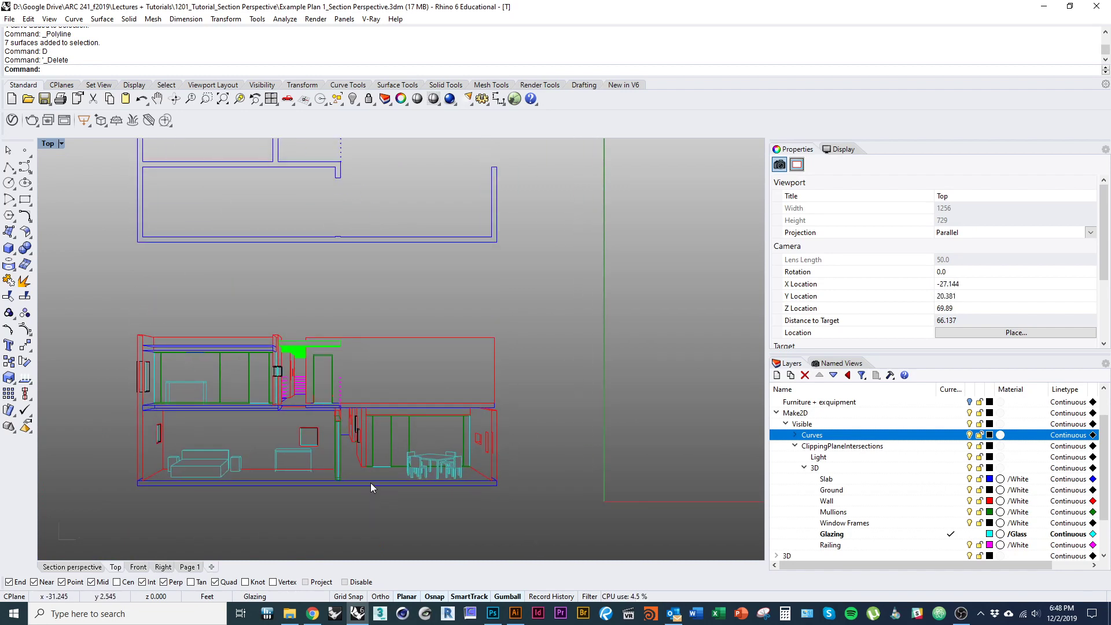
scroll(371, 503, down, 3)
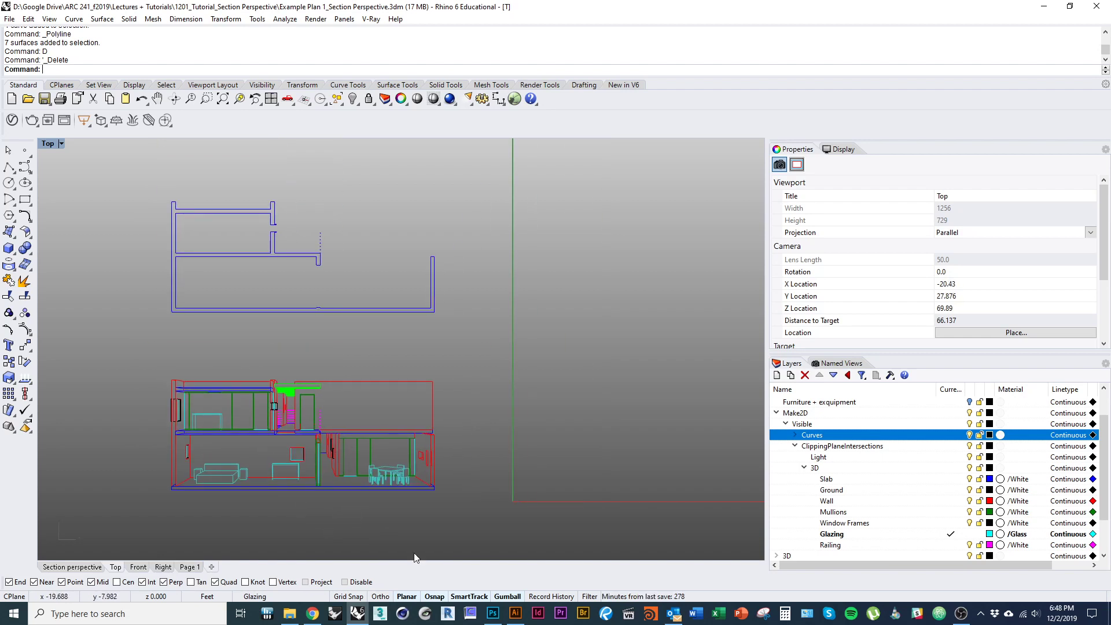
drag(529, 531, 112, 165)
drag(163, 337, 188, 318)
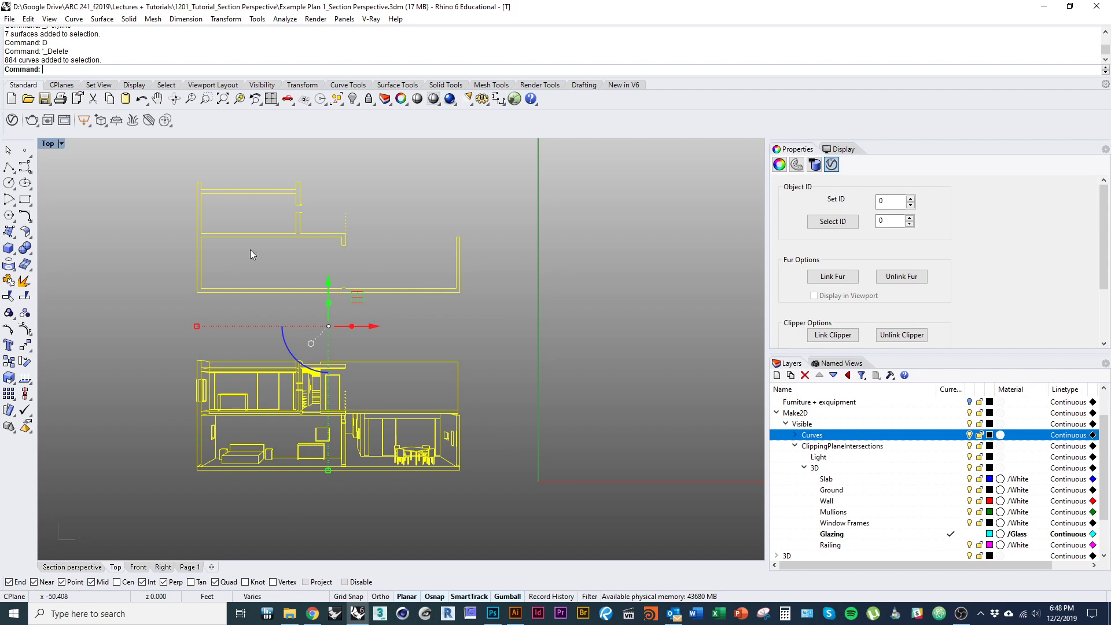
click(9, 18)
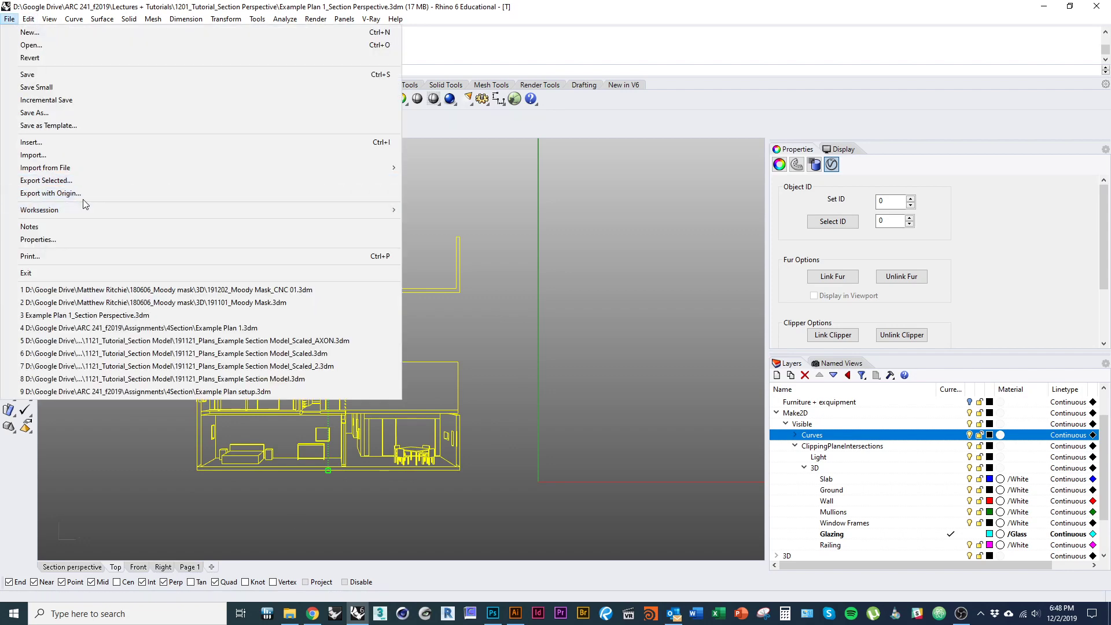
click(74, 185)
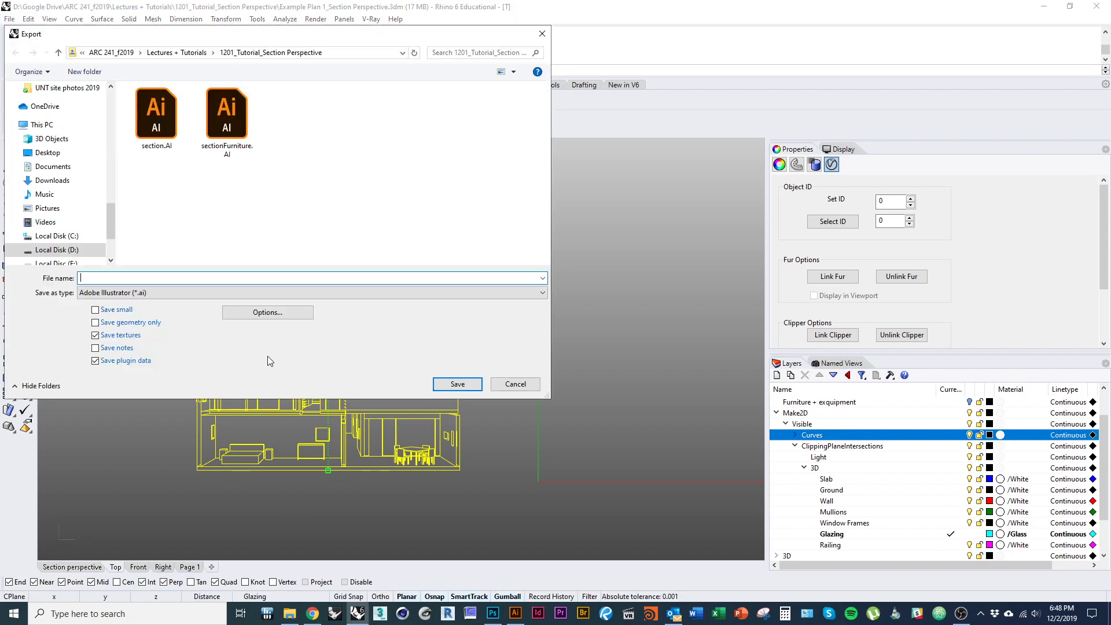
click(165, 142)
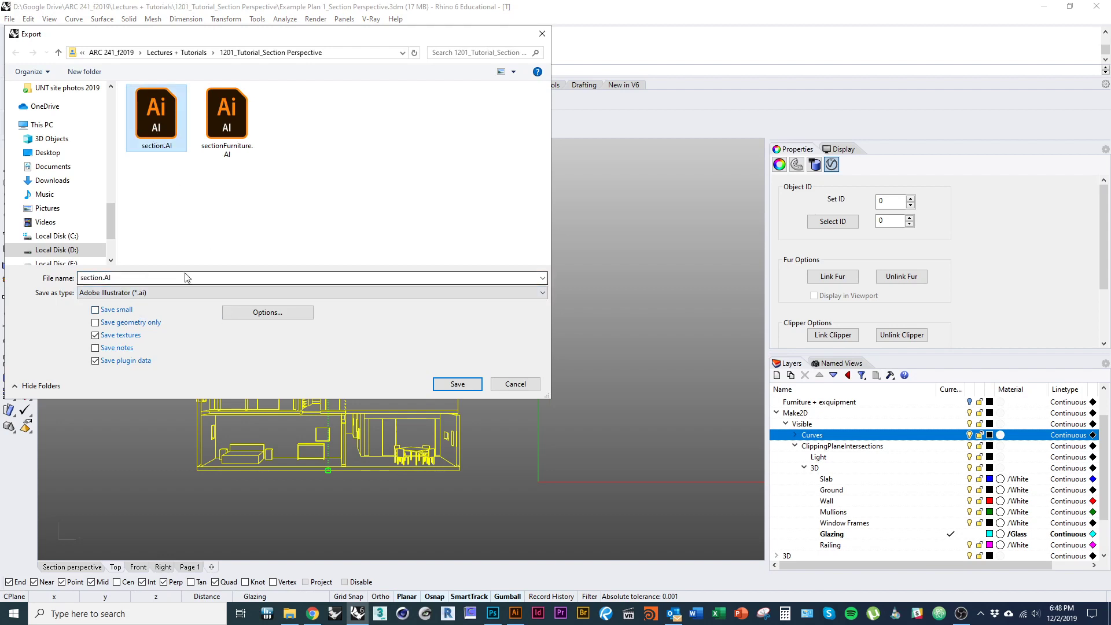
click(457, 385)
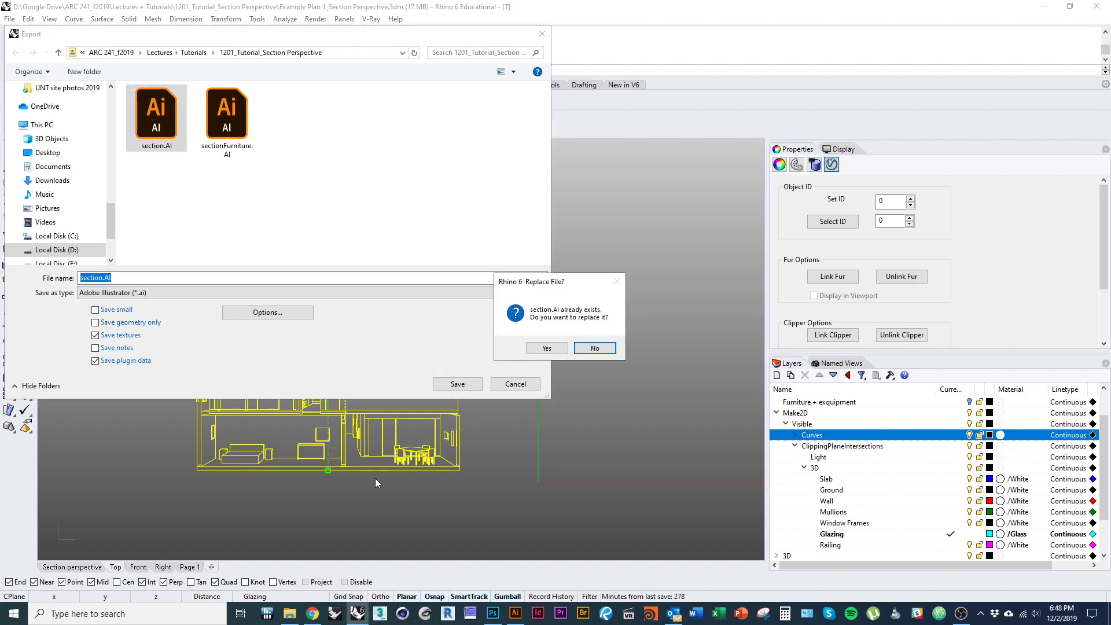
click(547, 348)
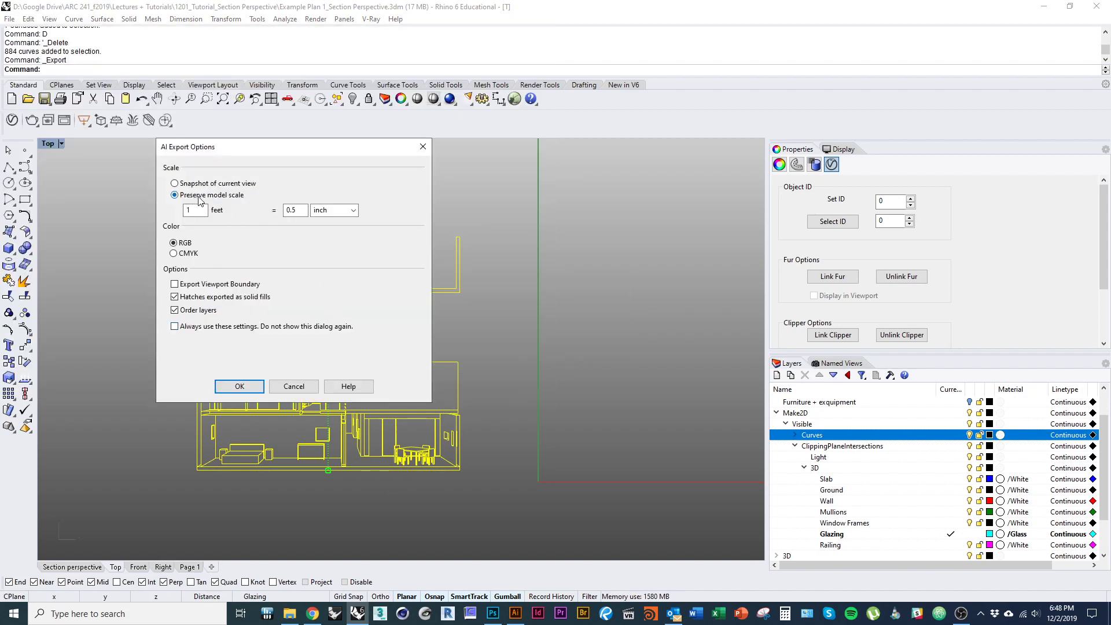
click(293, 386)
scroll(278, 428, up, 5)
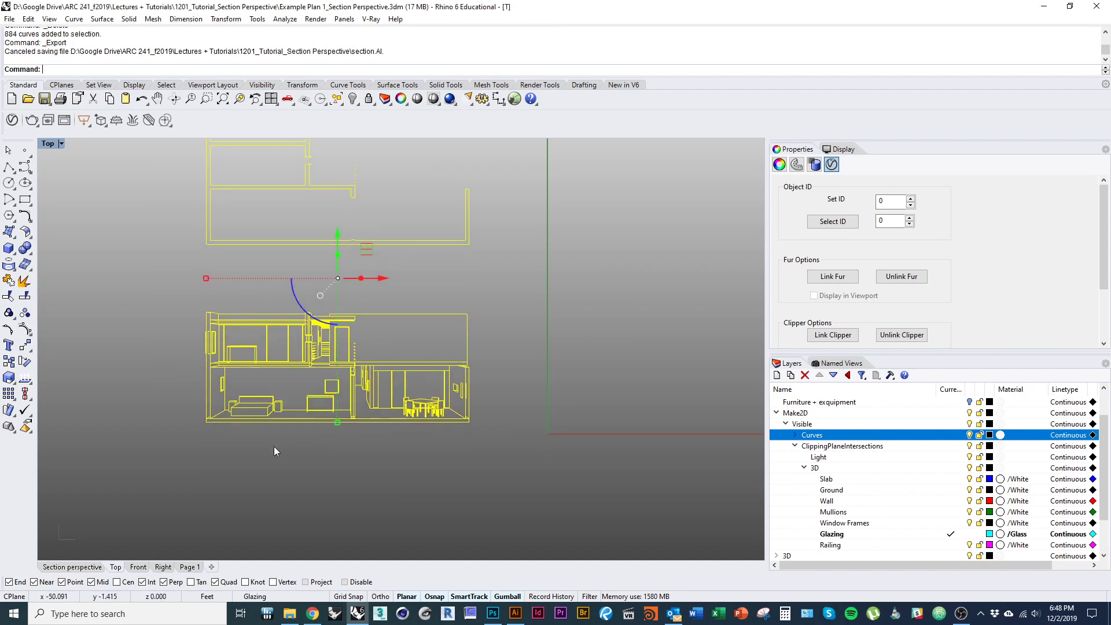
- Clear the curve selection and pan over to the 3D site model
click(272, 457)
scroll(245, 400, down, 2)
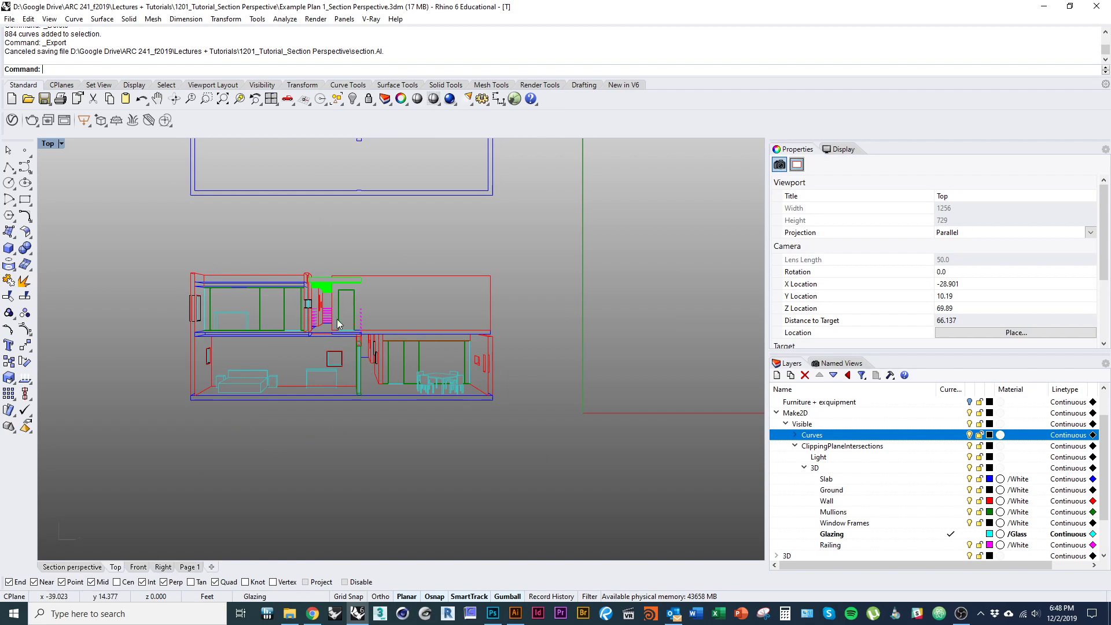
scroll(280, 321, down, 8)
drag(280, 387, 389, 390)
scroll(375, 360, down, 6)
scroll(404, 347, up, 10)
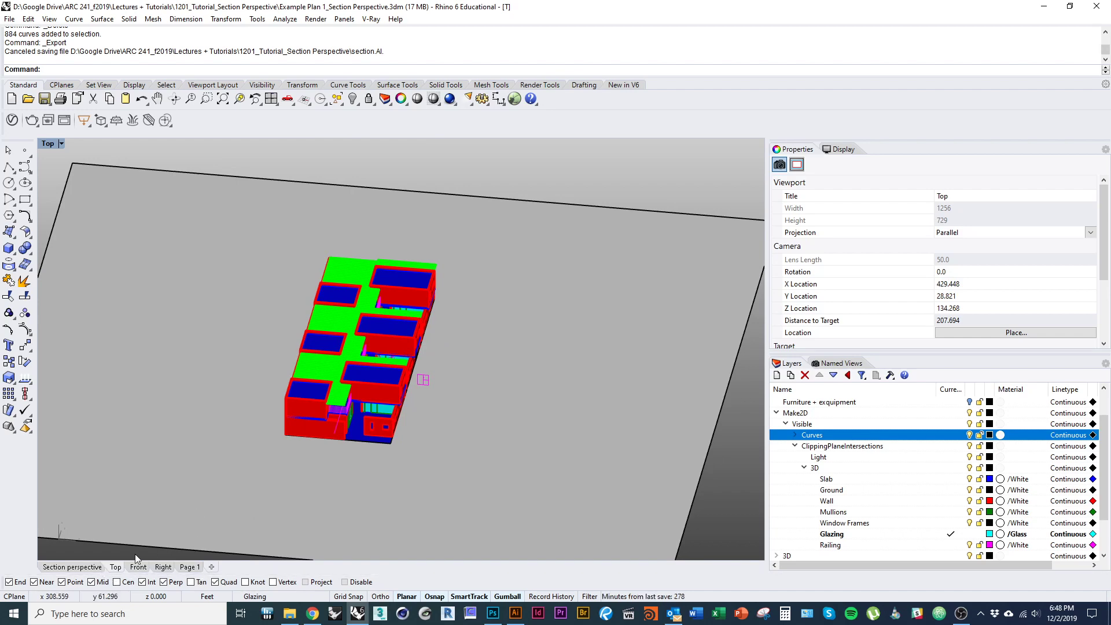
scroll(447, 429, up, 8)
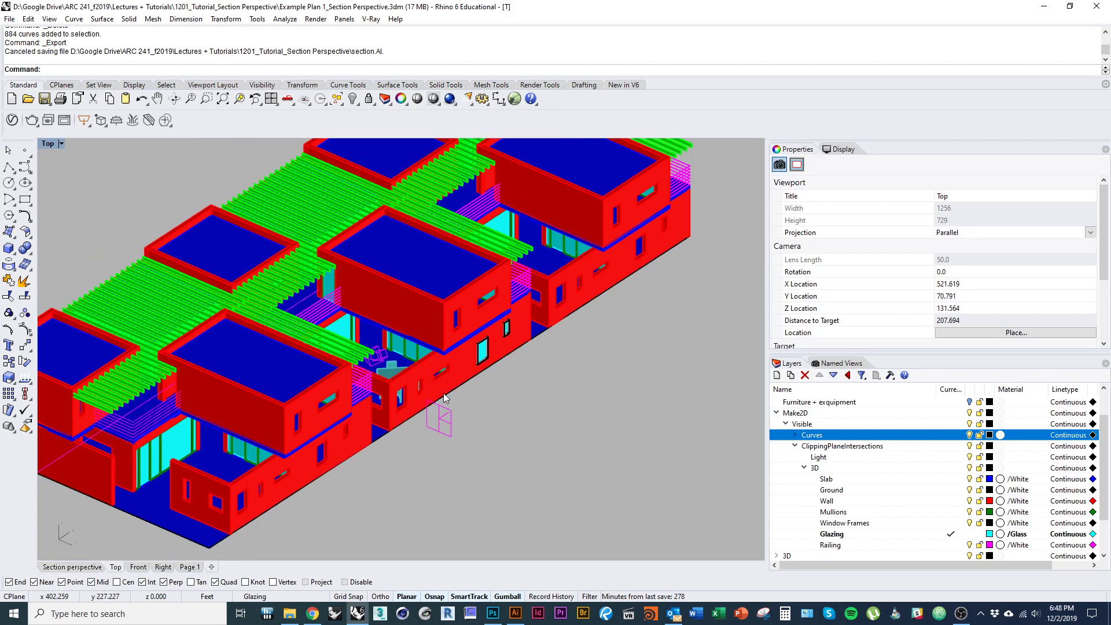
- Measure the building's length between its end corners with Distance: 46 feet
text(Dim)
key(Escape)
text(Distance)
key(Return)
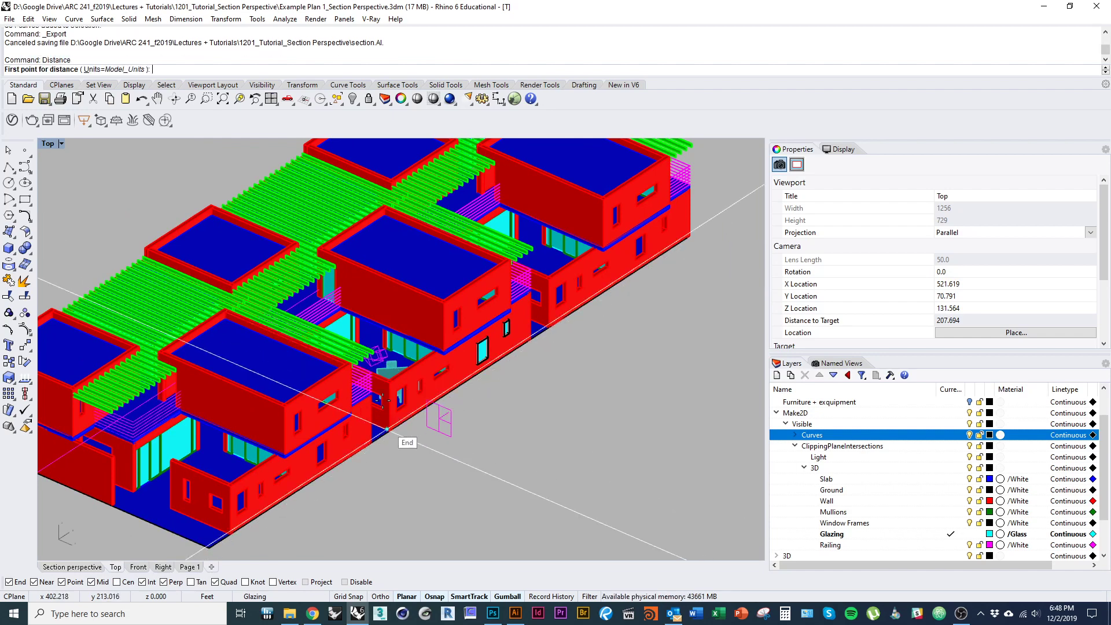
scroll(401, 445, up, 5)
click(401, 445)
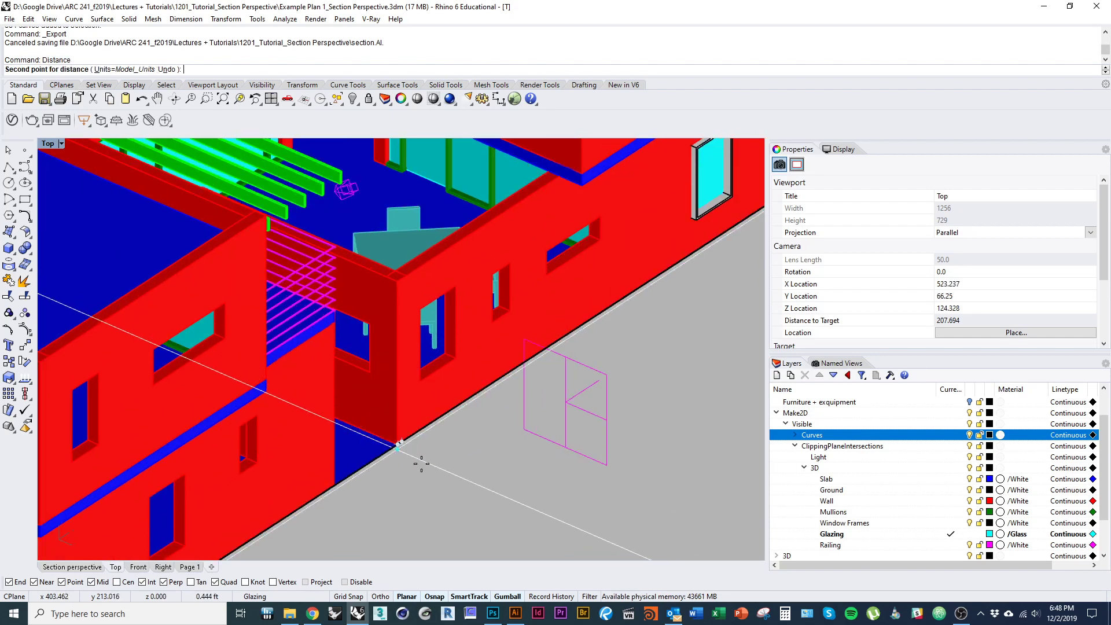
scroll(496, 484, down, 5)
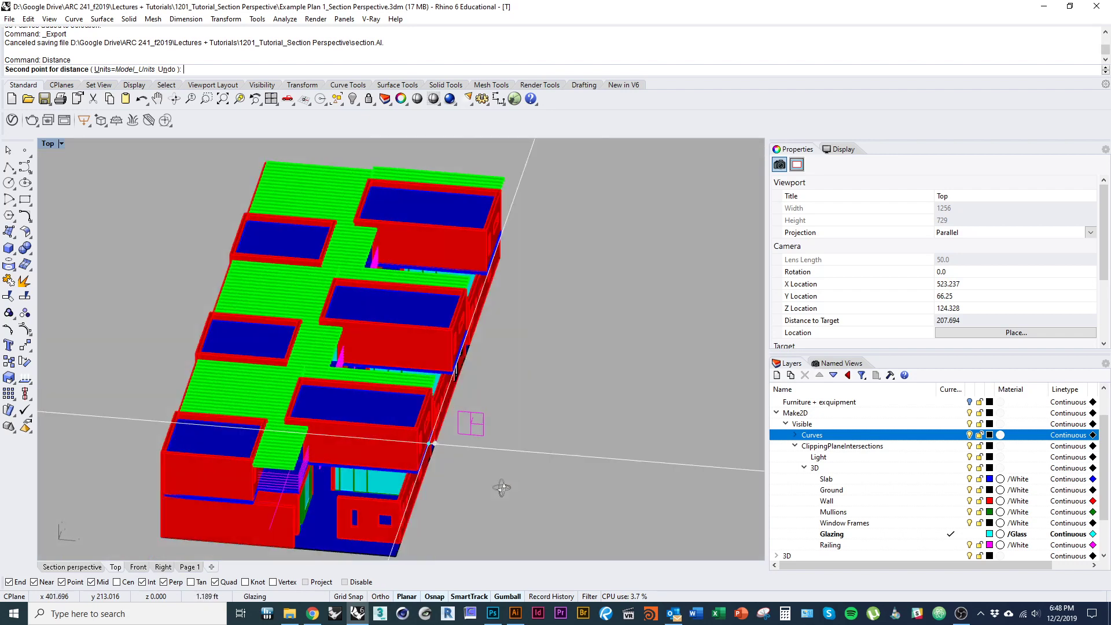
scroll(327, 468, up, 2)
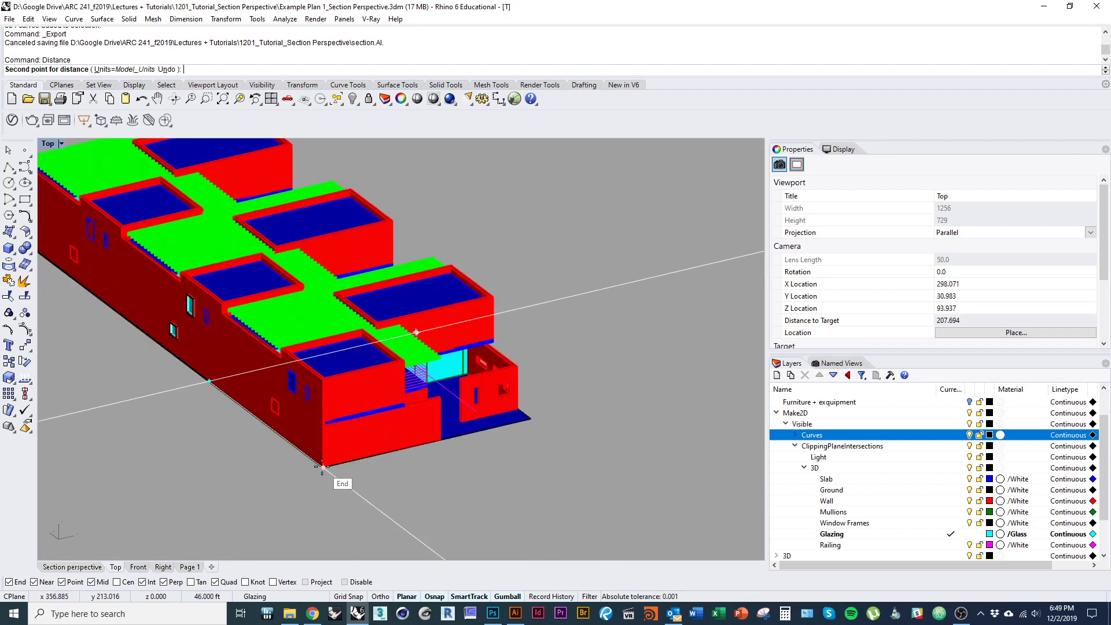
click(323, 466)
- Switch back to the Top plan view
scroll(454, 359, down, 3)
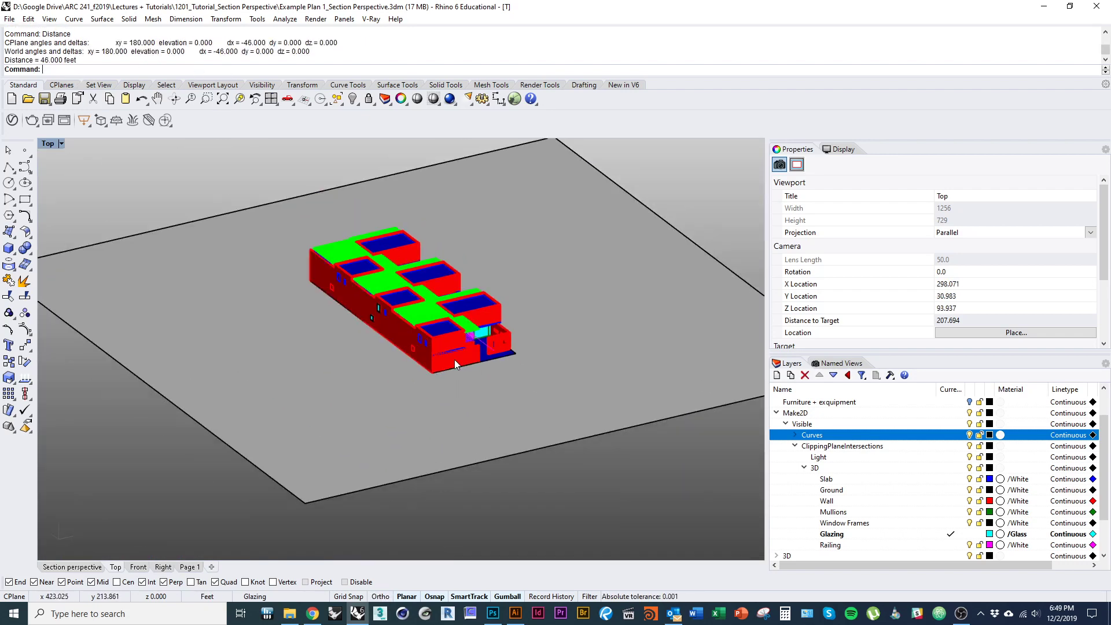
text(Top)
key(Return)
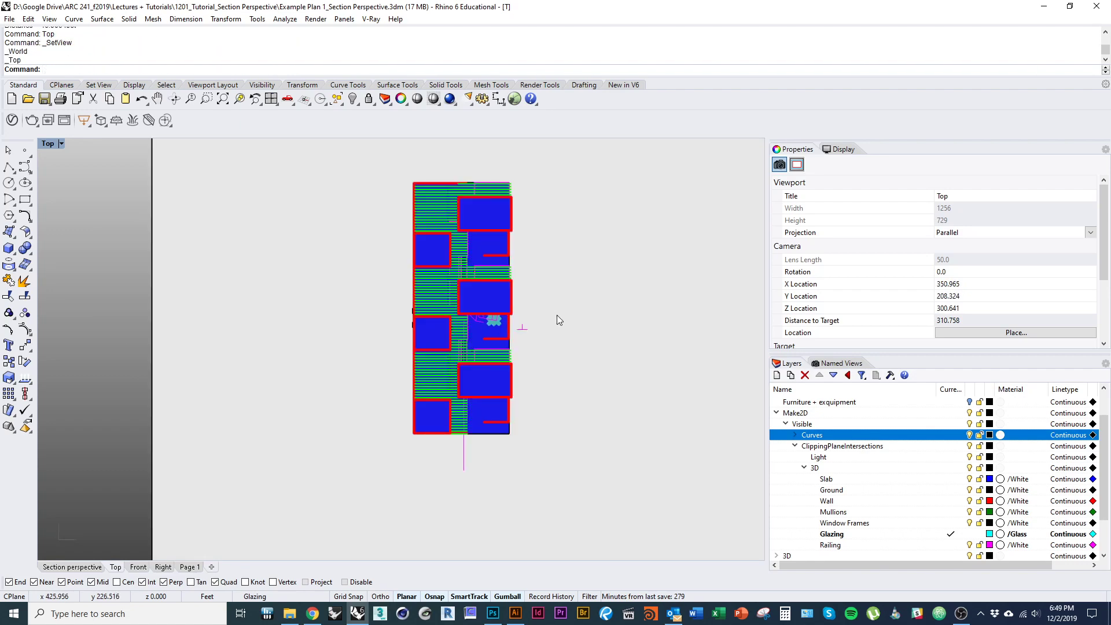
- Window-select all 884 curves of the Make2D section and plan drawings
scroll(557, 315, down, 5)
scroll(267, 422, up, 15)
drag(390, 409, 305, 489)
drag(268, 501, 590, 191)
drag(590, 319, 523, 348)
scroll(394, 335, up, 5)
- Scale the selected curves so the section's reference length becomes 46 feet
text(scale)
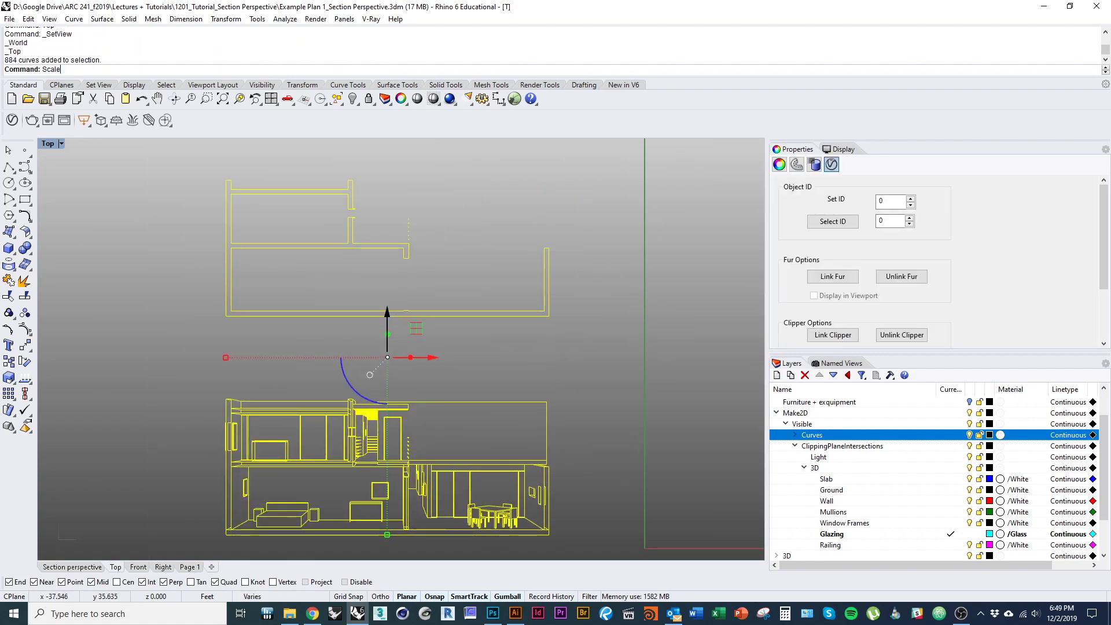
key(Return)
click(227, 316)
click(227, 316)
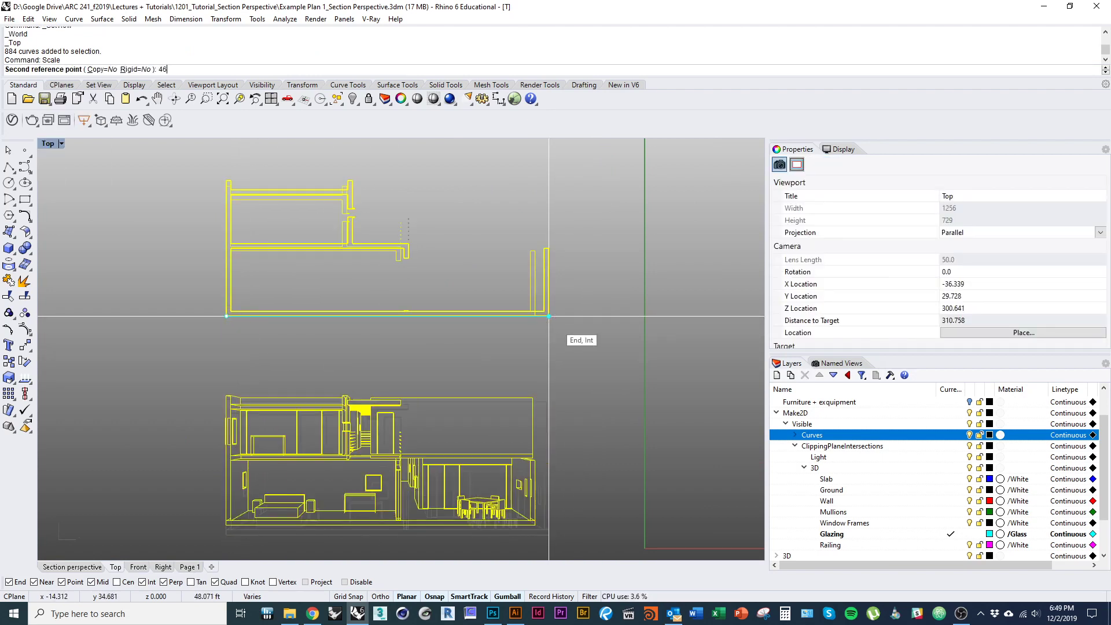
text(46)
key(Return)
scroll(555, 323, down, 3)
scroll(543, 371, down, 1)
mouse_move(556, 367)
mouse_down()
mouse_move(498, 388)
mouse_move(484, 383)
mouse_up()
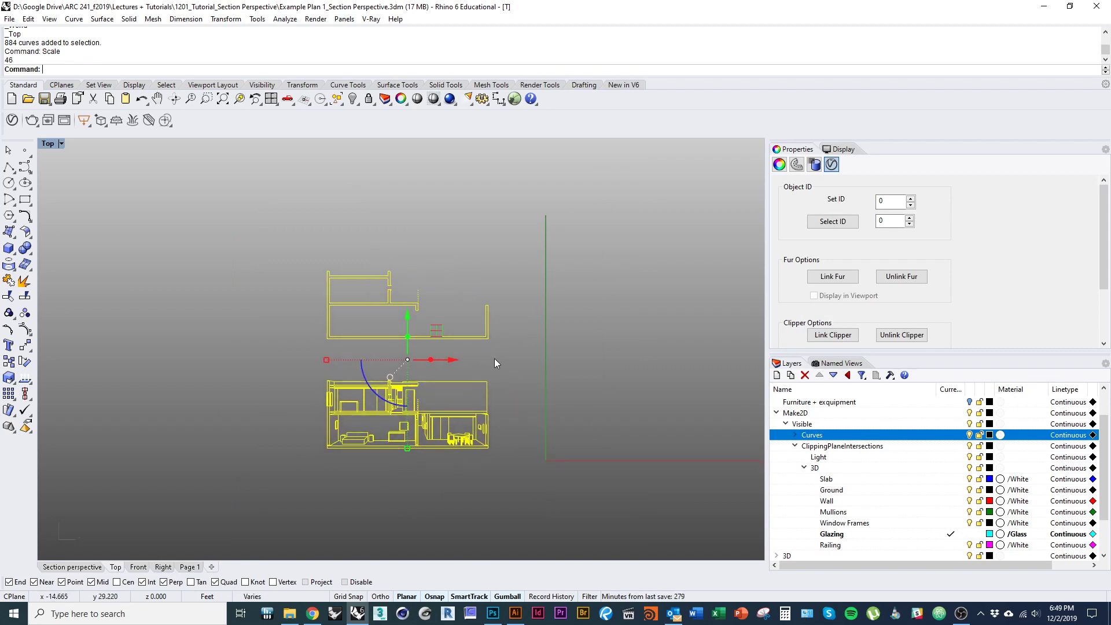
- Export the selected curves over the existing section.AI at 1 foot = 0.5 inch
click(25, 19)
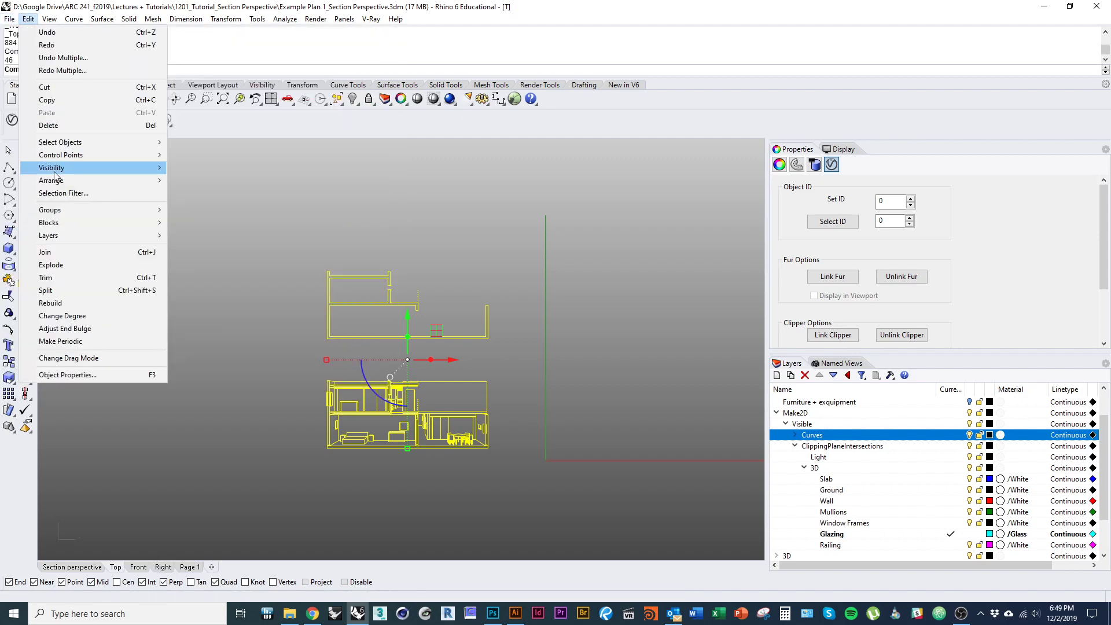
click(45, 180)
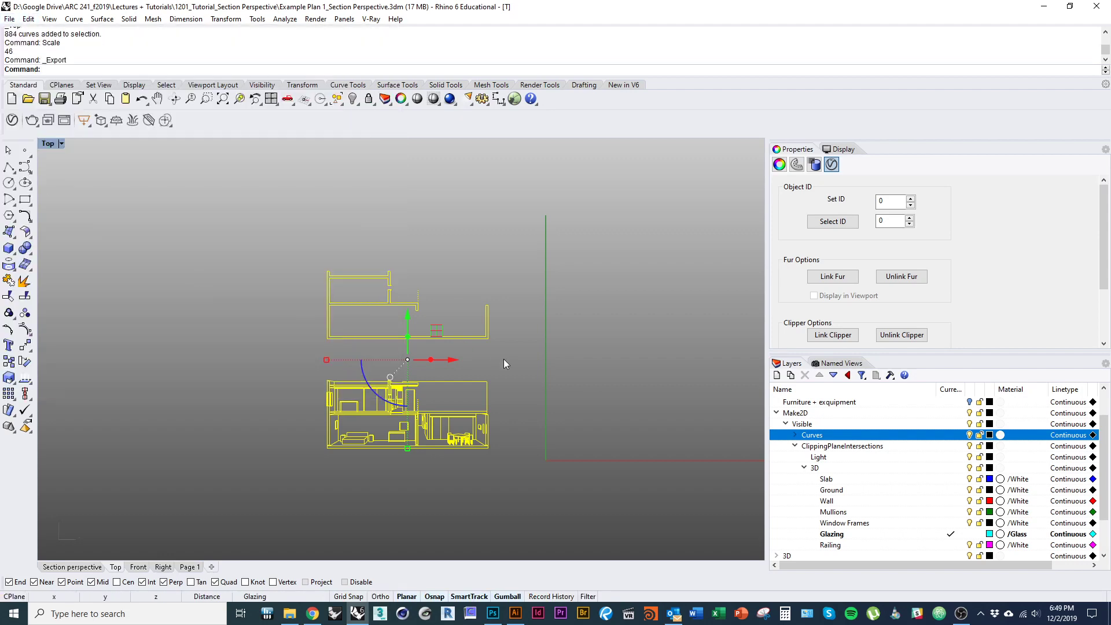
click(157, 115)
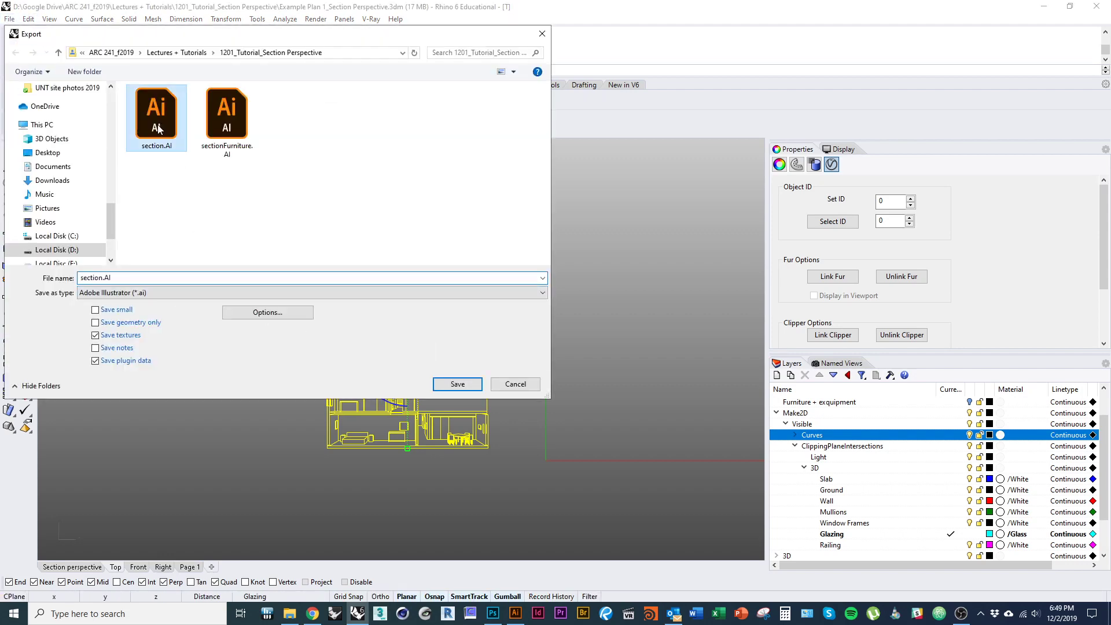
click(458, 385)
click(539, 352)
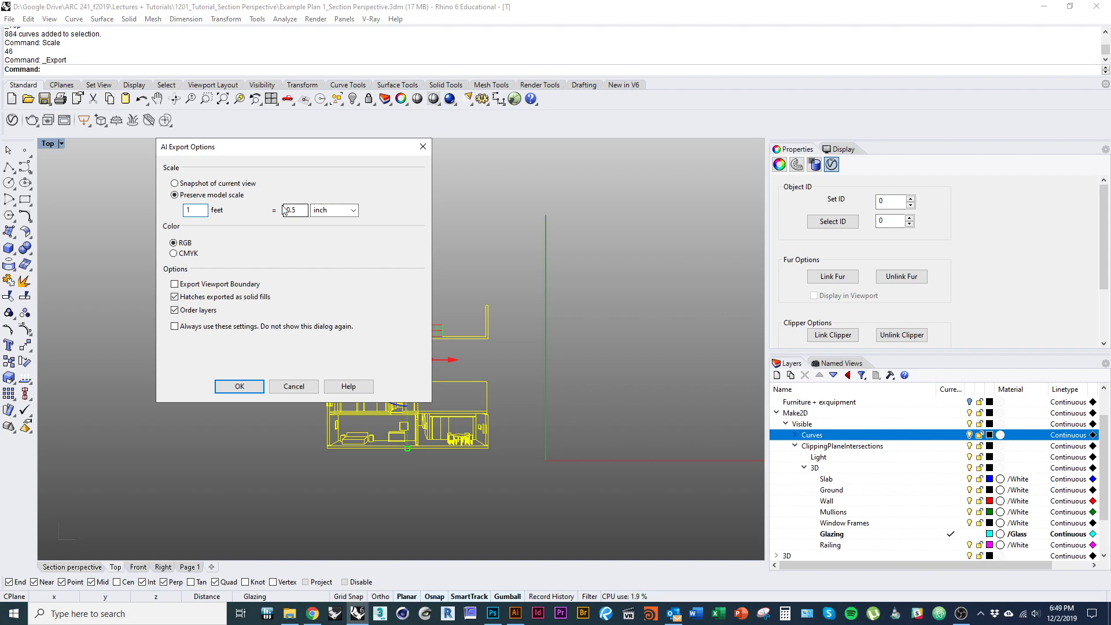
click(240, 386)
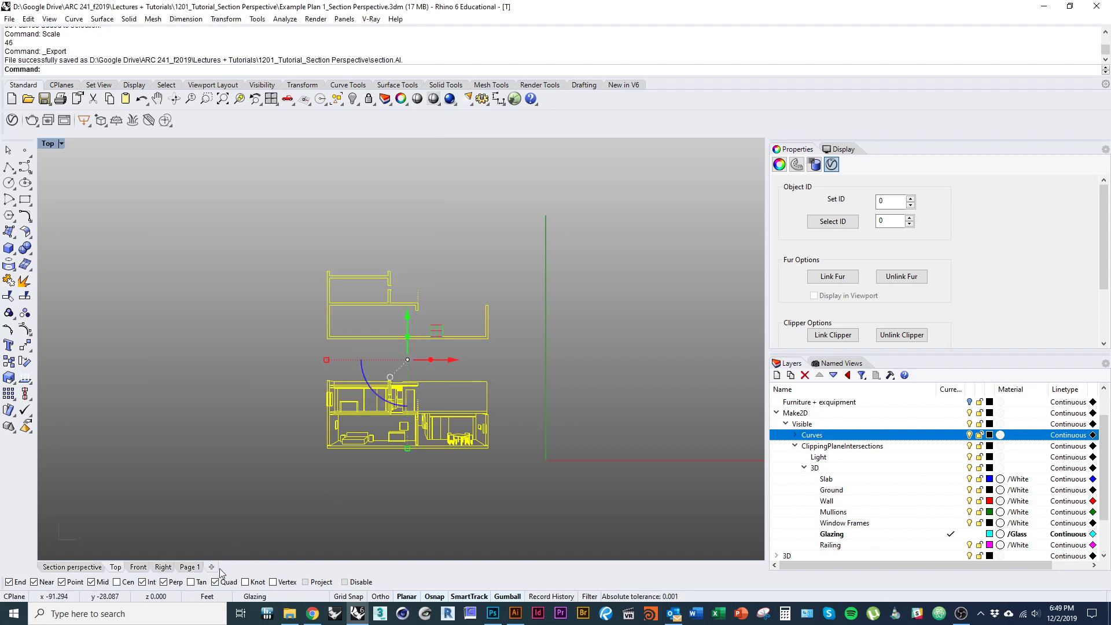
- Open section.AI in Illustrator and move the section drawing onto the artboard
click(515, 613)
key(alt+Tab)
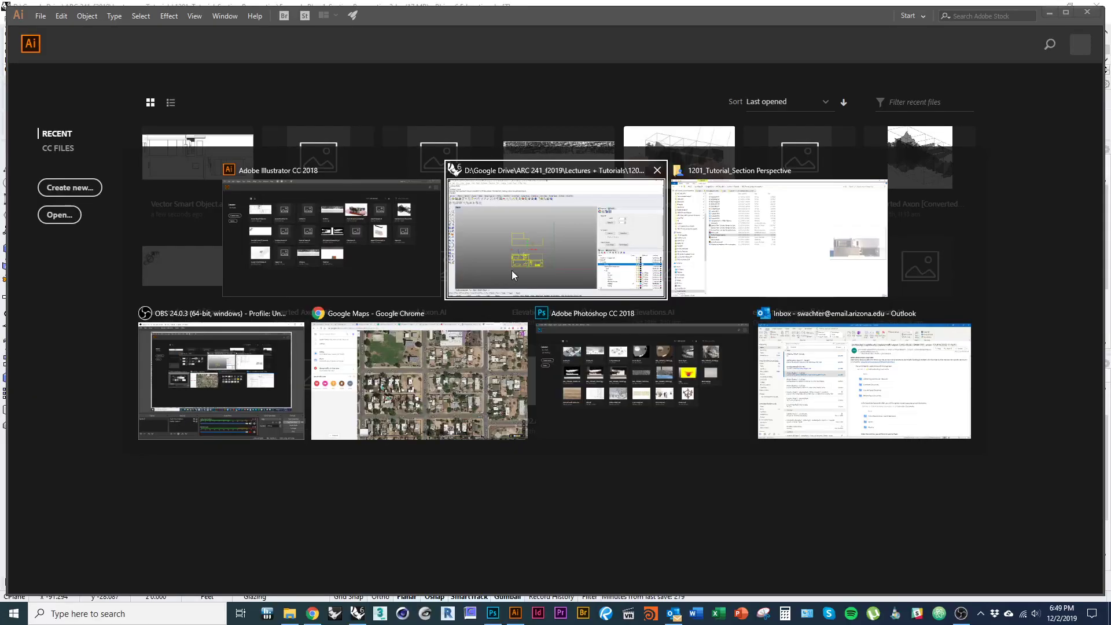
key(alt+Tab)
double_click(234, 297)
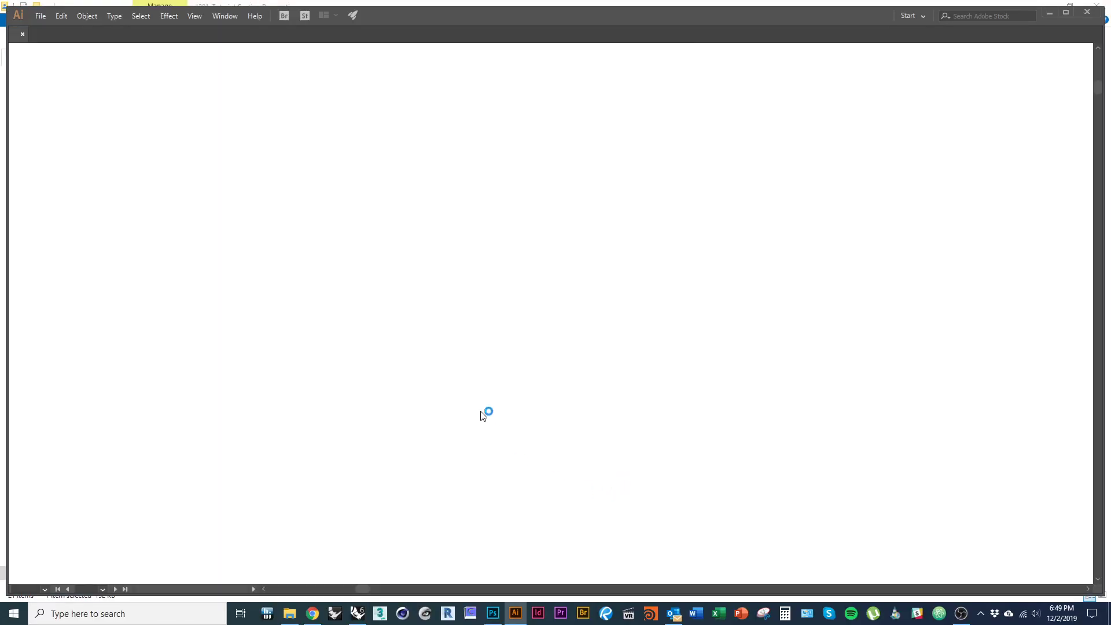
scroll(273, 369, down, 5)
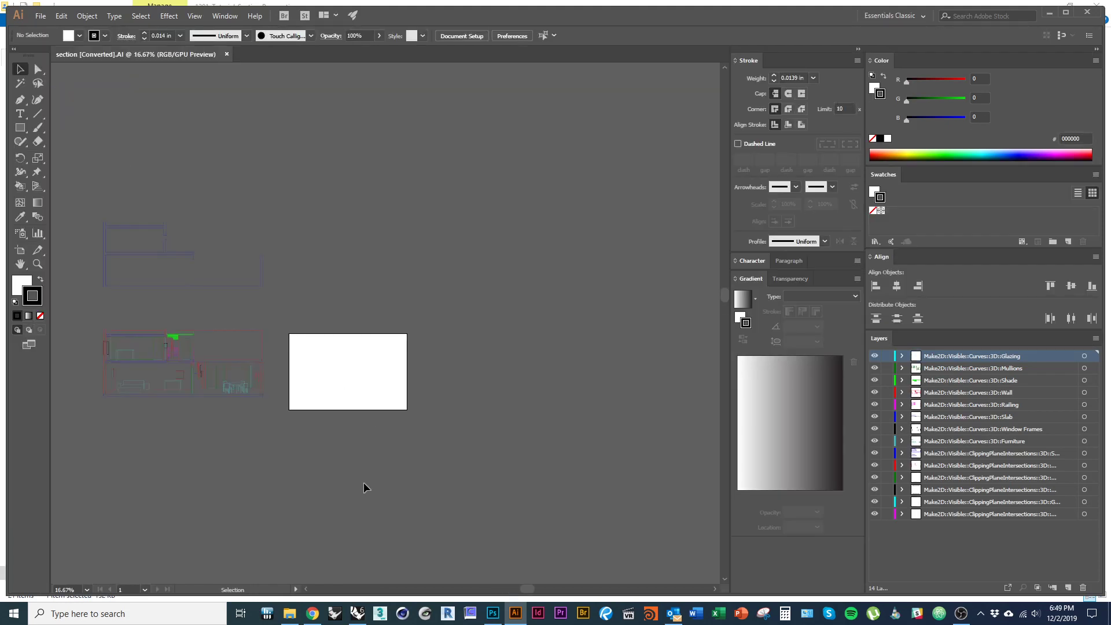
click(219, 363)
drag(191, 363, 351, 403)
click(493, 303)
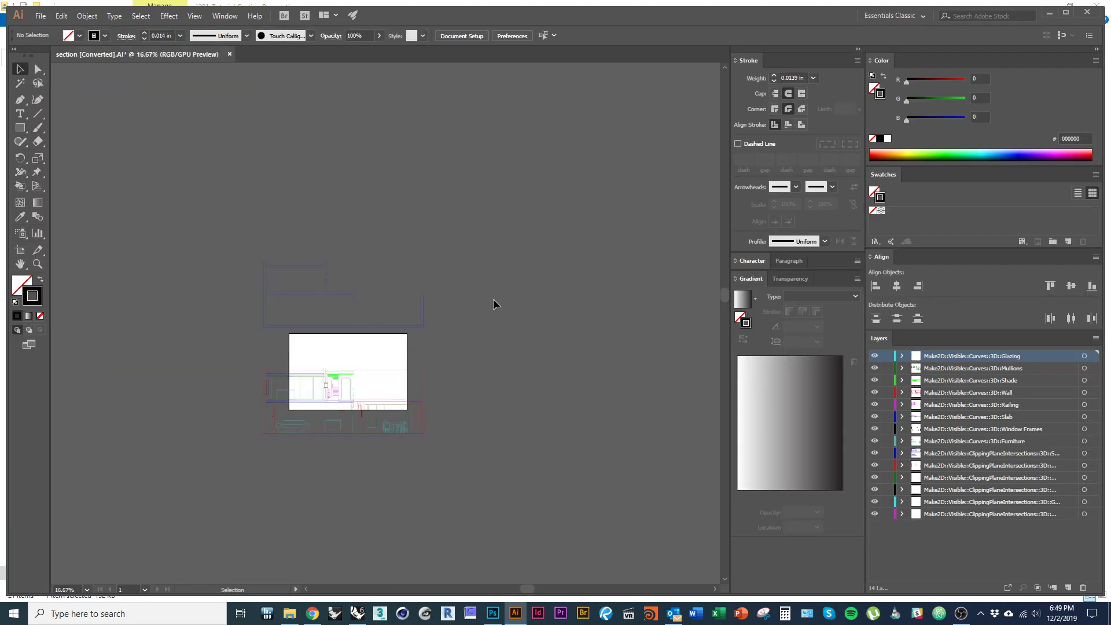
- Resize the artboard to 36 in wide by 24 in high
click(474, 37)
click(220, 54)
click(459, 37)
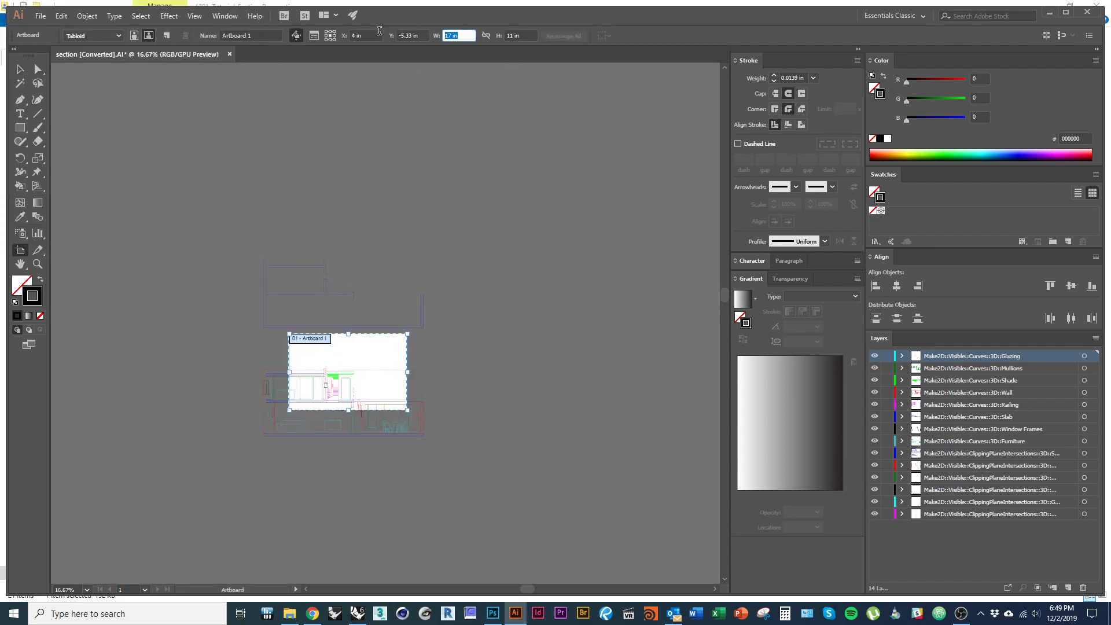
text(36)
key(Tab)
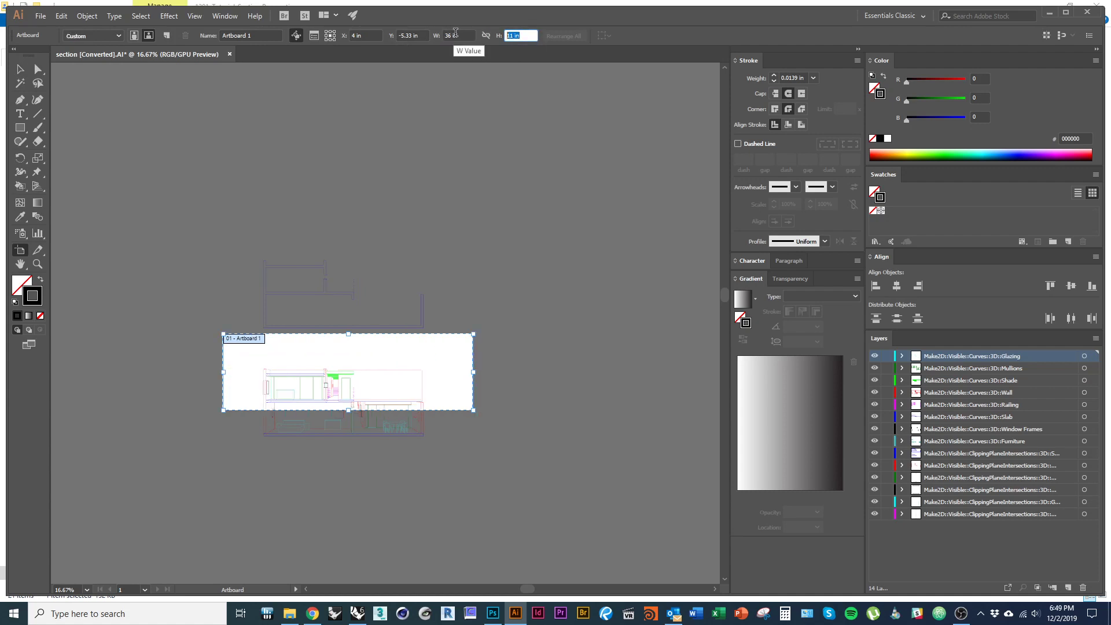
text(24)
key(Return)
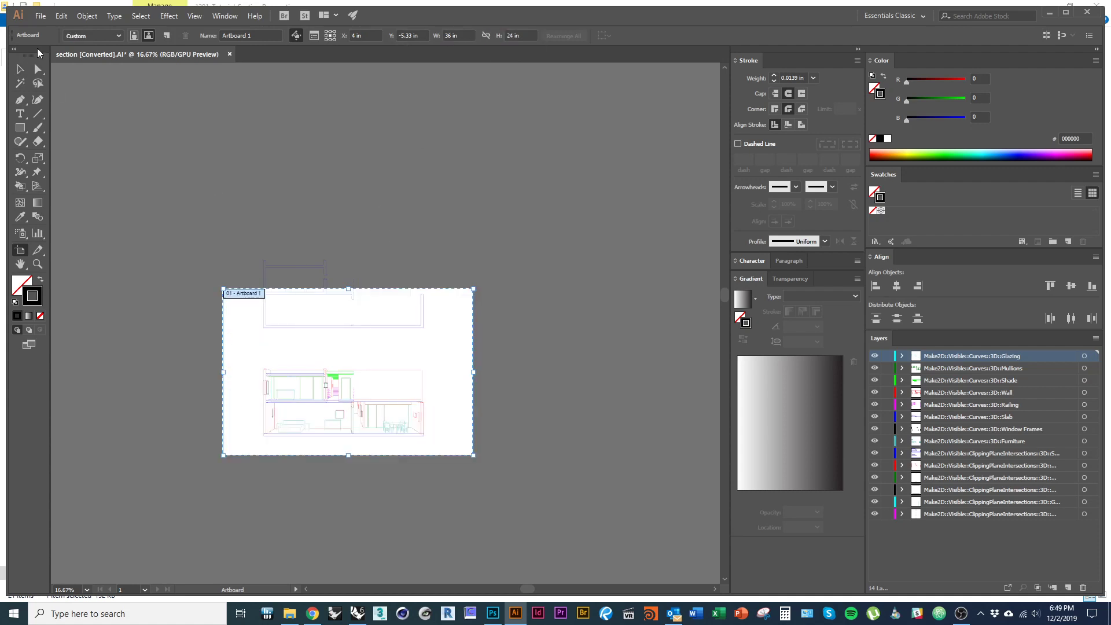
click(23, 69)
- Select all the artwork and make the linework black
scroll(373, 449, up, 2)
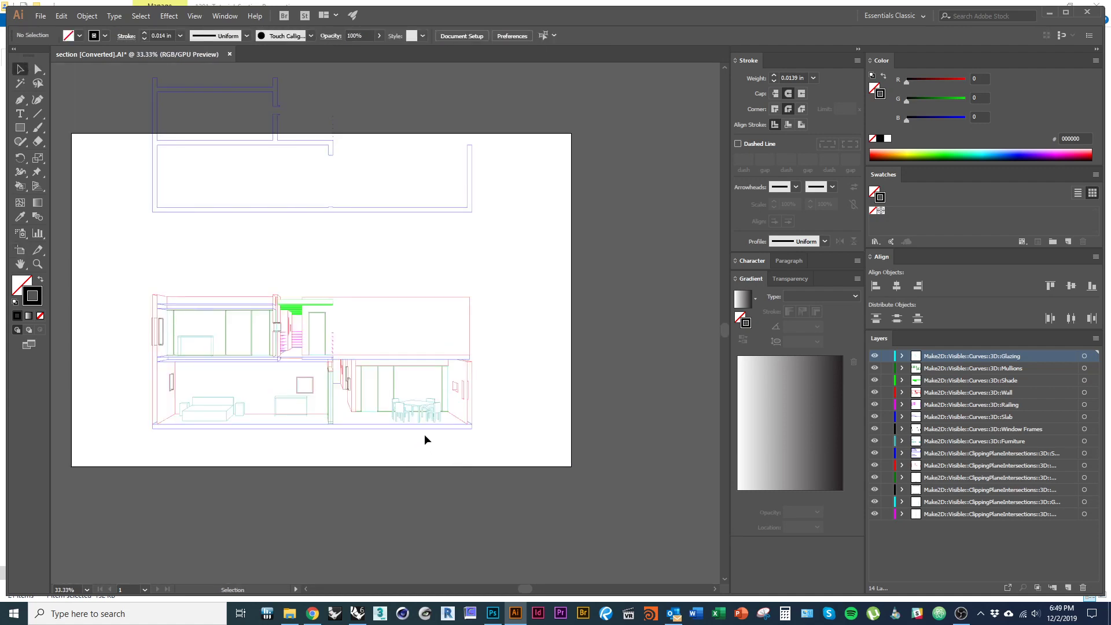
drag(425, 435, 463, 469)
key(ctrl+a)
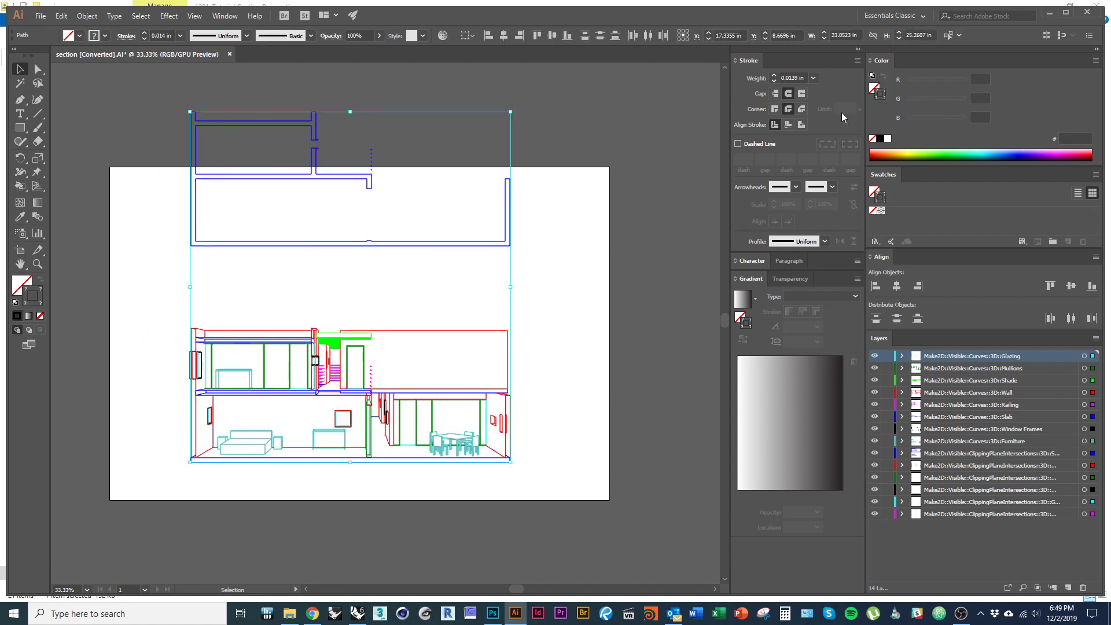
click(880, 139)
click(554, 360)
- Try moving a glazing path beside the stair upward, then undo the move
scroll(554, 353, down, 1)
scroll(554, 353, left, 1)
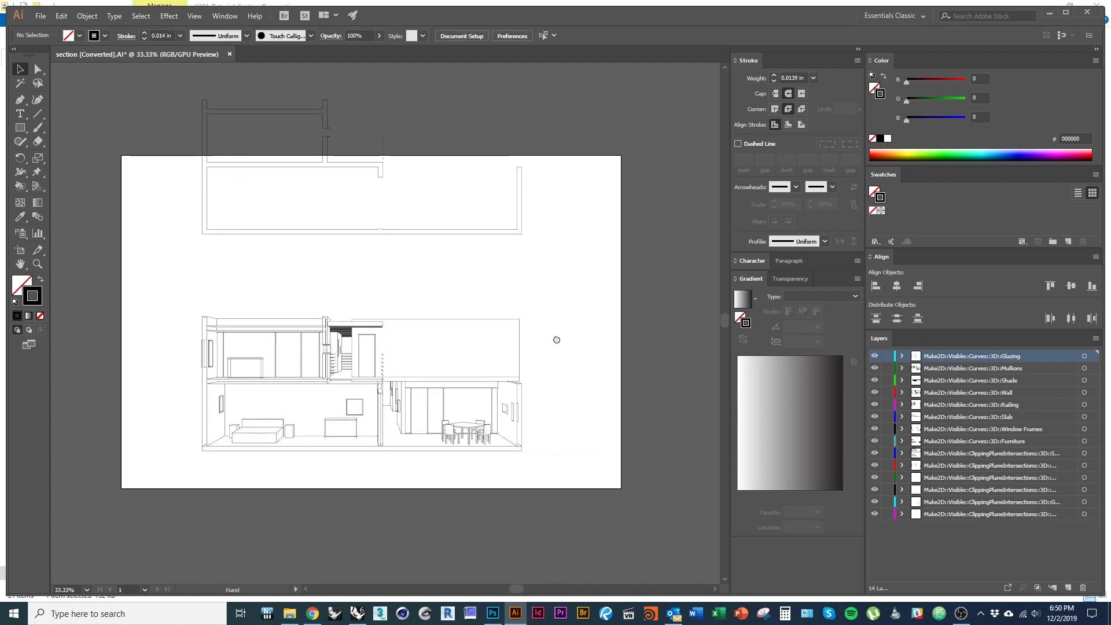
drag(567, 390, 595, 436)
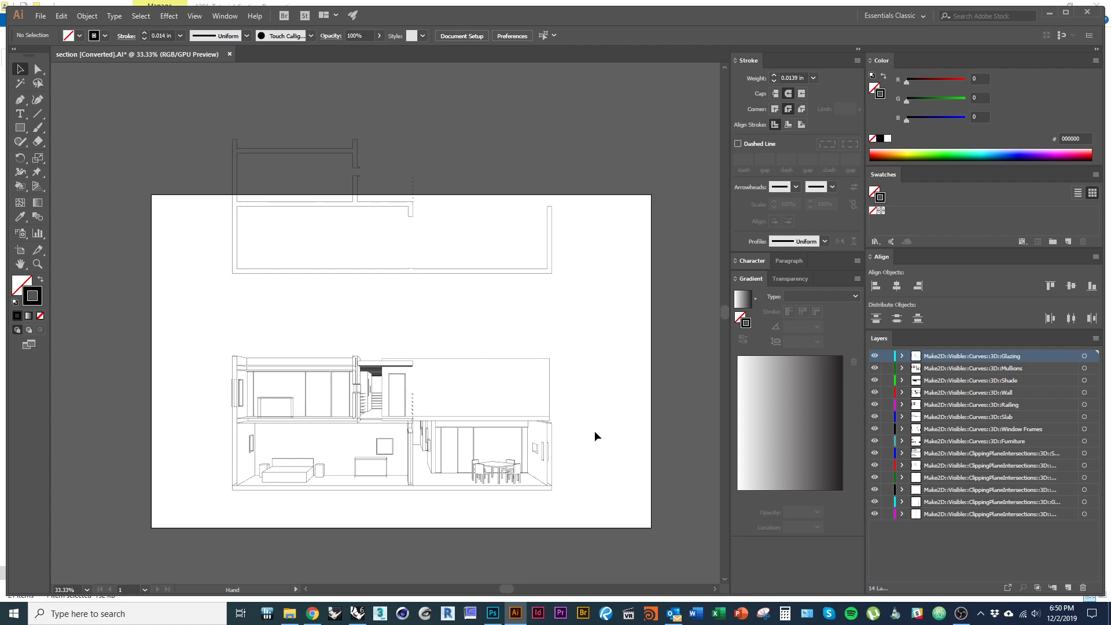
scroll(566, 504, up, 1)
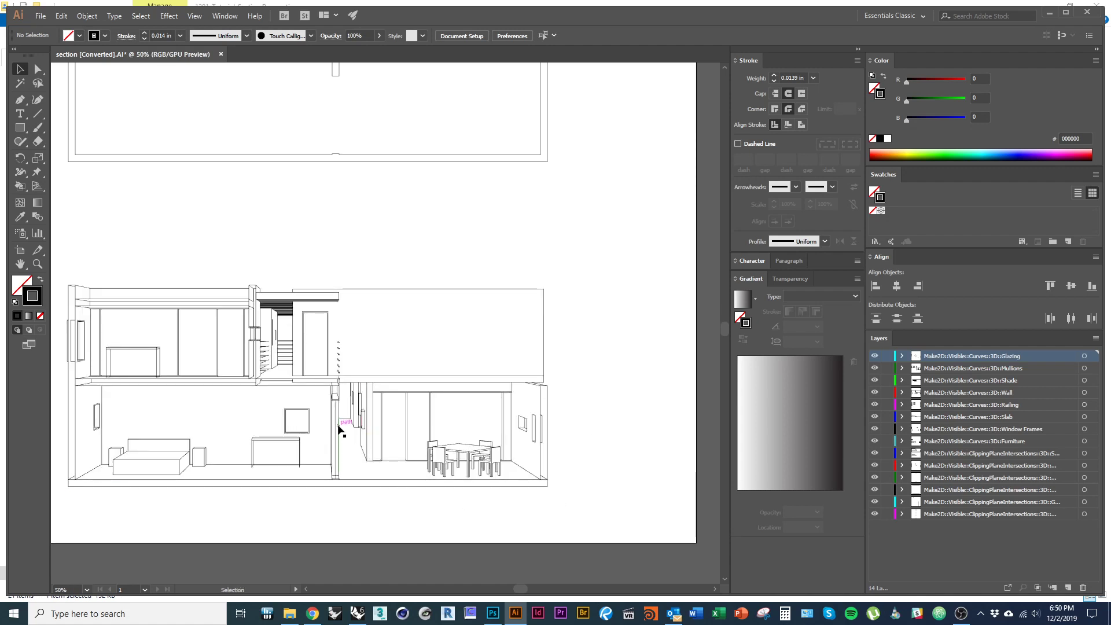
scroll(340, 427, up, 1)
scroll(340, 427, down, 2)
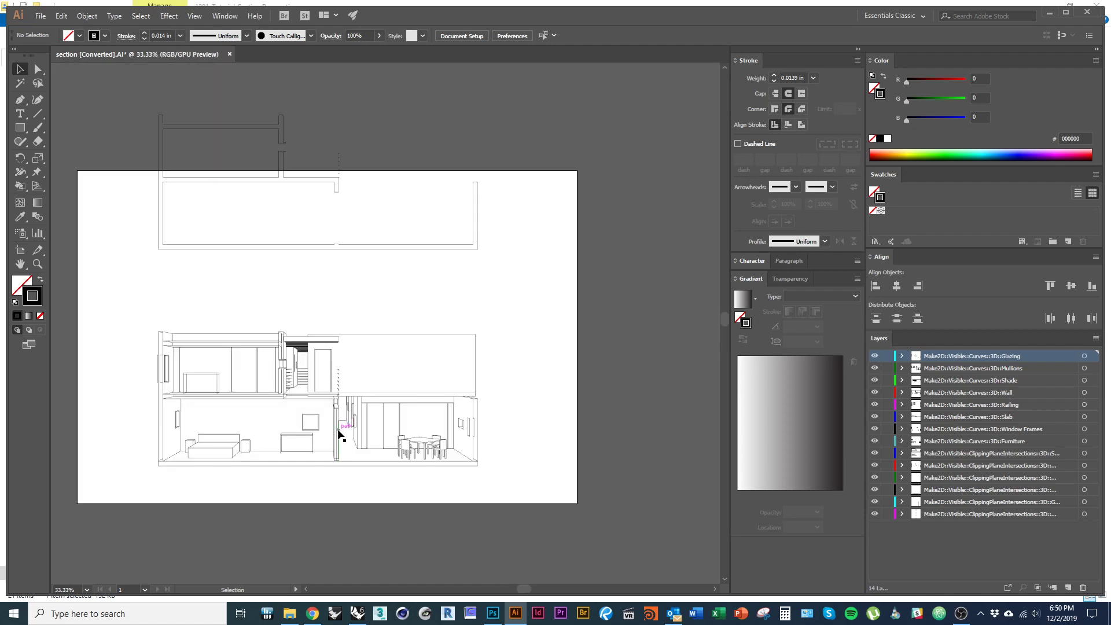
click(337, 432)
scroll(304, 406, up, 5)
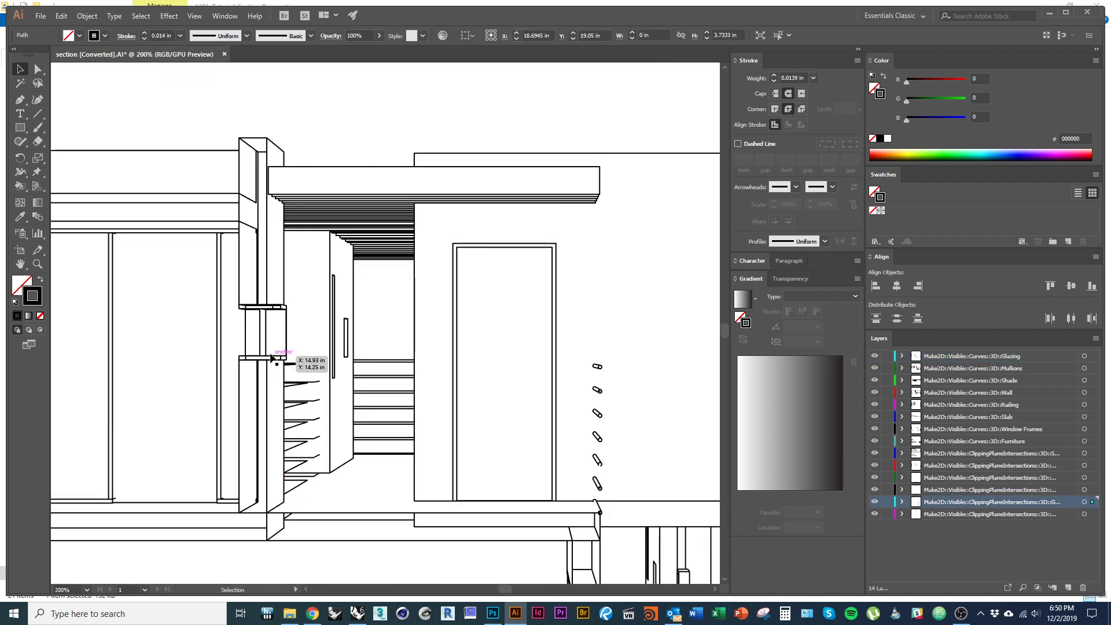
scroll(374, 446, down, 6)
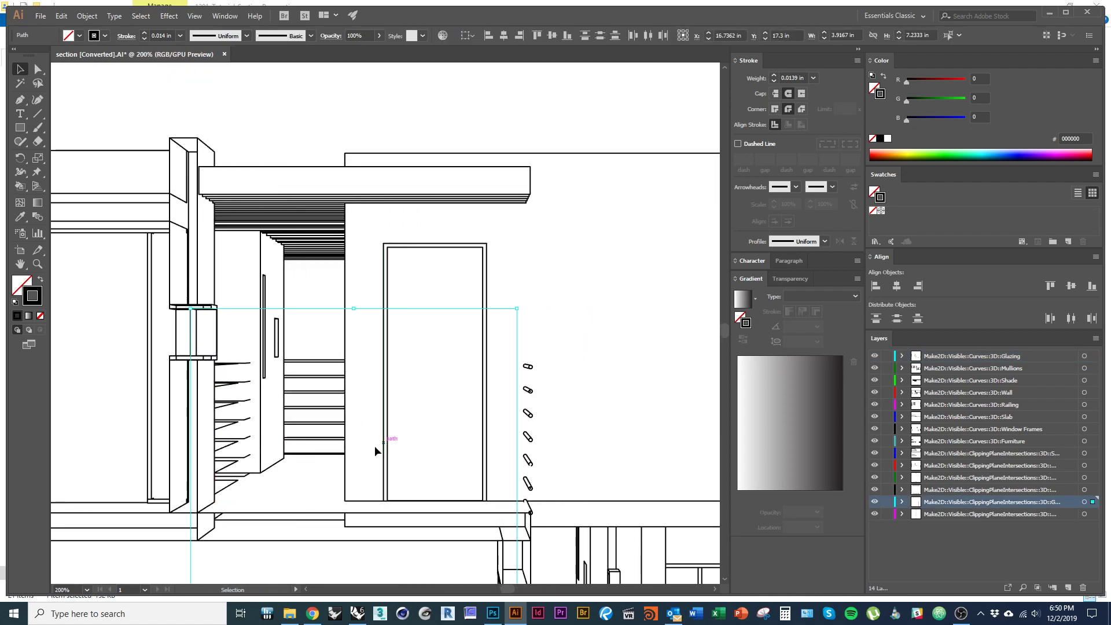
scroll(372, 286, up, 6)
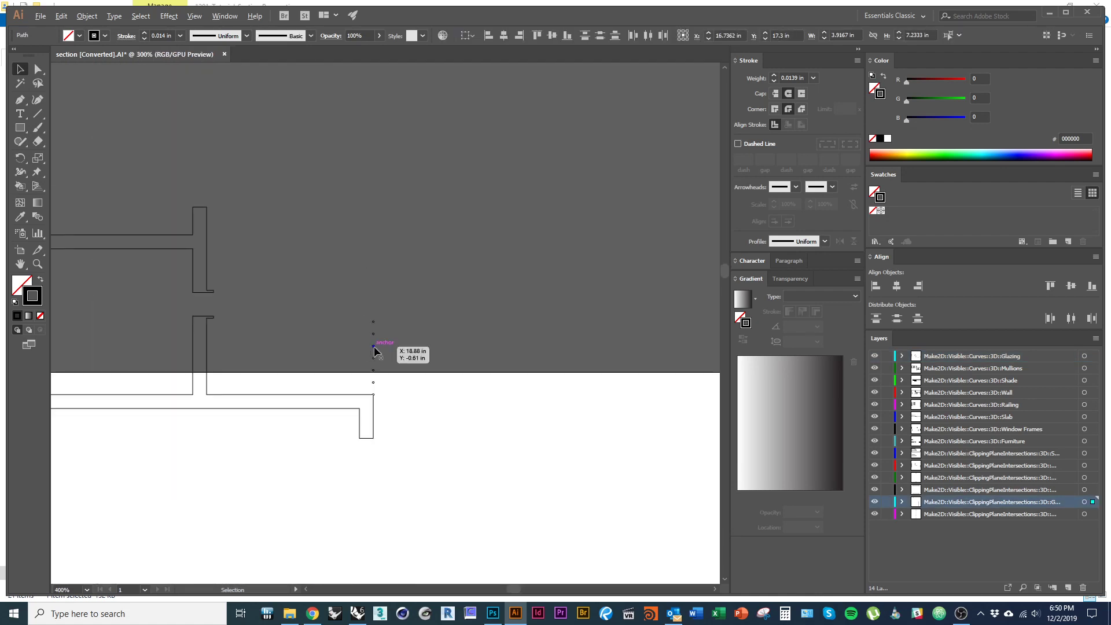
scroll(378, 352, down, 6)
scroll(322, 463, up, 3)
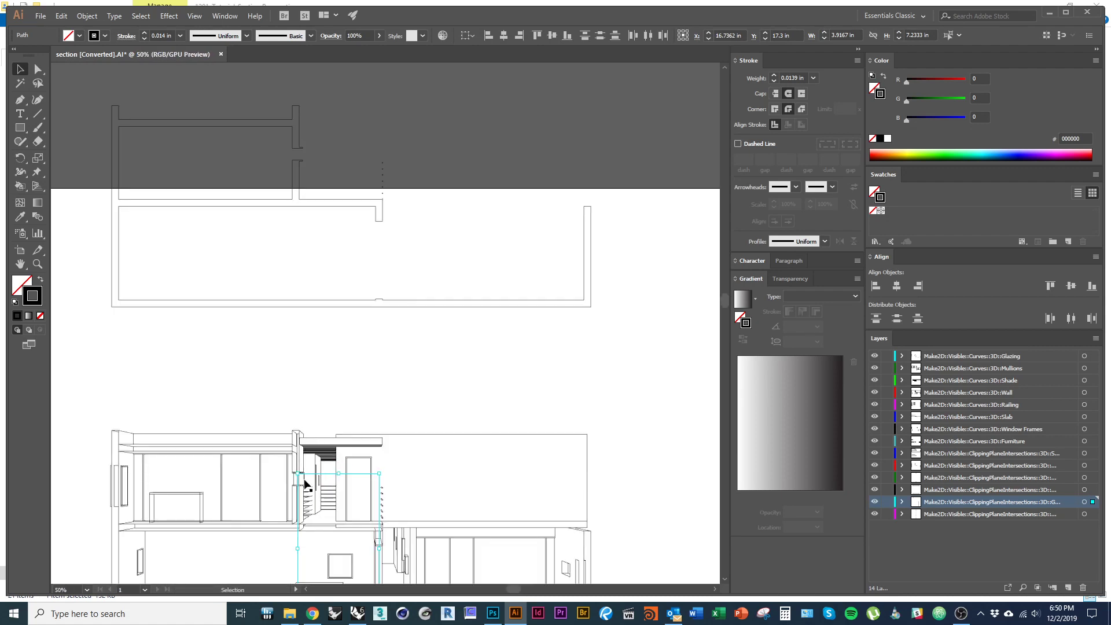
scroll(303, 481, up, 3)
drag(301, 475, 308, 114)
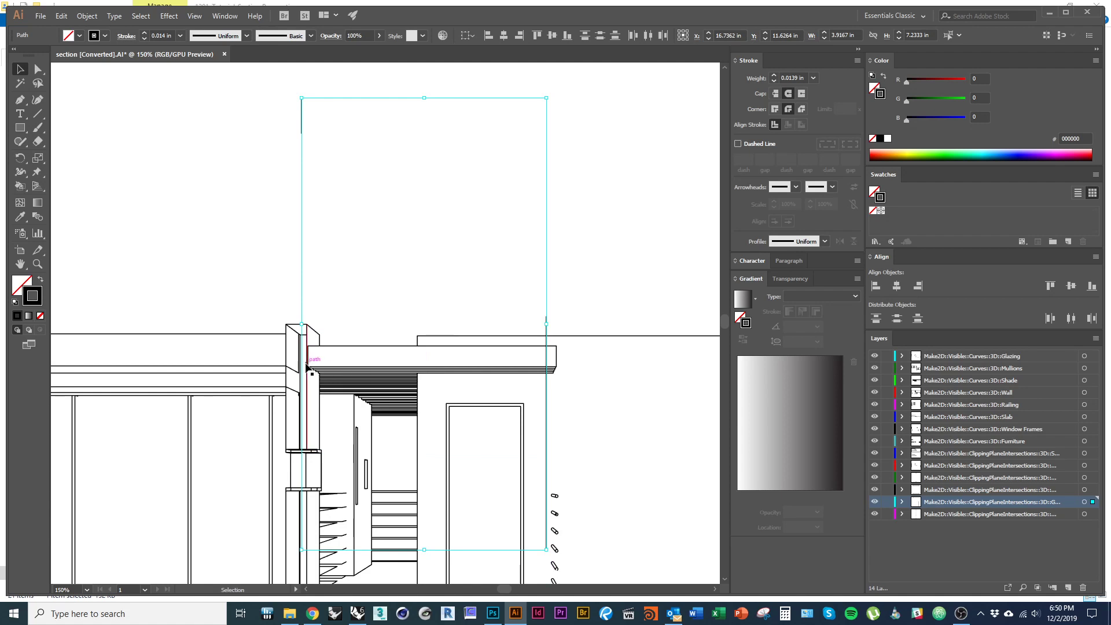
key(ctrl+z)
scroll(310, 468, down, 1)
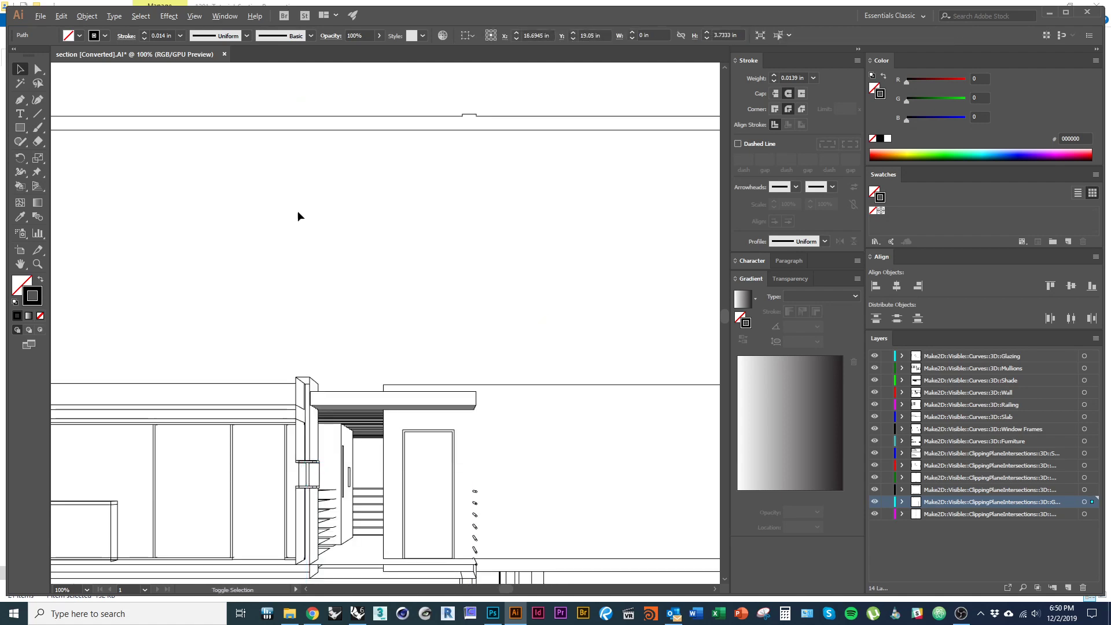
- Select the stair glazing pieces and reposition the glazing line
click(296, 488)
click(307, 475)
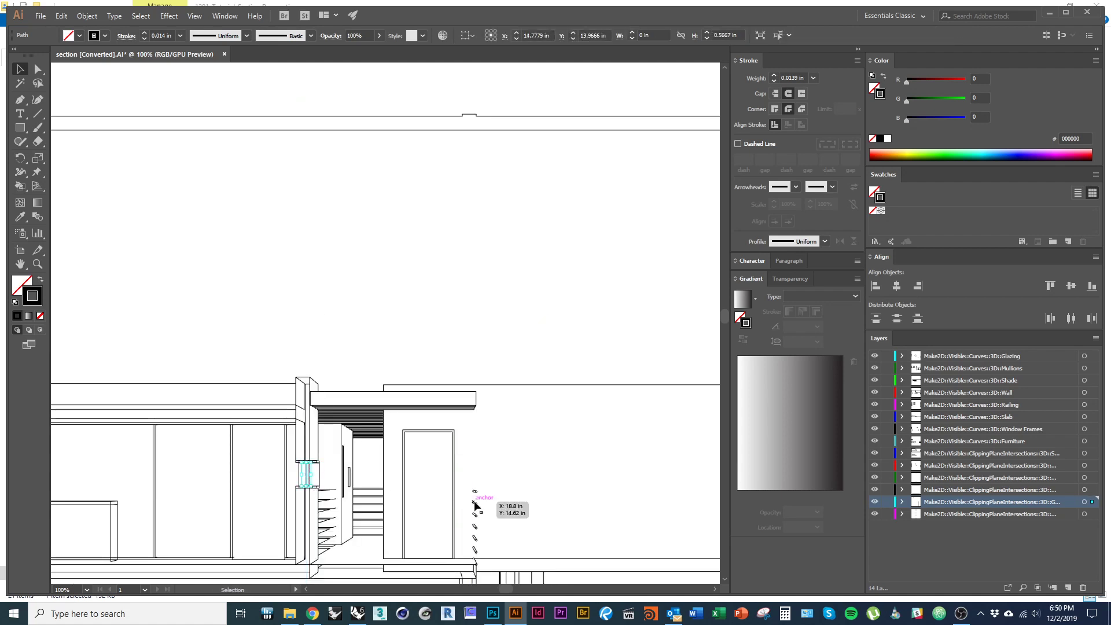
drag(542, 512, 486, 214)
click(415, 418)
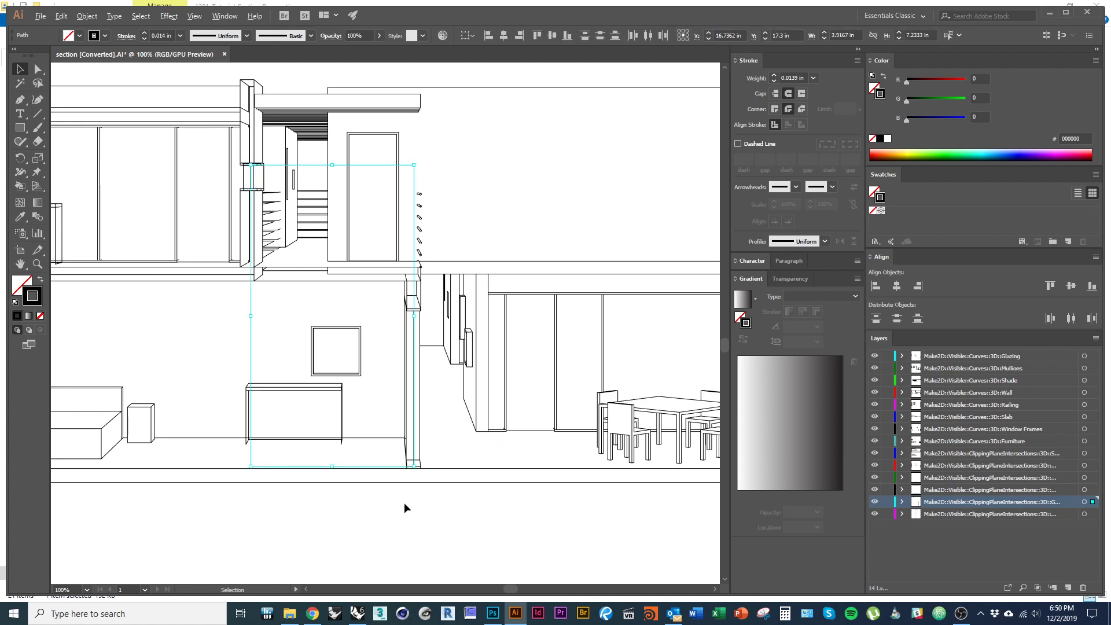
scroll(404, 506, down, 1)
drag(449, 417, 453, 328)
scroll(426, 318, up, 4)
drag(422, 187, 403, 345)
click(493, 397)
scroll(411, 285, up, 5)
click(520, 415)
- Alt-drag a copy of the glazing line downward to close the wall gap
scroll(519, 415, down, 6)
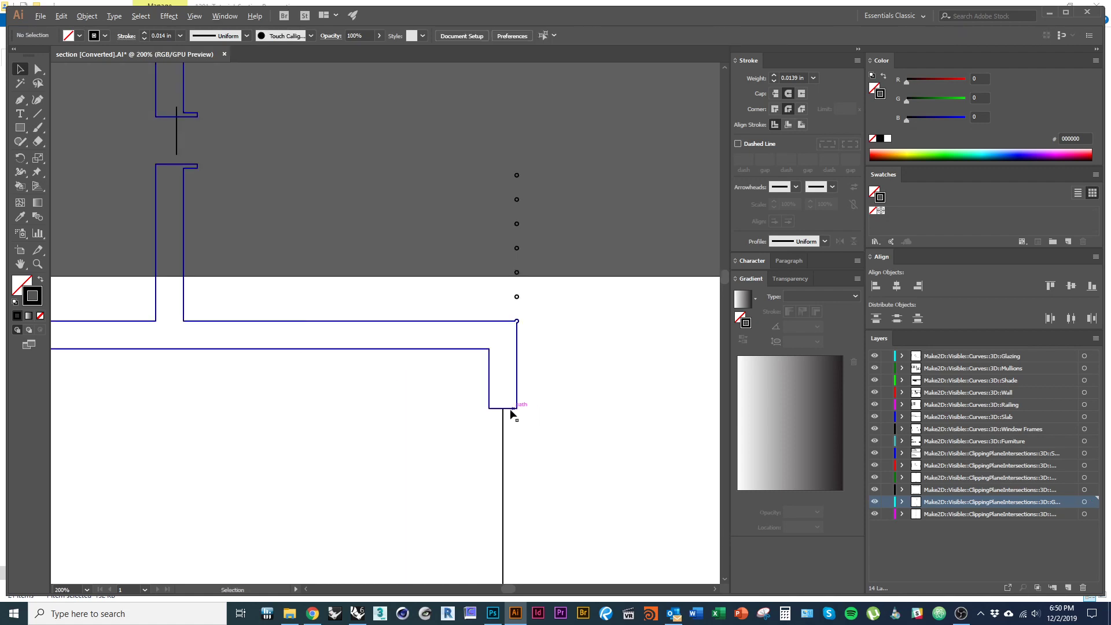
drag(255, 248, 402, 436)
scroll(329, 335, up, 3)
drag(295, 241, 299, 270)
click(393, 398)
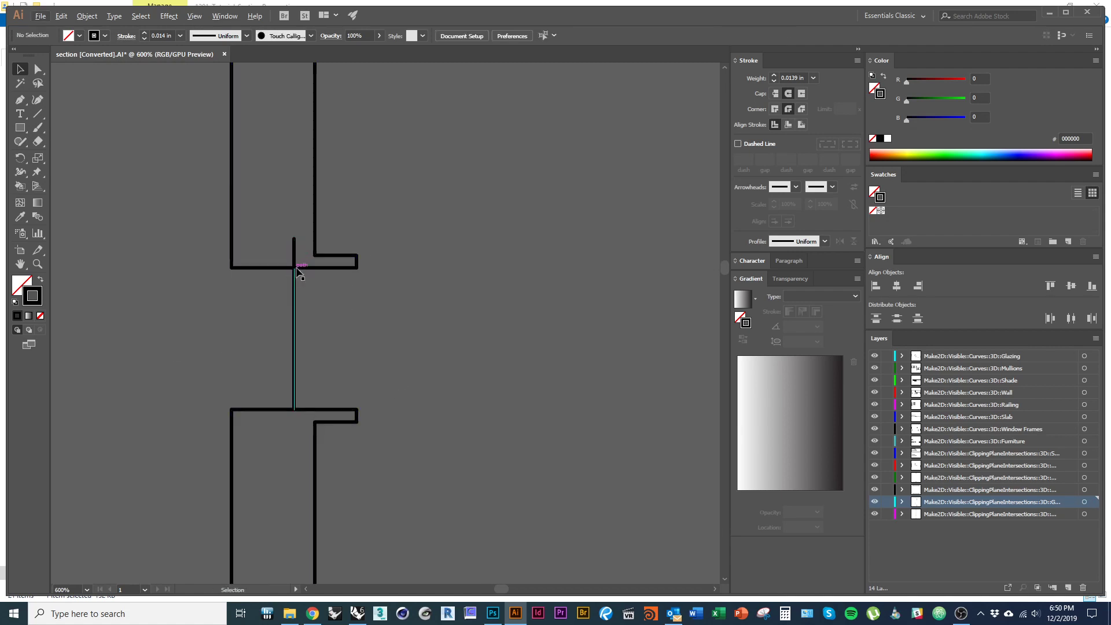
click(298, 273)
click(389, 415)
- Marquee-select the plan's section-cut linework and move it above the artboard
scroll(297, 305, down, 7)
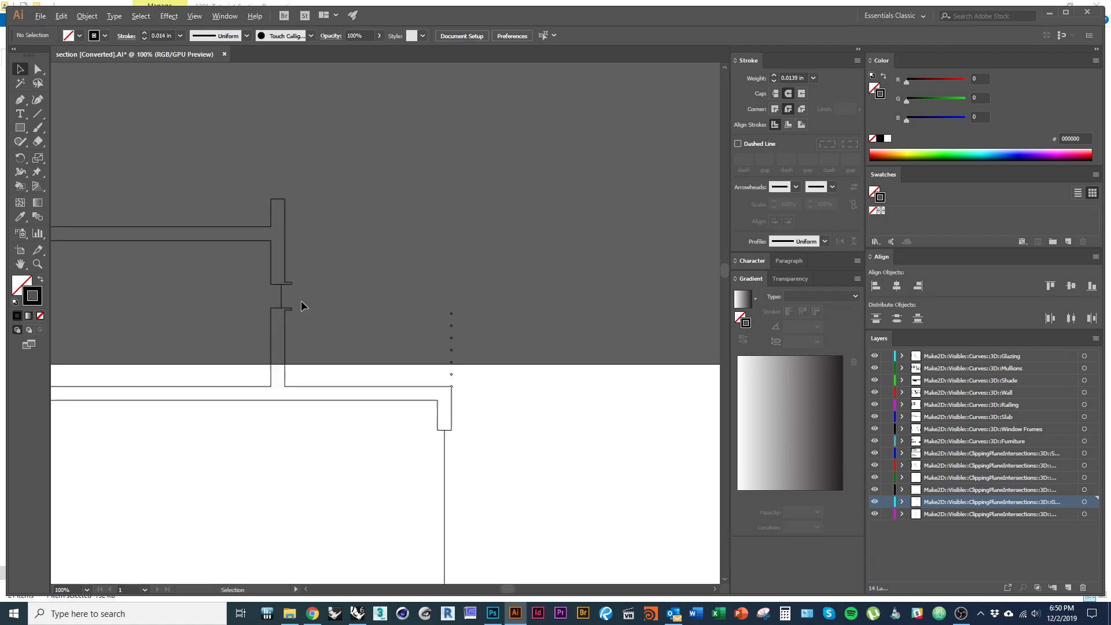
drag(444, 439, 425, 406)
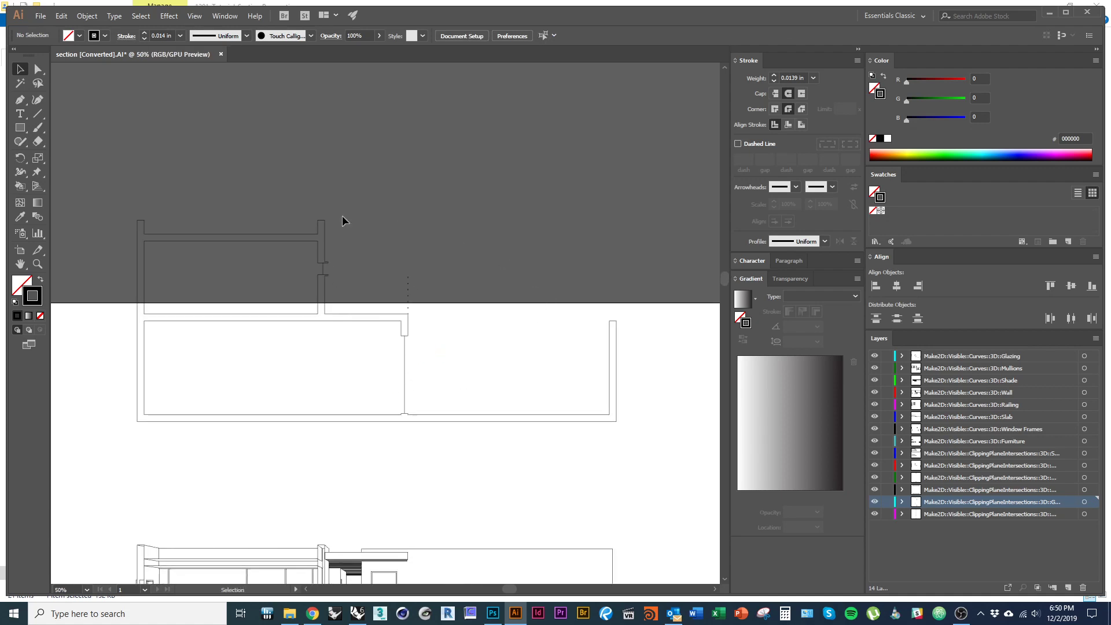
mouse_move(397, 498)
mouse_down()
mouse_move(373, 296)
mouse_move(392, 463)
mouse_up()
scroll(449, 436, down, 1)
drag(584, 435, 169, 243)
drag(467, 261, 455, 355)
drag(405, 437, 405, 256)
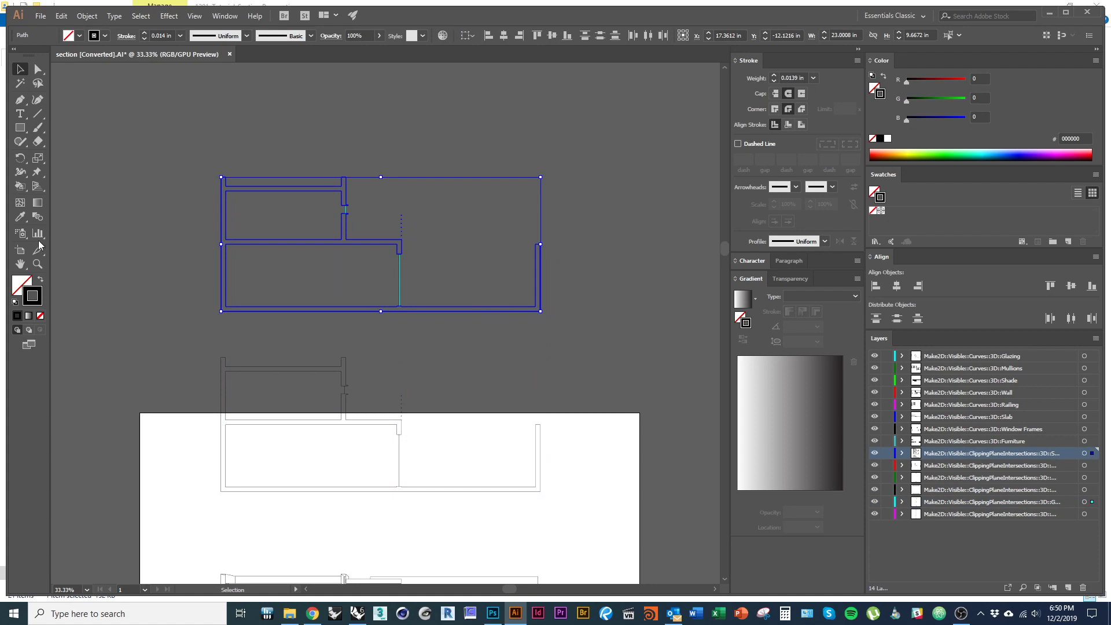
- Use the Live Paint Bucket with black fill on the cut walls and two column circles
click(20, 186)
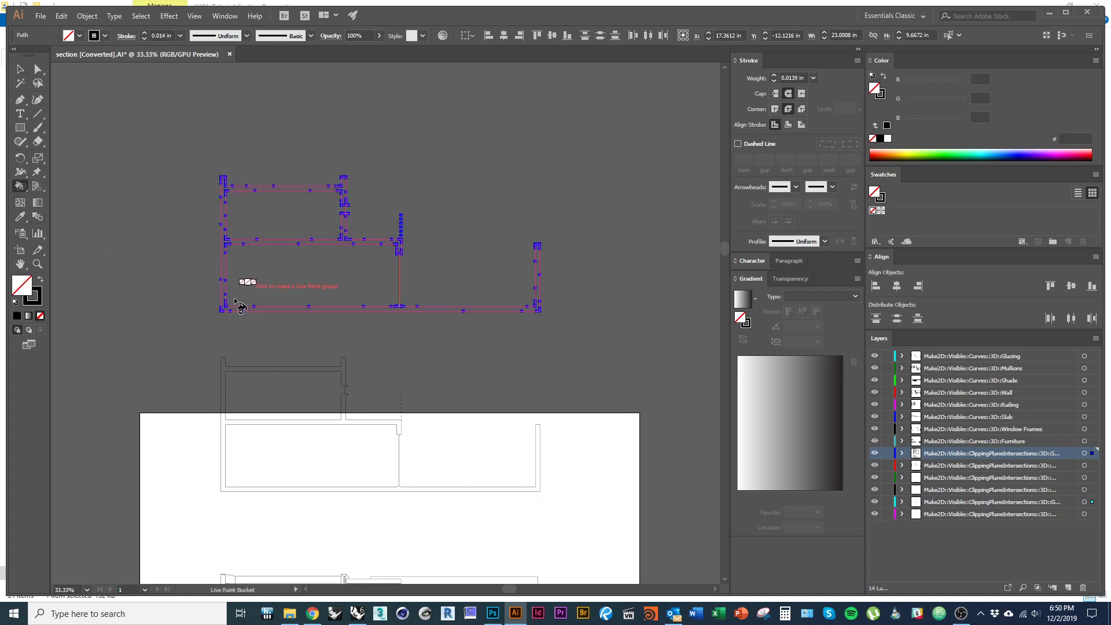
click(41, 280)
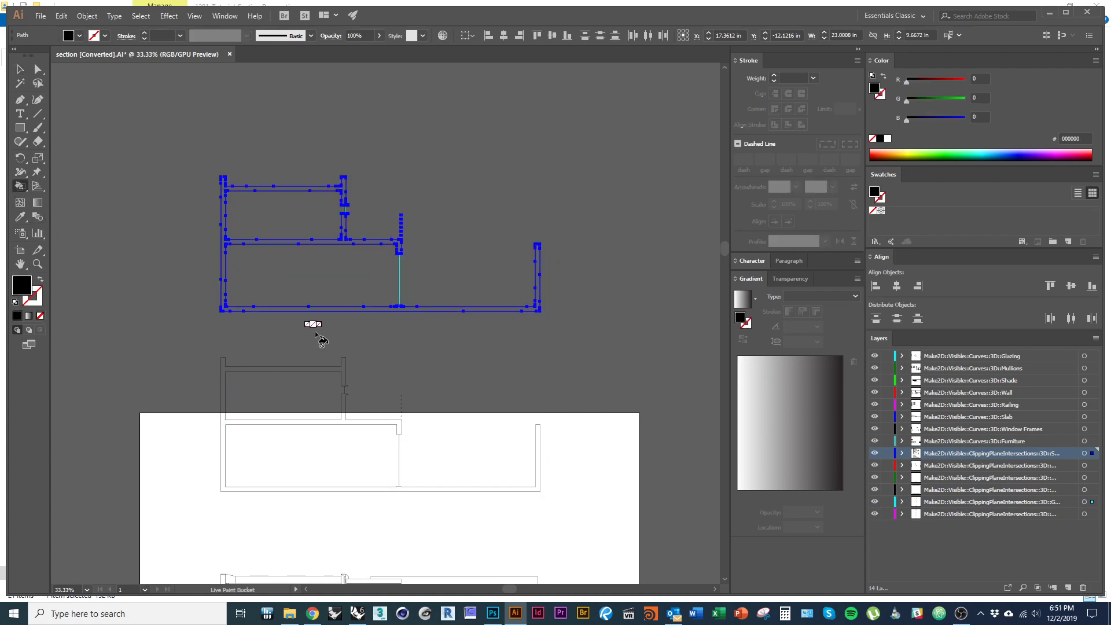
click(266, 307)
scroll(409, 226, up, 8)
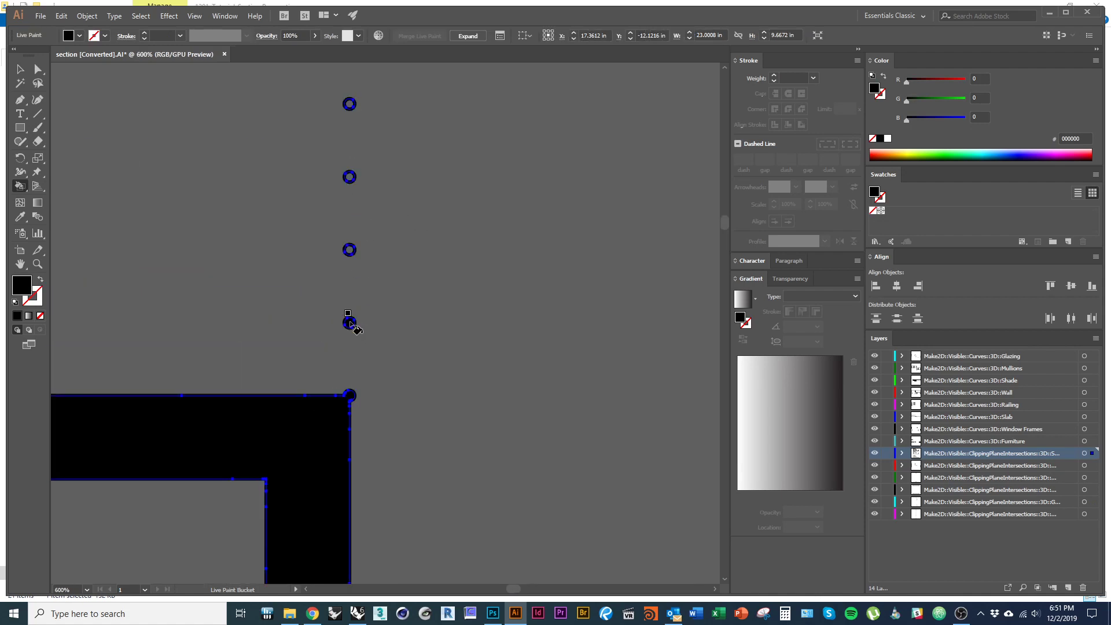
click(350, 250)
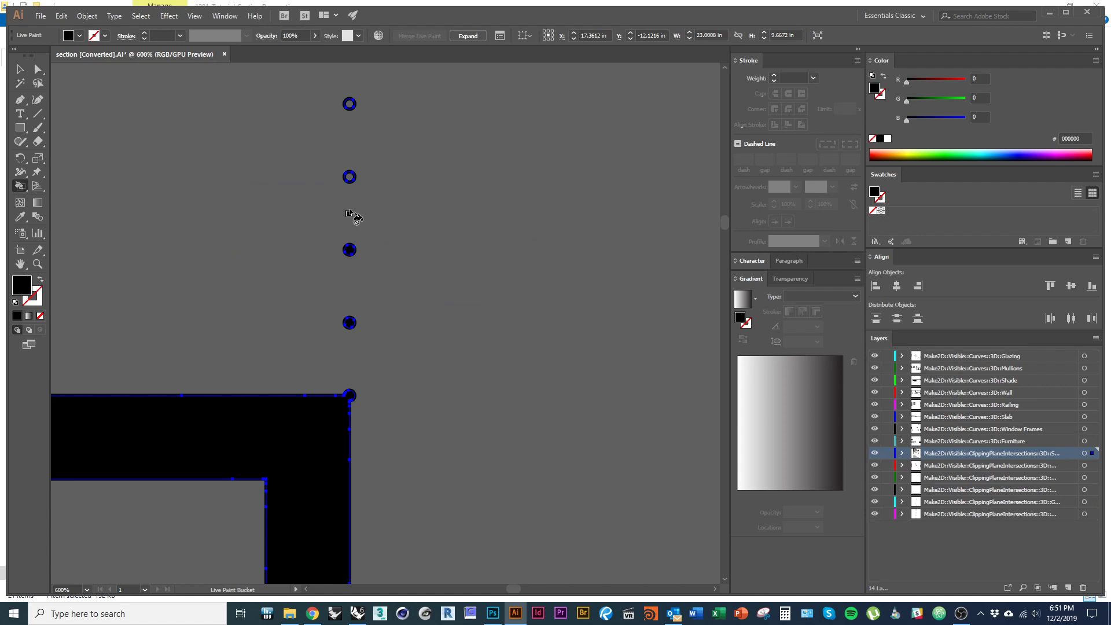
click(349, 177)
- Fill the remaining wall regions black, then reselect the poché group
scroll(408, 423, down, 1)
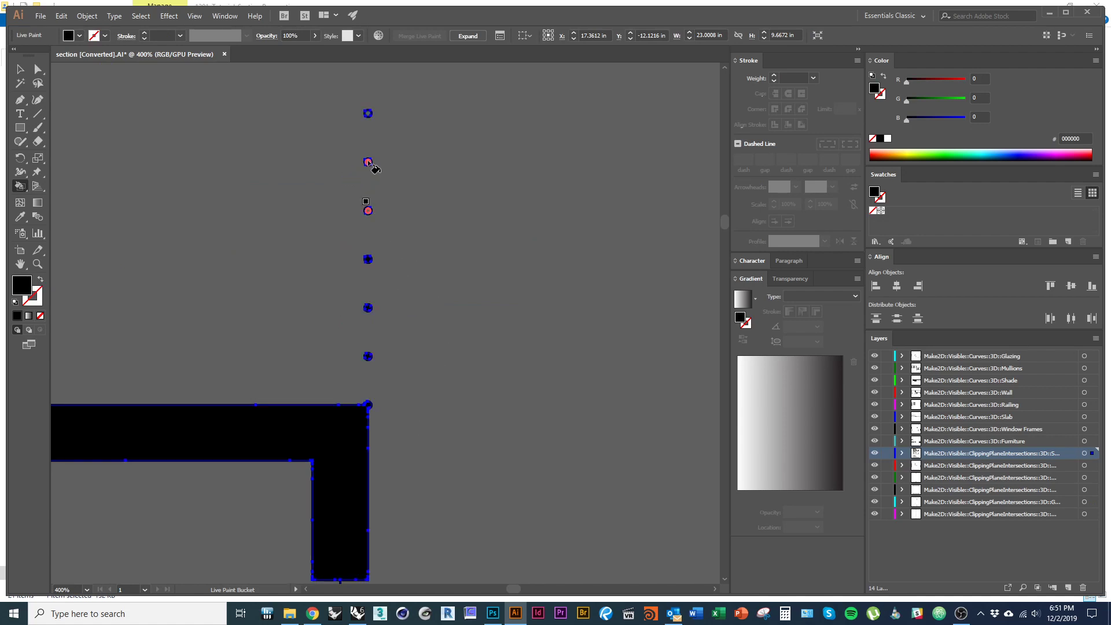
drag(367, 114, 368, 113)
scroll(444, 377, down, 3)
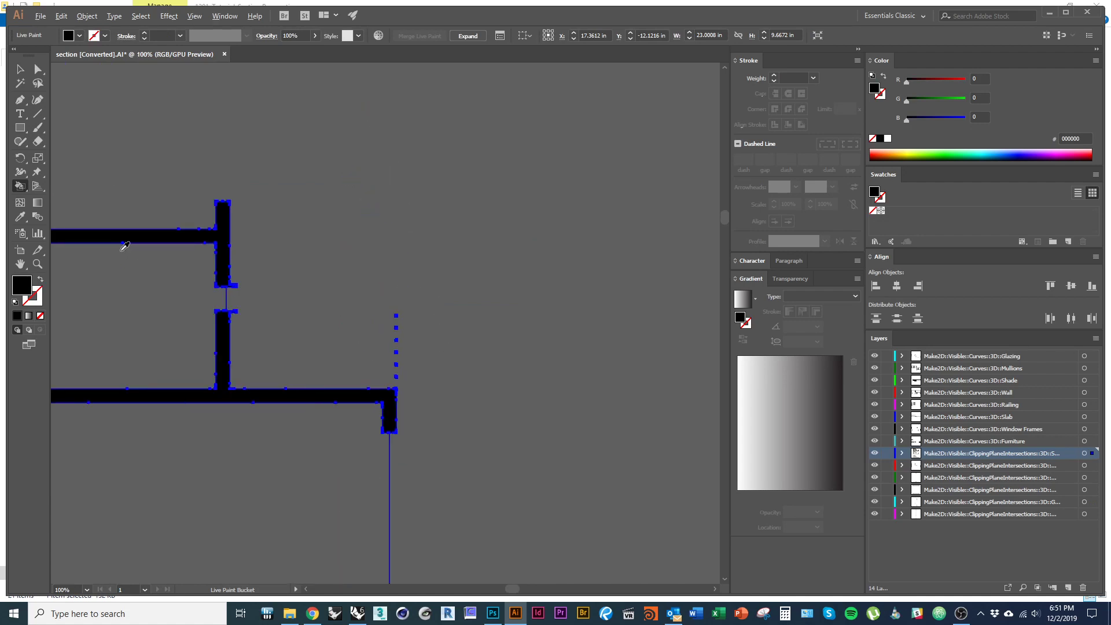
drag(124, 248, 370, 261)
scroll(501, 279, up, 2)
scroll(499, 280, down, 5)
drag(551, 387, 427, 387)
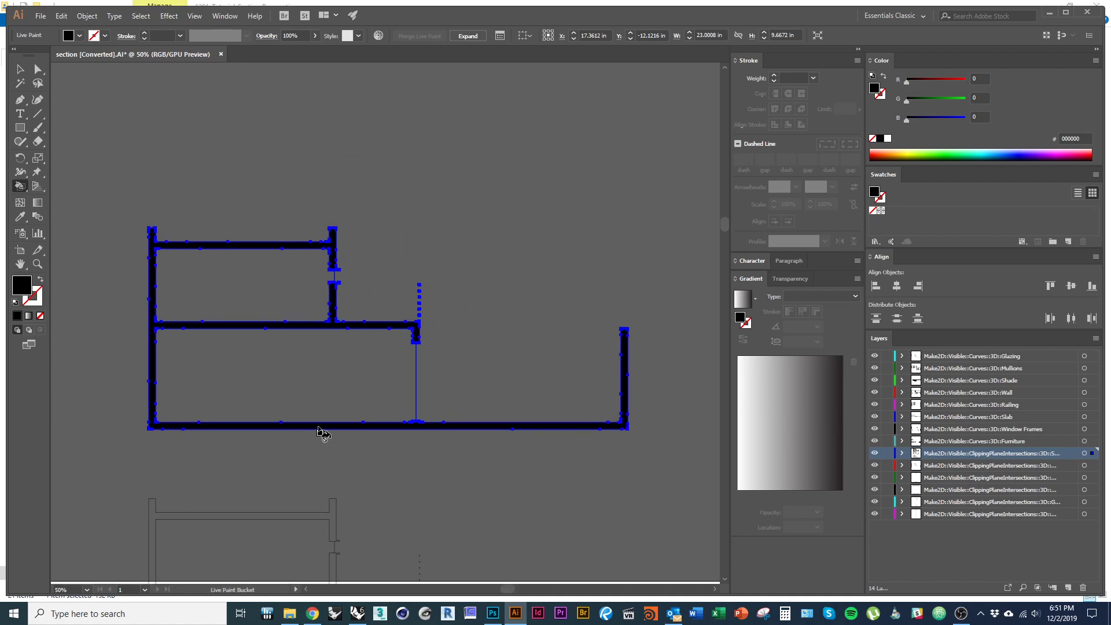
key(v)
click(353, 348)
click(358, 328)
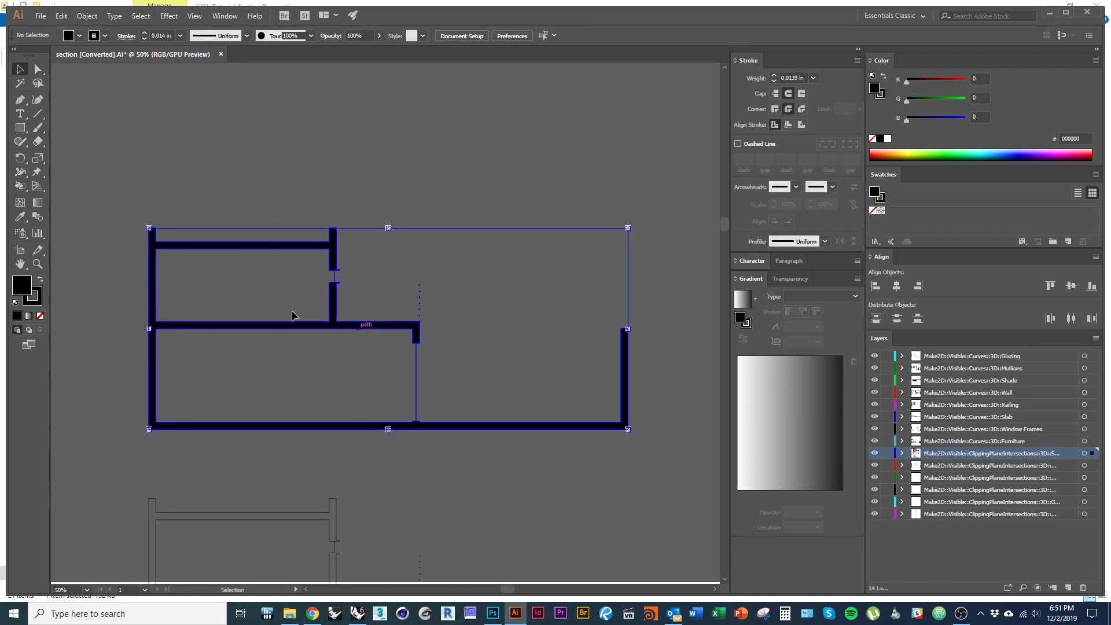
- Set the poché's outline stroke to None
click(40, 316)
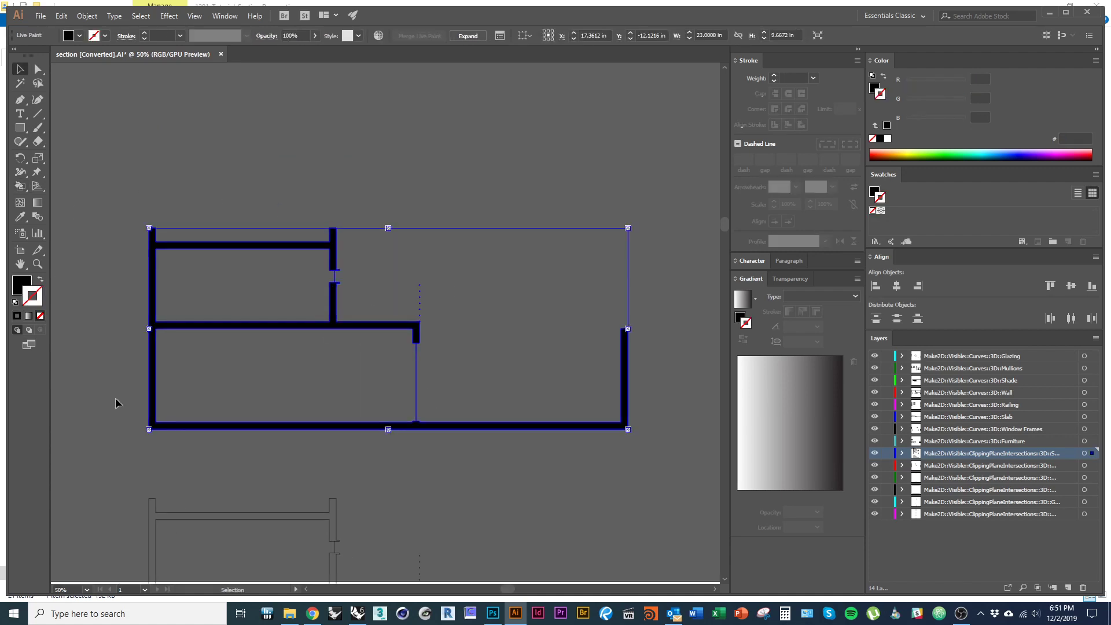
click(116, 397)
scroll(414, 380, up, 5)
scroll(338, 345, down, 3)
scroll(382, 316, up, 3)
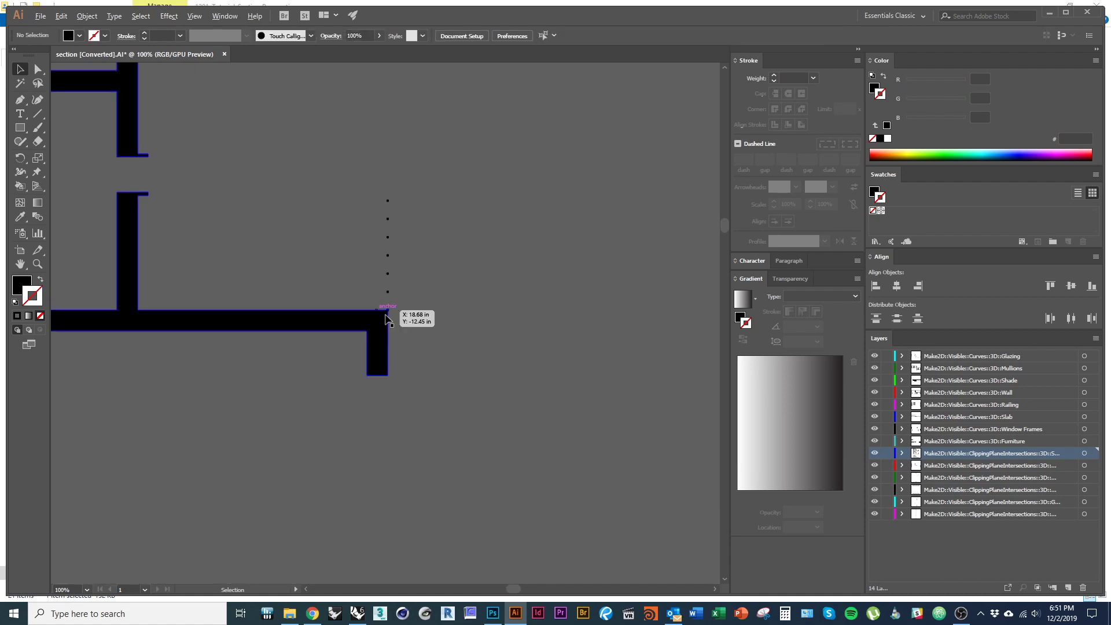
scroll(372, 297, down, 4)
scroll(321, 352, down, 1)
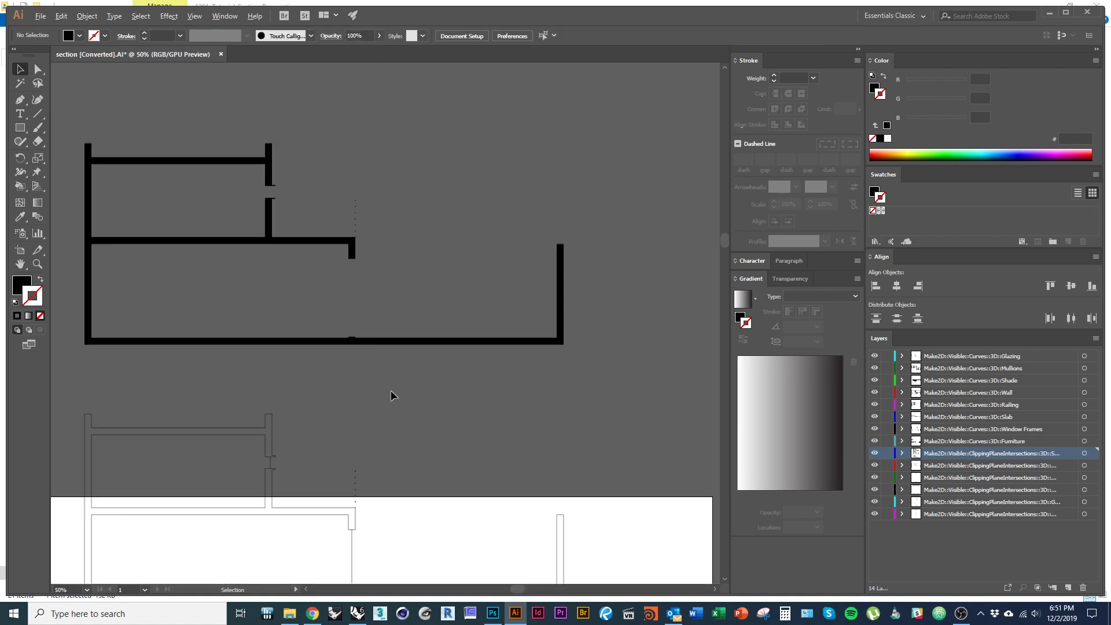
drag(428, 468, 457, 468)
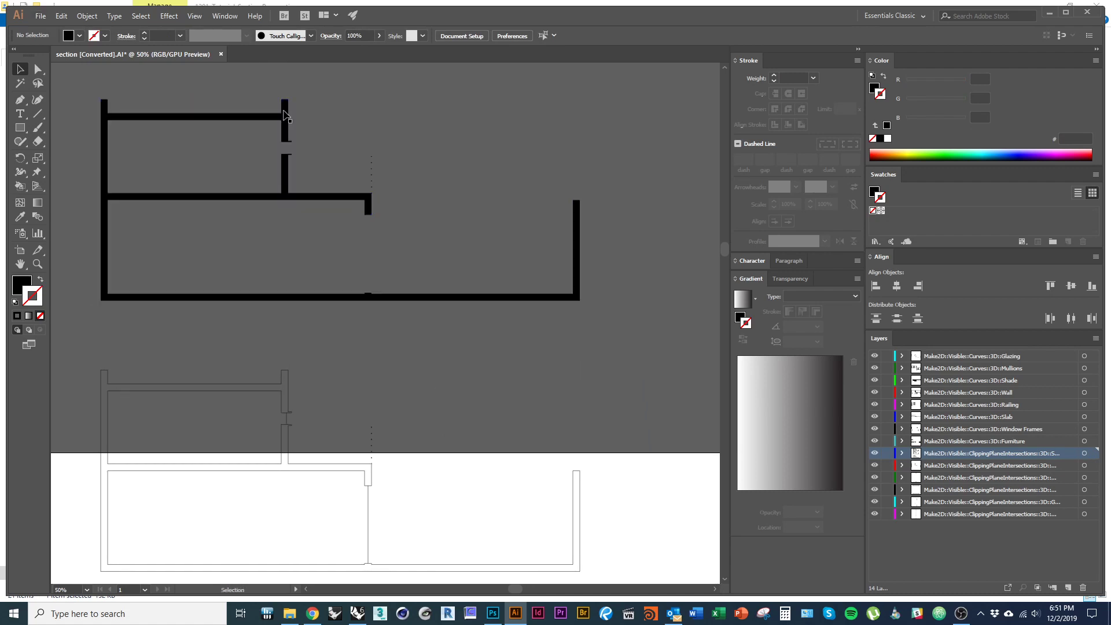
drag(443, 387, 420, 173)
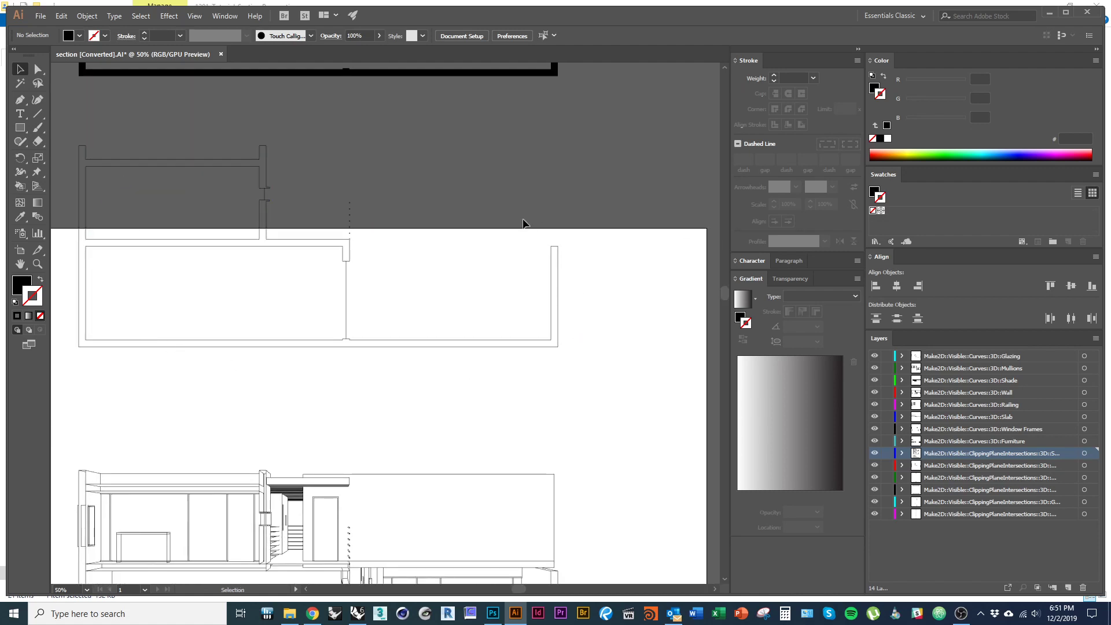
drag(357, 390, 360, 236)
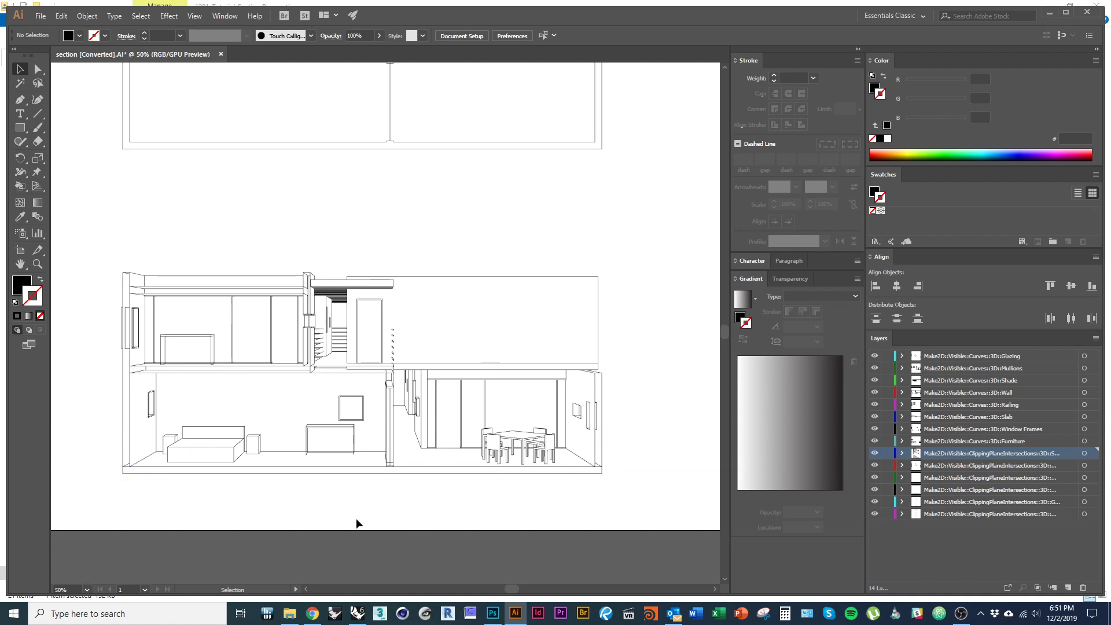
- Drag the top anchor of the short vertical wall-junction line down onto the rail
drag(650, 497, 94, 242)
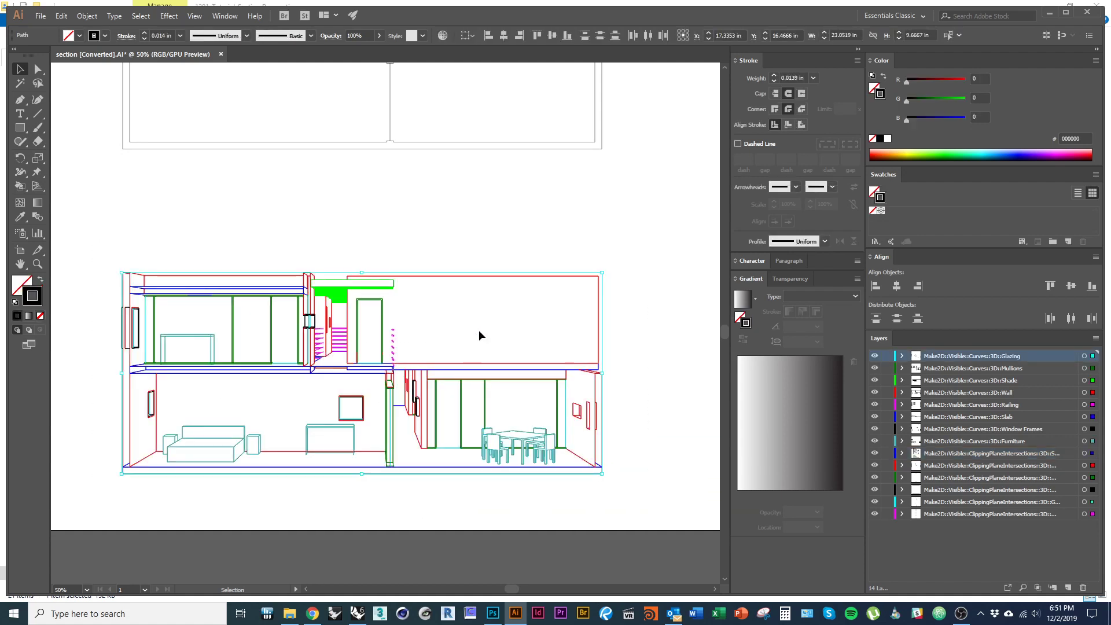
click(478, 335)
scroll(437, 365, up, 1)
click(430, 371)
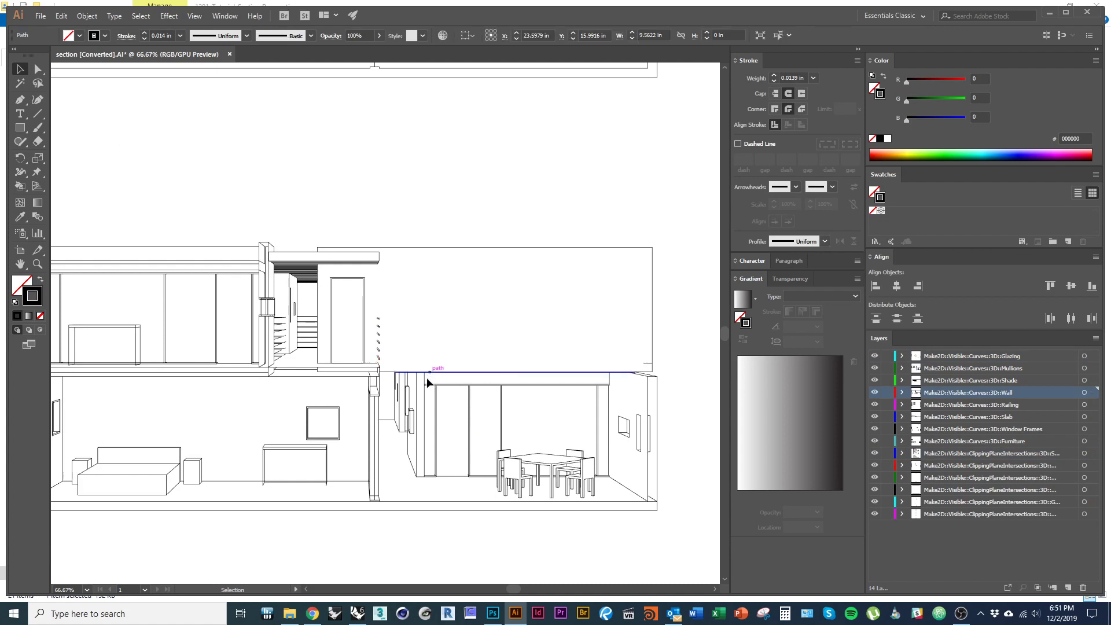
click(428, 385)
scroll(431, 379, up, 6)
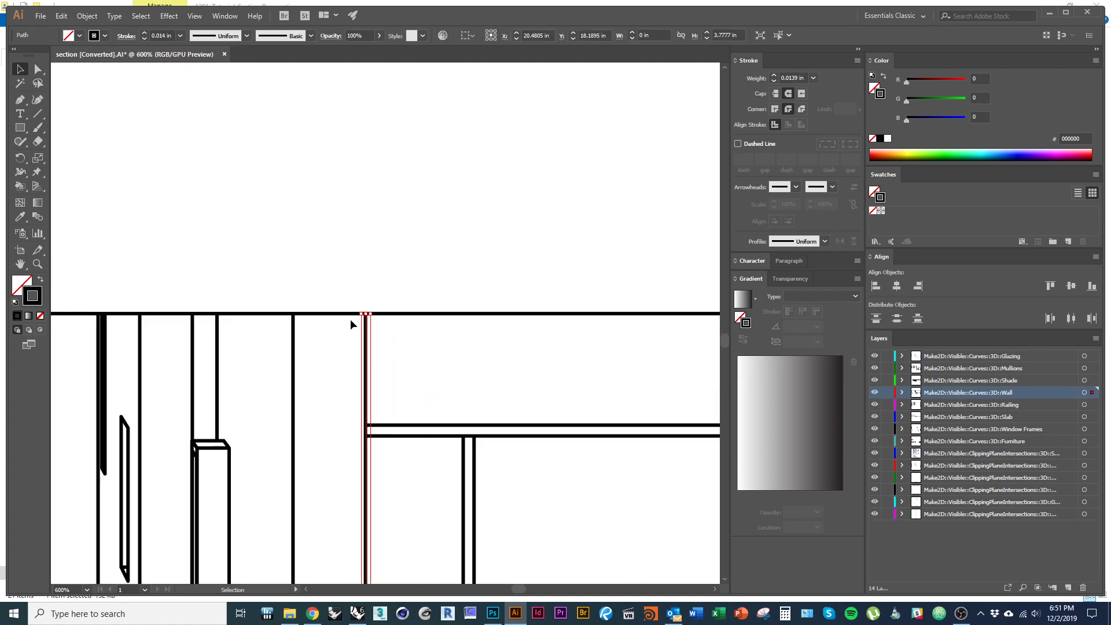
scroll(422, 319, down, 1)
drag(467, 341, 448, 285)
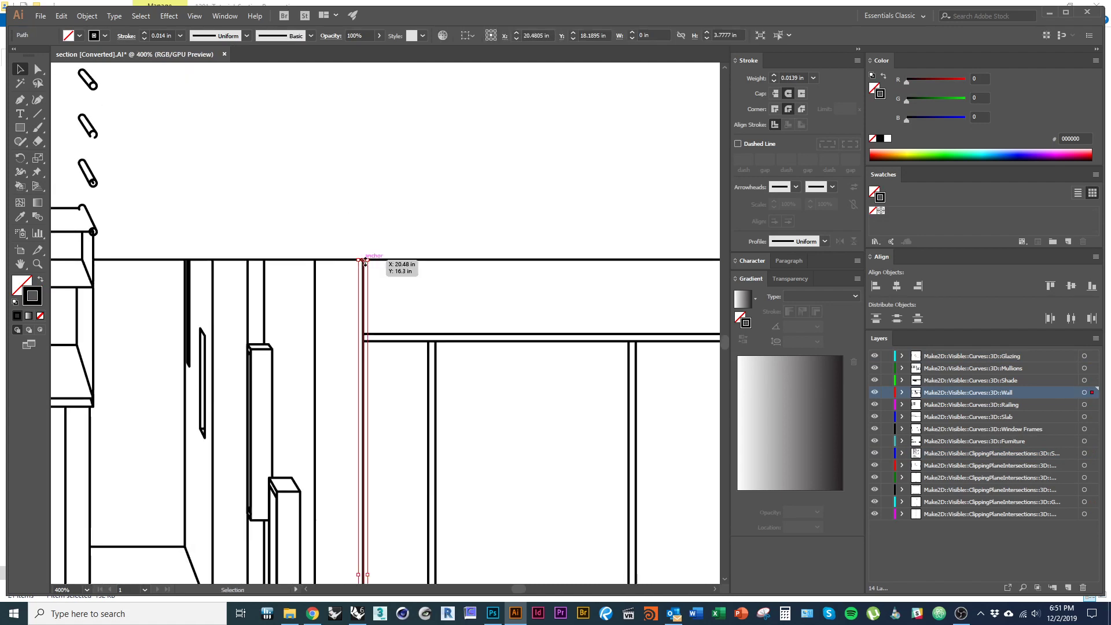
drag(362, 260, 365, 334)
click(369, 360)
- Delete the stray short path at the dining room corner
scroll(457, 347, down, 4)
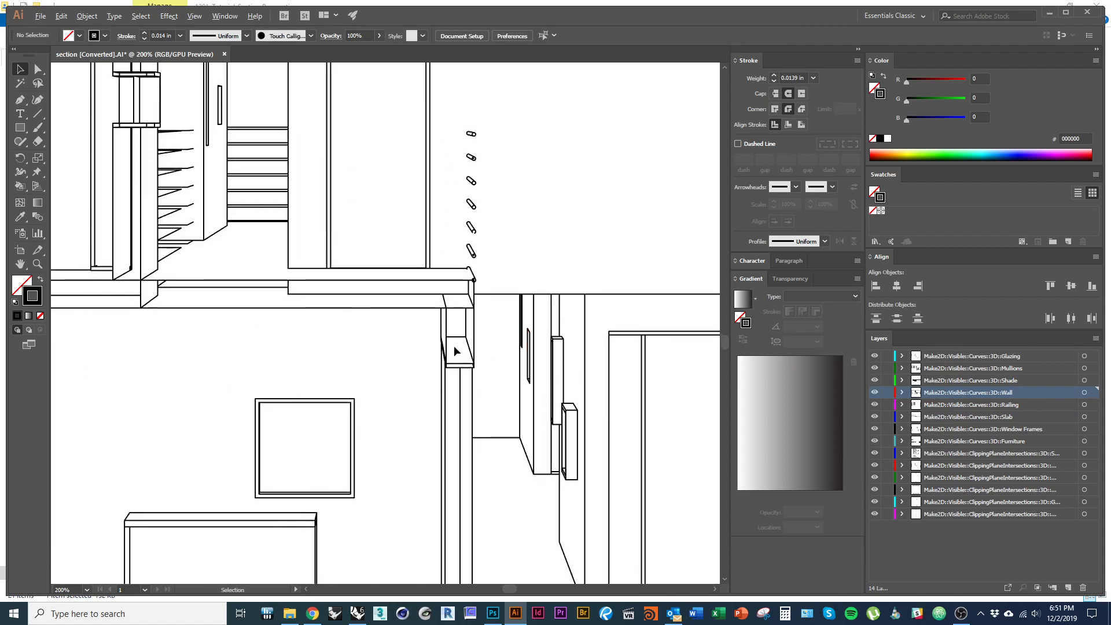
drag(293, 396, 482, 450)
drag(390, 414, 384, 508)
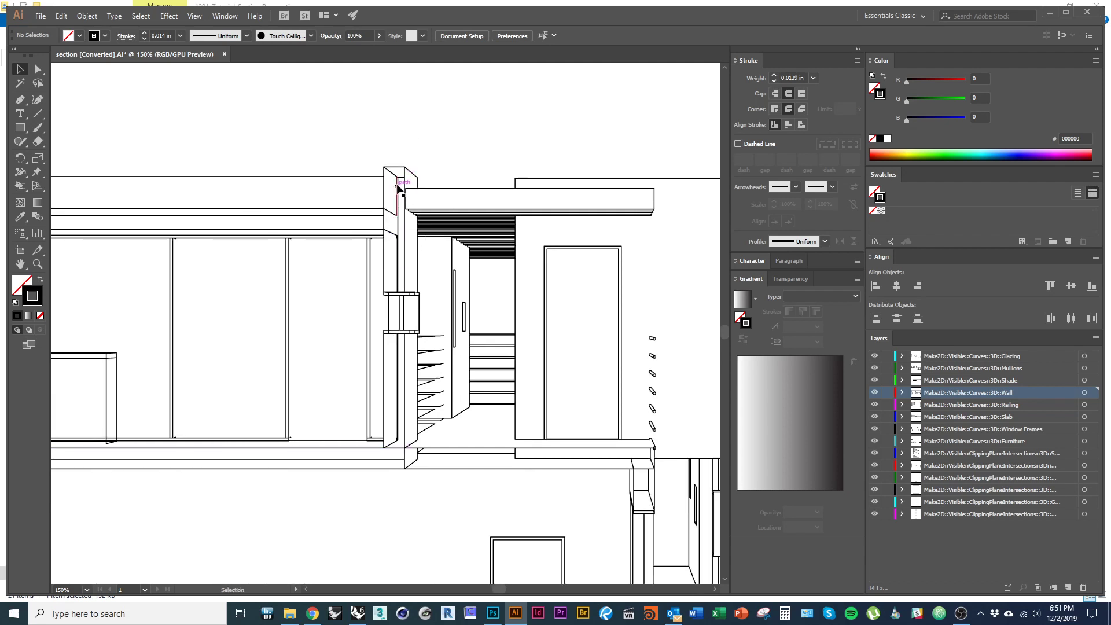
drag(279, 335, 699, 276)
drag(398, 322, 368, 259)
drag(462, 463, 411, 281)
drag(581, 306, 260, 308)
drag(713, 324, 213, 360)
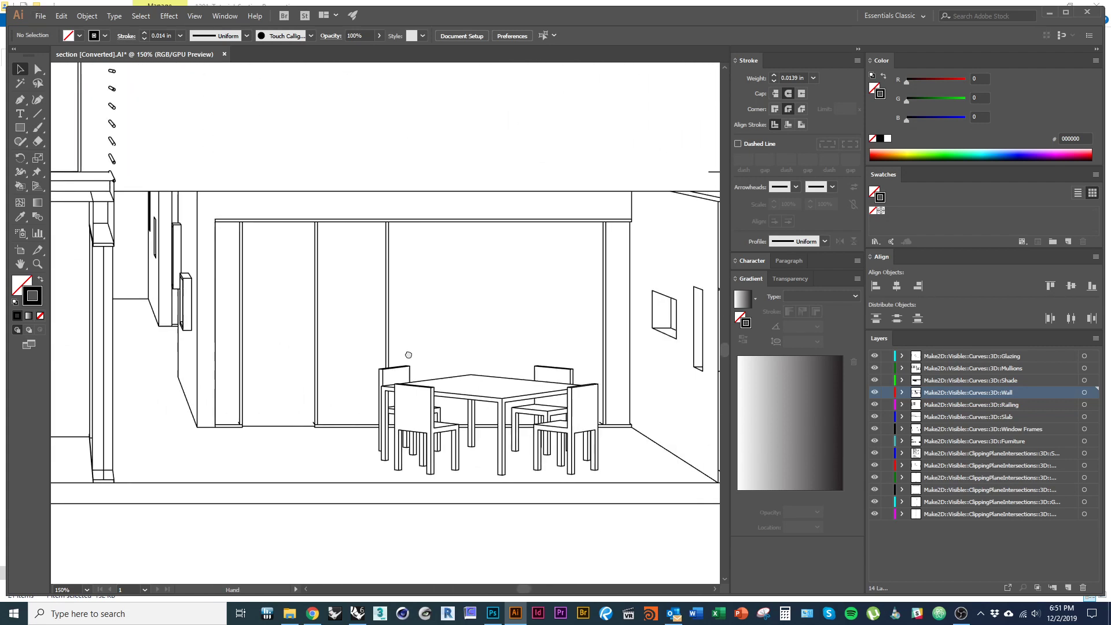
drag(457, 339, 272, 477)
click(526, 313)
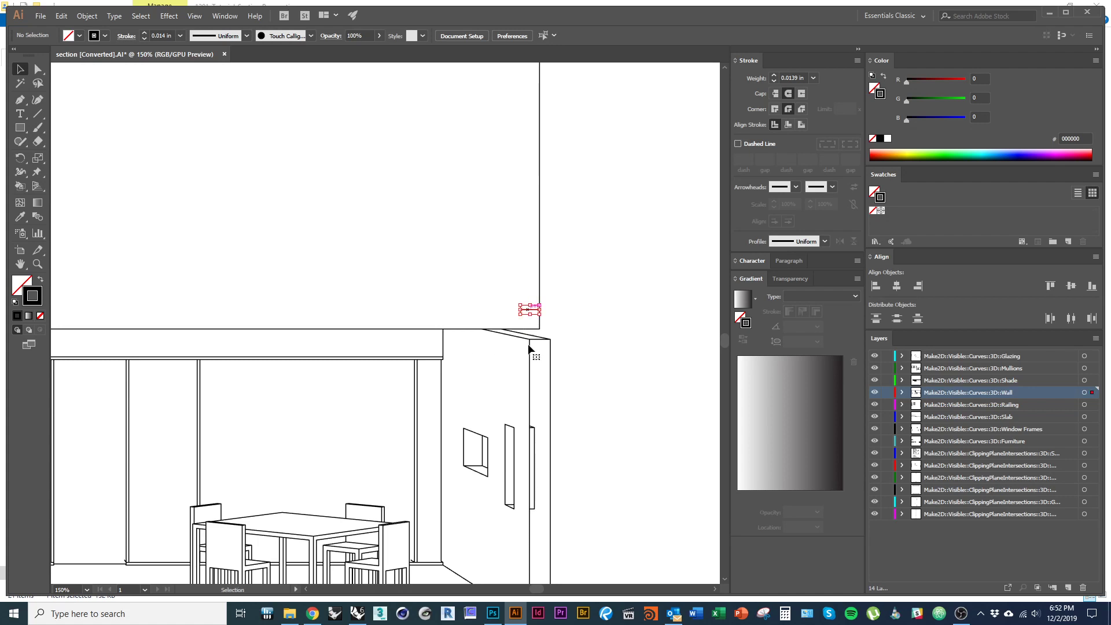
key(Delete)
- Give the thin outline copy of the section a 0.0156 in stroke weight
alt+scroll(562, 410, down, 3)
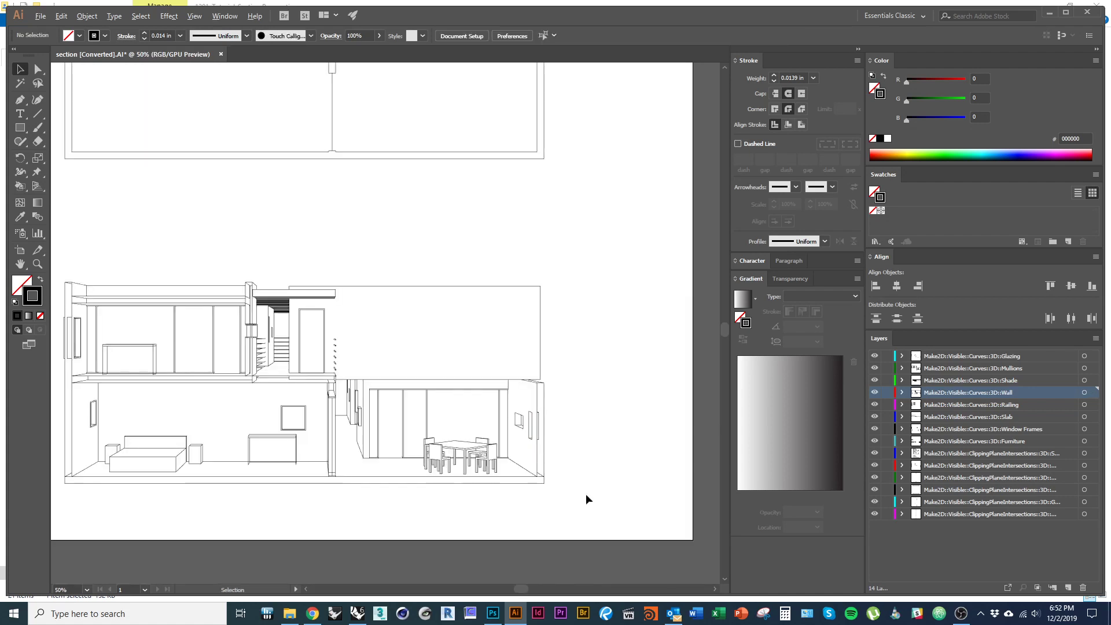
alt+scroll(616, 471, down, 1)
mouse_move(601, 500)
mouse_down()
mouse_move(256, 369)
mouse_move(236, 335)
mouse_up()
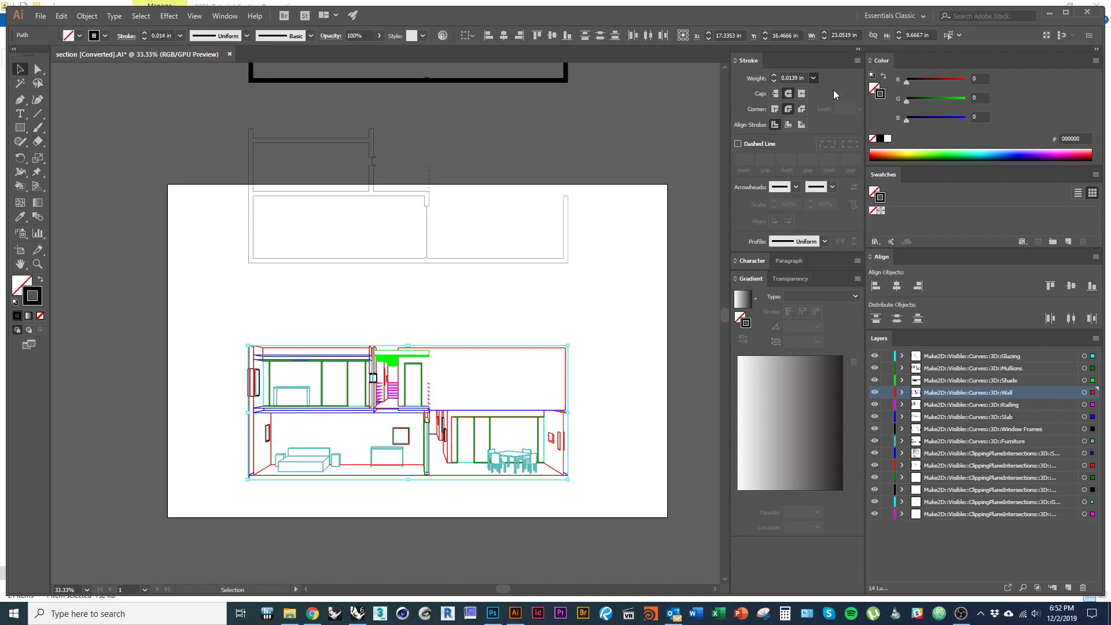
click(589, 333)
drag(596, 334, 584, 457)
drag(170, 247, 249, 278)
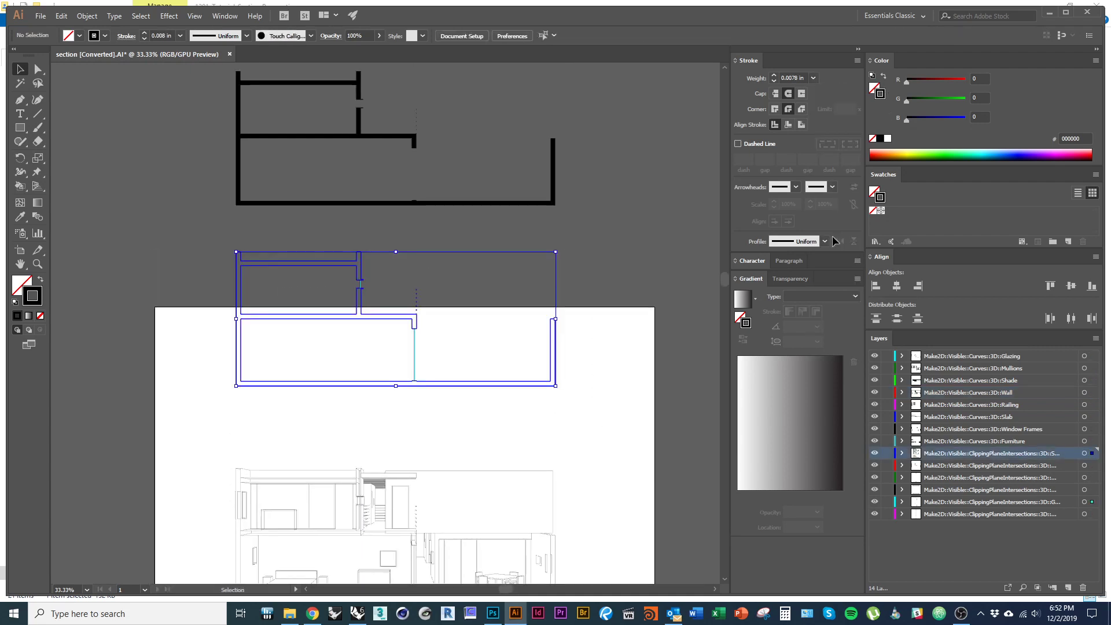
click(813, 78)
click(828, 103)
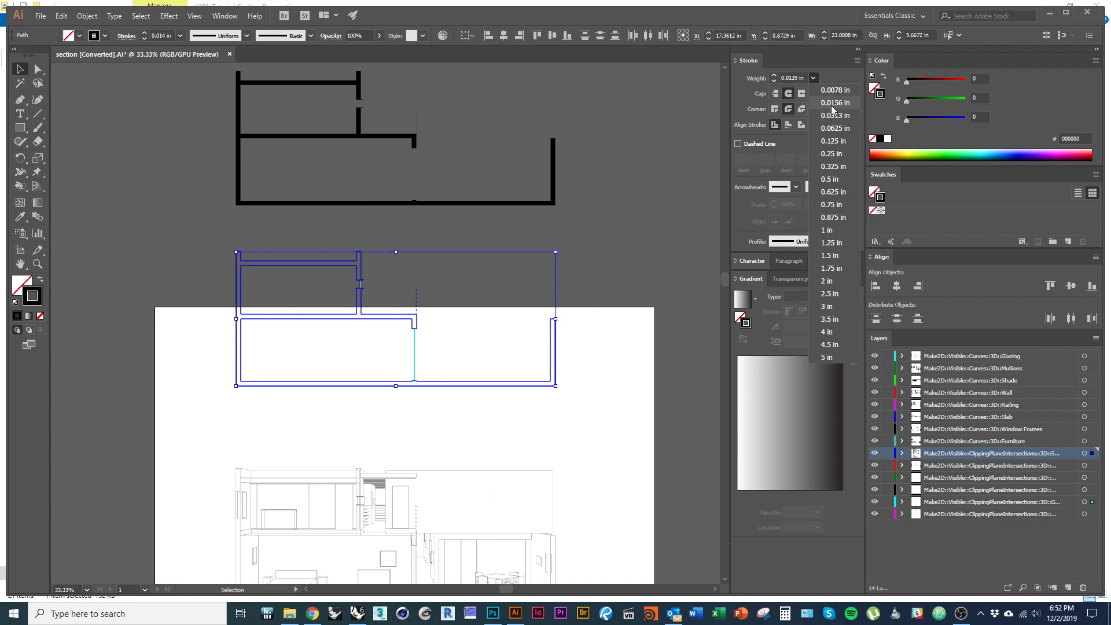
click(612, 353)
alt+scroll(549, 397, down, 1)
drag(549, 397, 533, 377)
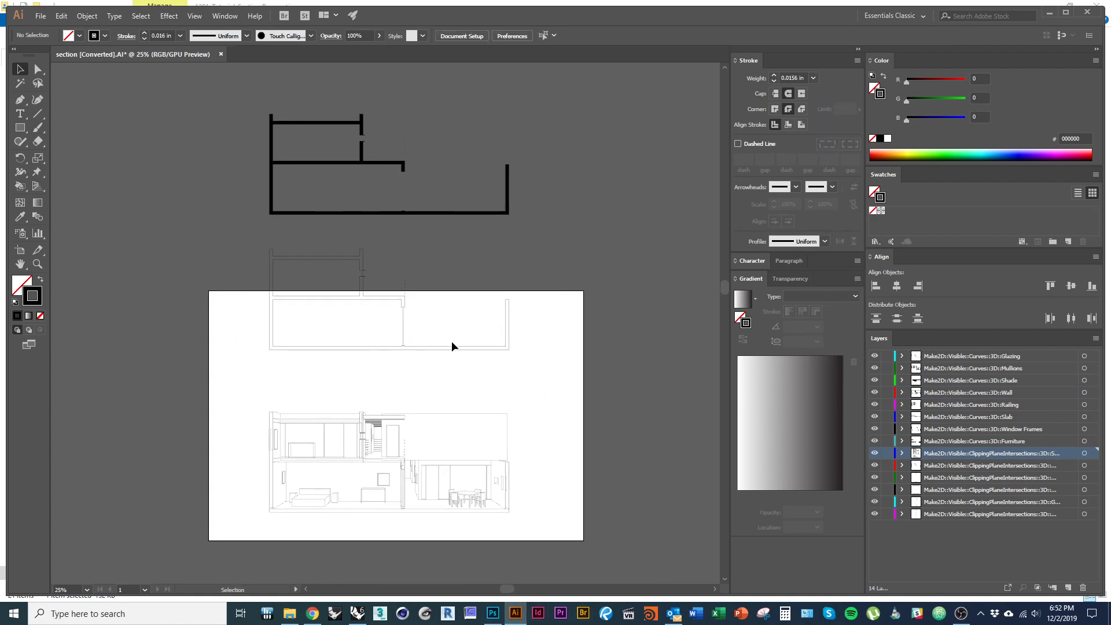
- In Photoshop, create a Print-preset document 36 in wide, 24 in high at 300 pixels/inch
mouse_move(491, 620)
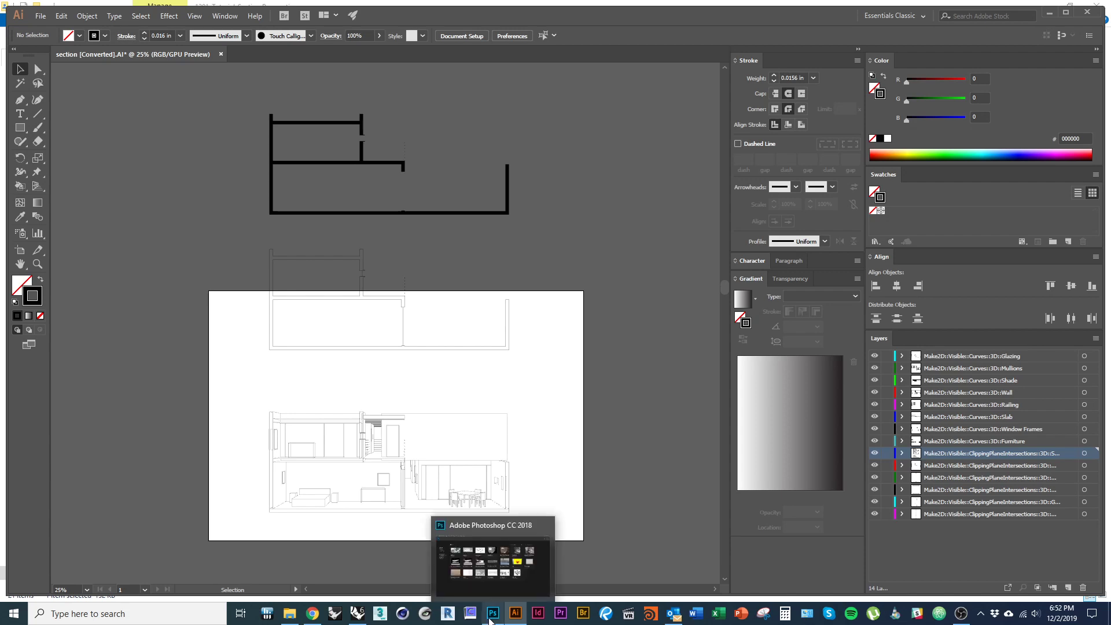
click(493, 583)
key(alt+Tab)
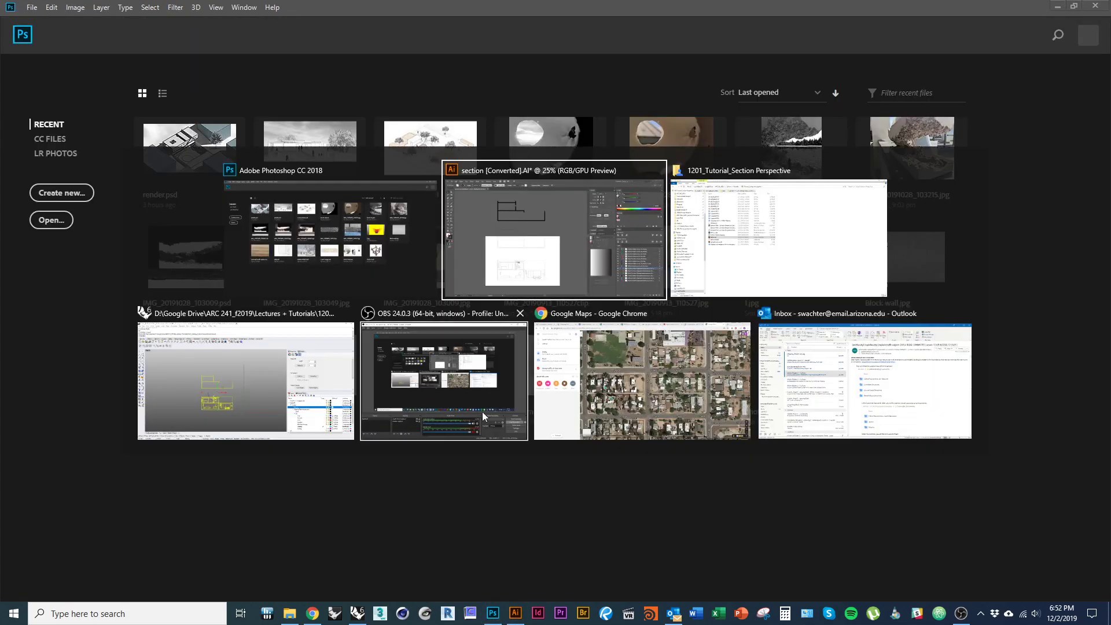
key(Tab)
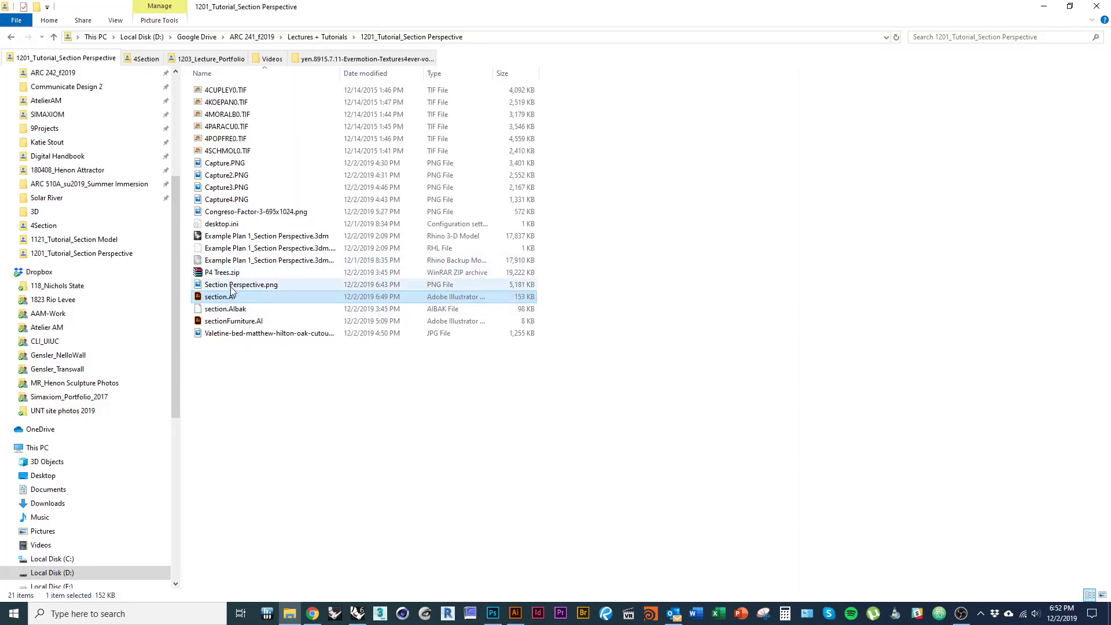
click(492, 614)
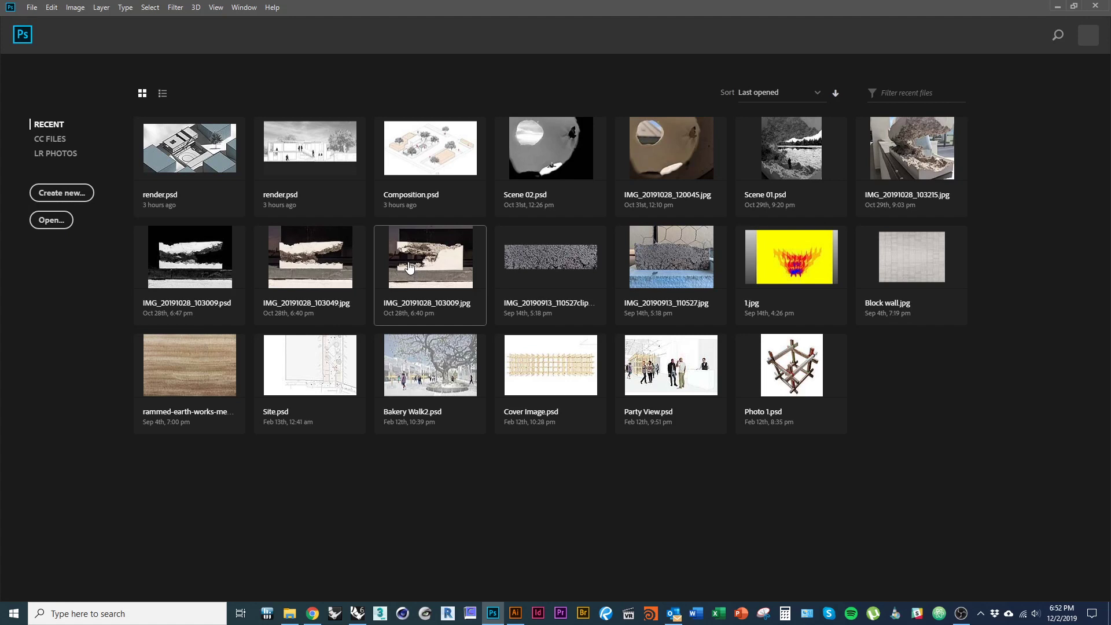
key(ctrl+n)
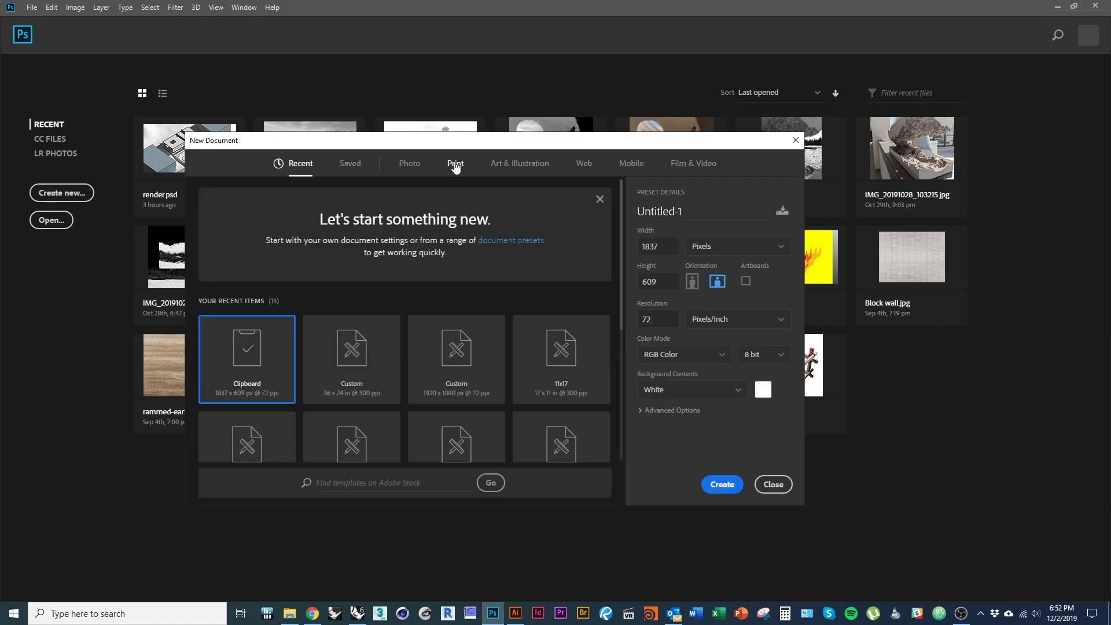
click(455, 165)
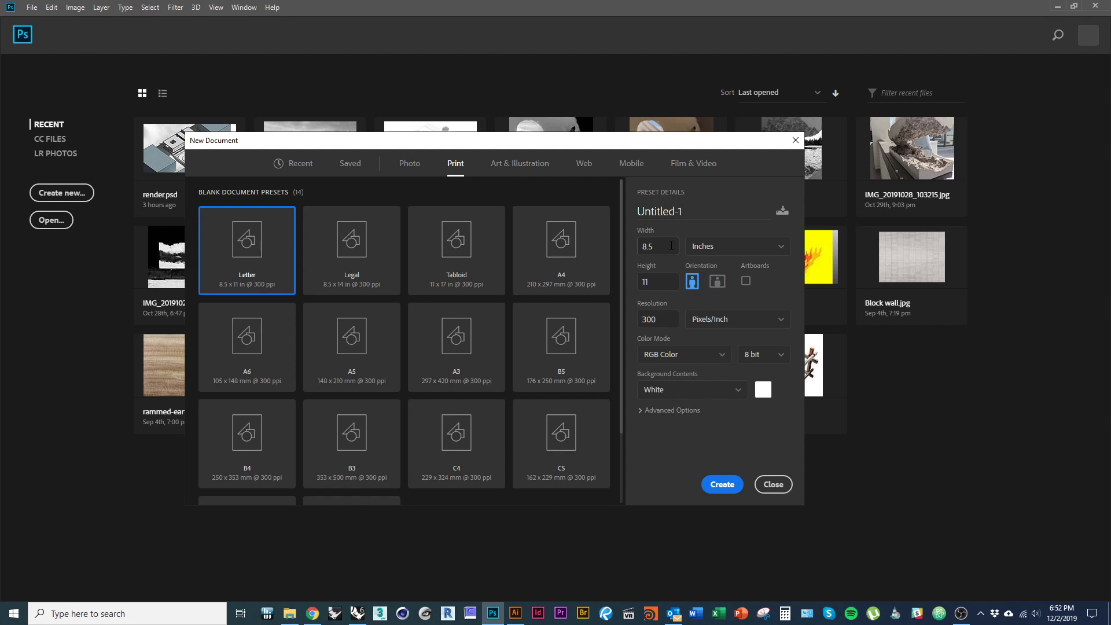
text(36)
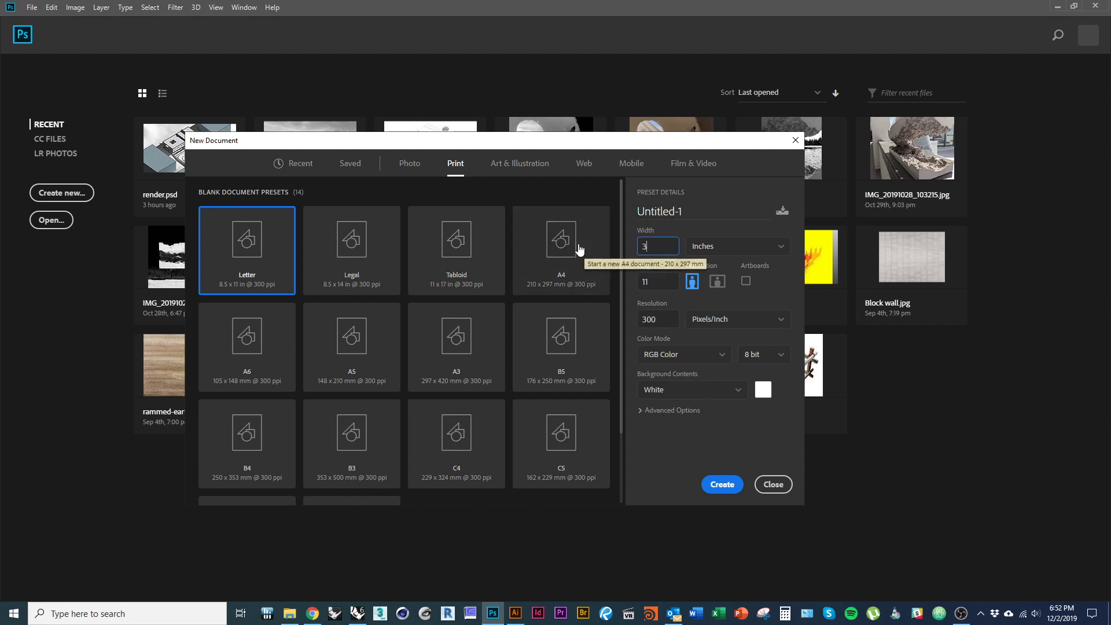
double_click(664, 282)
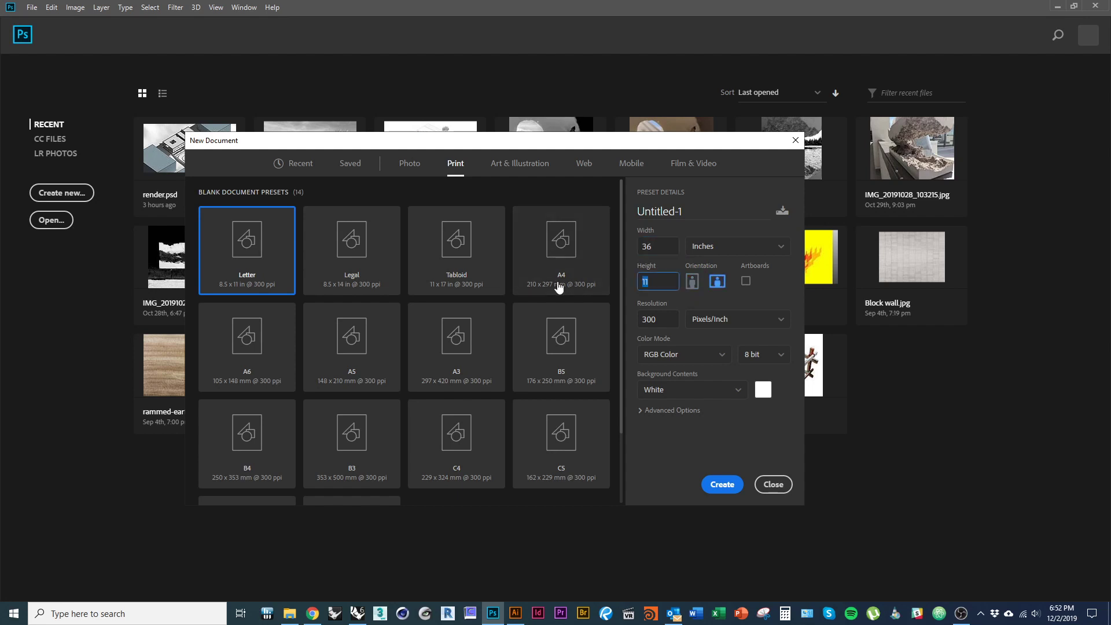
text(24)
double_click(674, 322)
click(722, 486)
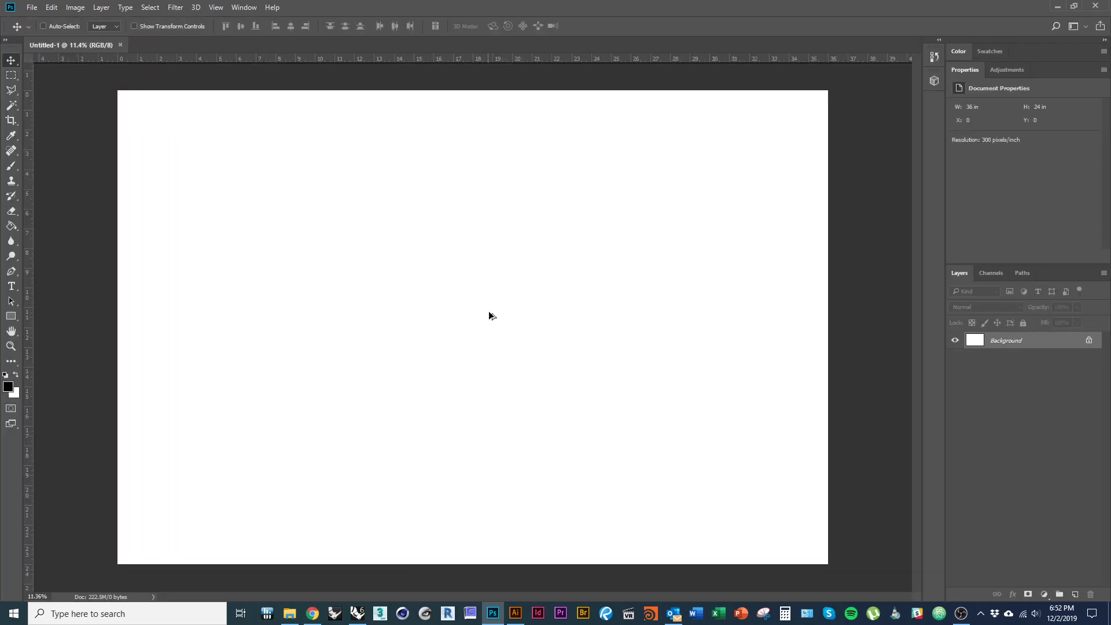
- Select the black wall floor plan in Illustrator and place it on the Untitled-1 canvas, moved up and left
key(alt+Tab)
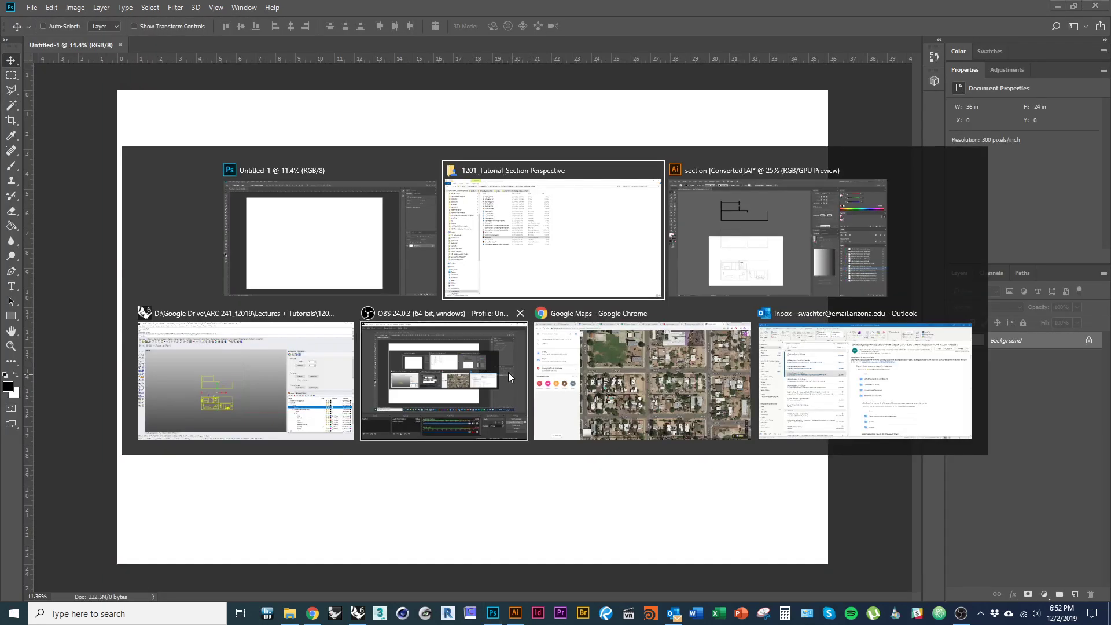
key(alt+Tab)
key(Escape)
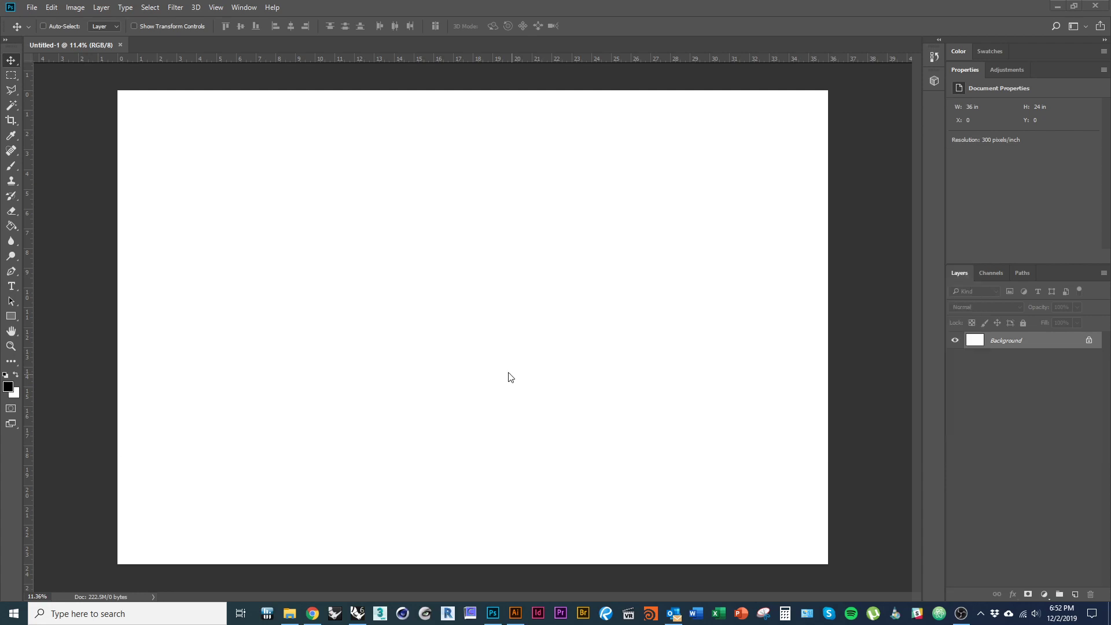
key(alt+Tab)
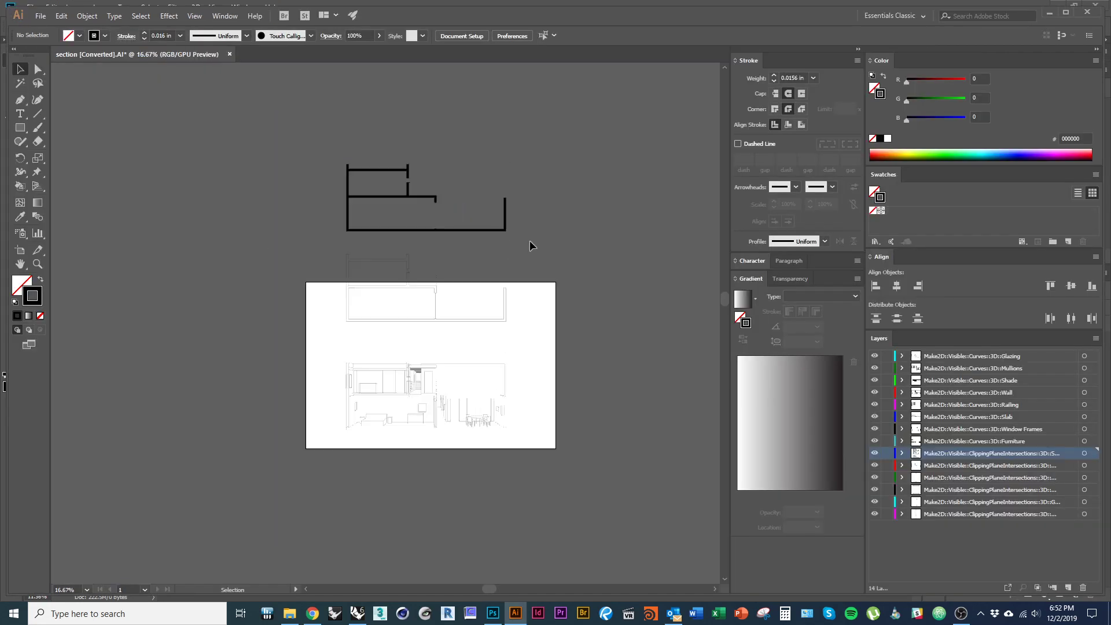
drag(266, 129, 436, 245)
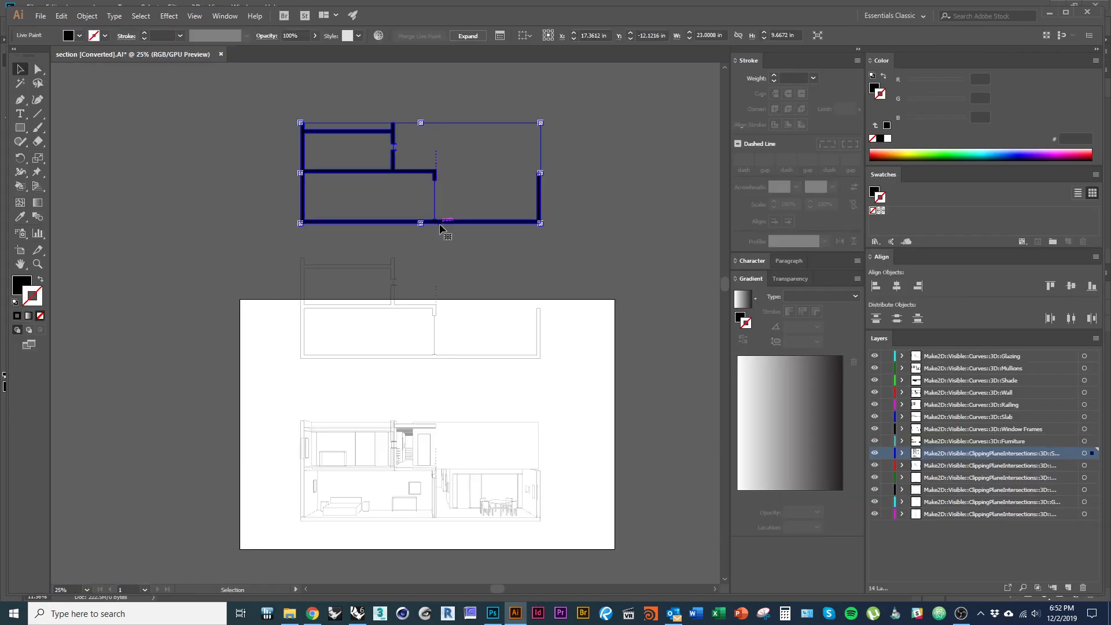
click(477, 251)
drag(254, 114, 520, 379)
drag(527, 466, 524, 461)
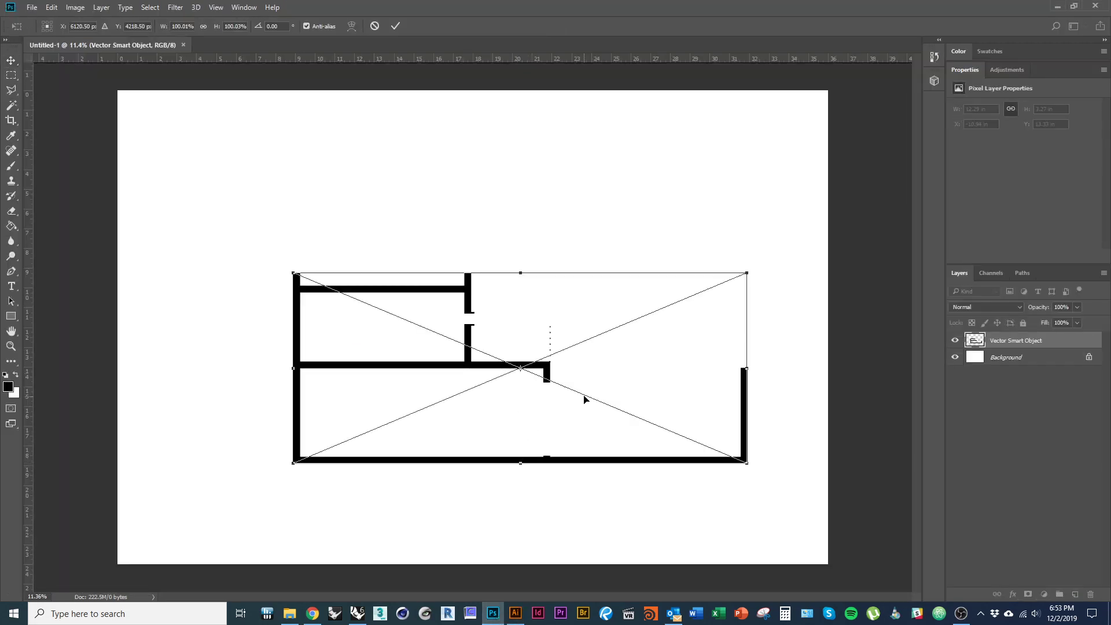
drag(584, 398, 538, 359)
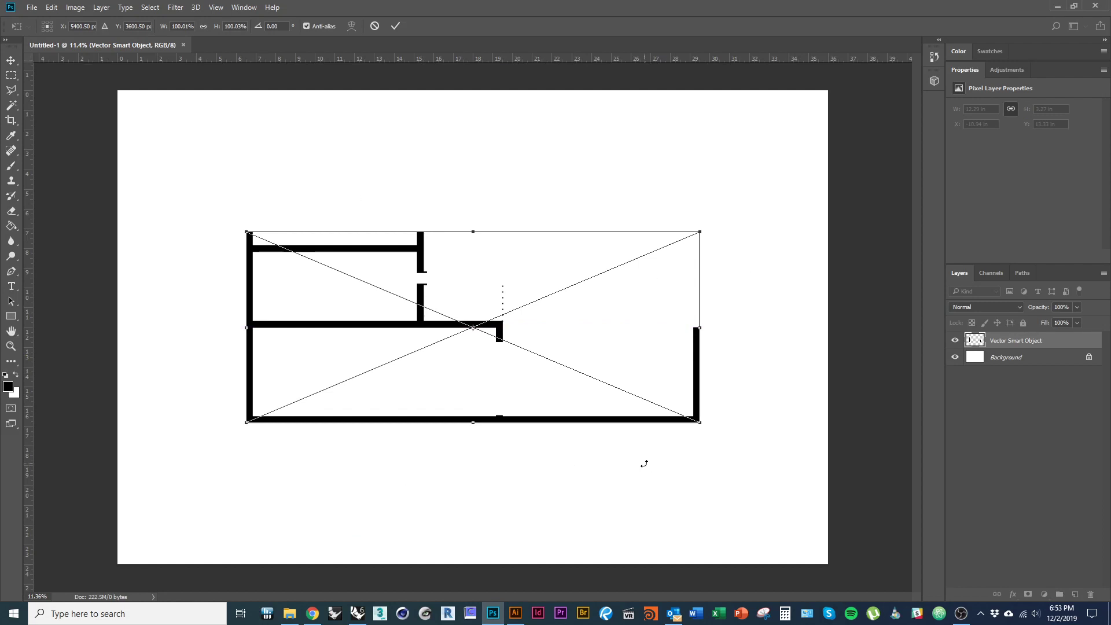
key(Return)
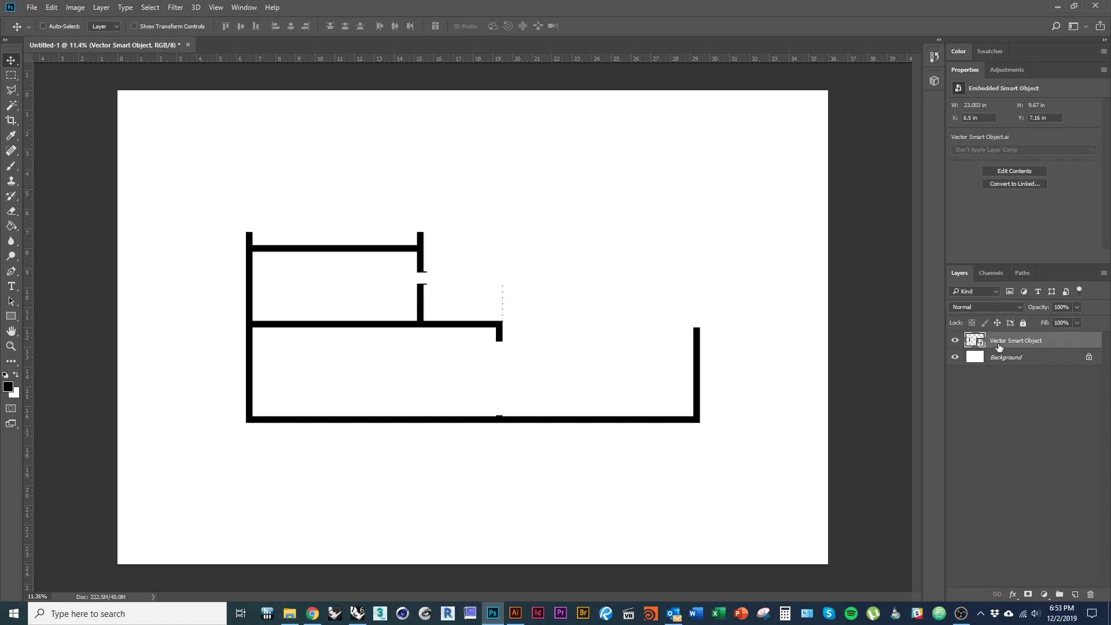
key(alt+Tab)
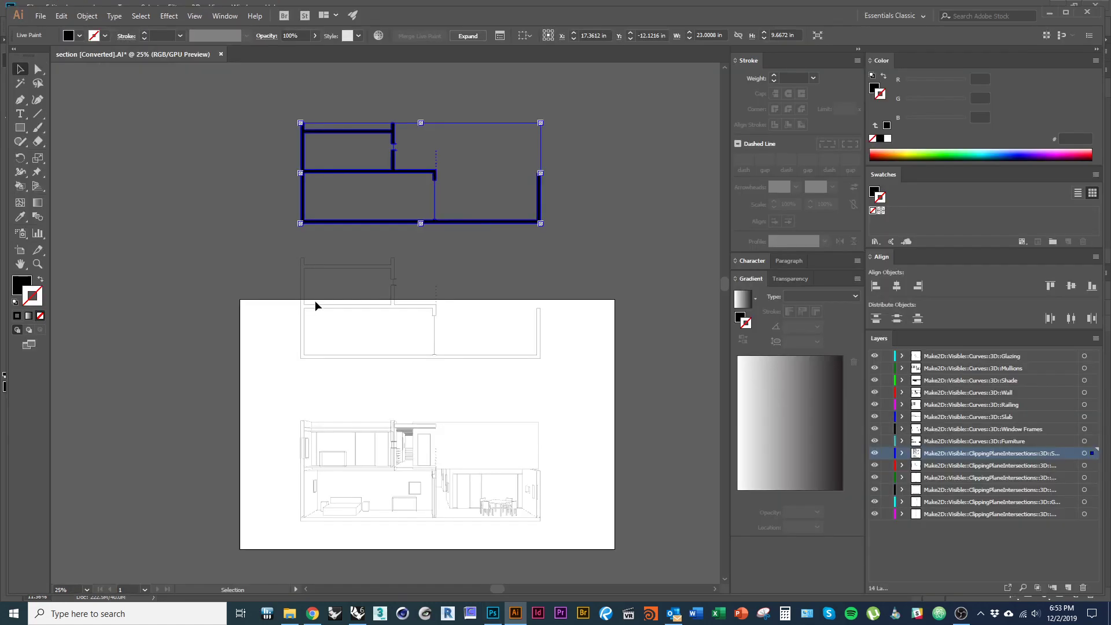
- Drop the section outline linework into Photoshop and line it up over the black walls
click(552, 257)
click(396, 318)
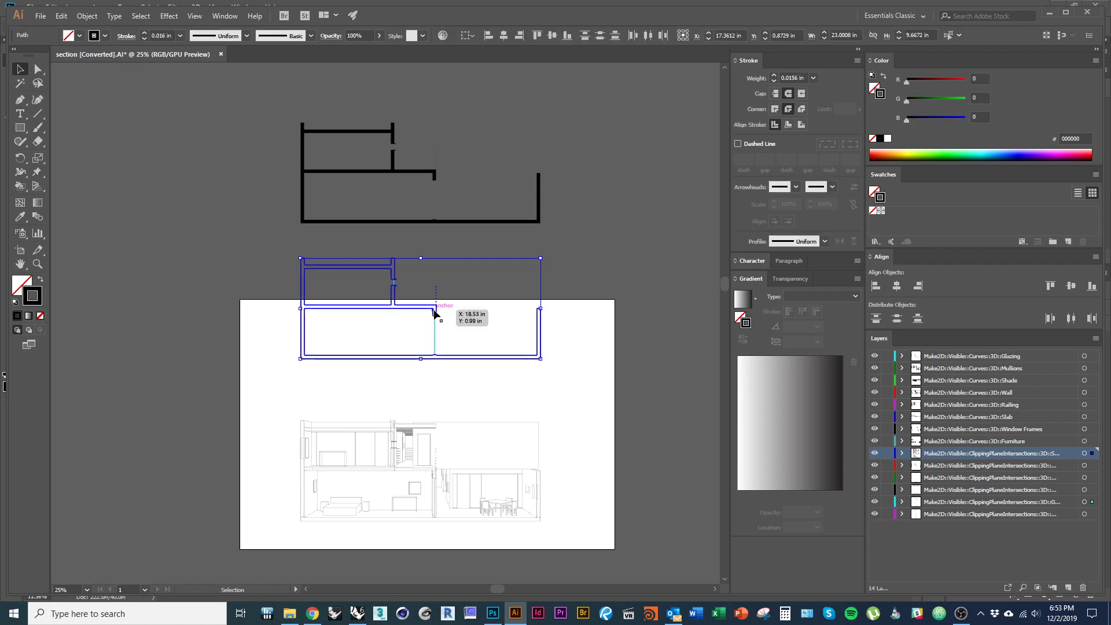
drag(428, 314, 505, 411)
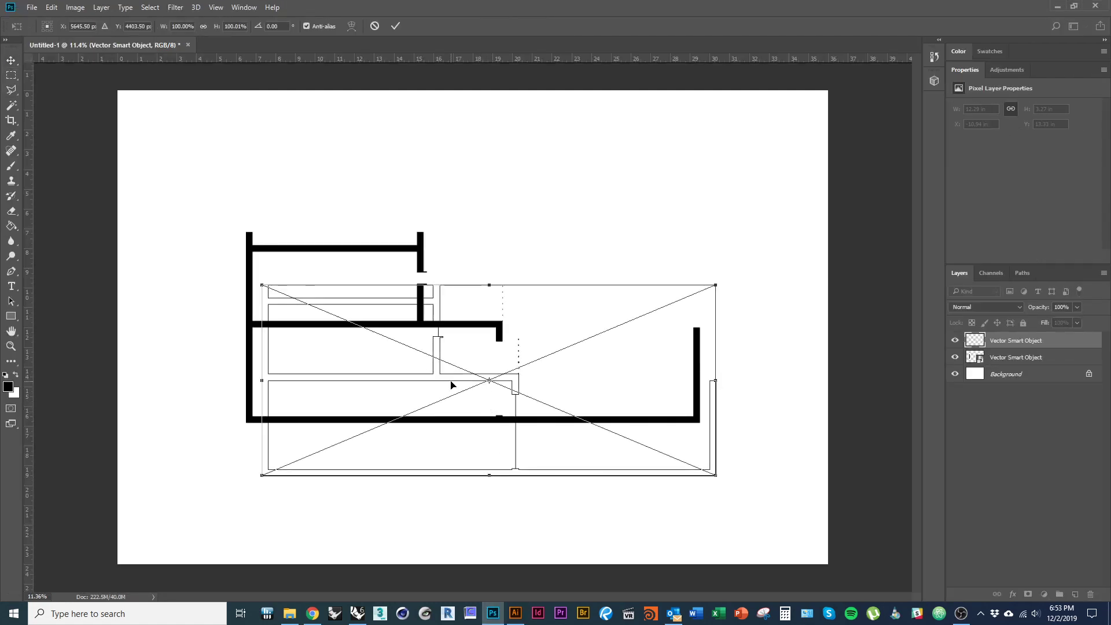
drag(451, 385, 436, 330)
scroll(504, 325, up, 10)
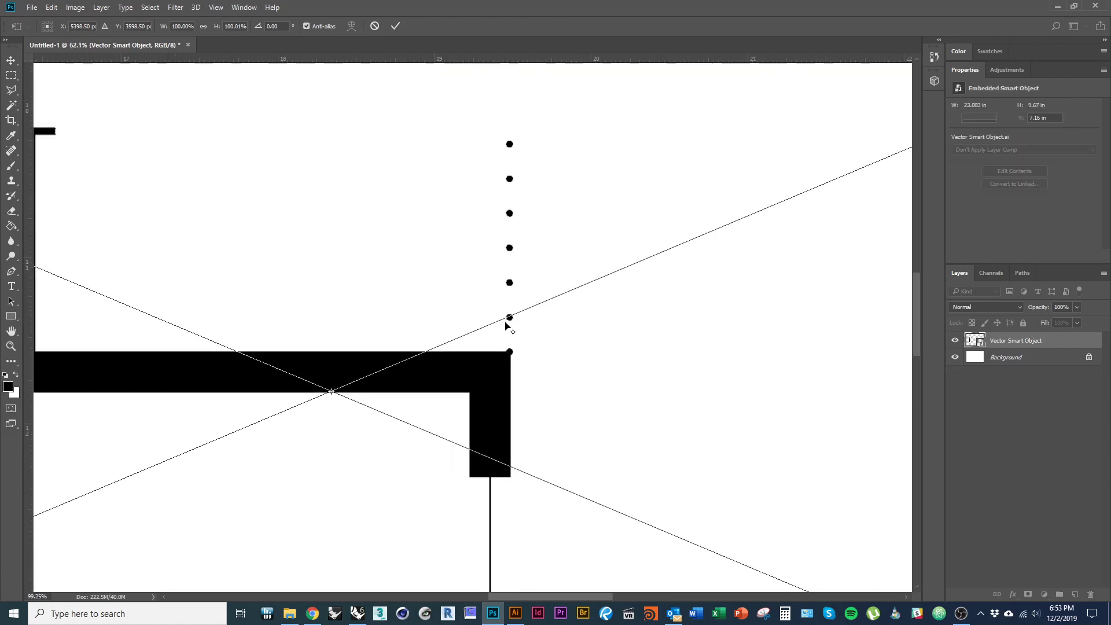
scroll(505, 325, up, 8)
- Commit the outline smart object and make the top smart object layer visible again
key(alt+space)
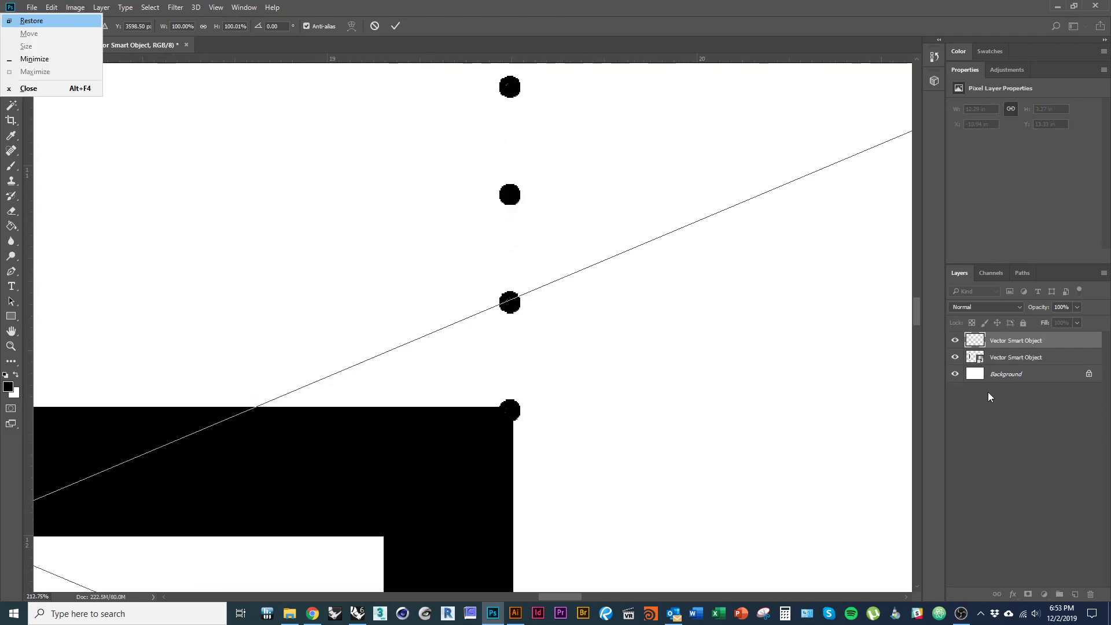
click(736, 412)
key(Return)
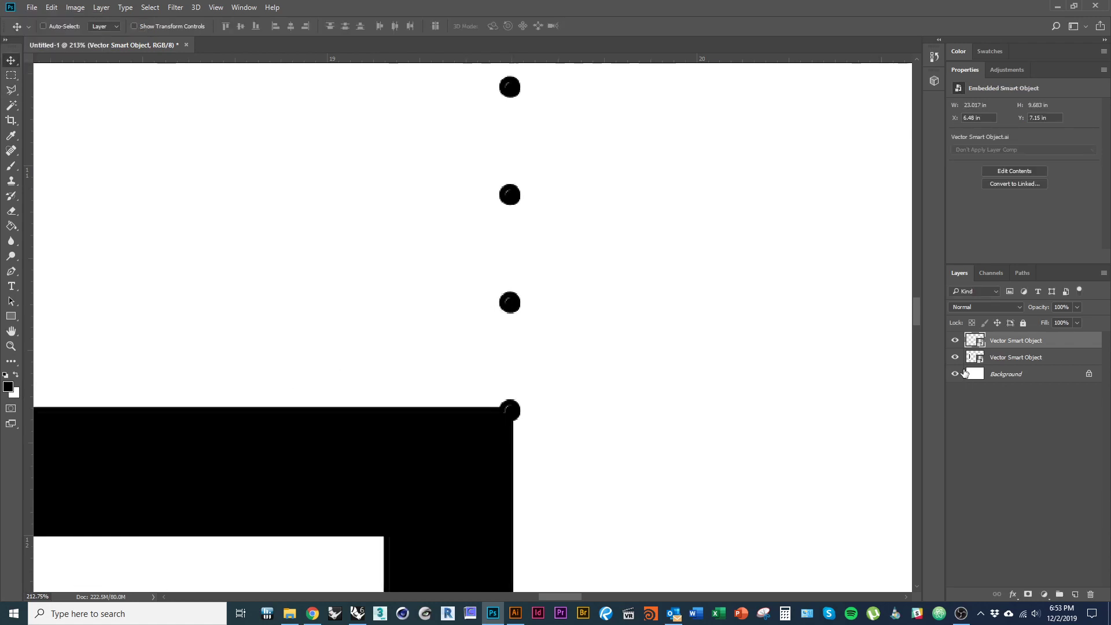
click(955, 341)
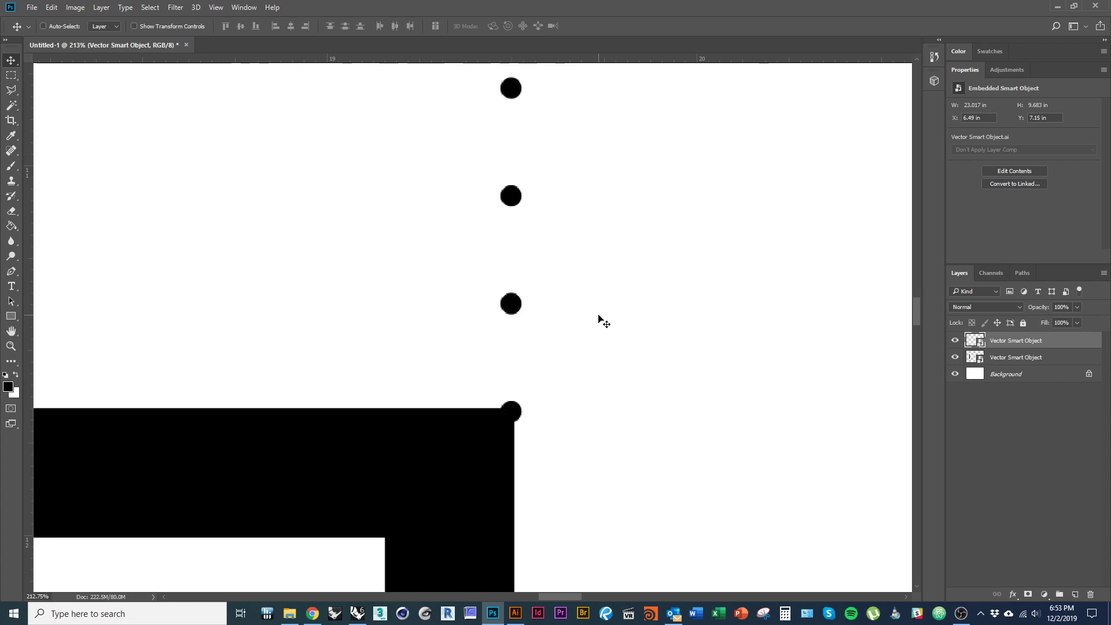
scroll(549, 342, down, 3)
scroll(548, 341, down, 6)
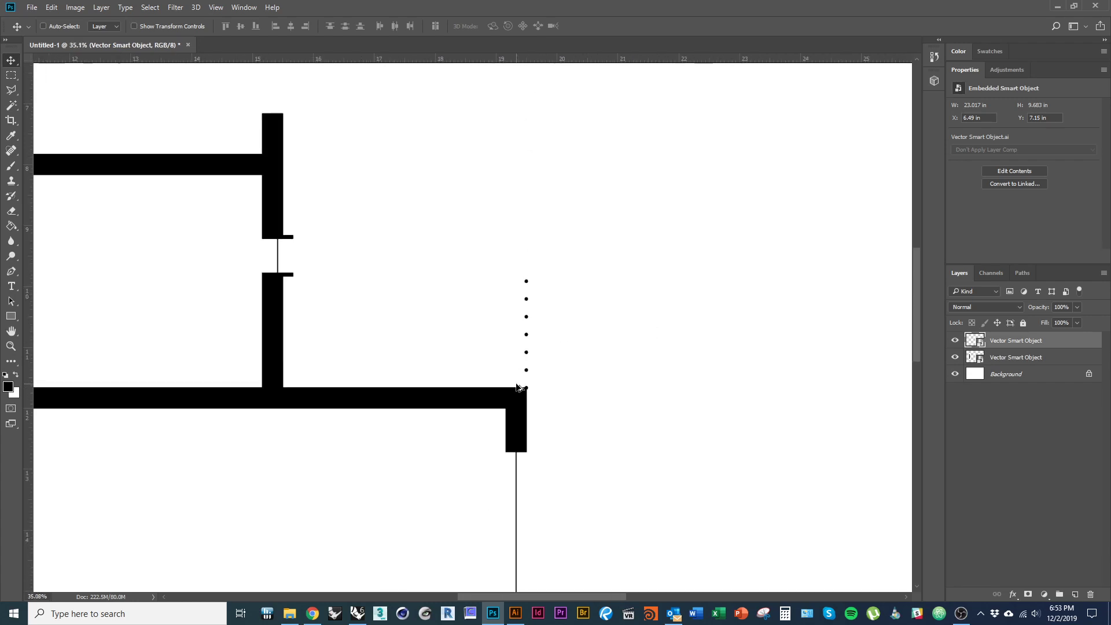
key(alt+Tab)
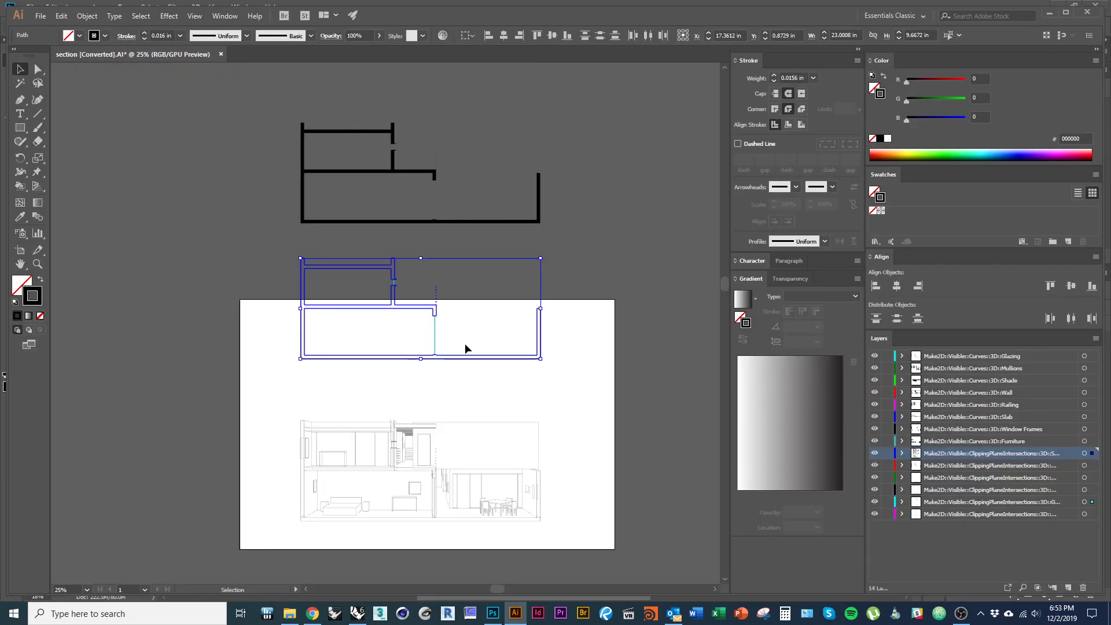
- Place the coloured interior section linework in Photoshop, aligned within the walls, and commit it
drag(557, 547, 250, 392)
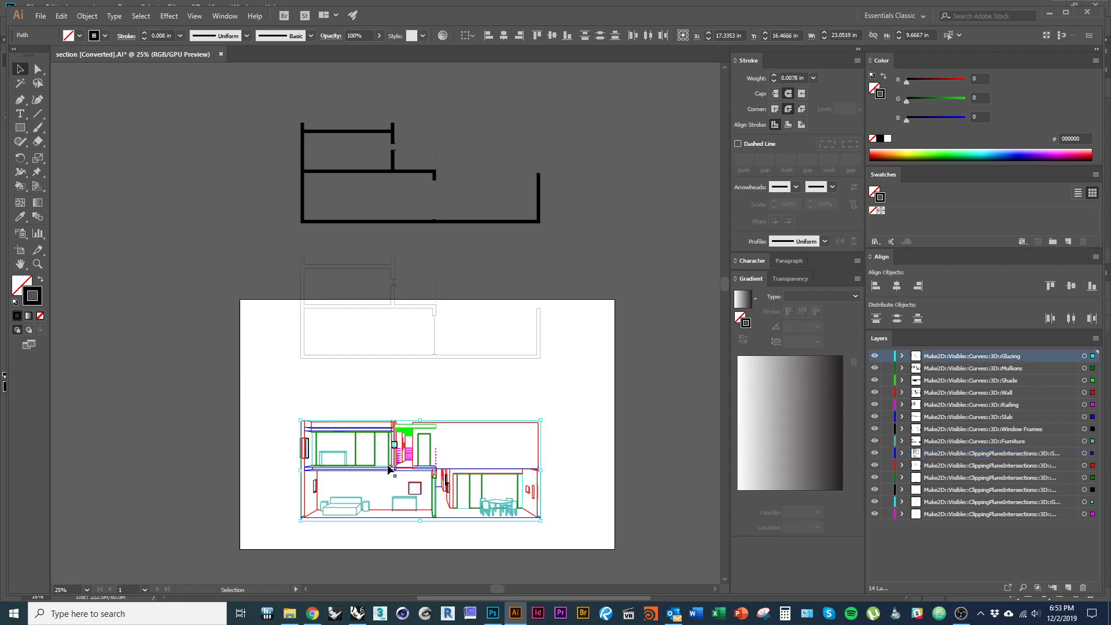
mouse_move(387, 468)
mouse_down()
mouse_move(451, 501)
mouse_move(480, 531)
mouse_move(492, 615)
mouse_move(498, 438)
mouse_up()
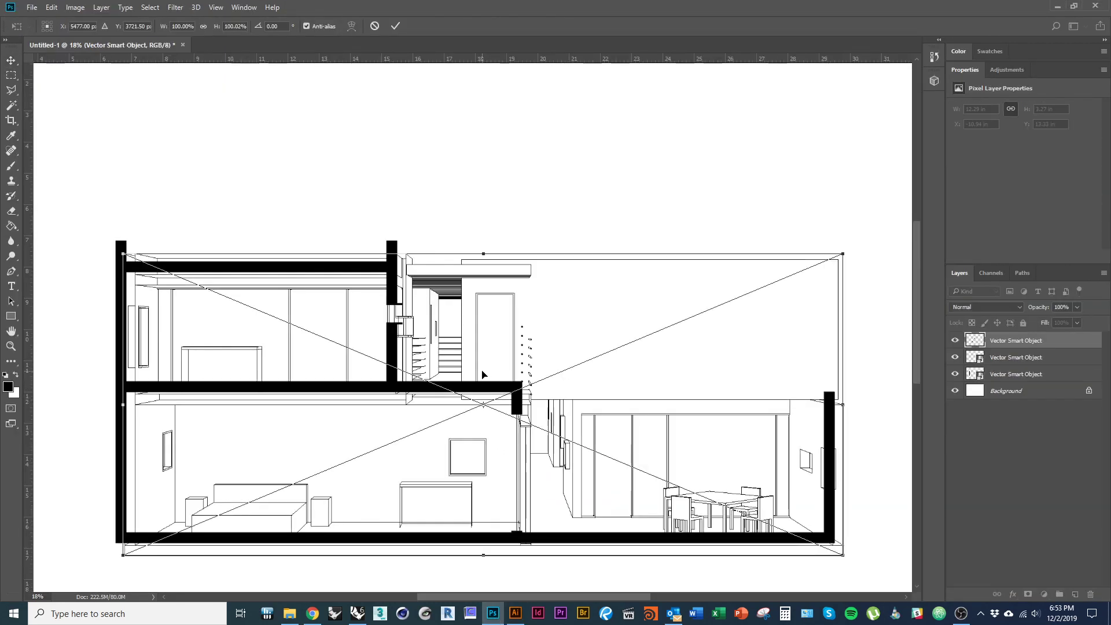
scroll(476, 304, down, 1)
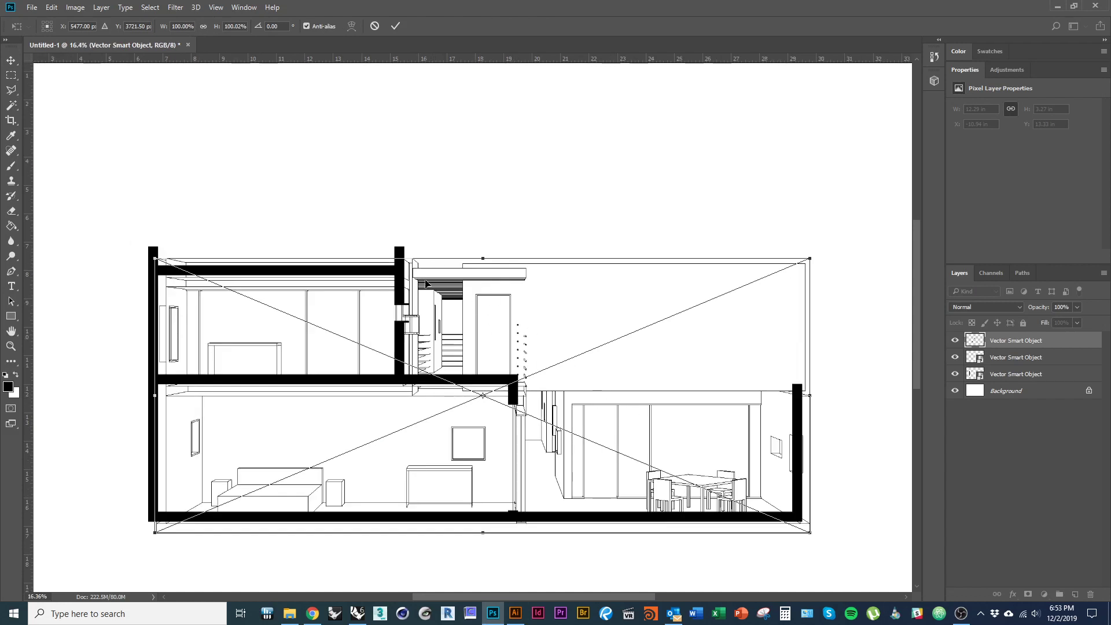
mouse_move(440, 288)
mouse_down()
mouse_move(427, 263)
mouse_move(432, 278)
mouse_up()
scroll(411, 255, up, 5)
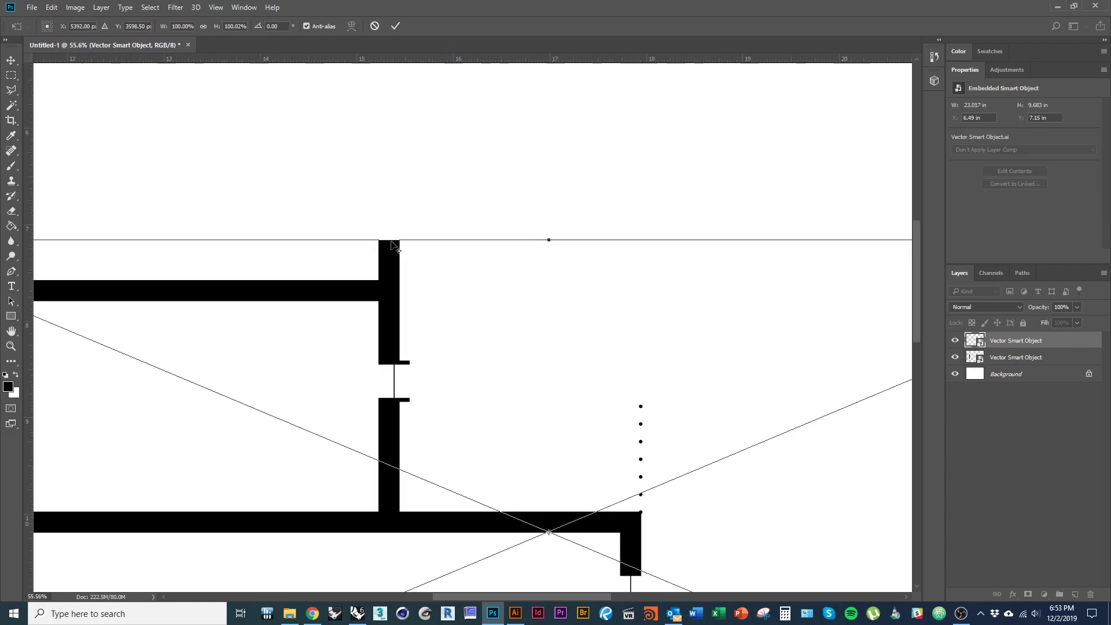
key(alt+space)
key(Escape)
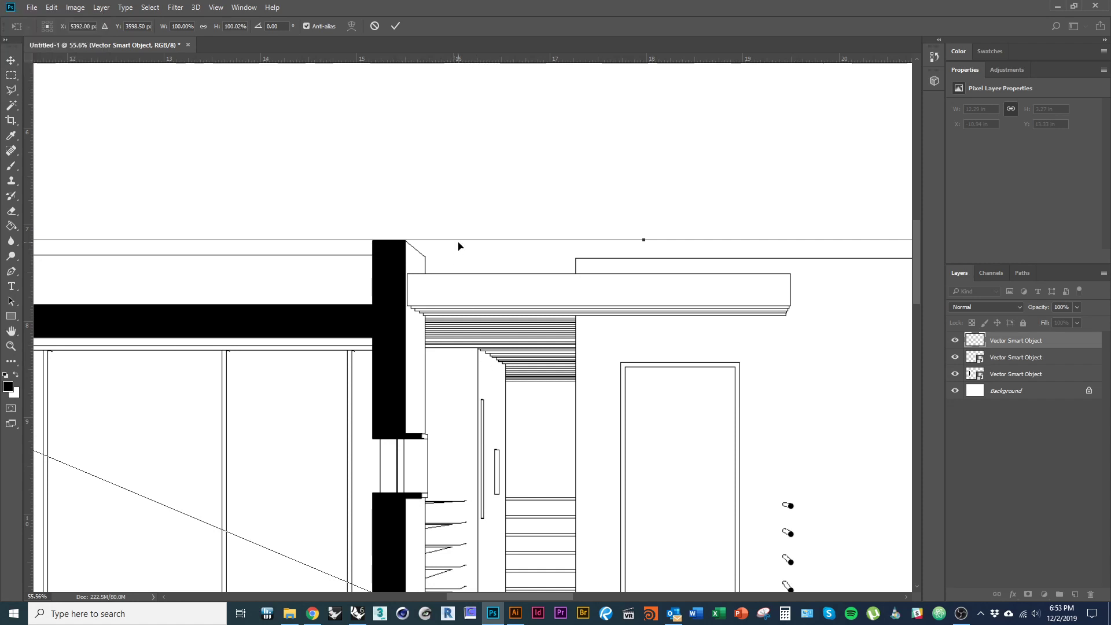
key(Return)
- Select the bottom smart object layer and pan around the composite to review the alignment
scroll(452, 300, down, 3)
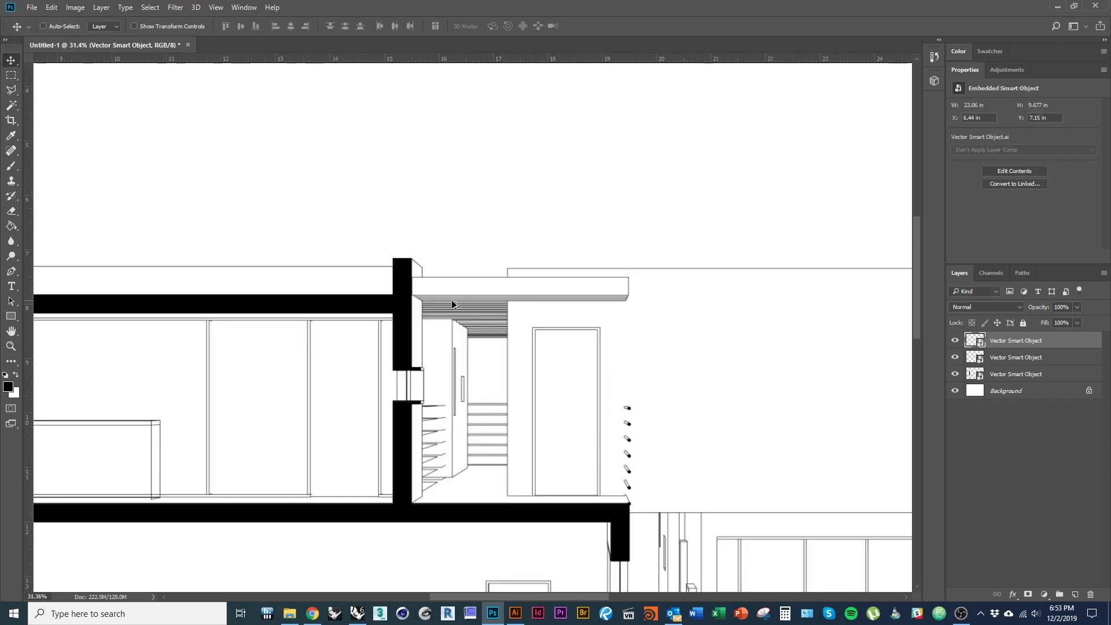
scroll(452, 300, down, 3)
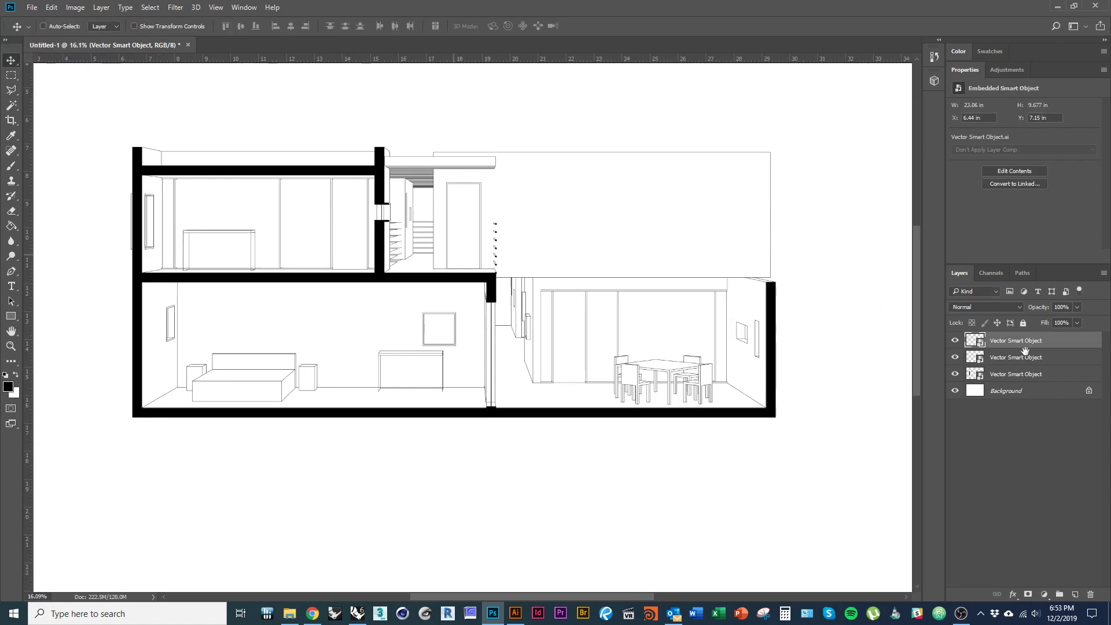
click(1027, 374)
scroll(541, 442, down, 1)
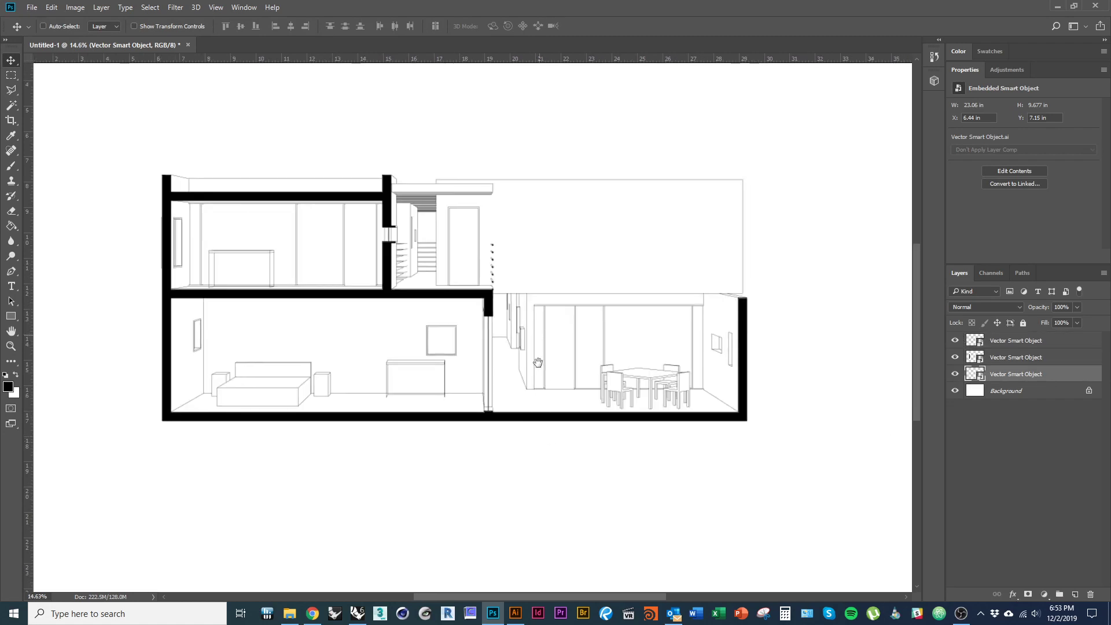
drag(538, 363, 536, 423)
scroll(512, 385, up, 1)
drag(550, 343, 565, 325)
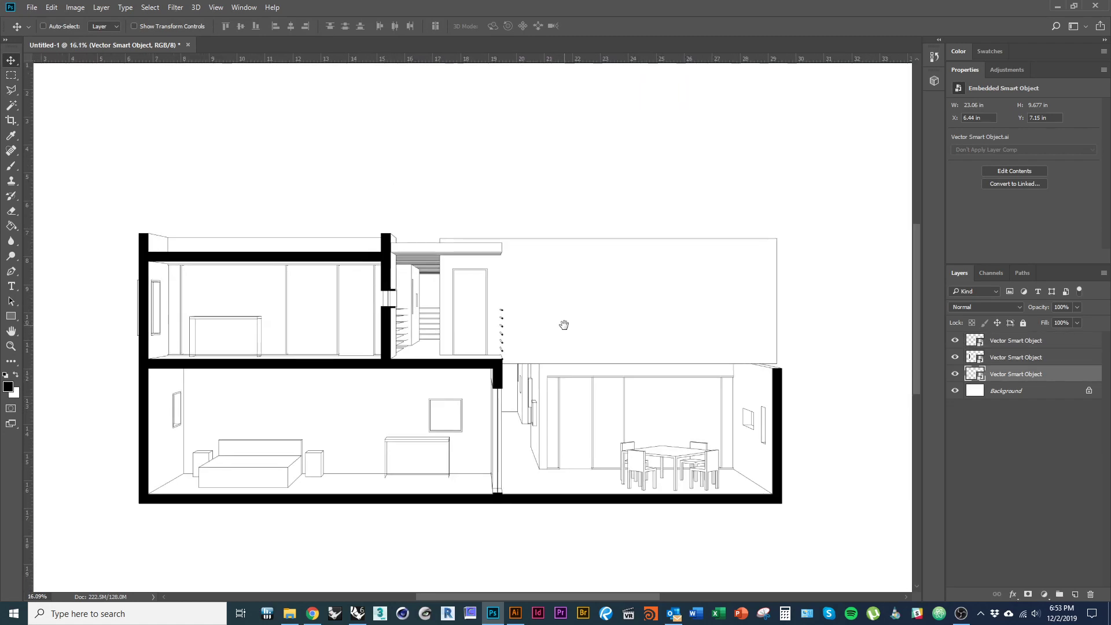
scroll(387, 351, down, 2)
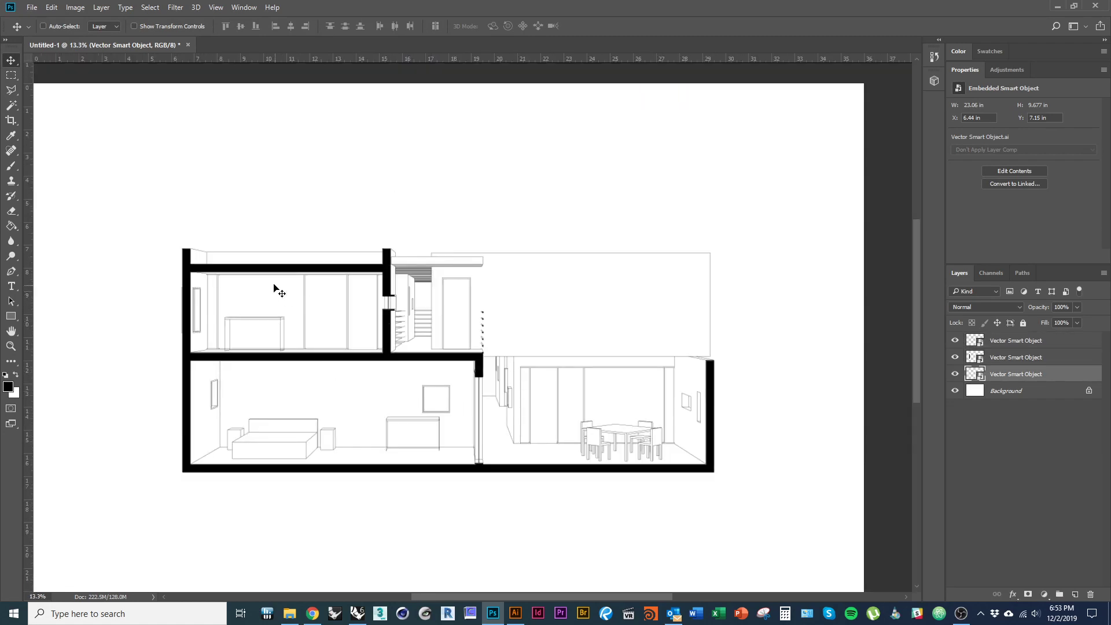
mouse_move(501, 403)
mouse_down()
mouse_move(401, 286)
mouse_move(400, 177)
mouse_move(389, 195)
mouse_move(437, 310)
mouse_move(451, 401)
mouse_up()
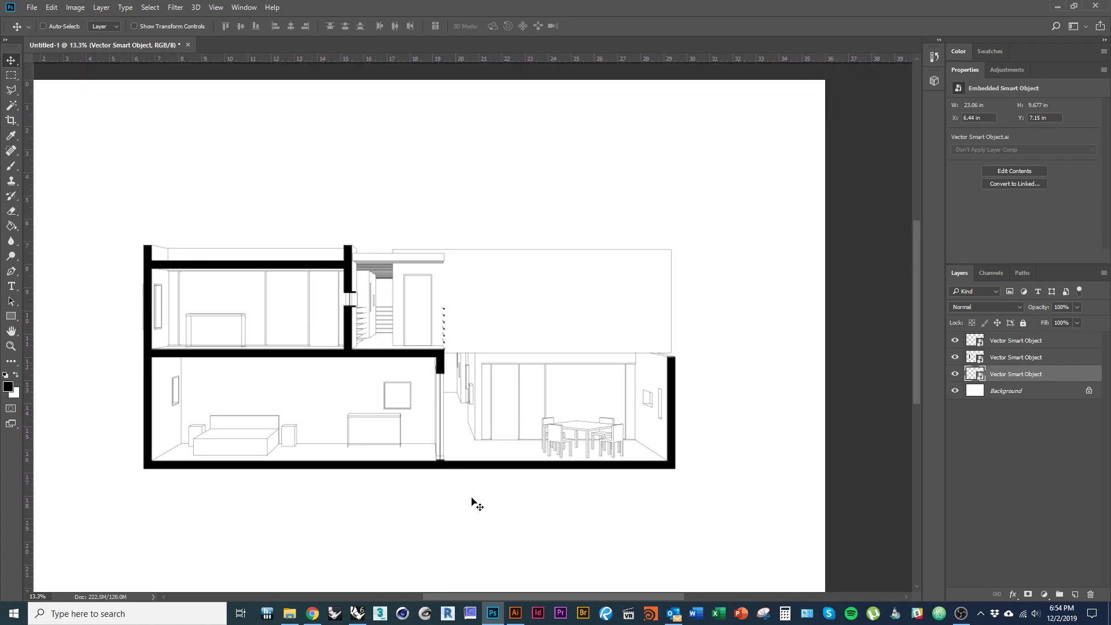
click(515, 613)
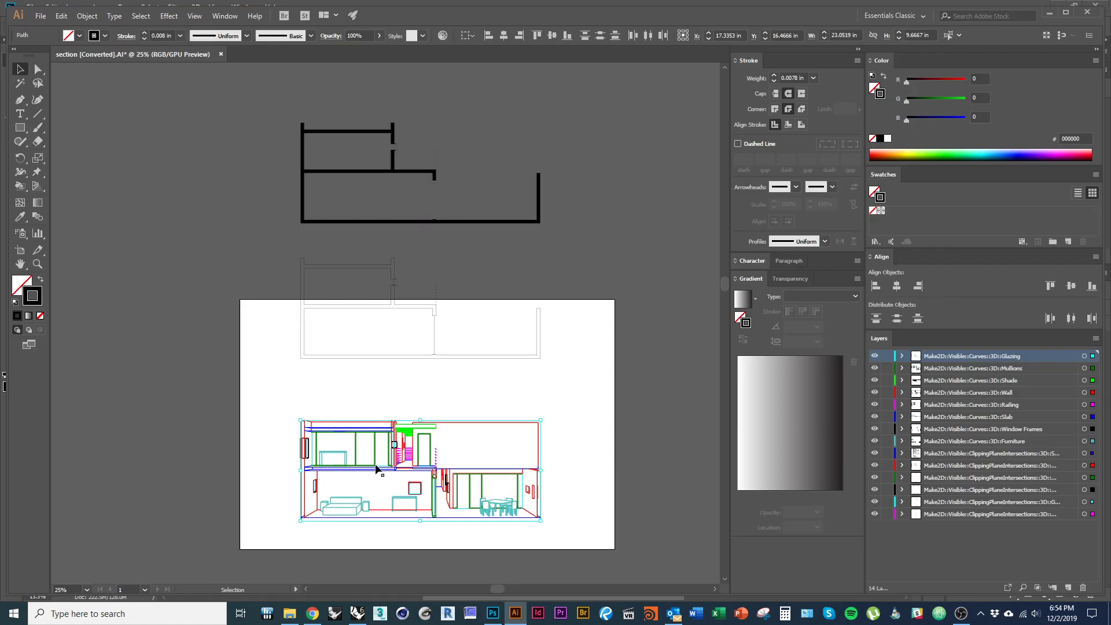
click(492, 612)
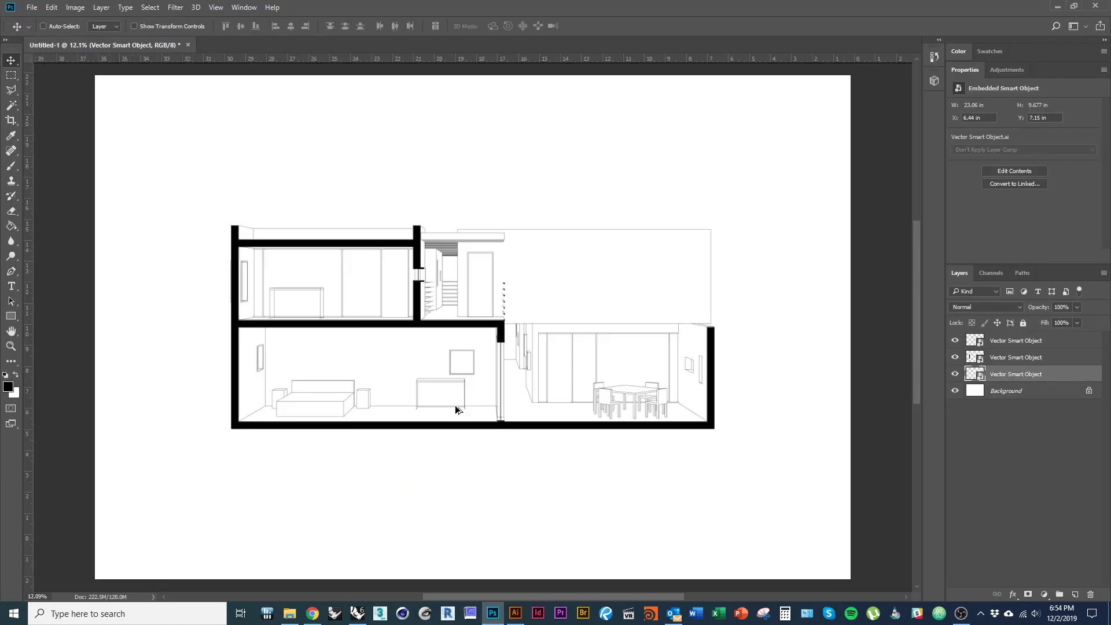
scroll(455, 417, down, 1)
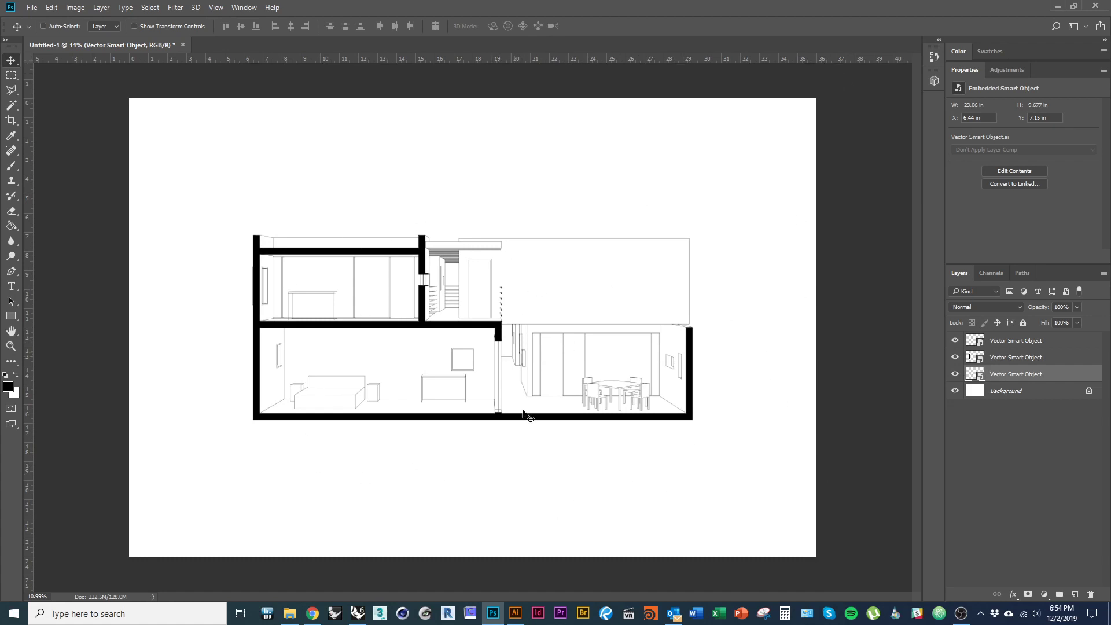
key(alt+Tab)
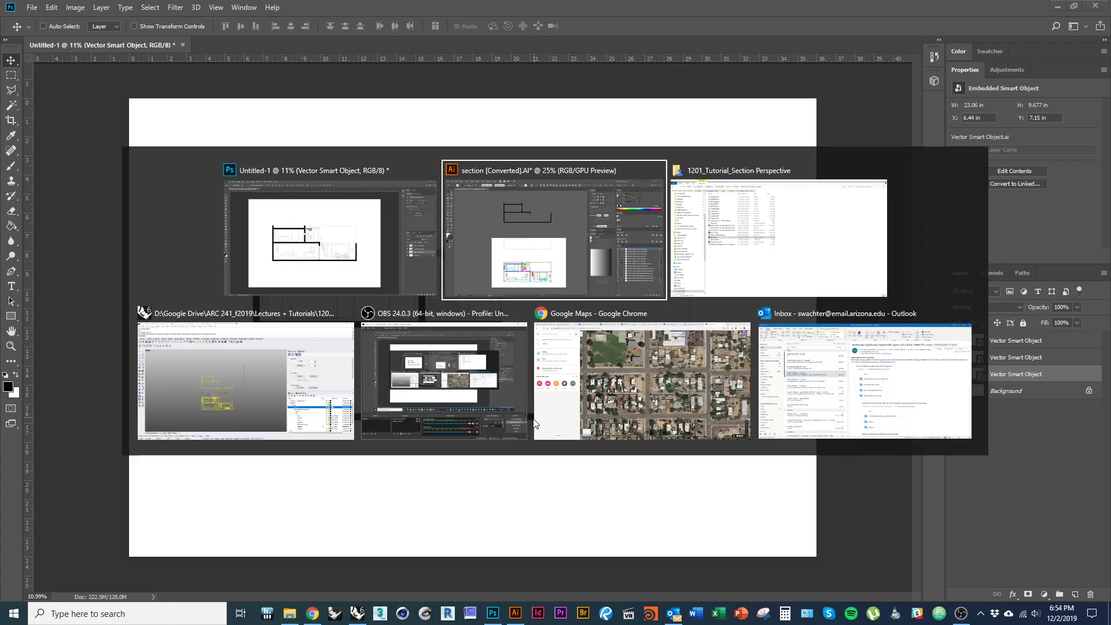
- Drop Section Perspective.png from File Explorer onto the canvas and move it up and right over the linework
click(780, 234)
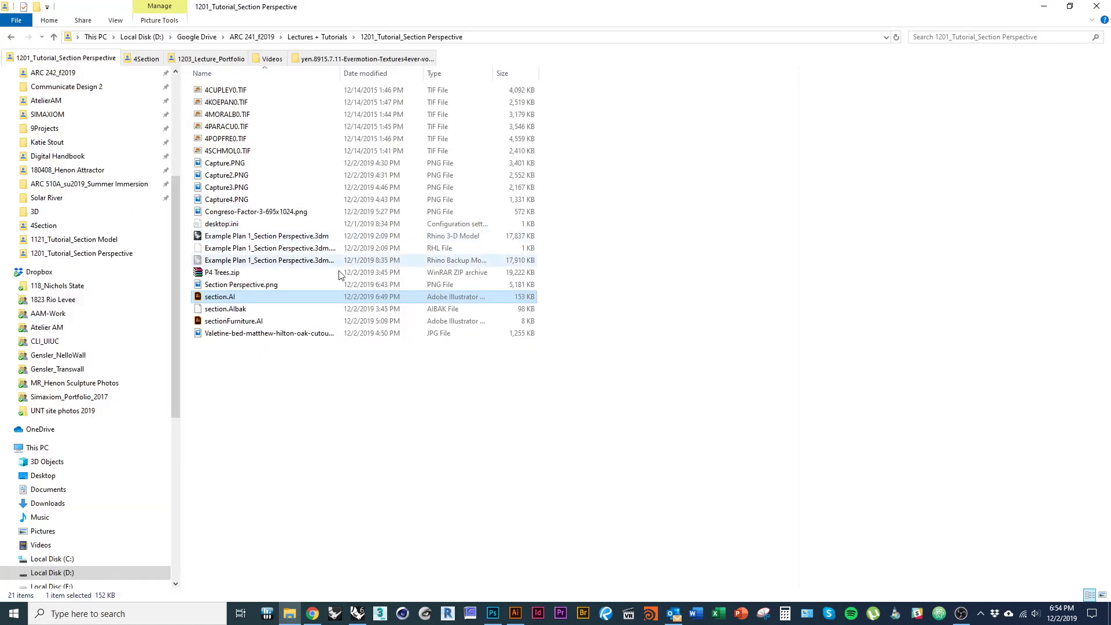
click(252, 286)
drag(257, 289, 466, 492)
drag(641, 505, 687, 310)
- Commit the render, move its layer below the linework, and hide the three linework layers
key(Return)
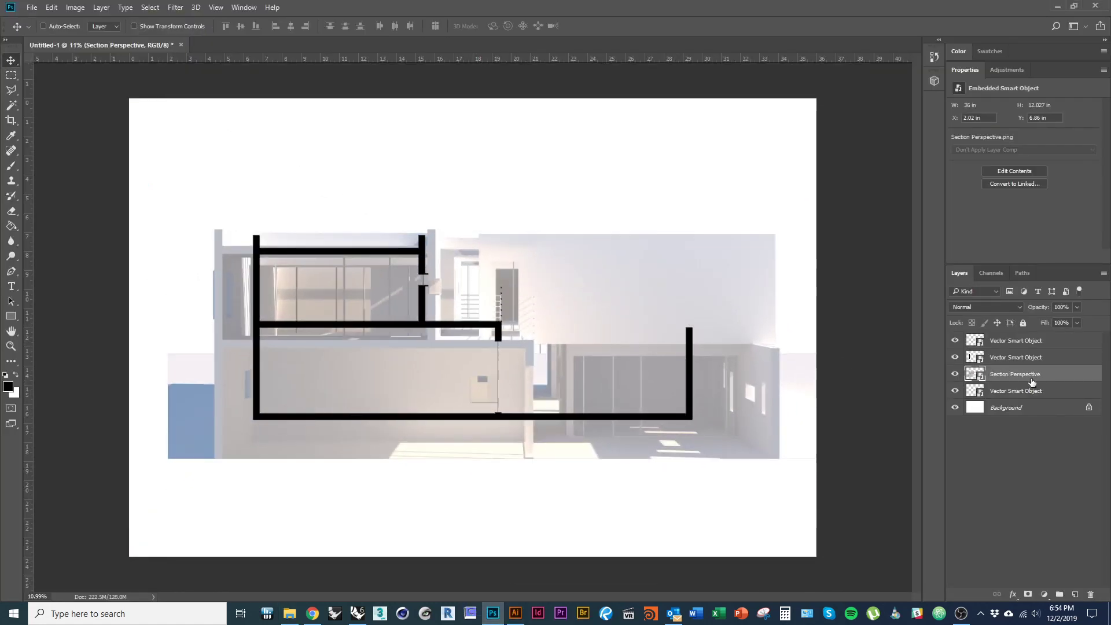
drag(1036, 376, 1056, 400)
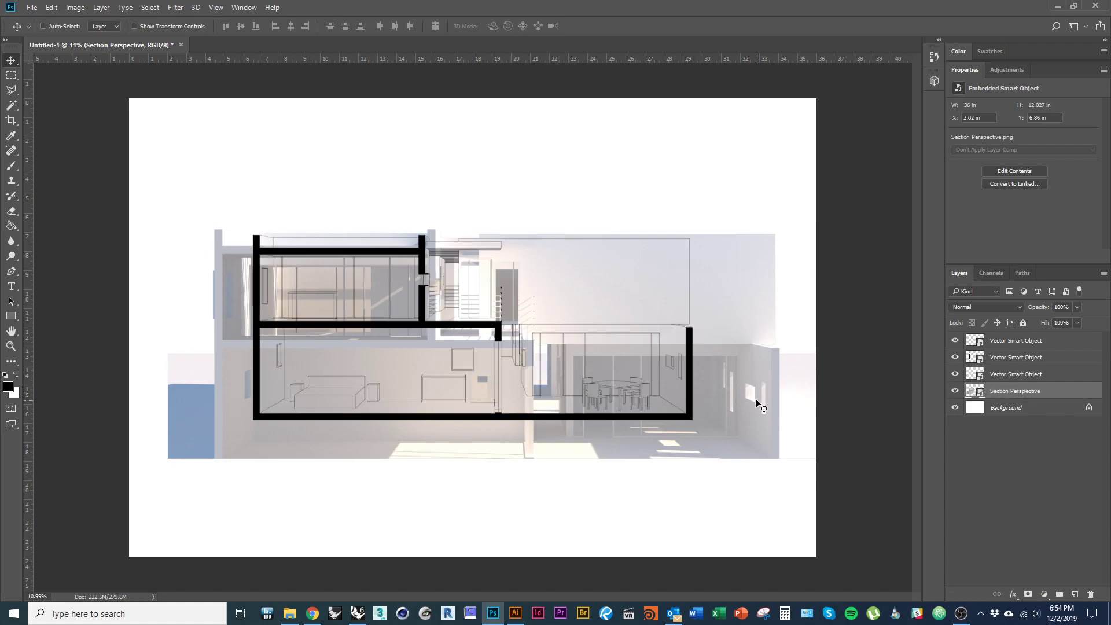
scroll(770, 372, up, 6)
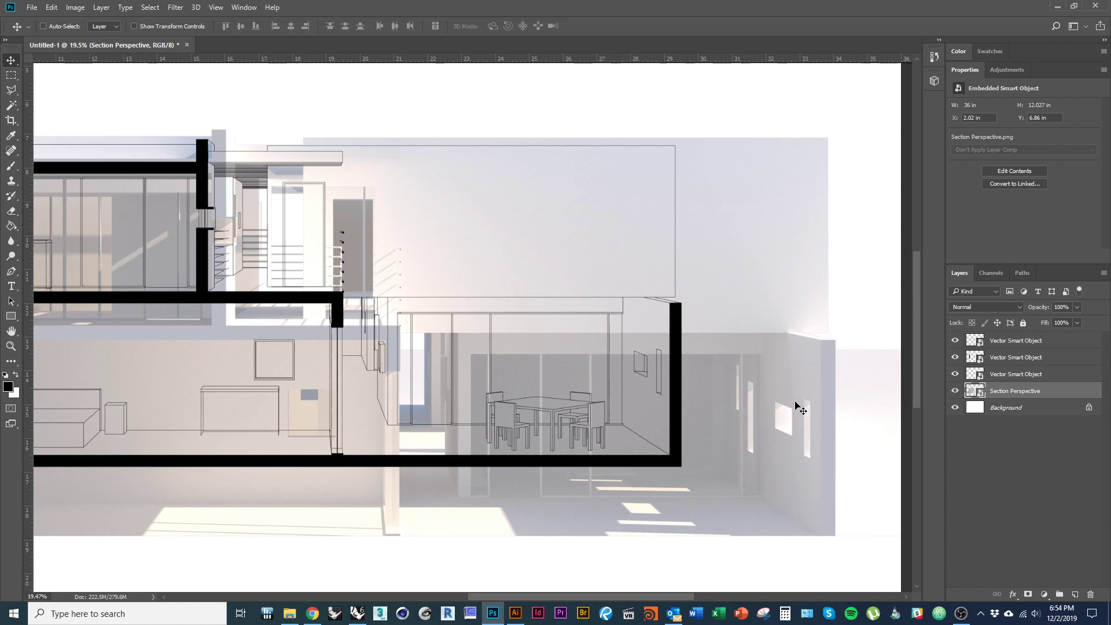
drag(801, 407, 416, 412)
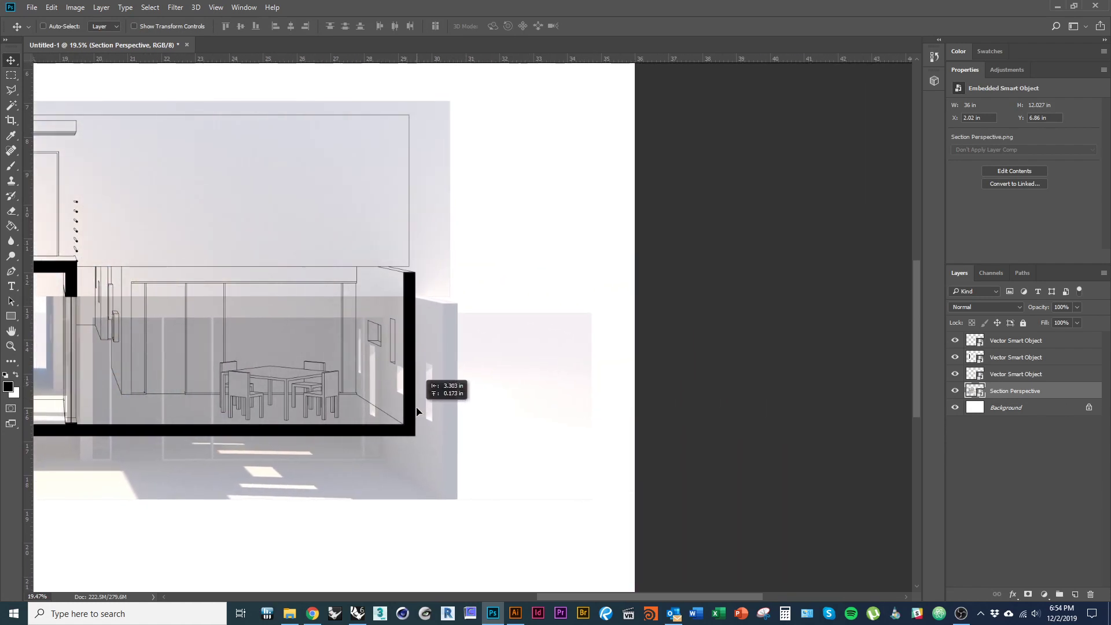
scroll(581, 535, up, 1)
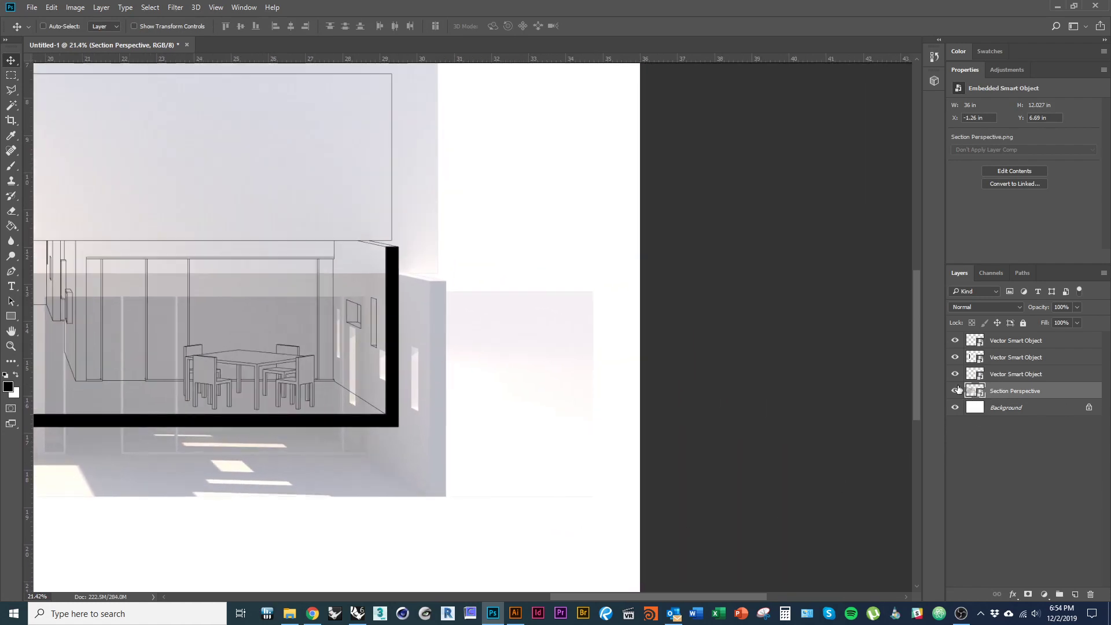
drag(955, 340, 955, 374)
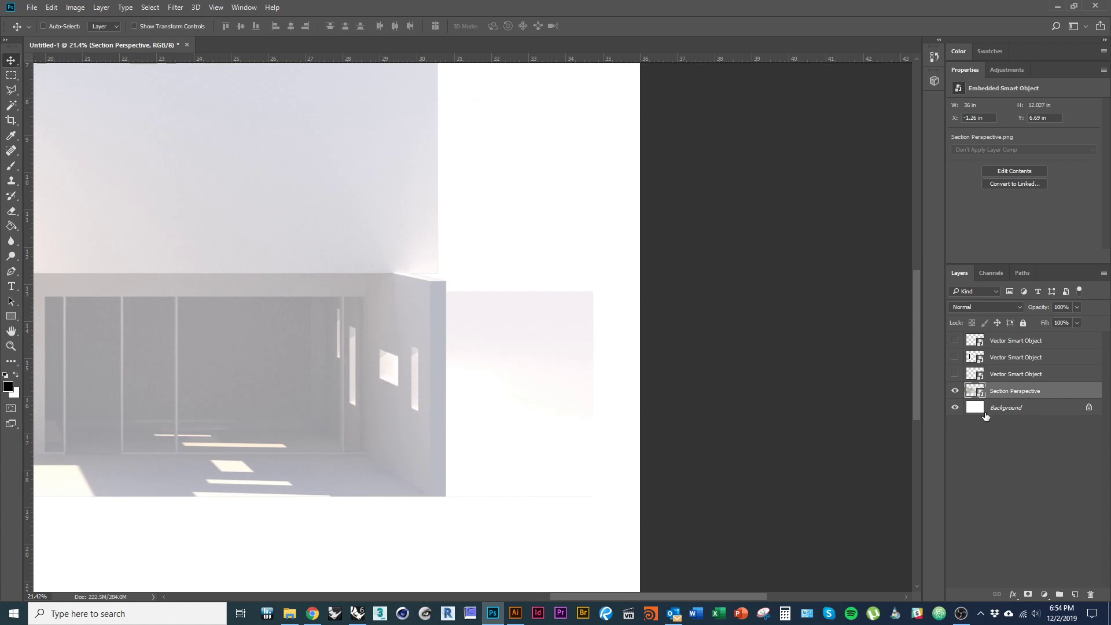
- Reposition the render to X −3.93 in, Y 6.29 in, then marquee the pale strip beside the garage
ctrl+click(976, 391)
scroll(543, 353, down, 2)
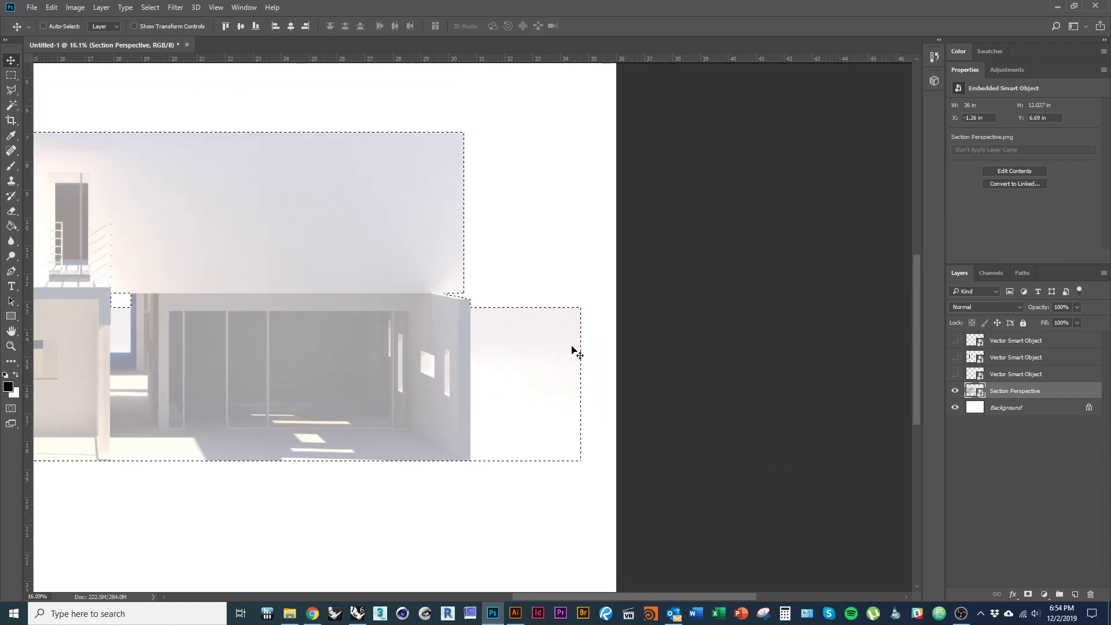
drag(549, 397, 97, 399)
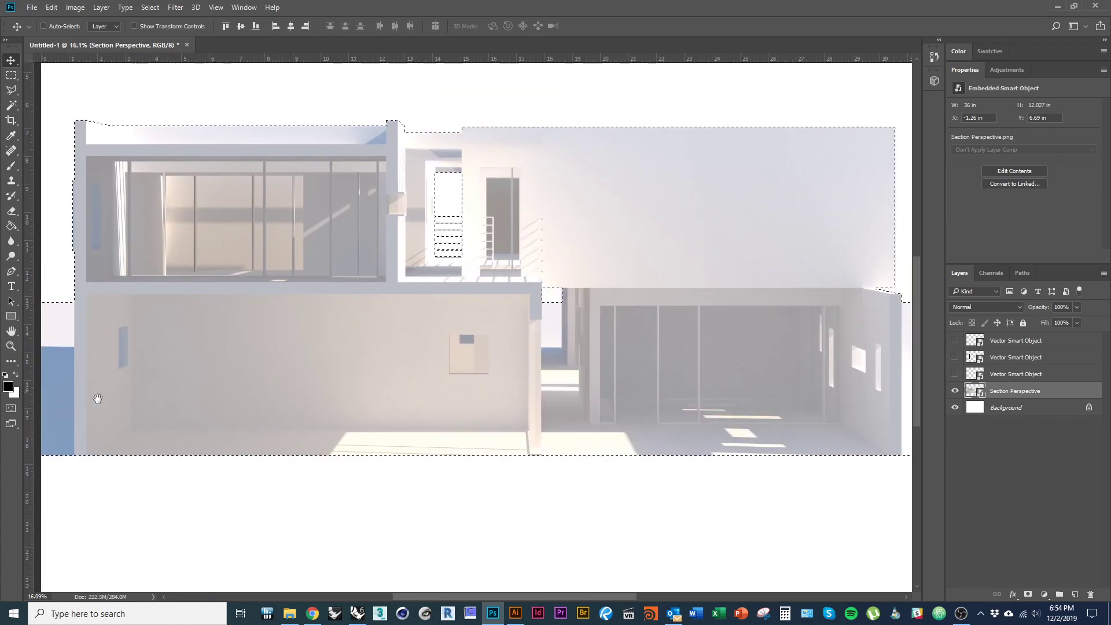
scroll(249, 392, down, 1)
key(ctrl+d)
drag(325, 402, 353, 398)
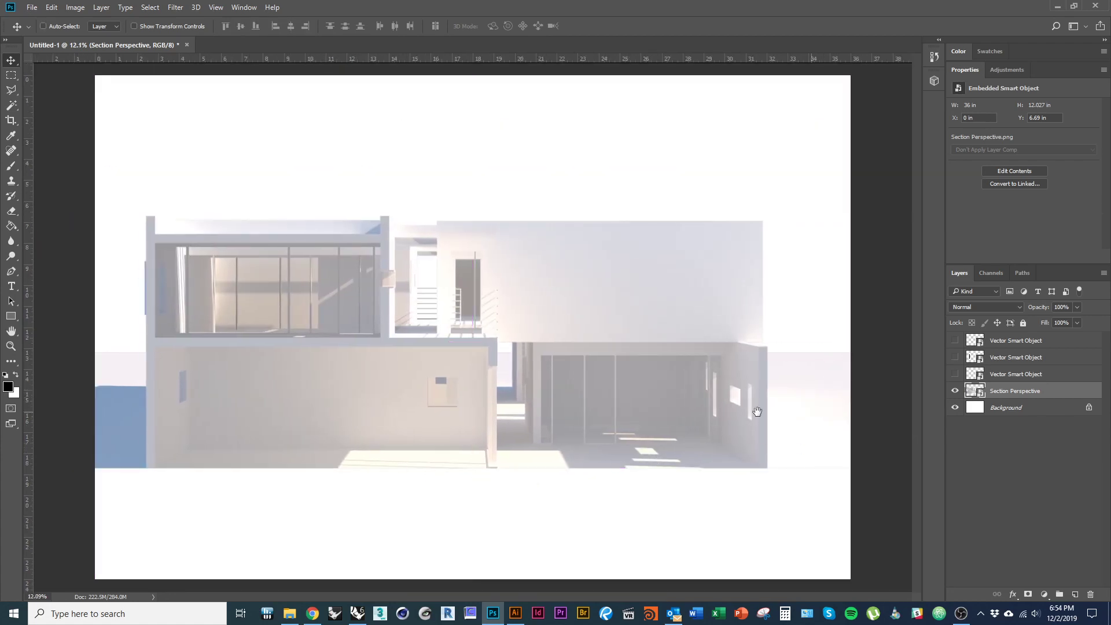
scroll(785, 380, up, 2)
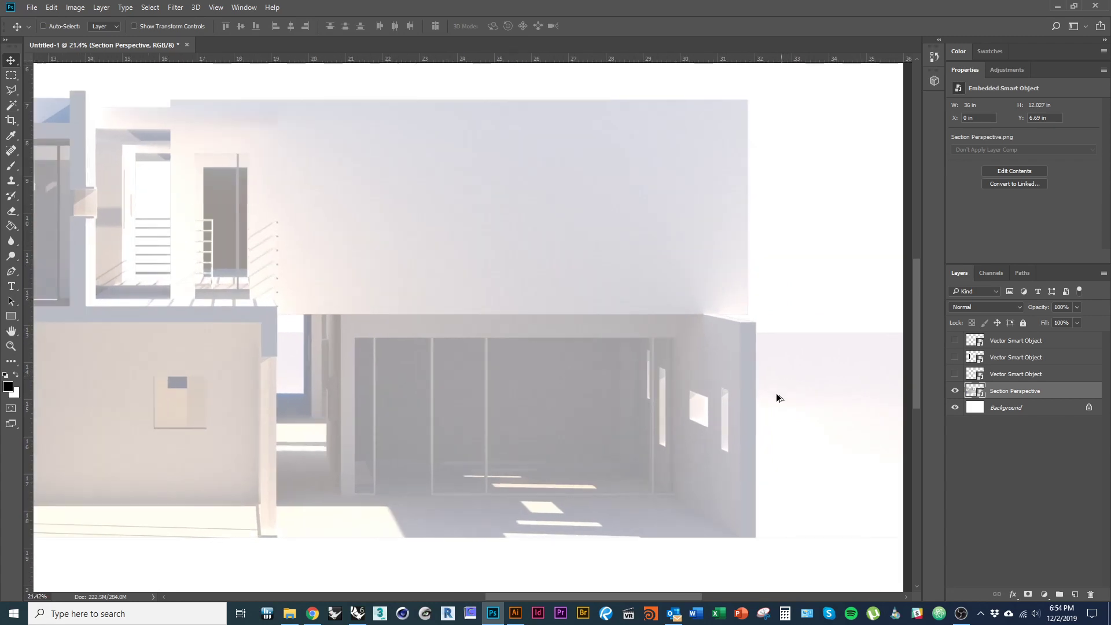
drag(776, 397, 411, 347)
scroll(578, 390, down, 2)
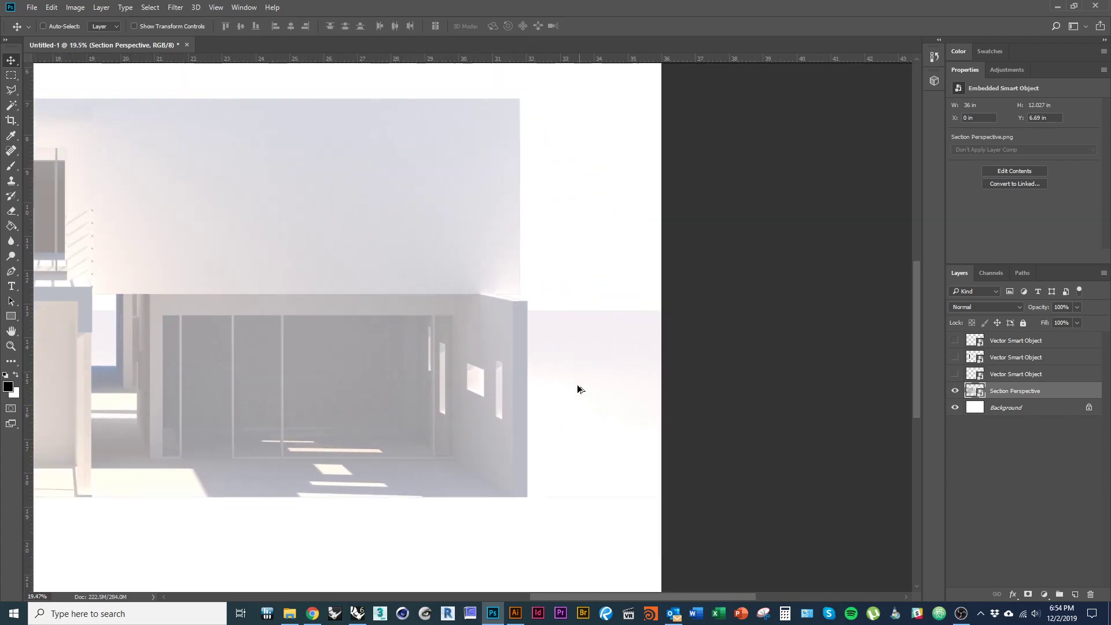
drag(472, 381, 352, 391)
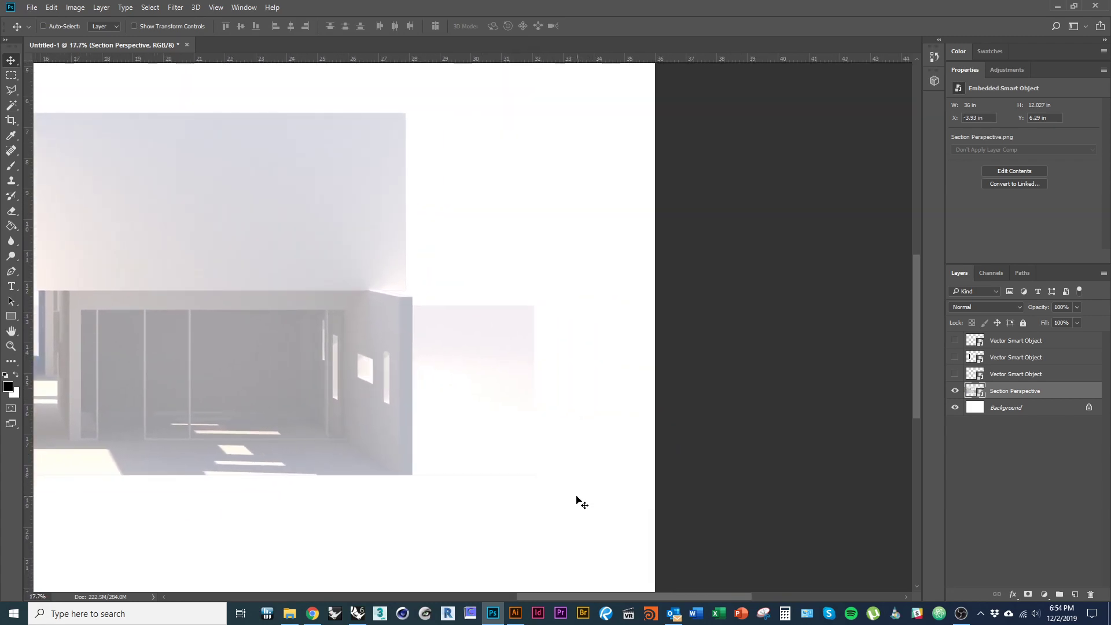
key(m)
drag(599, 516, 413, 295)
- Rasterize the Section Perspective layer and erase the pale block right of the garage
click(486, 386)
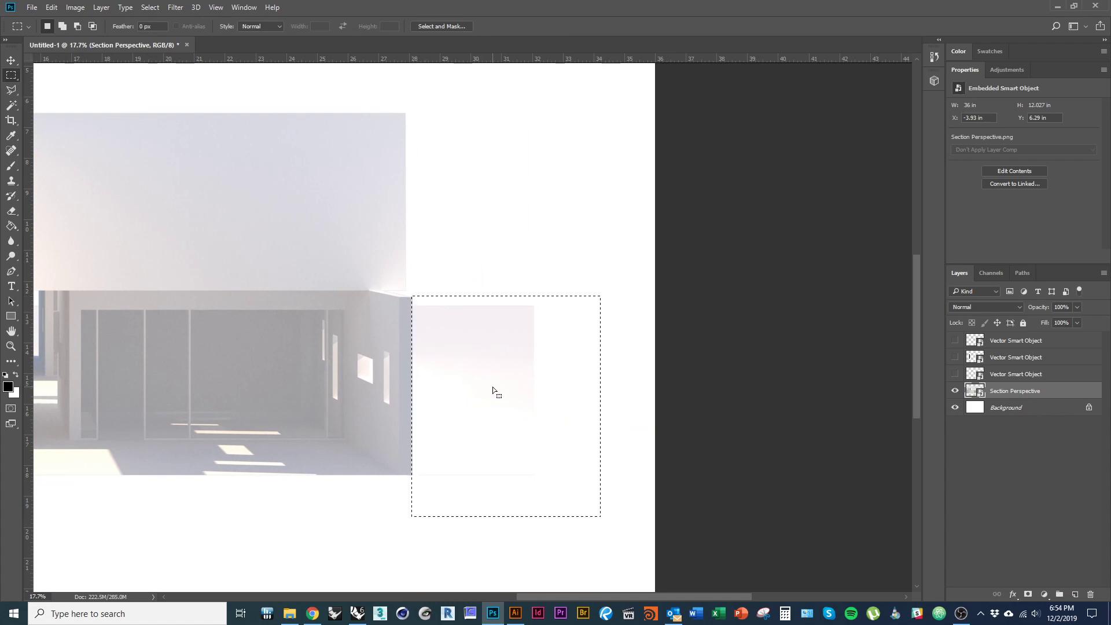
key(Delete)
click(544, 231)
click(573, 409)
drag(575, 517, 432, 305)
click(562, 374)
right_click(1016, 397)
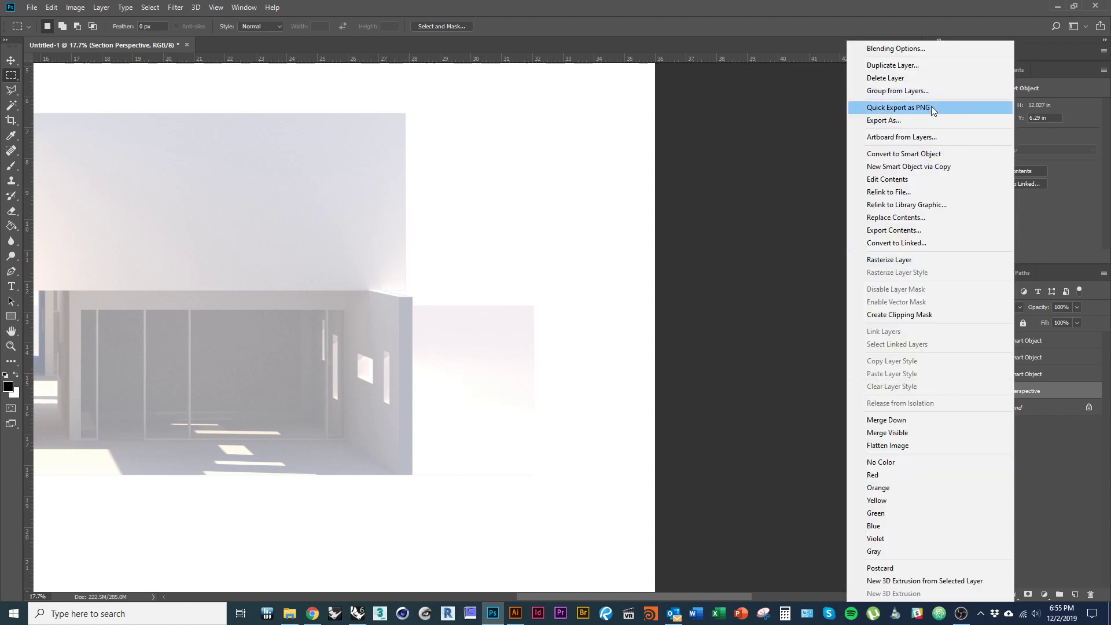
click(911, 261)
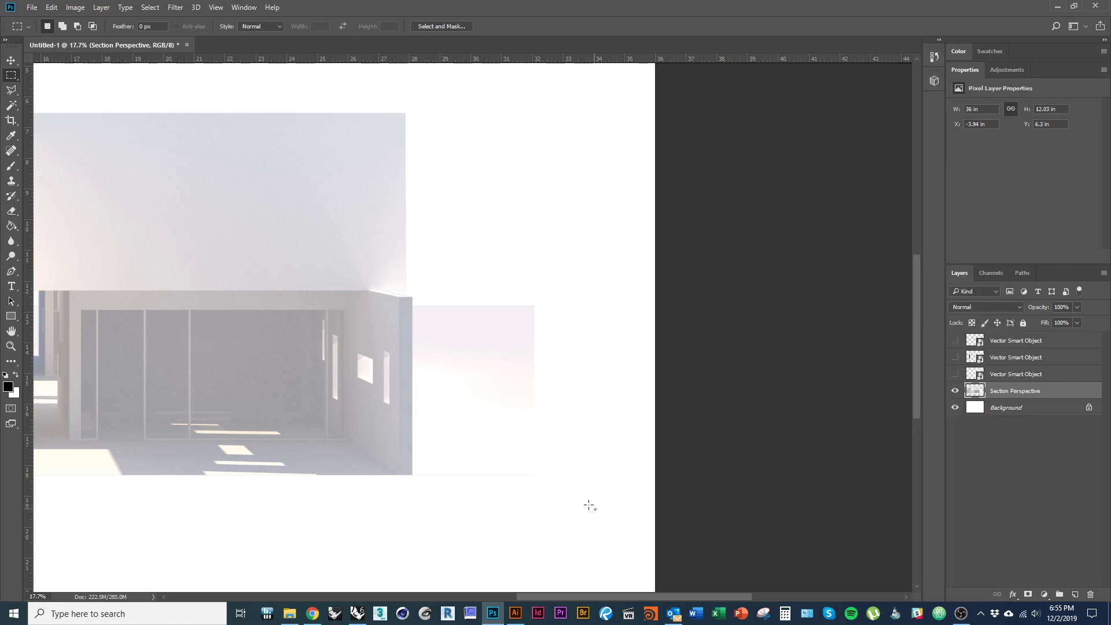
drag(596, 509, 412, 290)
key(Delete)
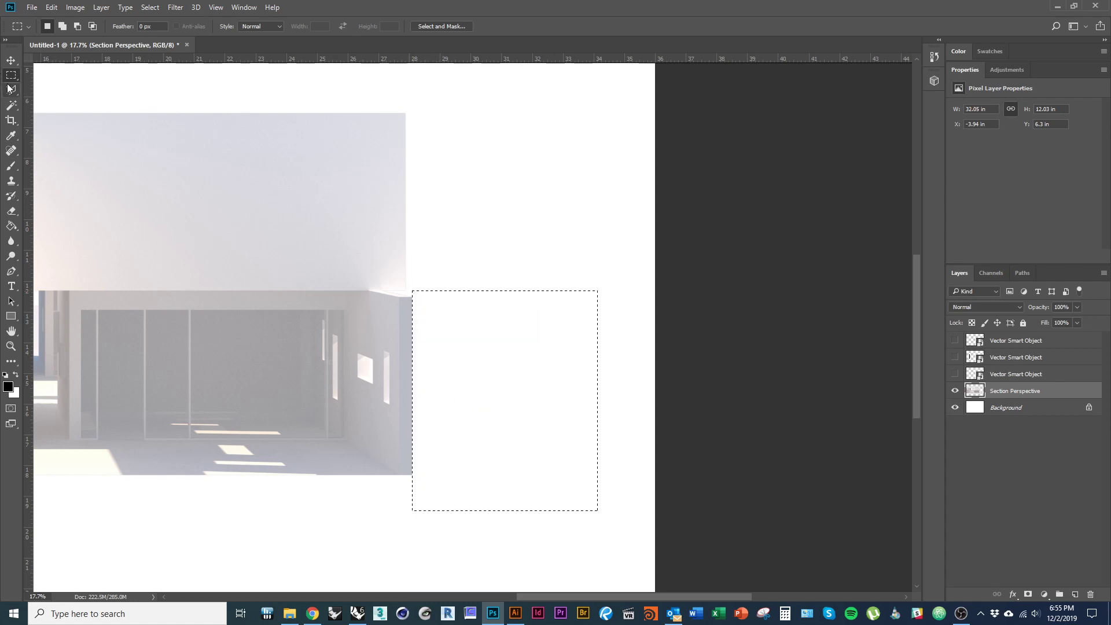
- Shift the rendered section about 2 in to the right
drag(247, 392, 713, 401)
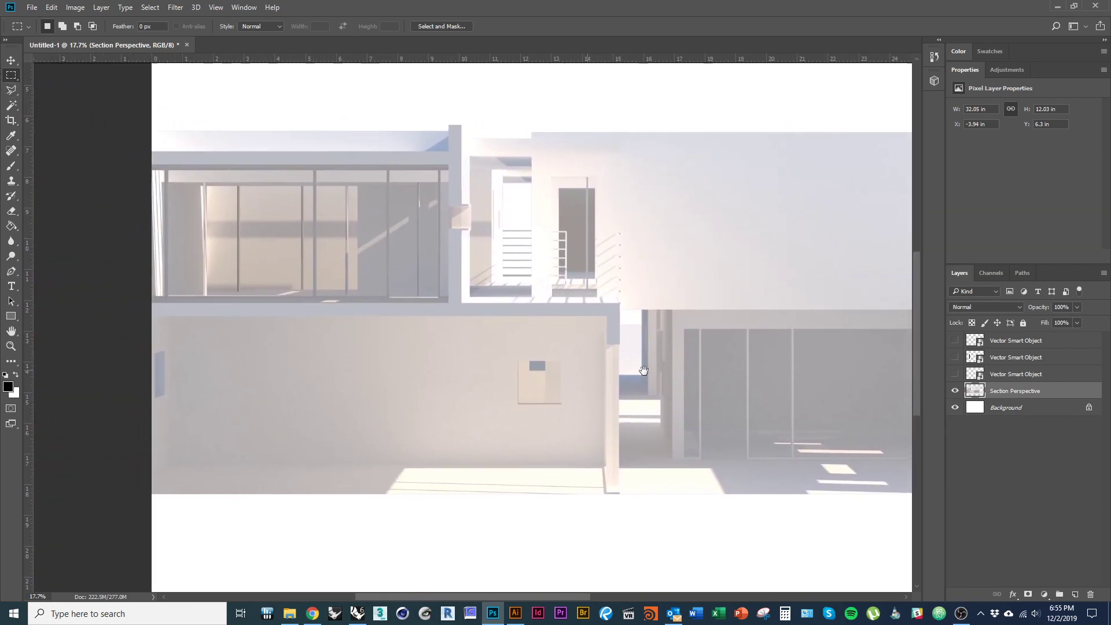
key(v)
scroll(241, 401, down, 3)
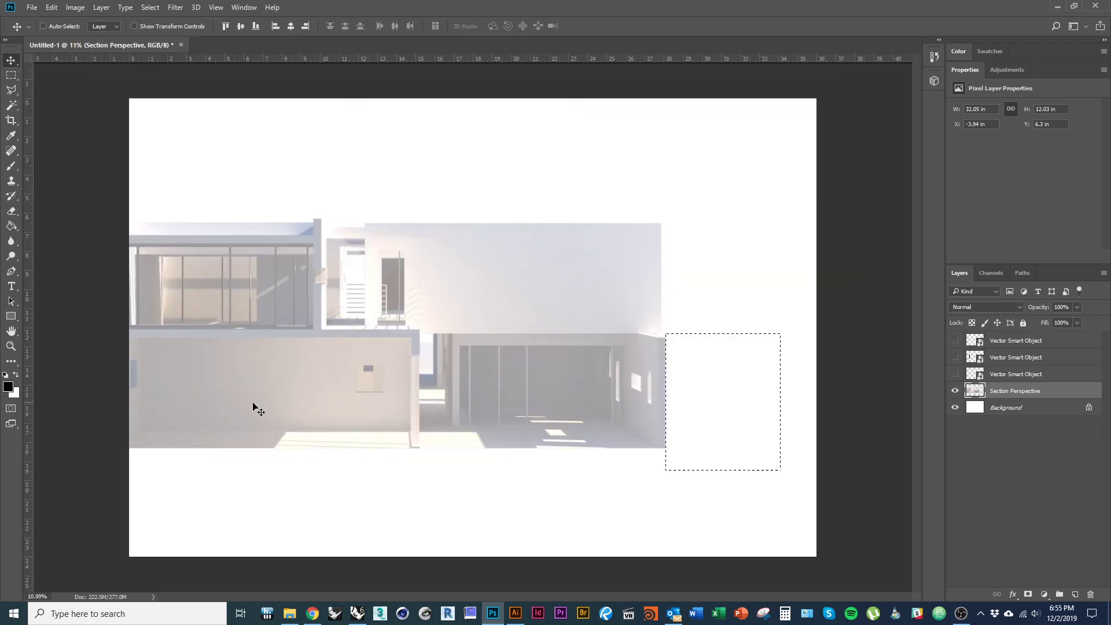
key(ctrl+d)
drag(363, 423, 440, 387)
scroll(272, 359, up, 3)
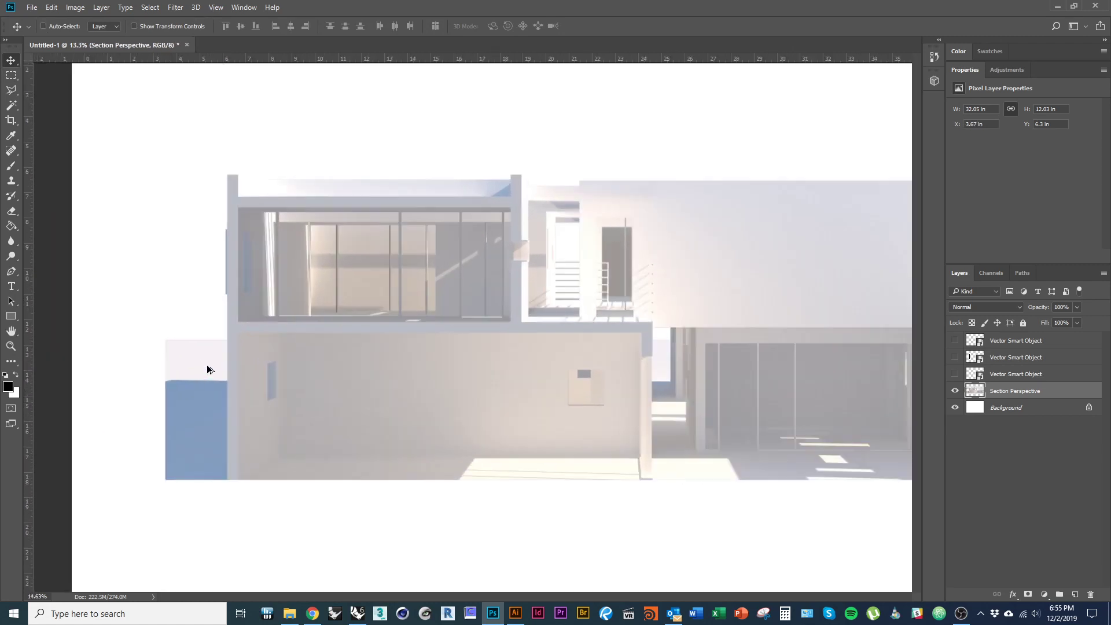
- Erase the blue and pink strip at the render's left edge and show the three linework layers again
key(m)
drag(105, 301, 232, 553)
key(Delete)
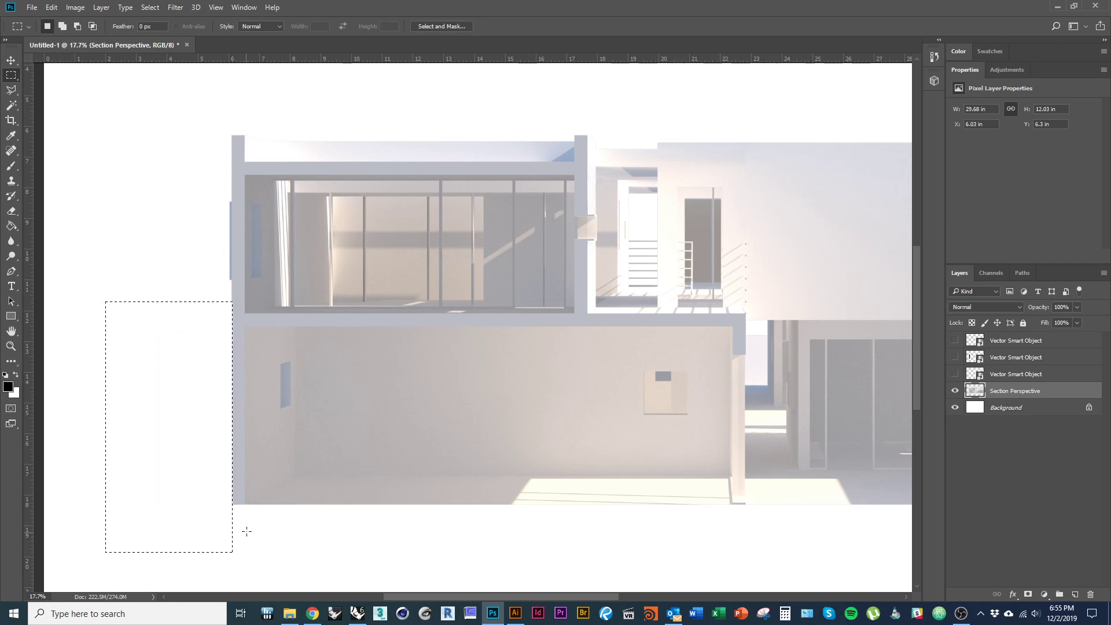
scroll(250, 510, down, 4)
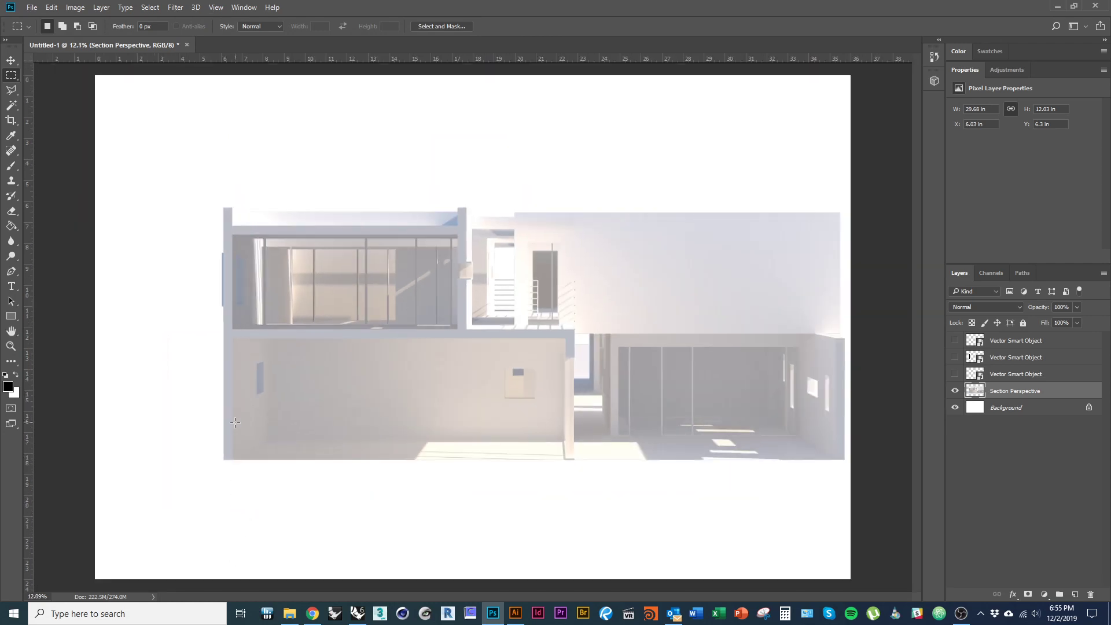
key(v)
drag(956, 375, 955, 340)
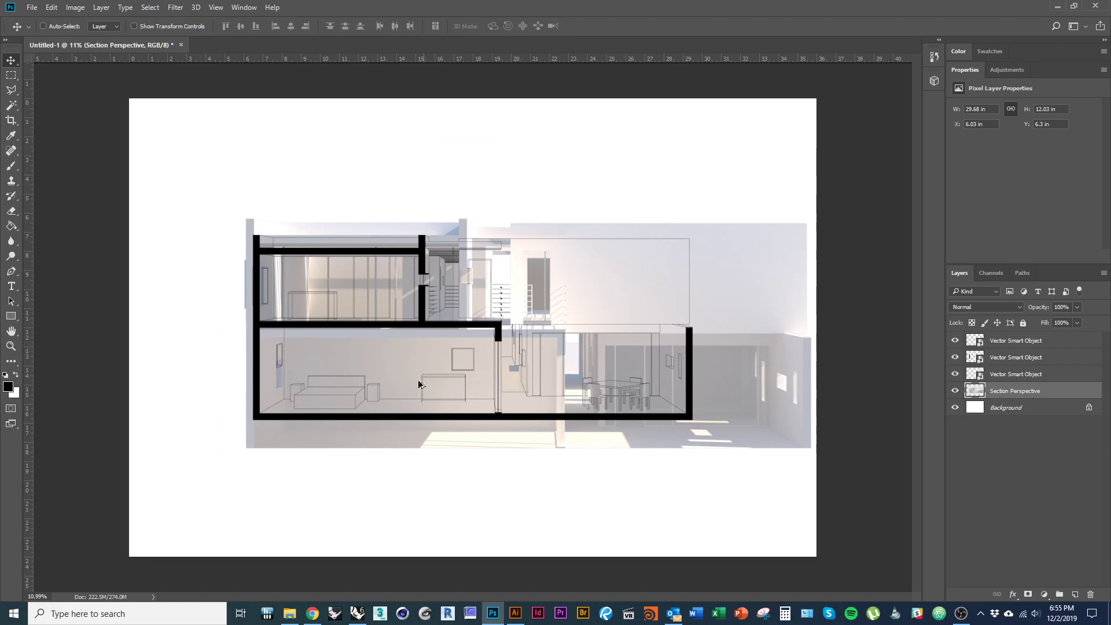
- Free-transform the rendered section and move it down-right toward the linework
scroll(551, 406, up, 1)
scroll(541, 408, up, 1)
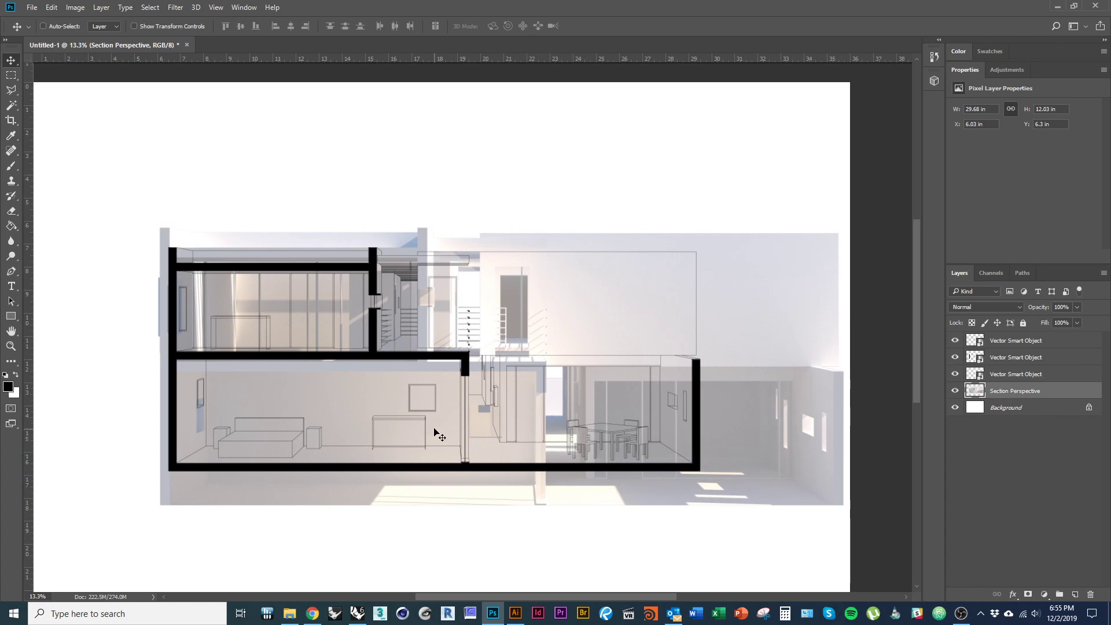
key(ctrl+t)
scroll(173, 239, up, 6)
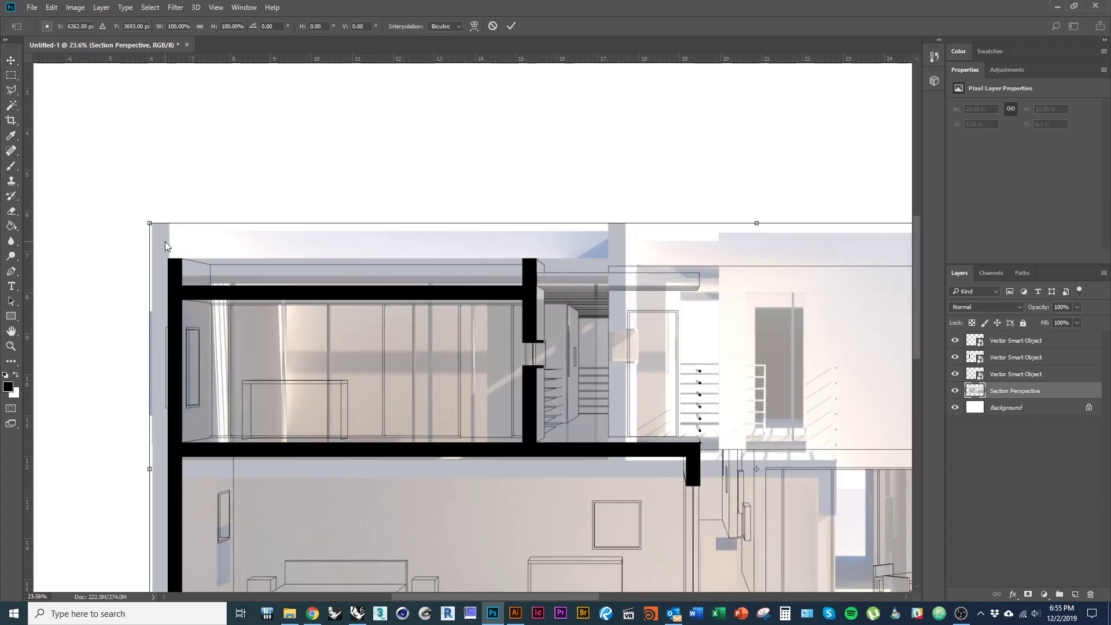
drag(175, 242, 184, 278)
scroll(137, 264, down, 1)
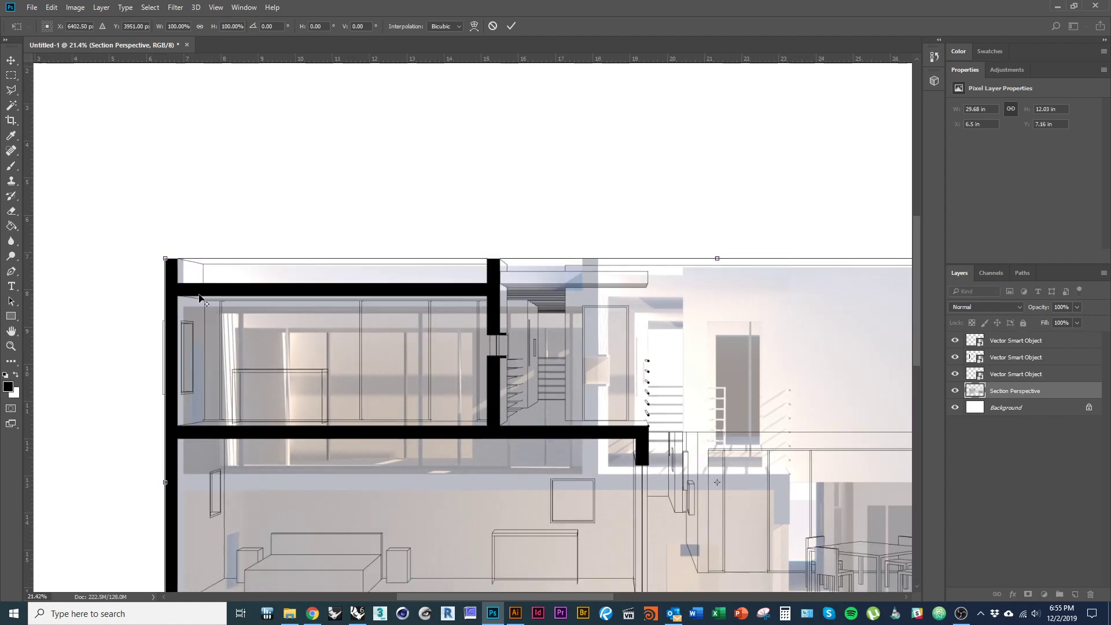
- Scale the render to about 77.7% and nudge it down to match the poché corner
drag(578, 394, 207, 314)
drag(541, 396, 304, 253)
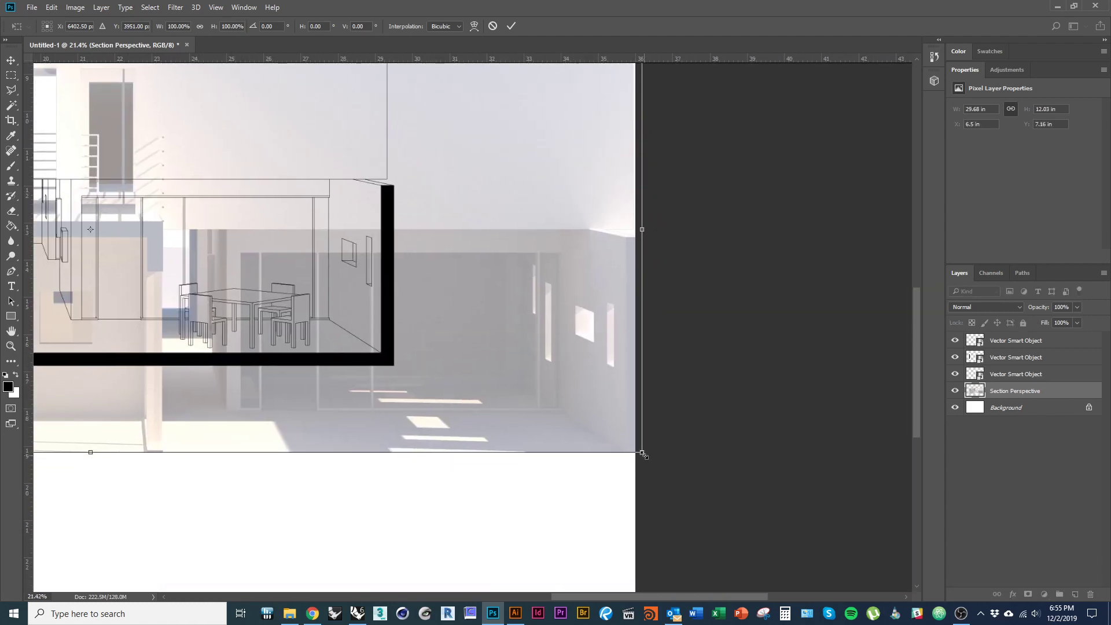
drag(643, 453, 565, 513)
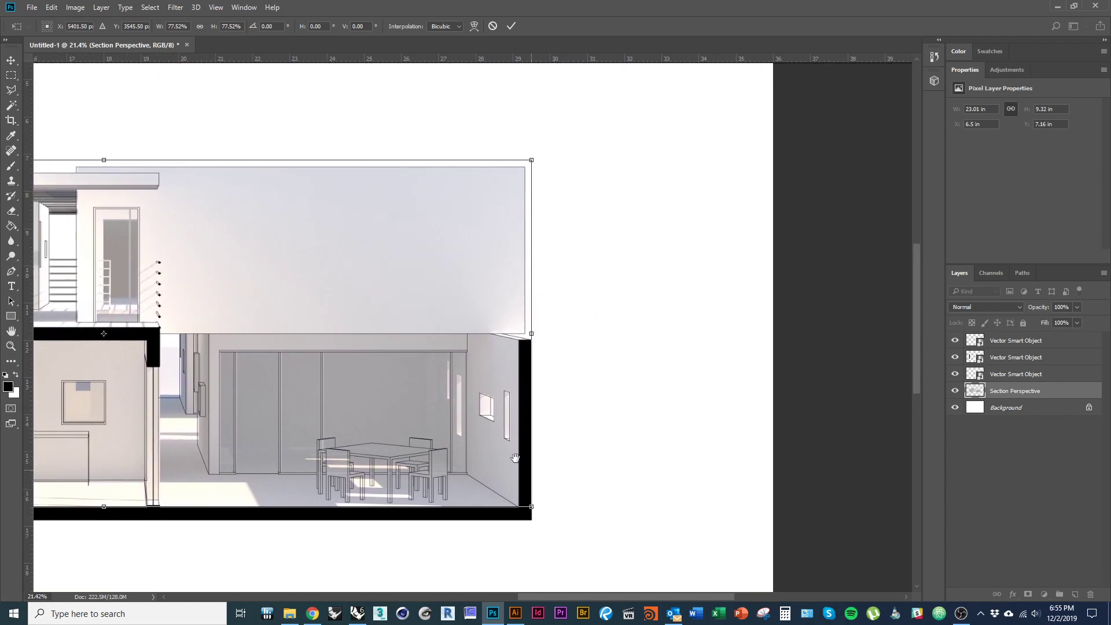
drag(353, 366, 746, 442)
scroll(392, 355, up, 5)
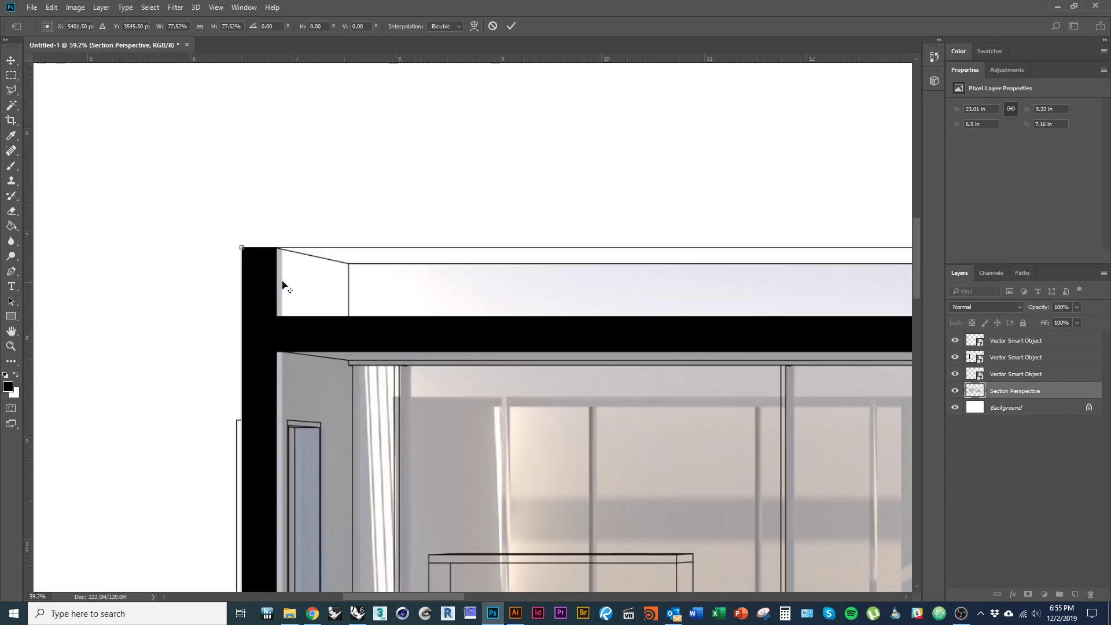
drag(240, 244, 235, 243)
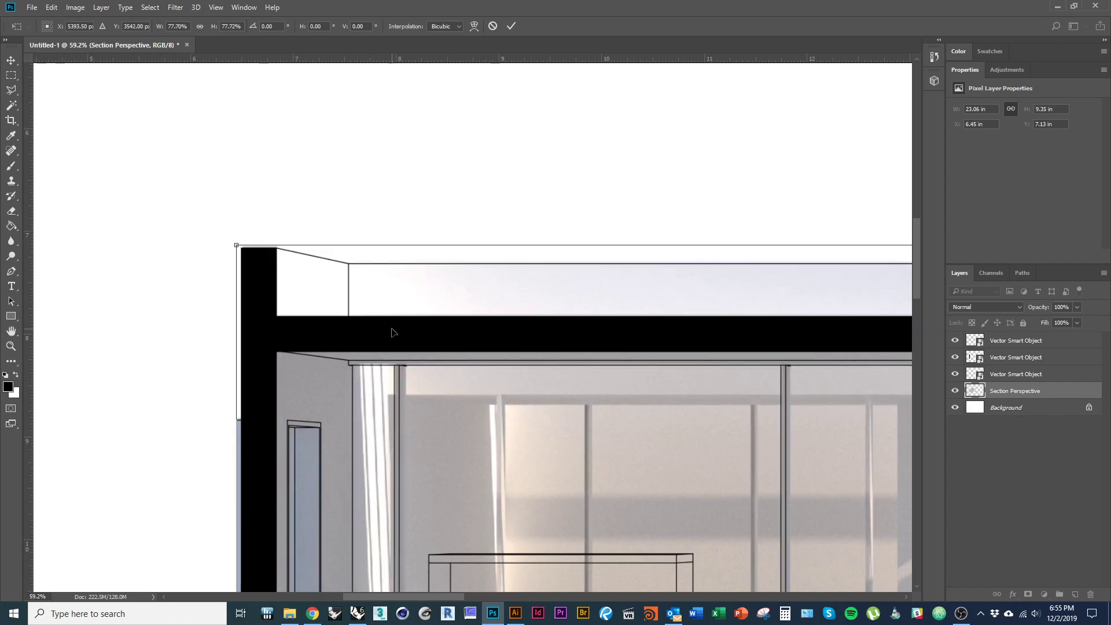
key(Down)
key(Down)
key(Down)
key(Return)
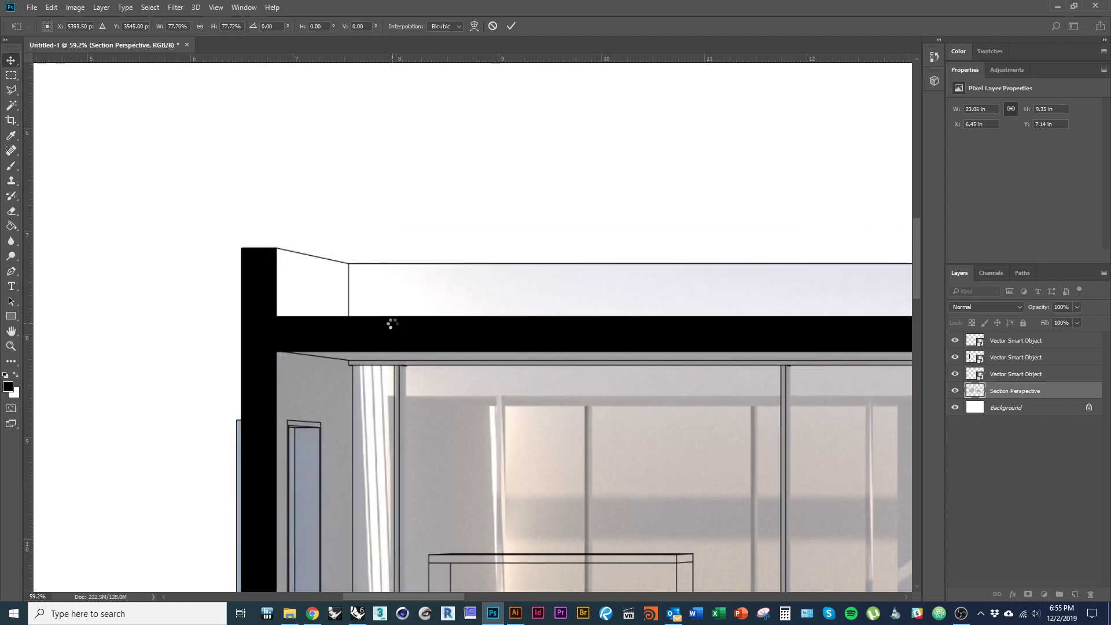
scroll(248, 347, down, 6)
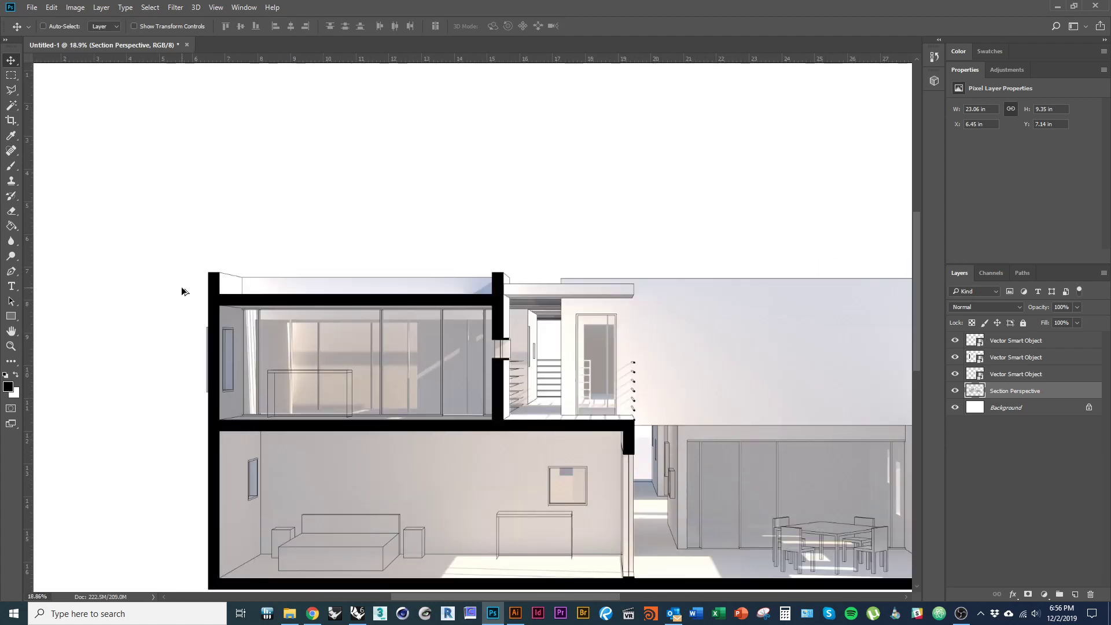
- Hide the three Vector Smart Object linework layers, leaving only the scaled render visible
scroll(452, 425, up, 2)
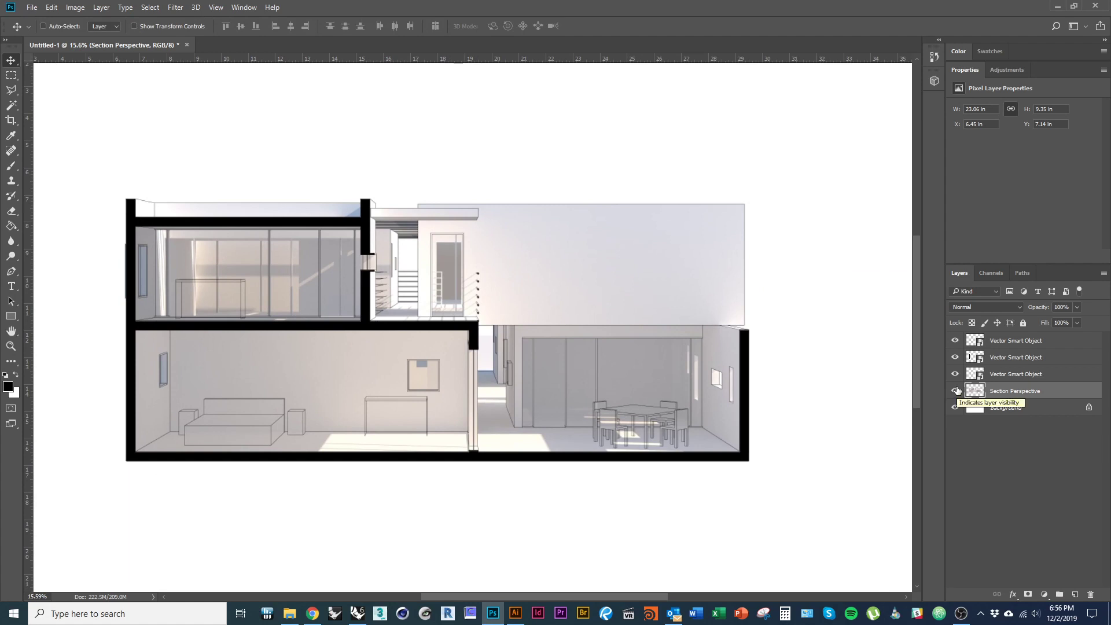
drag(956, 374, 955, 340)
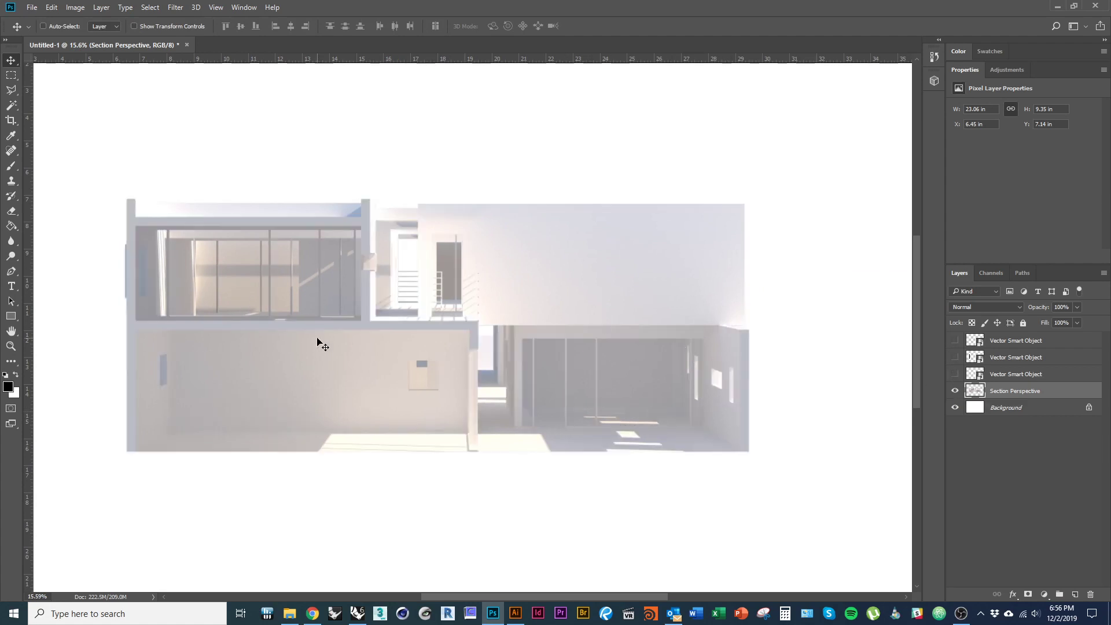
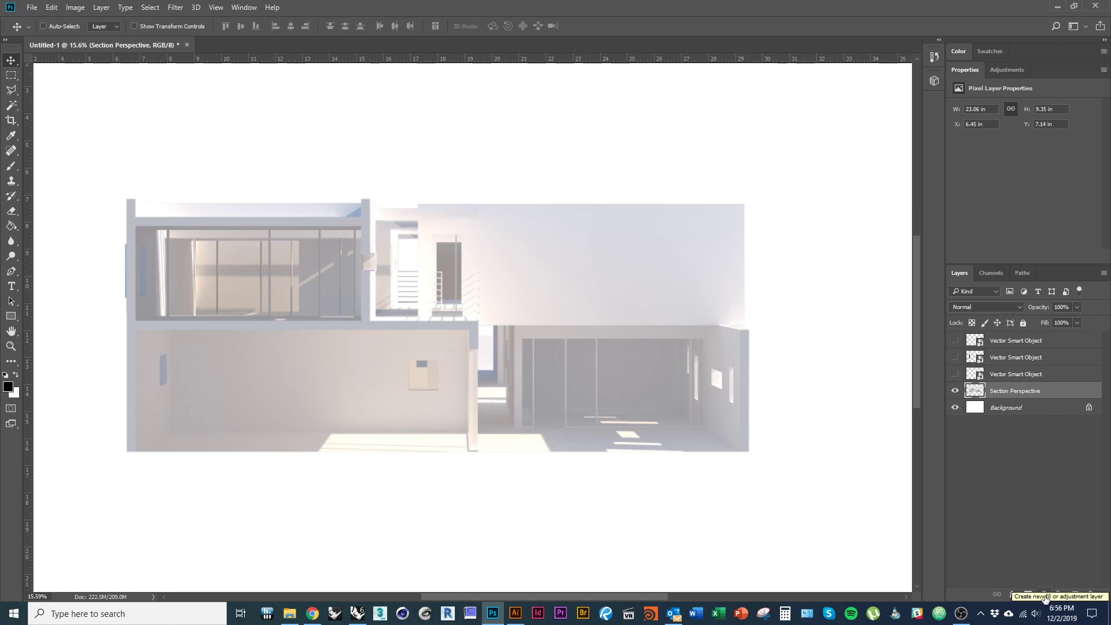
- Add a Black & White adjustment layer above the Section Perspective render to make it grayscale
click(1046, 596)
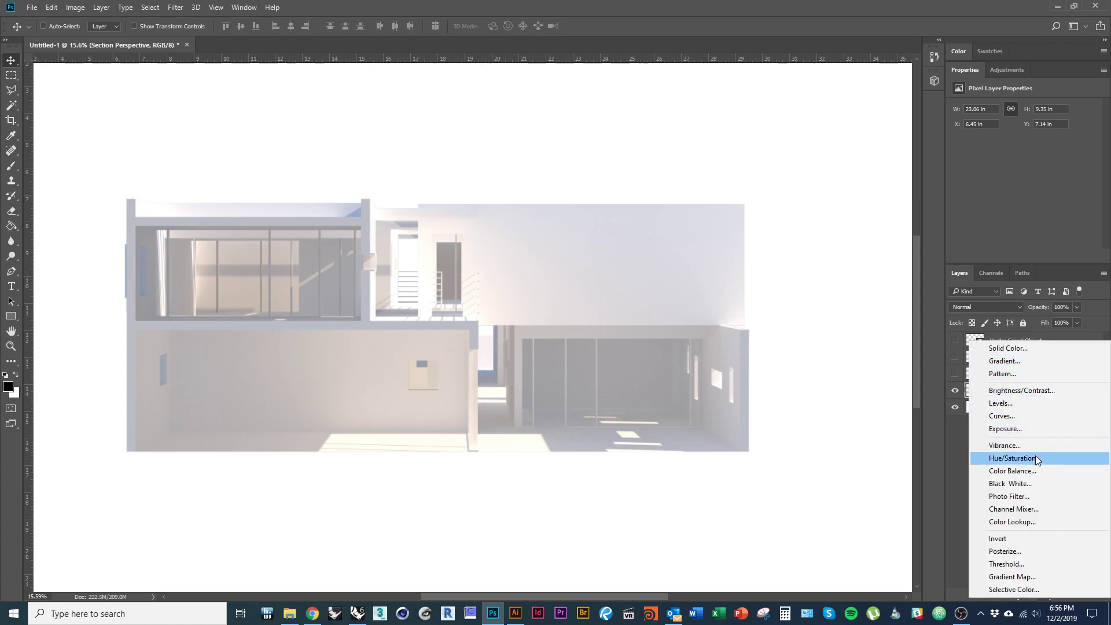
click(1037, 484)
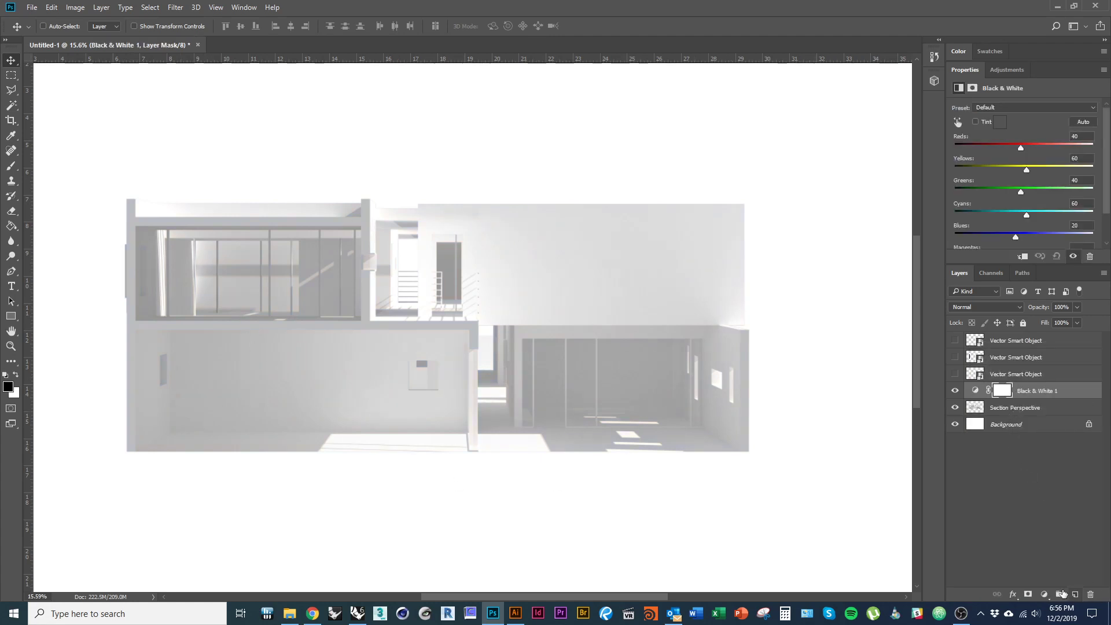
click(1045, 595)
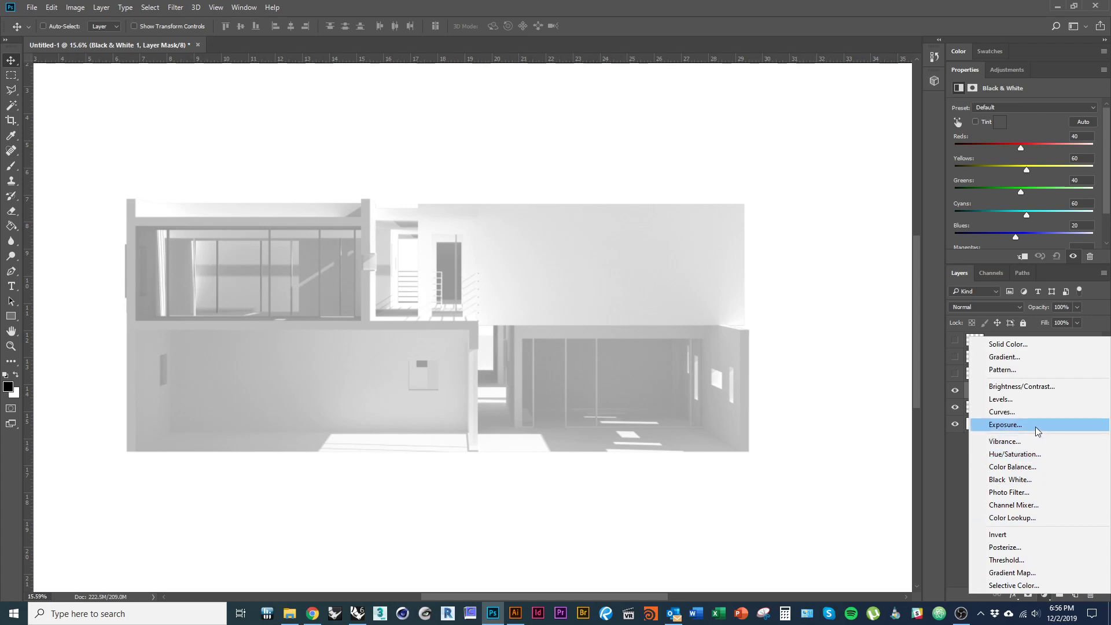
- Add an Exposure adjustment with exposure +0.61 and offset -0.4417
click(1018, 426)
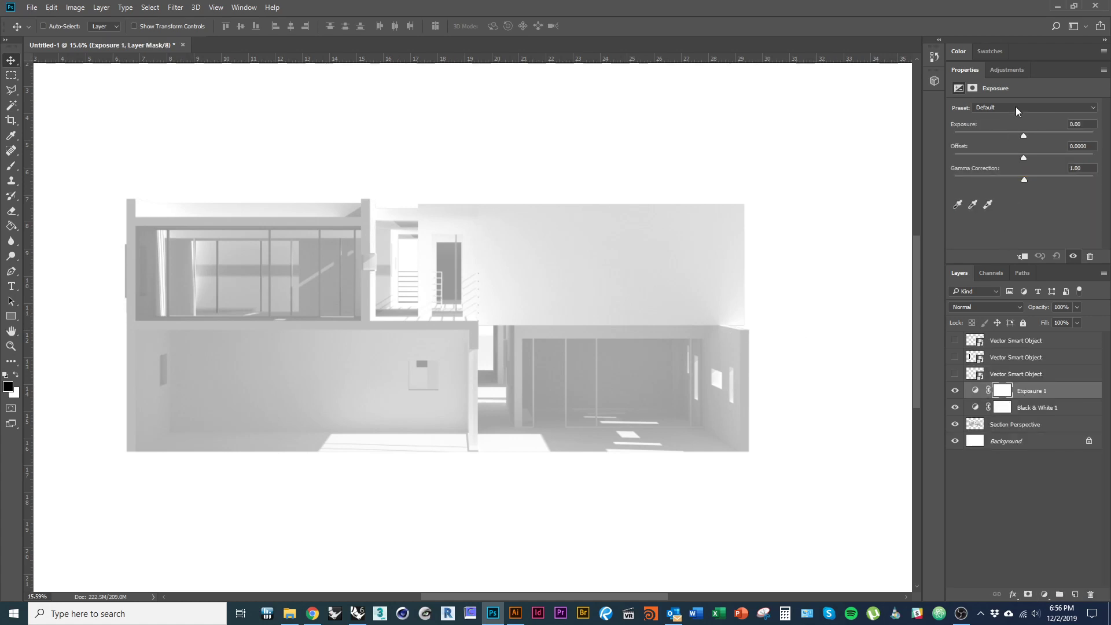
drag(1025, 135, 979, 156)
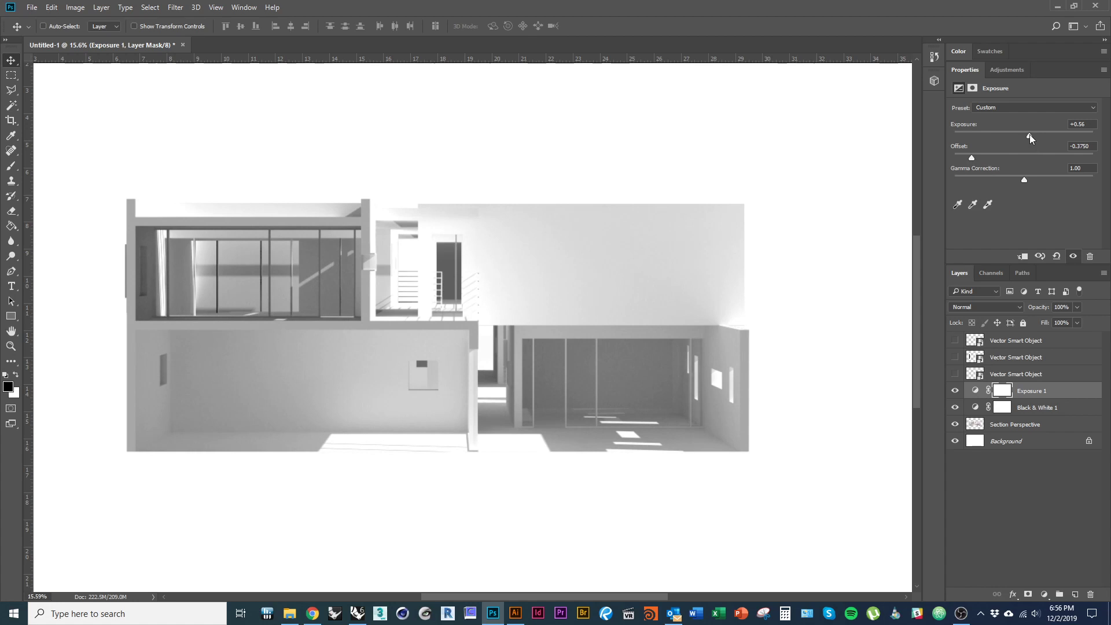
drag(1030, 134, 1029, 133)
drag(974, 160, 962, 157)
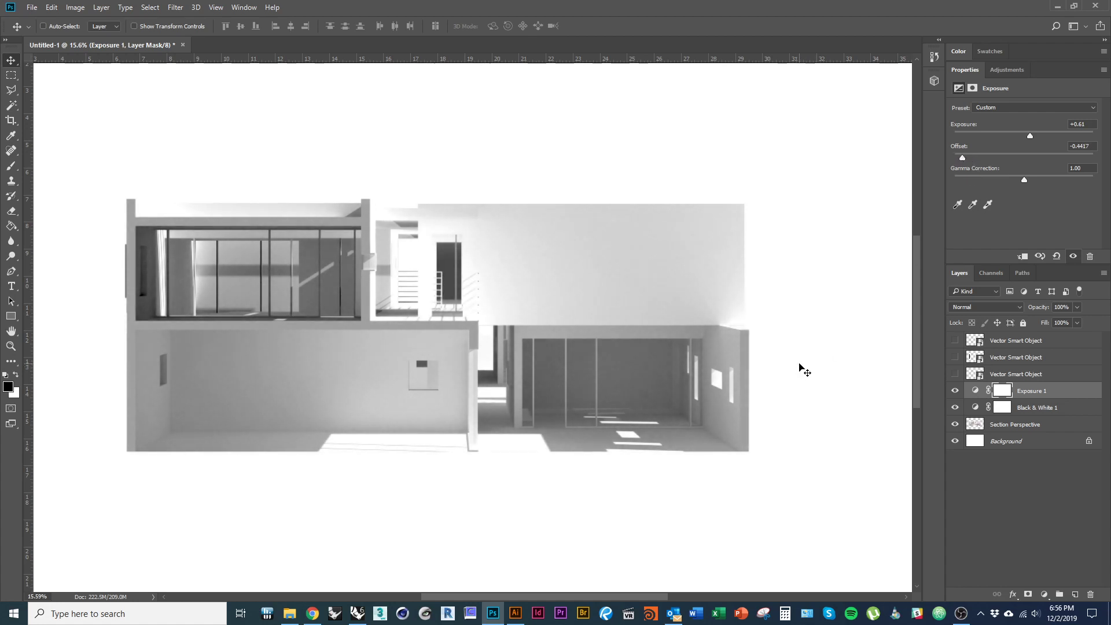
scroll(407, 317, up, 4)
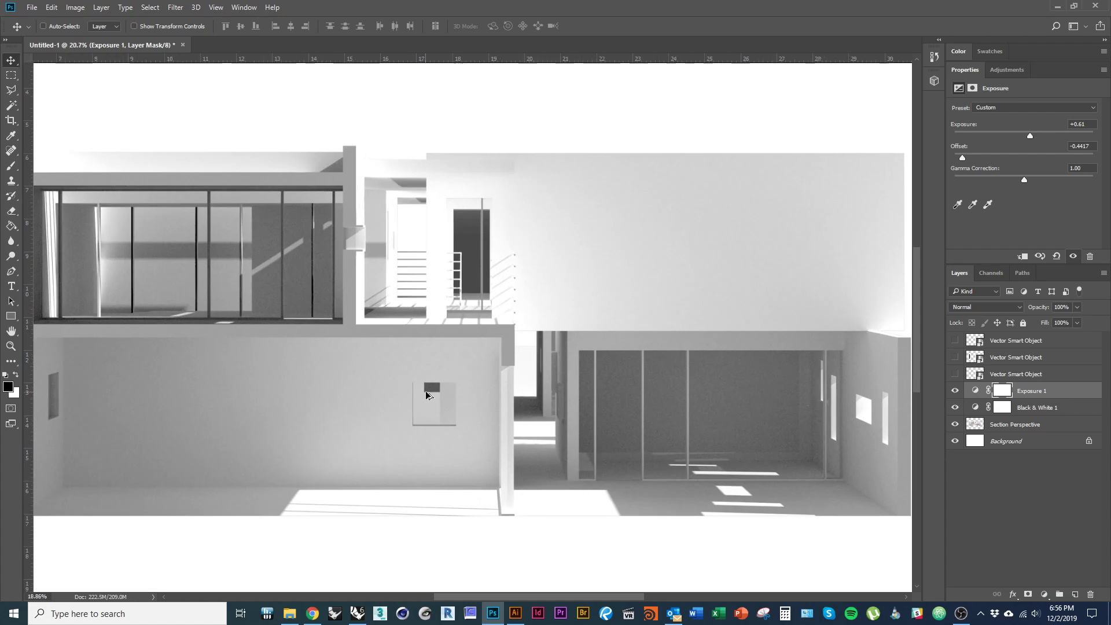
scroll(435, 404, down, 4)
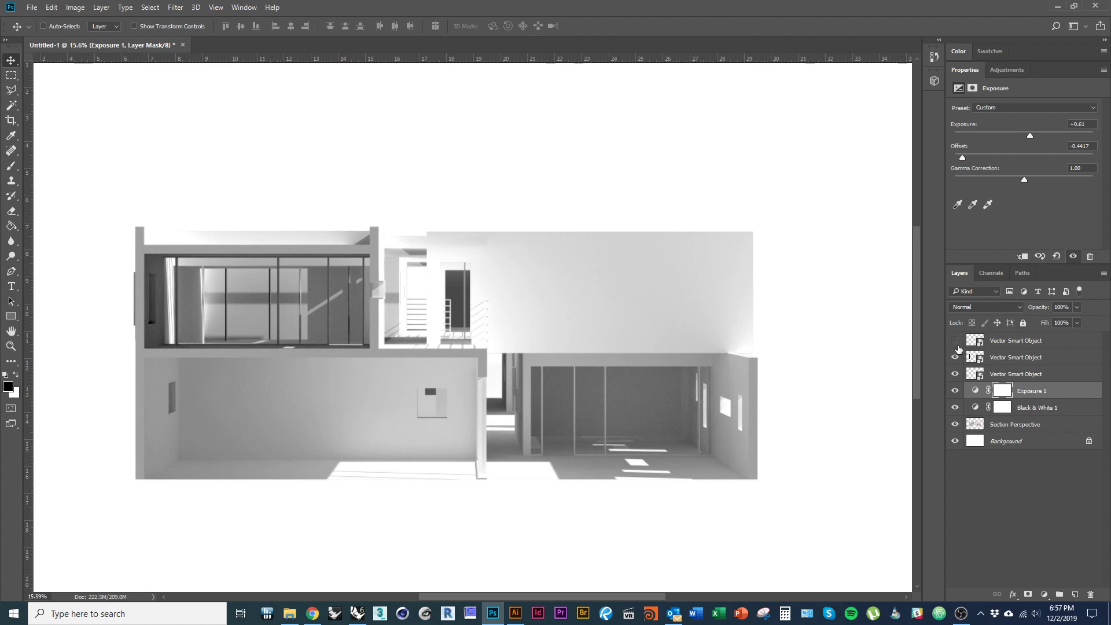
- Show only the third Vector Smart Object linework layer, keeping the other two hidden
drag(955, 373, 956, 340)
scroll(461, 376, up, 4)
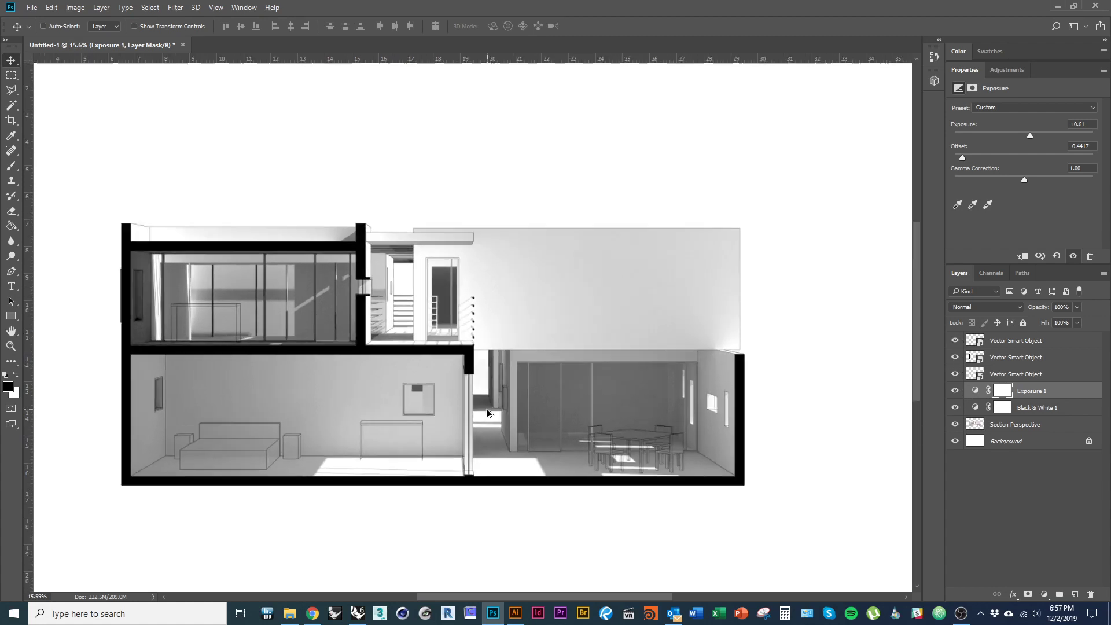
scroll(461, 376, down, 1)
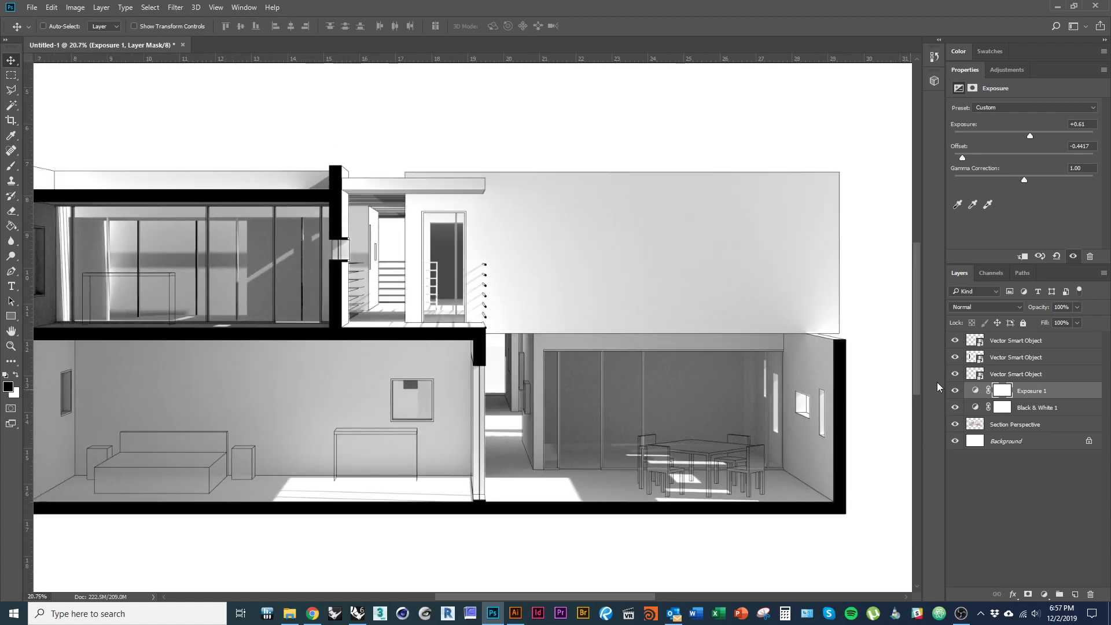
click(955, 340)
click(955, 356)
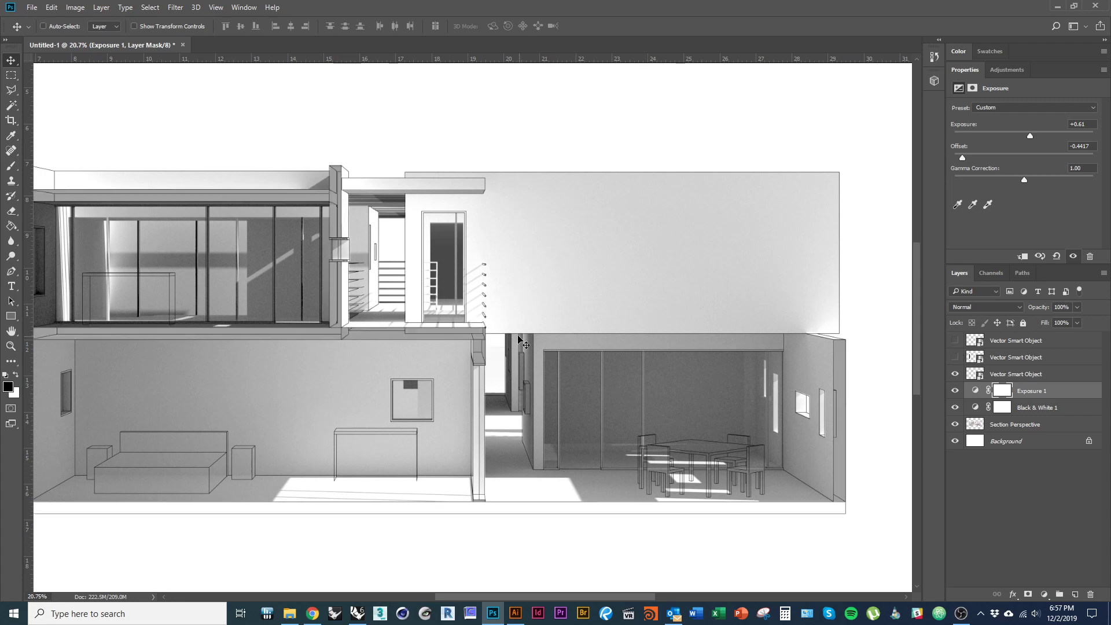
scroll(453, 385, down, 1)
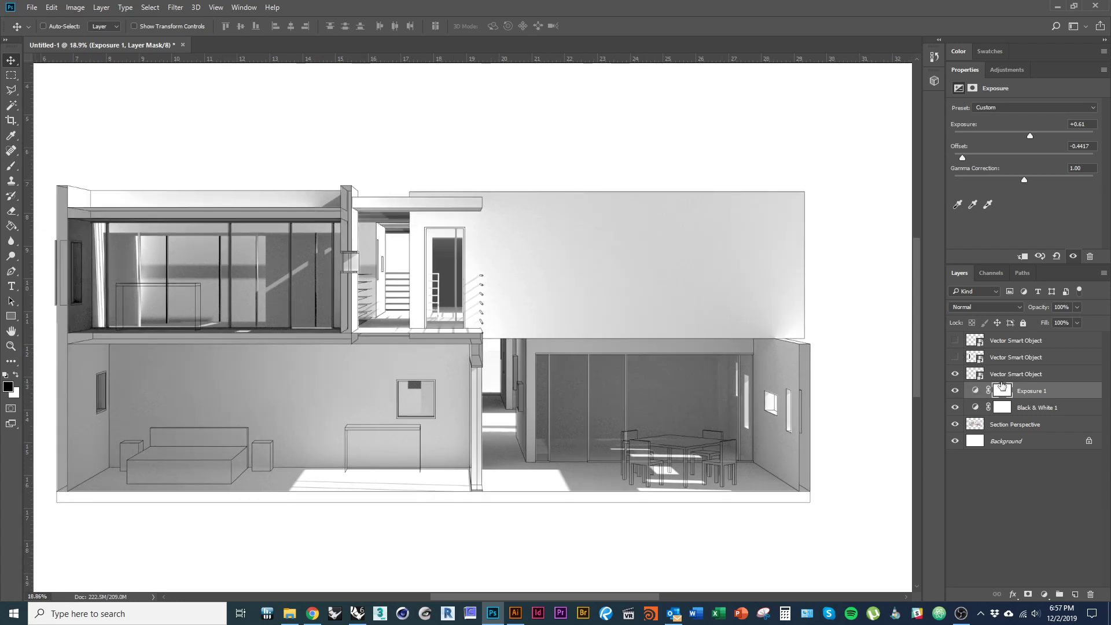
click(955, 373)
click(956, 374)
scroll(294, 236, up, 5)
scroll(294, 236, up, 4)
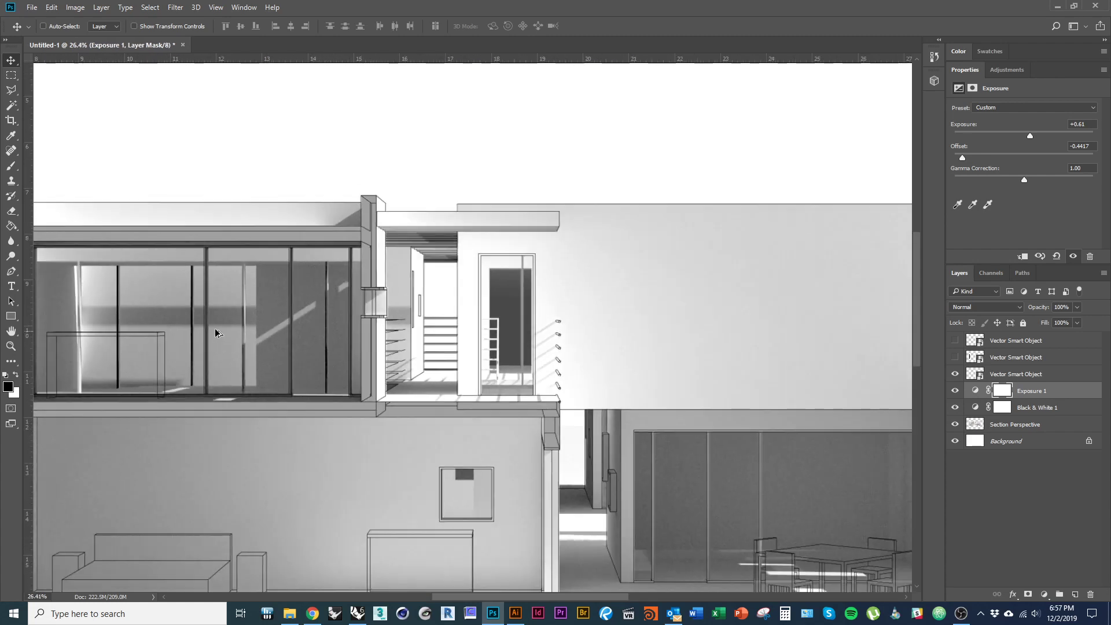
drag(412, 485, 294, 415)
scroll(463, 454, down, 3)
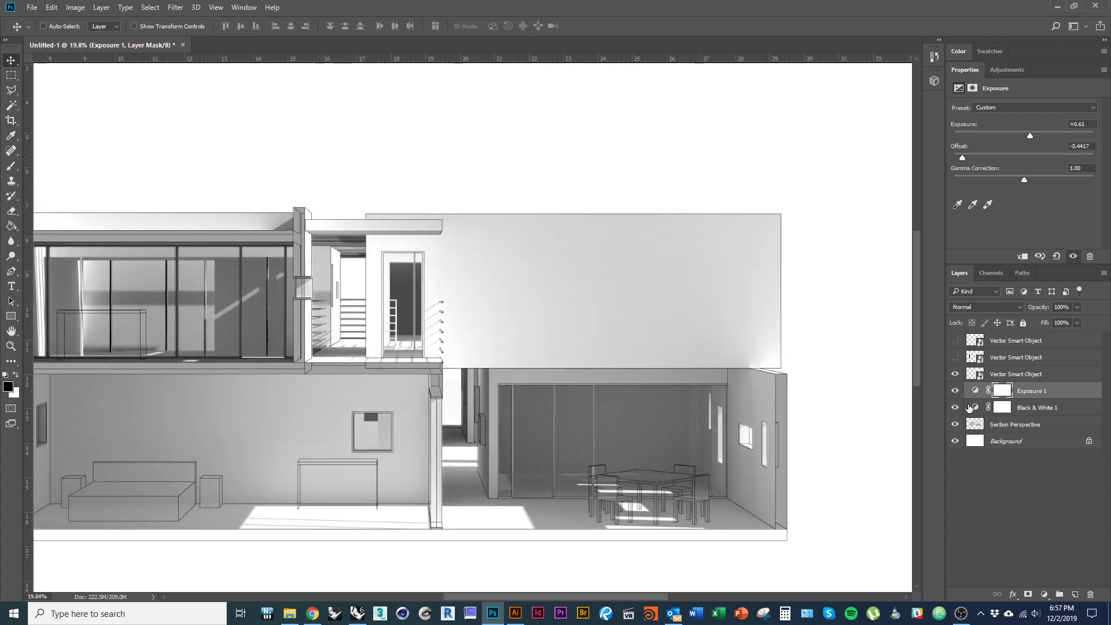
drag(710, 441, 720, 405)
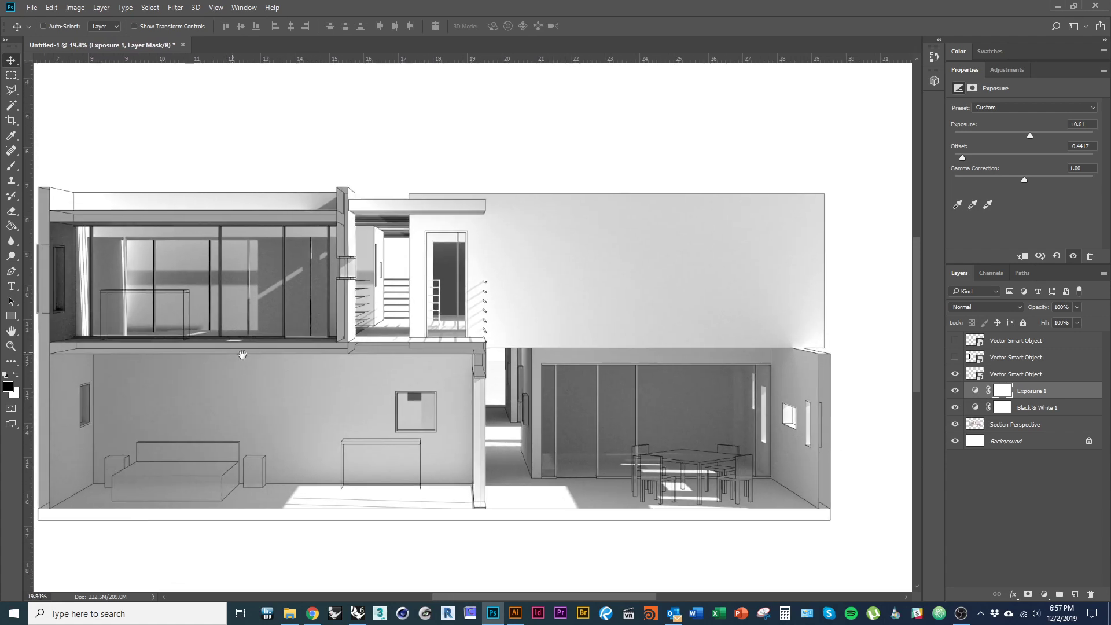
drag(241, 355, 288, 356)
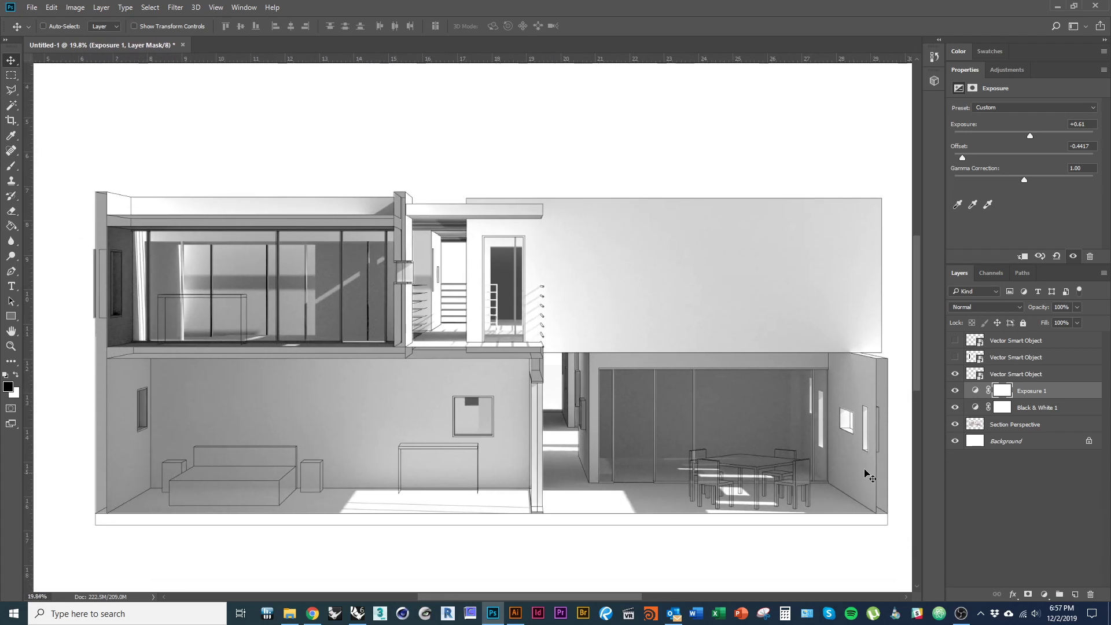
- Select the Section Perspective, Black & White 1 and Exposure 1 layers together
click(1036, 426)
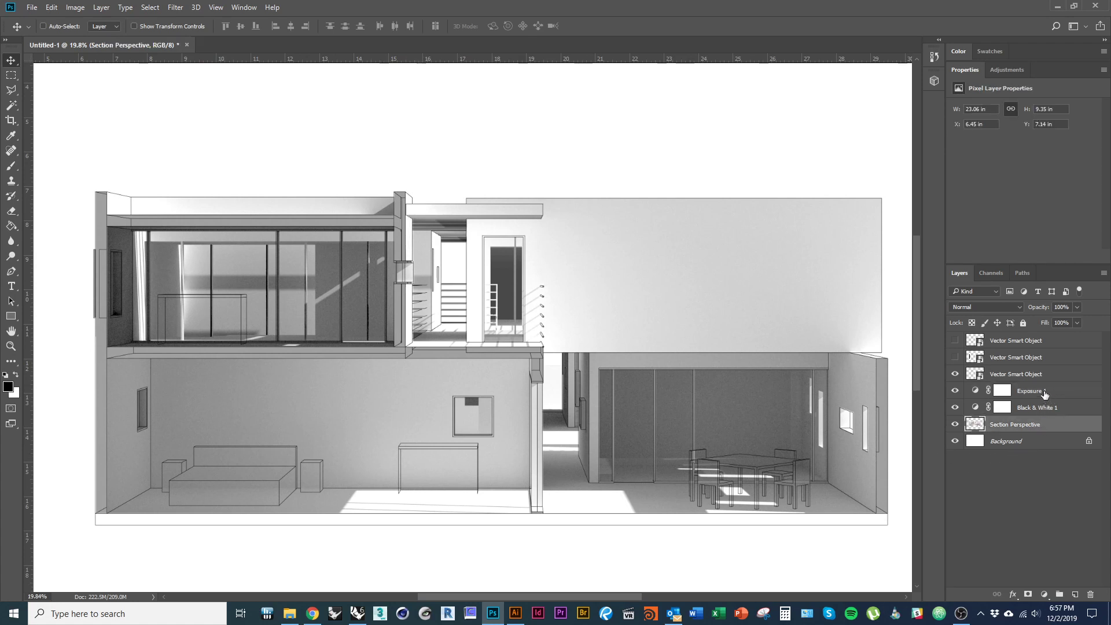
click(1045, 394)
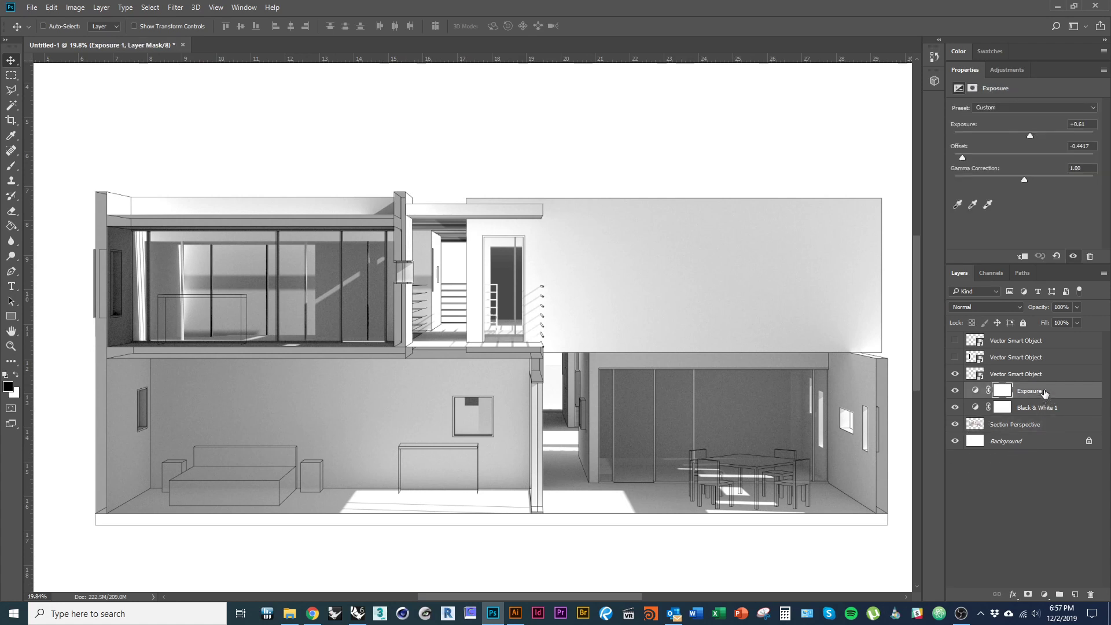
click(1031, 426)
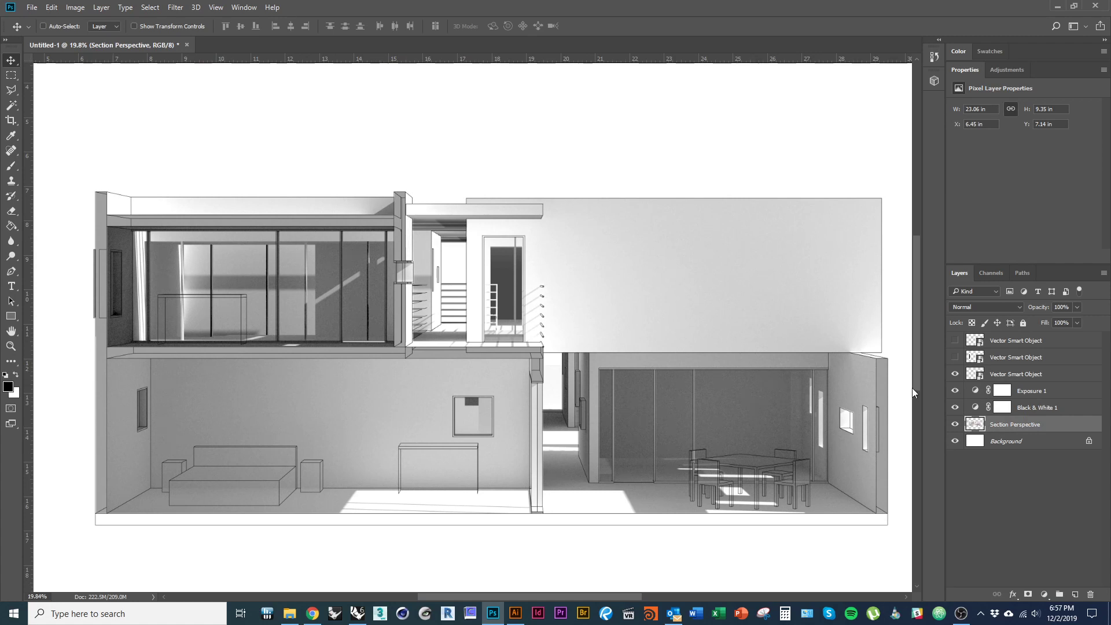
shift+click(1038, 412)
shift+click(1045, 395)
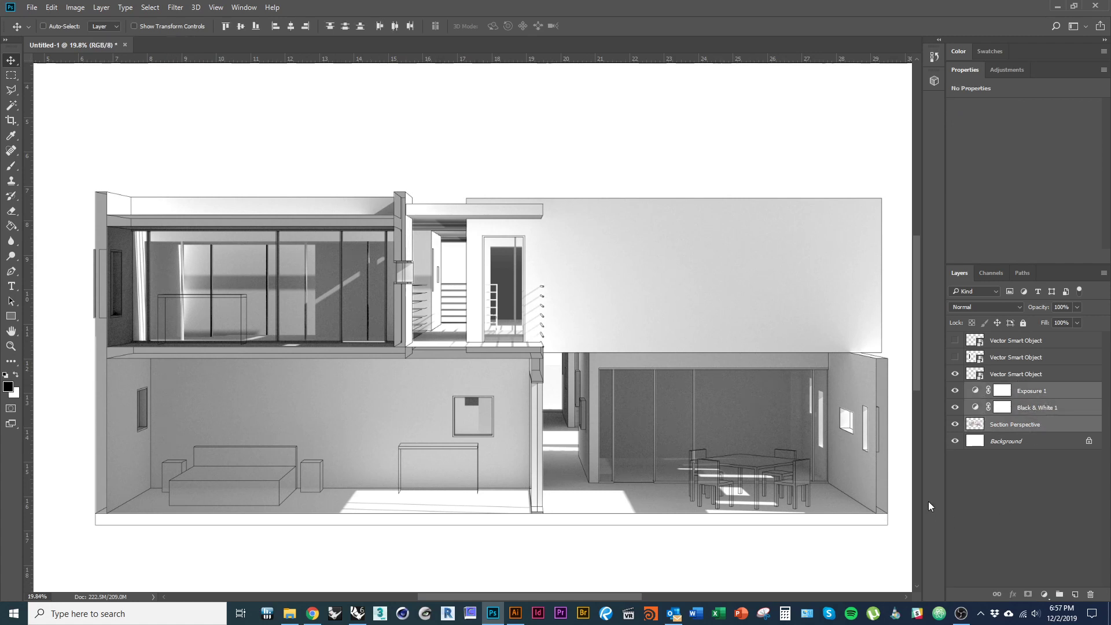
- Duplicate the render and its two adjustments, then merge the copies into Exposure 1 copy
right_click(1036, 427)
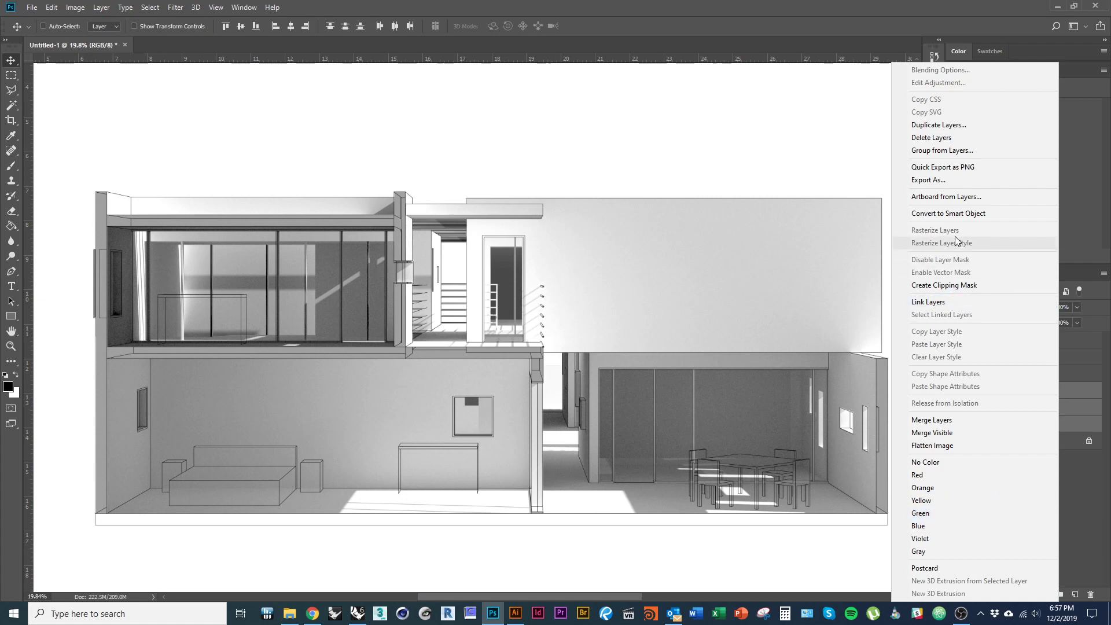
click(939, 125)
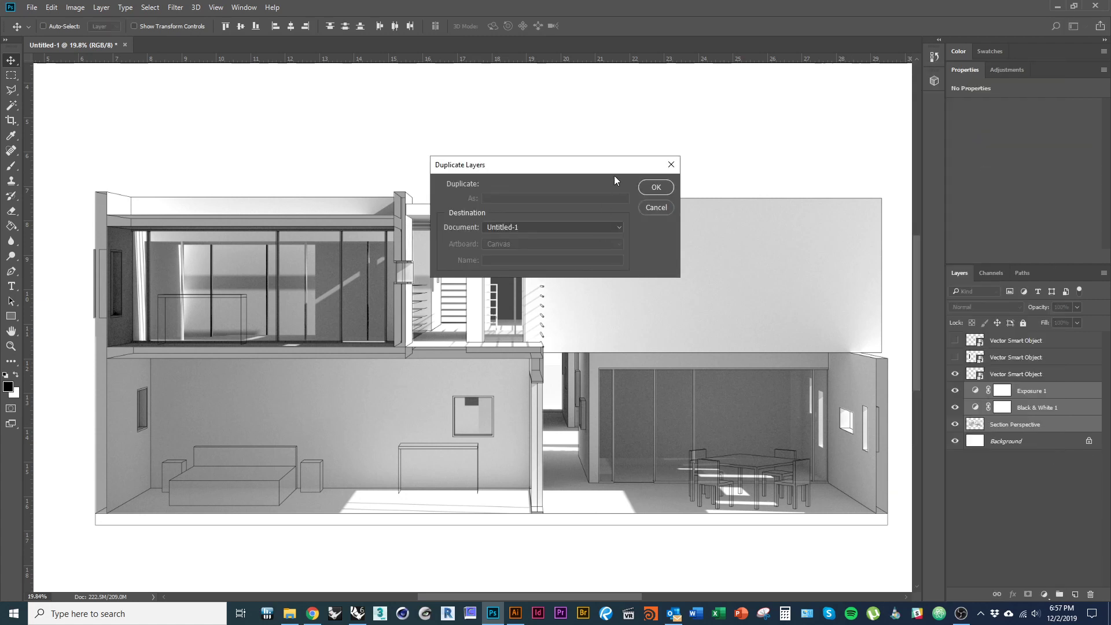
click(663, 189)
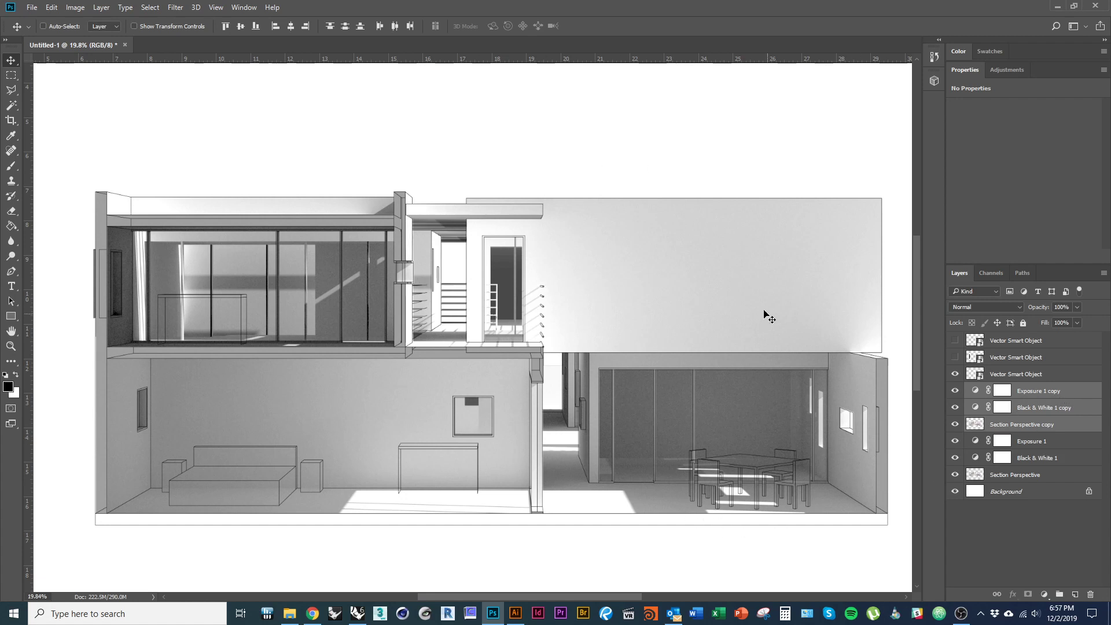
right_click(1071, 396)
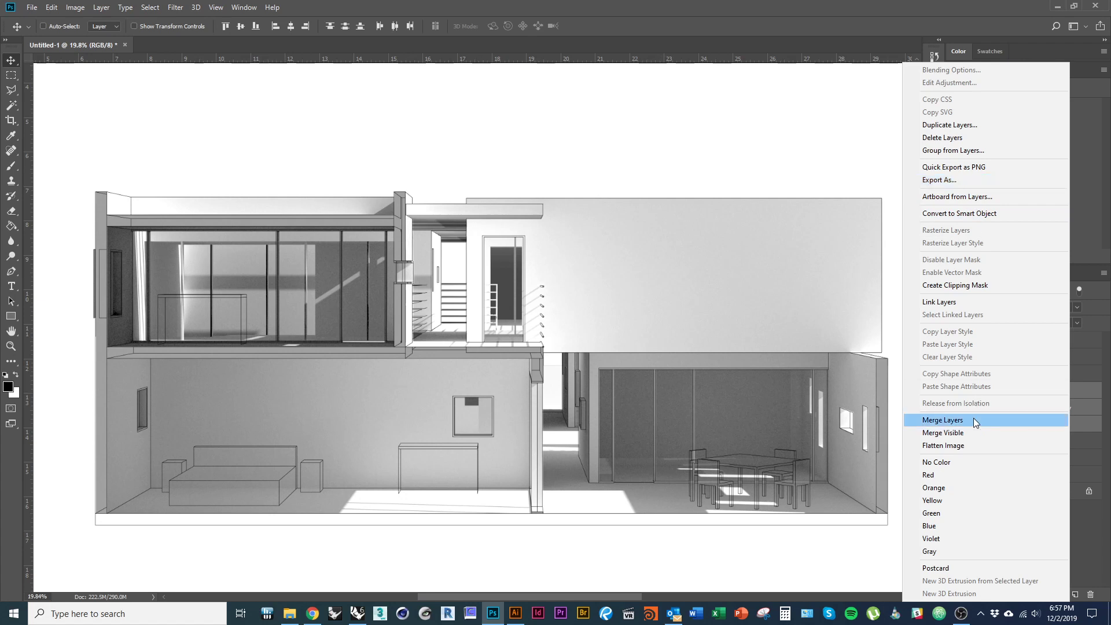
click(944, 420)
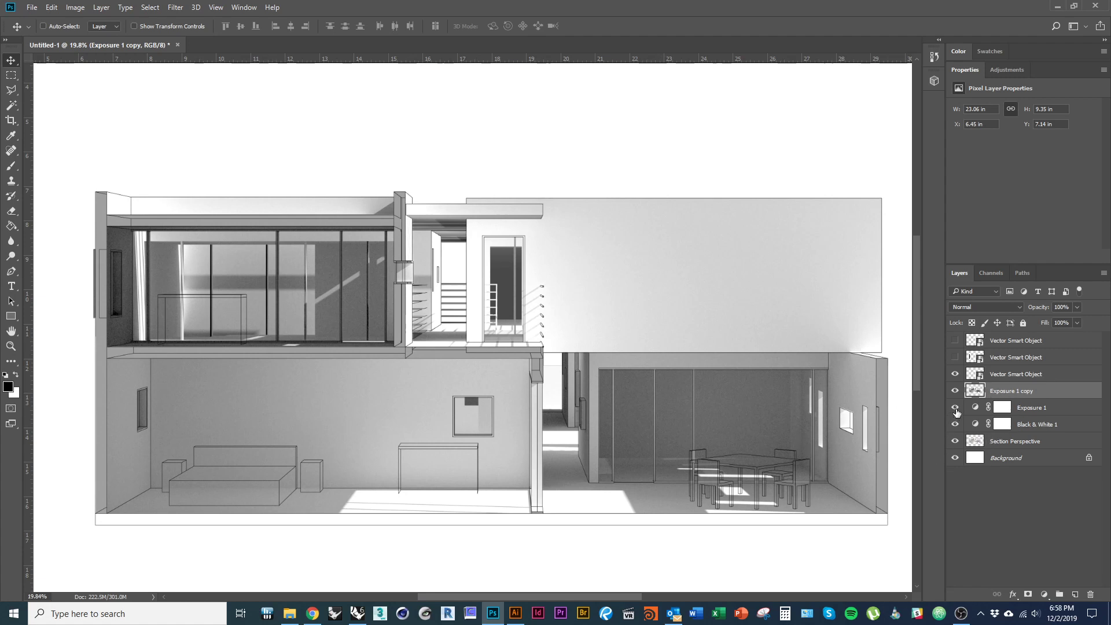
- Hide the original layers, invert Exposure 1 copy, and move it above the third vector layer
drag(955, 408, 955, 441)
click(955, 374)
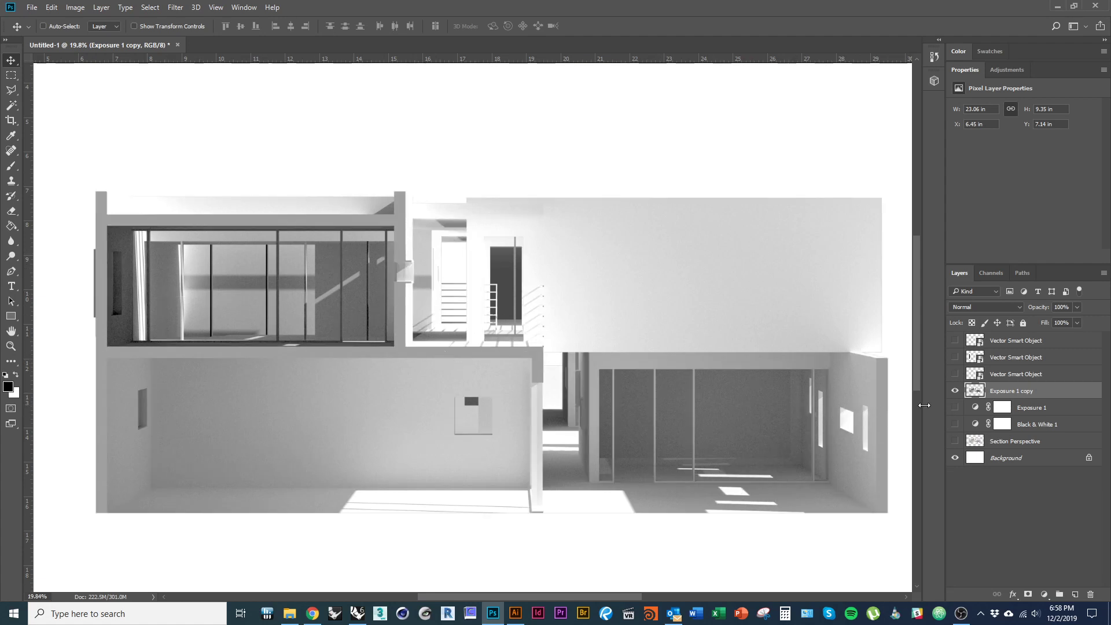
click(76, 7)
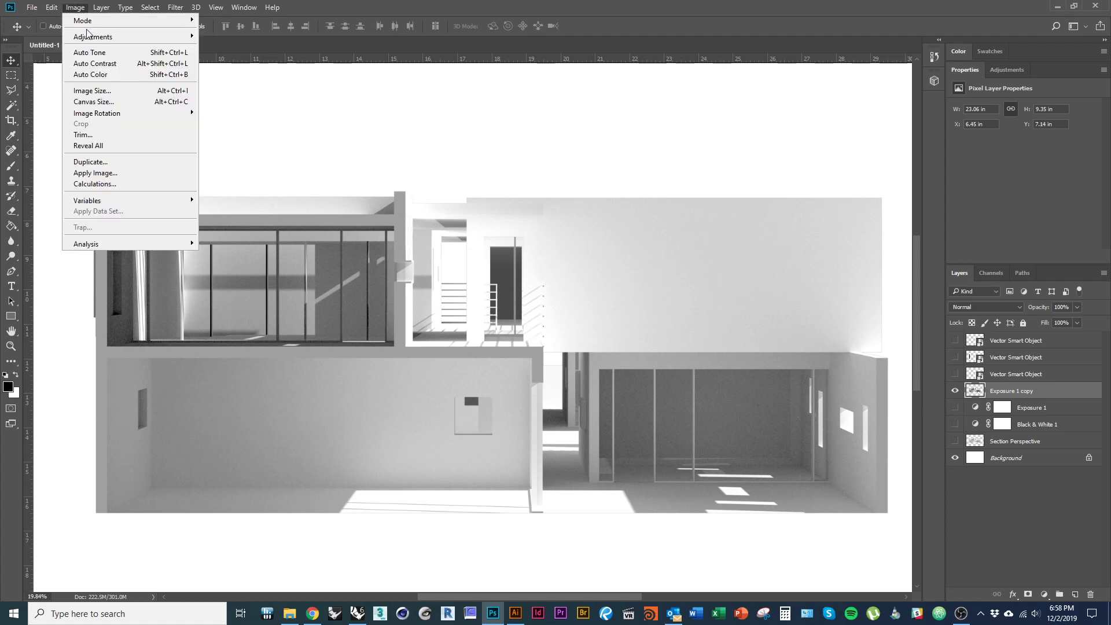
mouse_move(90, 36)
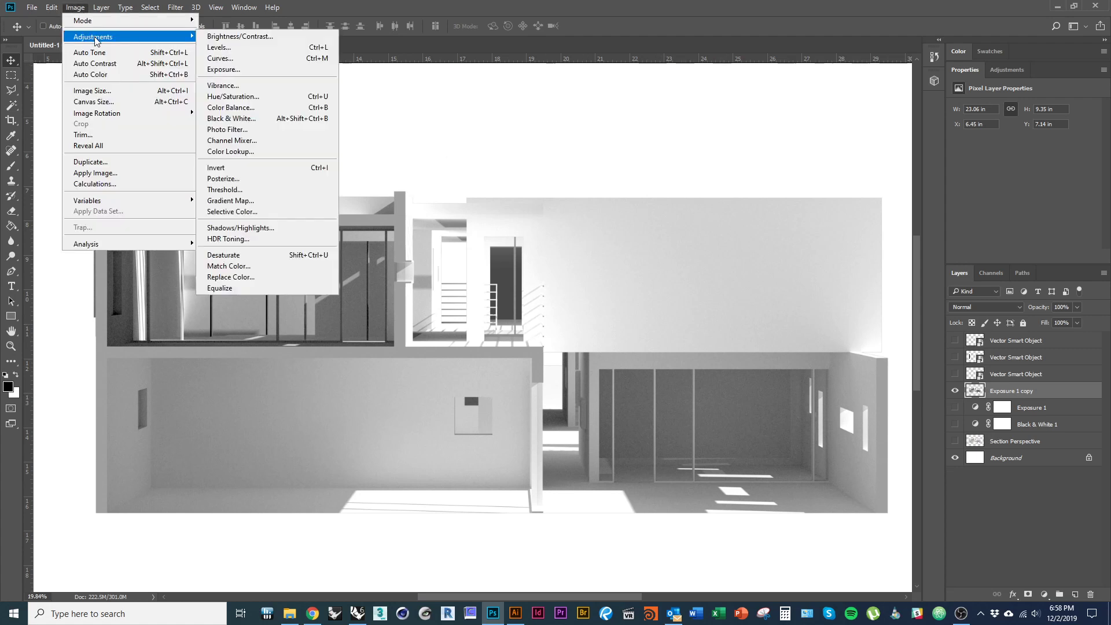
click(275, 168)
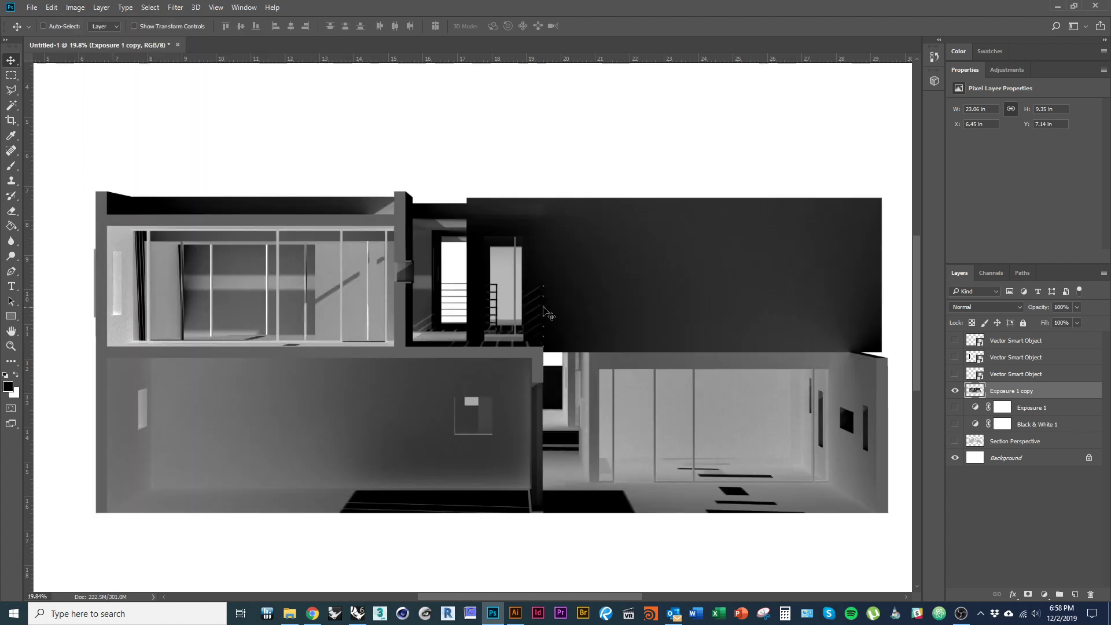
scroll(350, 401, down, 1)
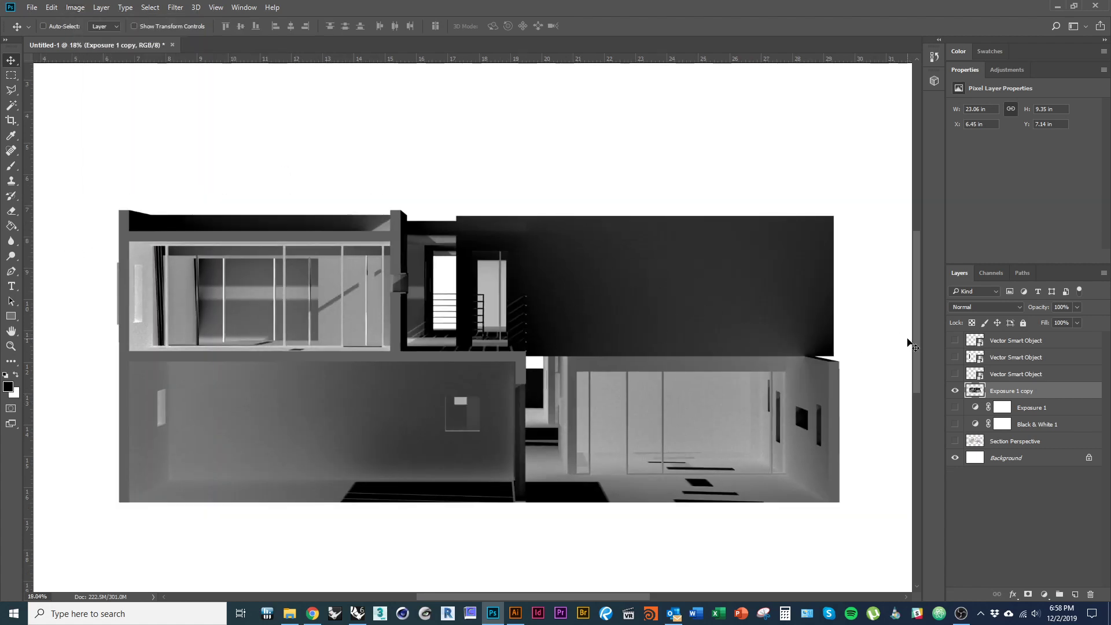
drag(1036, 389, 1021, 366)
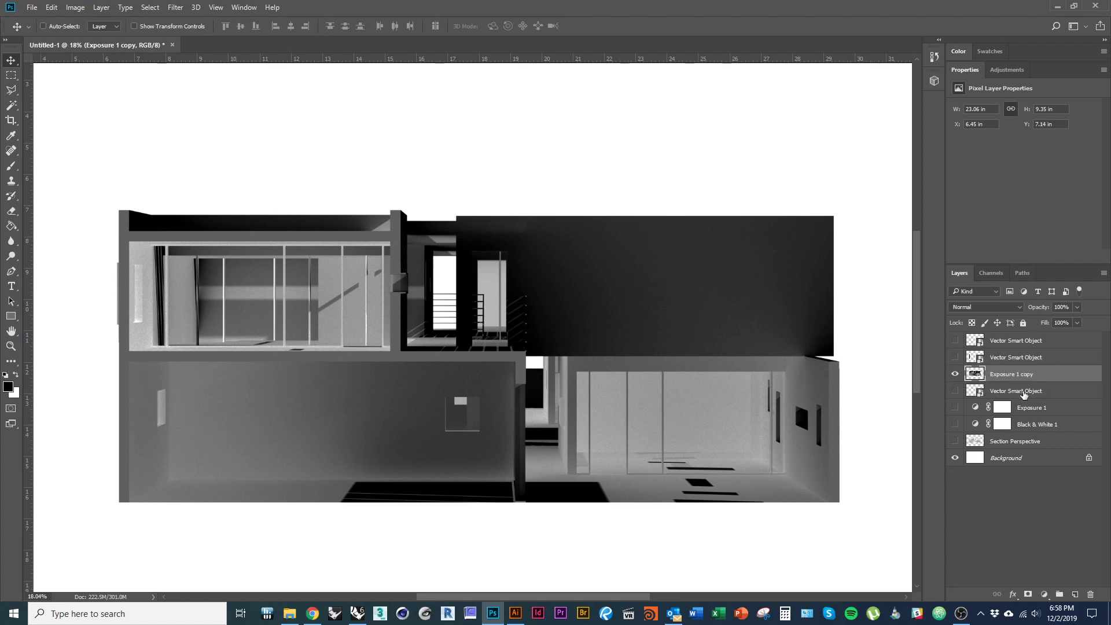
- Turn the line drawing, Exposure 1, Black & White 1 and Section Perspective layers back on
click(955, 391)
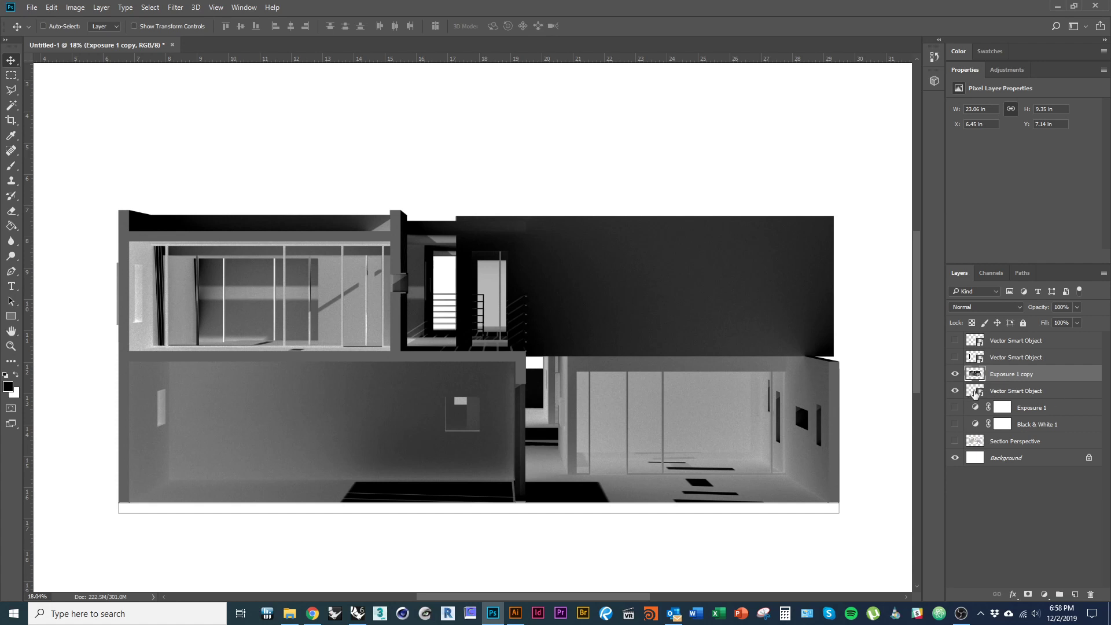
click(955, 408)
click(955, 424)
click(955, 441)
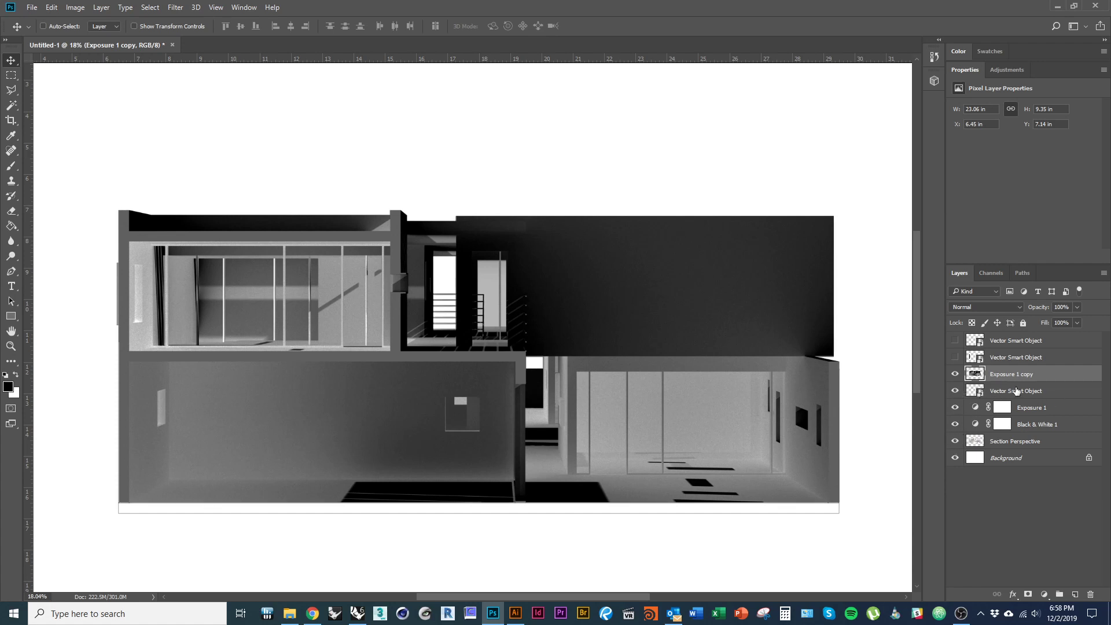
- Clip Exposure 1 copy to the line-drawing layer and compare the render with it on and off
drag(1014, 391, 1024, 380)
alt+click(1024, 379)
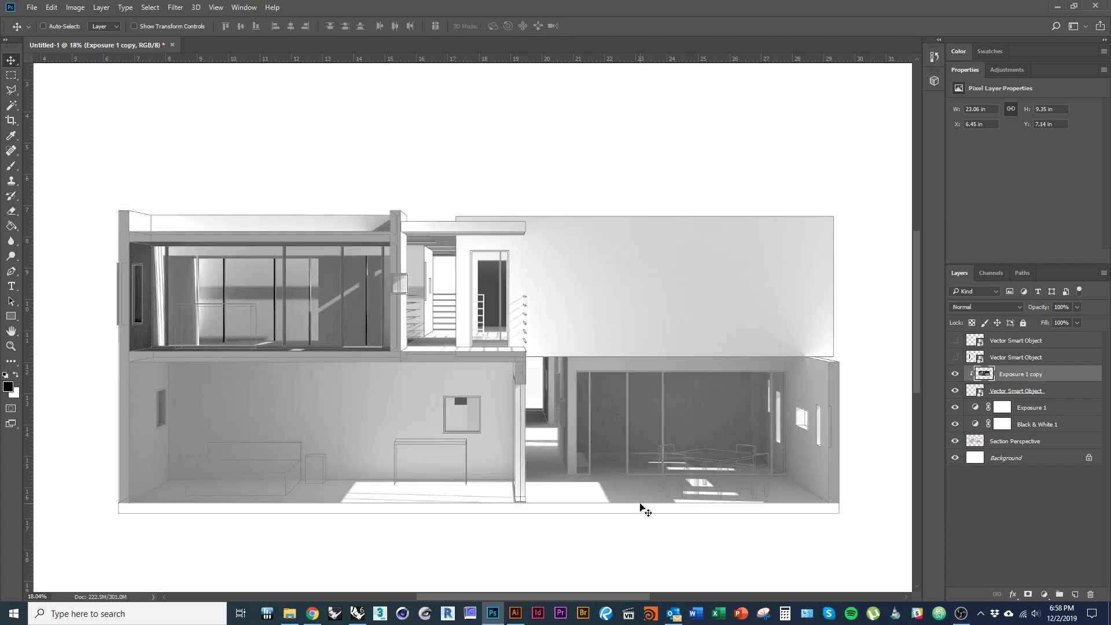
scroll(235, 461, up, 3)
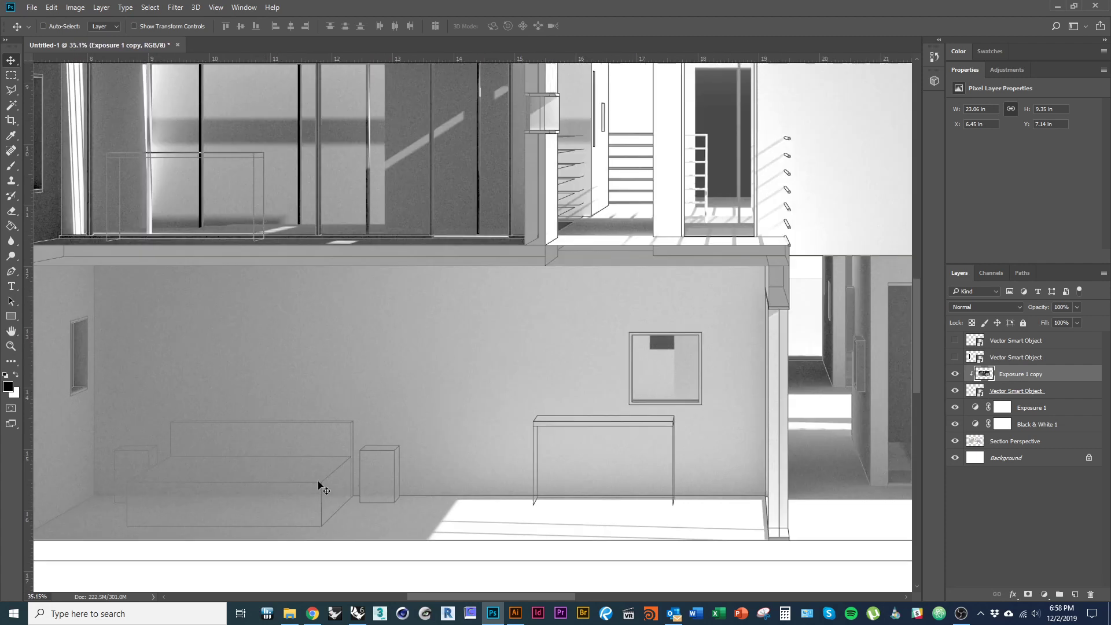
click(955, 375)
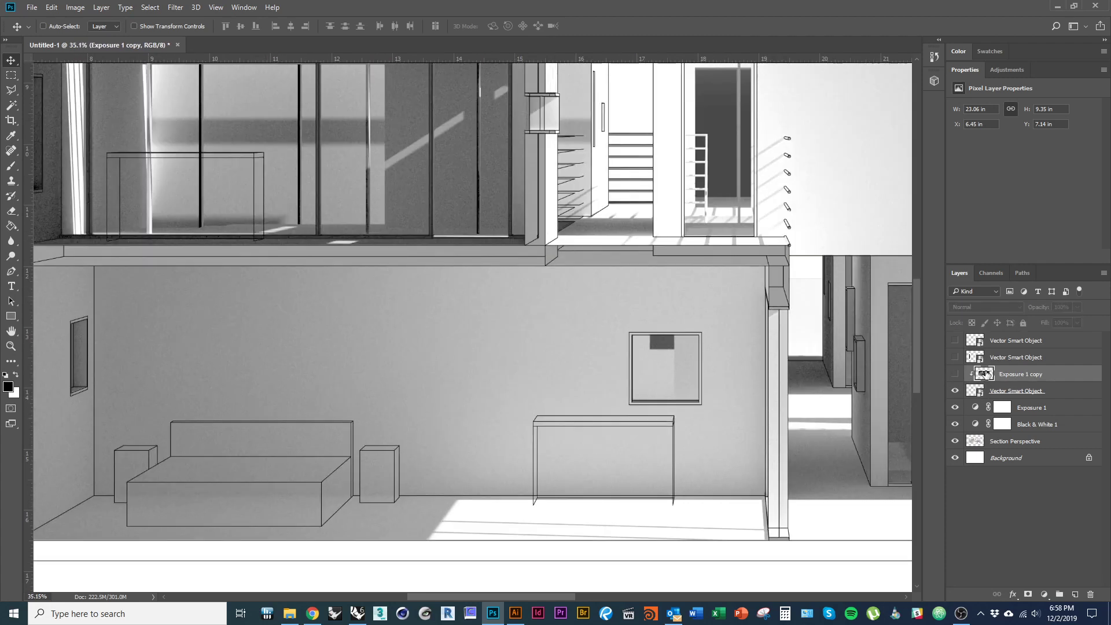
click(955, 375)
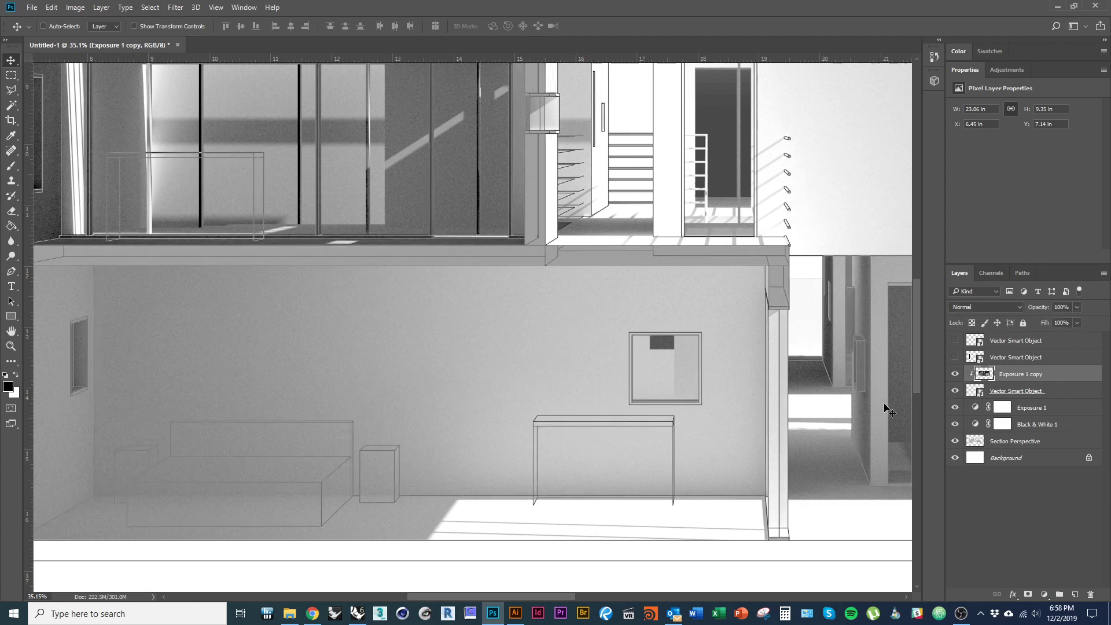
scroll(452, 450, down, 2)
drag(608, 282, 624, 340)
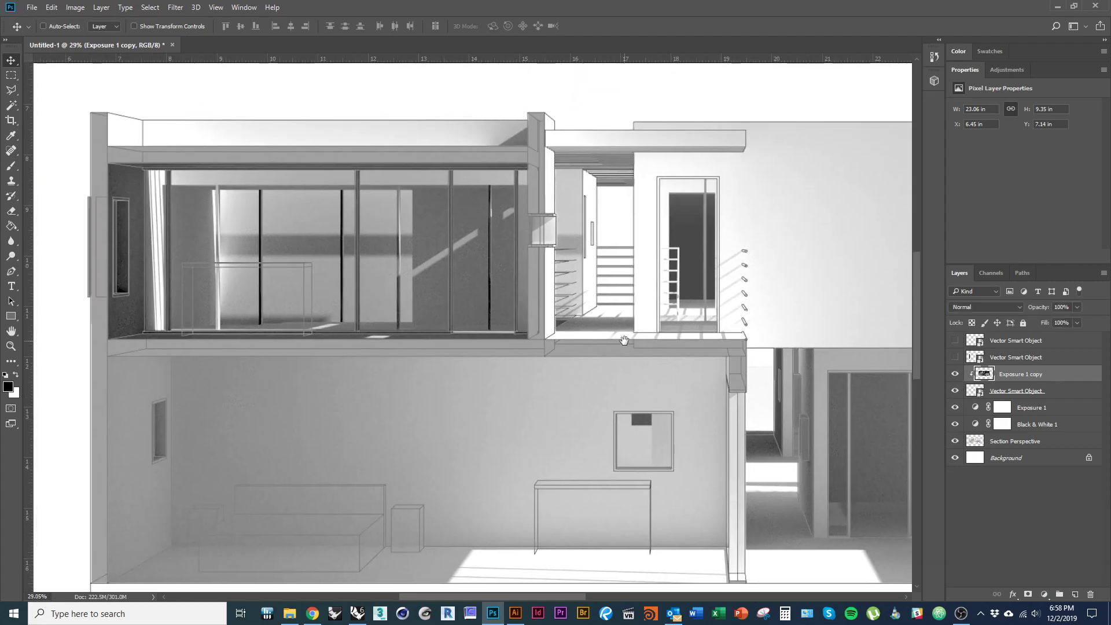
drag(211, 254, 208, 236)
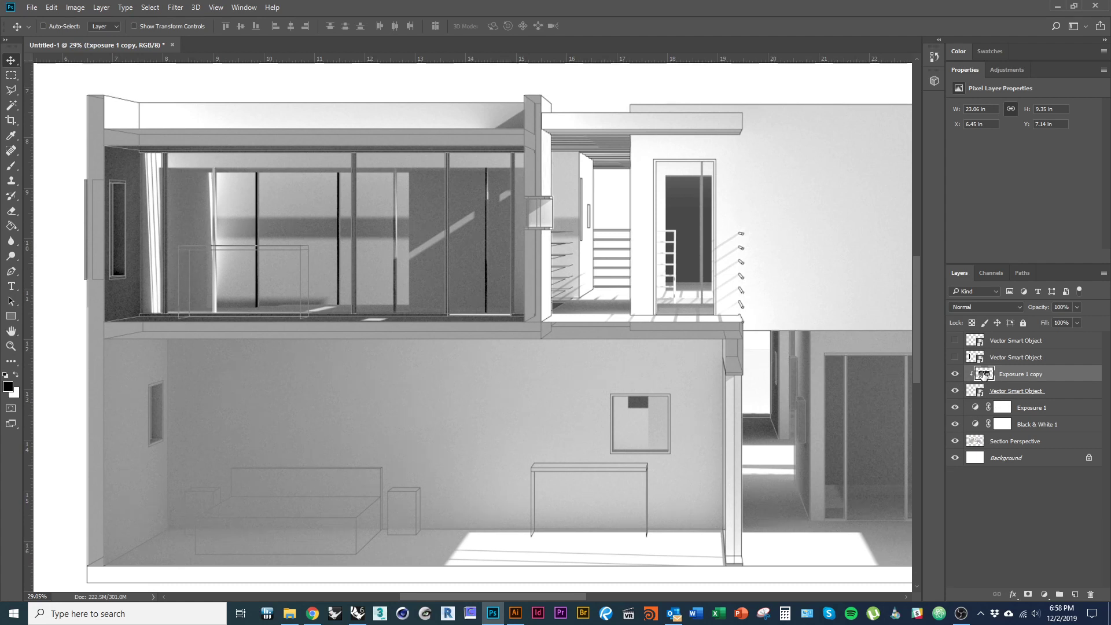
drag(531, 390, 549, 353)
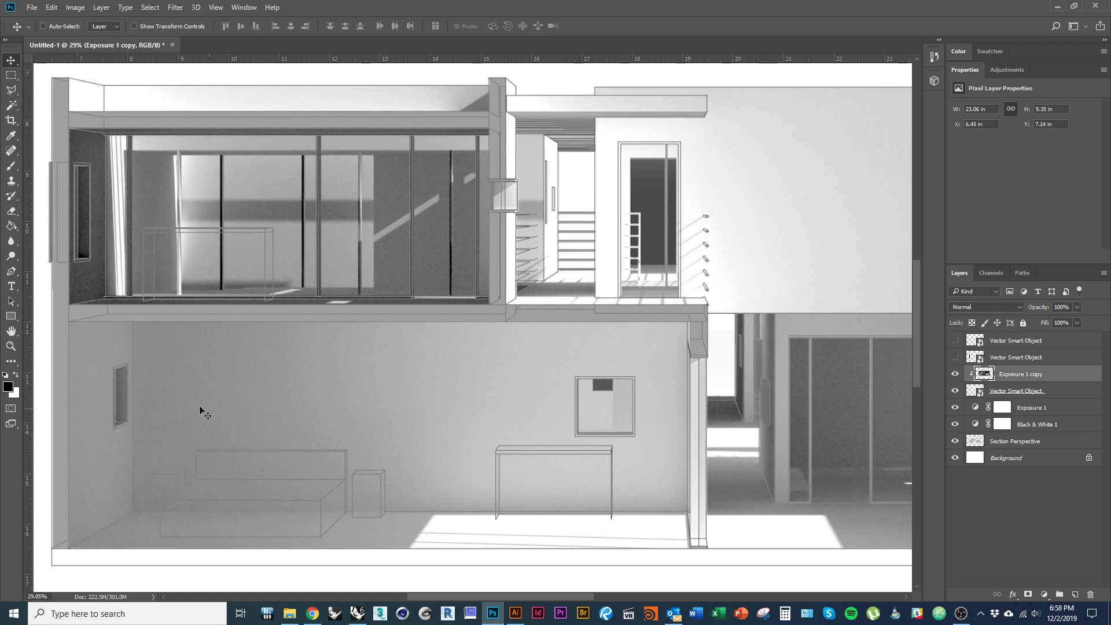
- Remove an accidentally added Exposure 2 adjustment layer
click(1039, 596)
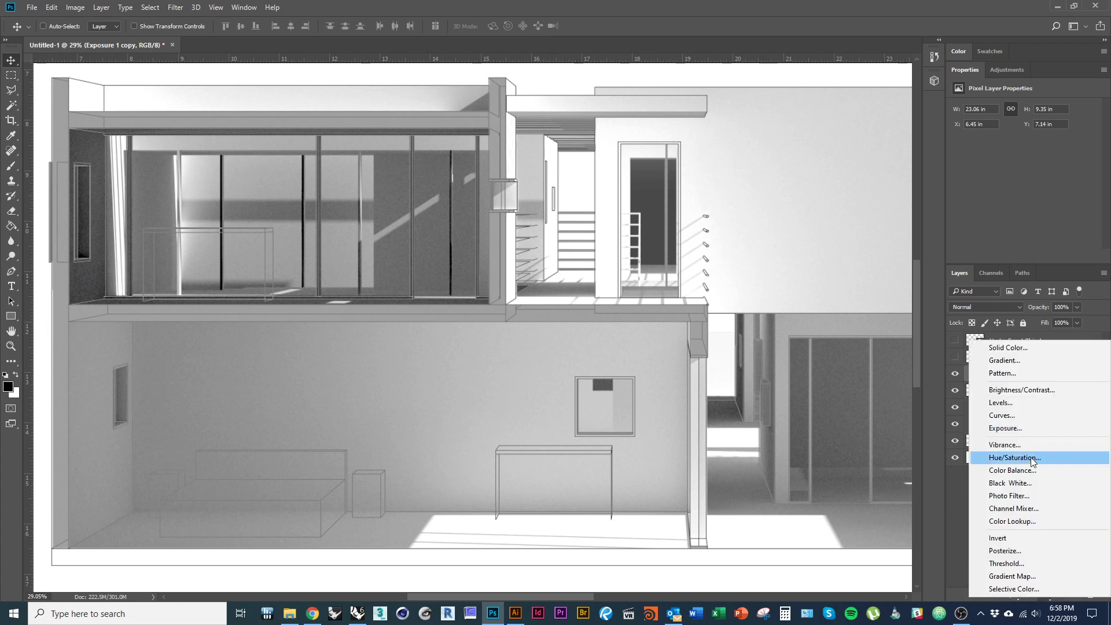
click(1096, 428)
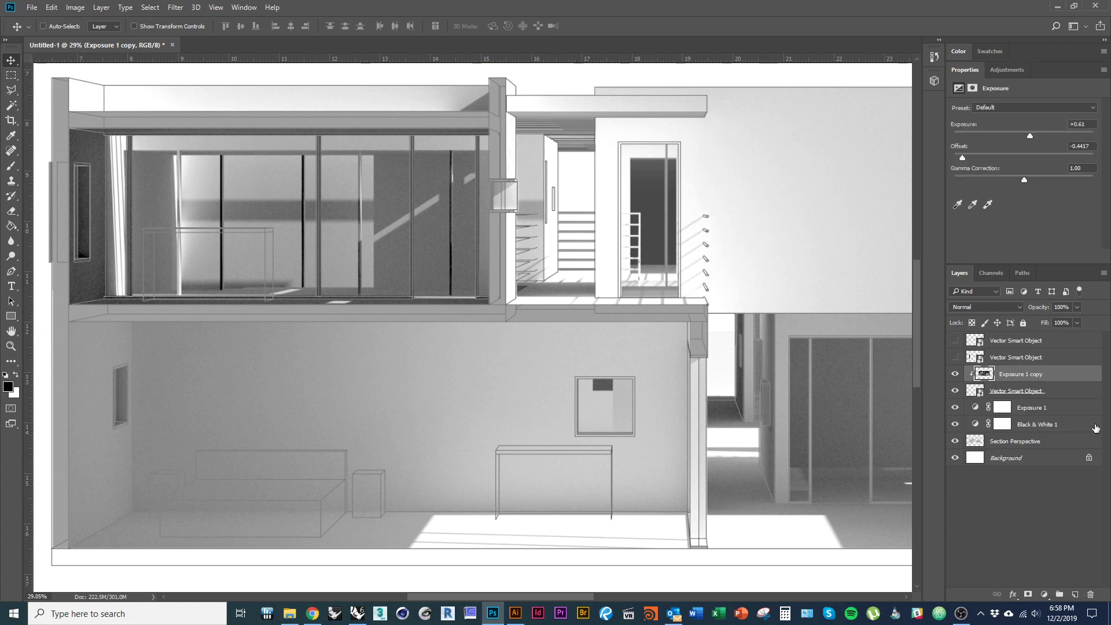
click(1091, 595)
click(508, 233)
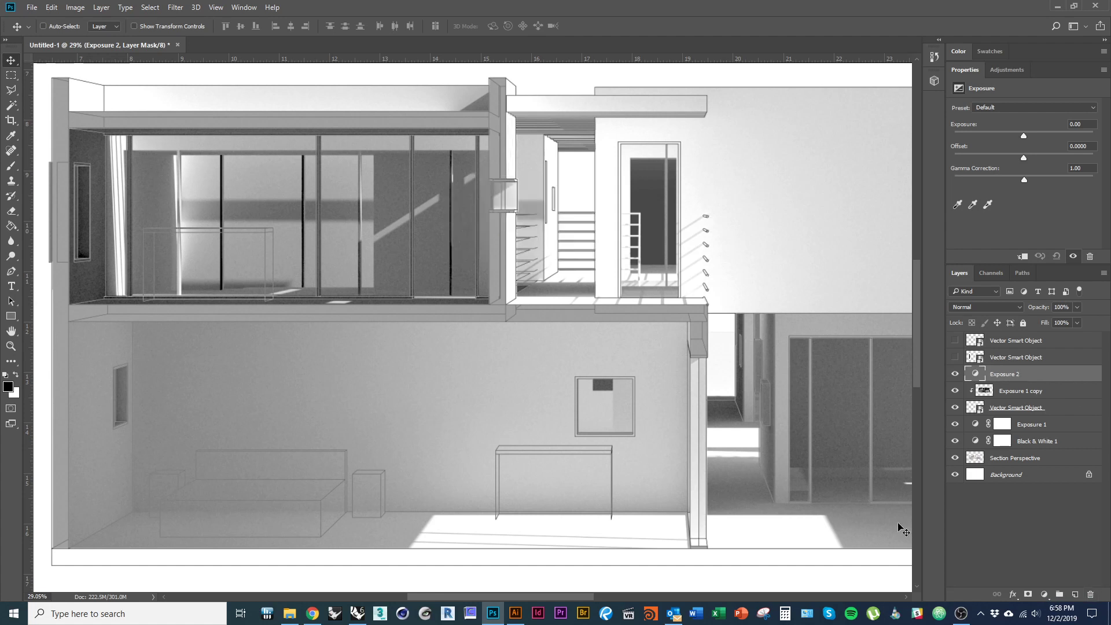
click(1093, 595)
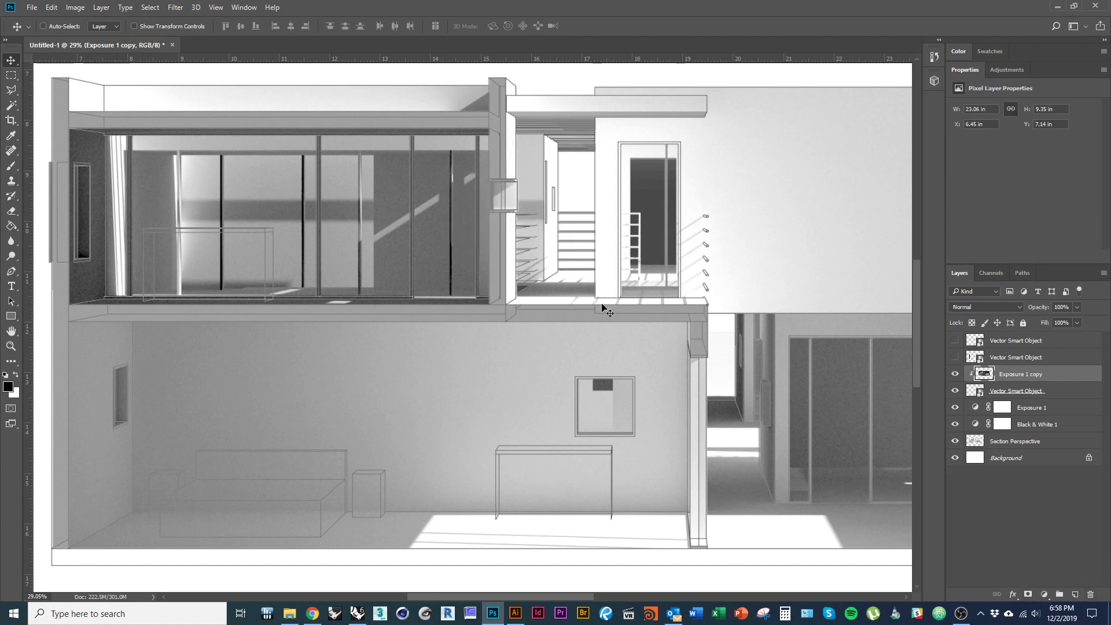
- Add a Levels adjustment clipped to Exposure 1 copy with input levels 111 and 141
click(1045, 594)
click(1028, 415)
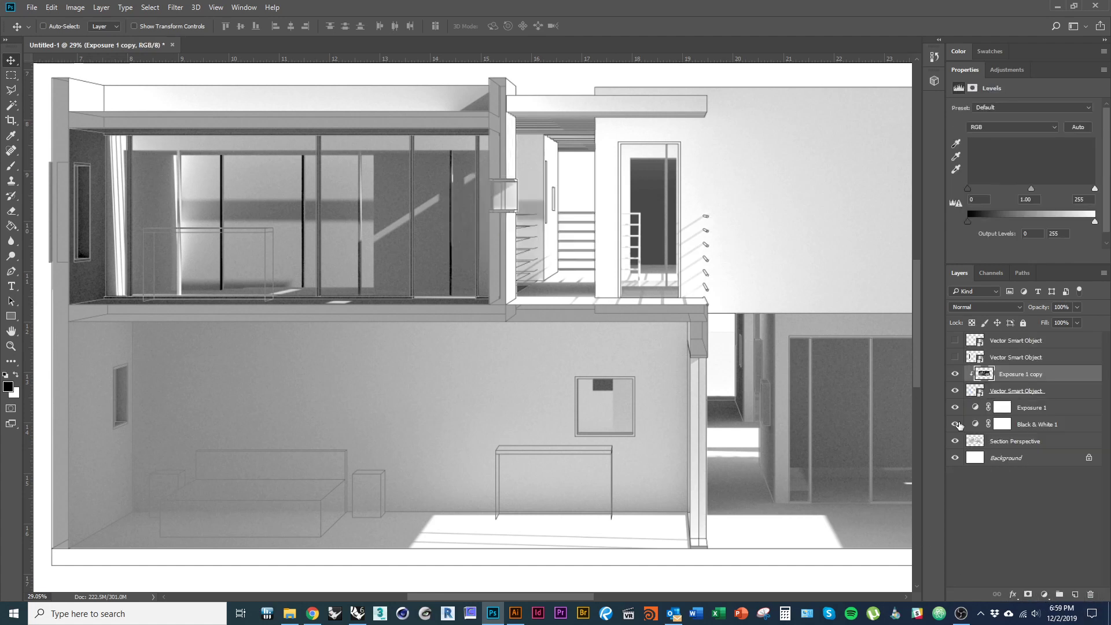
drag(1017, 390, 1020, 379)
alt+click(1020, 380)
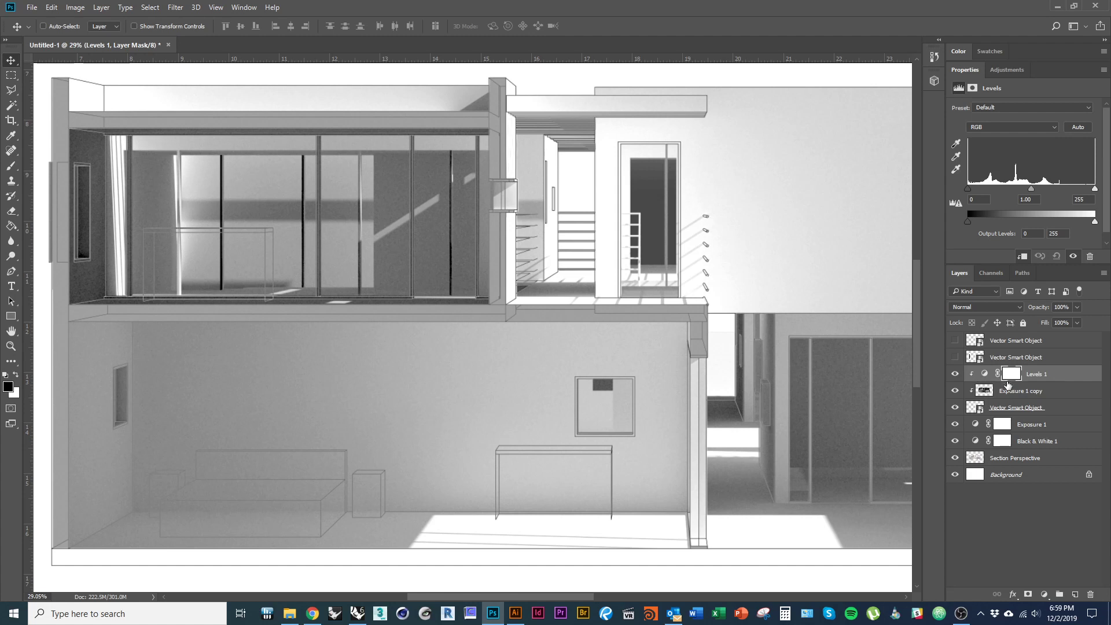
drag(970, 189, 1009, 188)
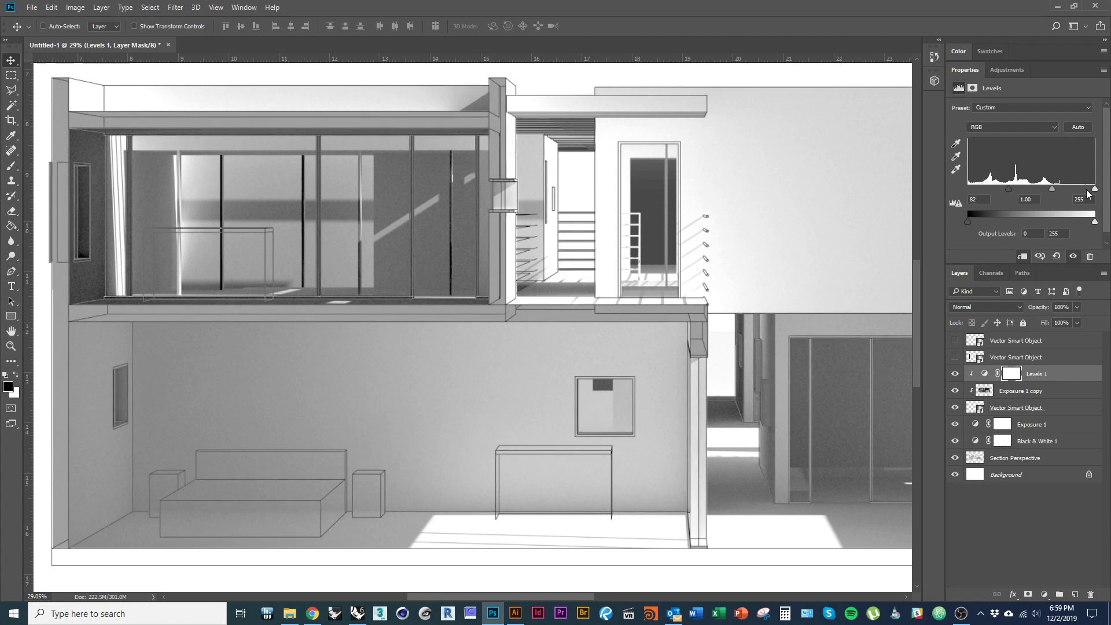
drag(1092, 192, 1042, 192)
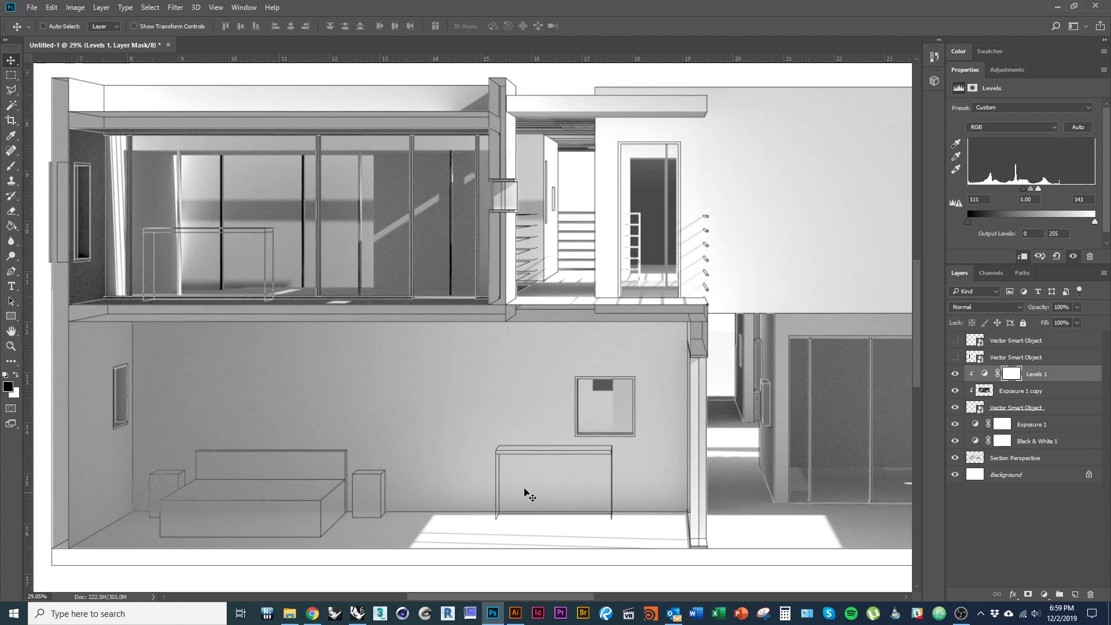
- Toggle the line drawing and Exposure 1 copy to compare, then recentre the section drawing
click(955, 408)
click(955, 408)
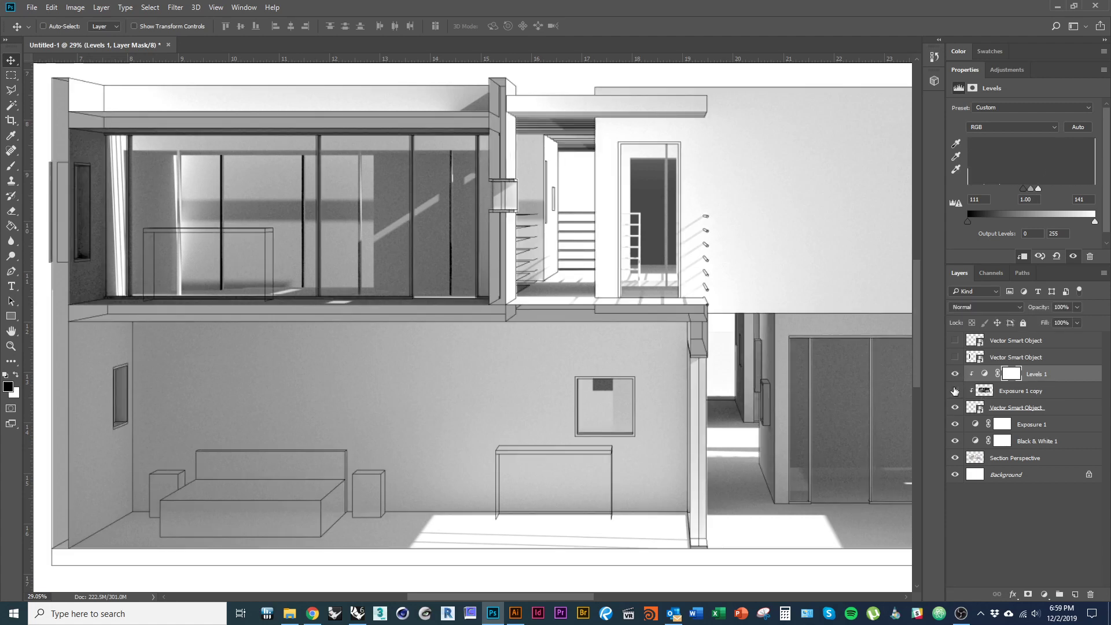
click(955, 392)
scroll(186, 357, down, 1)
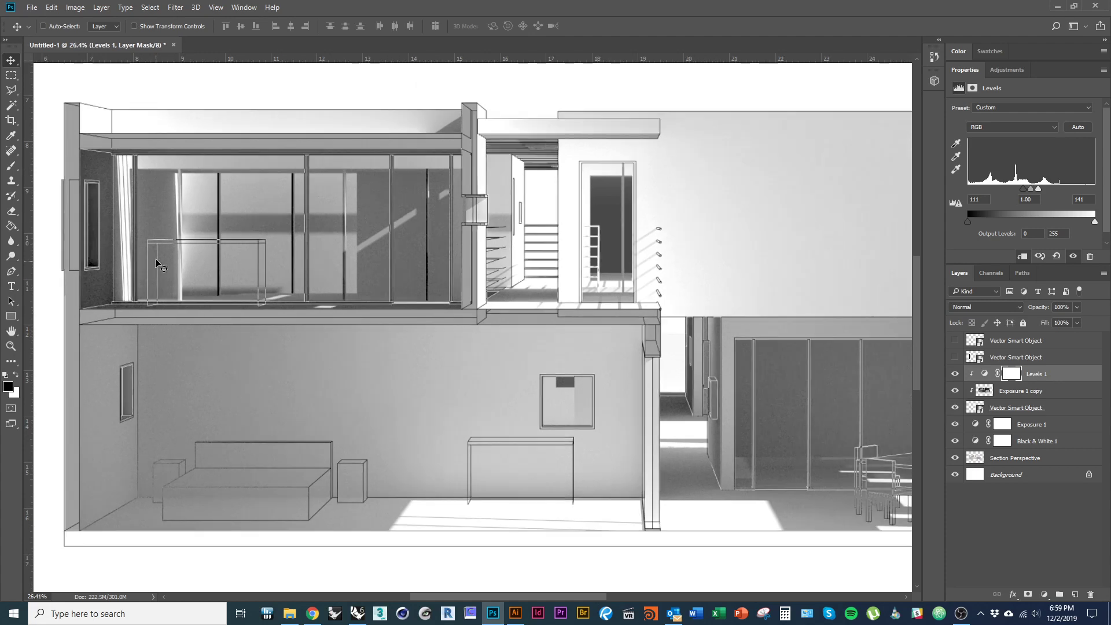
scroll(96, 191, up, 4)
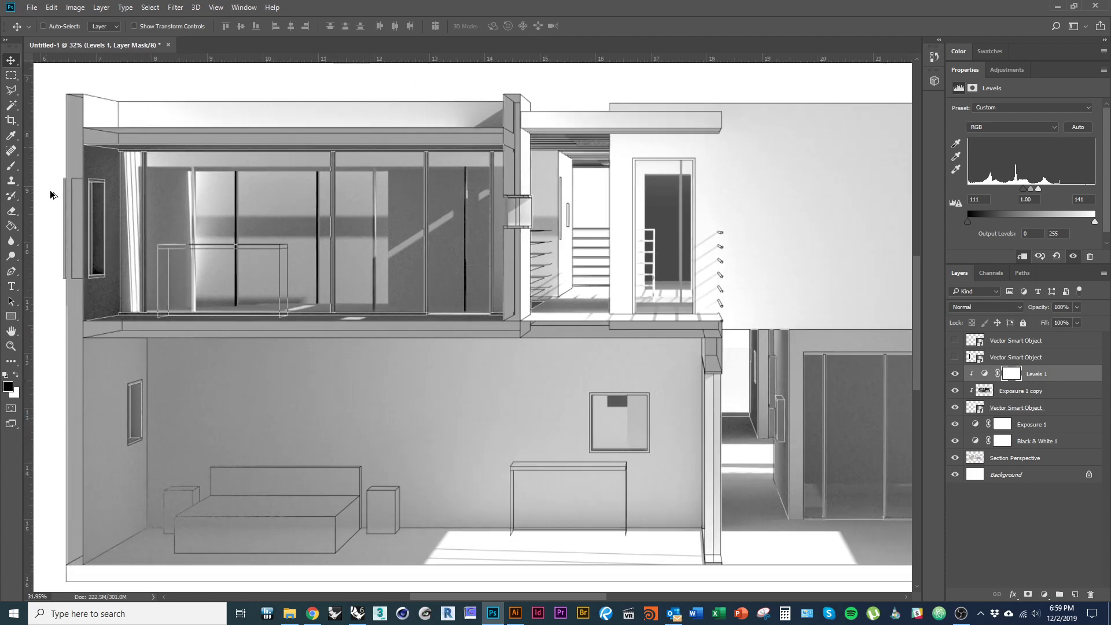
scroll(94, 223, down, 3)
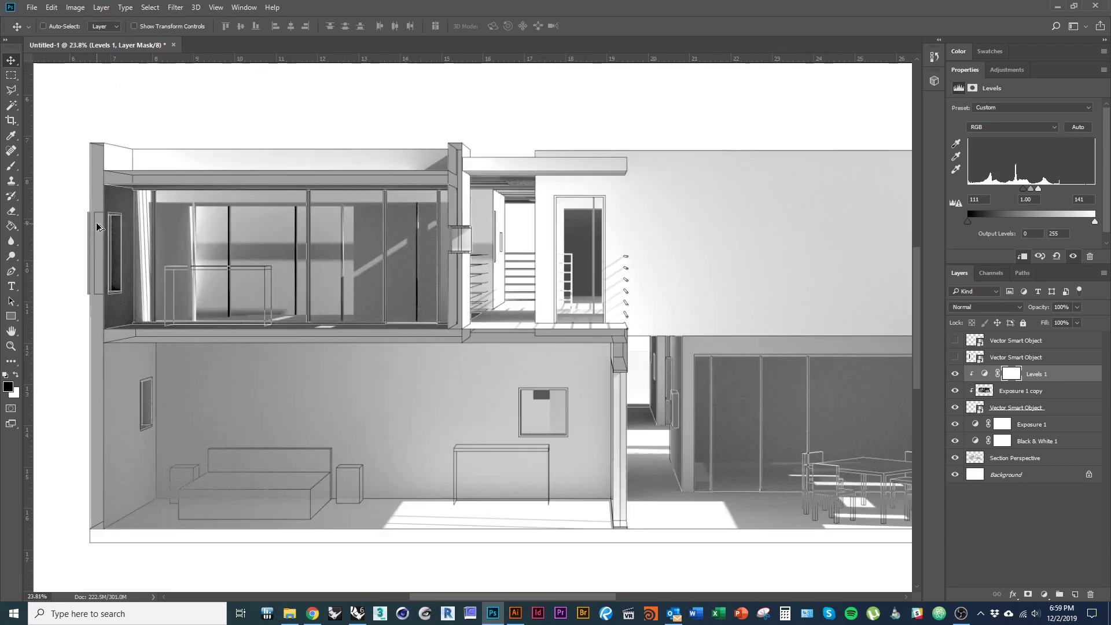
scroll(101, 226, down, 6)
scroll(178, 291, up, 1)
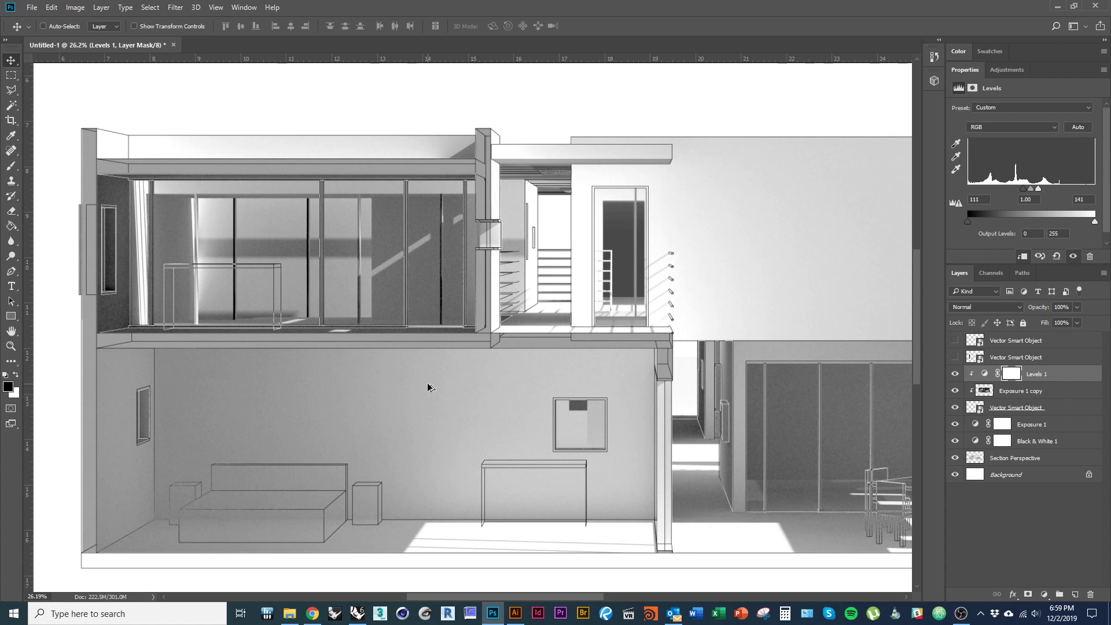
scroll(429, 387, down, 1)
scroll(521, 405, right, 5)
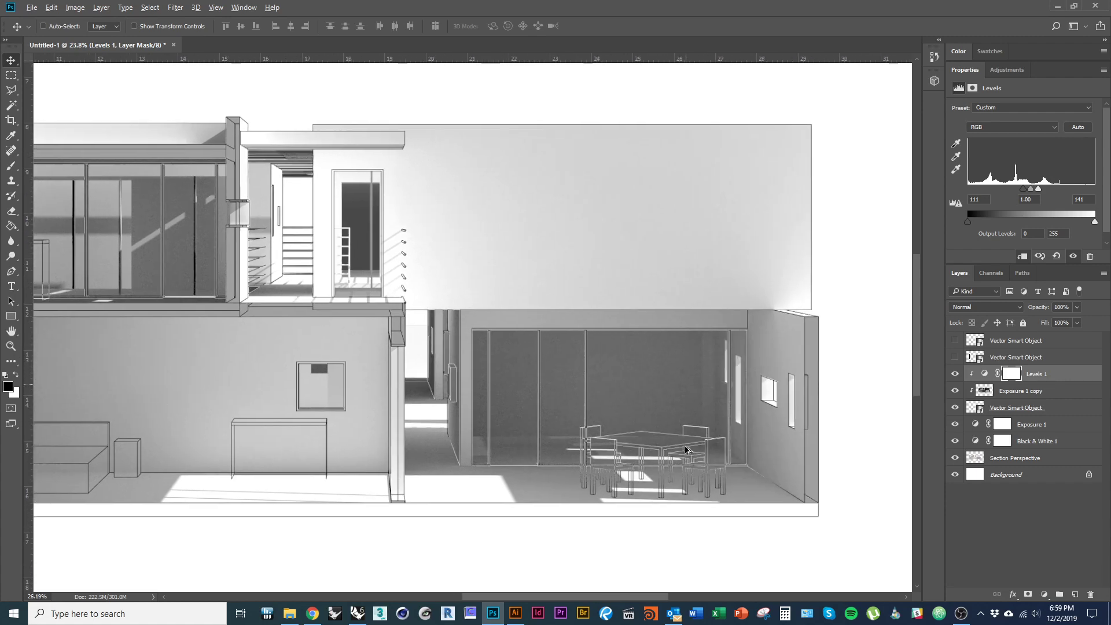
scroll(684, 449, up, 3)
scroll(718, 486, down, 4)
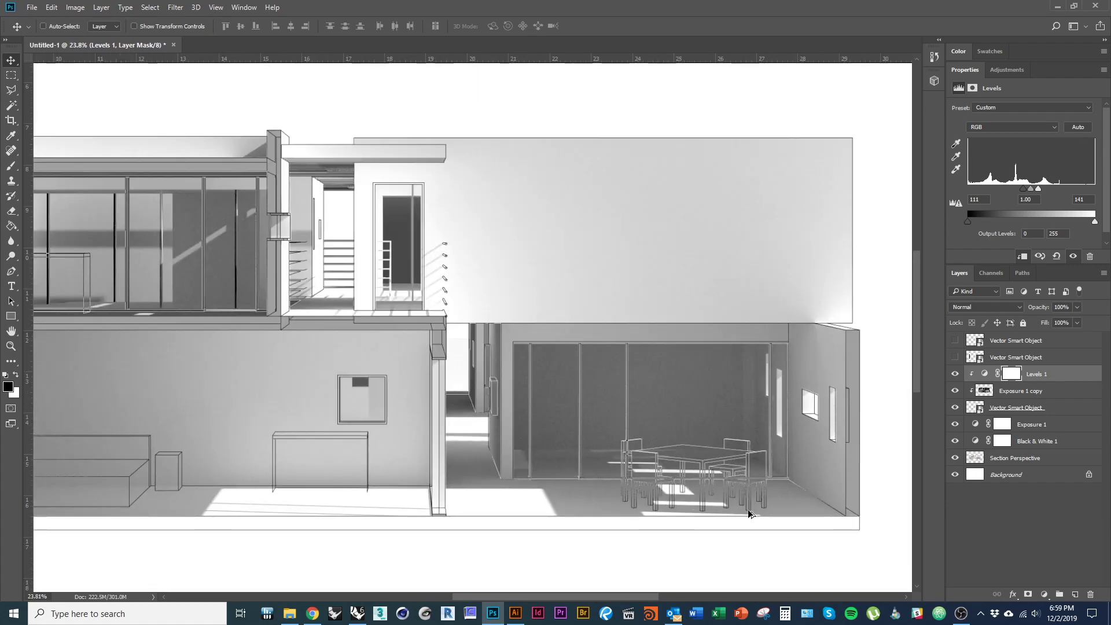
scroll(730, 495, down, 2)
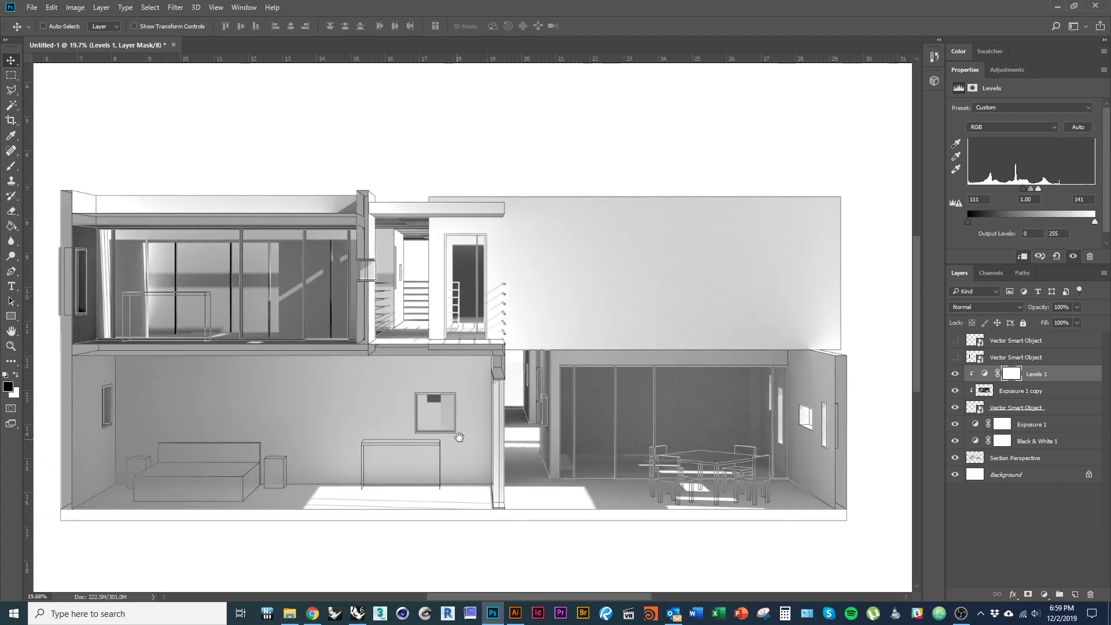
drag(459, 437, 467, 433)
- Show the black section-cut poché layer and the top Vector Smart Object layer
click(955, 358)
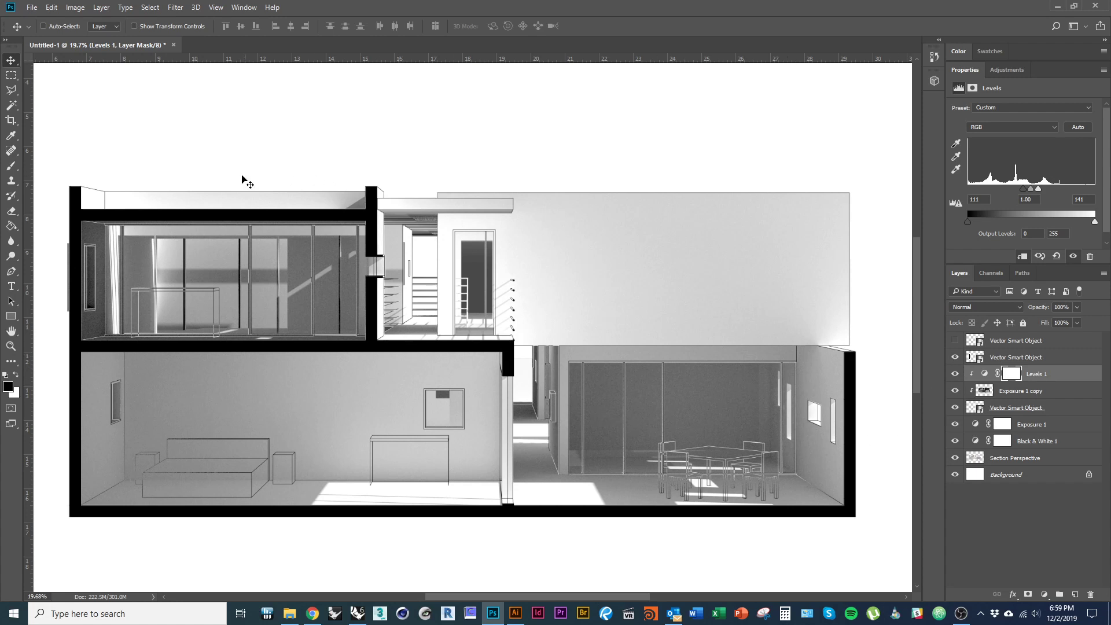
click(955, 343)
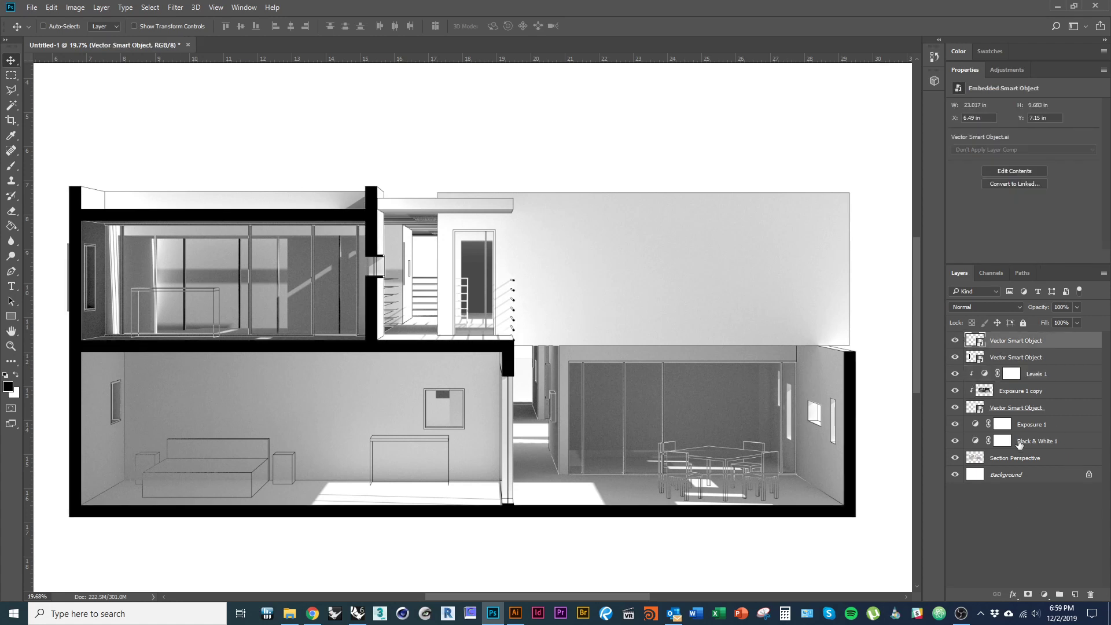
click(1045, 596)
key(Escape)
- Add a white Color Fill layer clipped to the top vector linework
click(1045, 596)
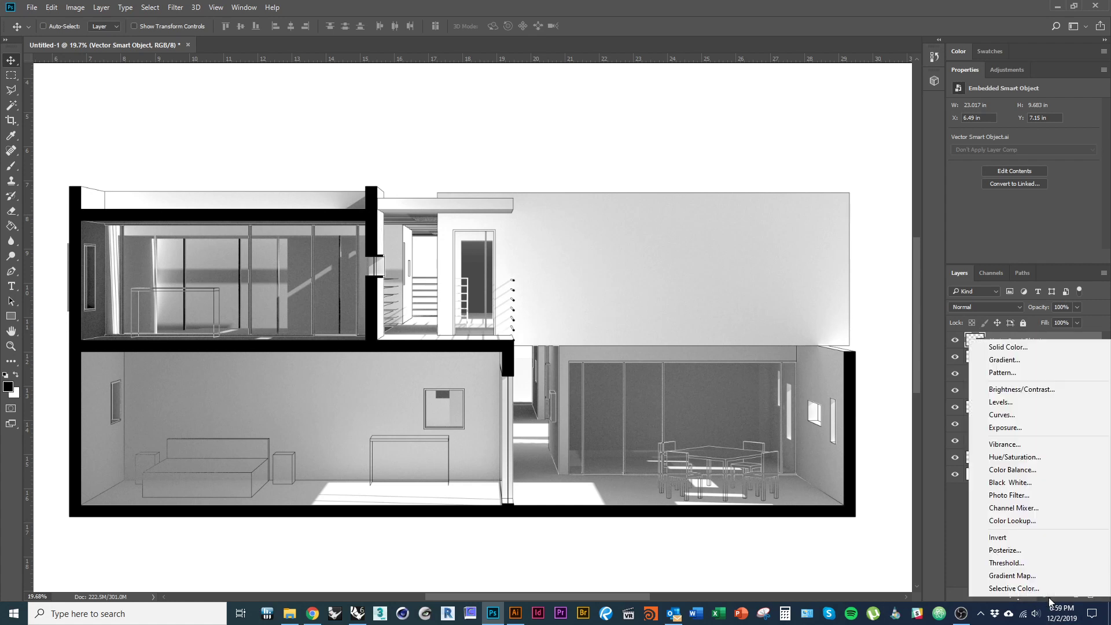
click(1031, 347)
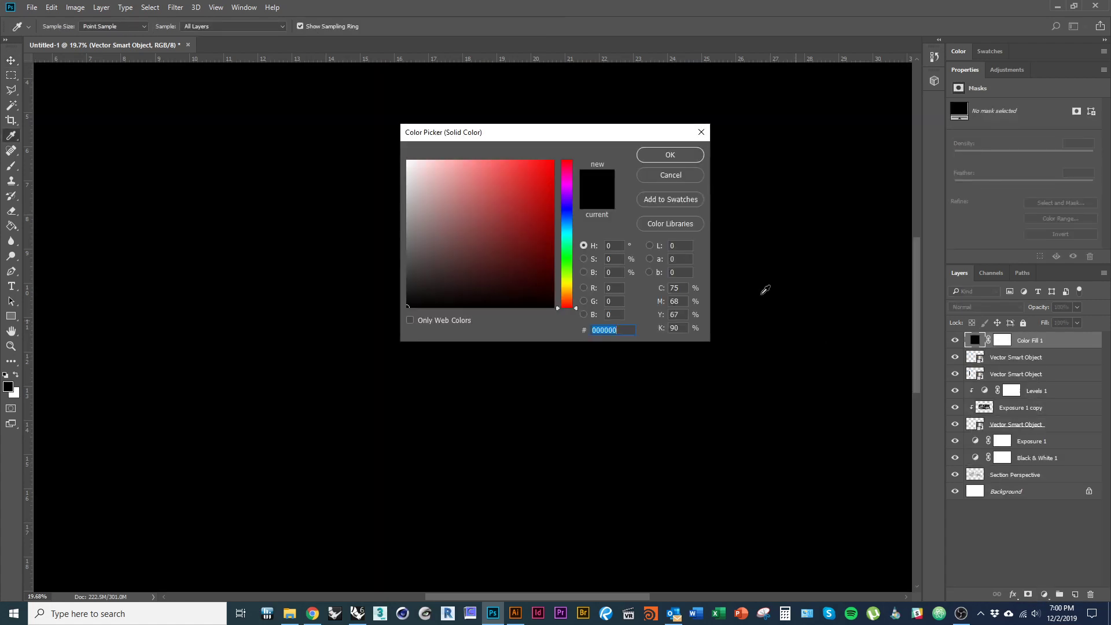
drag(483, 186, 421, 147)
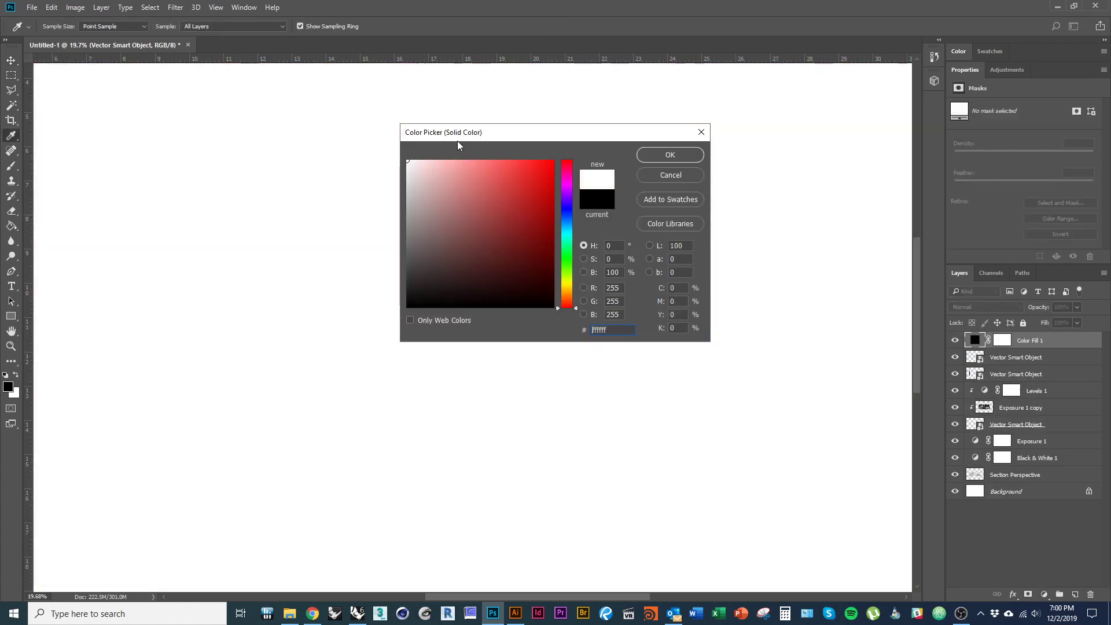
click(686, 157)
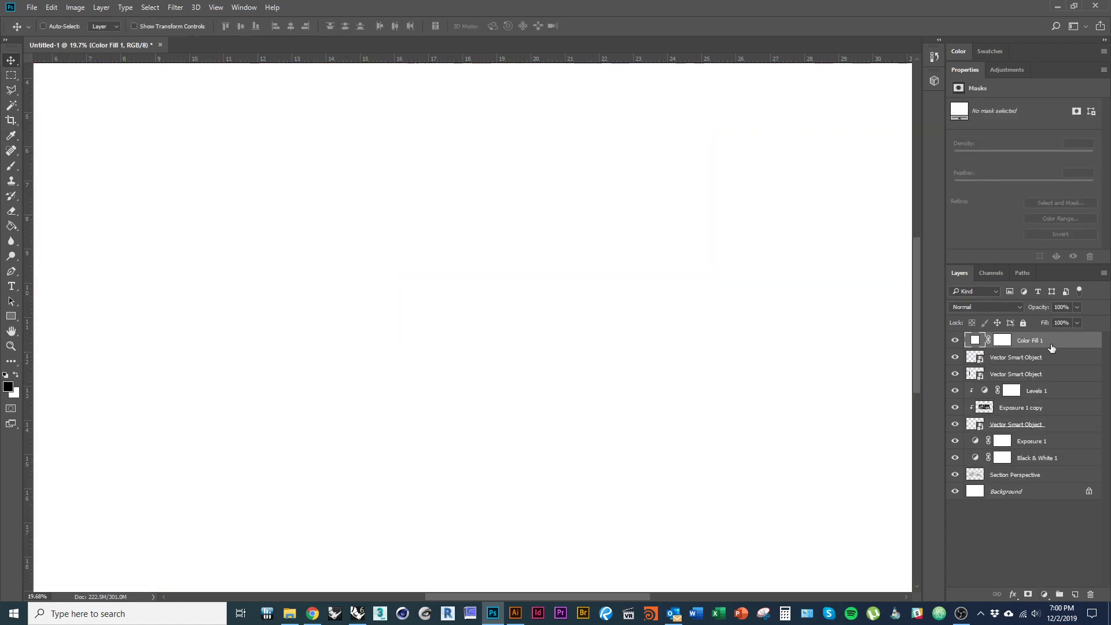
drag(1031, 346, 1027, 346)
alt+click(1027, 347)
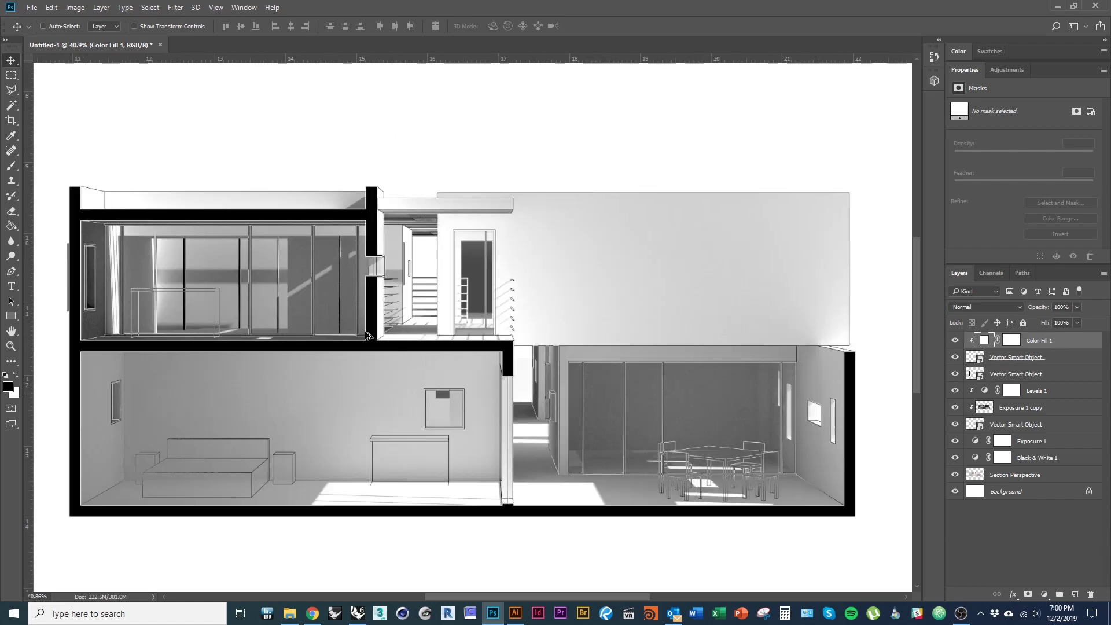
- Toggle Color Fill 1 and the layer below it on and off to compare the drawing
scroll(367, 334, up, 5)
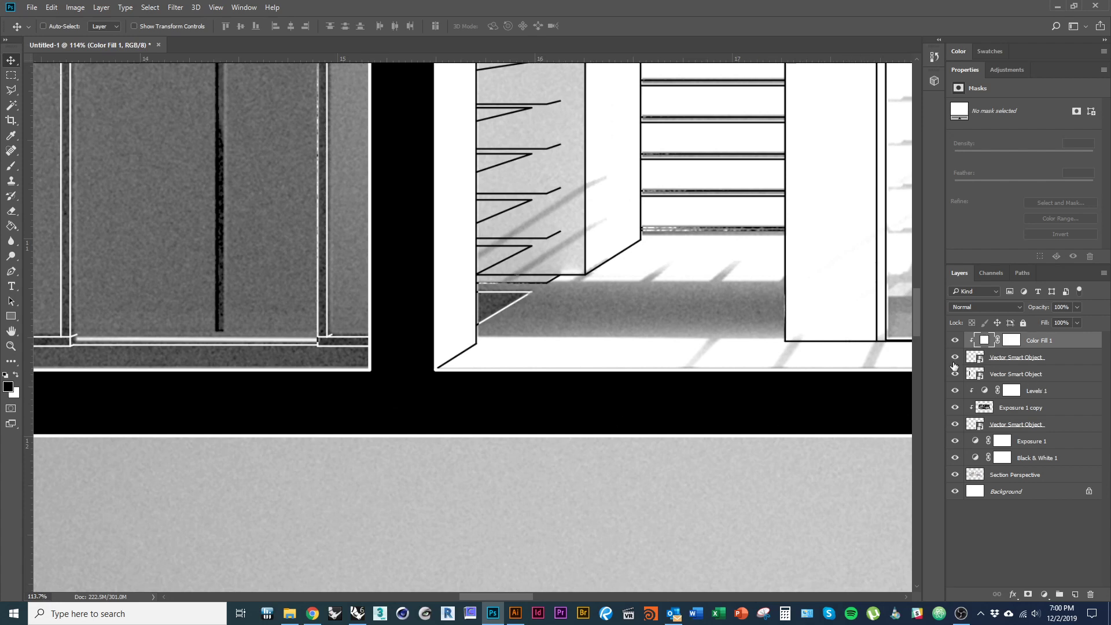
click(956, 341)
click(955, 341)
click(954, 360)
click(954, 360)
- Zoom around the section, then open the top Vector Smart Object for editing in Illustrator
scroll(384, 471, down, 5)
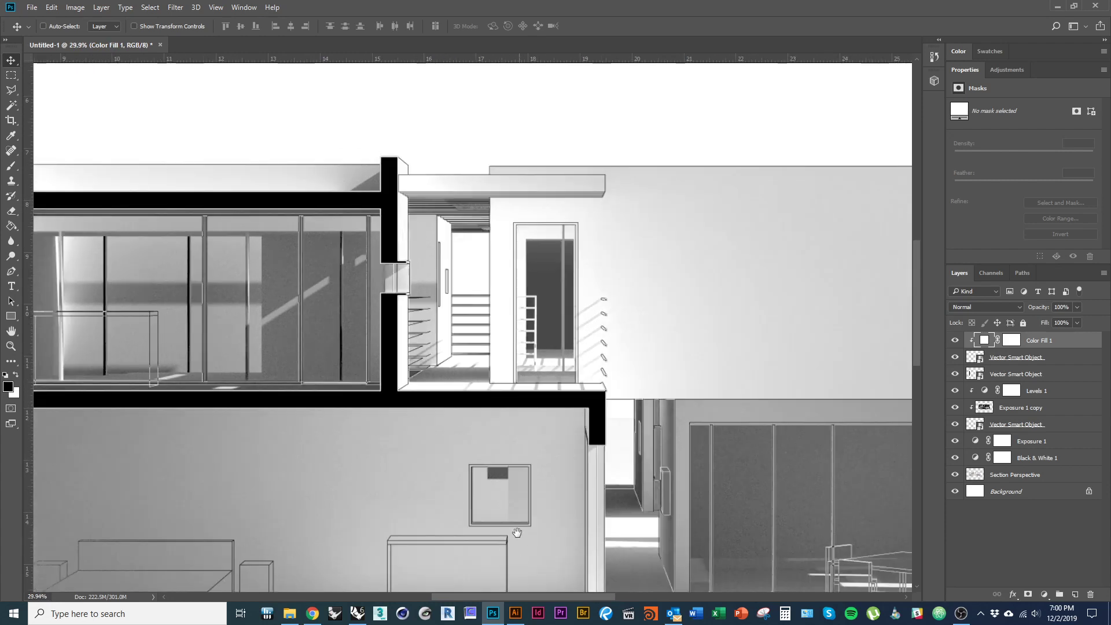
scroll(516, 528, down, 5)
scroll(582, 474, up, 3)
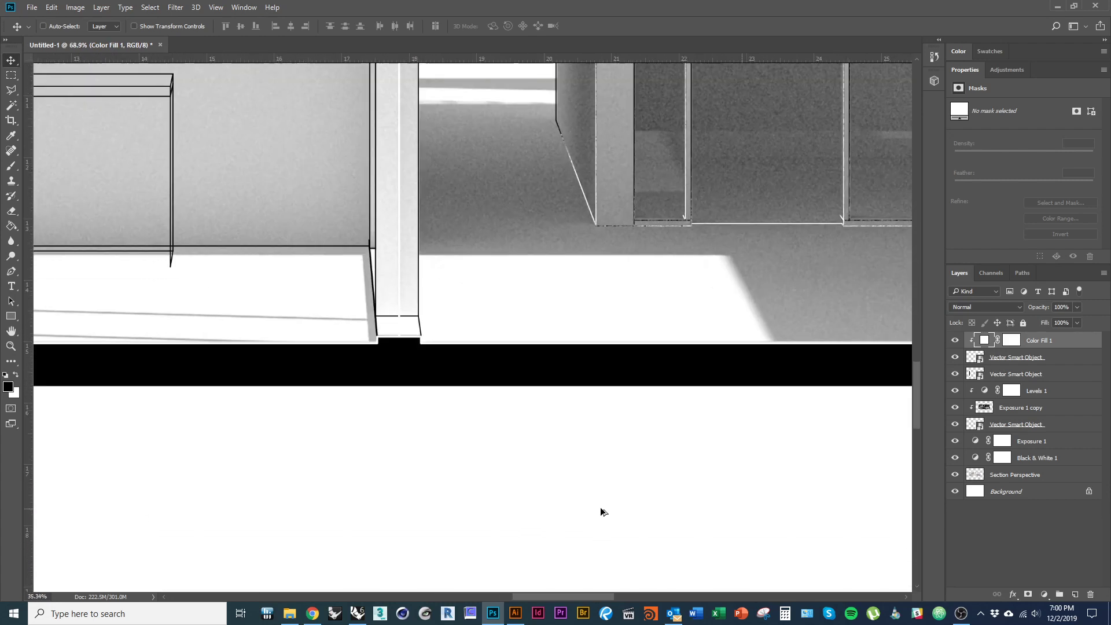
scroll(603, 511, down, 3)
scroll(603, 508, up, 3)
scroll(632, 453, down, 1)
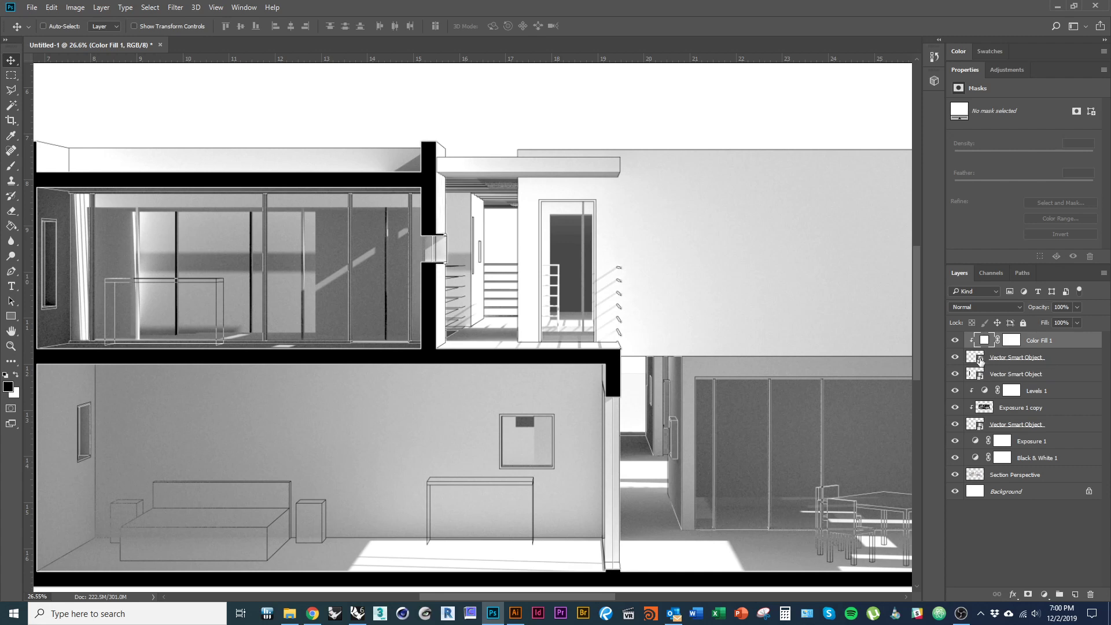
scroll(425, 197, up, 5)
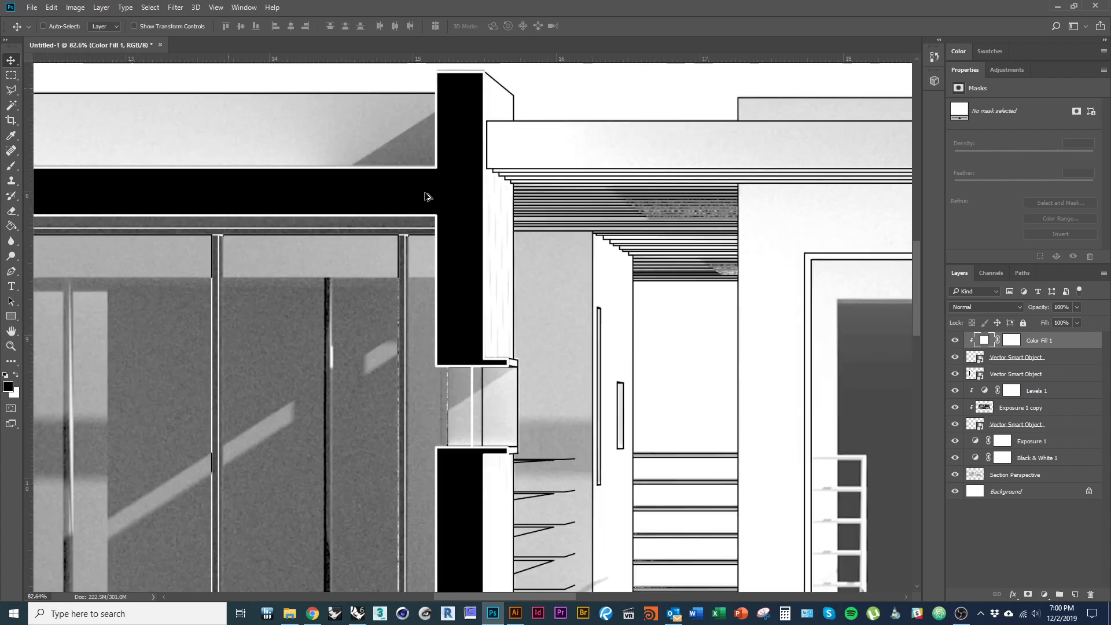
scroll(426, 197, up, 2)
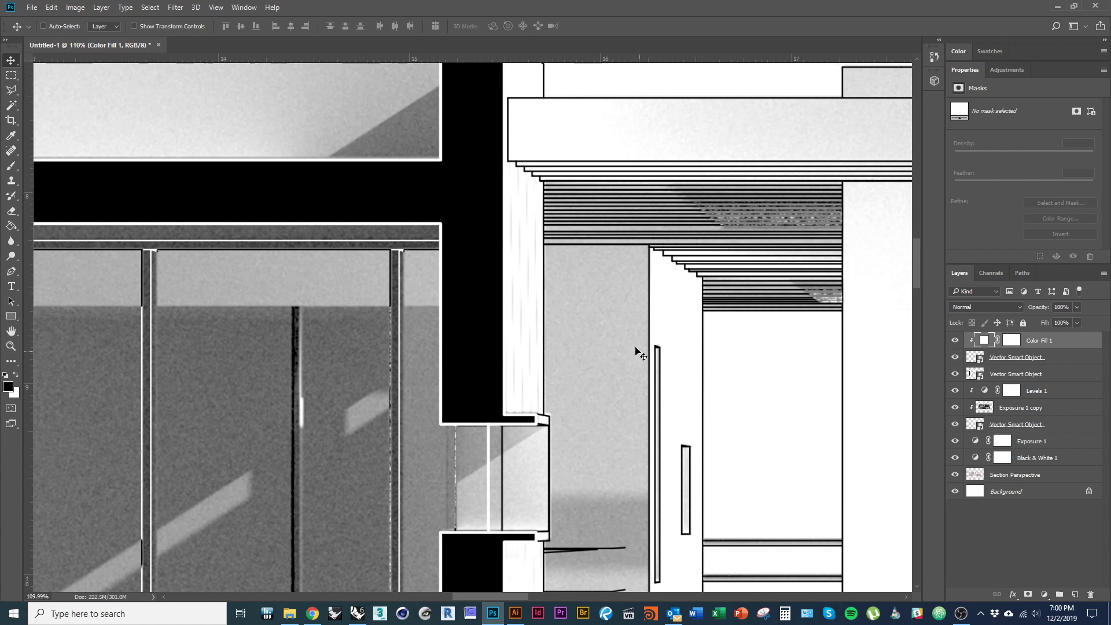
double_click(978, 358)
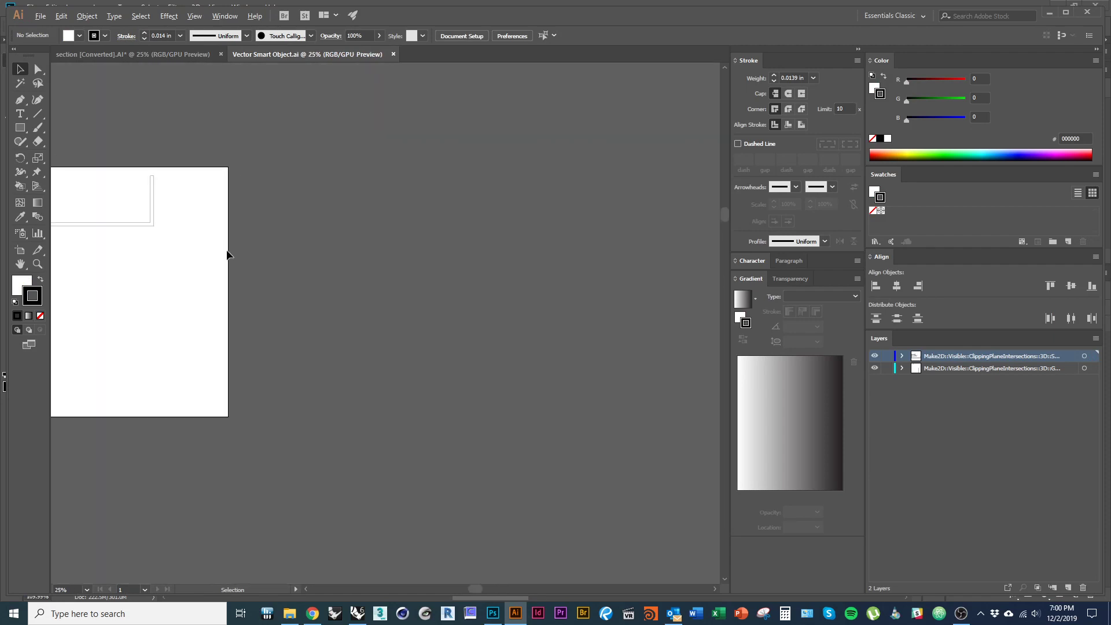
- Set the stroke weight of all linework paths to 0.0313 in
drag(157, 281, 454, 392)
scroll(250, 263, up, 2)
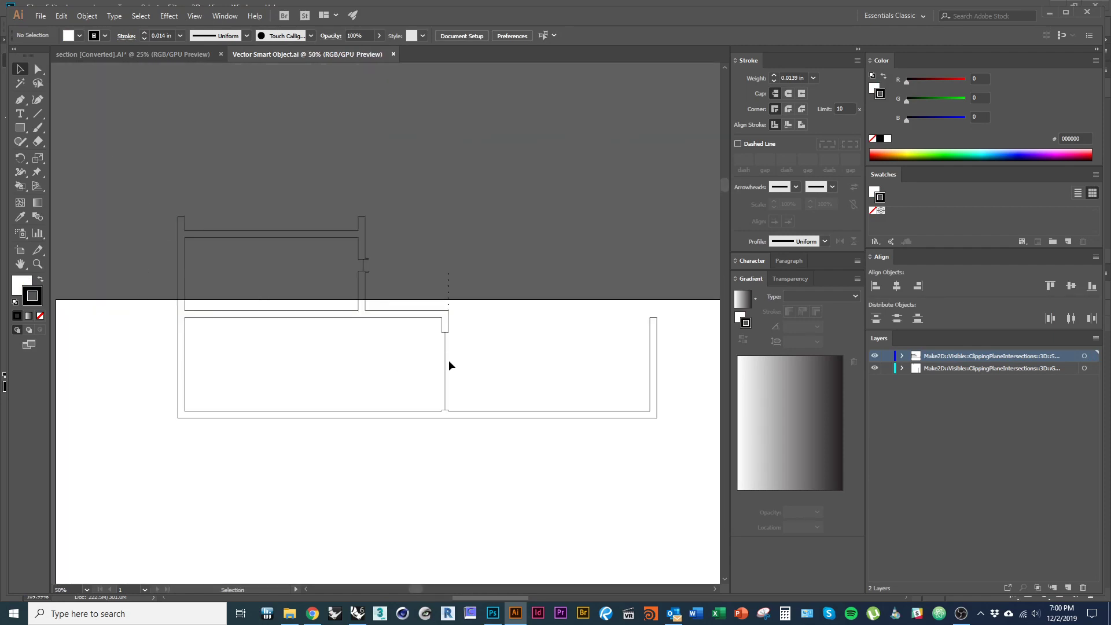
key(ctrl+a)
click(813, 77)
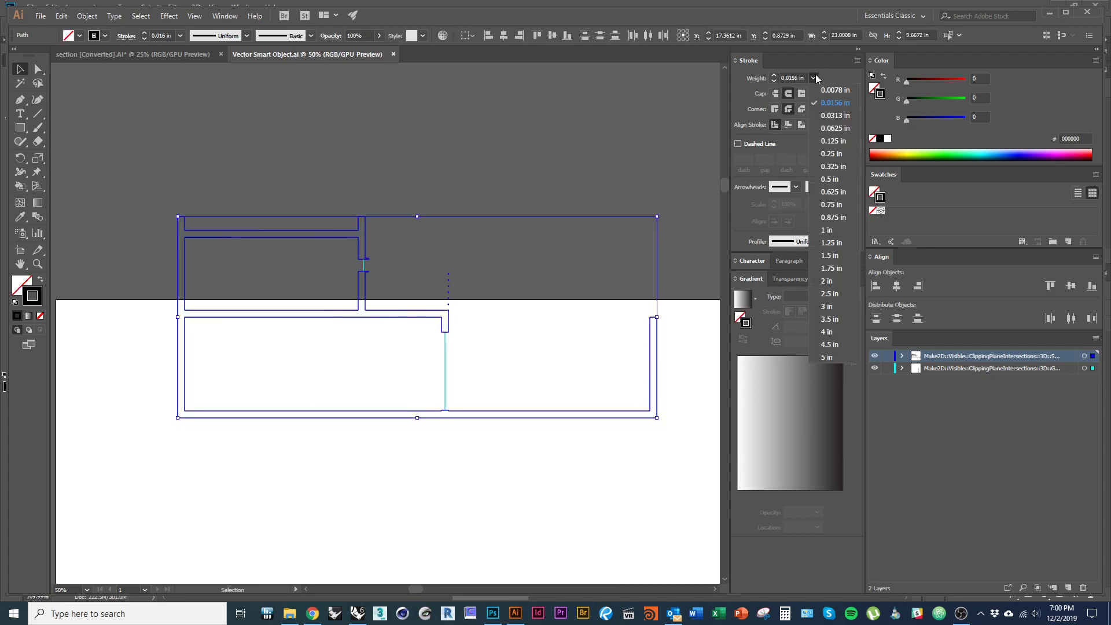
click(830, 116)
click(576, 216)
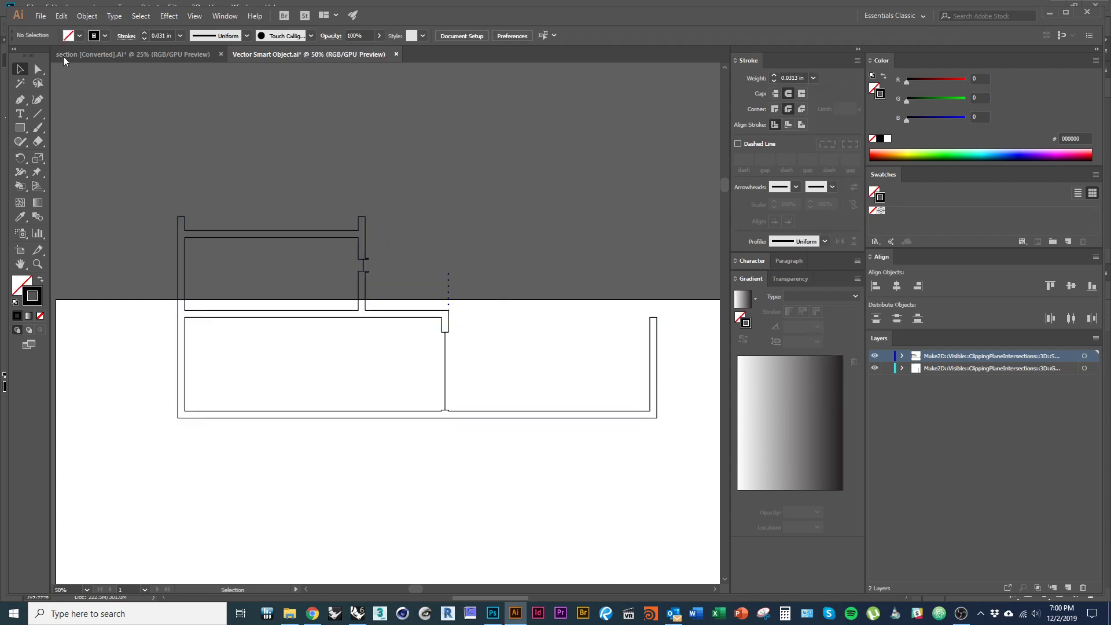
- Save and close Vector Smart Object.ai, then return to Photoshop
click(41, 19)
click(91, 110)
click(394, 54)
key(alt+Tab)
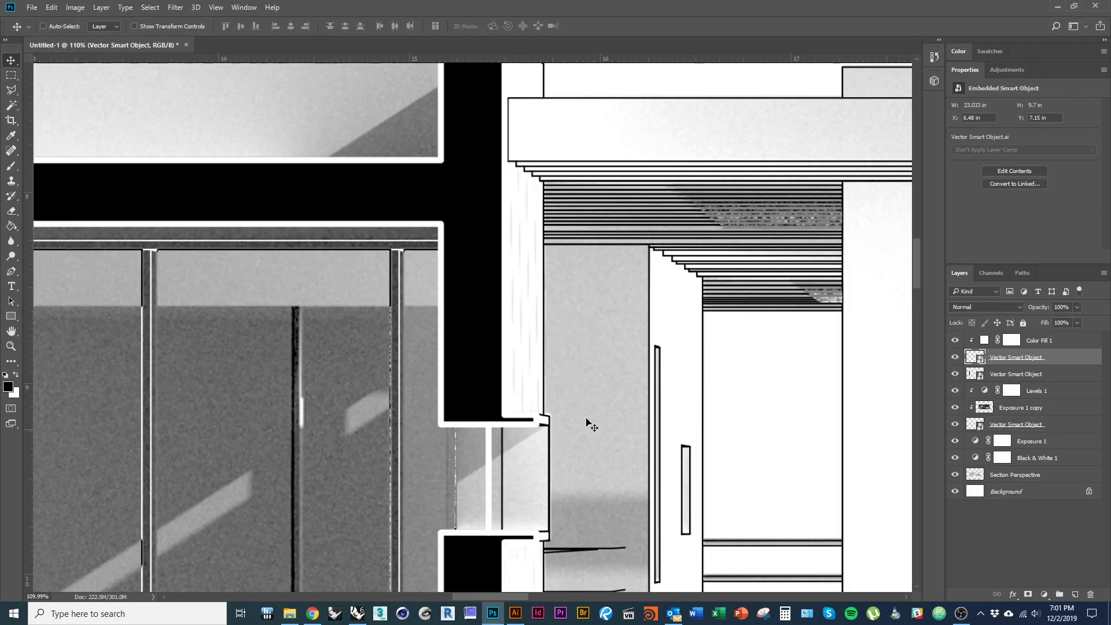
scroll(549, 342, down, 5)
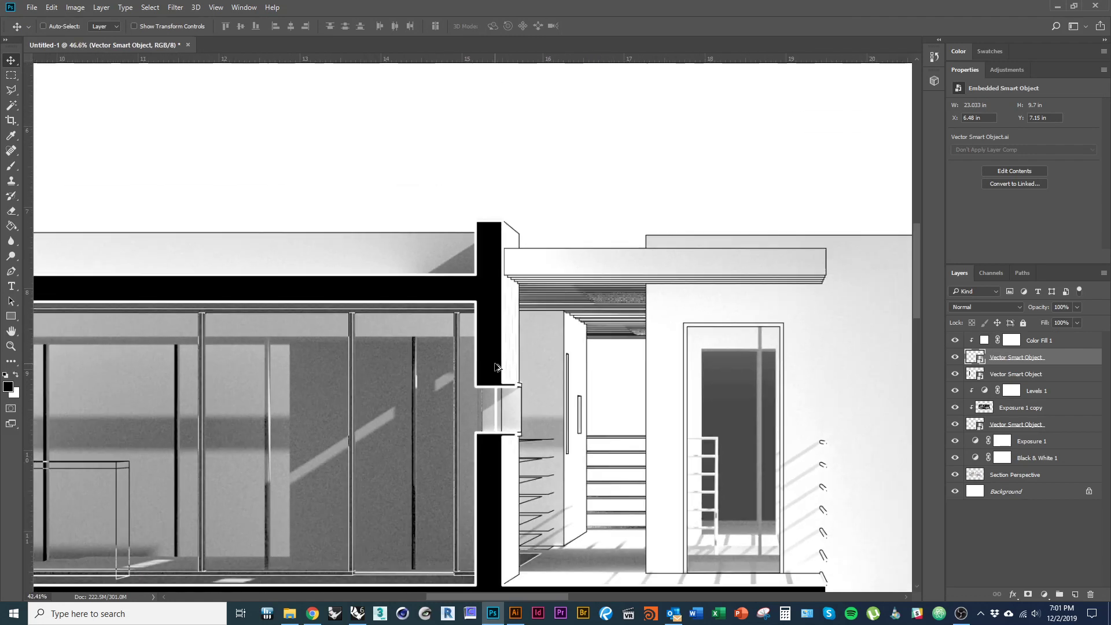
scroll(431, 421, down, 3)
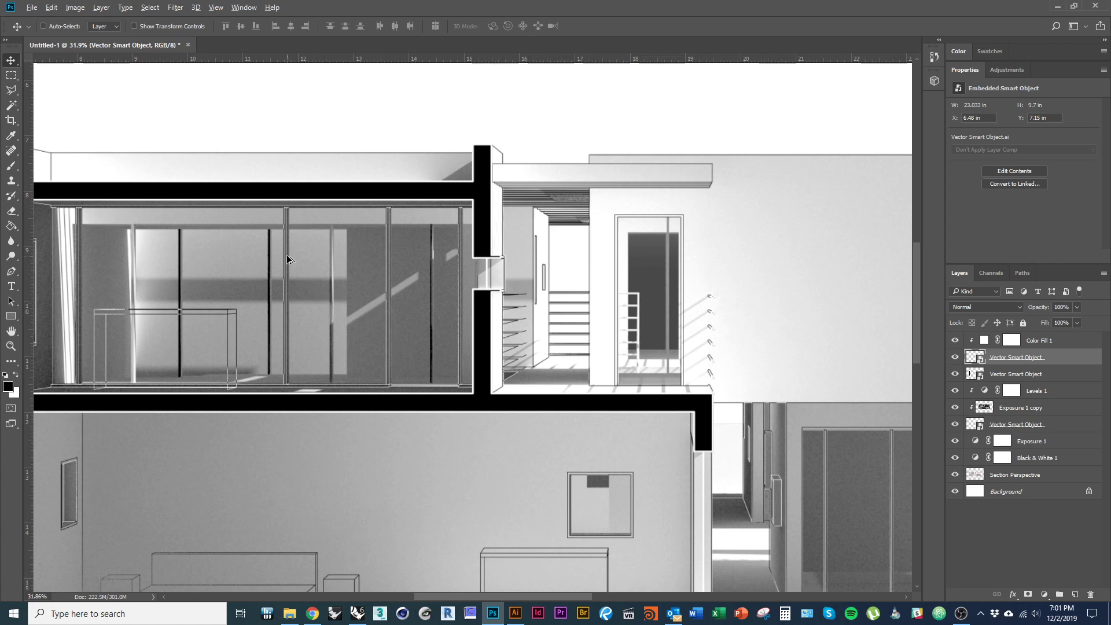
scroll(321, 325, down, 1)
scroll(327, 339, down, 1)
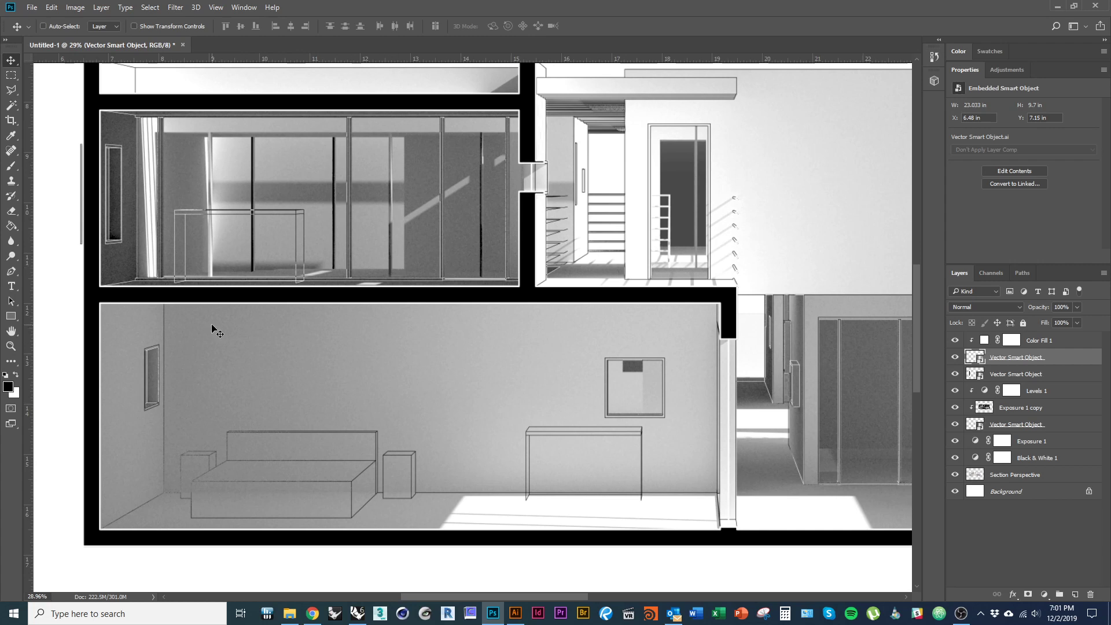
scroll(579, 404, down, 4)
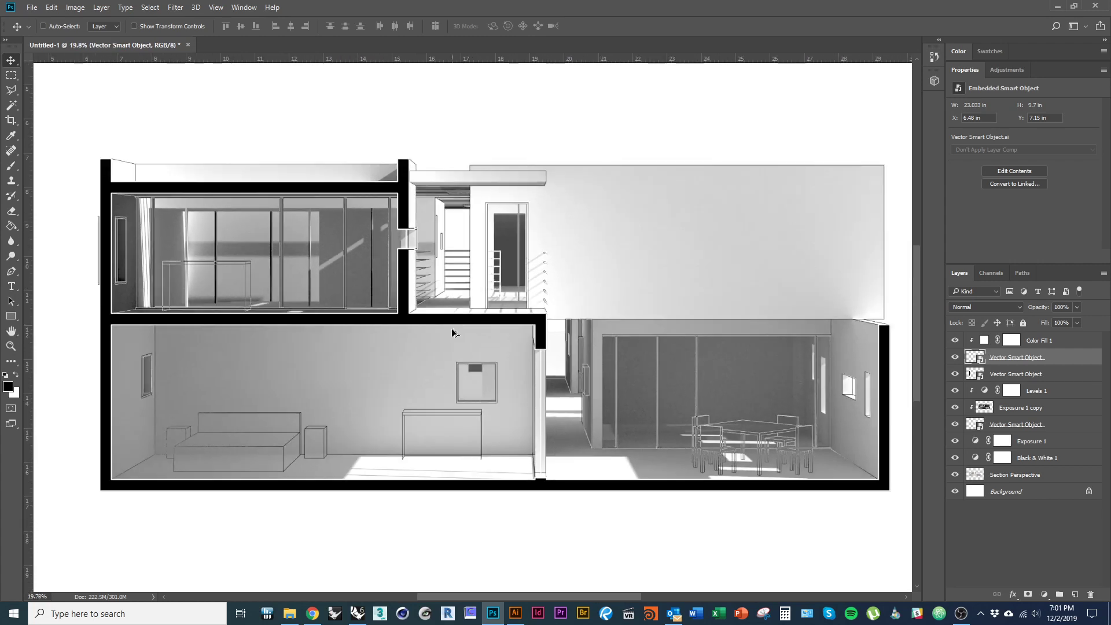
drag(541, 325, 525, 350)
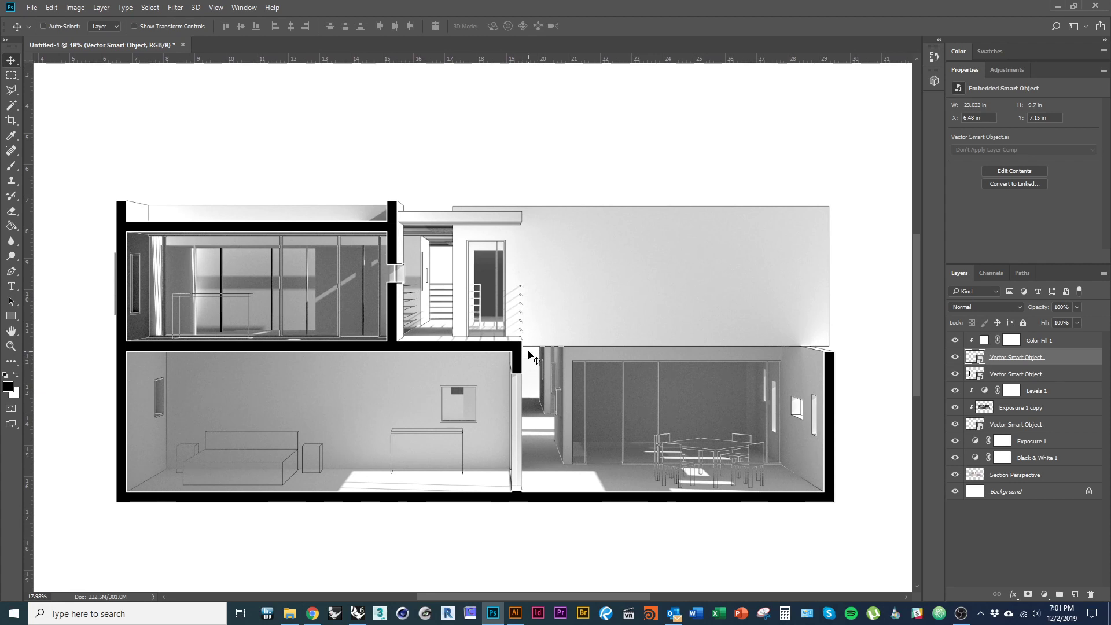
scroll(448, 332, down, 4)
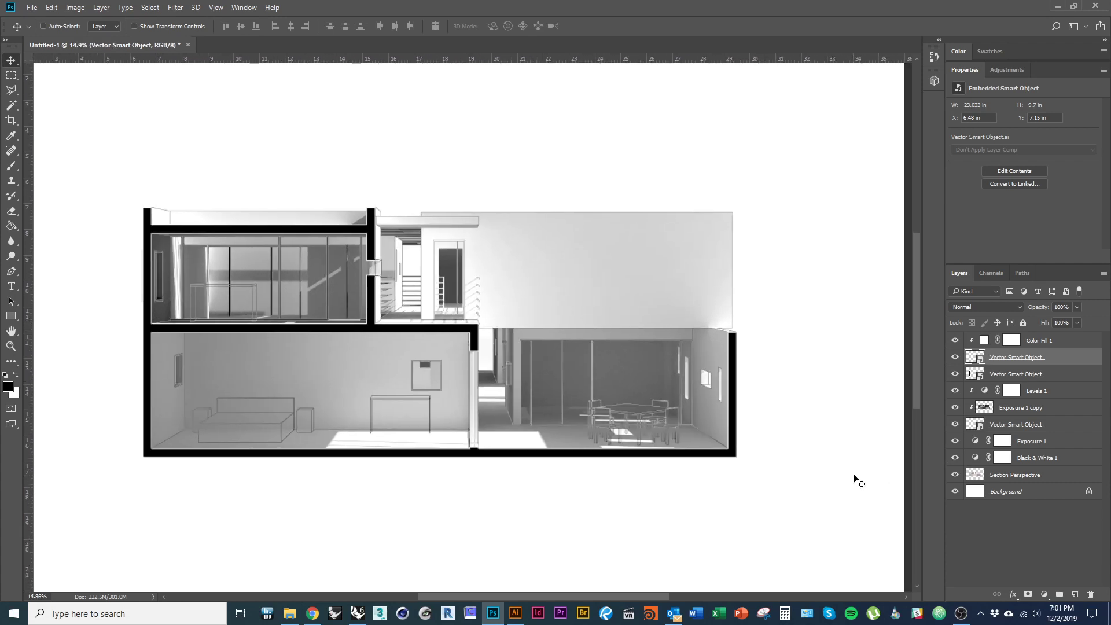
mouse_move(759, 459)
mouse_down()
mouse_move(707, 397)
mouse_move(776, 405)
mouse_up()
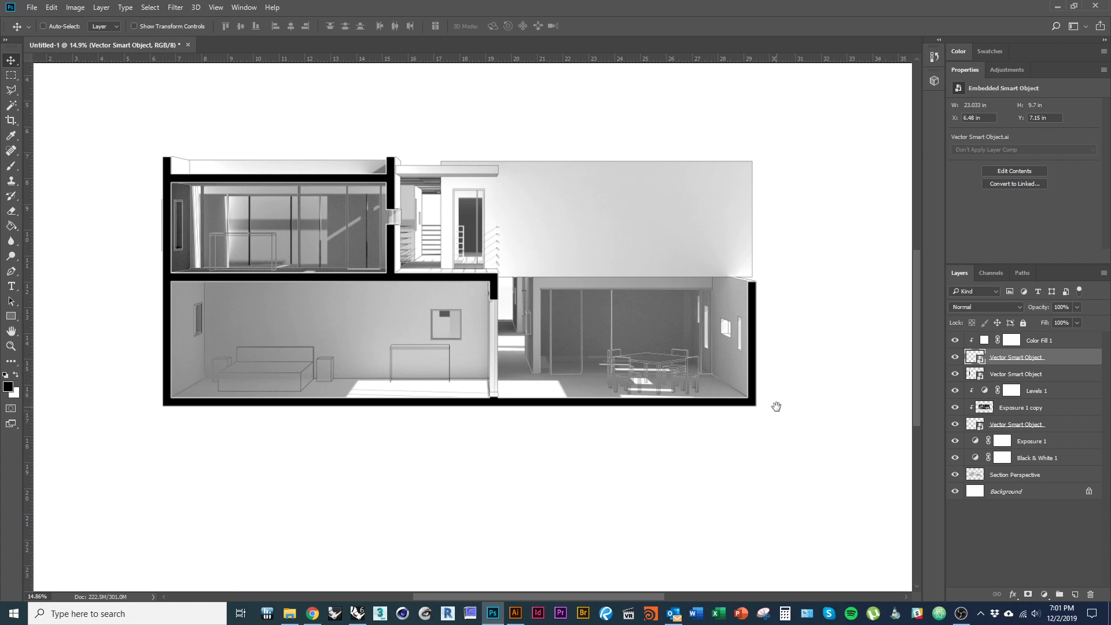
- Group the layers from Color Fill 1 down to the linework smart object and name the group Linework
click(1041, 345)
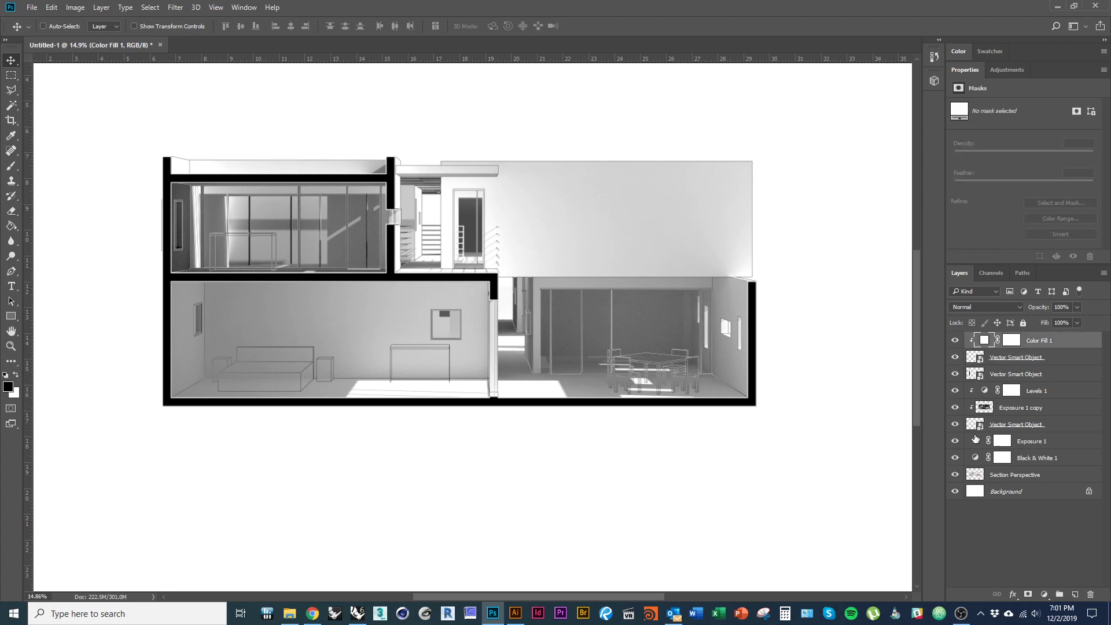
shift+click(1071, 428)
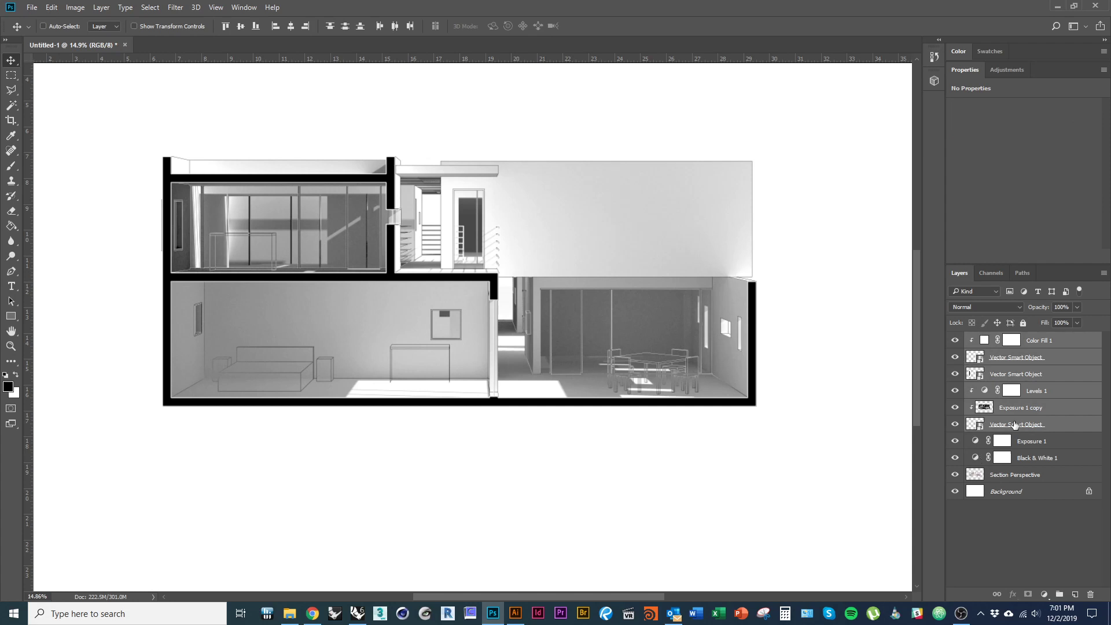
right_click(1070, 370)
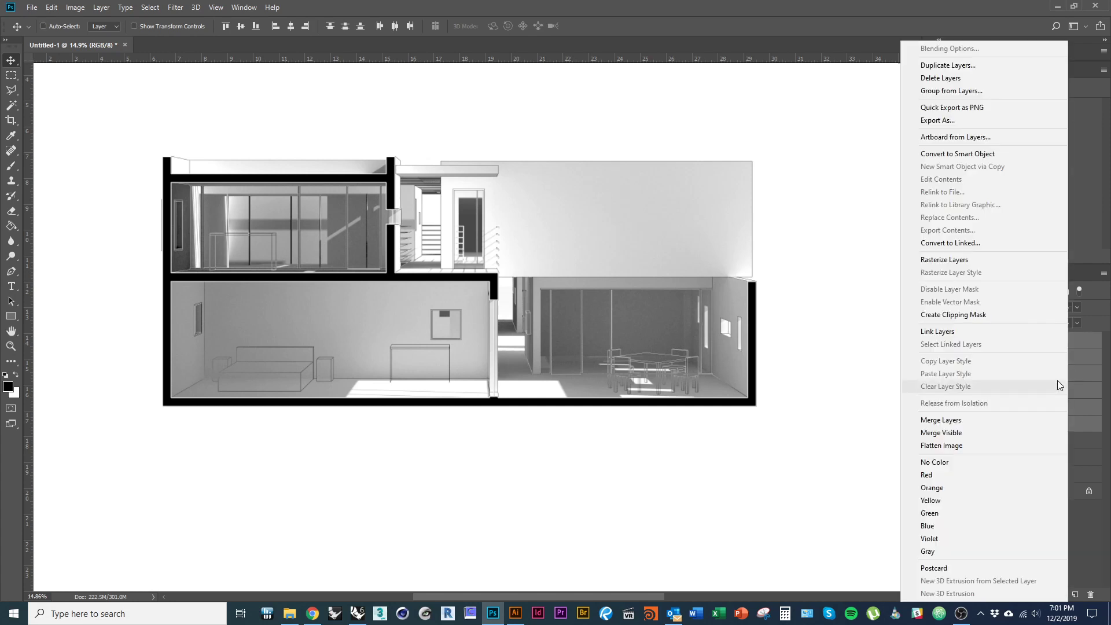
click(953, 91)
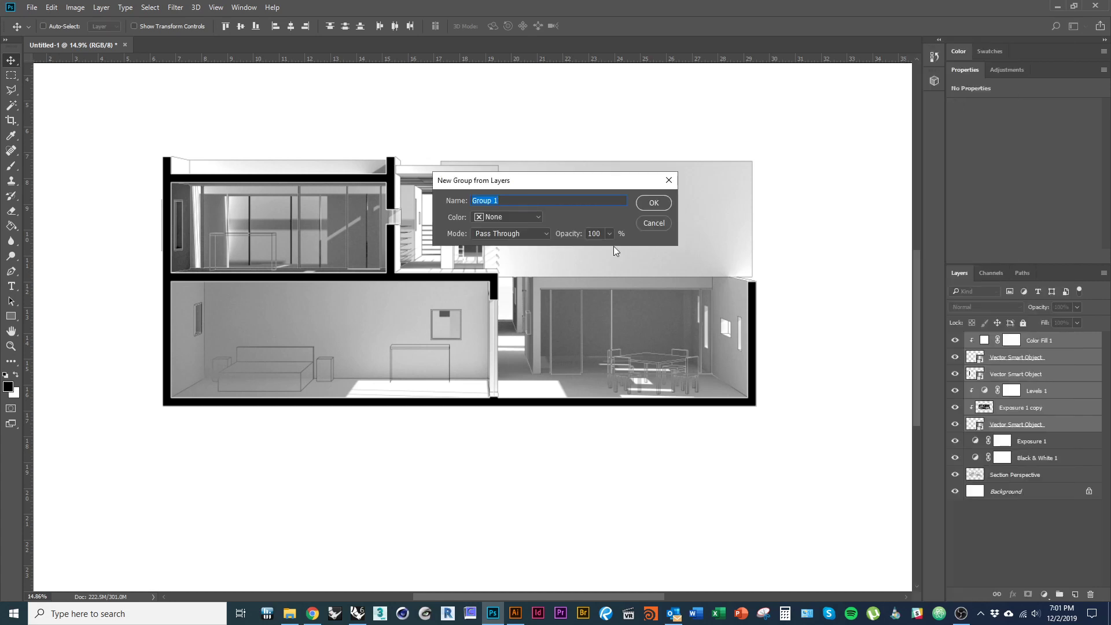
click(655, 201)
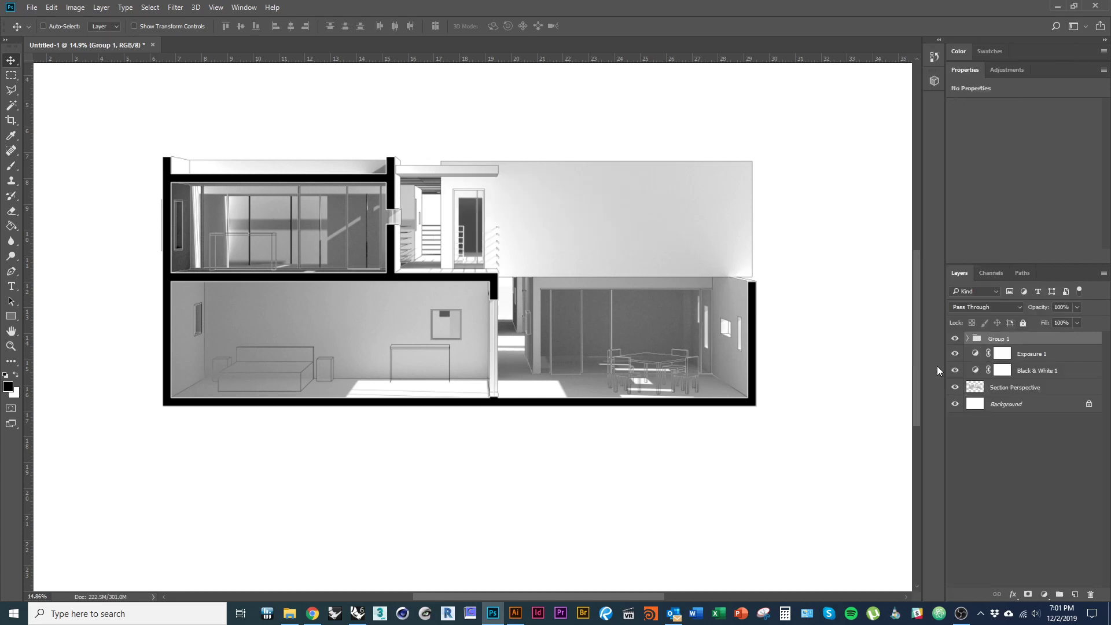
double_click(1004, 340)
- Group Exposure 1 through Section Perspective with Ctrl+G, name it Rendering, and clear the layer selection
click(1049, 394)
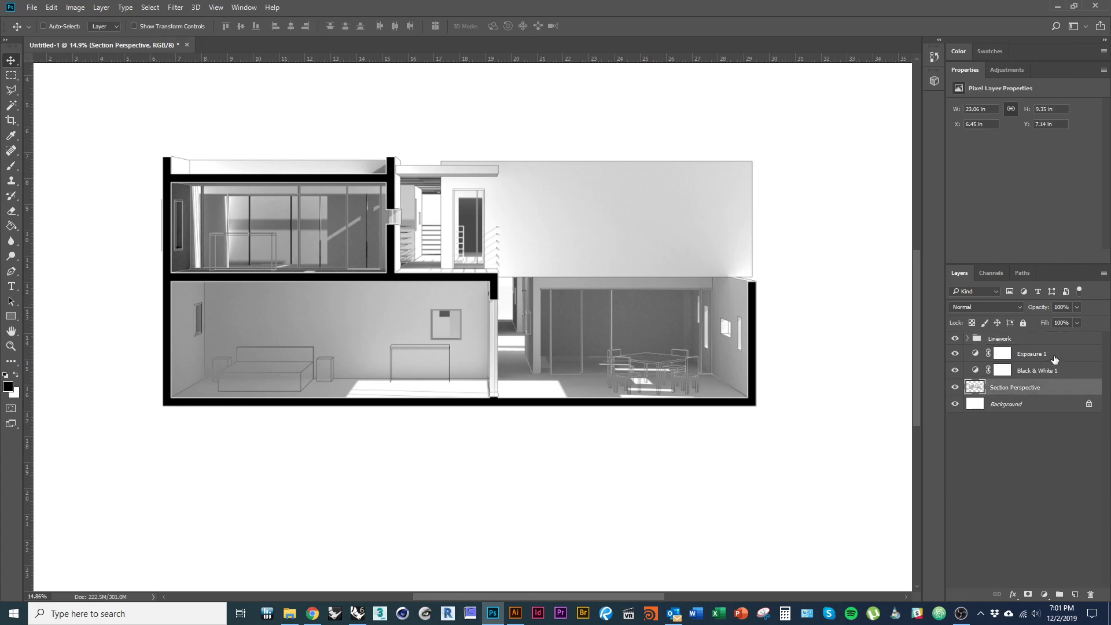
shift+click(1052, 355)
key(ctrl+g)
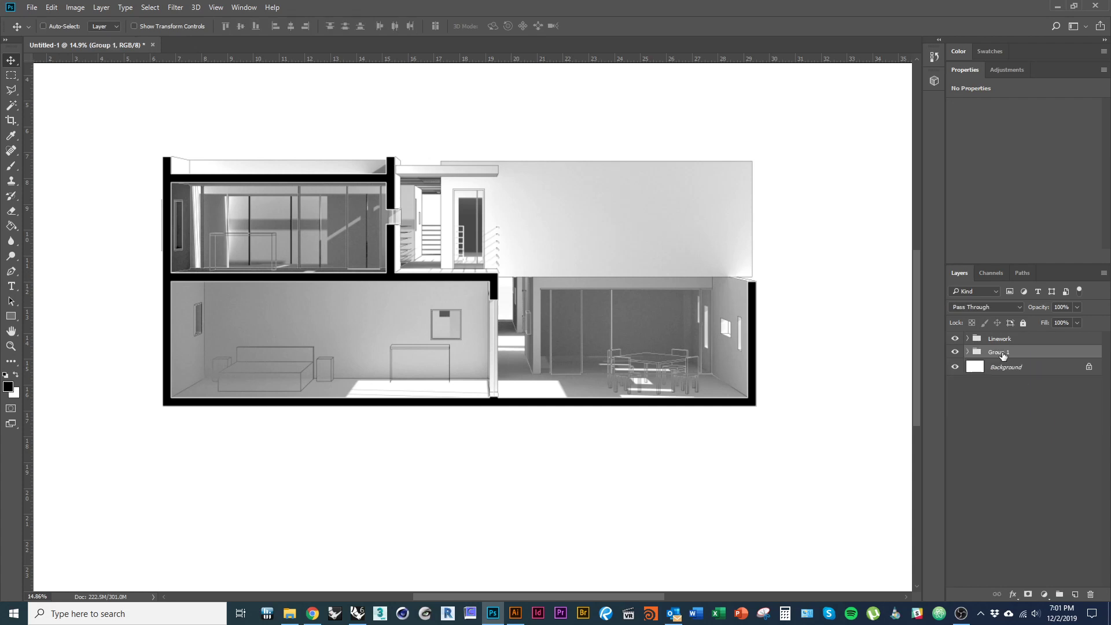
double_click(1003, 354)
text(RT)
click(1029, 442)
click(808, 470)
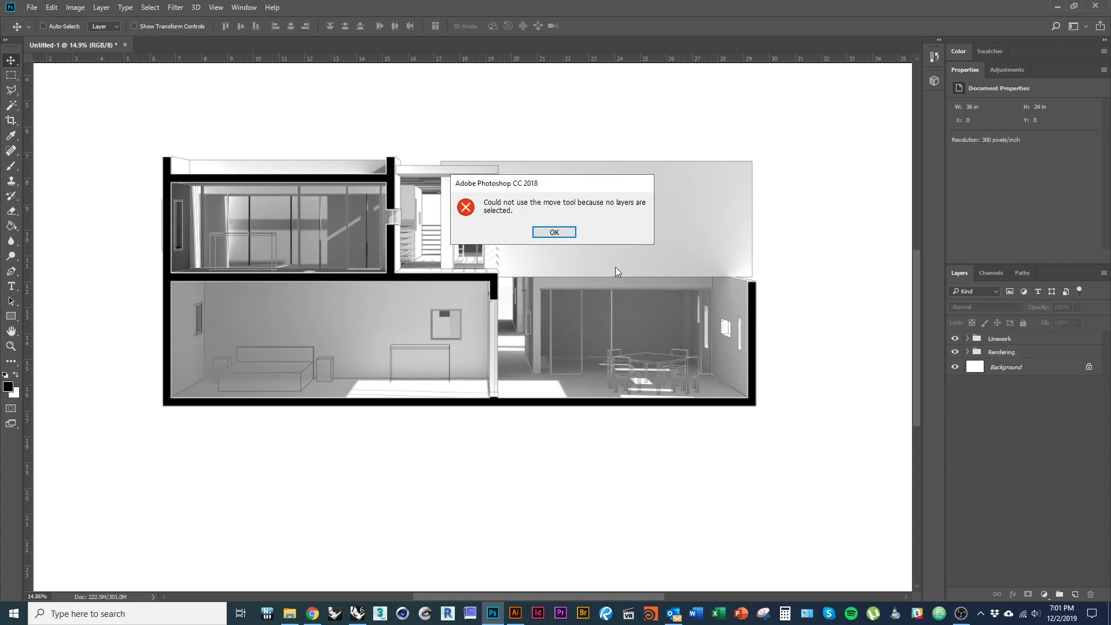
click(570, 234)
- Switch back to Photoshop and zoom out to see the whole grouped section composite
scroll(454, 396, down, 2)
scroll(482, 391, up, 1)
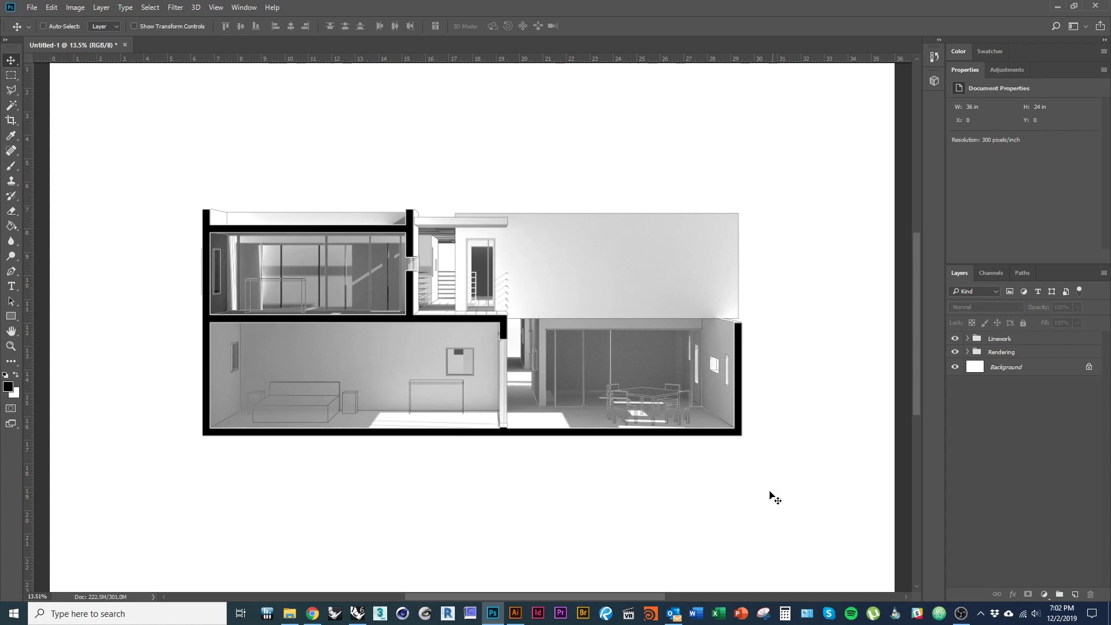
drag(754, 470, 733, 474)
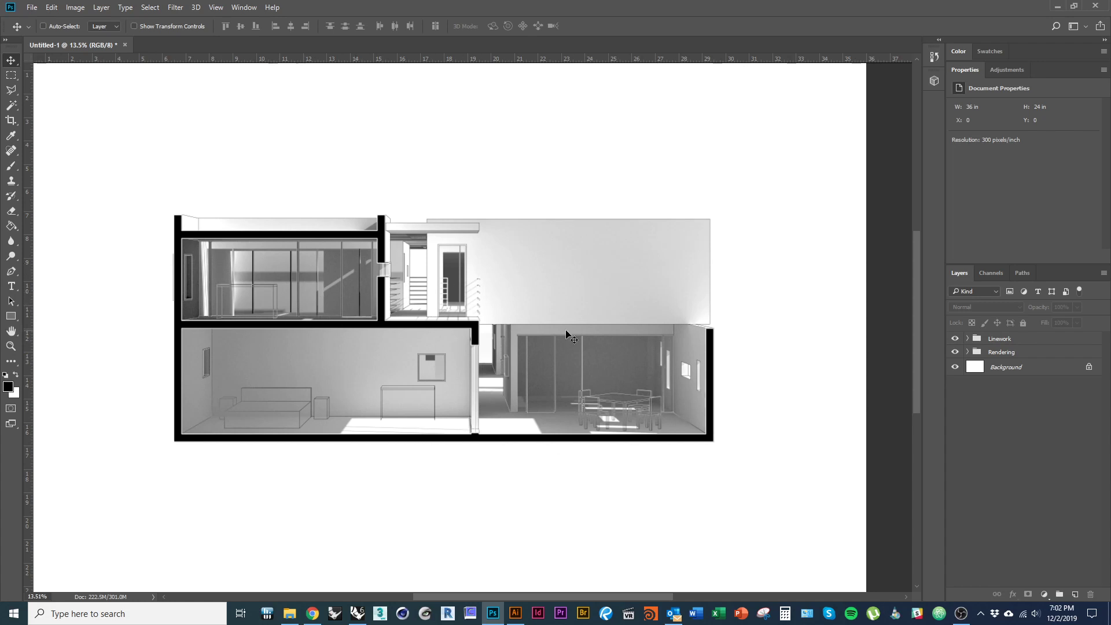
key(alt+Tab)
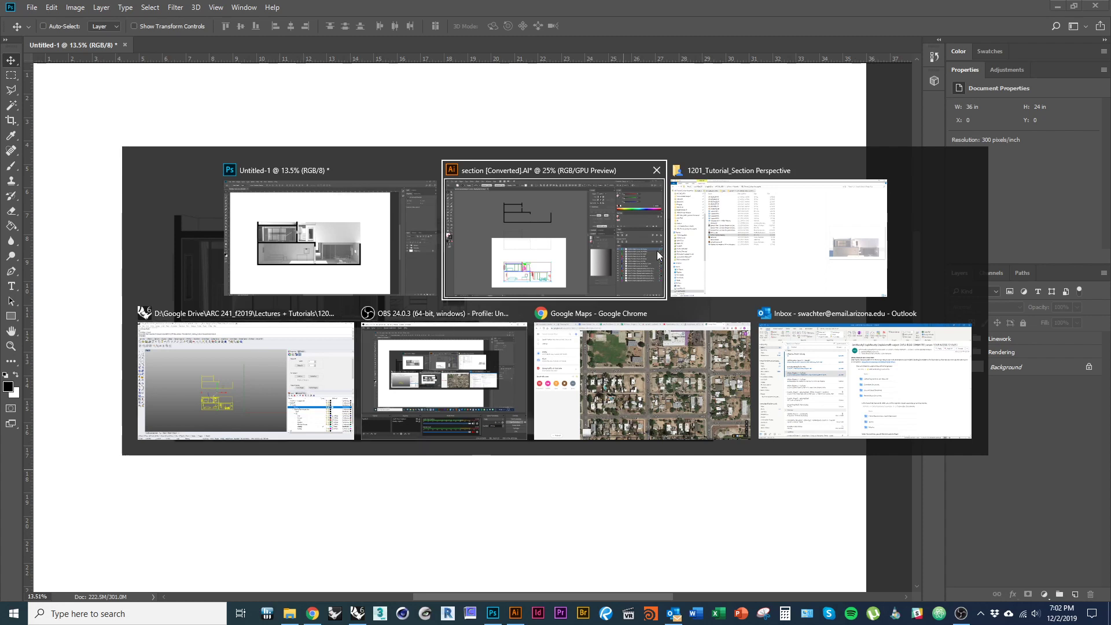
click(374, 261)
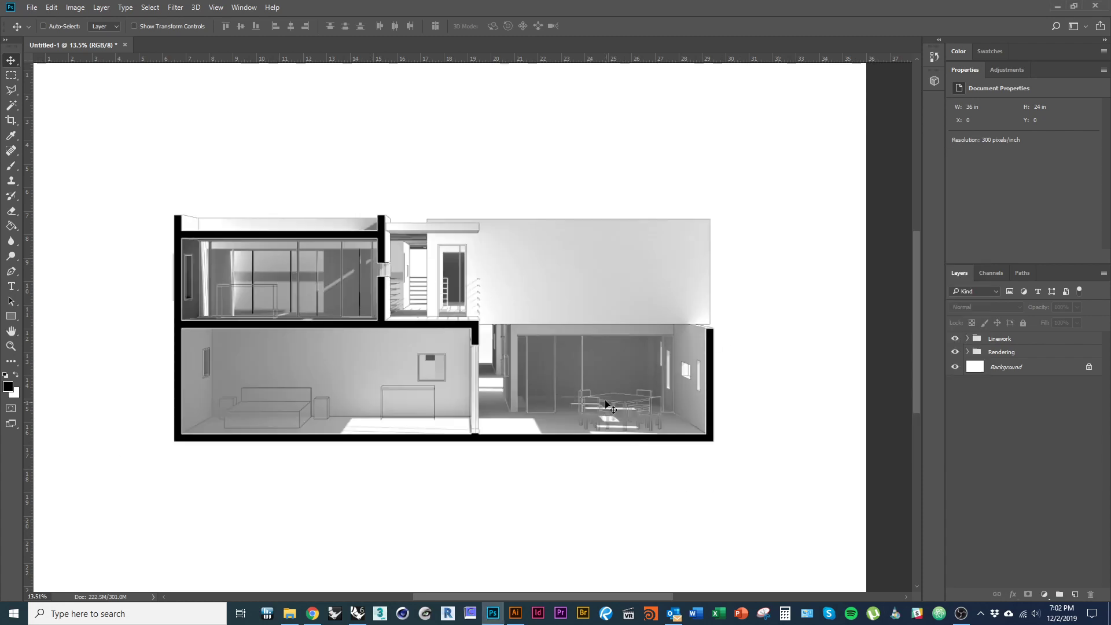
scroll(579, 301, down, 1)
scroll(579, 301, down, 1)
key(m)
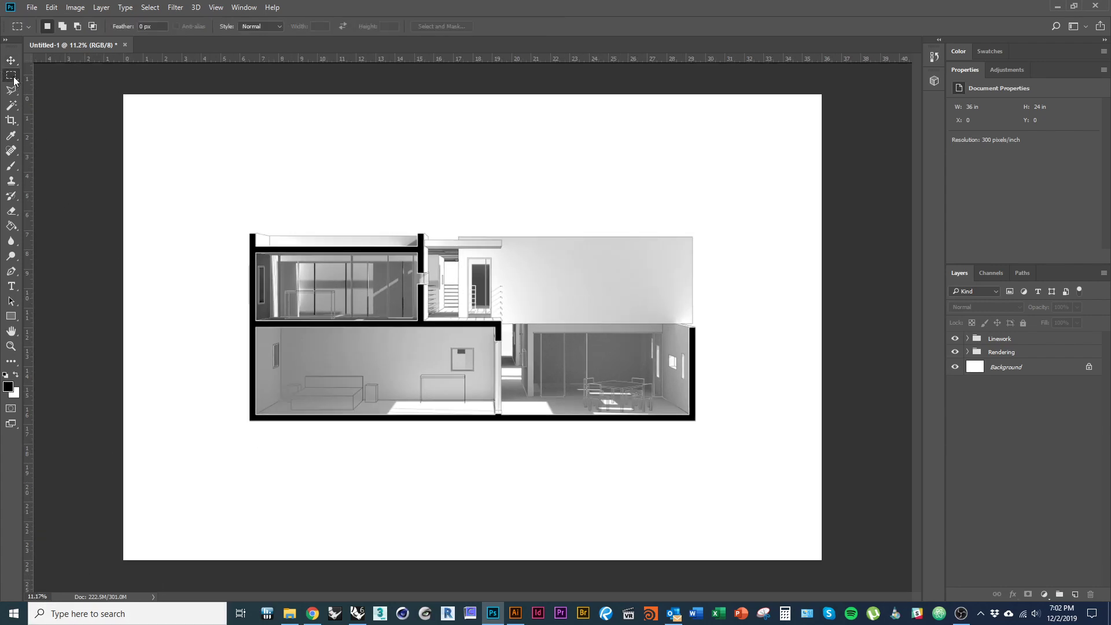
- Fill the marquee area below the section floor with black on a new Layer 1 in Rendering
drag(87, 579, 826, 415)
click(11, 226)
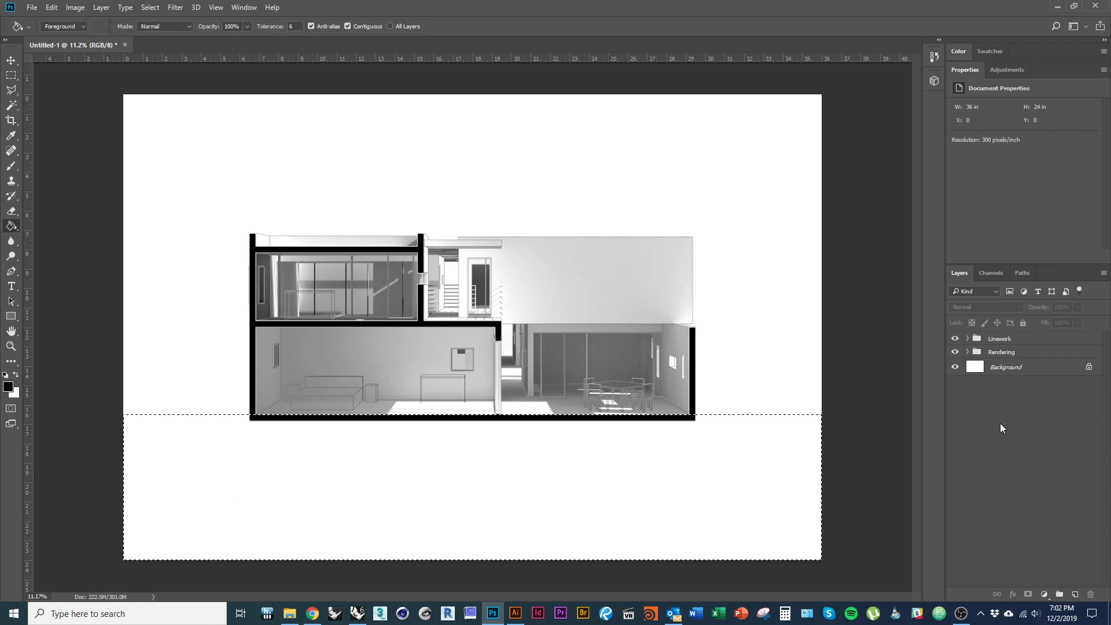
click(967, 352)
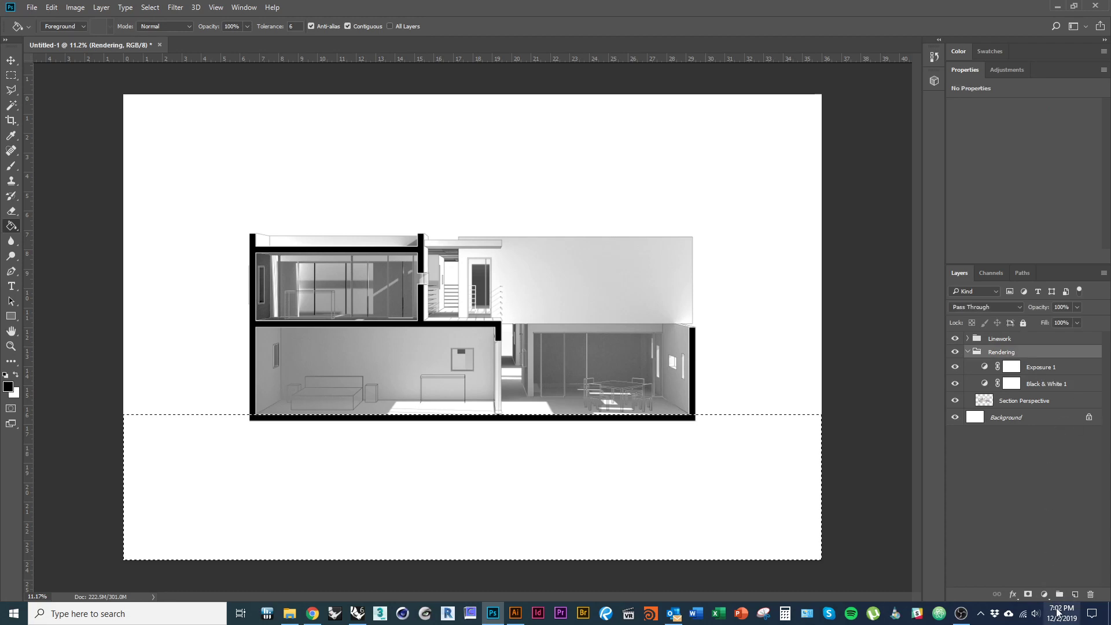
click(1075, 595)
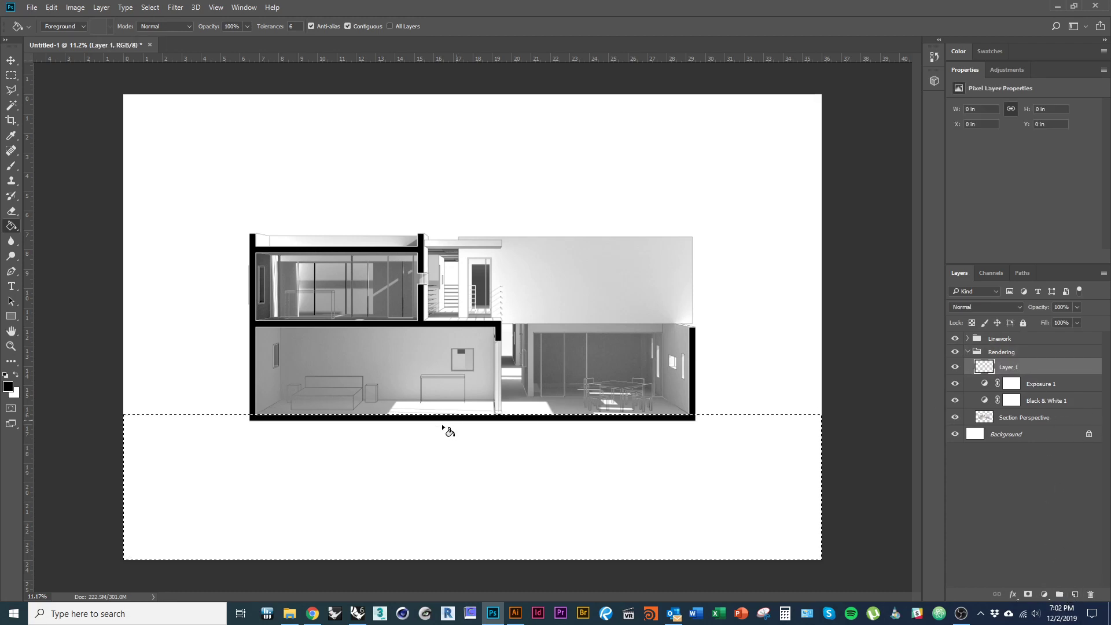
click(423, 539)
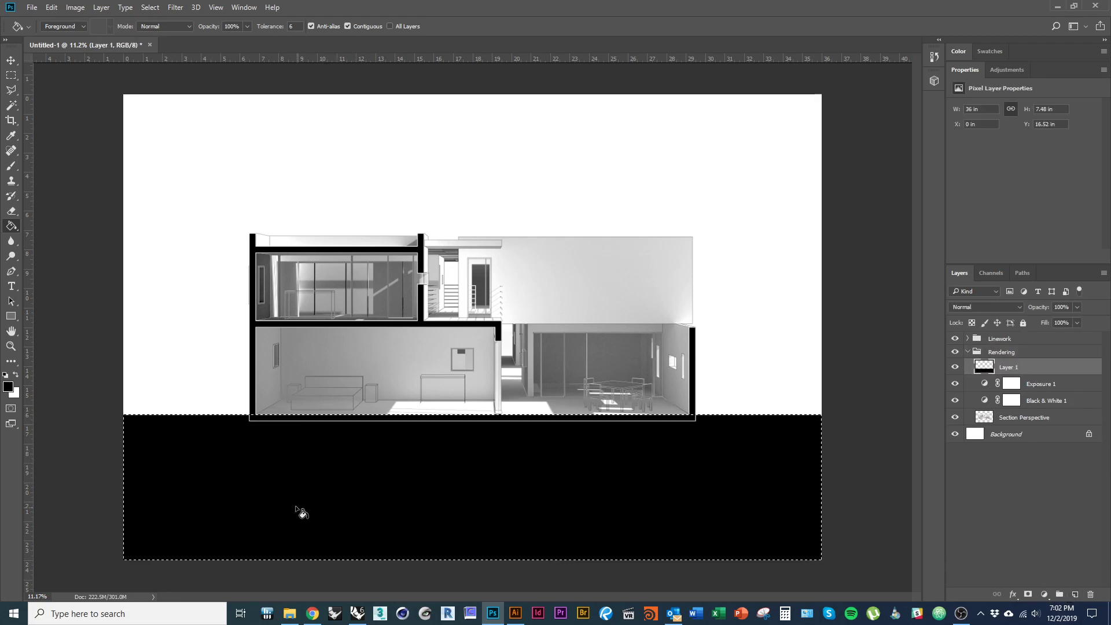
key(v)
key(ctrl+d)
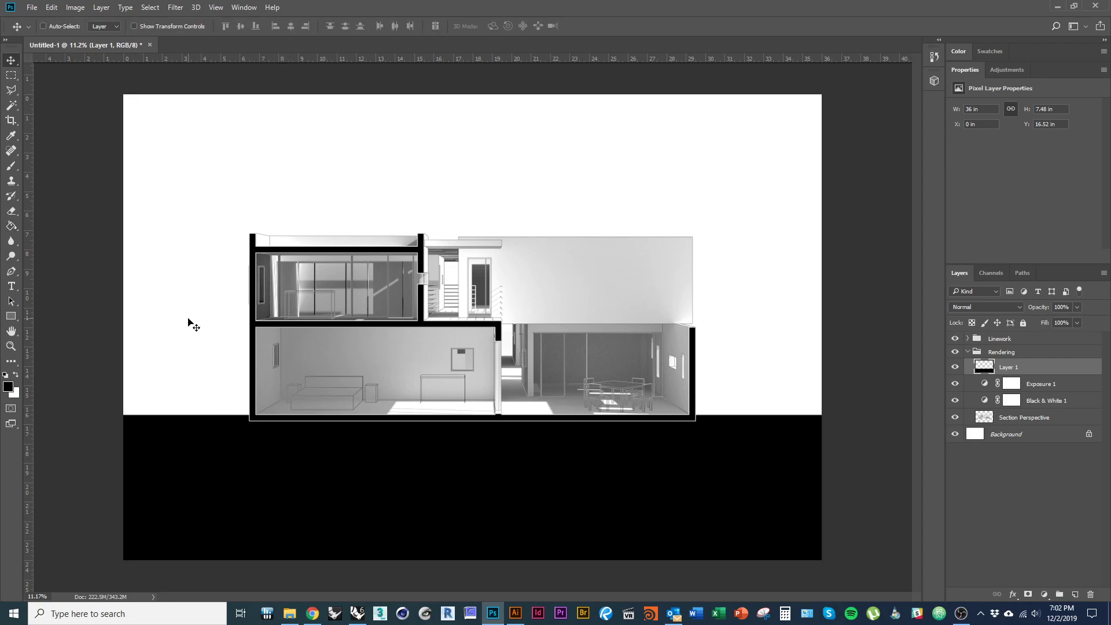
scroll(760, 438, down, 1)
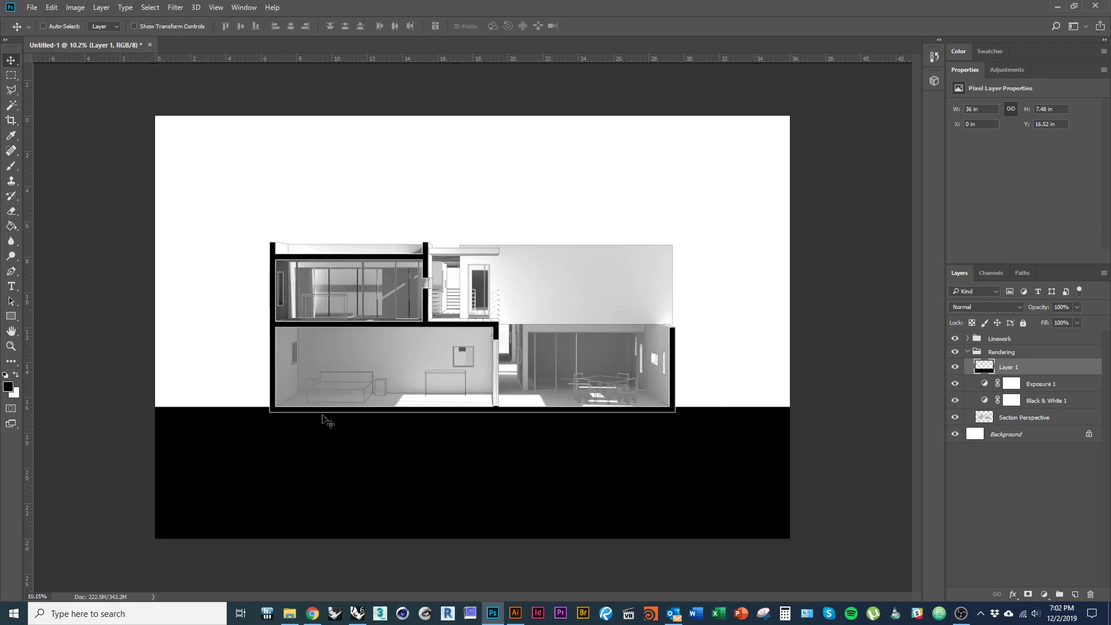
scroll(330, 467, up, 1)
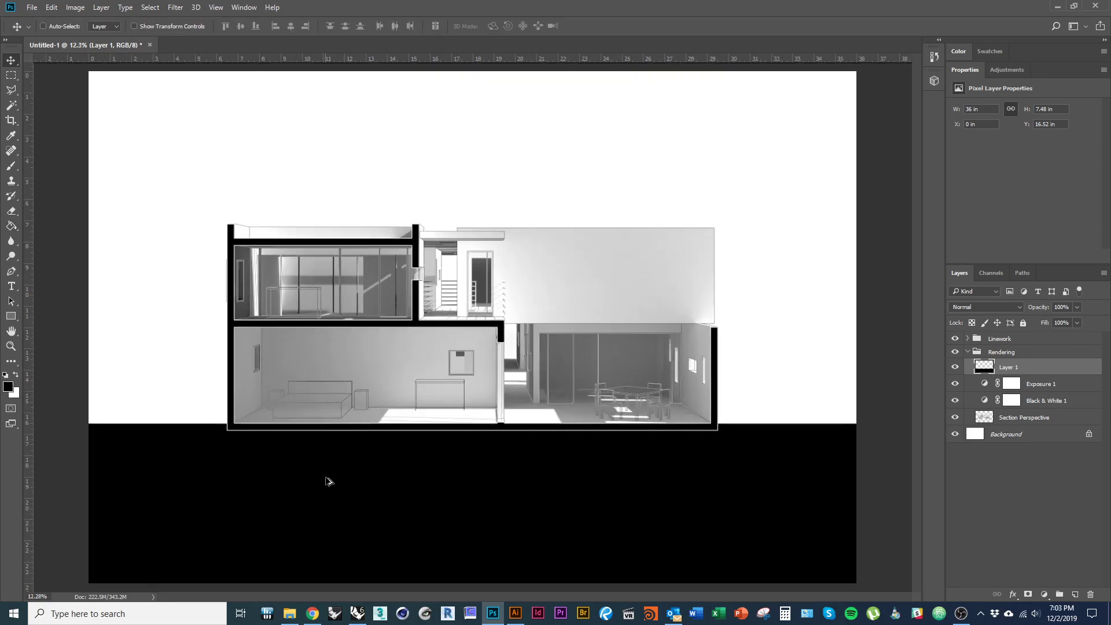
scroll(186, 351, up, 1)
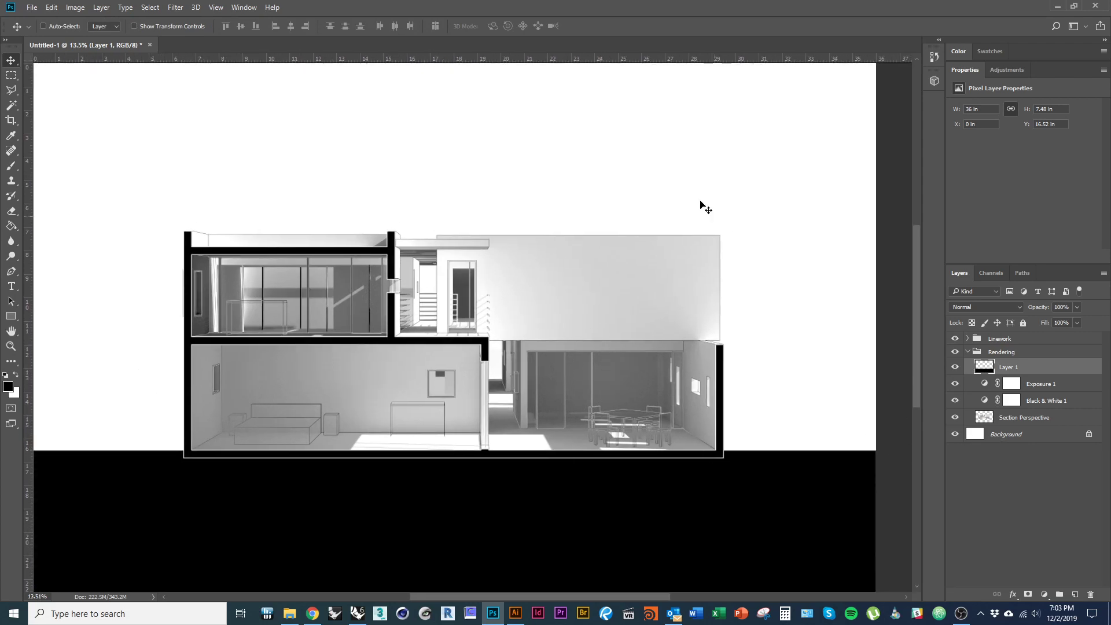
key(alt+Tab)
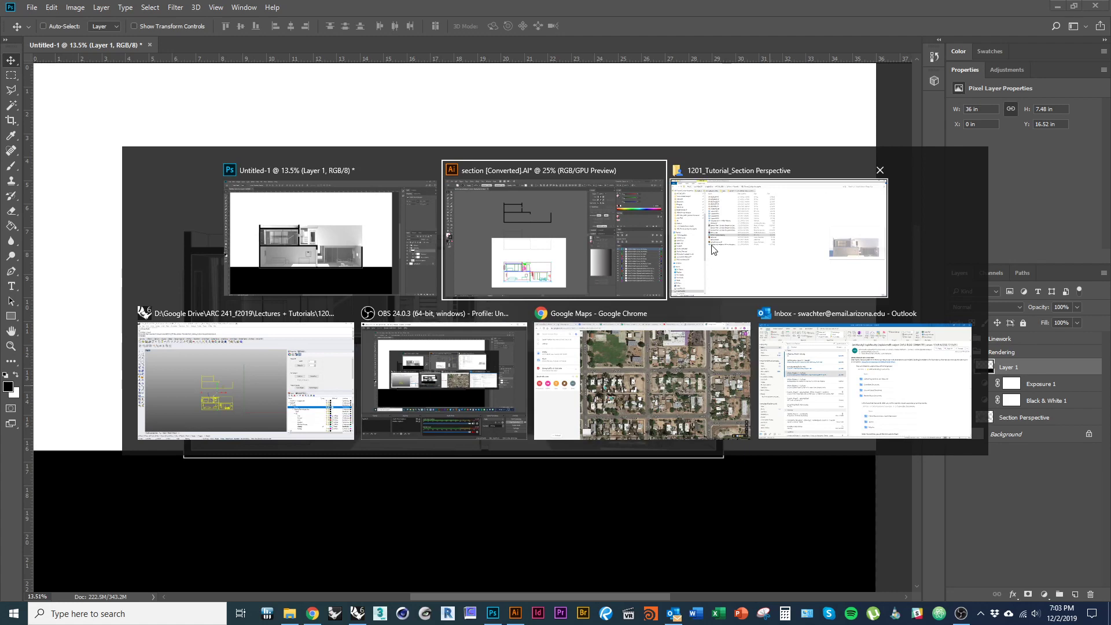
- Search Google Images for 'sky background', filtered to large images
click(696, 412)
key(ctrl+t)
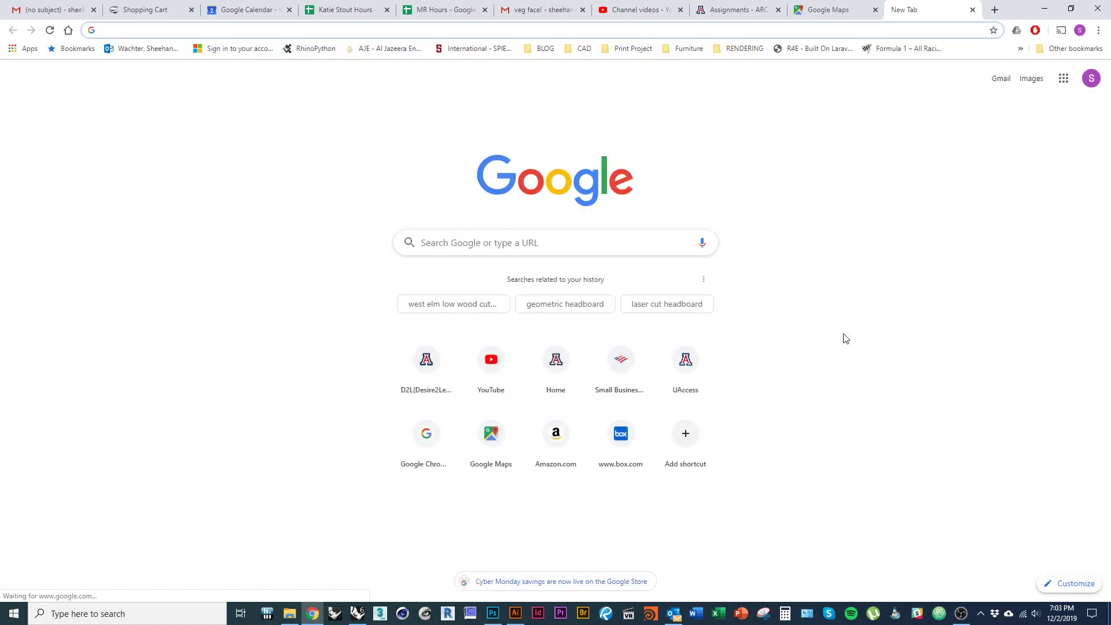
click(521, 243)
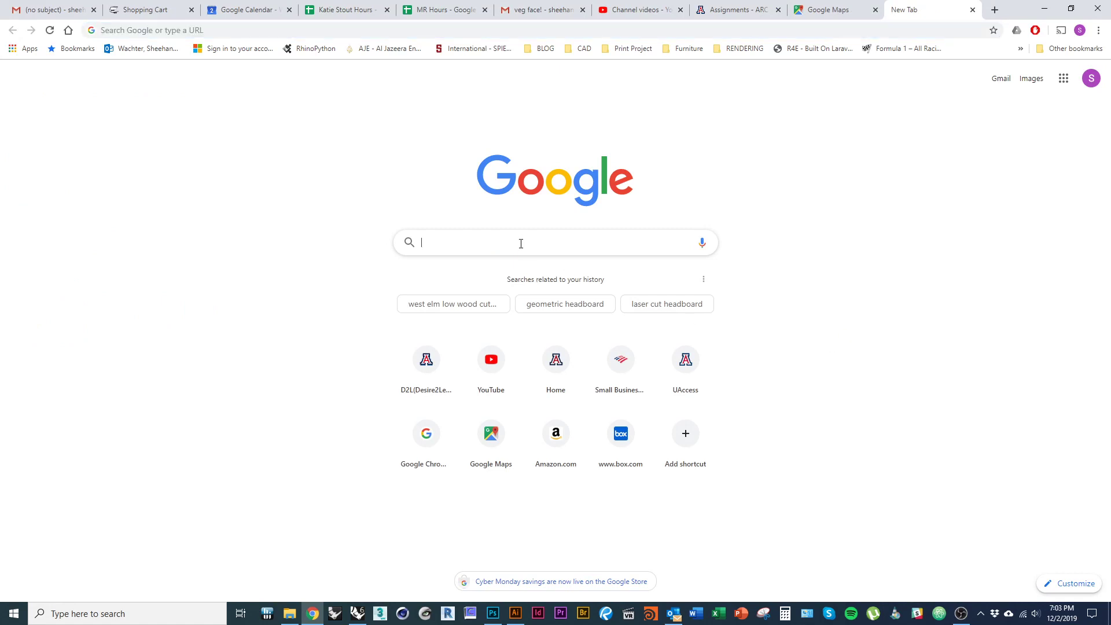
text(sky backgrou)
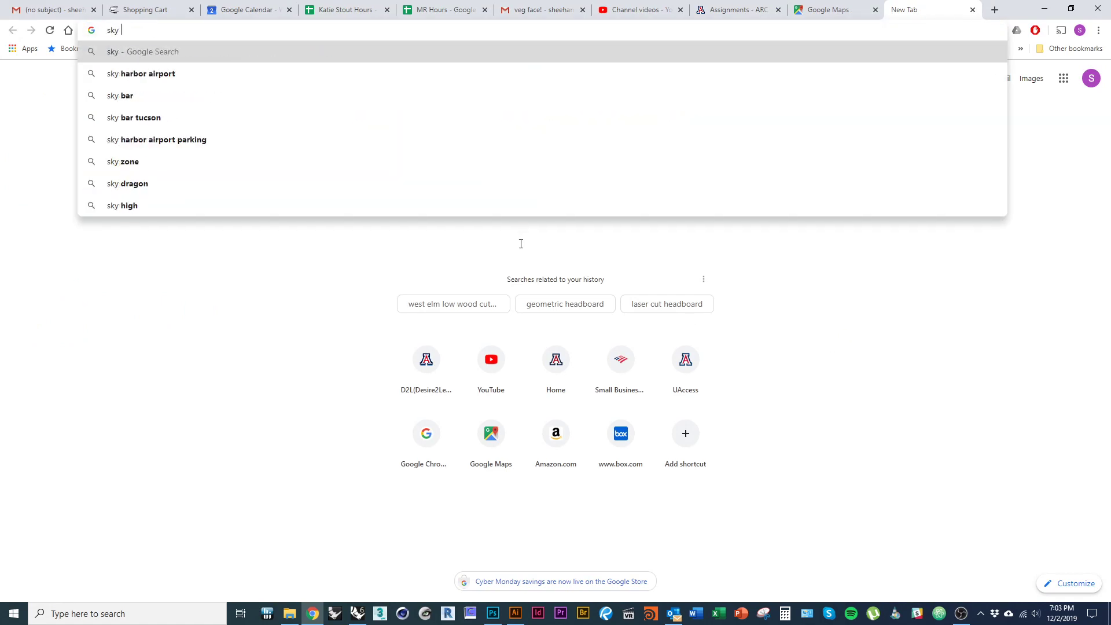
text(nd)
key(Return)
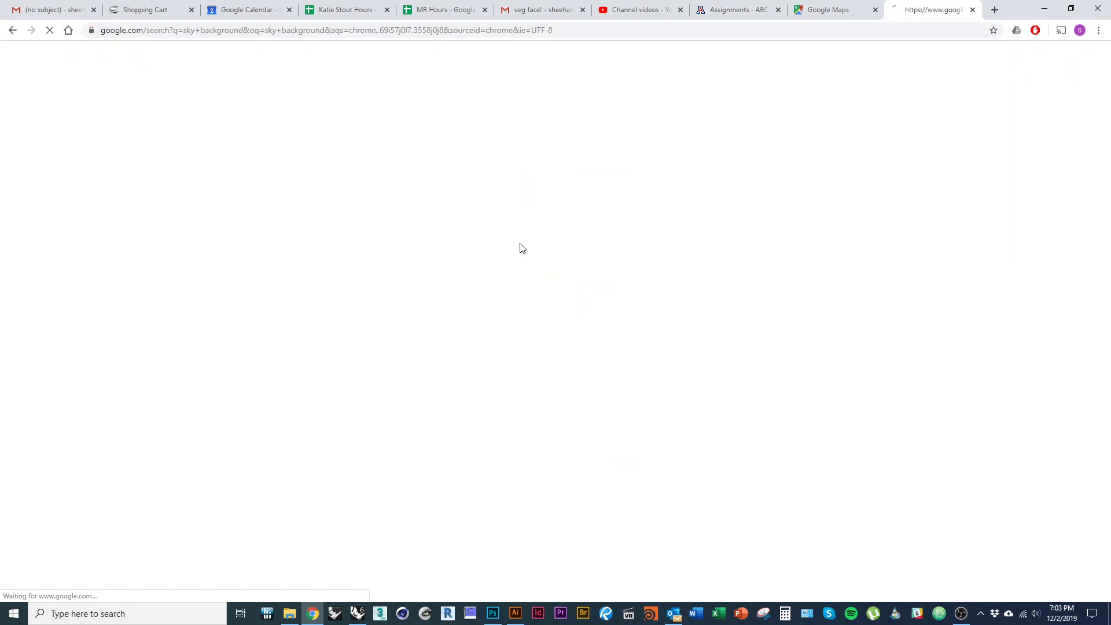
click(155, 99)
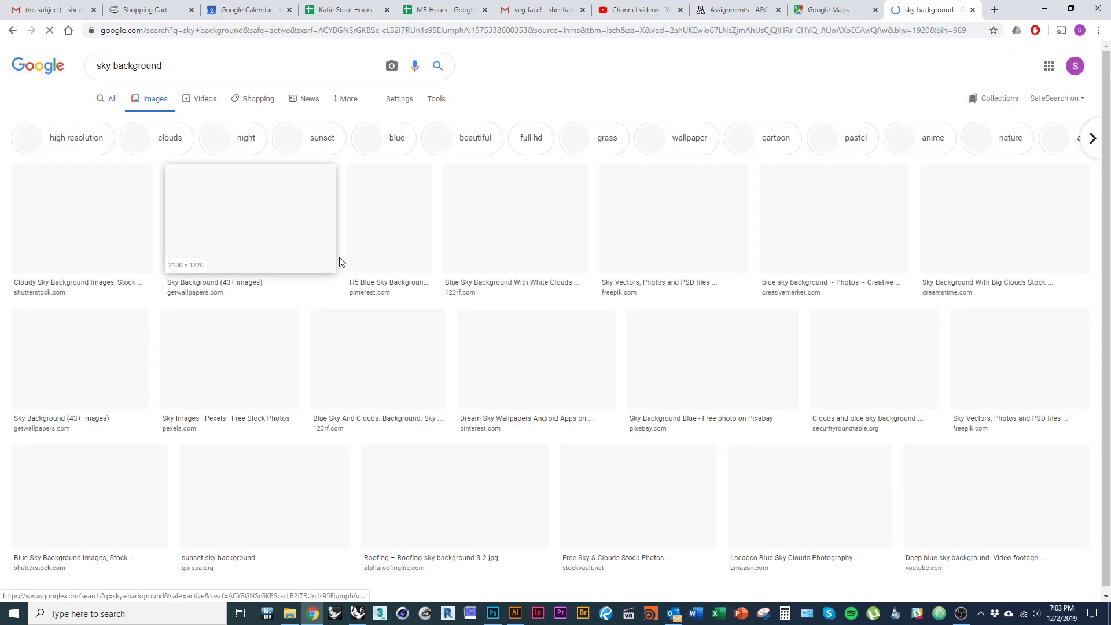
click(437, 99)
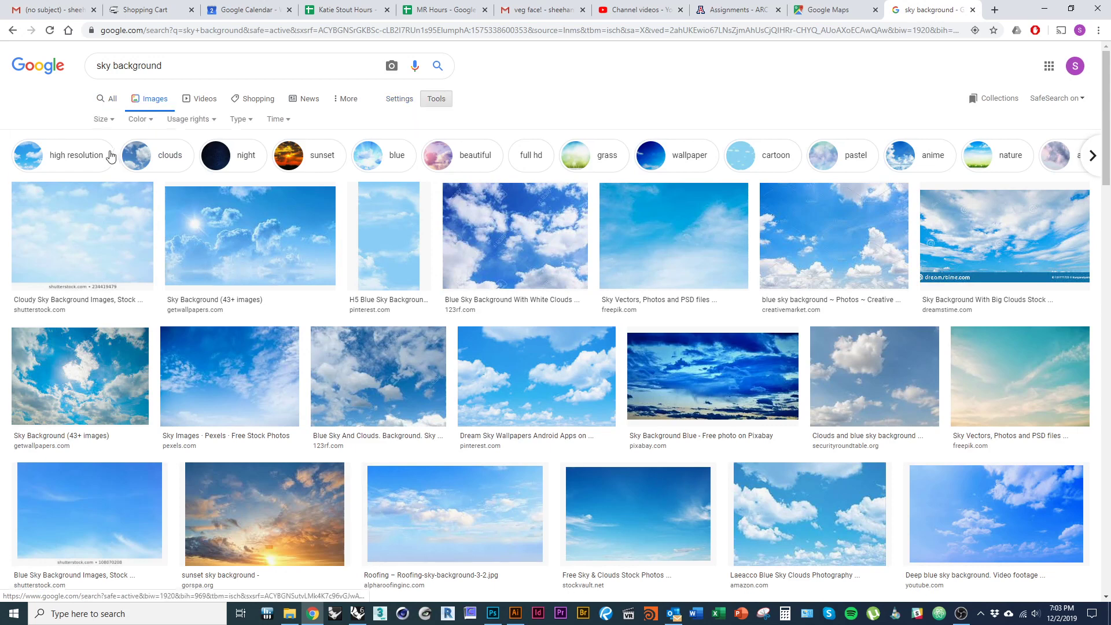
click(104, 119)
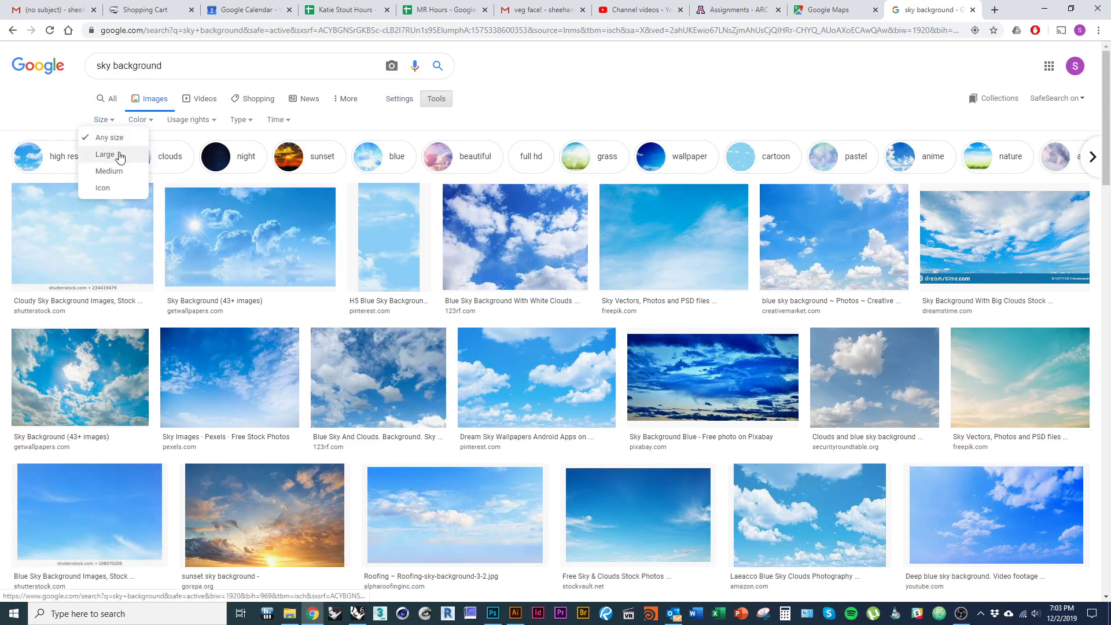
click(106, 154)
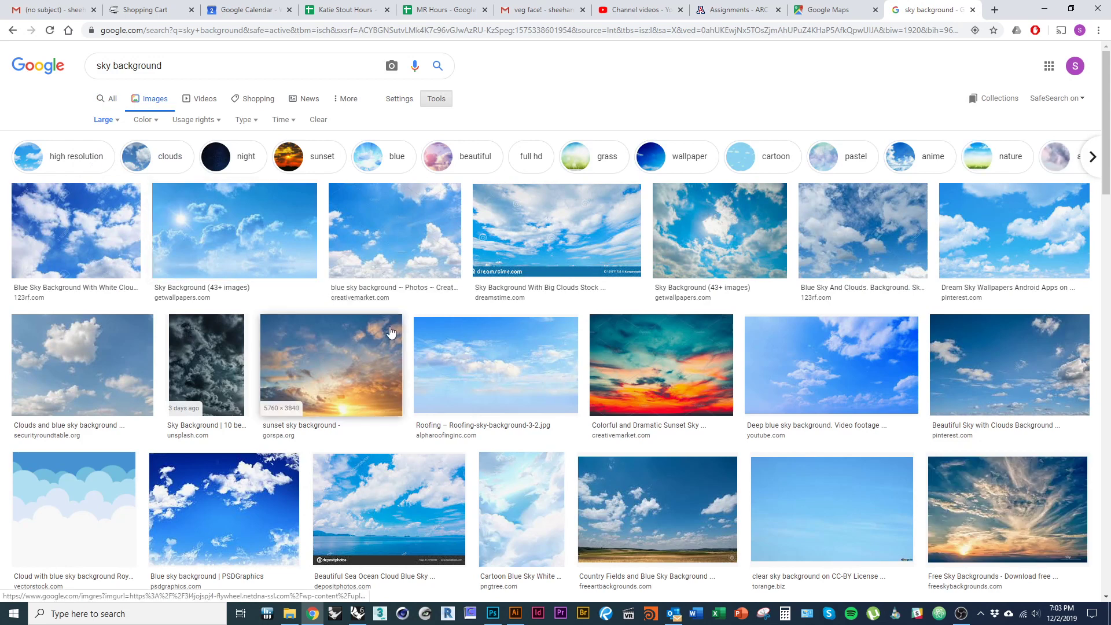
- Open the sunset sky photo at full size and save it as iStock-921951792.jpg in the tutorial folder
scroll(334, 350, down, 1)
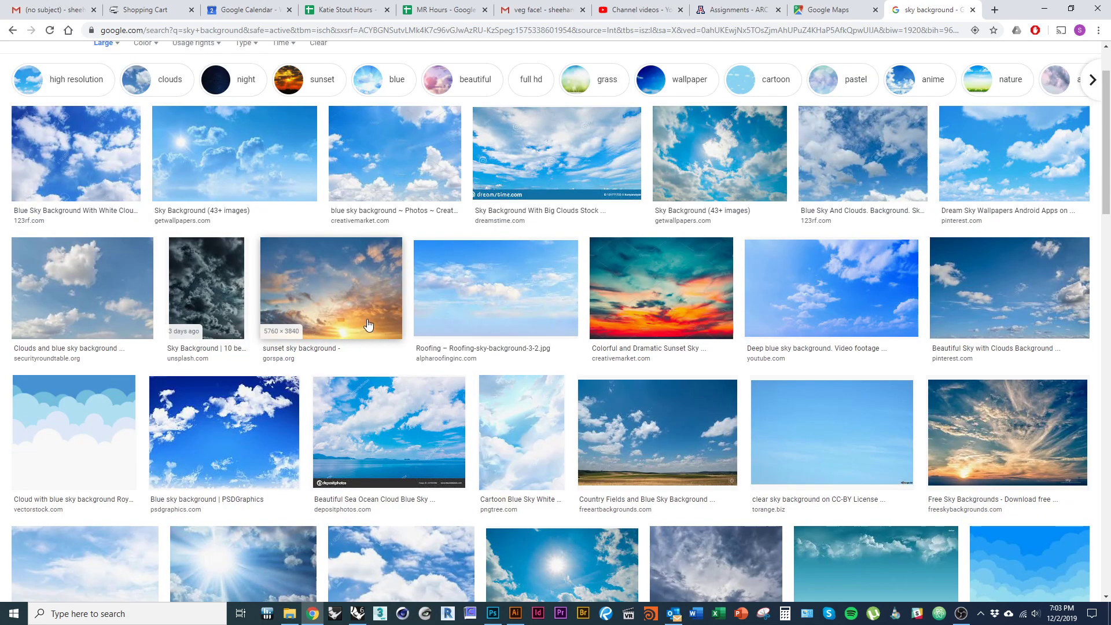
click(388, 341)
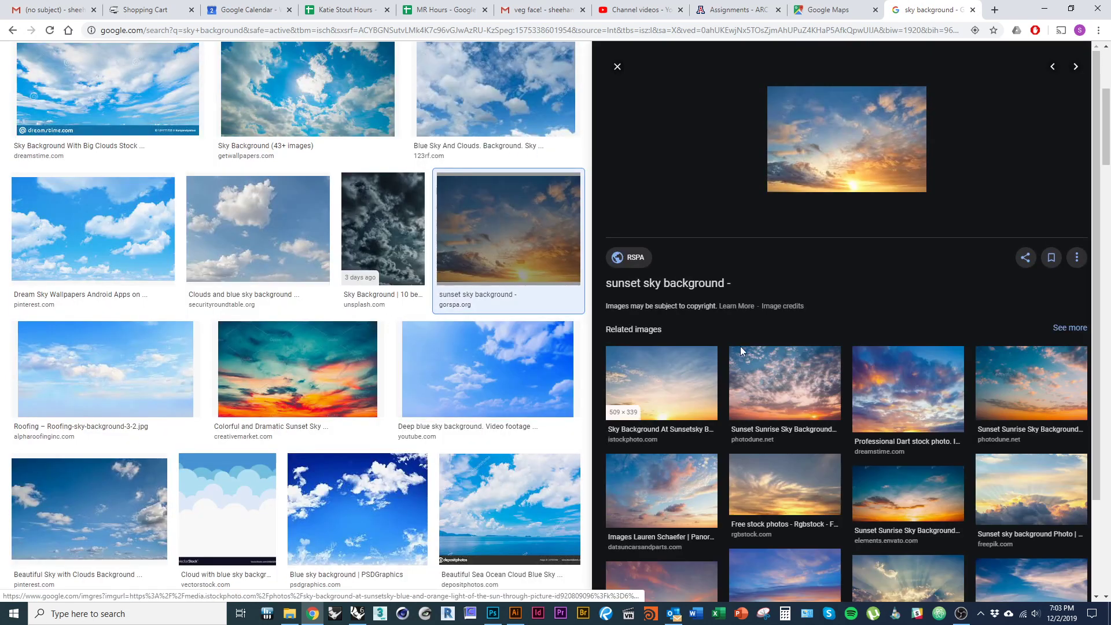
click(726, 281)
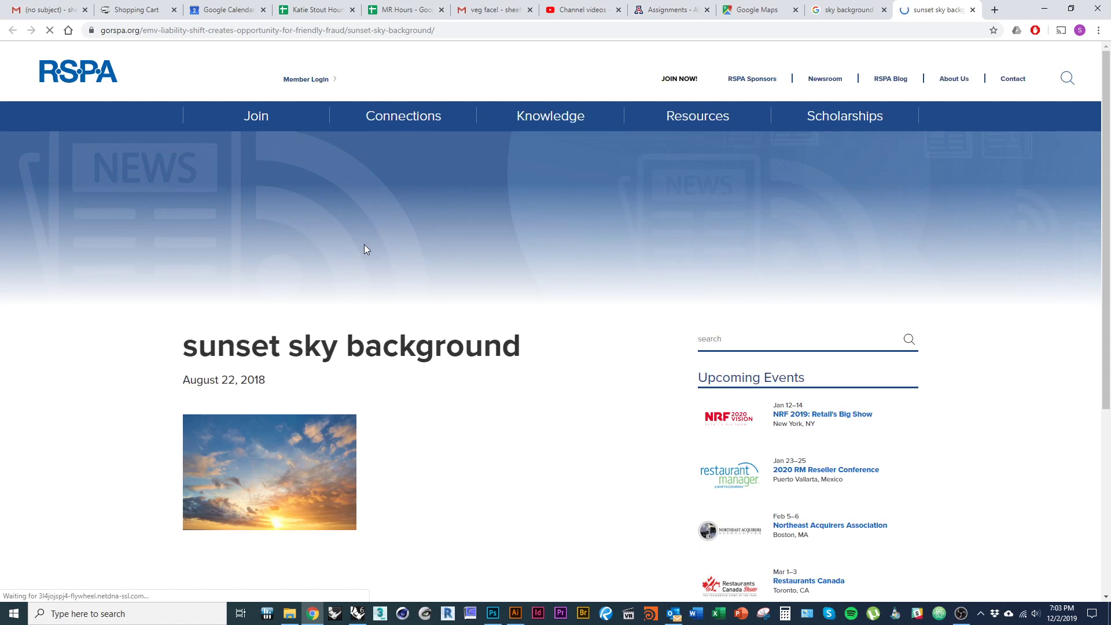
scroll(397, 330, down, 5)
scroll(389, 320, up, 3)
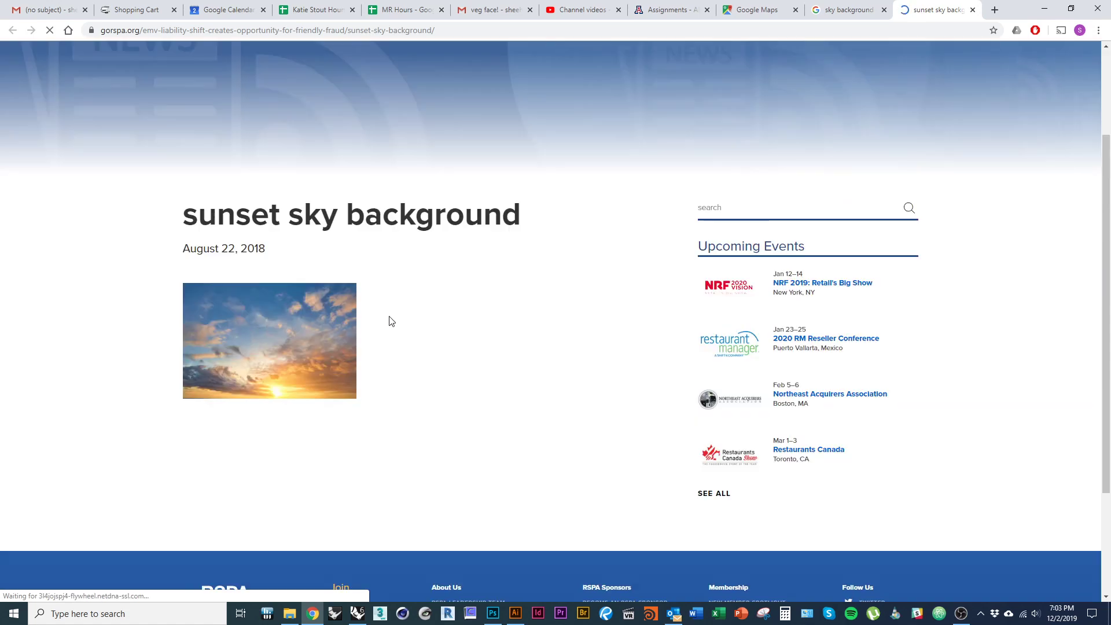
click(305, 331)
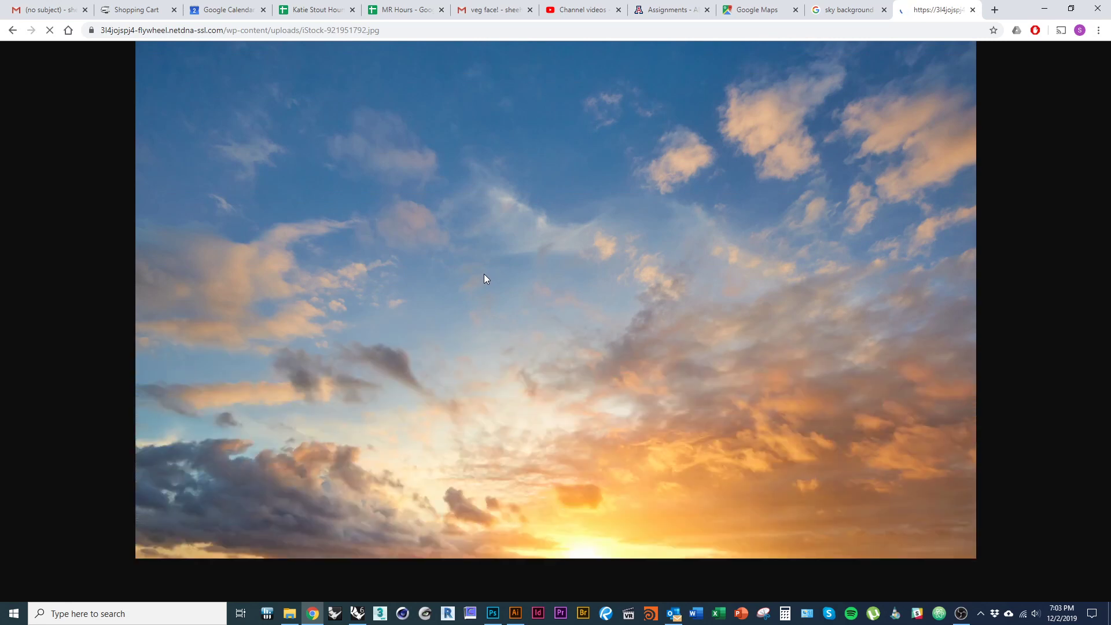
click(546, 334)
click(424, 258)
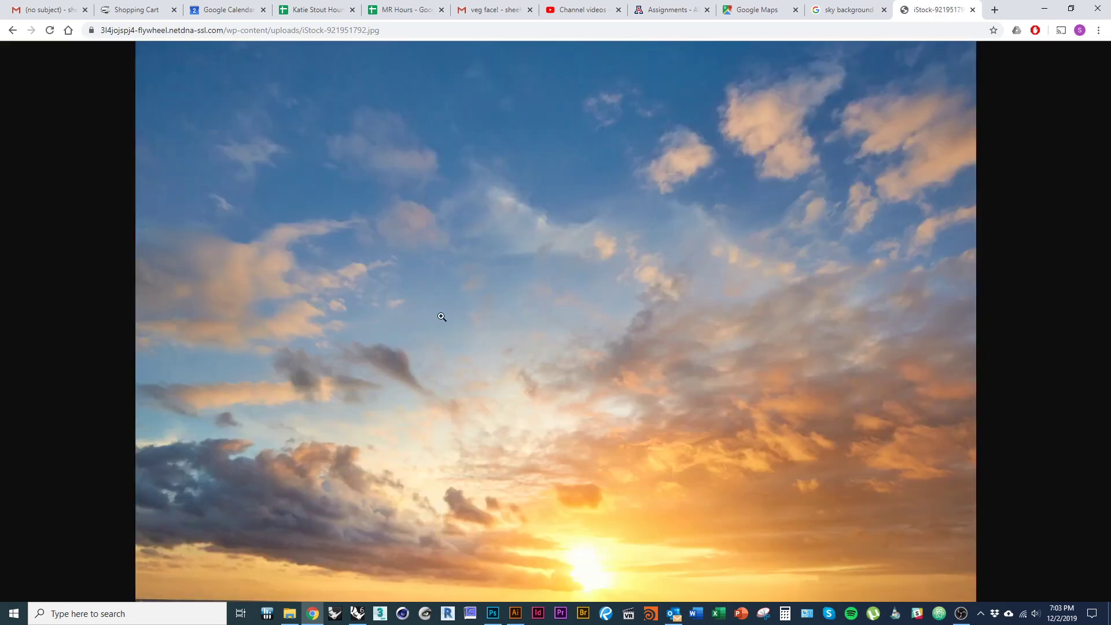
right_click(464, 342)
click(497, 363)
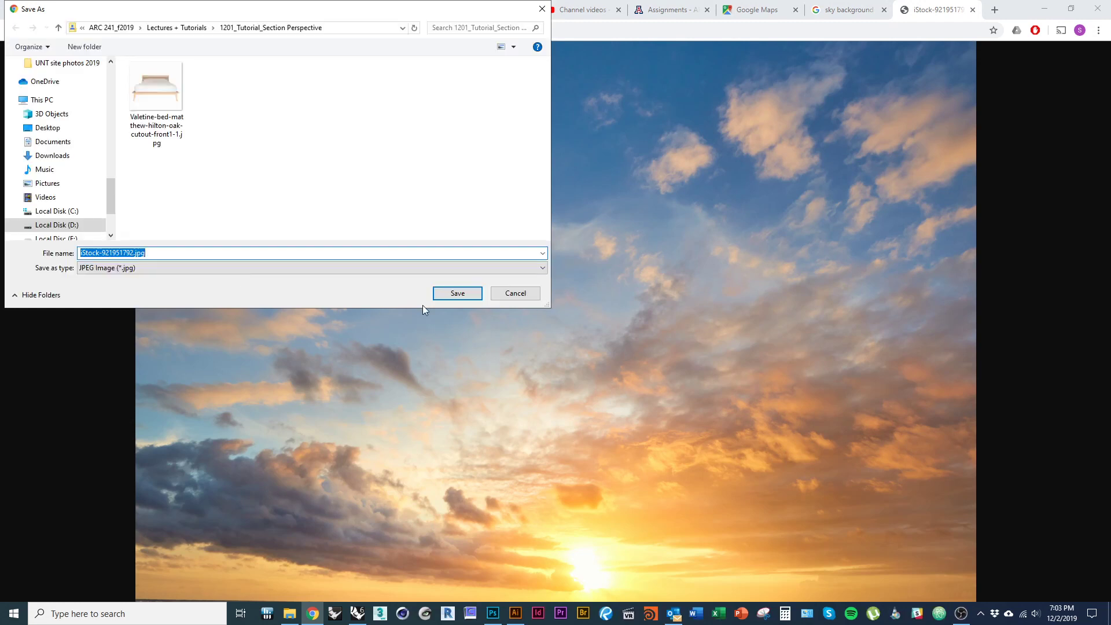
click(457, 293)
- Delete the bed image from the tutorial folder and drag the sunset JPG into Photoshop
key(alt+Tab)
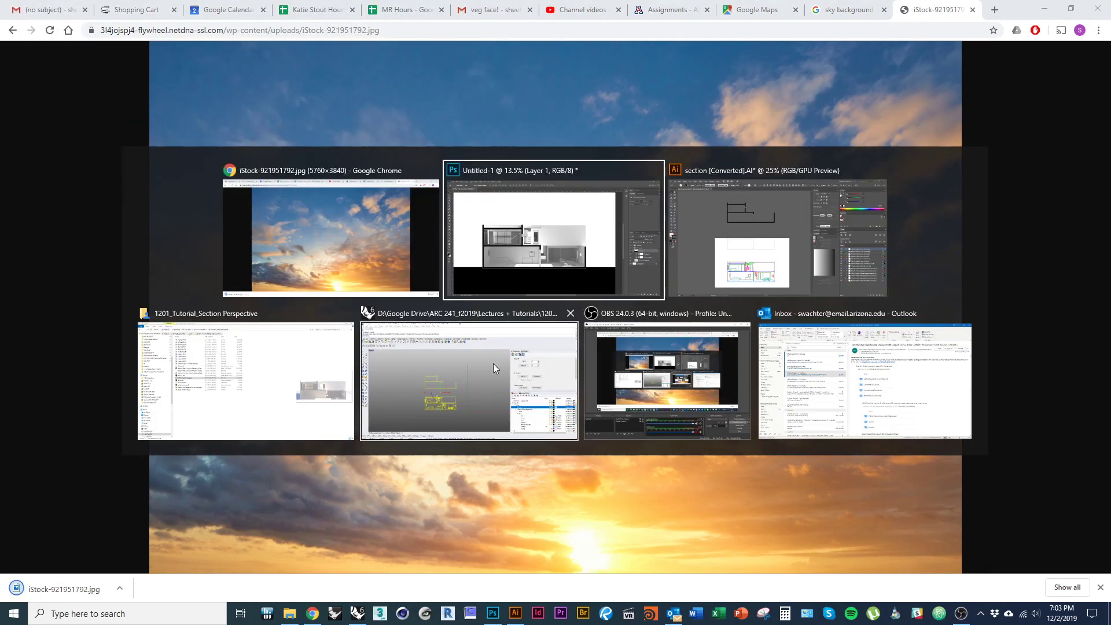
click(237, 321)
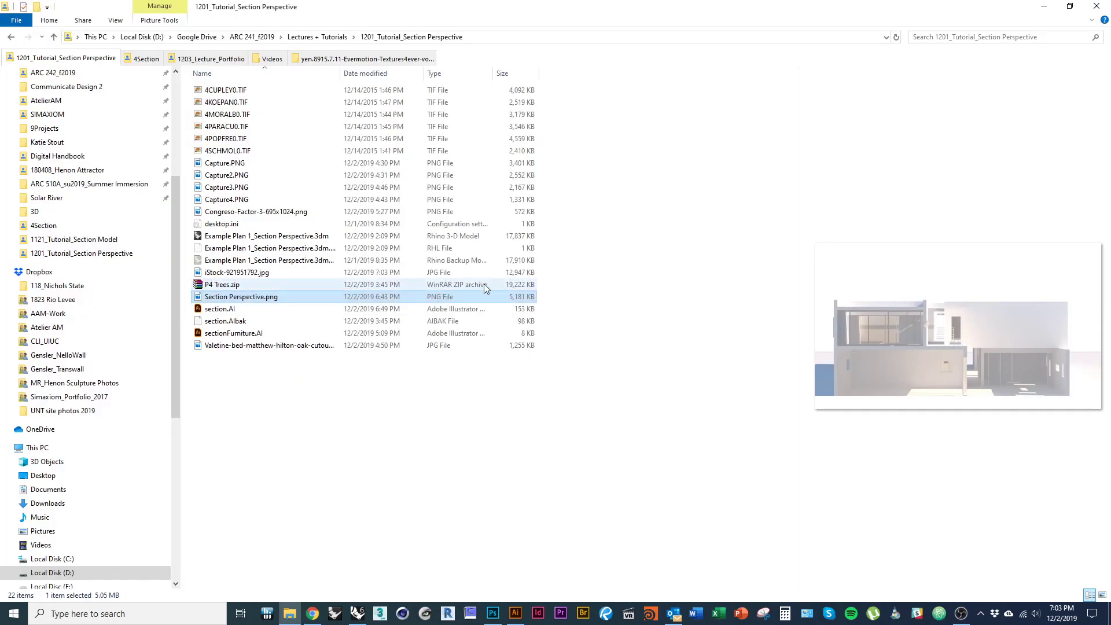
click(236, 346)
key(Delete)
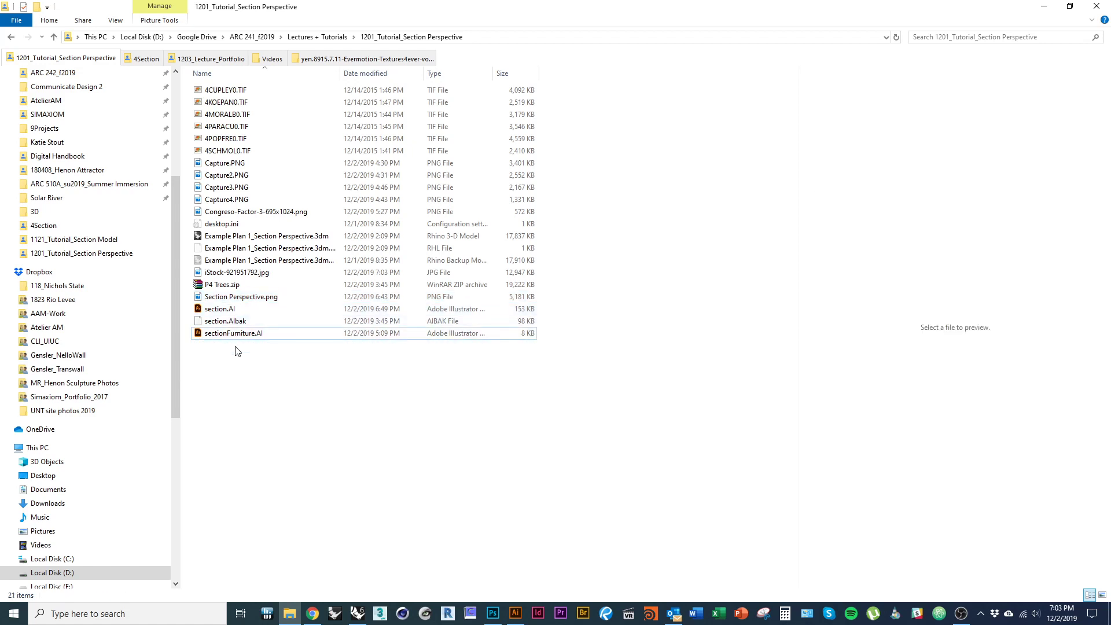
click(259, 299)
click(270, 273)
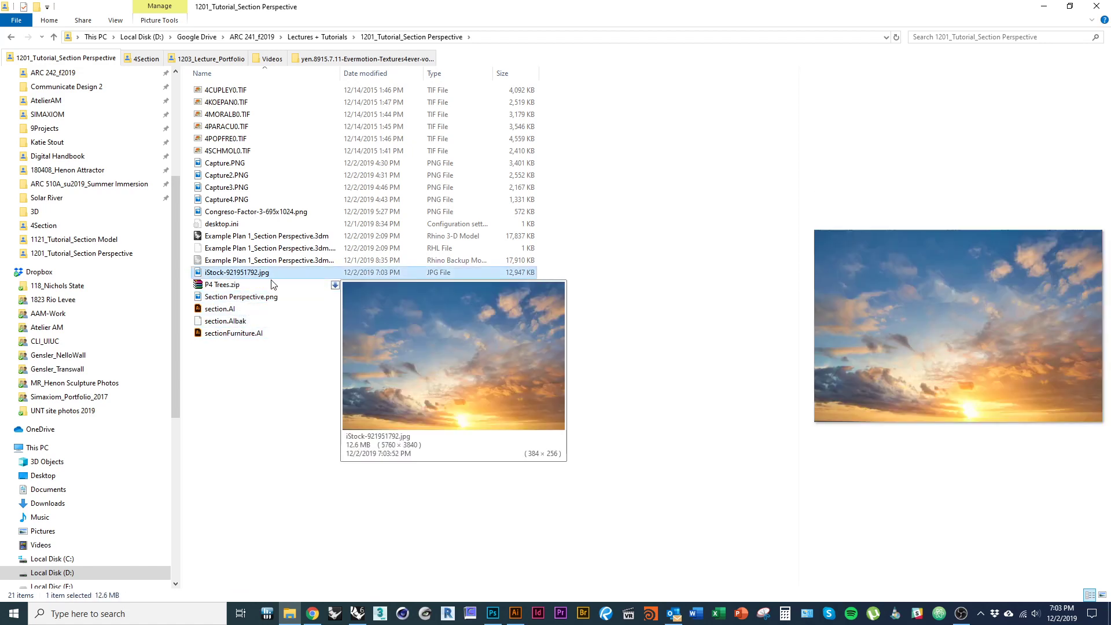
mouse_move(270, 275)
mouse_down()
mouse_move(484, 538)
mouse_move(494, 611)
mouse_up()
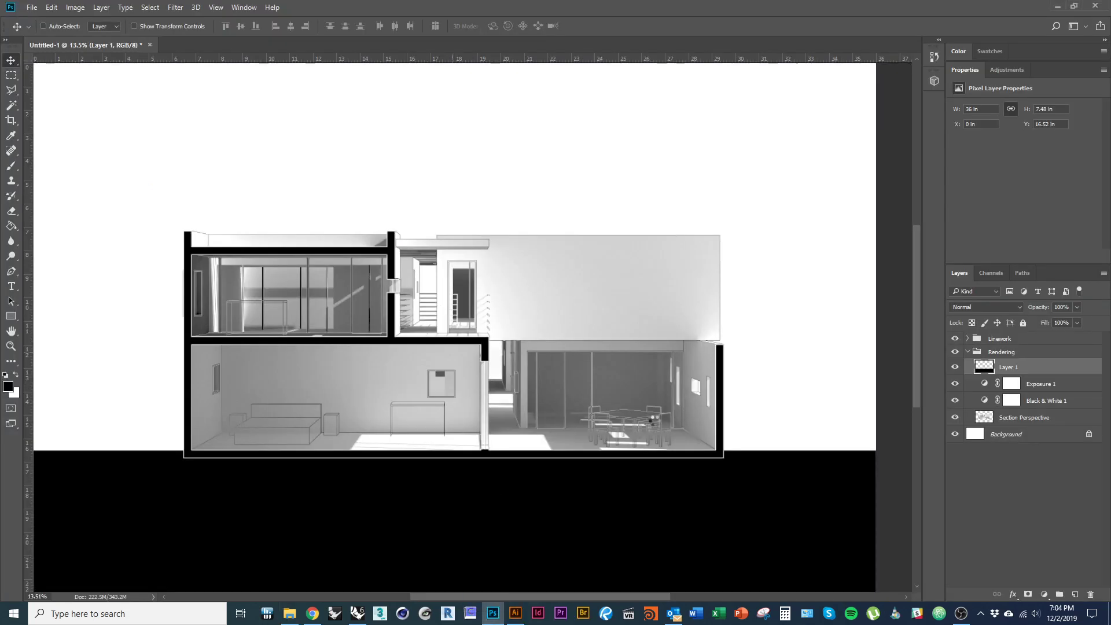
- Scale the placed sunset sky to about 191% to fill the canvas, then move it below Section Perspective
scroll(457, 366, down, 2)
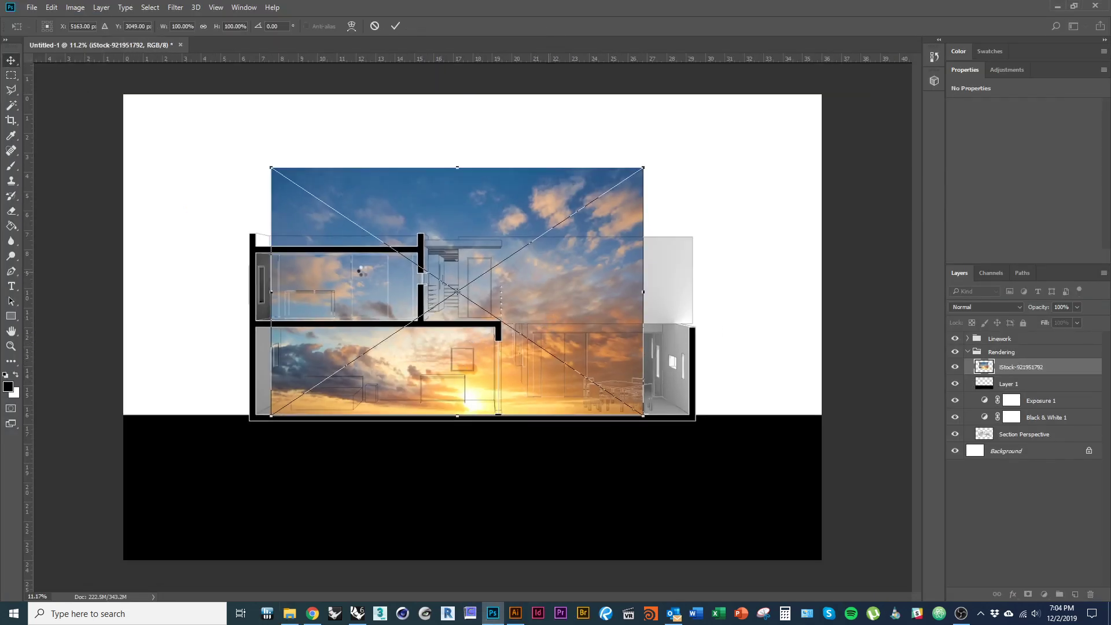
key(Return)
key(ctrl+t)
drag(270, 169, 116, 65)
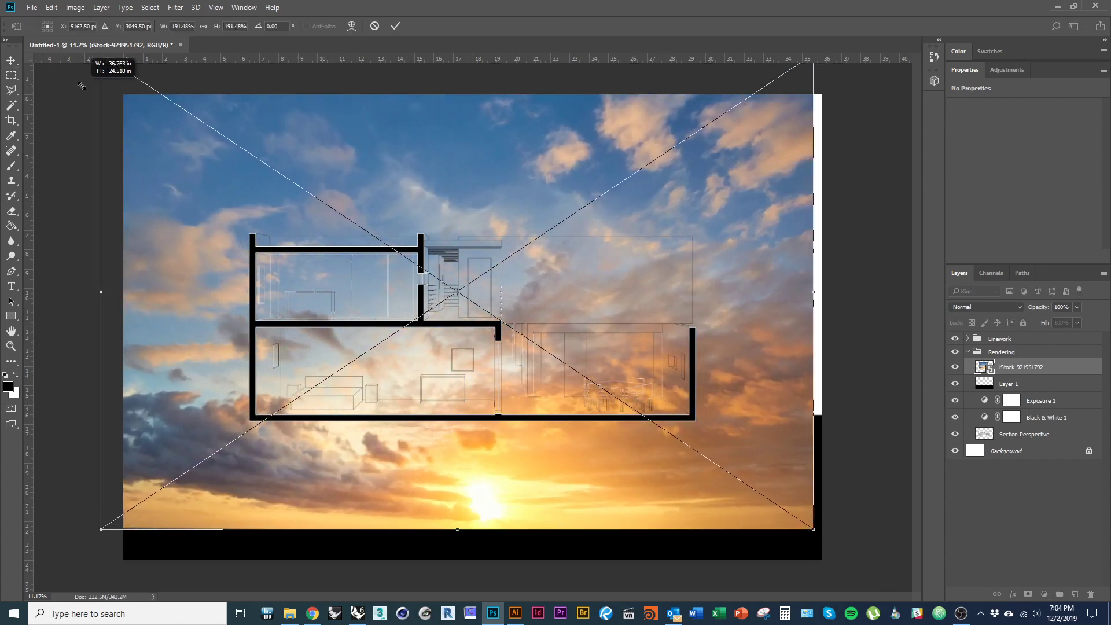
drag(175, 169, 179, 186)
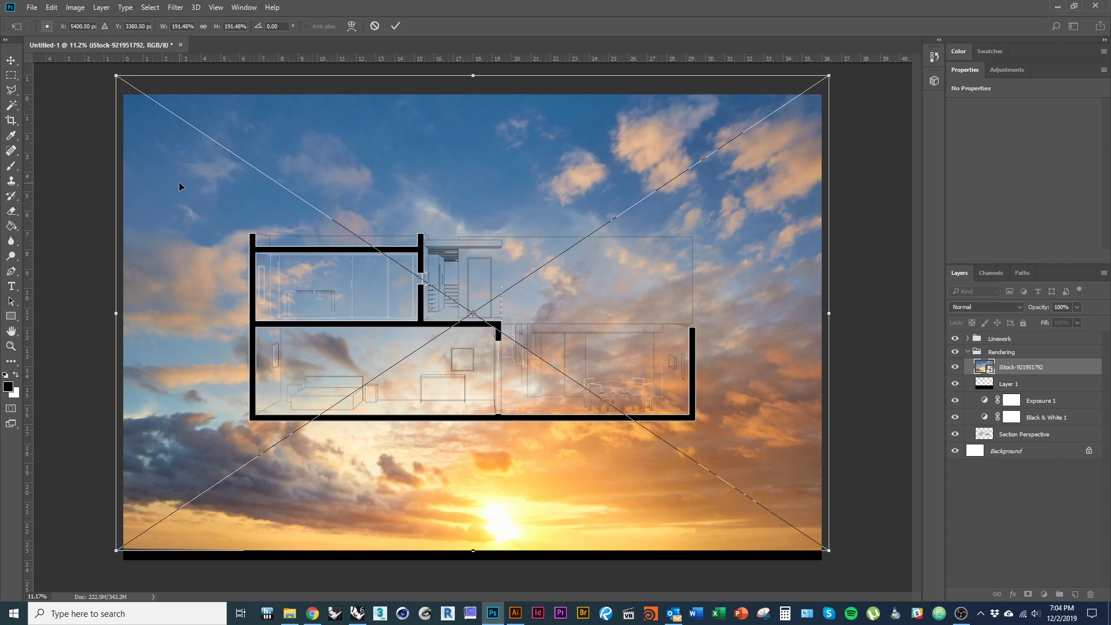
key(Return)
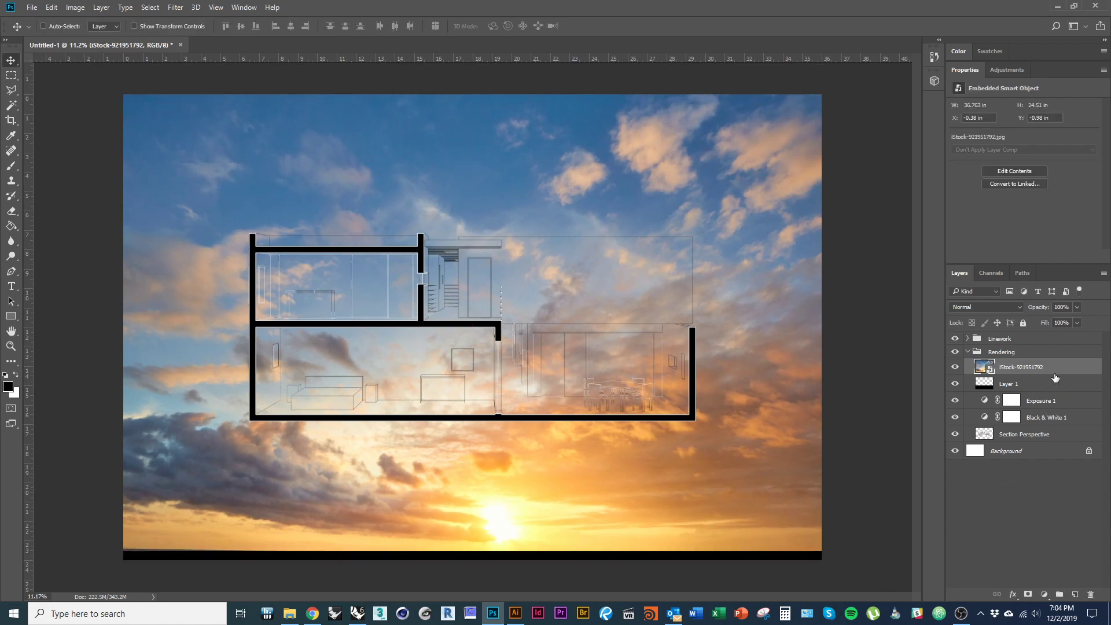
drag(1053, 374, 1052, 438)
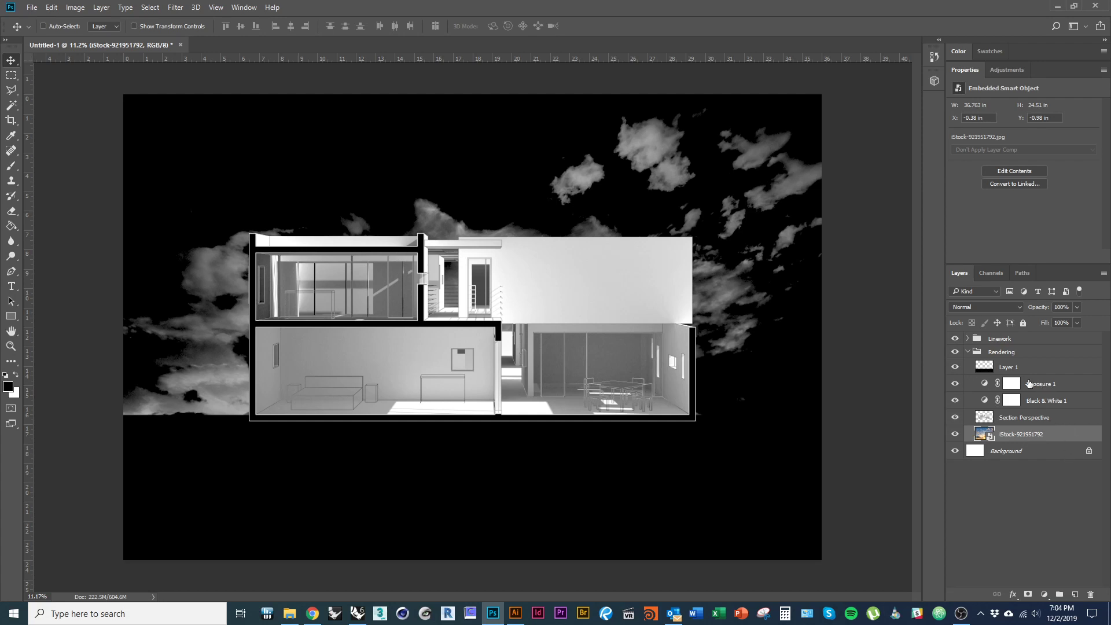
- Move Black & White 1 above the clipped Exposure 1 and unclip it so the sky turns grey
alt+click(1051, 387)
alt+click(1053, 407)
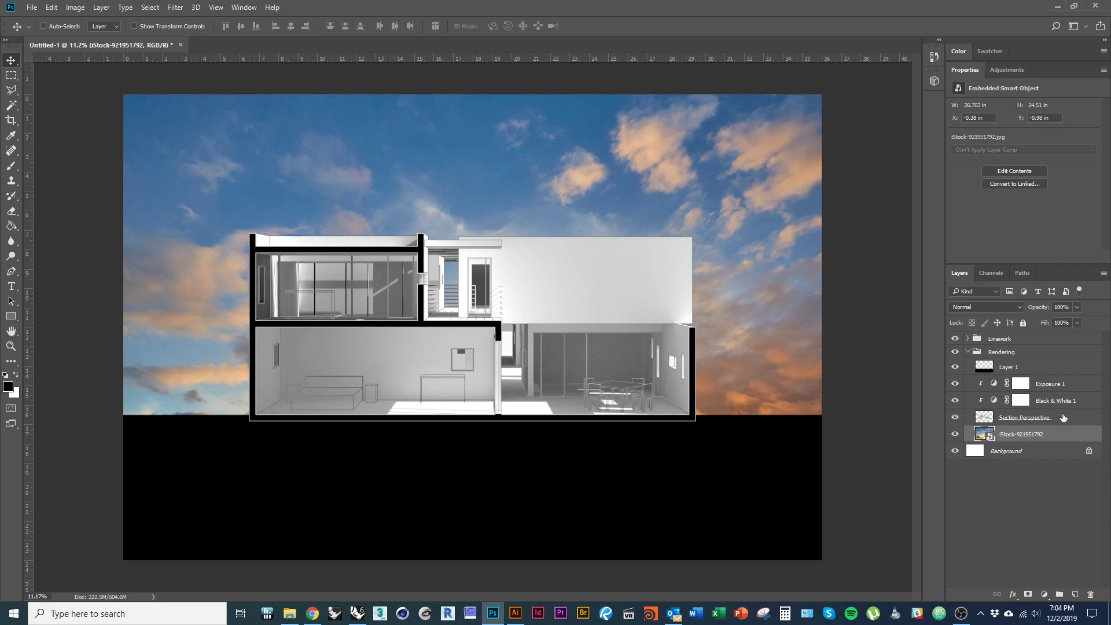
drag(1044, 403, 1052, 377)
alt+click(1046, 386)
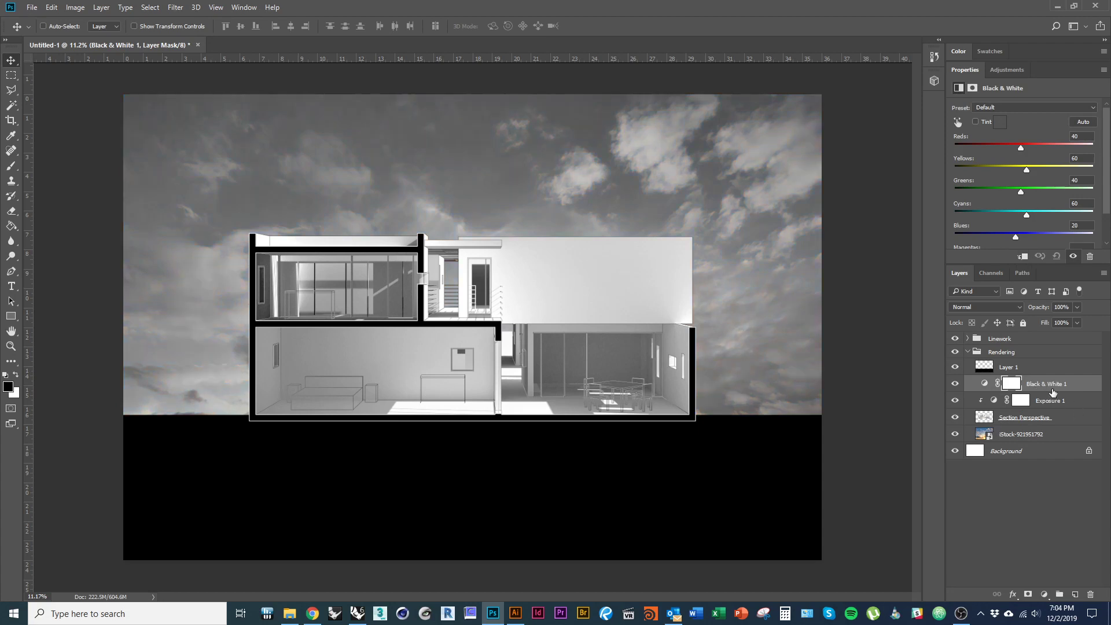
click(1051, 435)
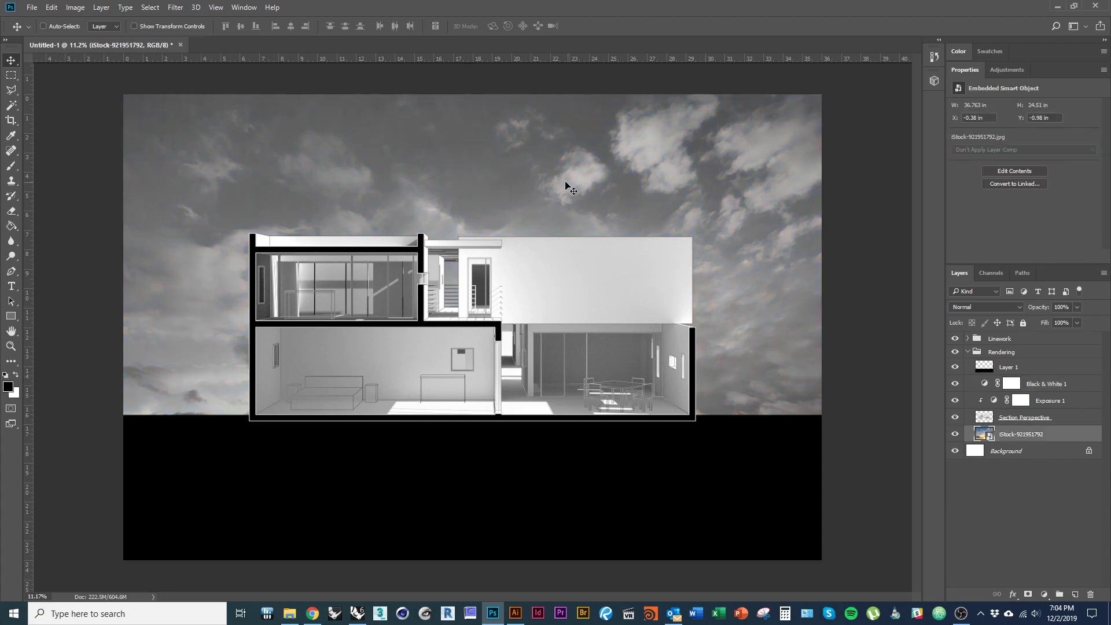
drag(565, 186, 568, 128)
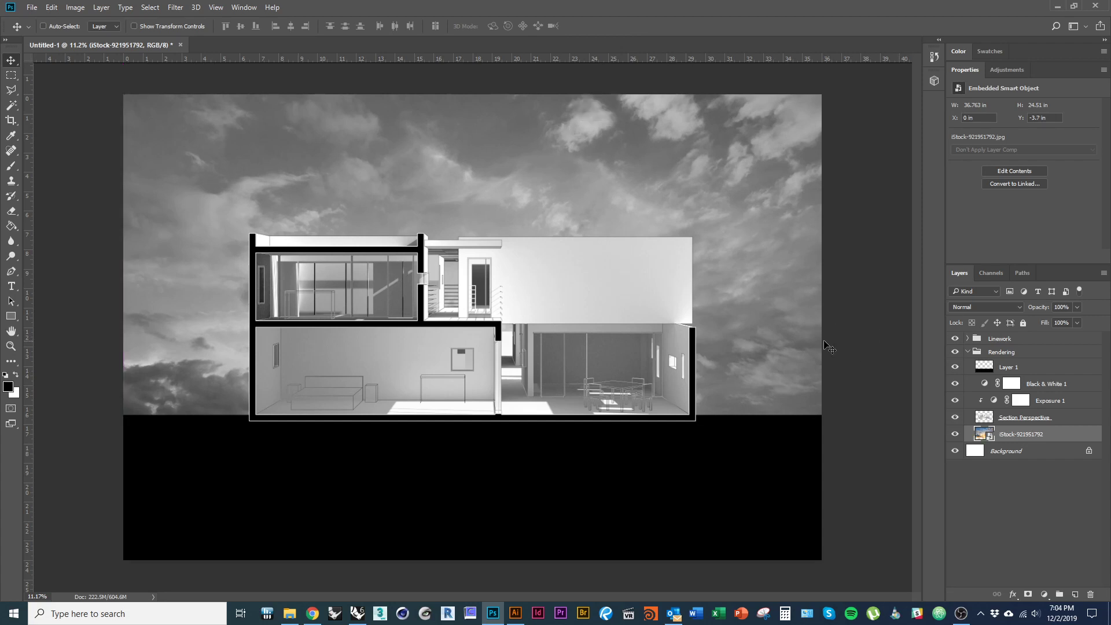
- Reduce the grey sky's height to 17.747 in so it sits above the black ground
key(ctrl+t)
drag(479, 498, 481, 423)
scroll(532, 430, down, 1)
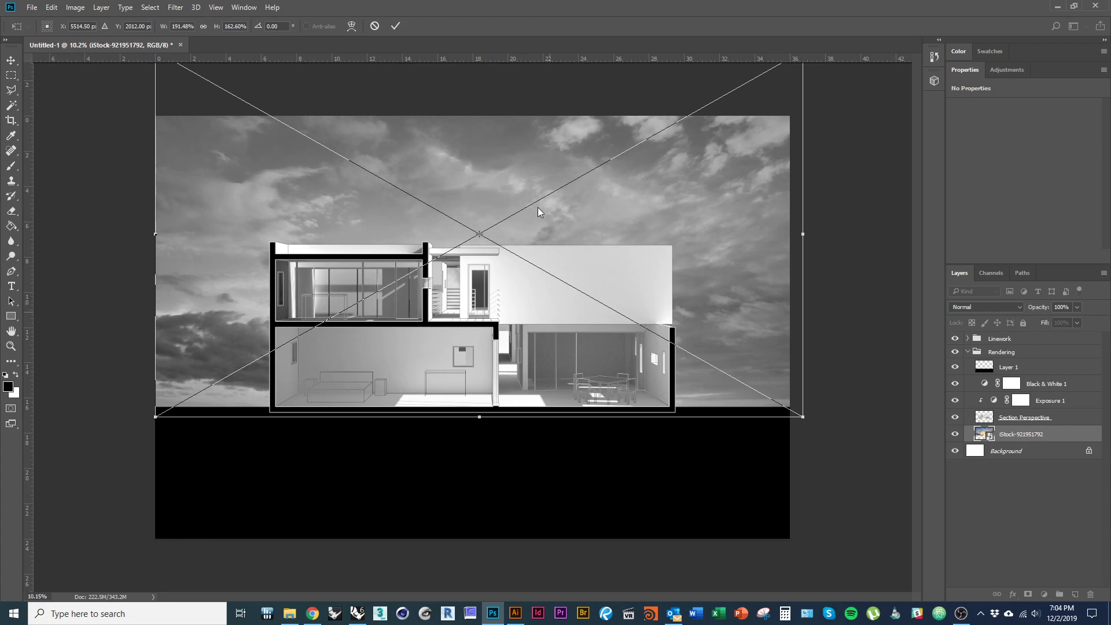
scroll(503, 332, down, 1)
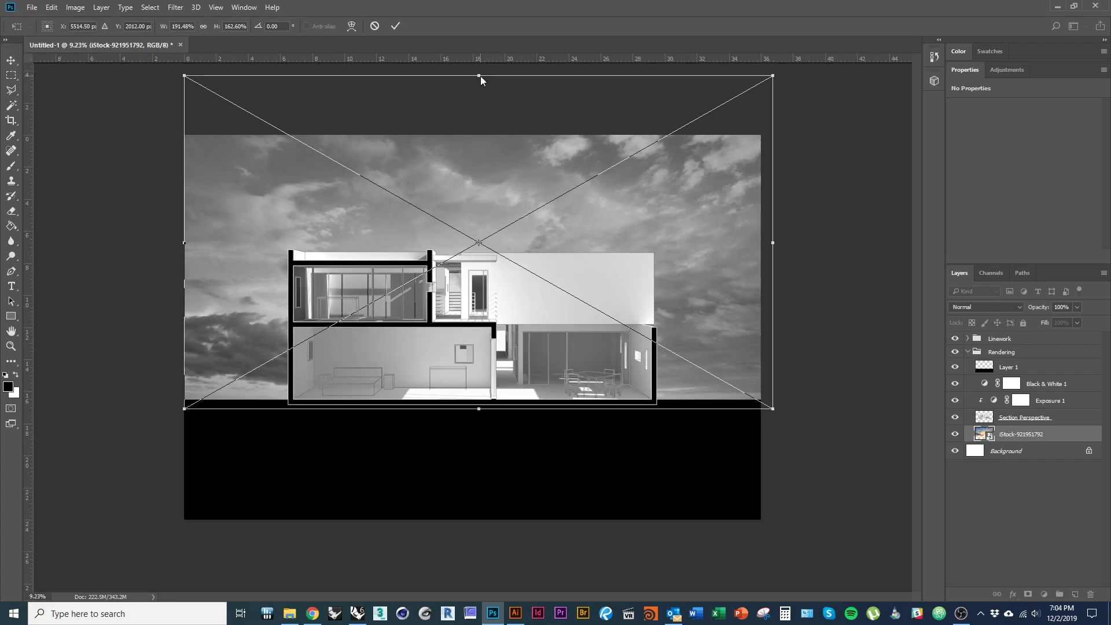
drag(479, 75, 480, 125)
drag(490, 209, 483, 205)
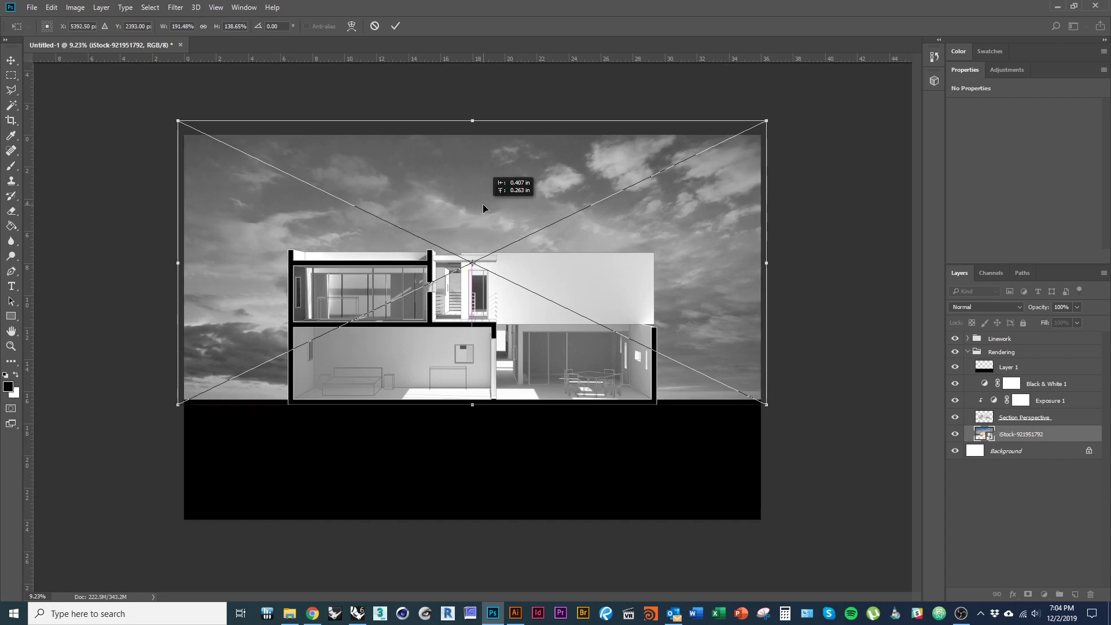
key(Return)
click(1044, 594)
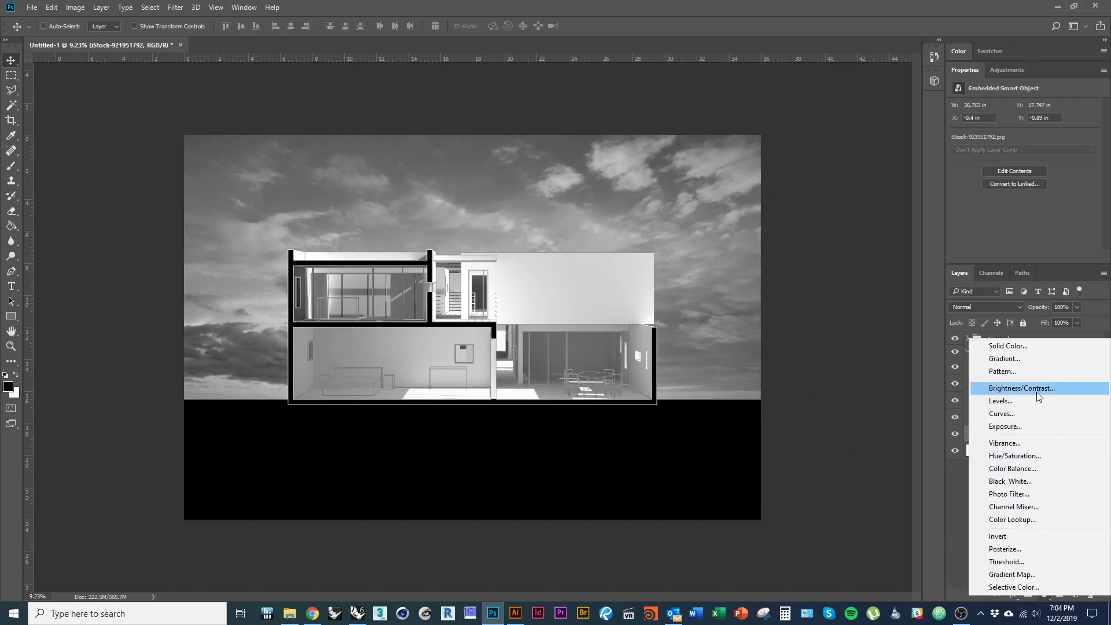
- Add an Exposure 2 adjustment set to +0.89 on the sky, then collapse the Rendering group
click(1046, 426)
drag(1026, 134, 1047, 159)
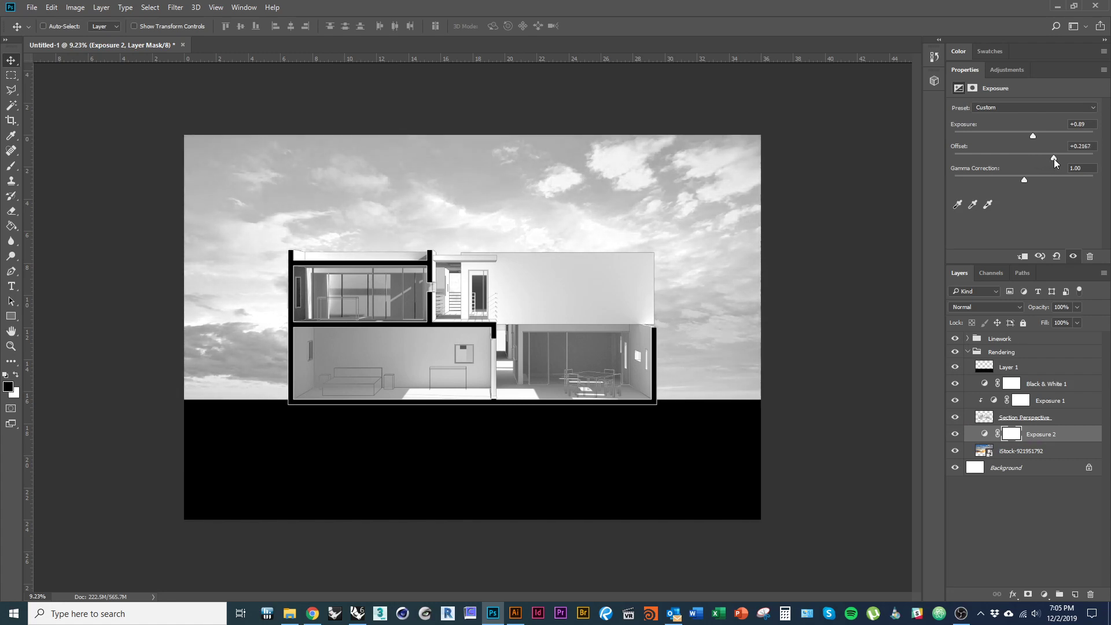
scroll(477, 320, up, 2)
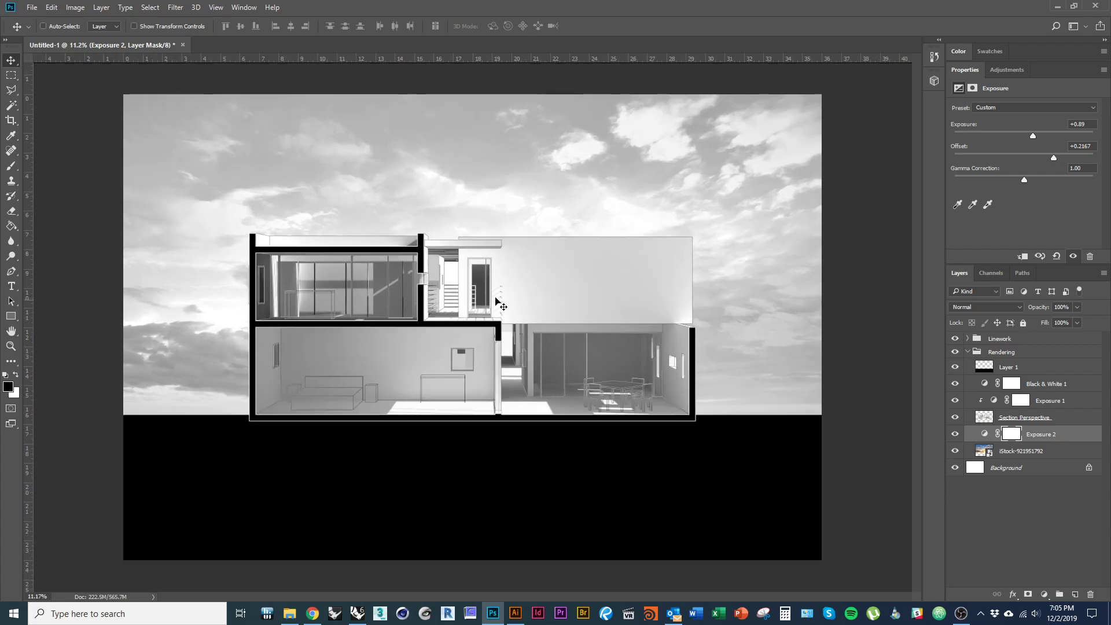
click(969, 353)
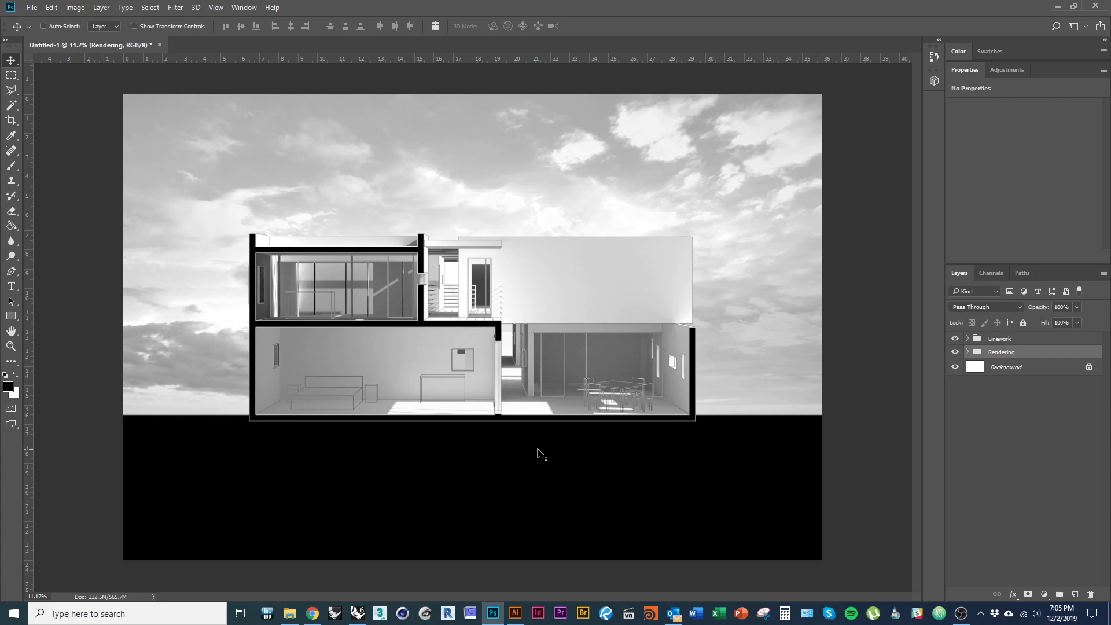
key(alt+Tab)
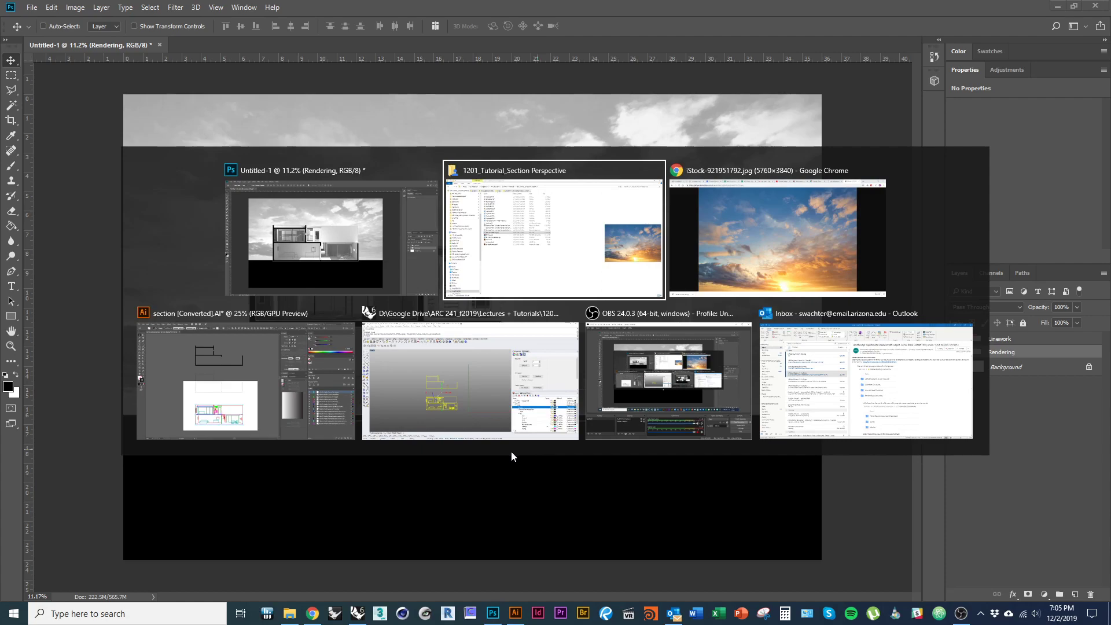
- Drop into Street View on S Vine Ave in Tucson and turn to look along the street
key(alt+Tab)
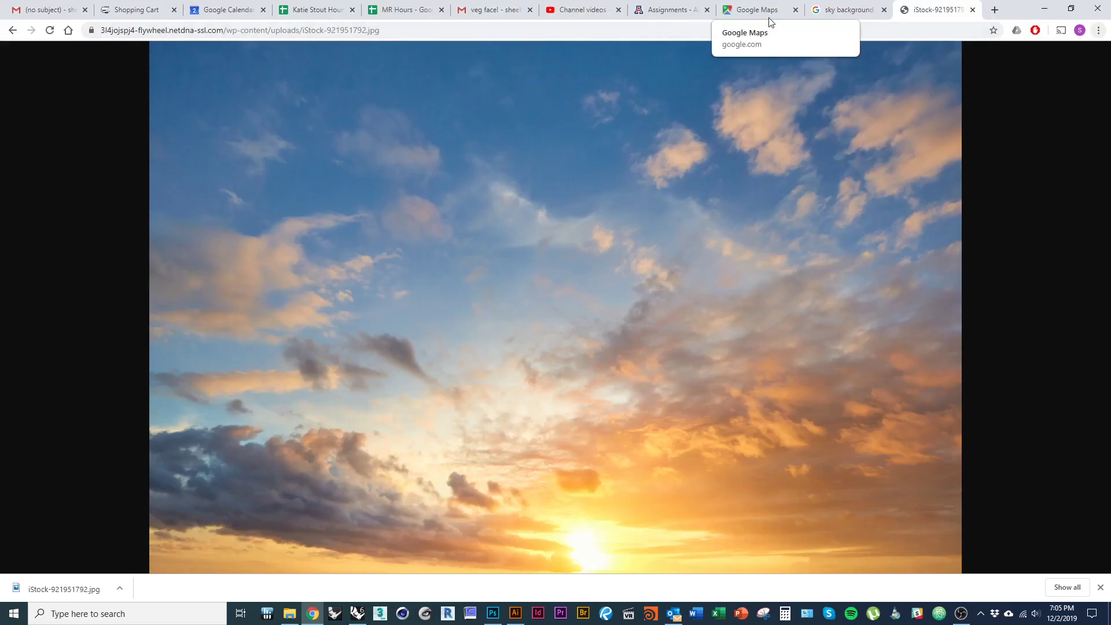
click(756, 10)
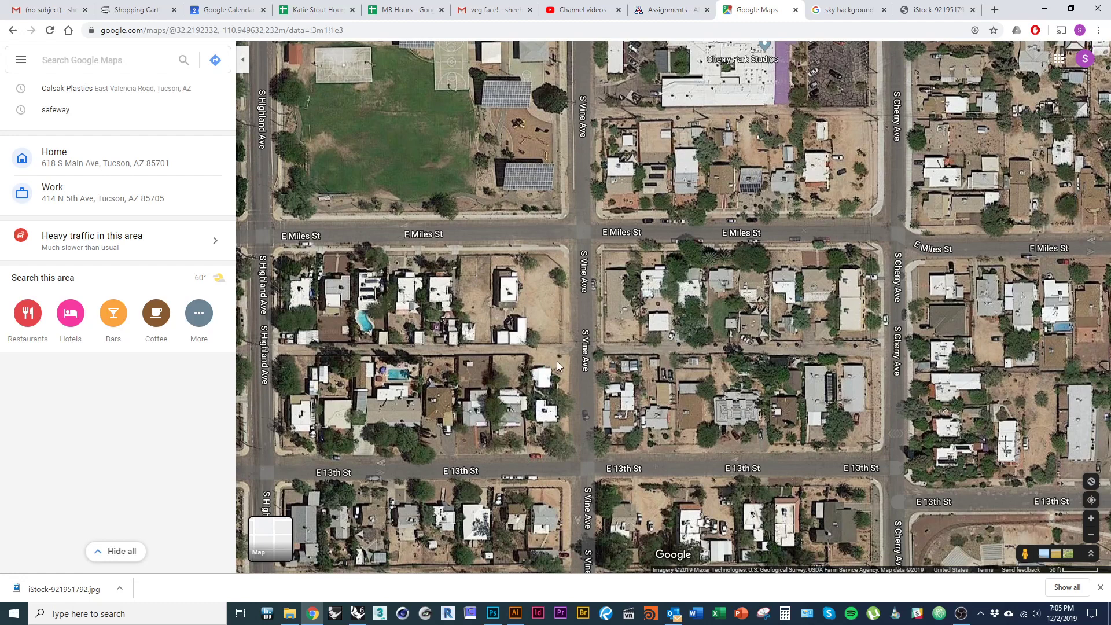
scroll(588, 317, up, 1)
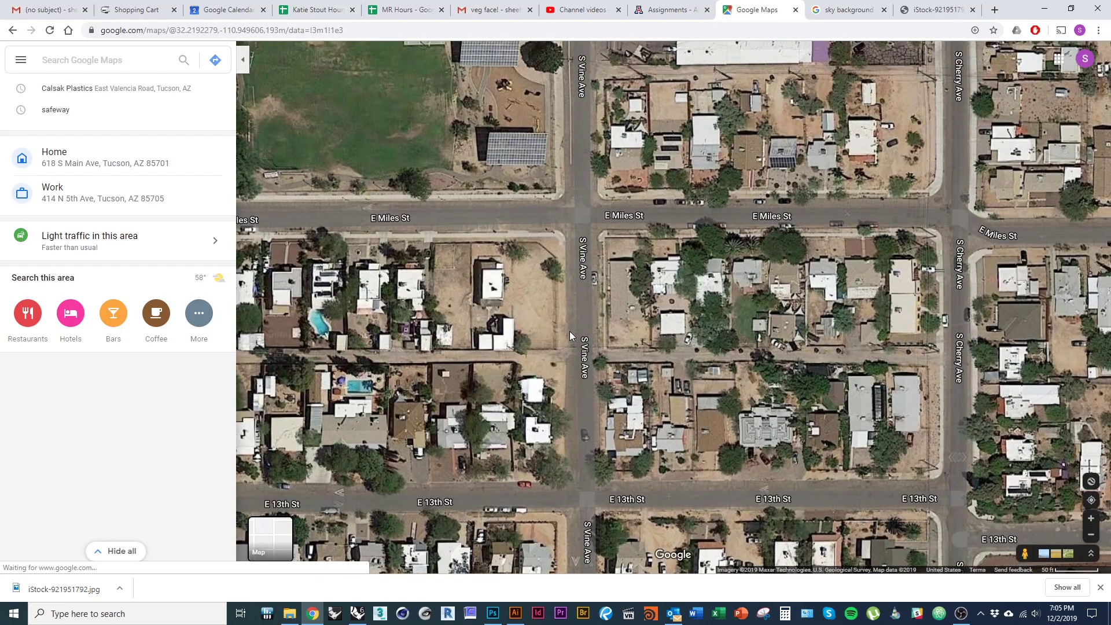
drag(1020, 553, 582, 317)
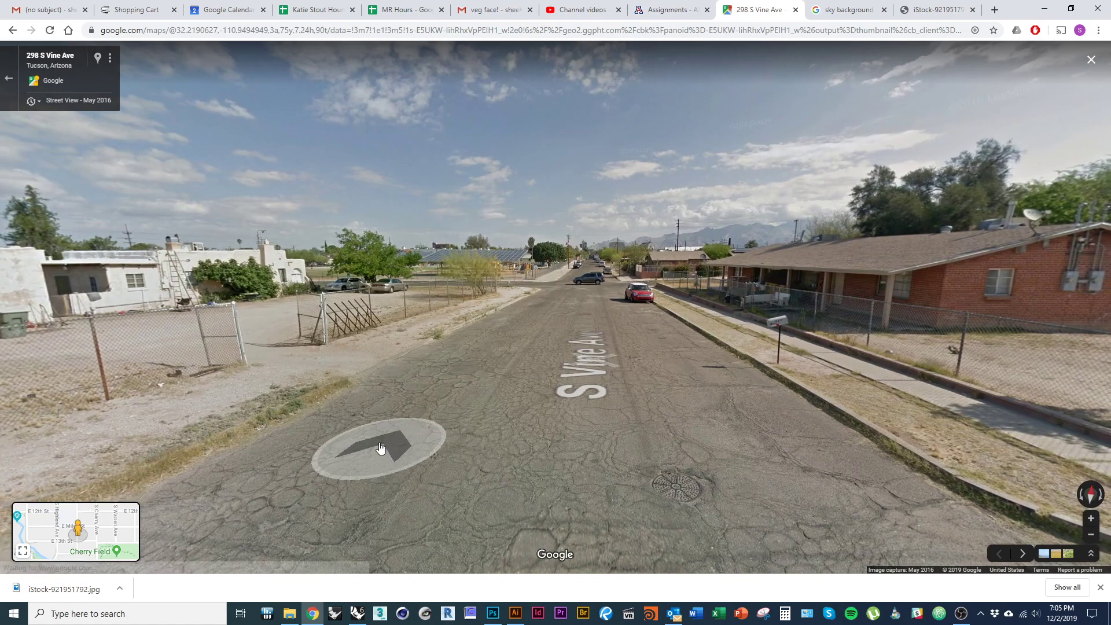
drag(359, 423, 739, 422)
click(472, 363)
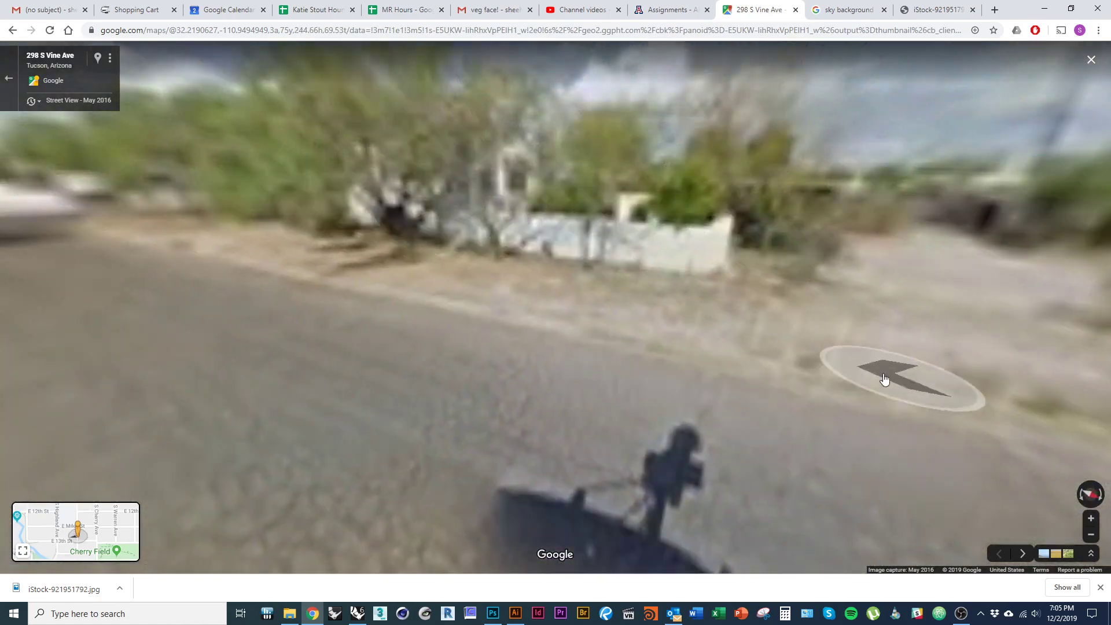
drag(886, 380, 371, 376)
drag(741, 338, 541, 462)
- Advance along S Vine Ave and frame the brick corner house with the red car
click(298, 442)
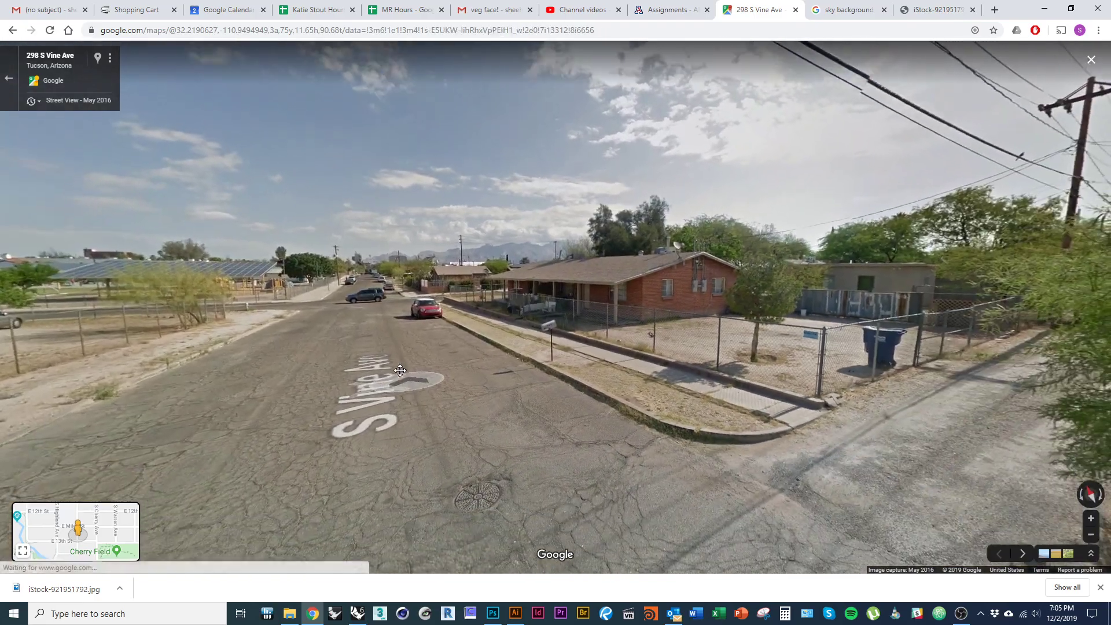
drag(400, 370, 408, 359)
key(alt+Tab)
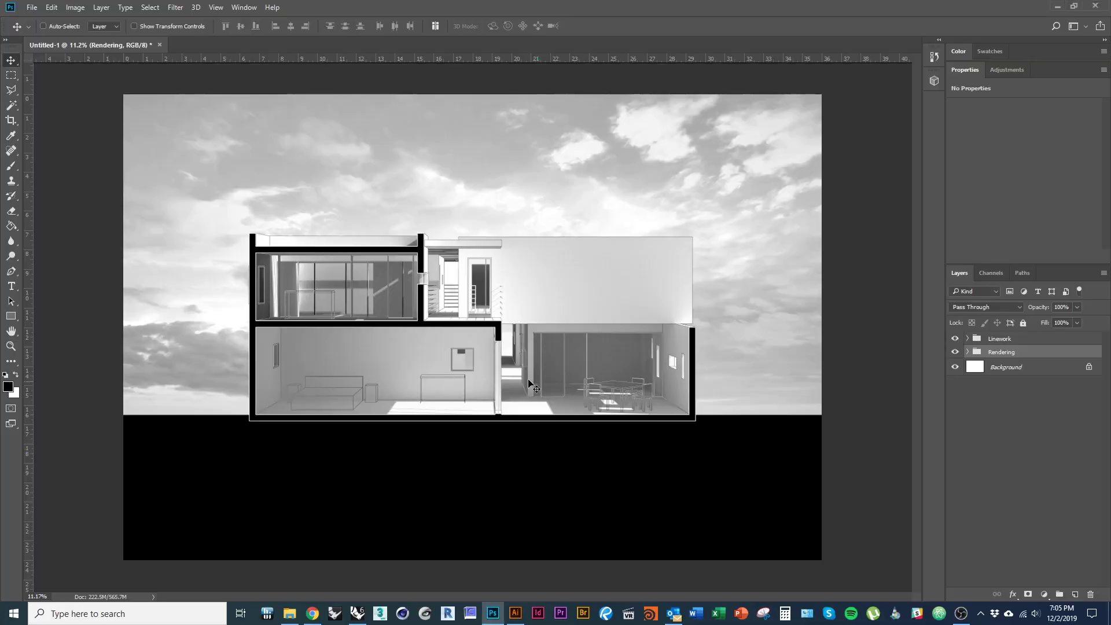
key(alt+Tab)
key(alt+Tab)
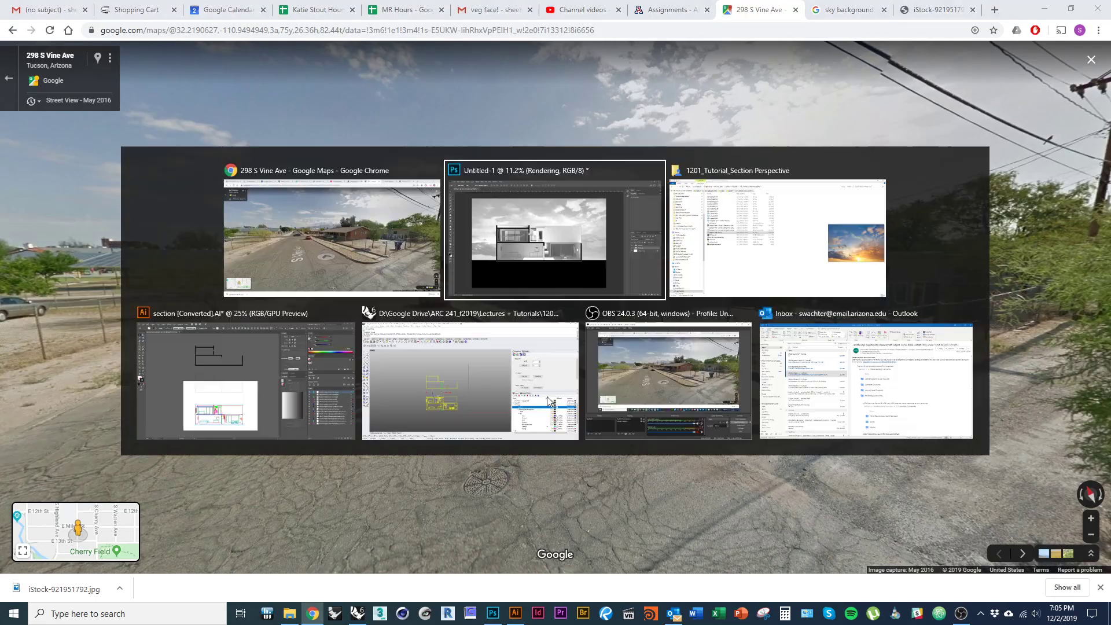
scroll(557, 381, up, 2)
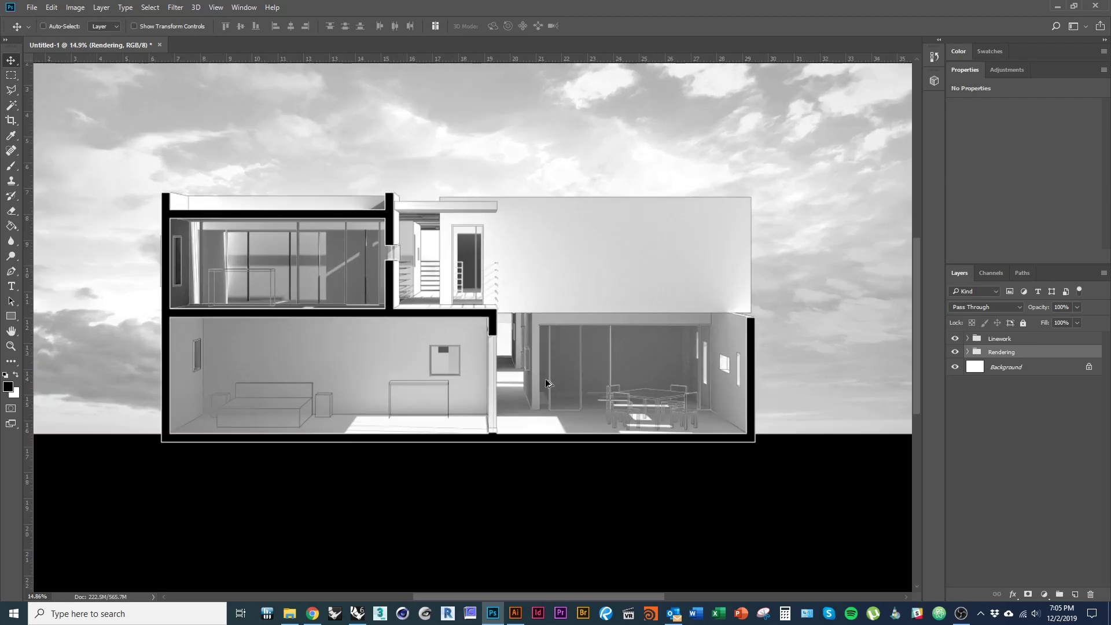
scroll(446, 381, down, 3)
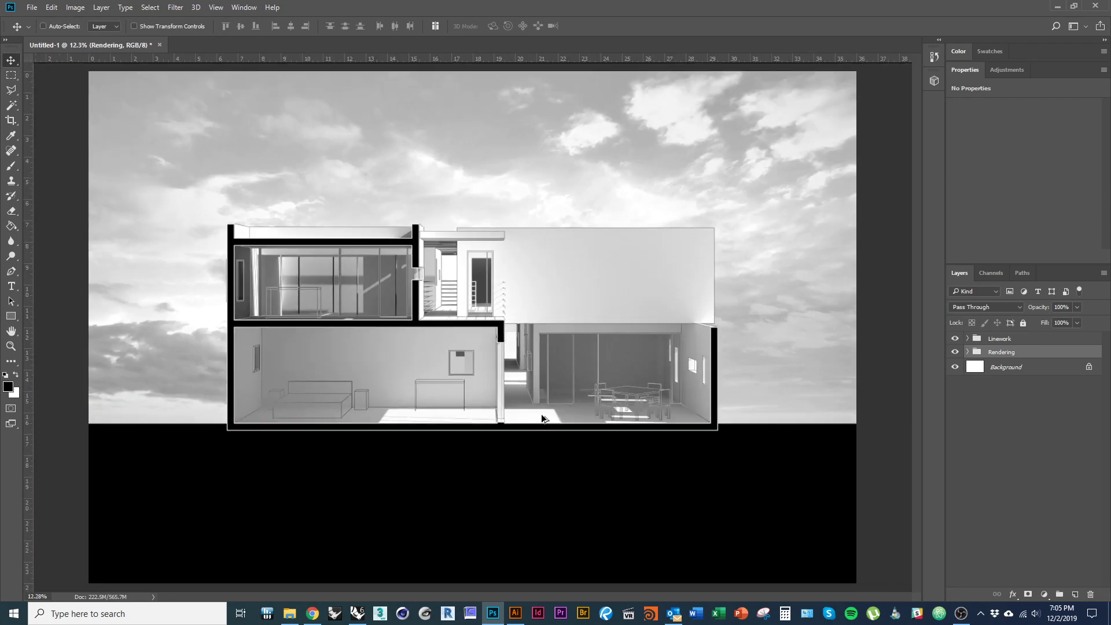
key(alt+Tab)
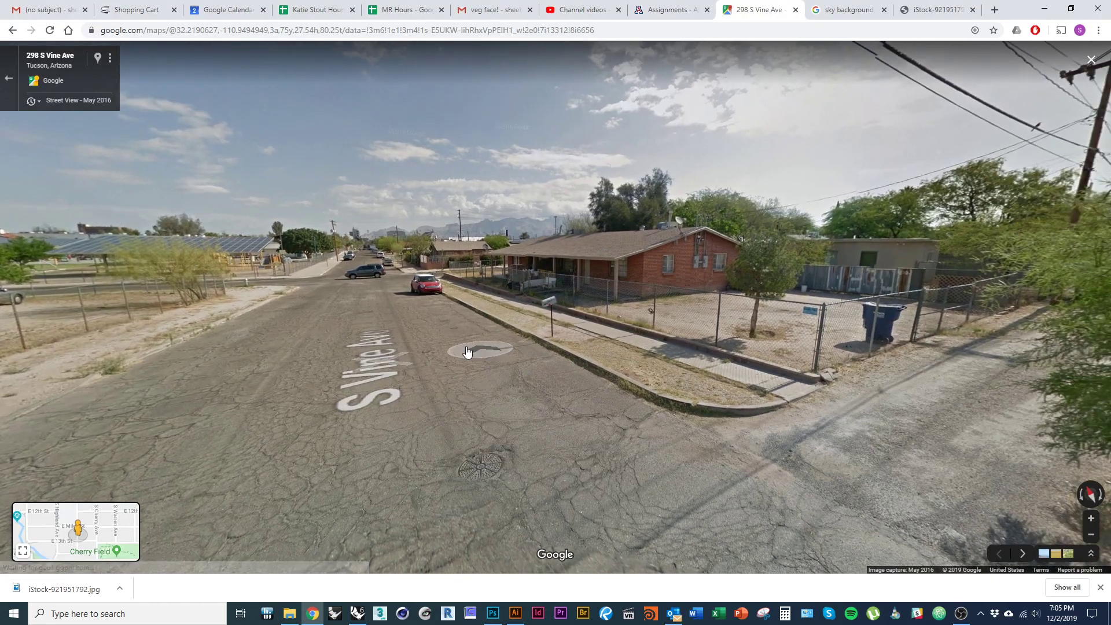
click(463, 349)
drag(347, 374, 346, 434)
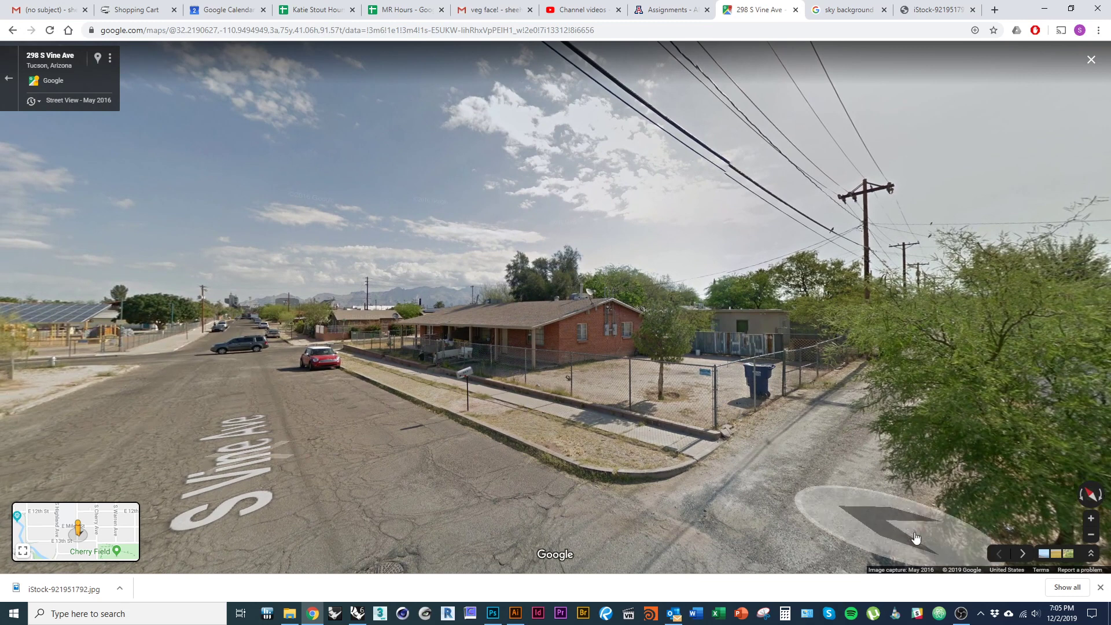
- Snip the full Street View brick-house scene with Snipping Tool and save the capture
click(764, 611)
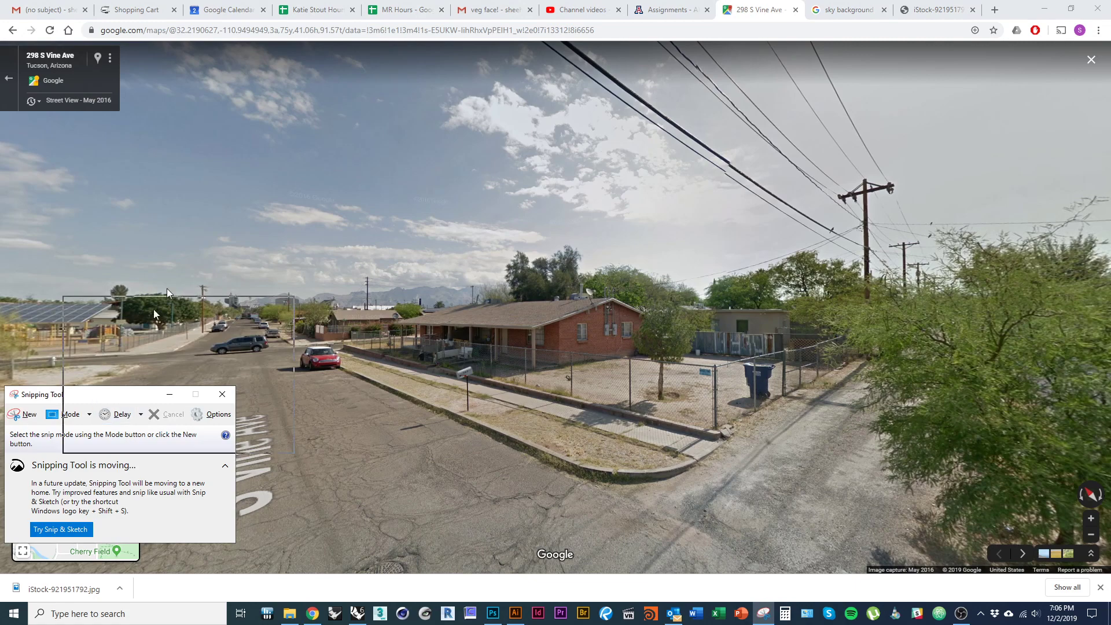
drag(87, 394, 202, 127)
click(143, 152)
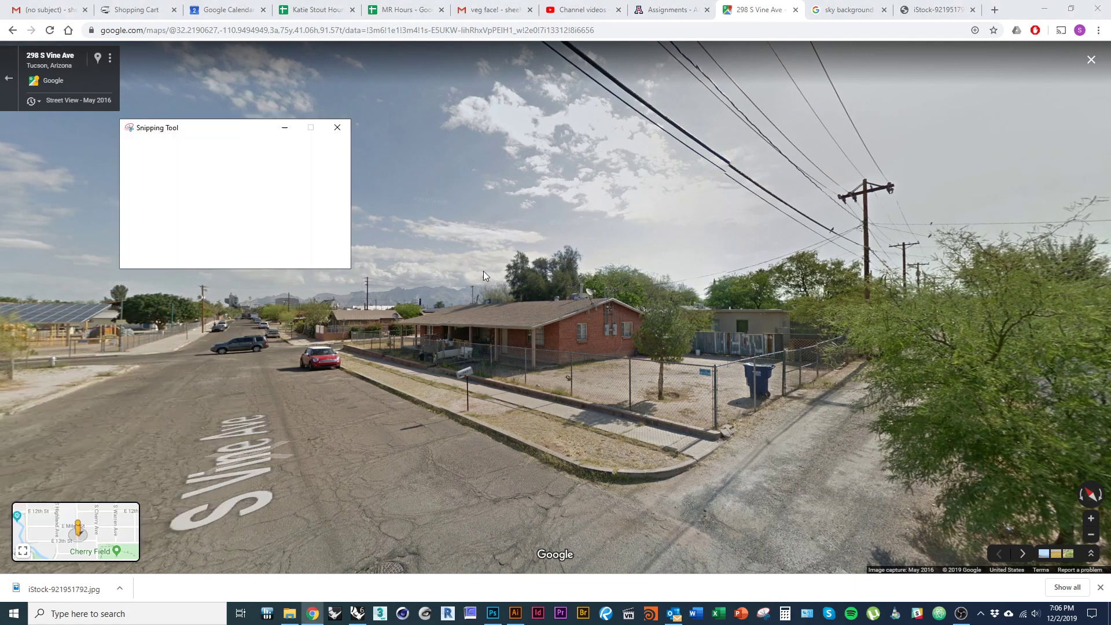
drag(201, 129, 157, 288)
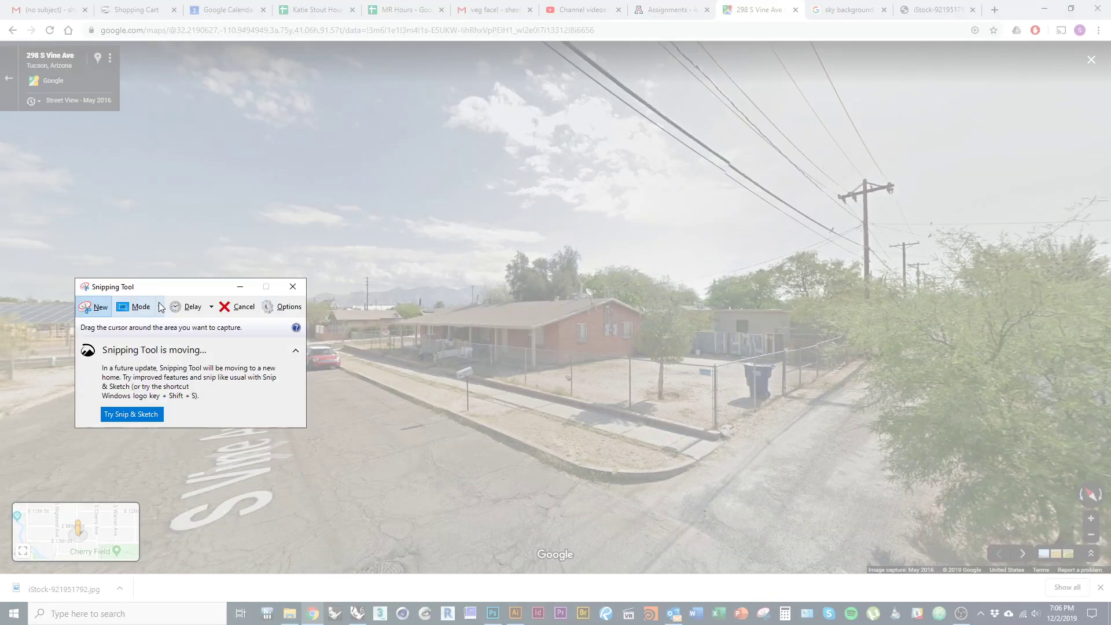
click(100, 309)
click(101, 311)
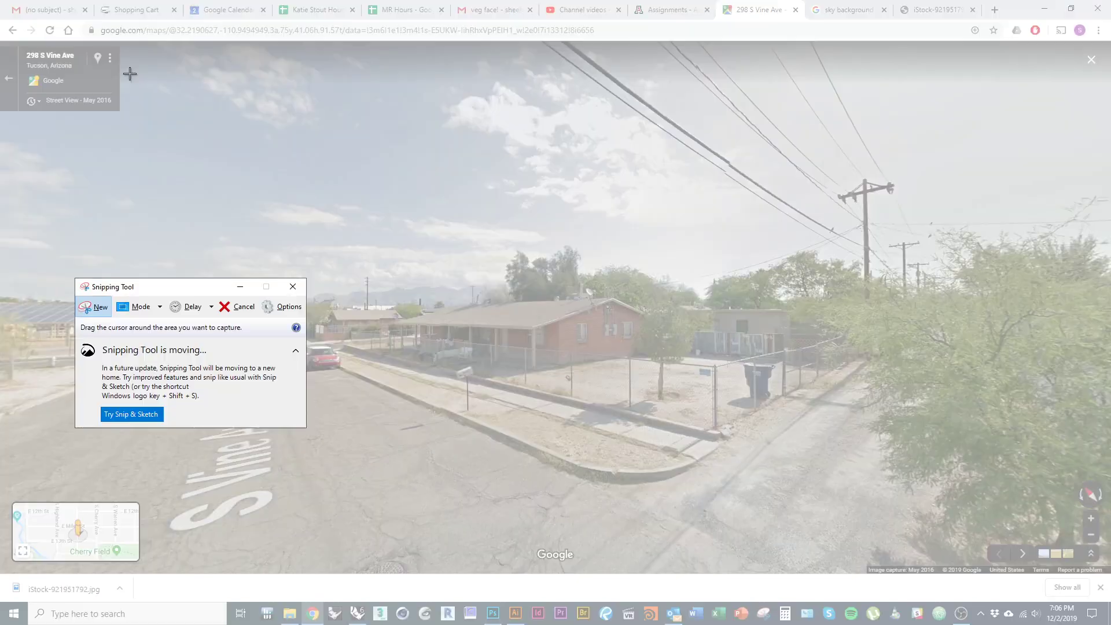
drag(126, 51, 1093, 578)
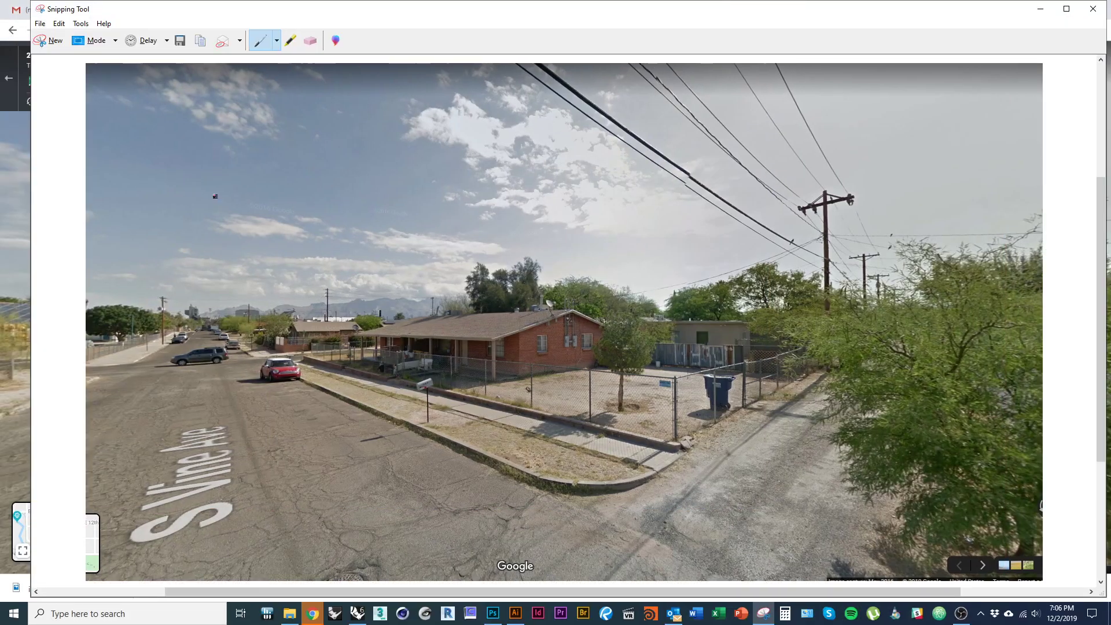
click(180, 44)
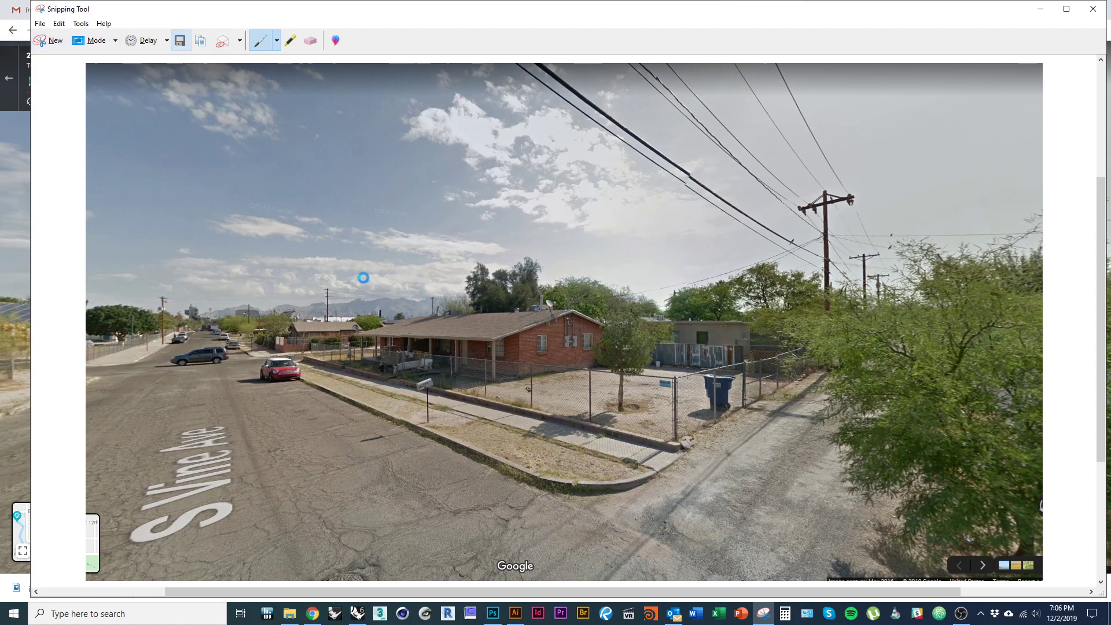
key(alt+Tab)
- Delete the old Capture through Capture4.PNG files from the project folder
click(804, 261)
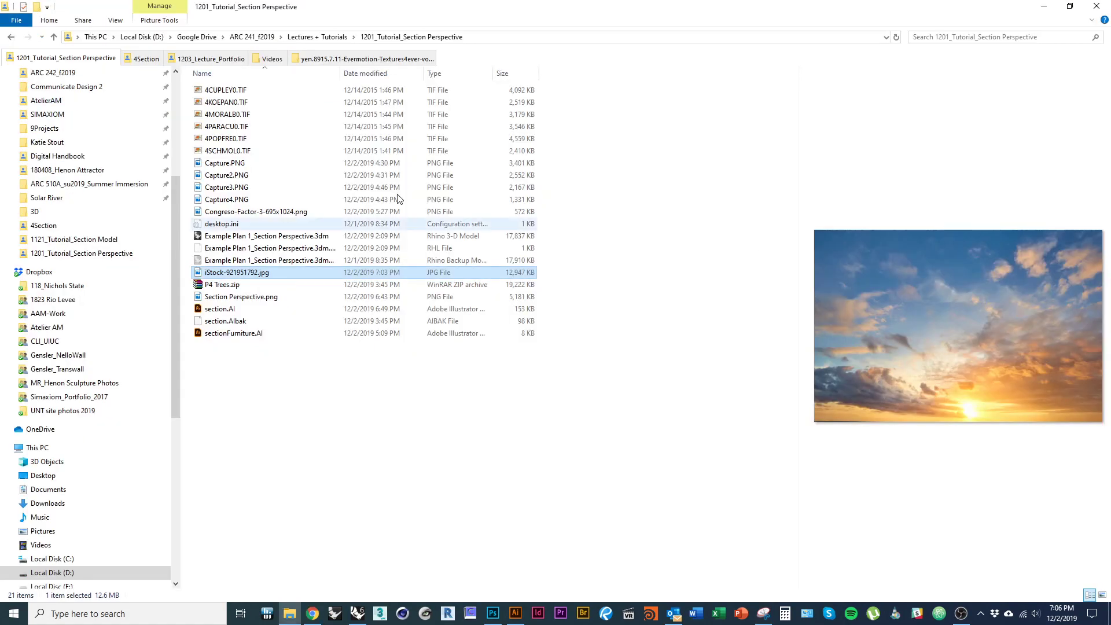
click(240, 165)
shift+click(243, 200)
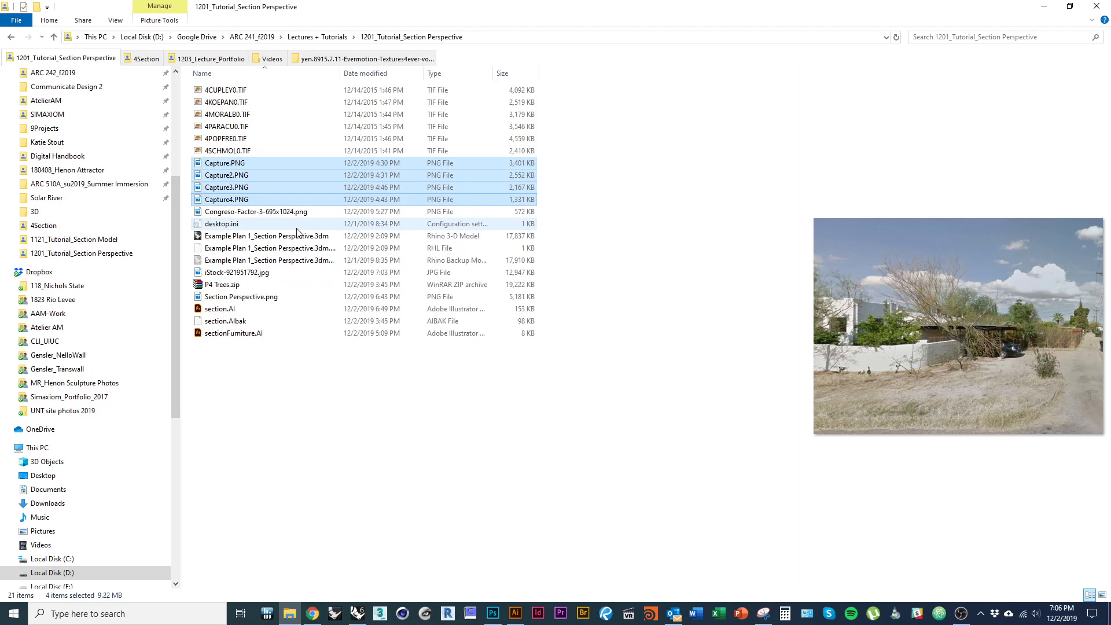
key(Delete)
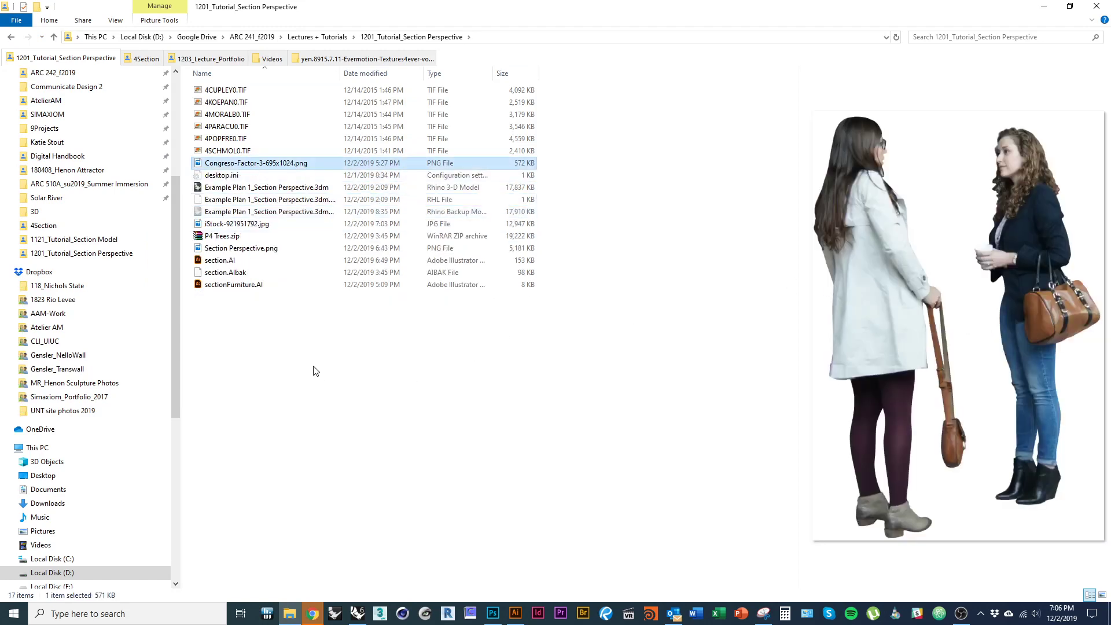
- Save the street snip as Site context 01.PNG in the 1201_Tutorial_Section Perspective folder
key(alt+Tab)
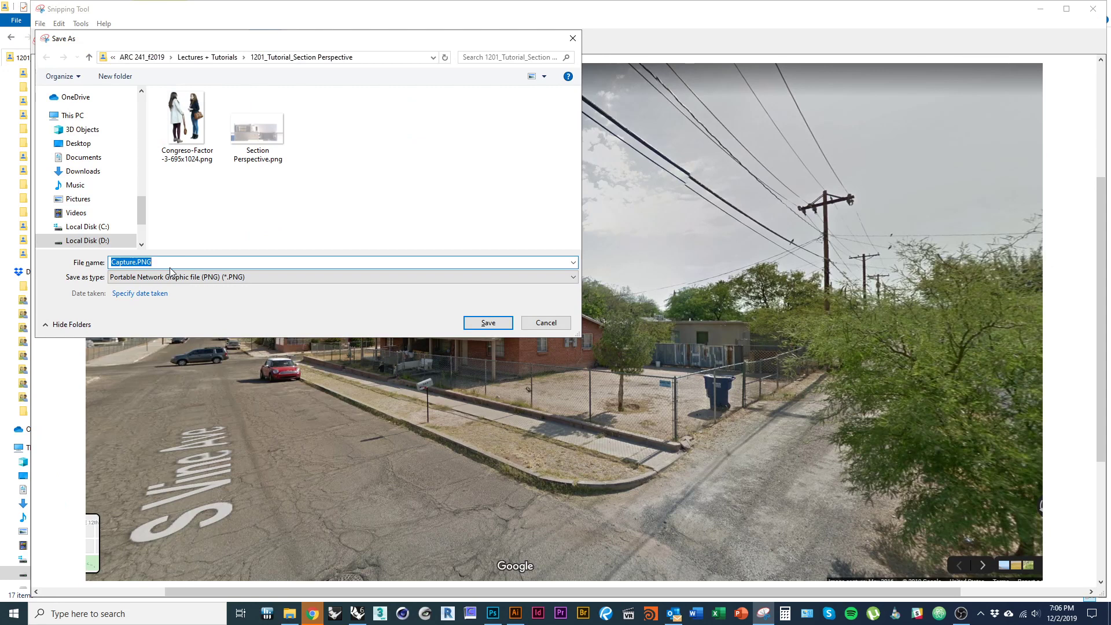
text(Si)
key(Return)
key(alt+Tab)
key(alt+Tab)
key(alt+Tab)
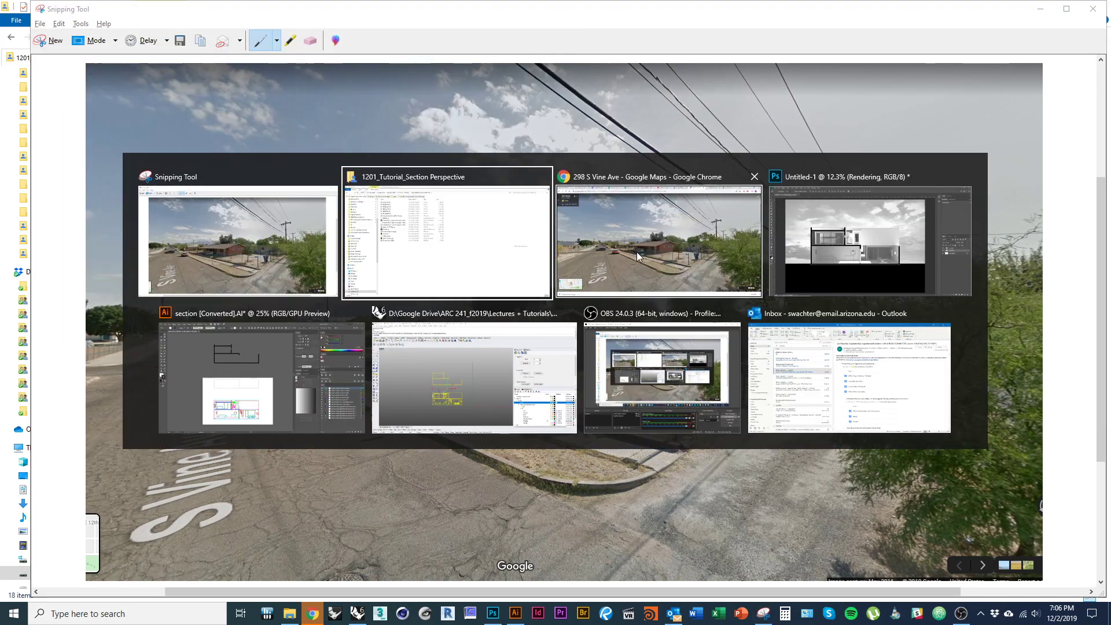
key(alt+Tab)
key(alt+Tab)
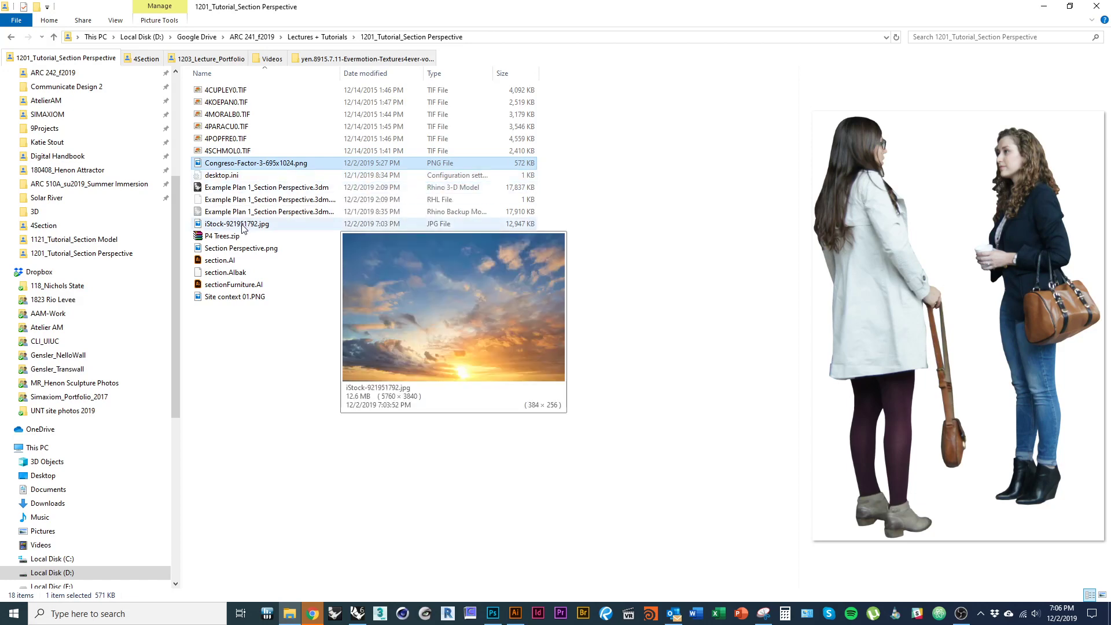
- Place Site context 01.PNG as an embedded layer over the section's right half, between Linework and Rendering
drag(241, 298, 689, 377)
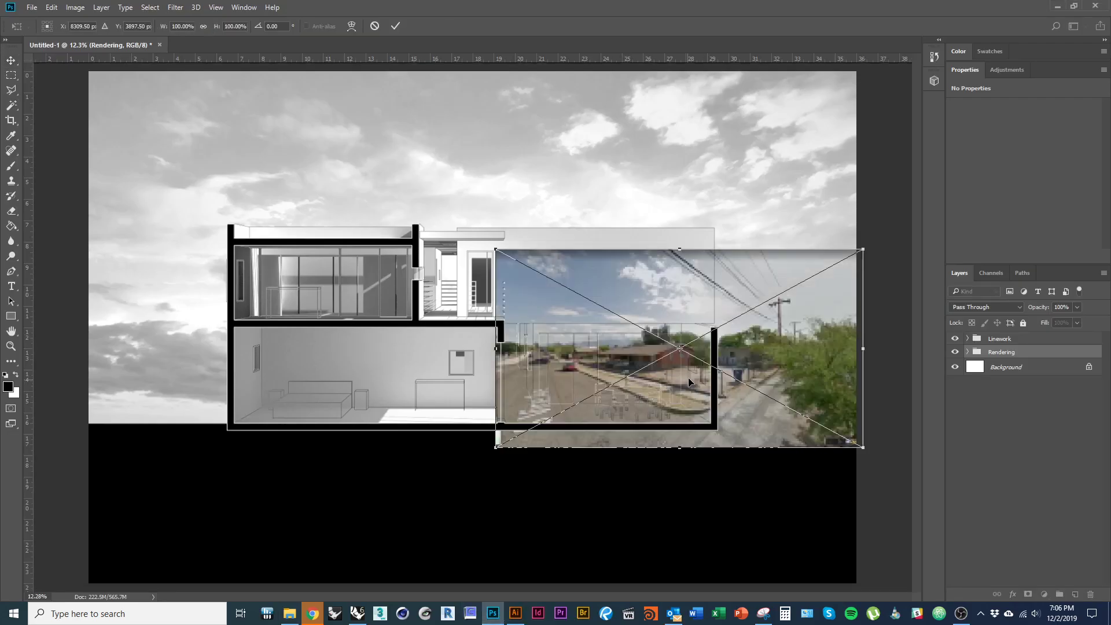
scroll(805, 380, up, 3)
drag(813, 335, 669, 365)
key(Escape)
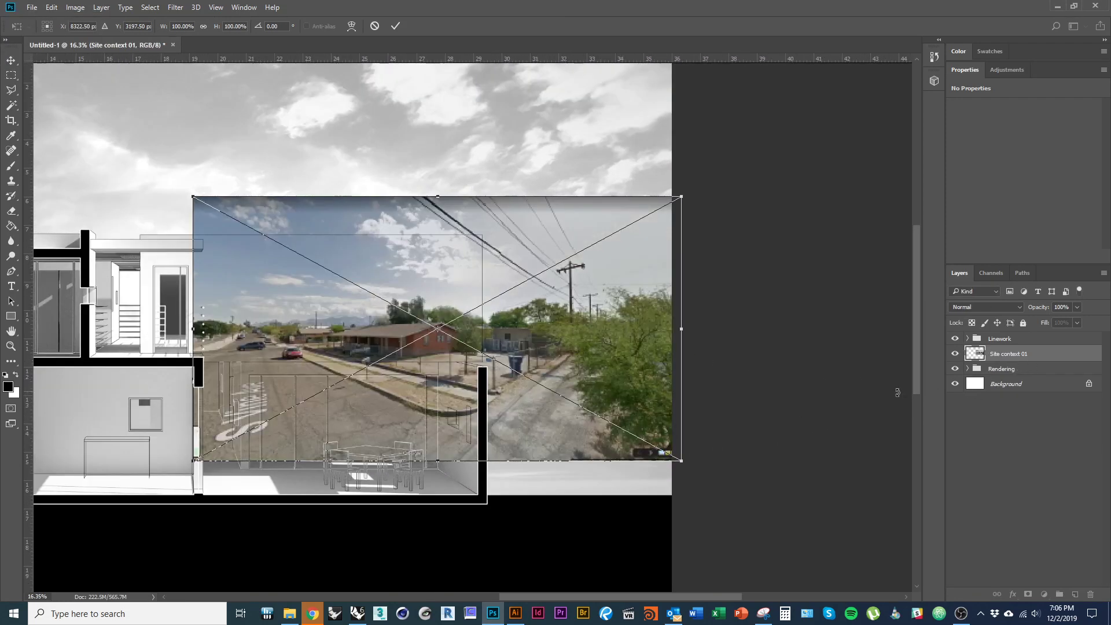
key(Return)
click(968, 369)
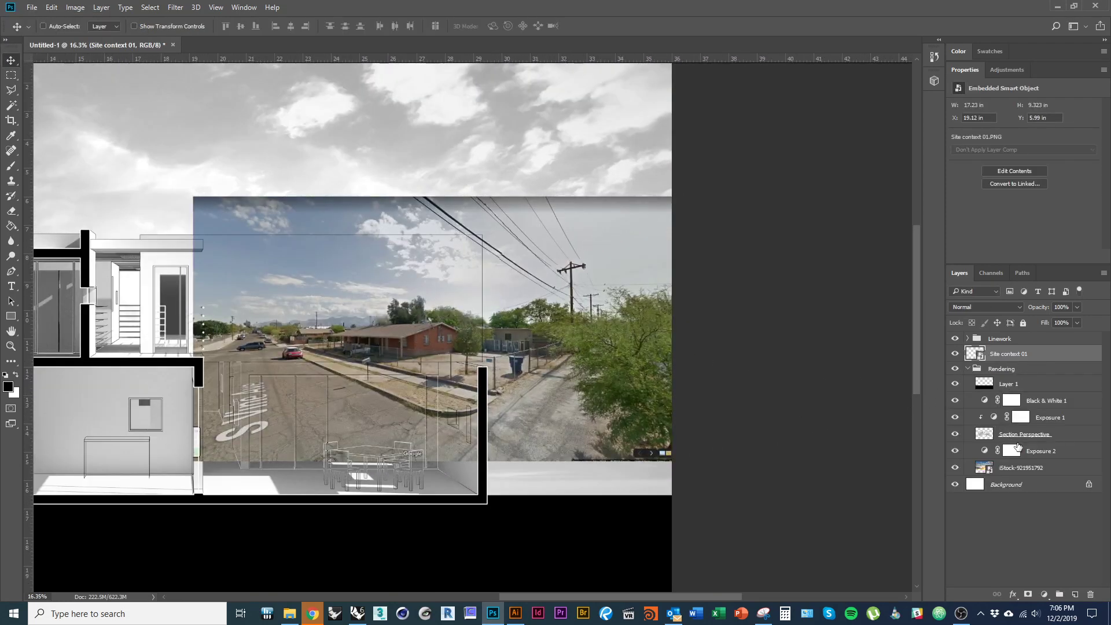
- Move the iStock sky out of Rendering with Exposure 2 clipped, group it with Site context 01, and place Group 1 below Rendering
drag(1032, 476, 1019, 363)
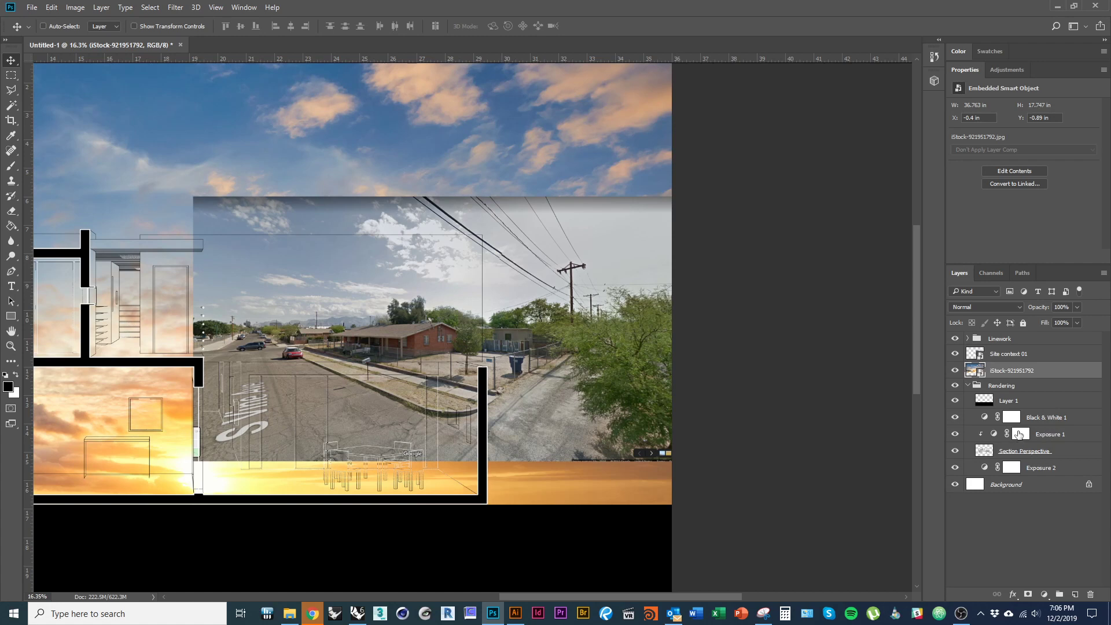
alt+click(1046, 425)
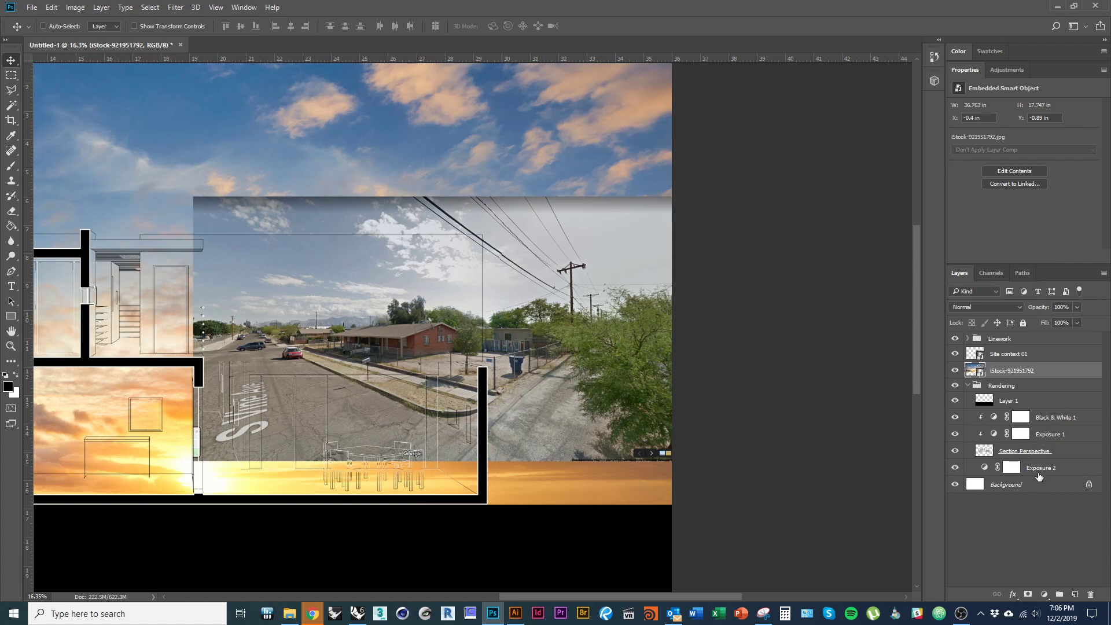
drag(1041, 474, 1051, 364)
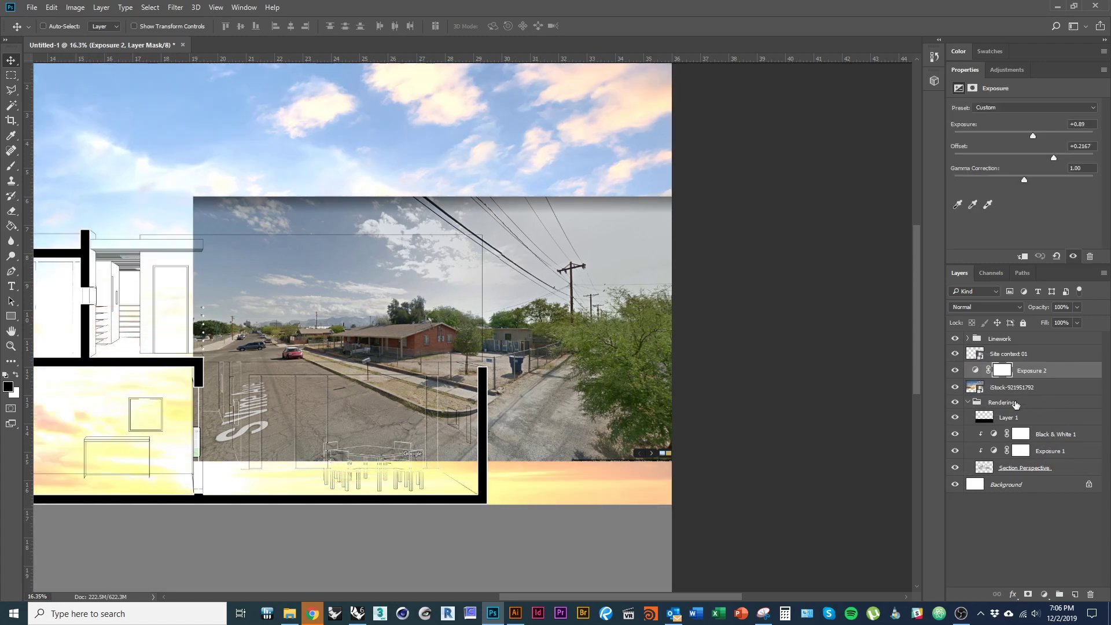
alt+click(1036, 376)
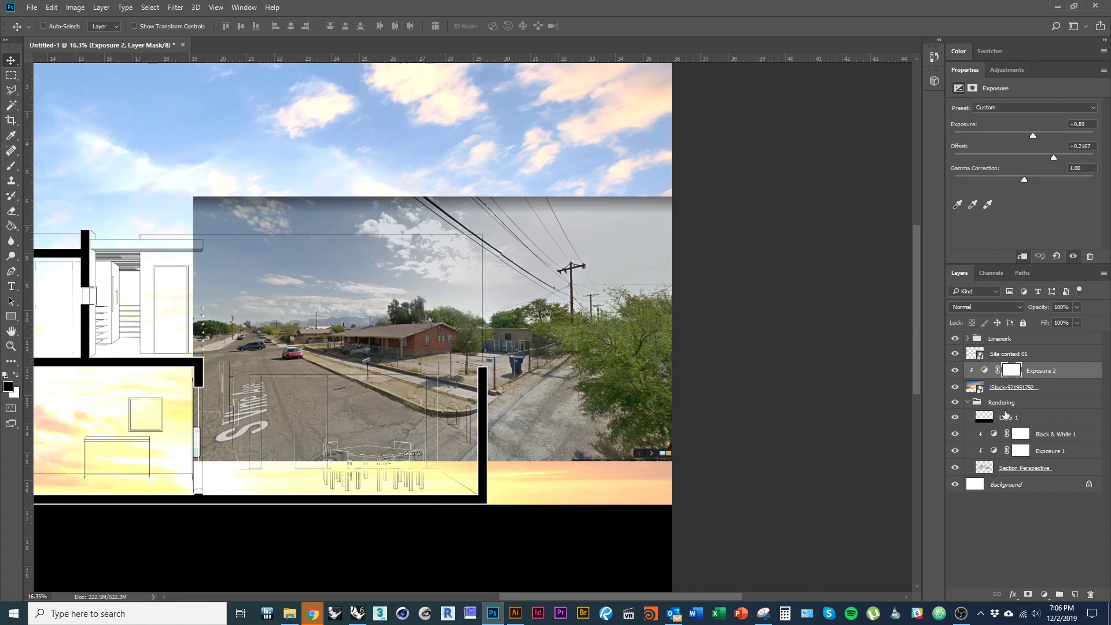
shift+click(1038, 357)
key(ctrl+g)
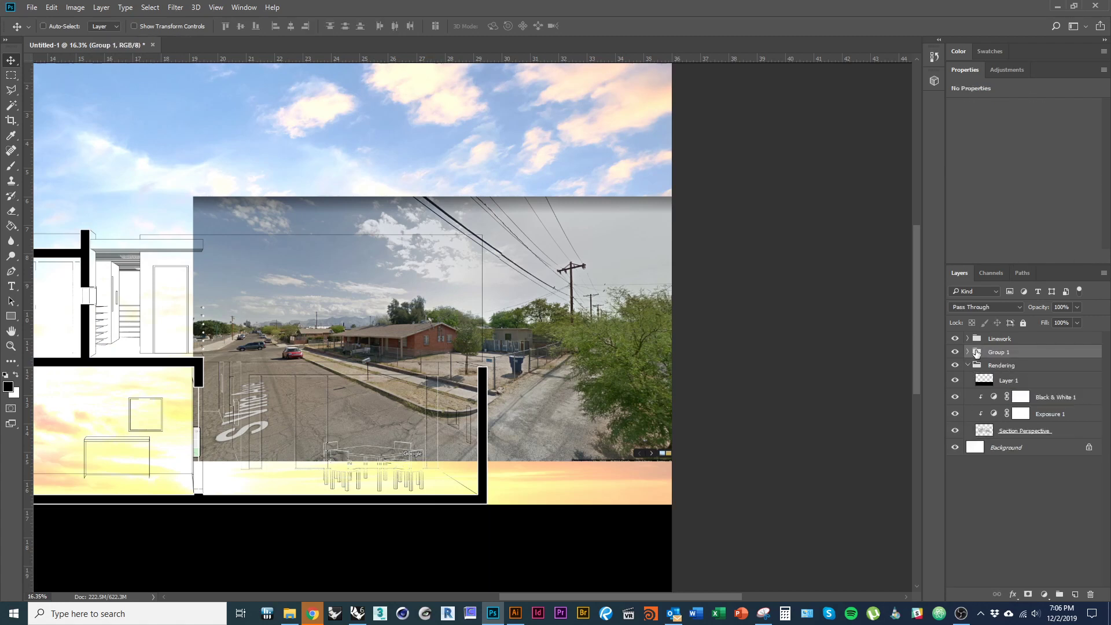
click(968, 365)
drag(1004, 355, 966, 366)
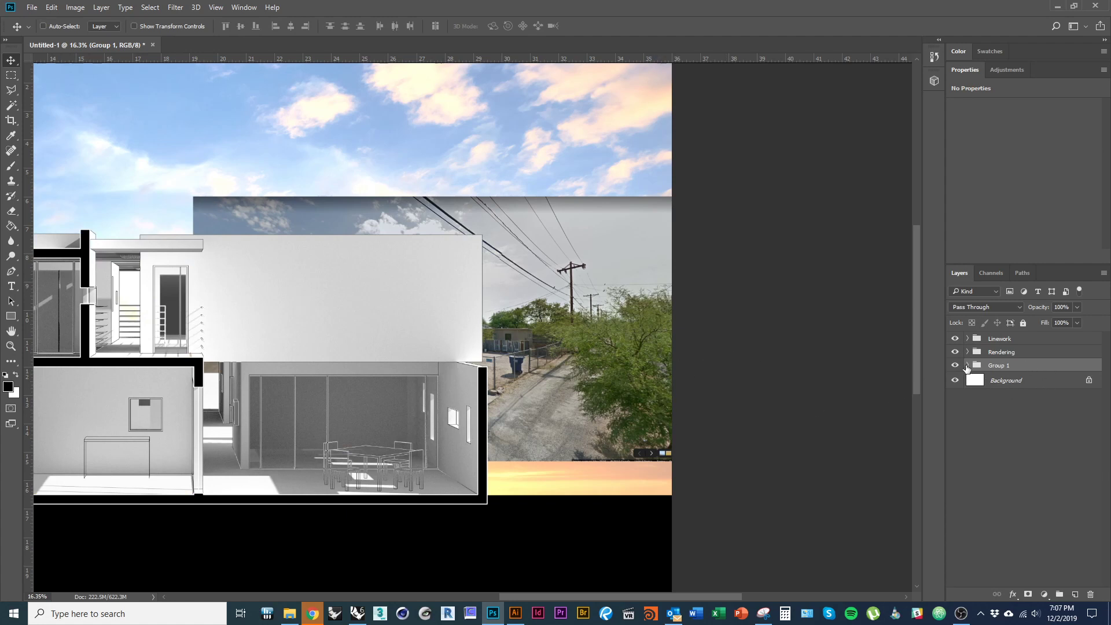
click(967, 366)
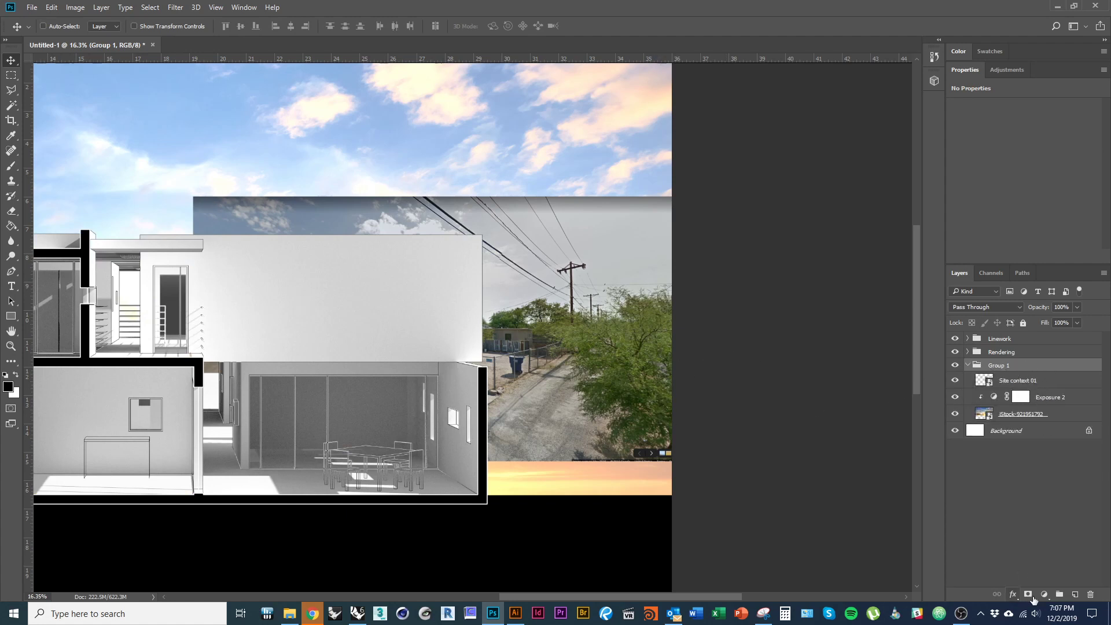
- Add a Black & White 2 adjustment clipped to Group 1 to grey the street photo
click(1044, 594)
click(1019, 485)
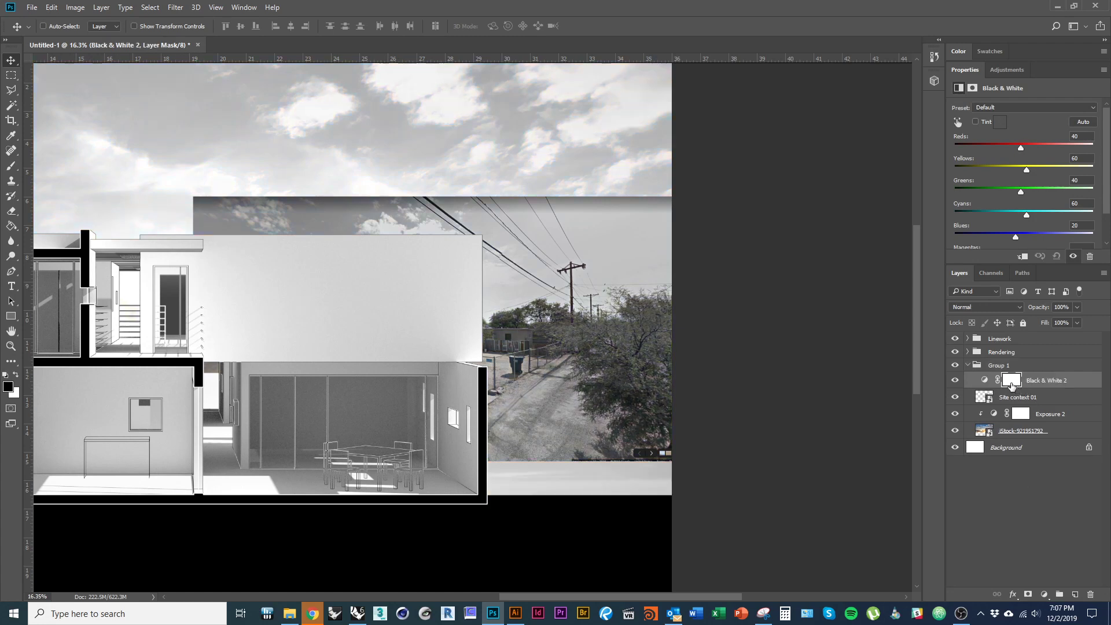
drag(1011, 386, 1028, 362)
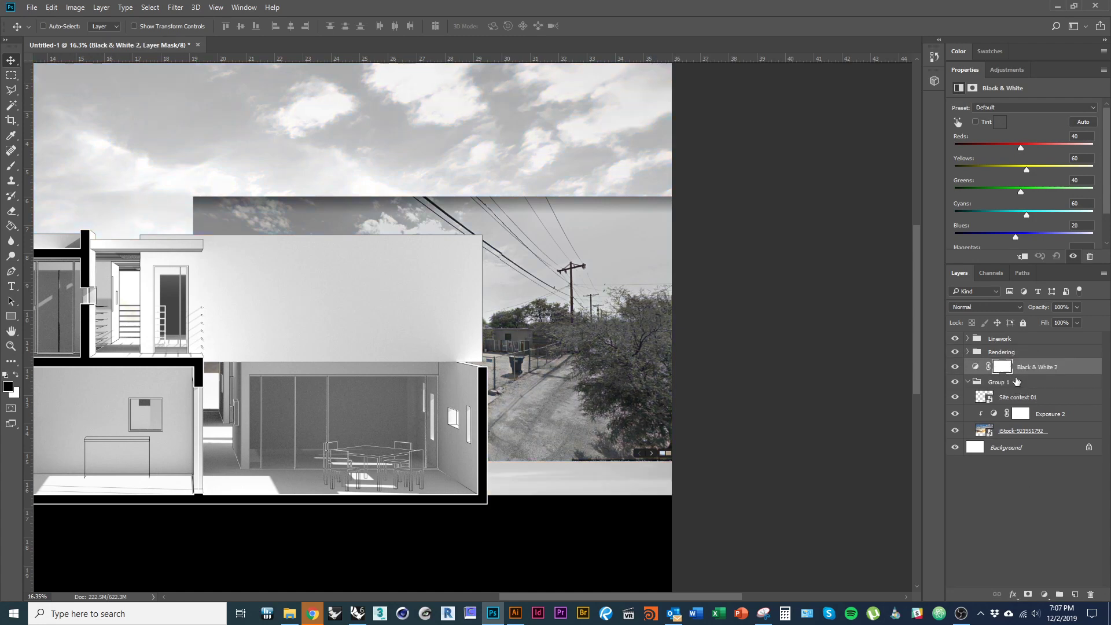
alt+click(981, 375)
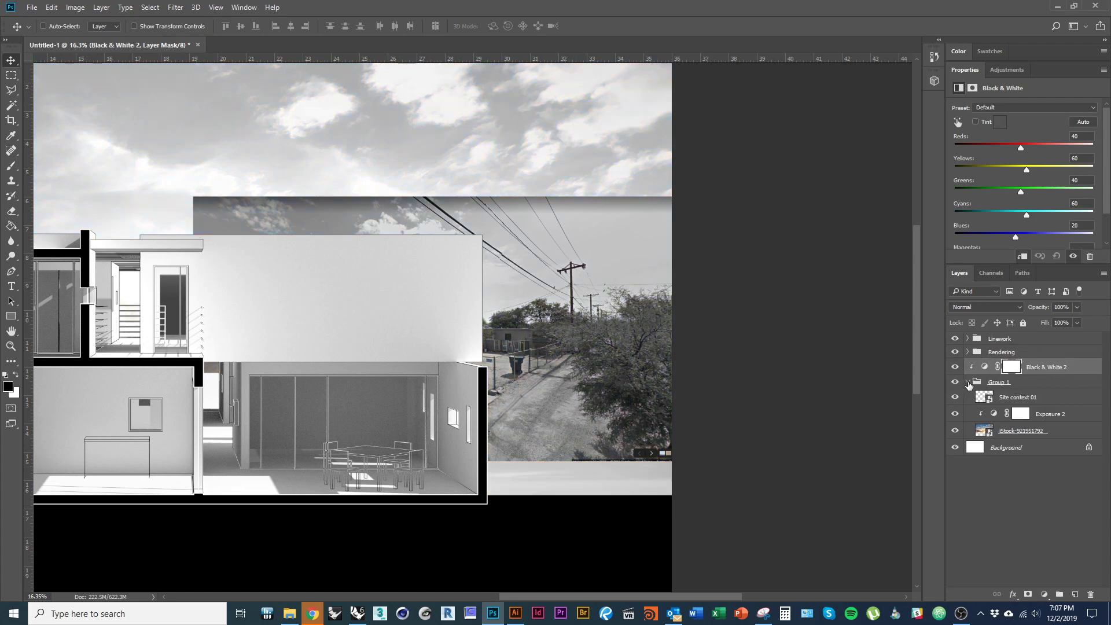
click(1019, 399)
scroll(687, 442, down, 1)
drag(573, 403, 744, 453)
- Enlarge the street photo to about 145–155% with Free Transform
key(ctrl+t)
drag(504, 305, 405, 246)
drag(592, 395, 635, 360)
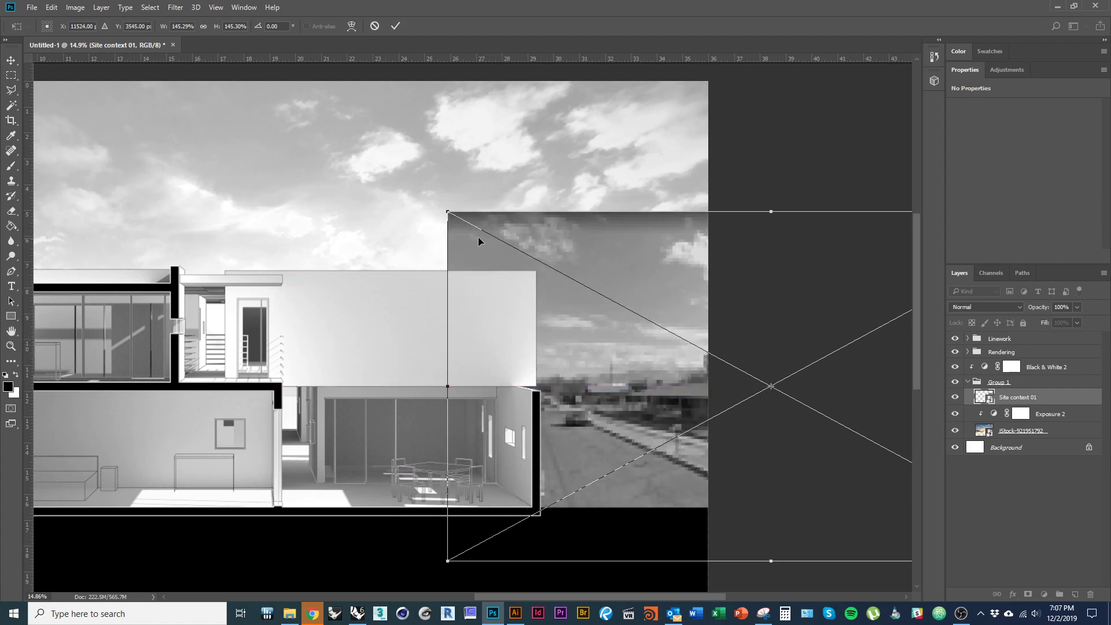
drag(774, 212, 774, 235)
drag(734, 331, 729, 310)
scroll(717, 336, down, 1)
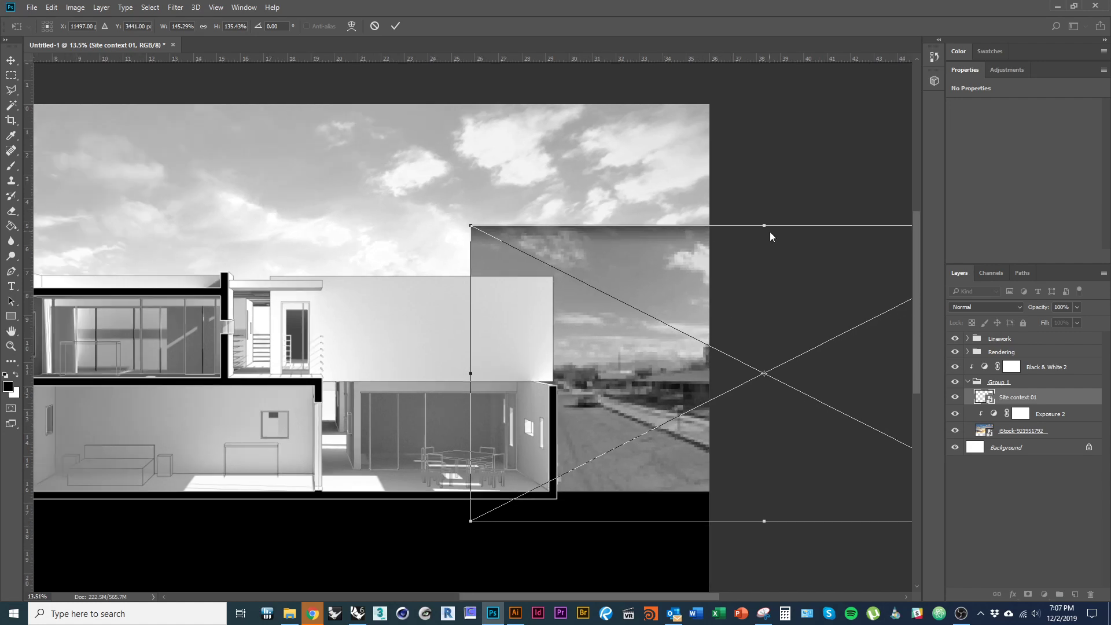
drag(764, 225, 764, 240)
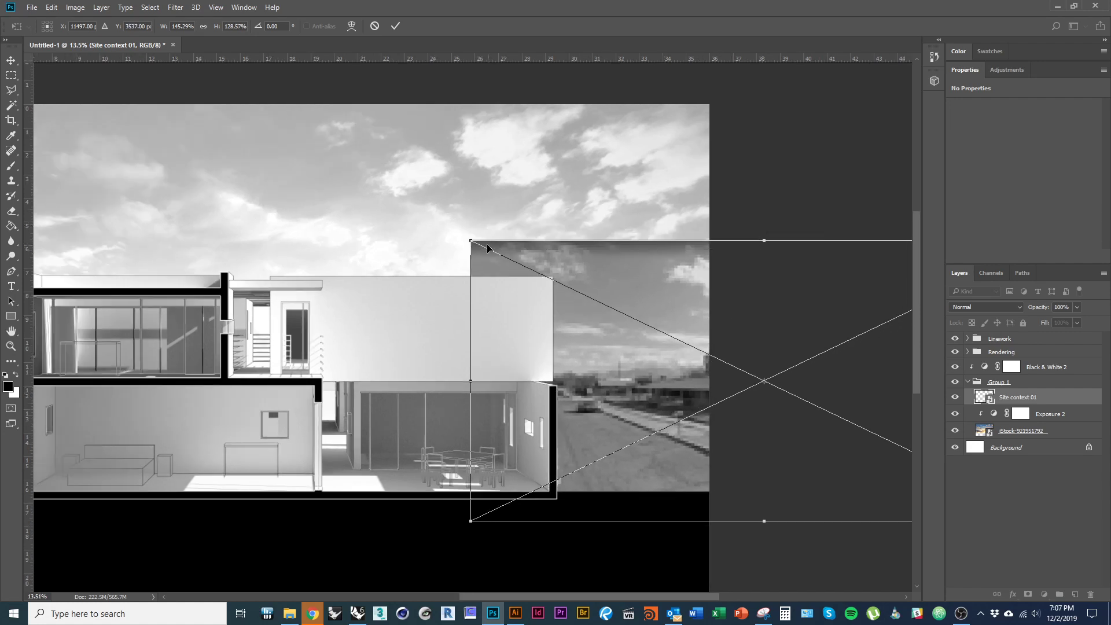
drag(471, 241, 432, 222)
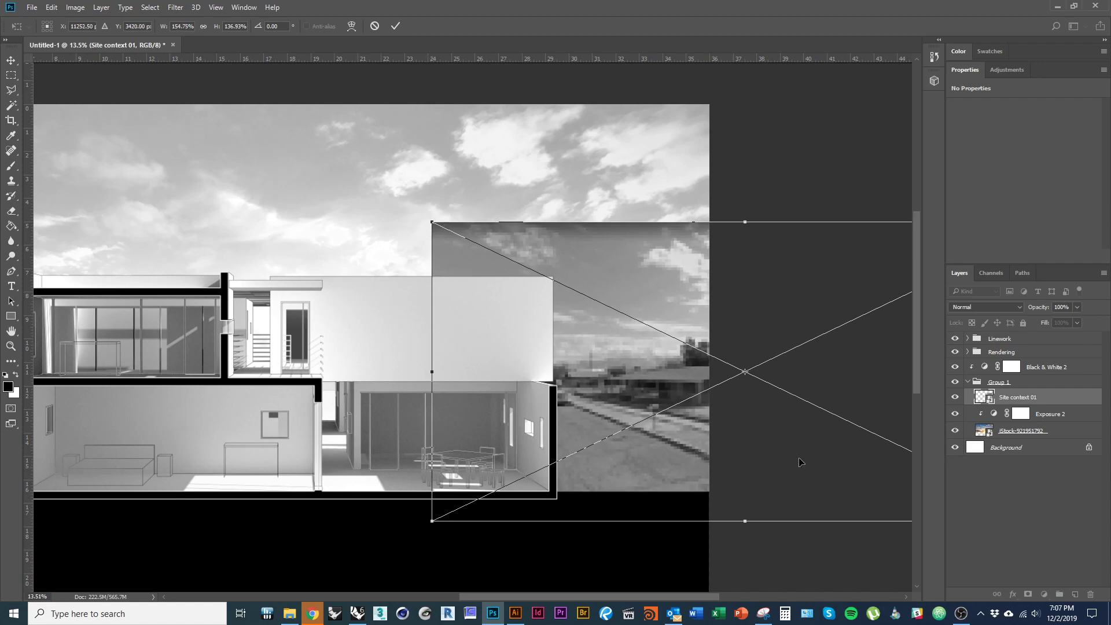
key(Return)
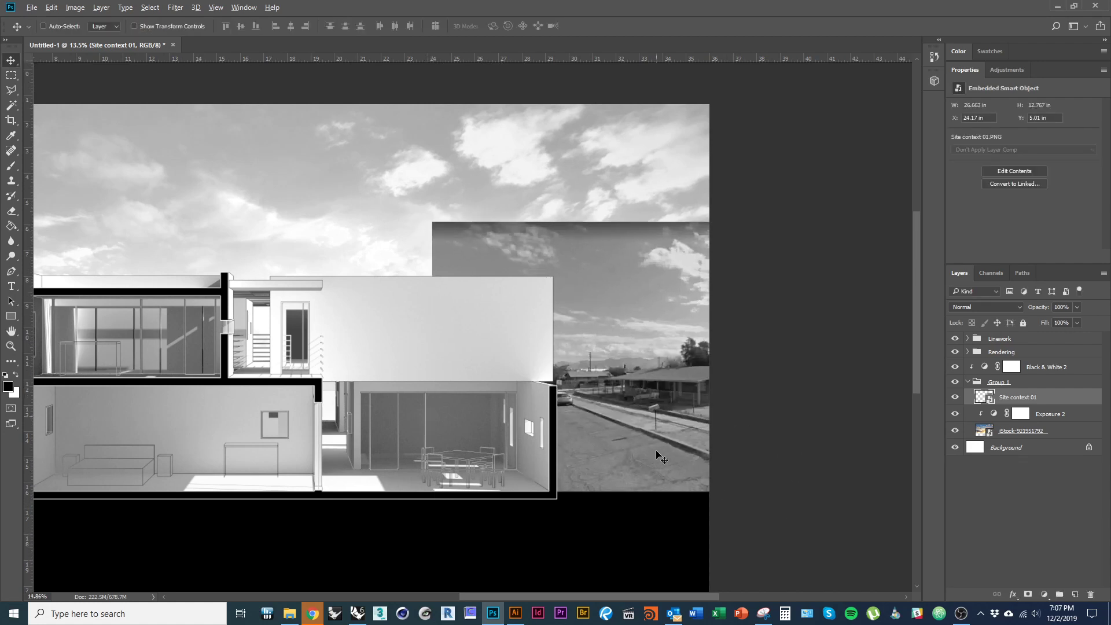
- Move the street photo right of the section onto the black ground, at X 25.37 in, Y 5.43 in
scroll(784, 459, down, 3)
drag(791, 389, 818, 394)
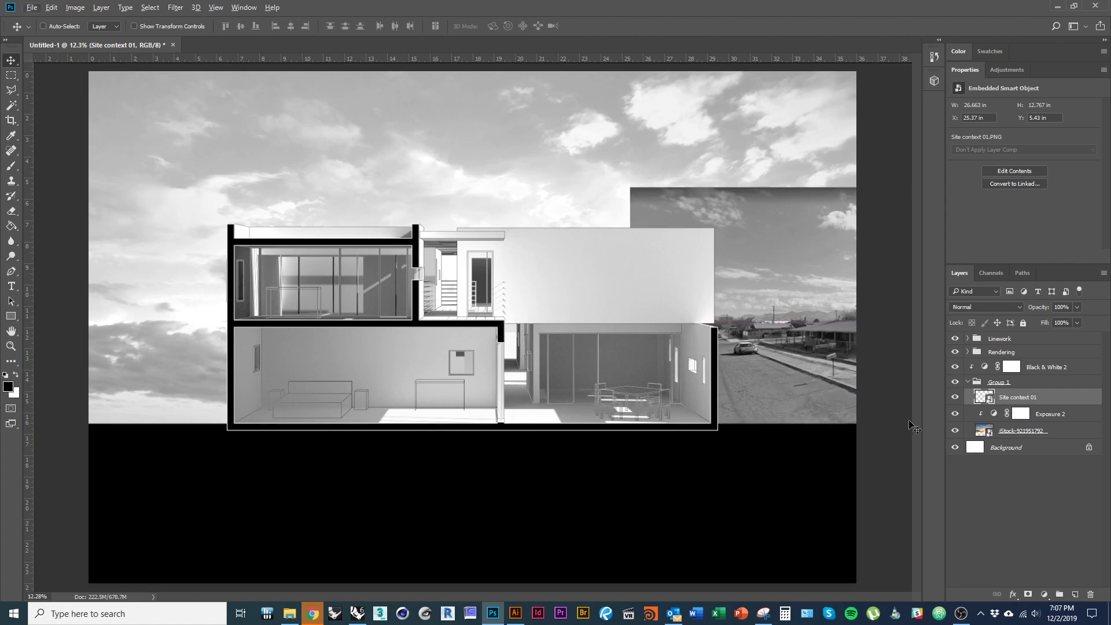
scroll(834, 355, up, 4)
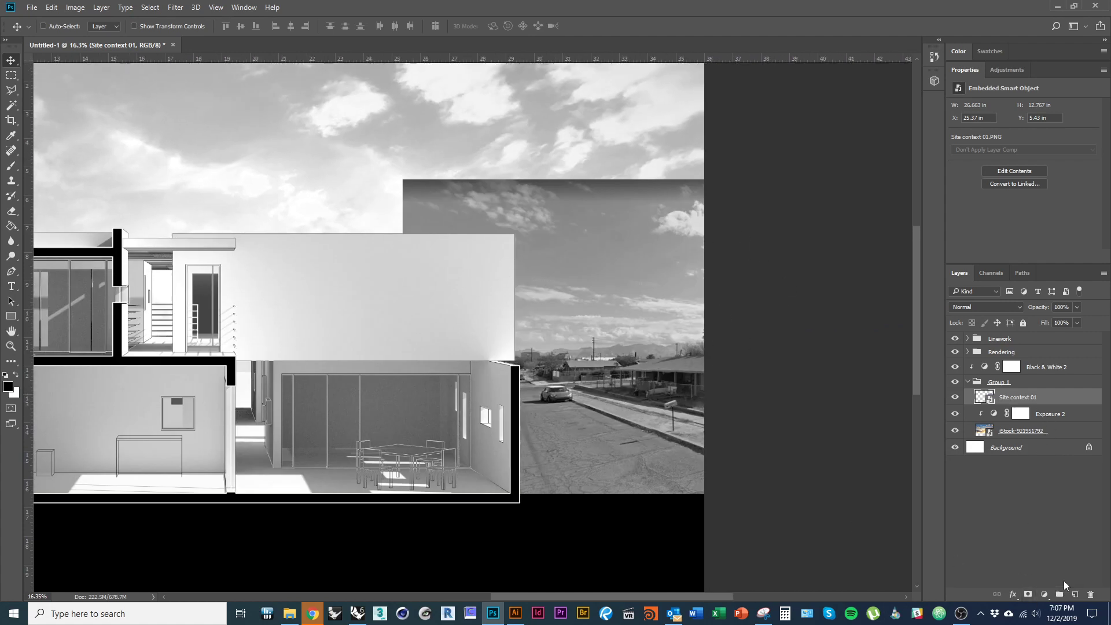
- Add a layer mask to the Site context 01 layer and pick the Brush
click(1030, 599)
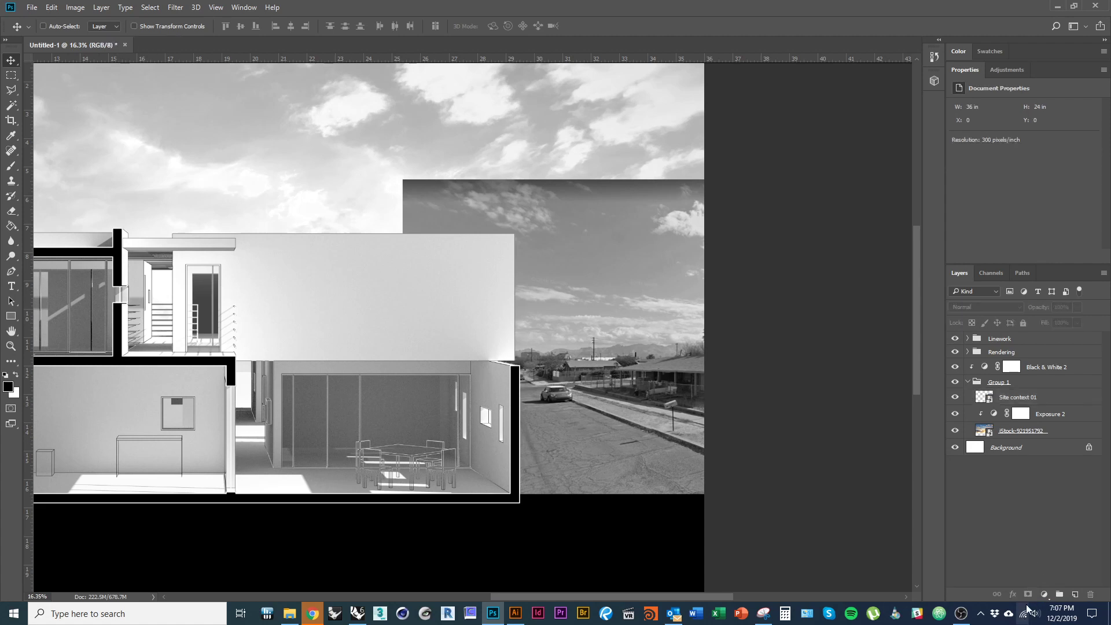
click(1048, 401)
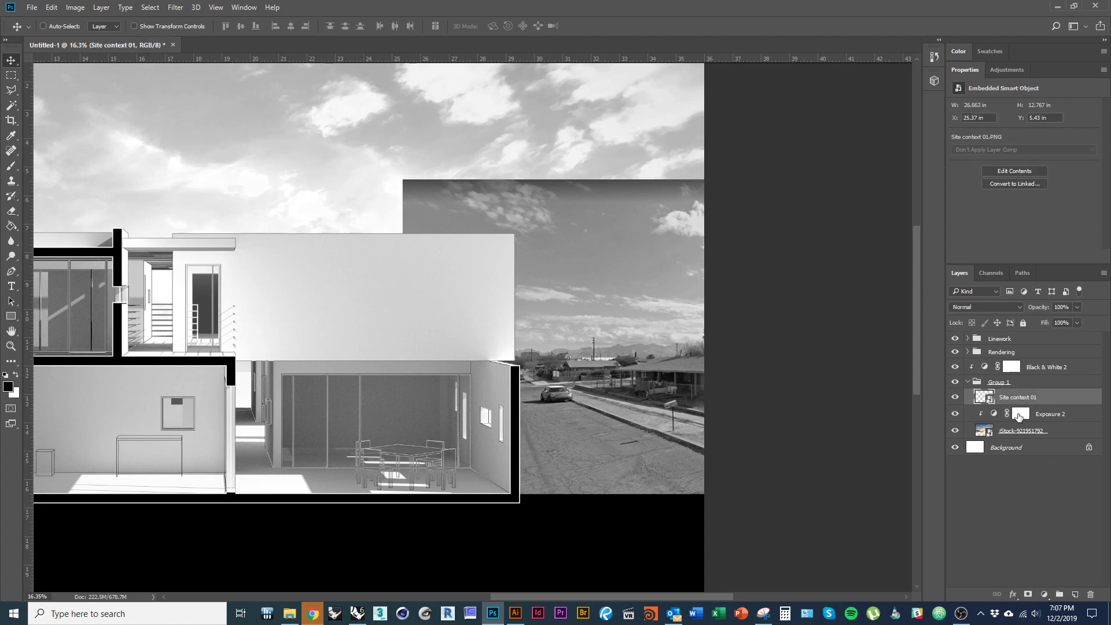
click(1028, 596)
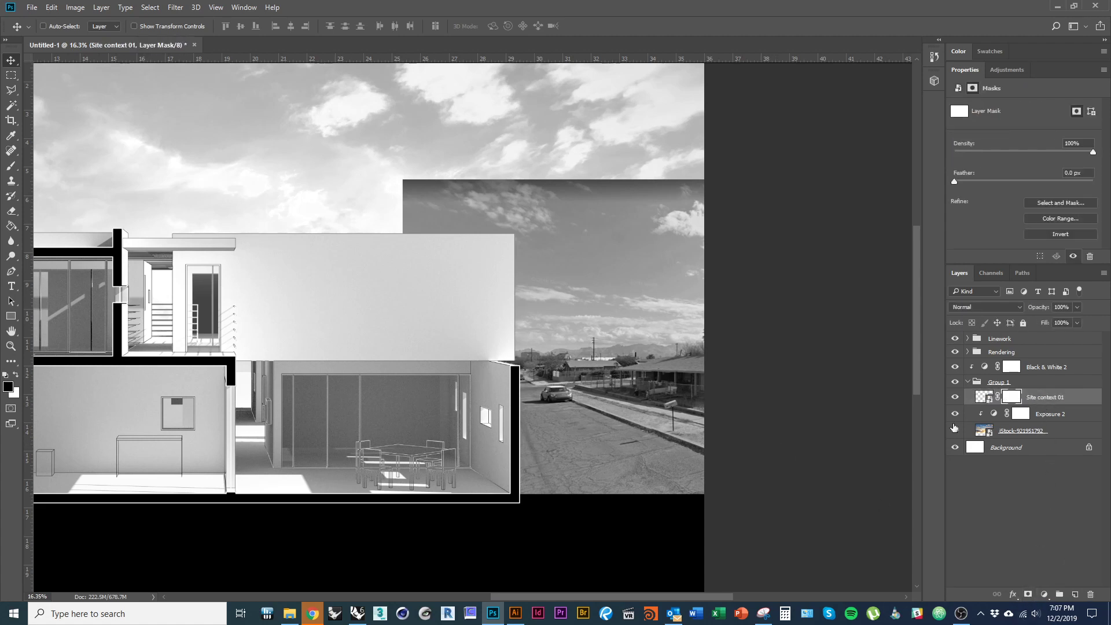
key(b)
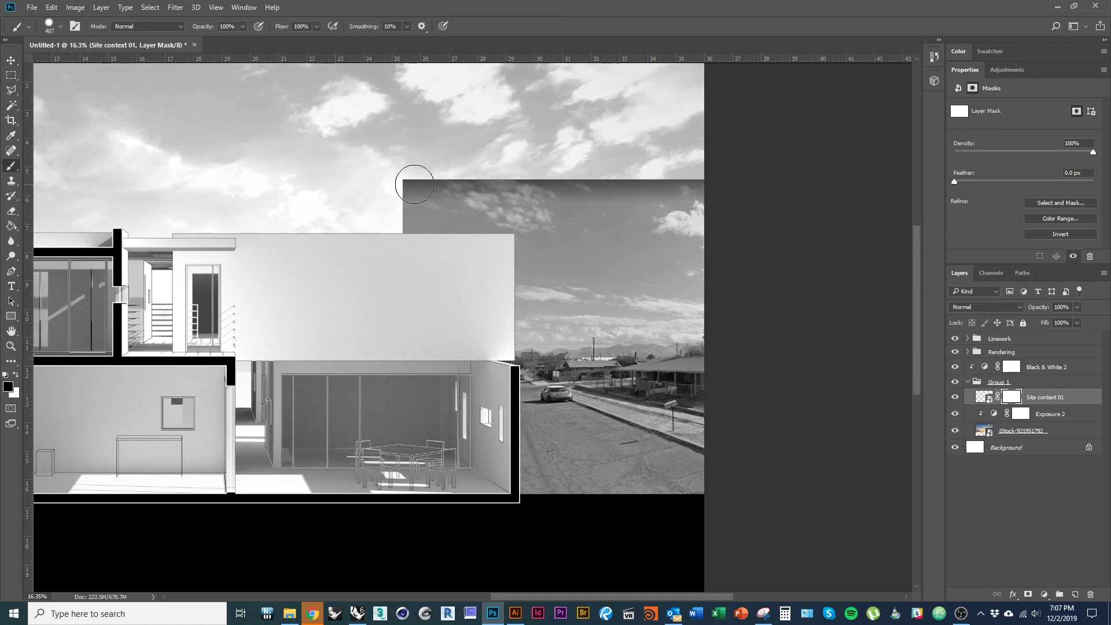
- Paint black over the street photo's own sky and clouds so it blends into the backdrop
mouse_move(414, 185)
mouse_down()
mouse_move(744, 178)
mouse_move(575, 208)
mouse_move(503, 255)
mouse_move(402, 275)
mouse_move(510, 293)
mouse_up()
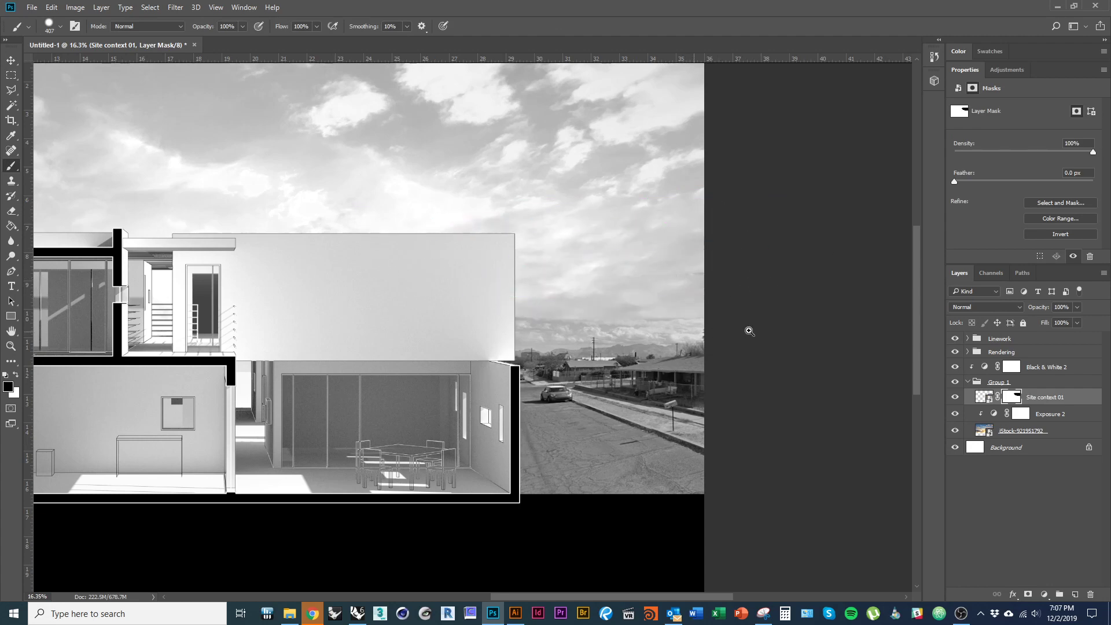
drag(632, 328, 701, 331)
mouse_move(573, 269)
mouse_down()
mouse_move(582, 305)
mouse_move(596, 248)
mouse_move(571, 81)
mouse_up()
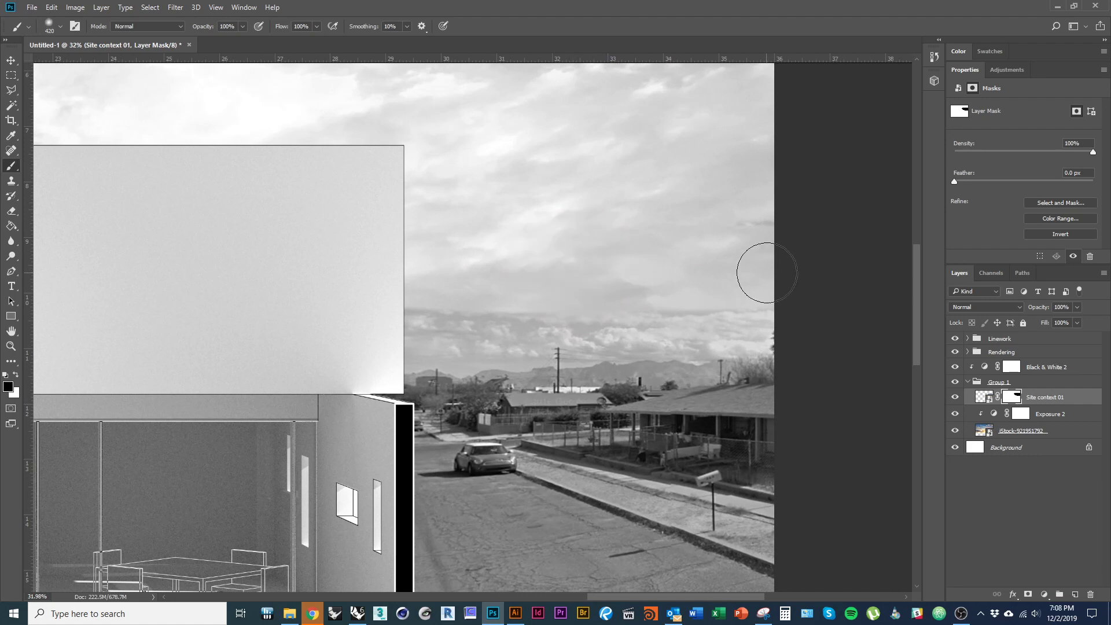
mouse_move(541, 303)
mouse_down()
mouse_move(444, 313)
mouse_move(772, 308)
mouse_move(772, 320)
mouse_move(441, 340)
mouse_move(770, 341)
mouse_move(851, 386)
mouse_up()
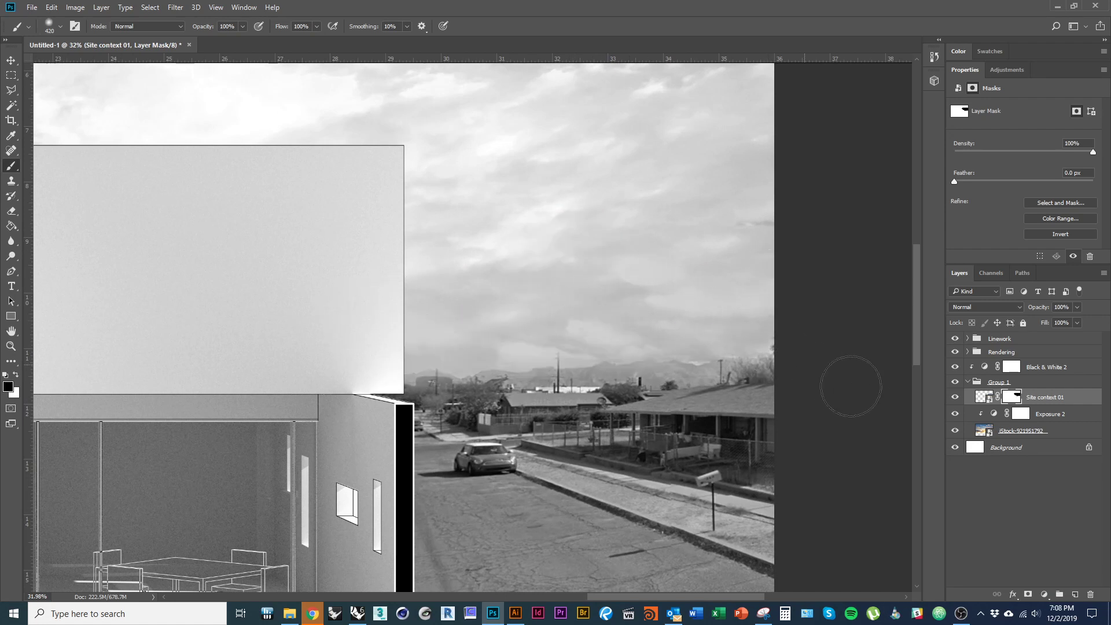
scroll(688, 348, down, 2)
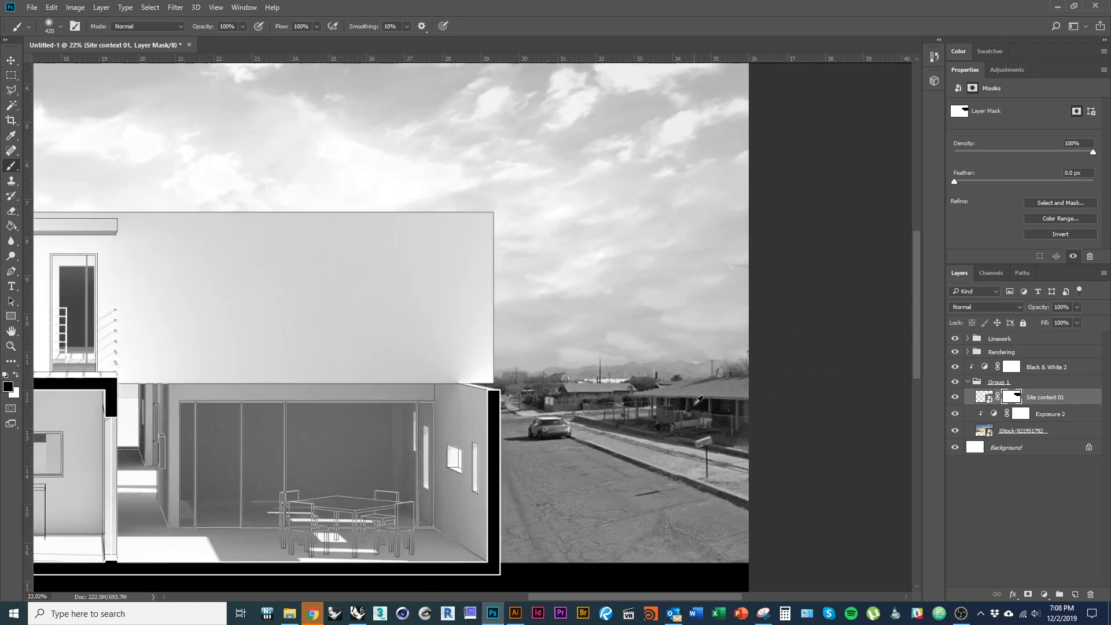
scroll(779, 426, down, 2)
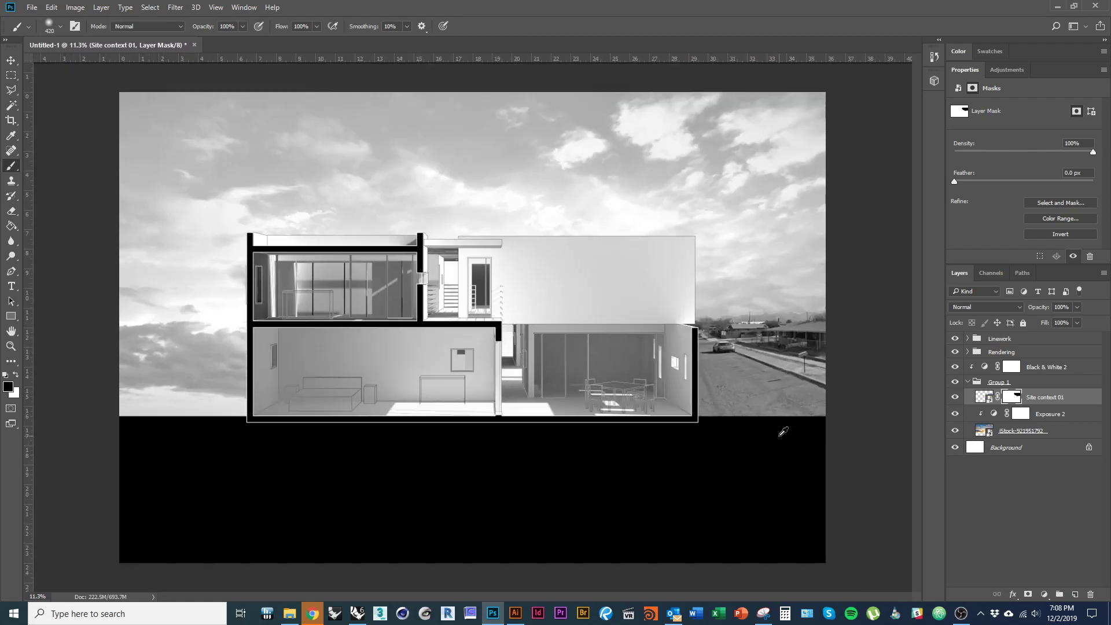
key(v)
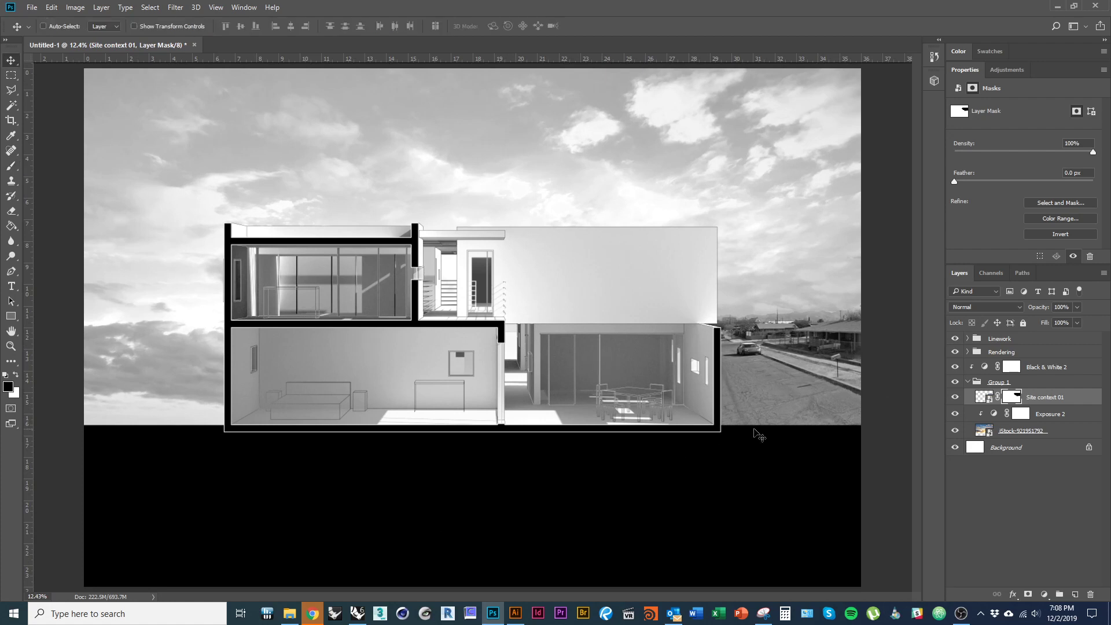
scroll(577, 356, up, 1)
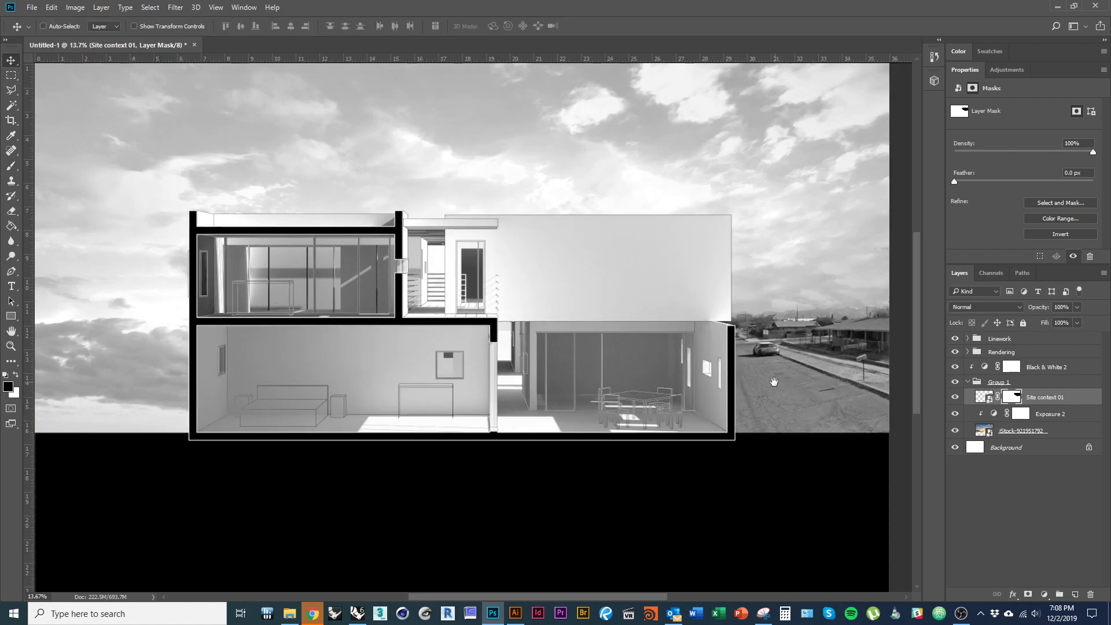
- Rotate the street photo about 1.82°
drag(774, 382, 696, 402)
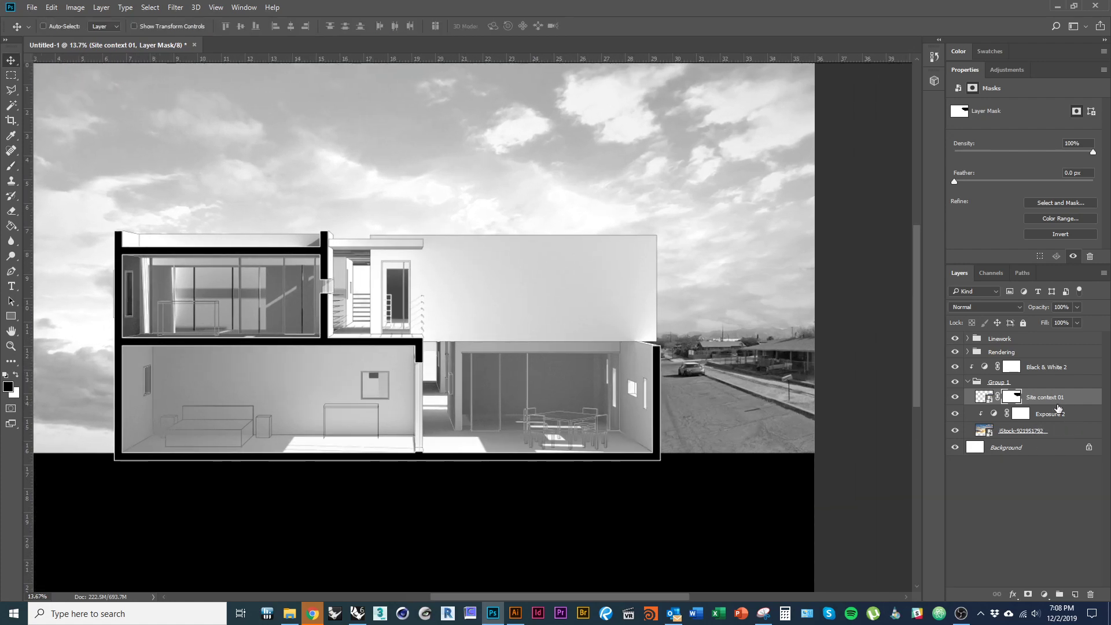
key(ctrl+t)
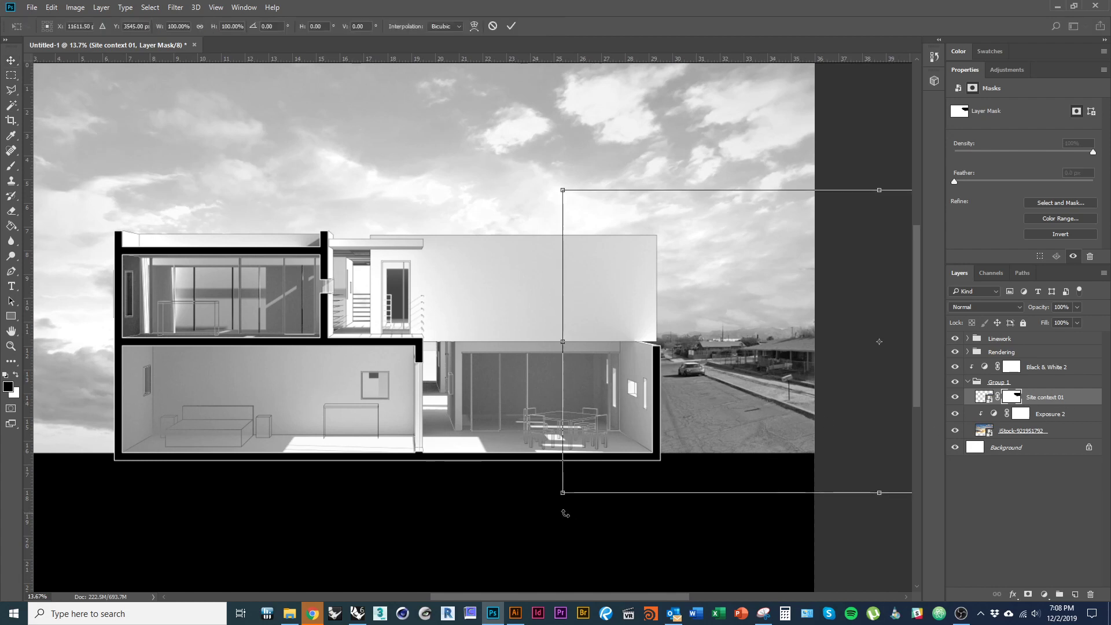
mouse_move(566, 513)
mouse_down()
mouse_move(528, 508)
mouse_move(586, 517)
mouse_up()
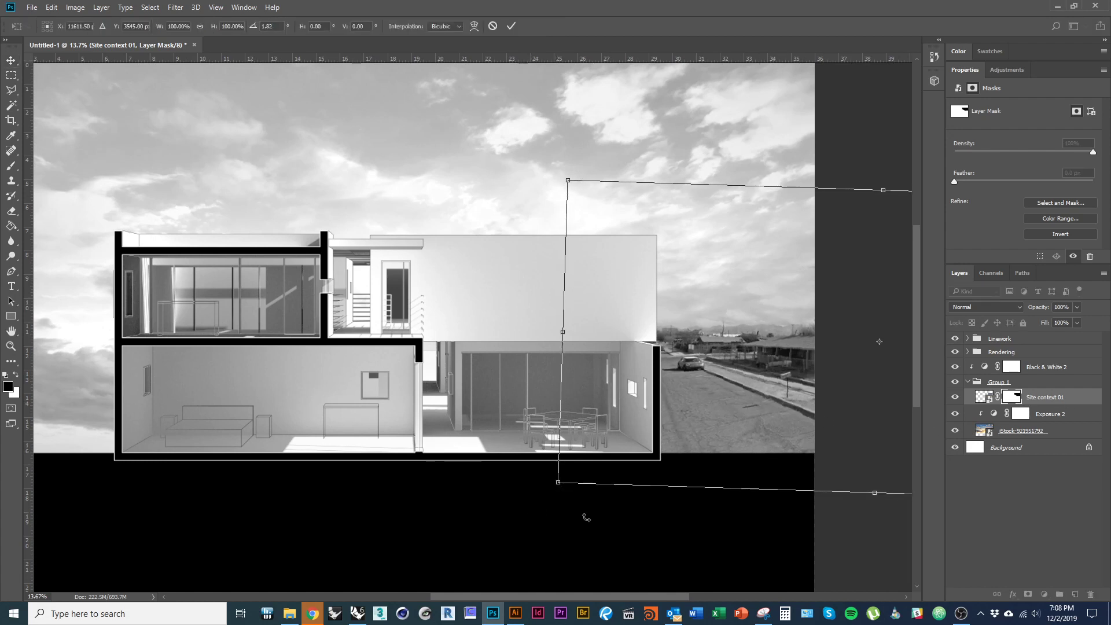
key(Return)
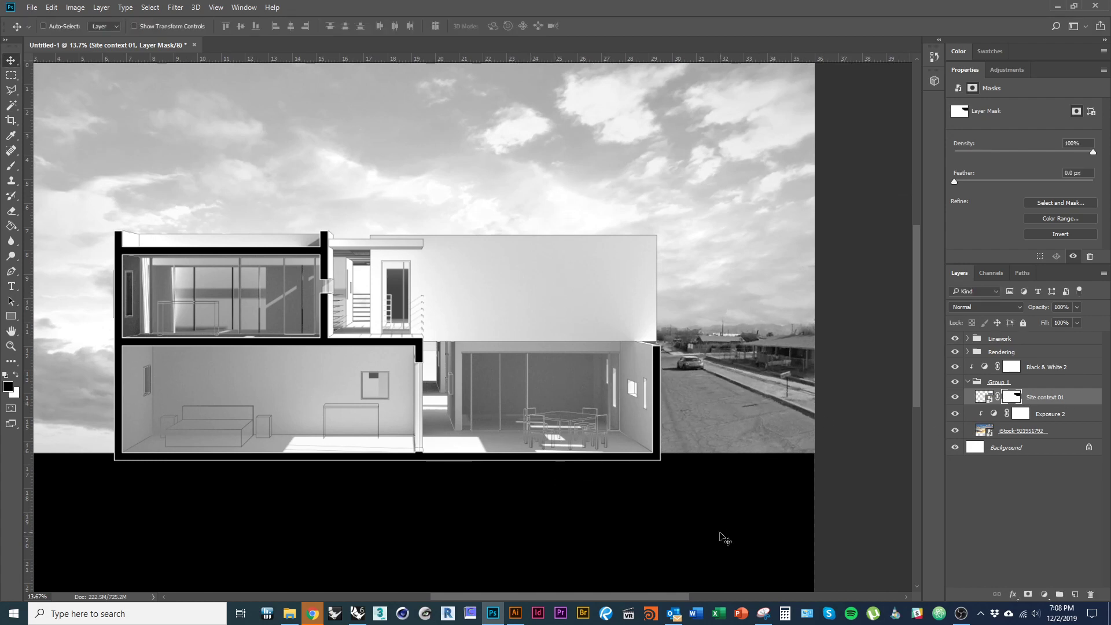
- Nudge the street photo down until it sits level with the section's ground line
key(shift+Down)
key(shift+Down)
key(shift+Down)
key(shift+Down)
key(shift+Down)
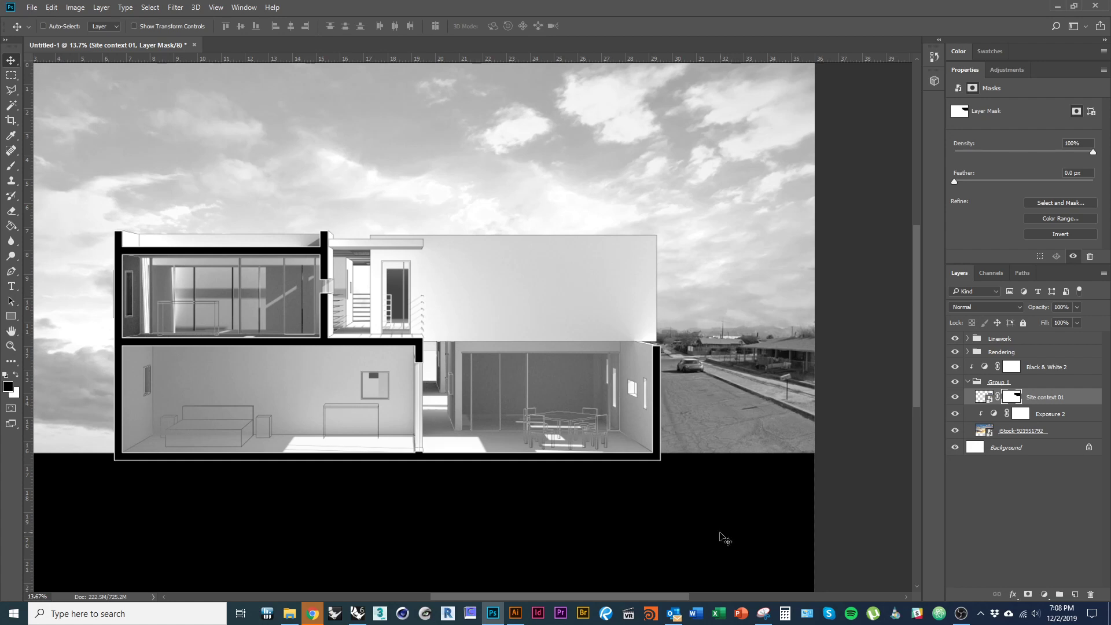
key(shift+Down)
key(shift+Down)
key(shift+Down)
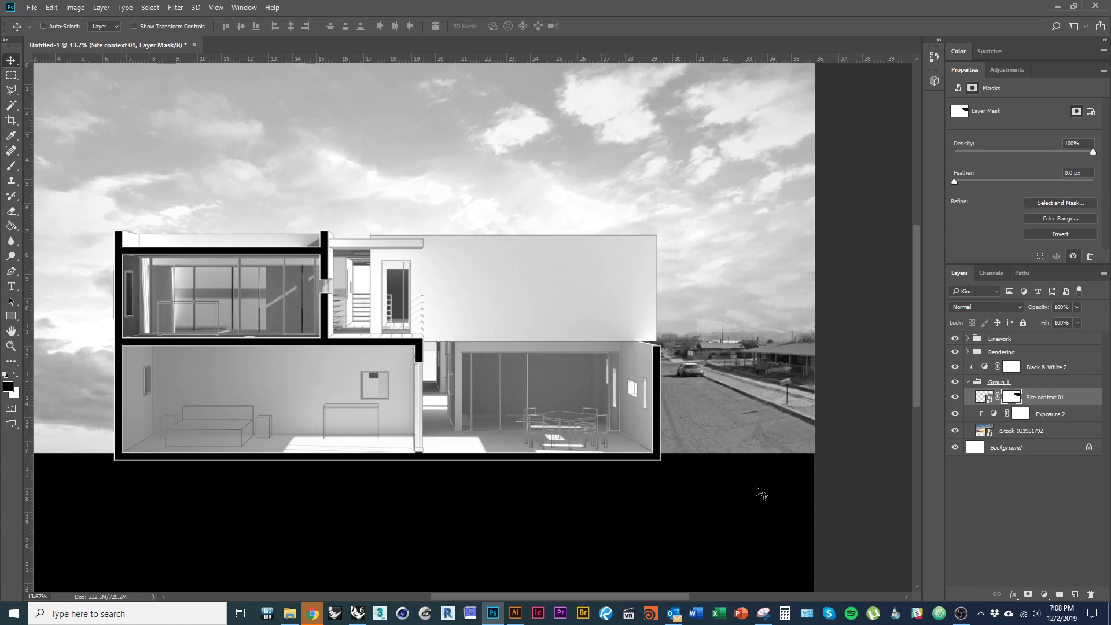
key(ctrl+z)
key(ctrl+z)
key(ctrl+z)
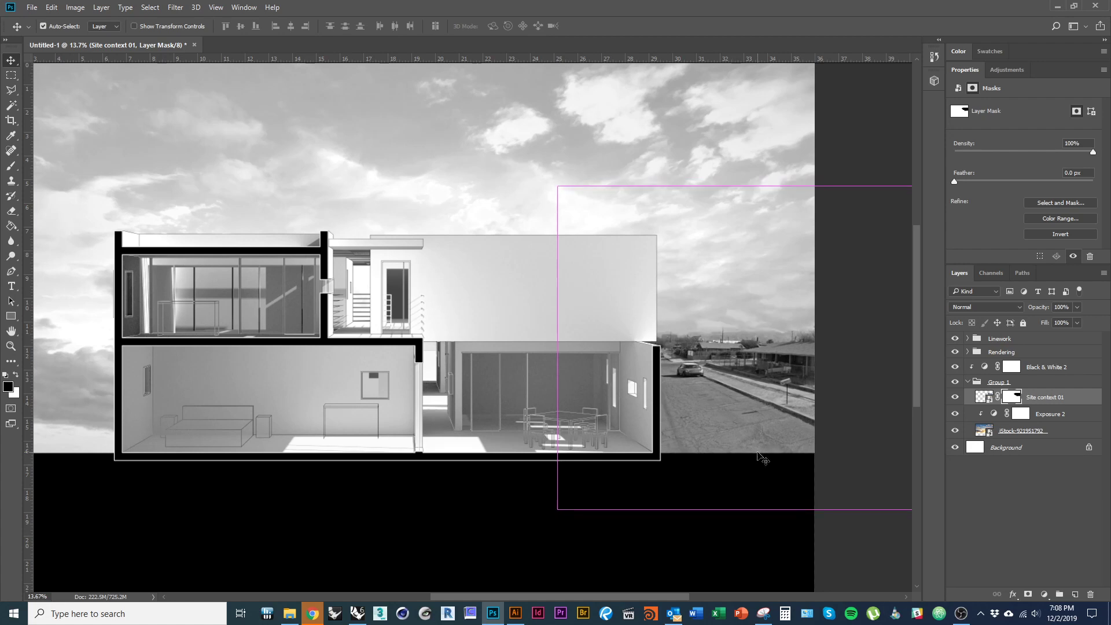
key(ctrl+z)
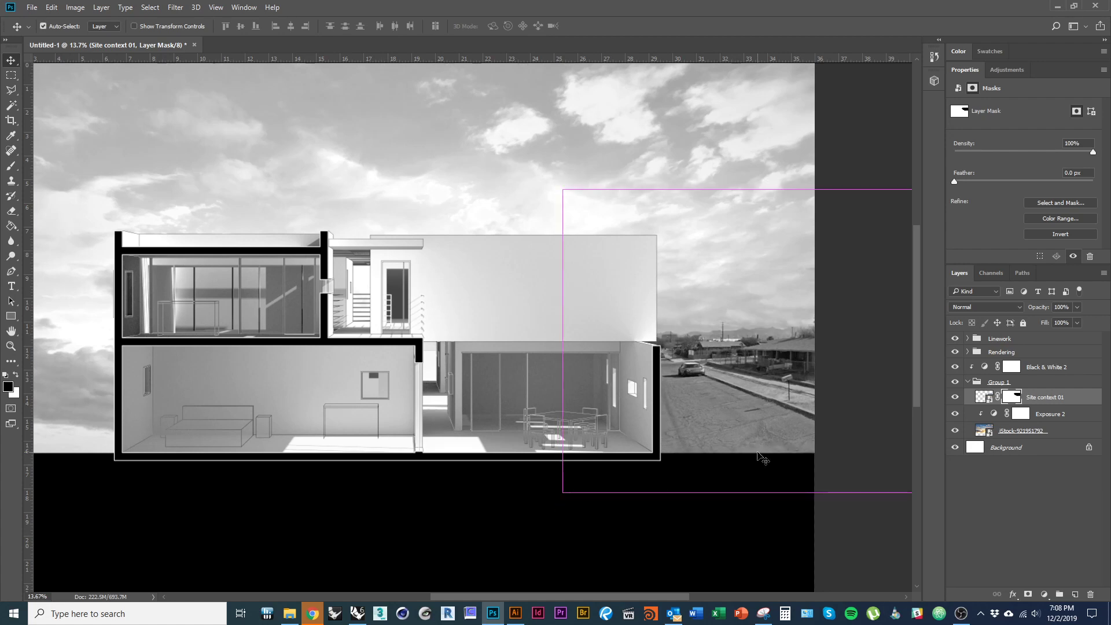
key(ctrl+z)
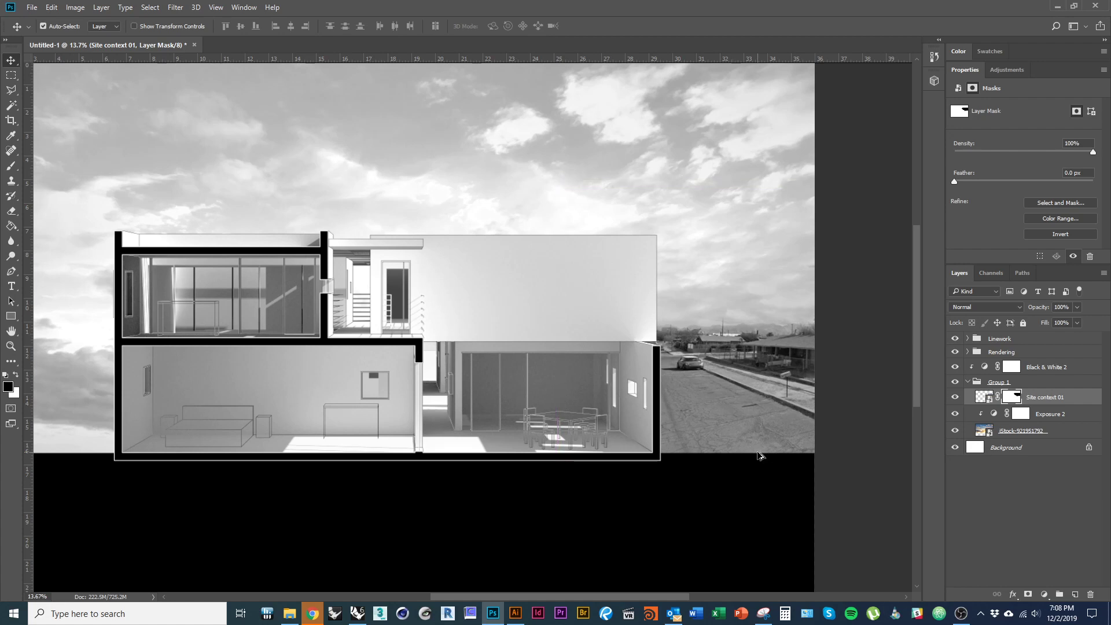
key(ctrl+z)
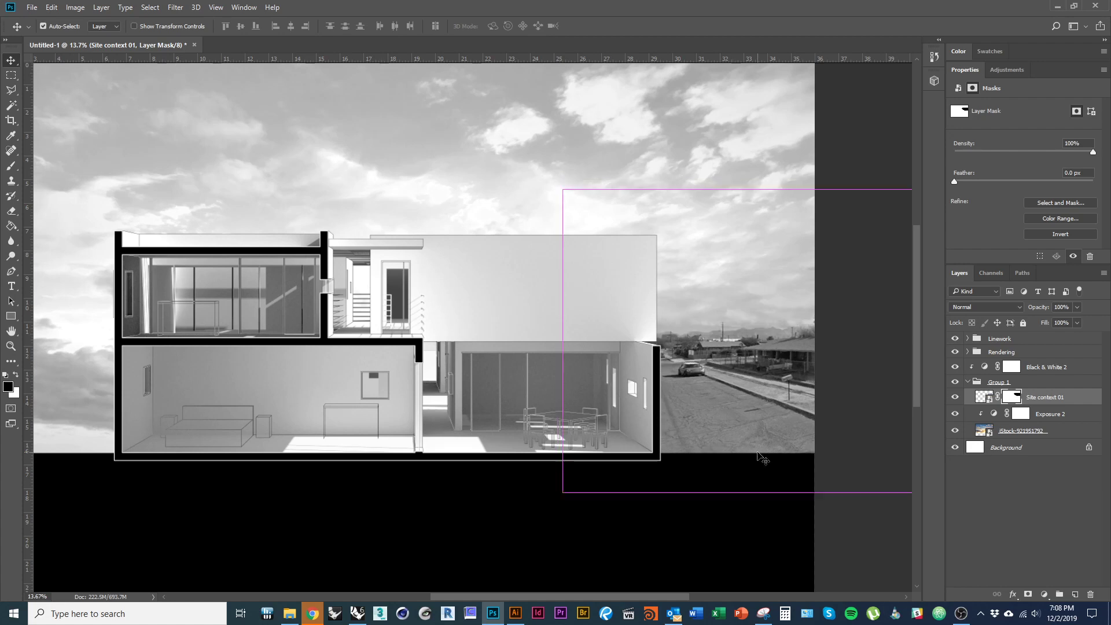
key(ctrl+z)
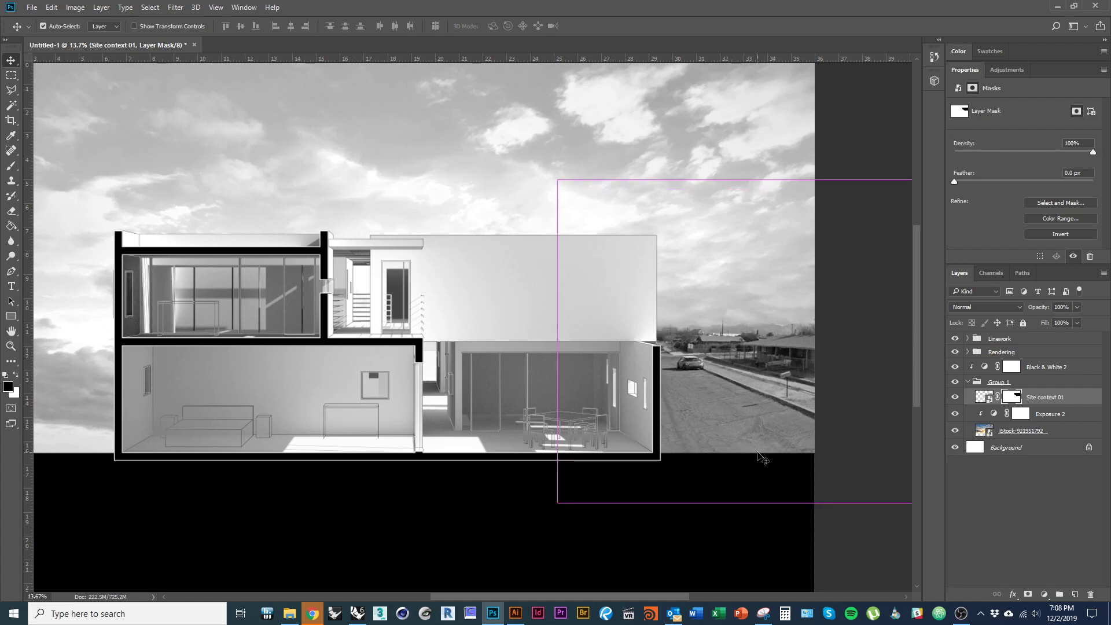
key(ctrl+z)
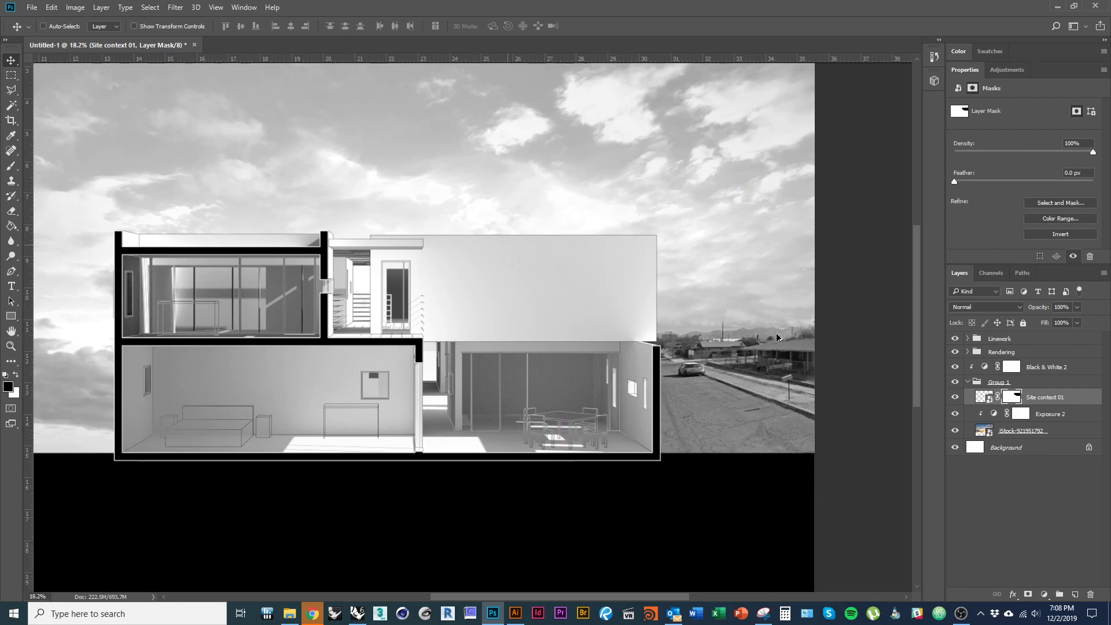
scroll(779, 336, up, 5)
scroll(840, 390, down, 1)
scroll(841, 394, down, 6)
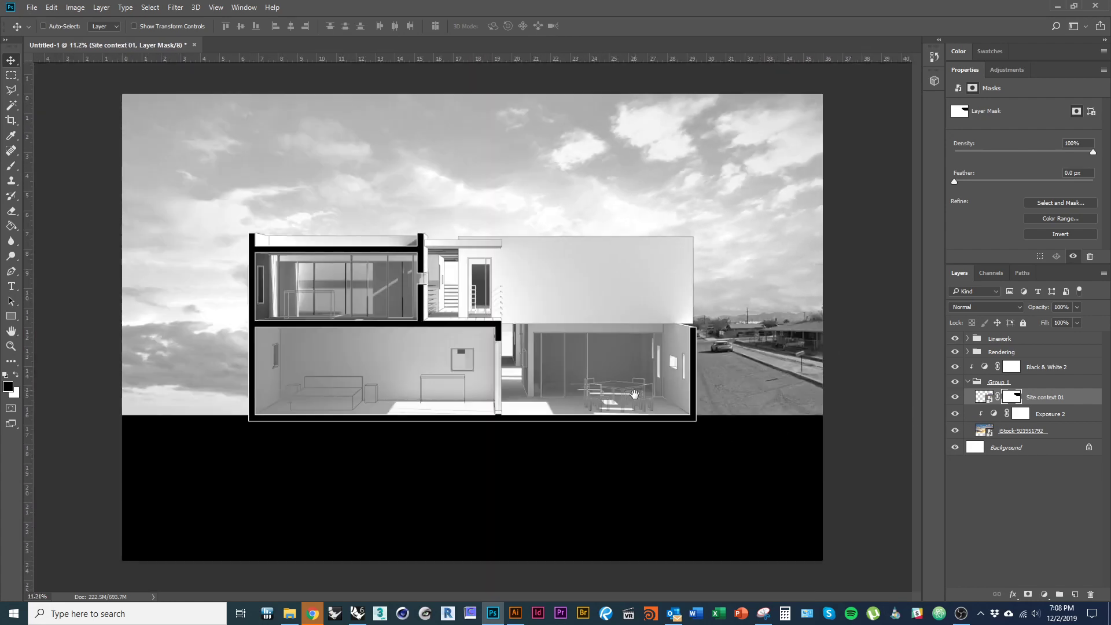
drag(801, 396, 799, 398)
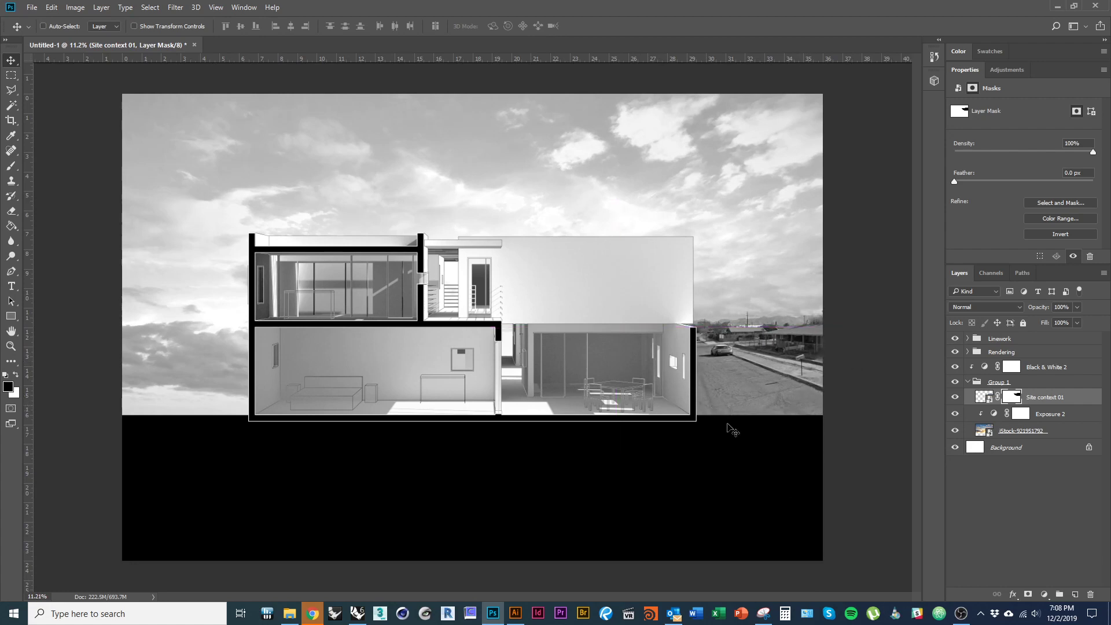
key(alt+Tab)
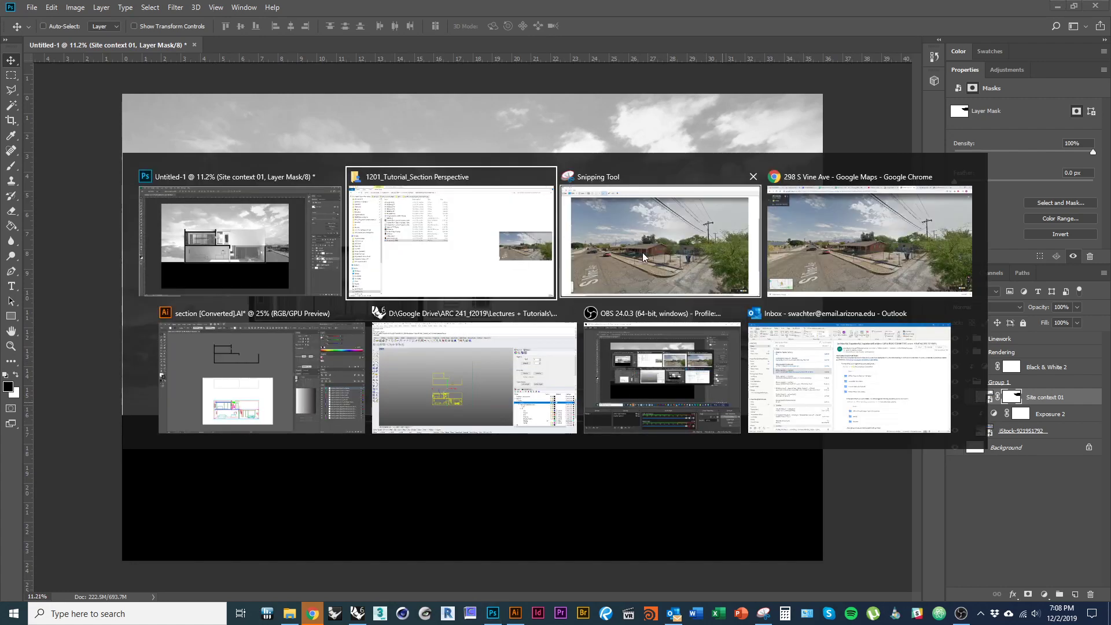
- Walk the Street View along S Vine Ave toward the red car
click(871, 274)
drag(486, 383, 650, 388)
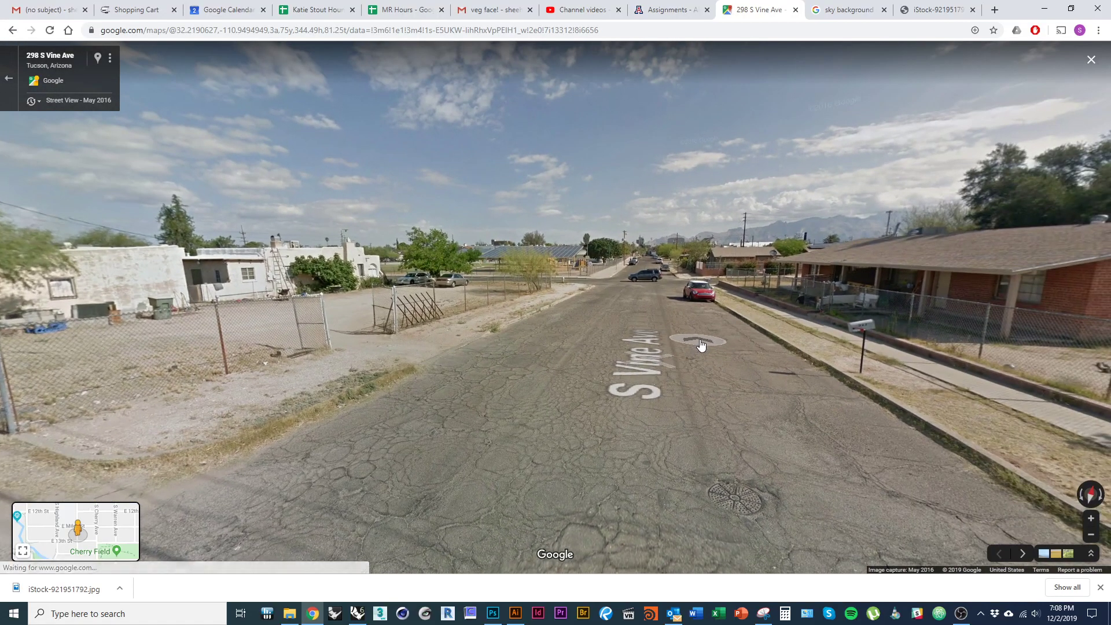
click(703, 346)
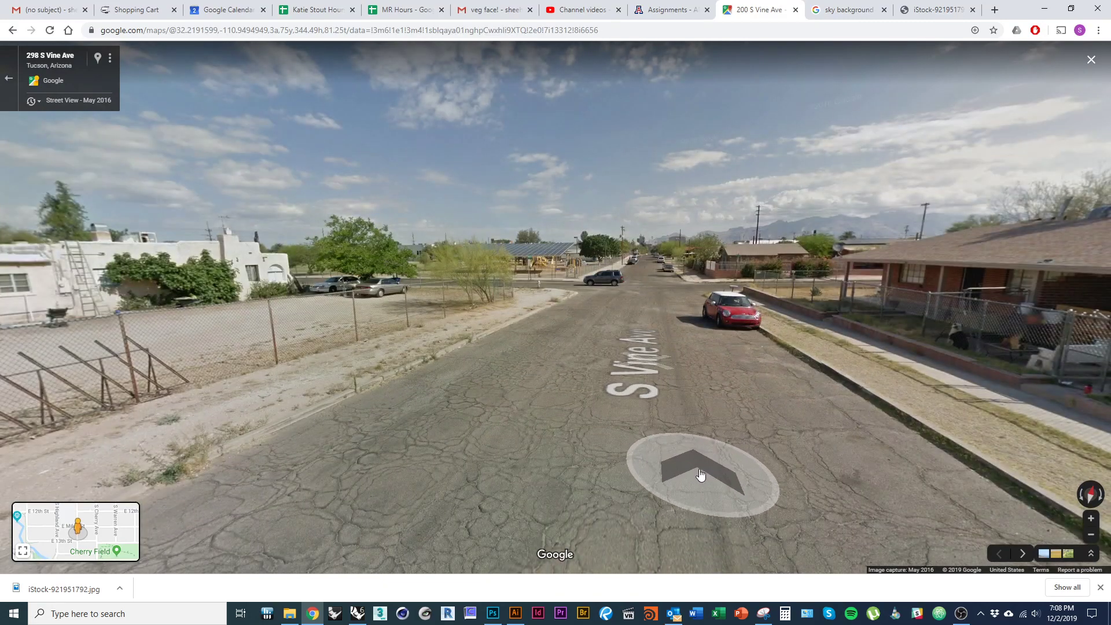
click(704, 455)
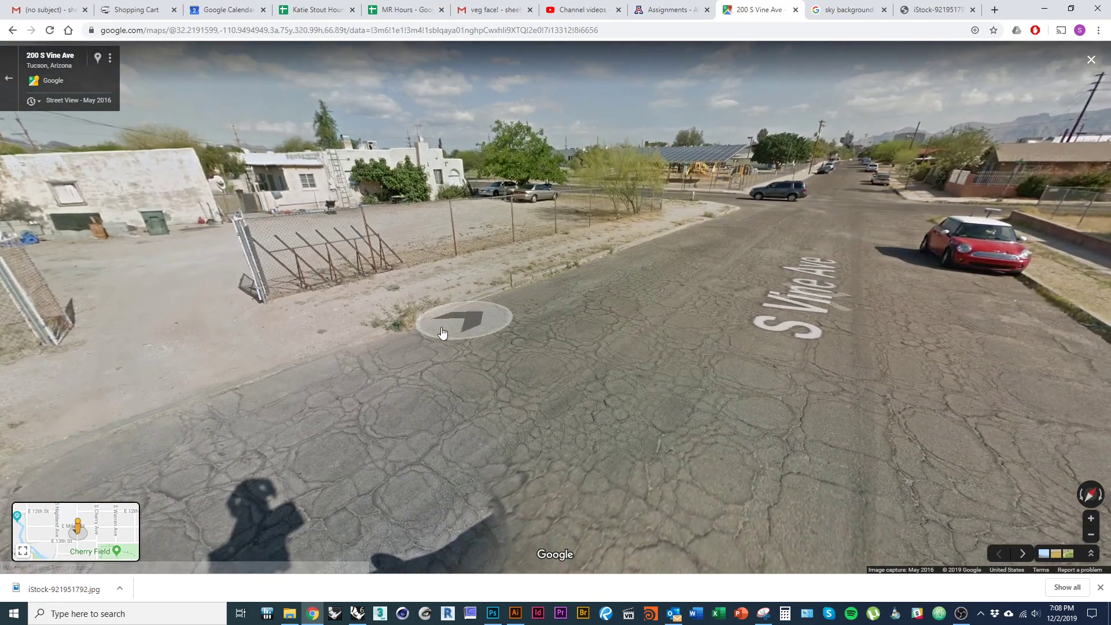
click(880, 470)
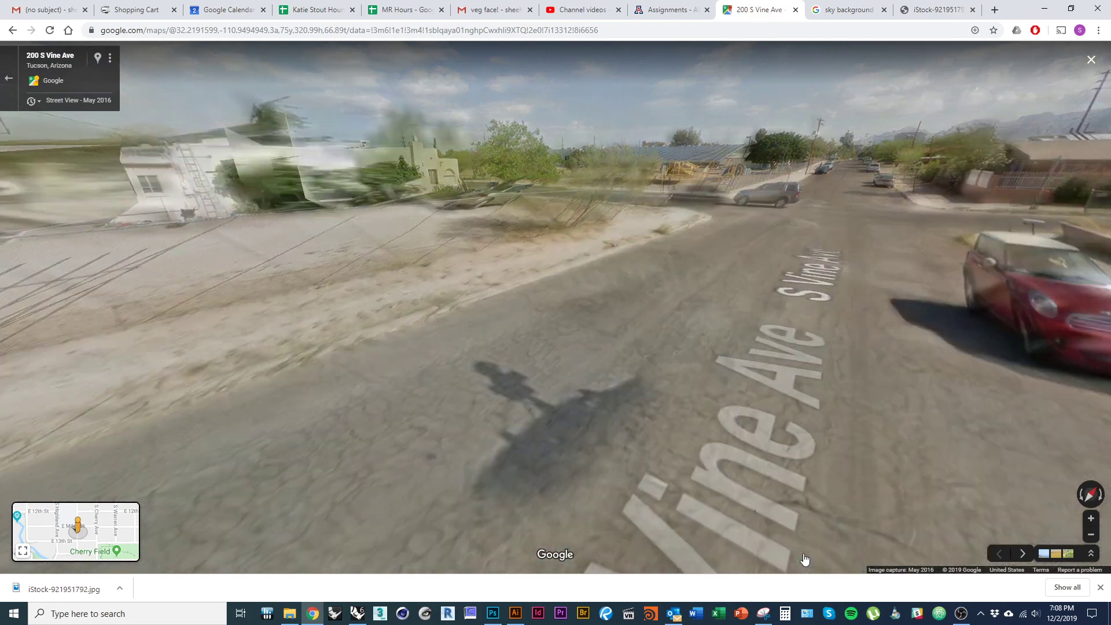
- Angle the Street View down onto the fence, cracked road and car shadow
drag(466, 499, 705, 356)
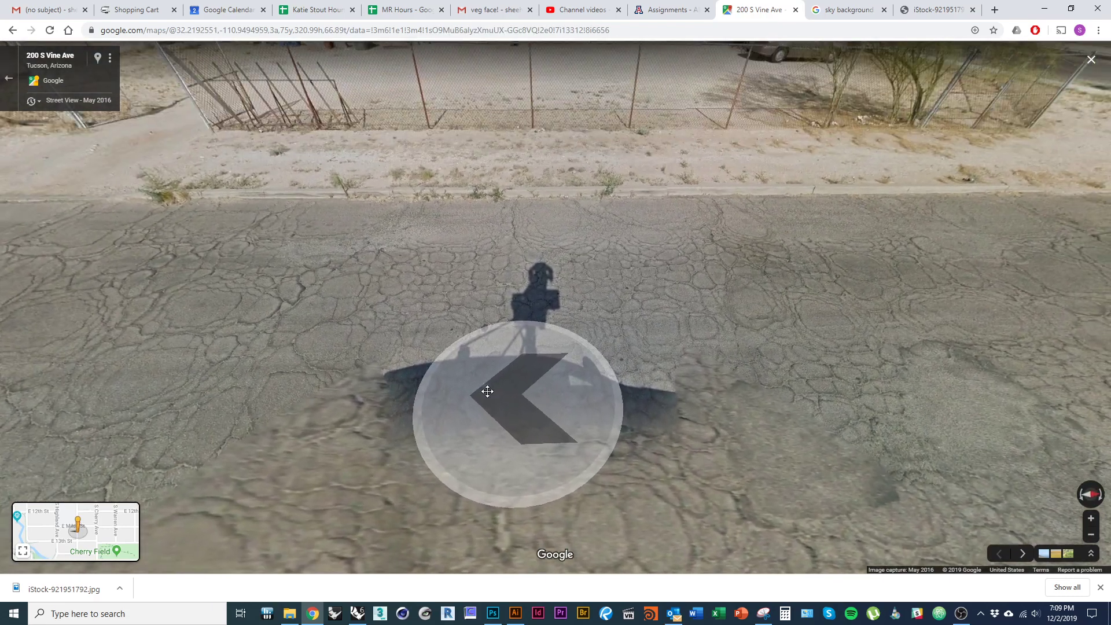
mouse_move(488, 391)
mouse_down()
mouse_move(496, 434)
mouse_move(492, 407)
mouse_up()
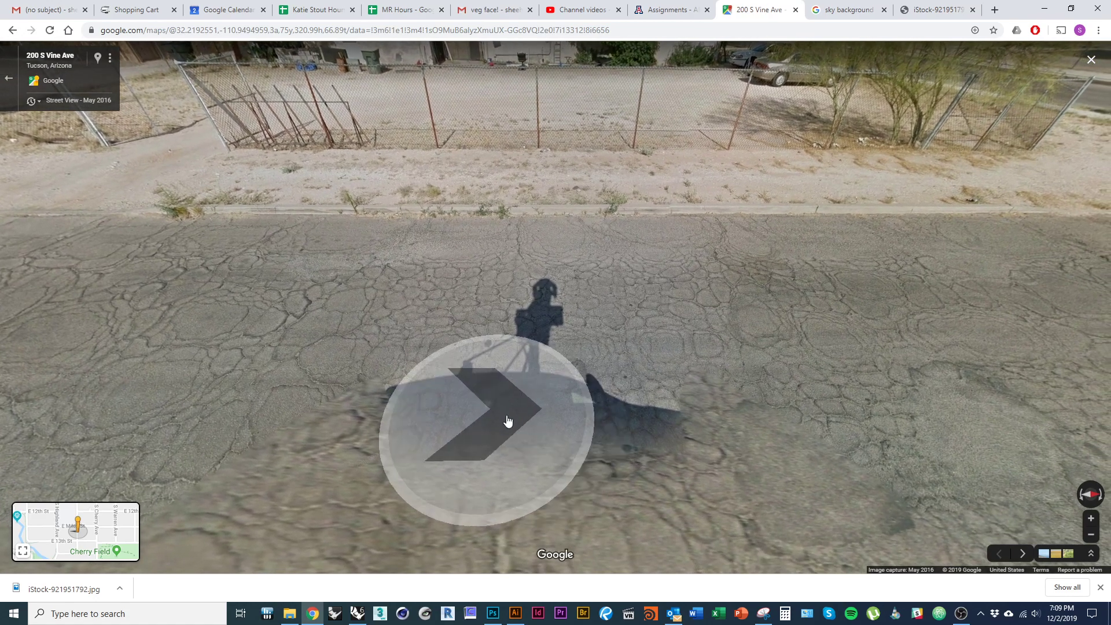
drag(578, 448, 575, 439)
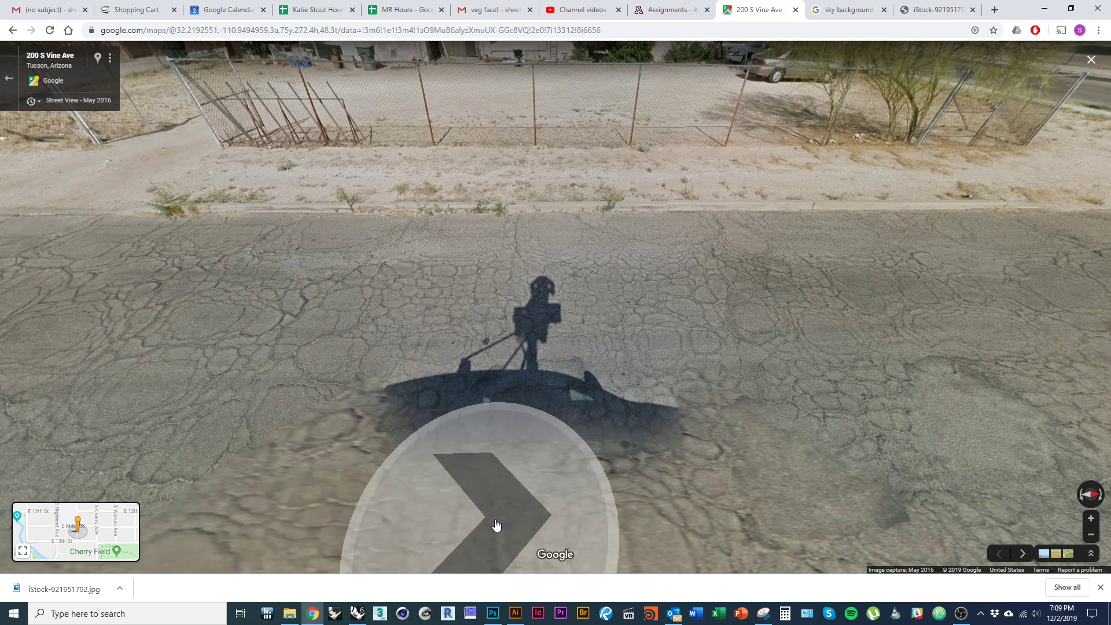
mouse_move(511, 438)
mouse_down()
mouse_move(505, 449)
mouse_move(504, 434)
mouse_up()
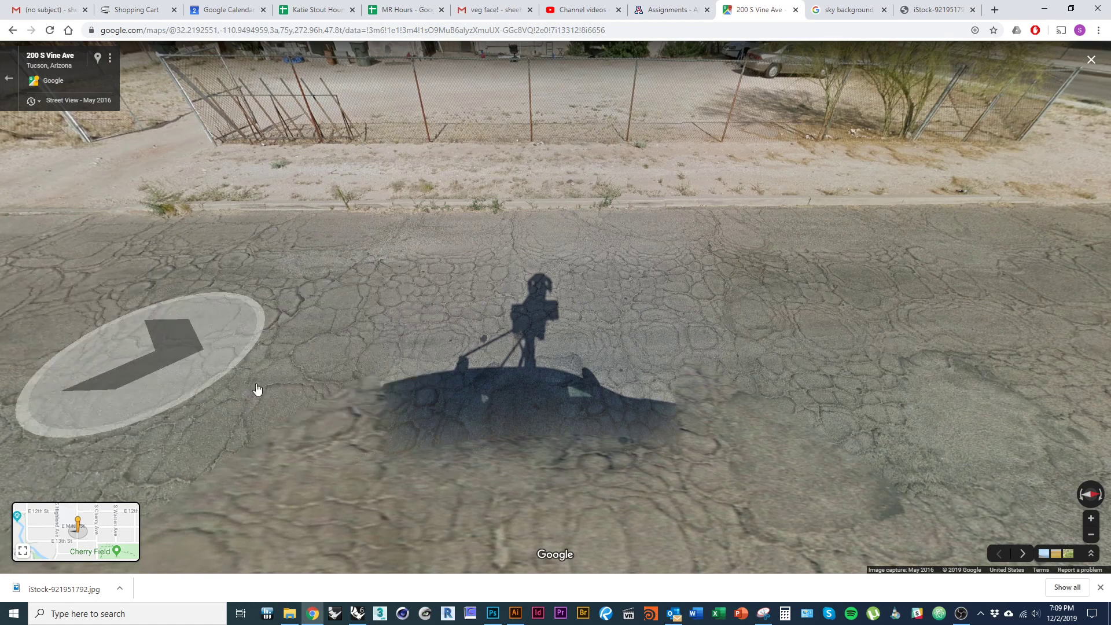
click(766, 617)
click(51, 42)
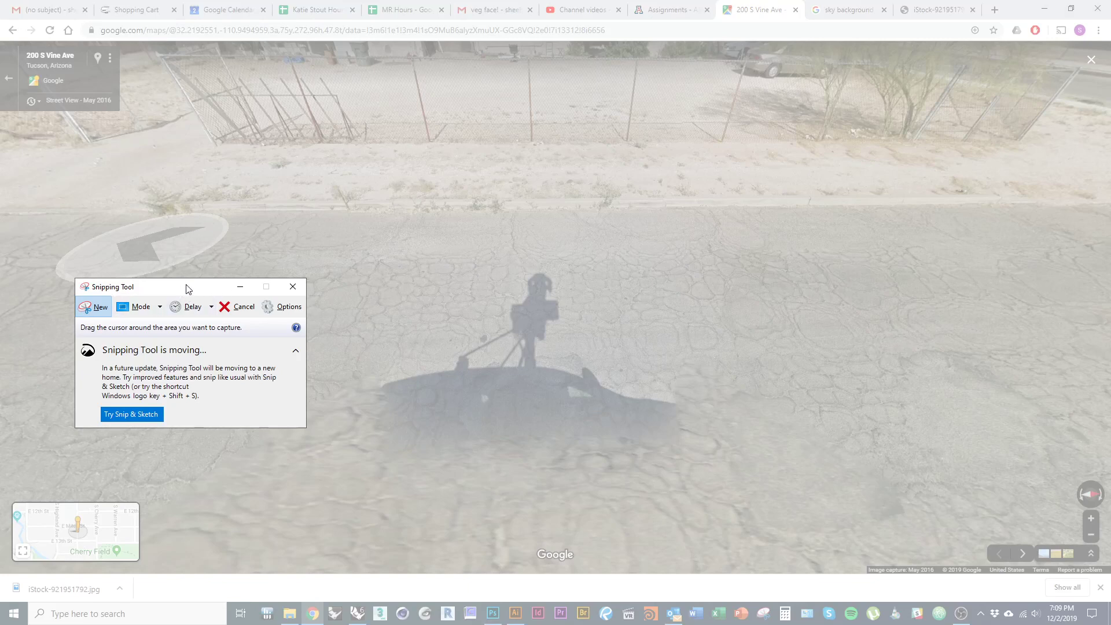
- Snip the wide Street View of the fence, cracked road and car shadow
key(Escape)
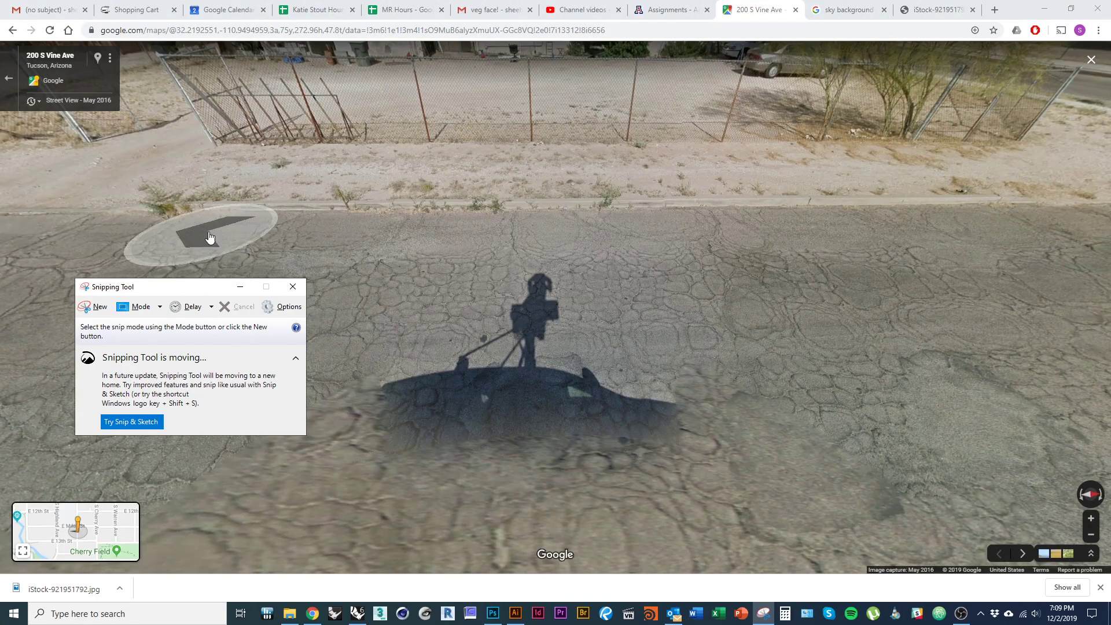
click(94, 307)
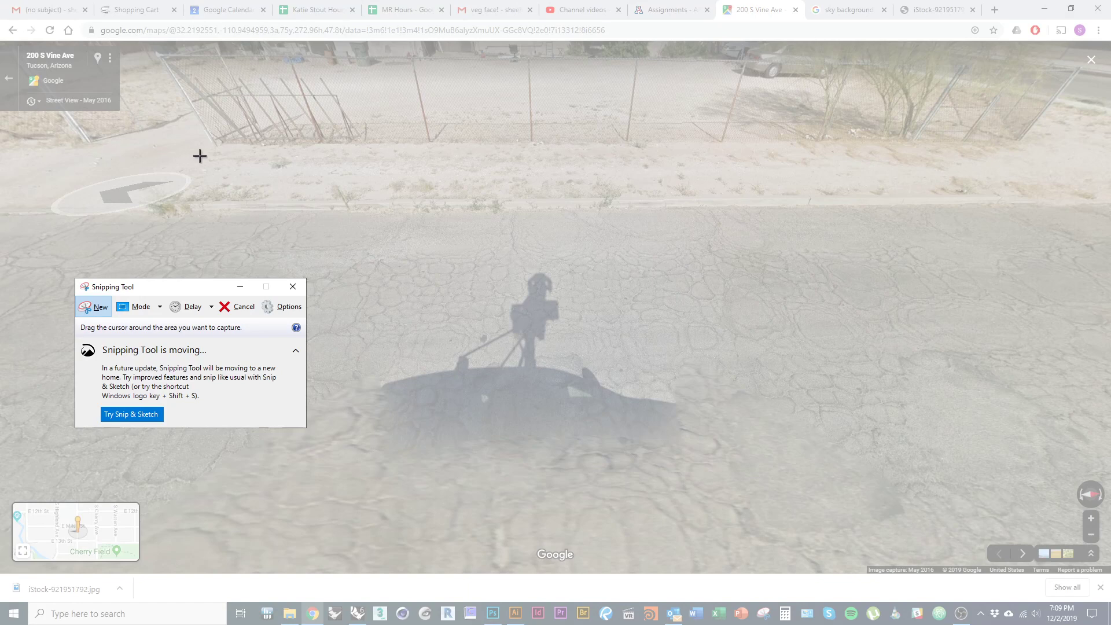
drag(203, 151, 1038, 500)
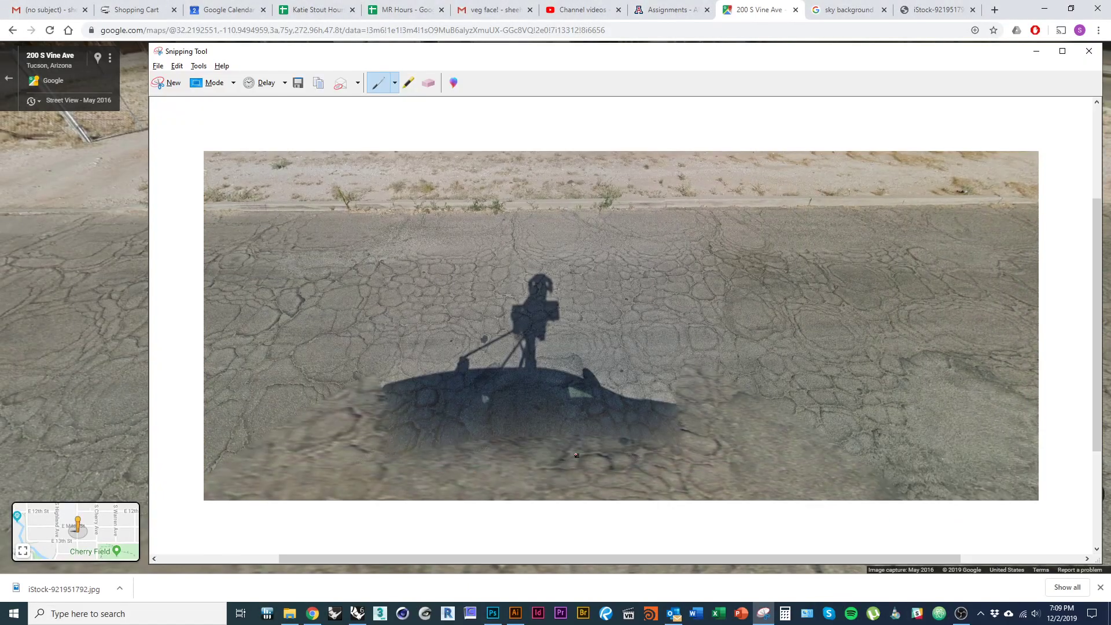
click(770, 15)
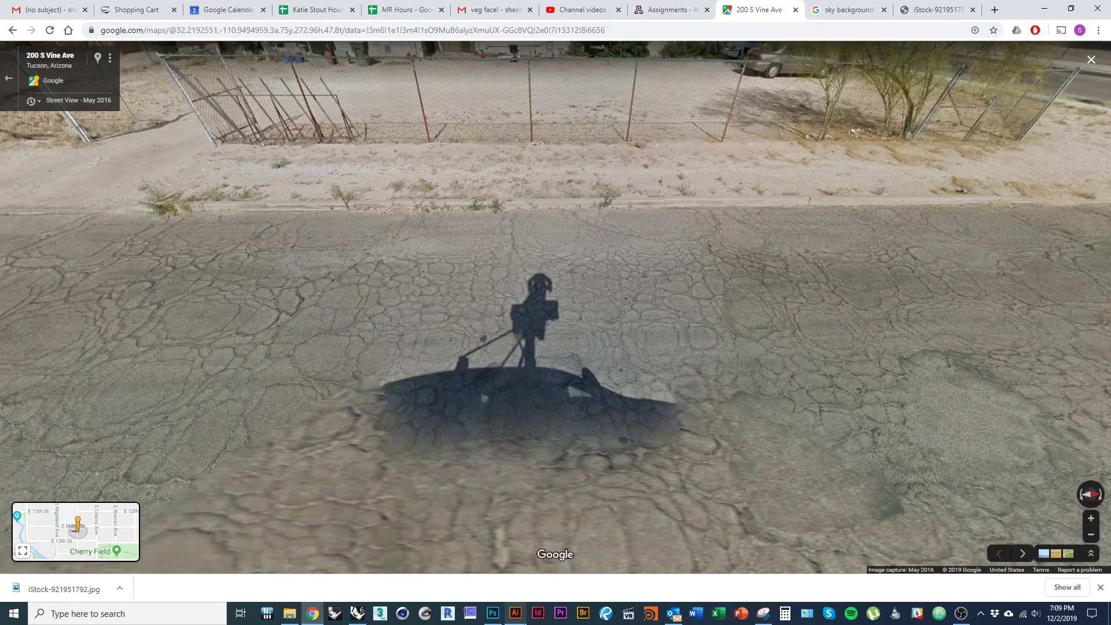
key(alt+Tab)
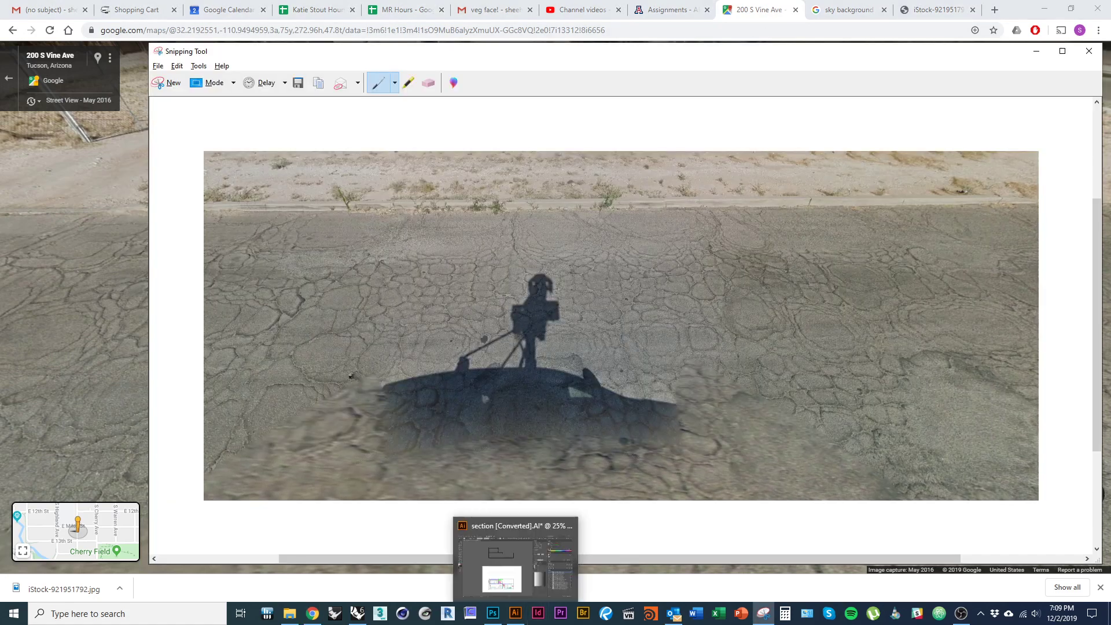
click(169, 84)
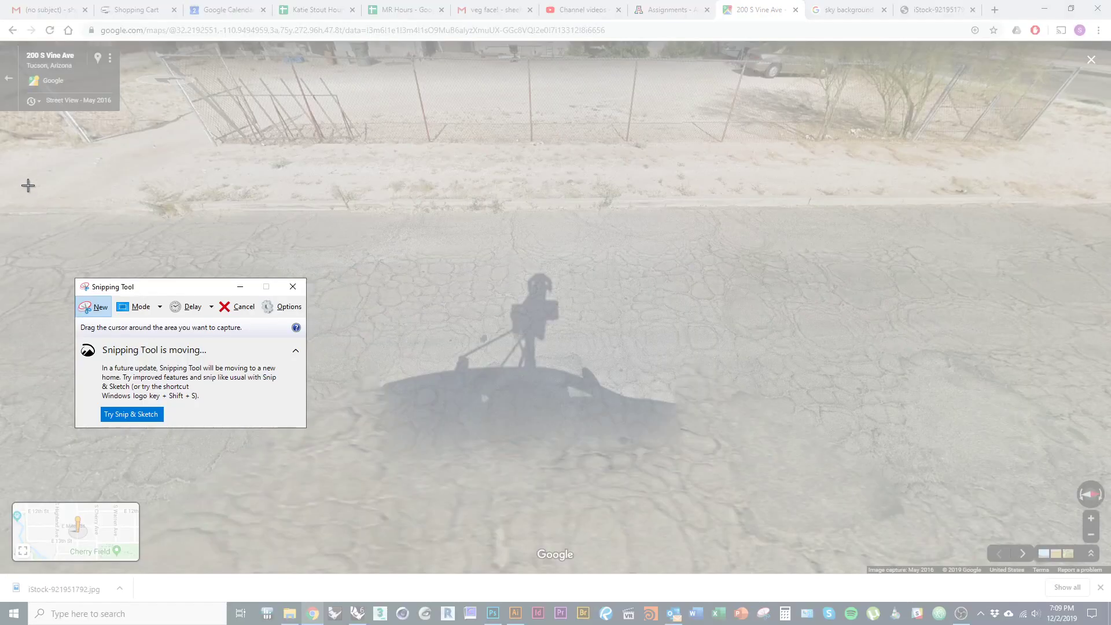
drag(15, 154, 1088, 501)
drag(7, 113, 1105, 477)
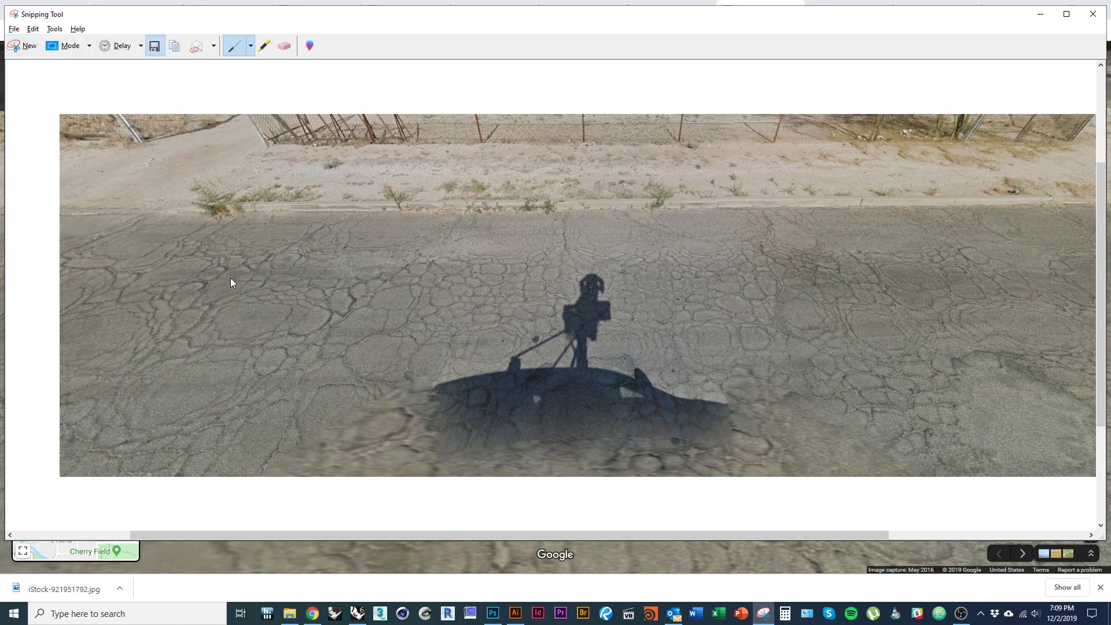
- Save the snip as Site context 02.PNG in the project folder
click(154, 46)
click(301, 134)
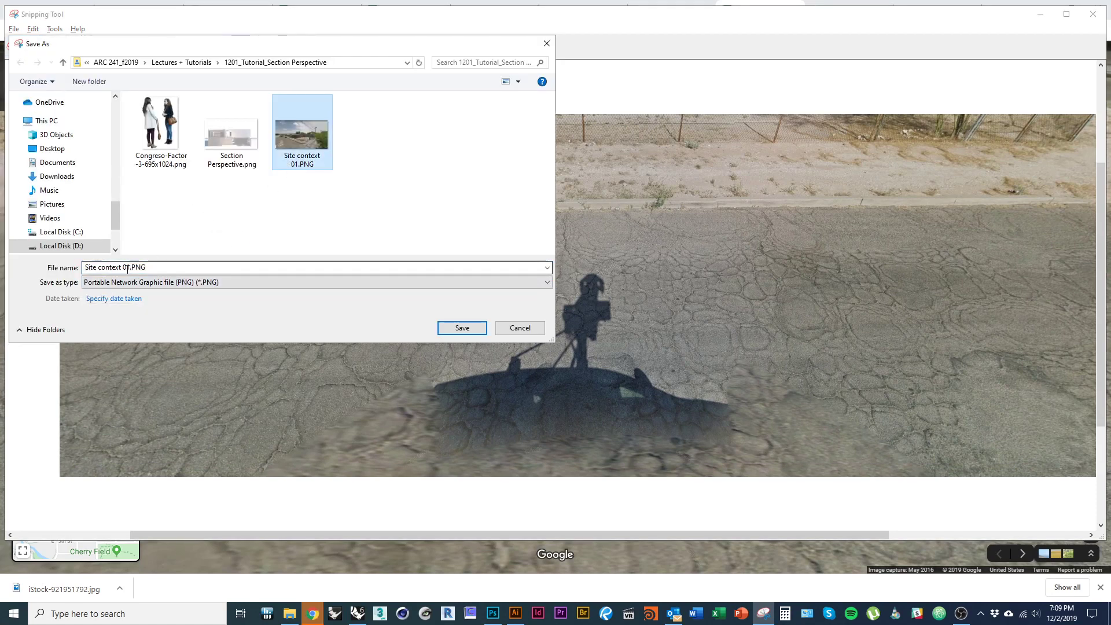
click(128, 267)
click(129, 268)
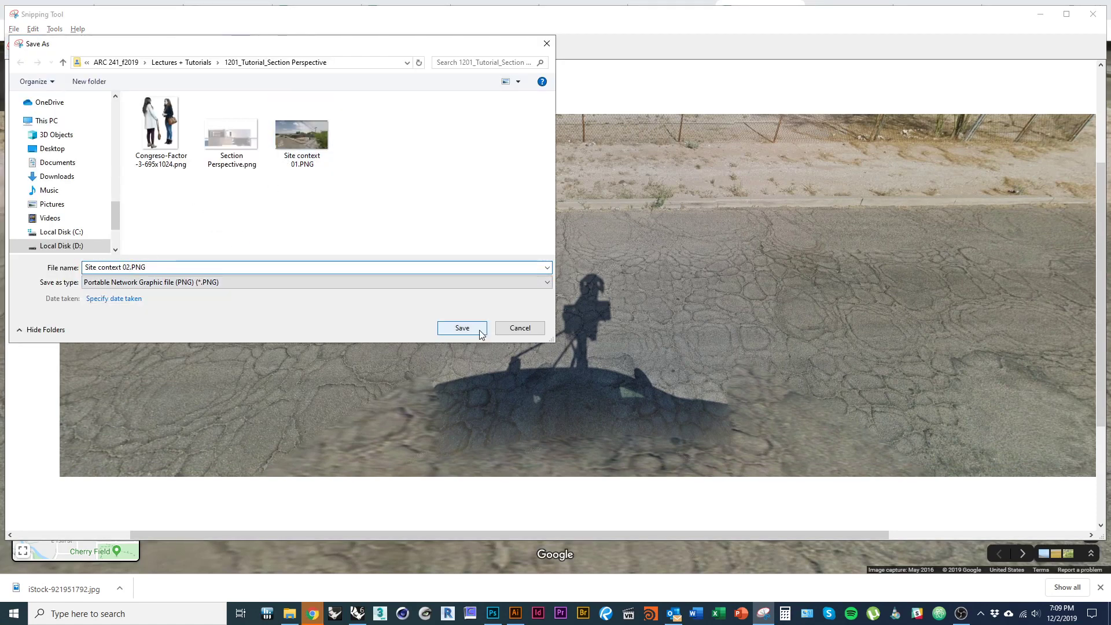
click(479, 329)
key(alt+Tab)
key(alt+Tab)
key(alt+Tab)
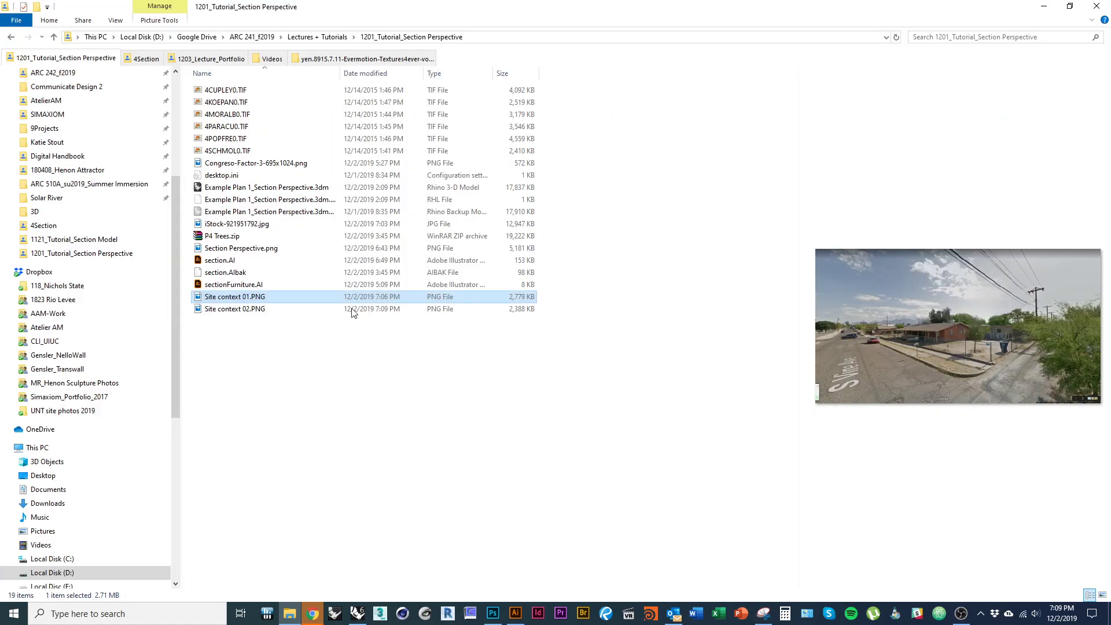
- Place Site context 02.PNG into Group 1 above Site context 01 and move it up
drag(353, 308, 702, 499)
scroll(732, 407, up, 1)
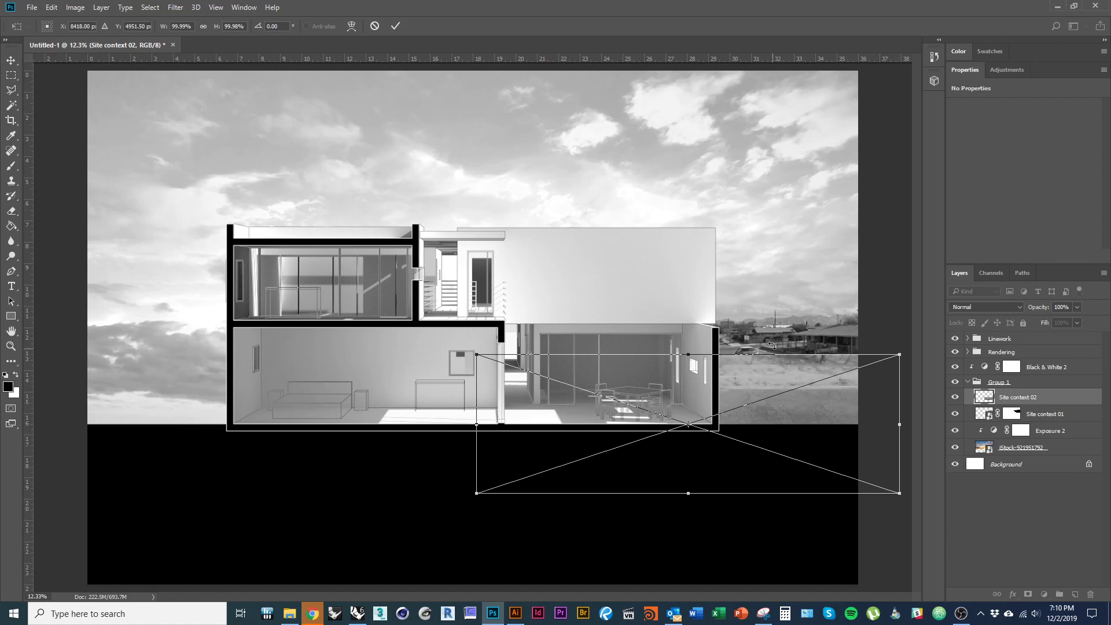
key(Return)
scroll(810, 366, up, 3)
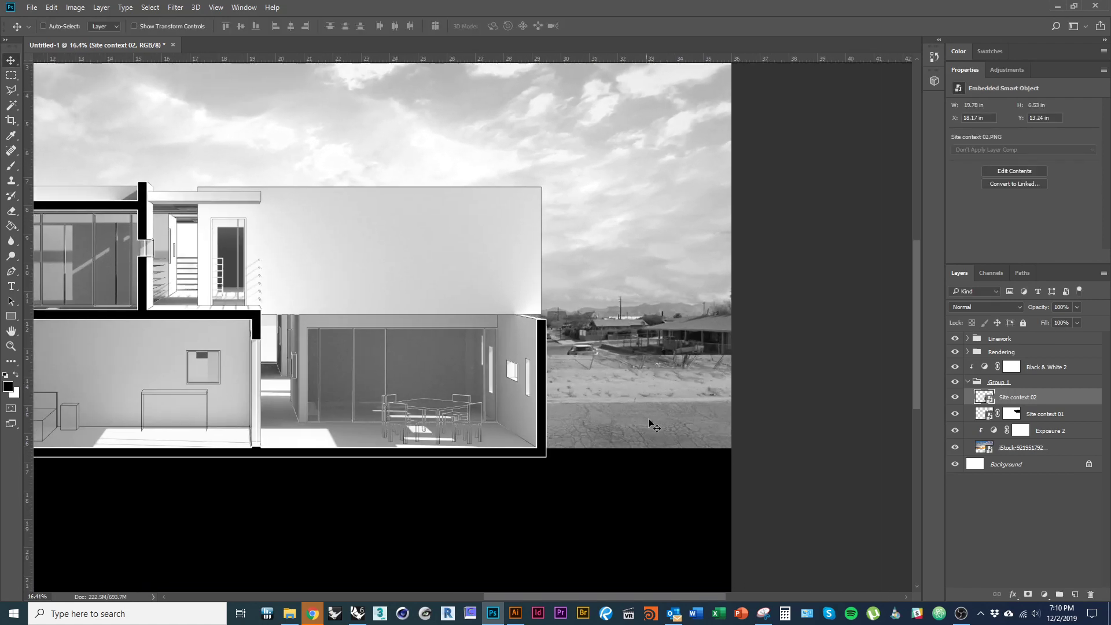
drag(655, 425, 678, 350)
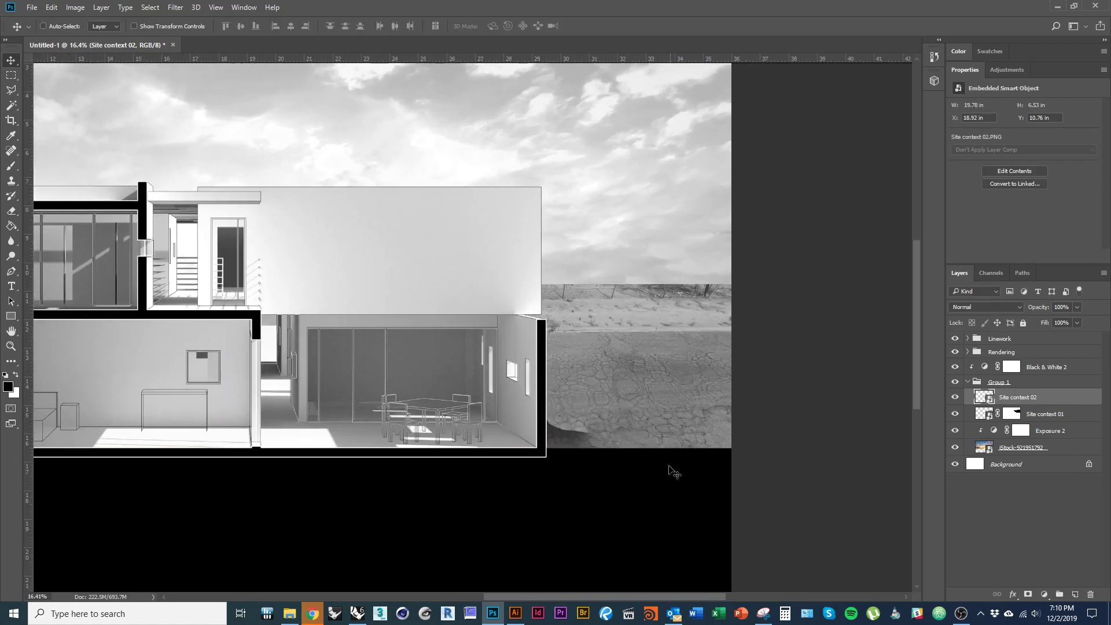
- Rotate Site context 02 about -143.5 degrees
key(ctrl+t)
drag(526, 497, 608, 270)
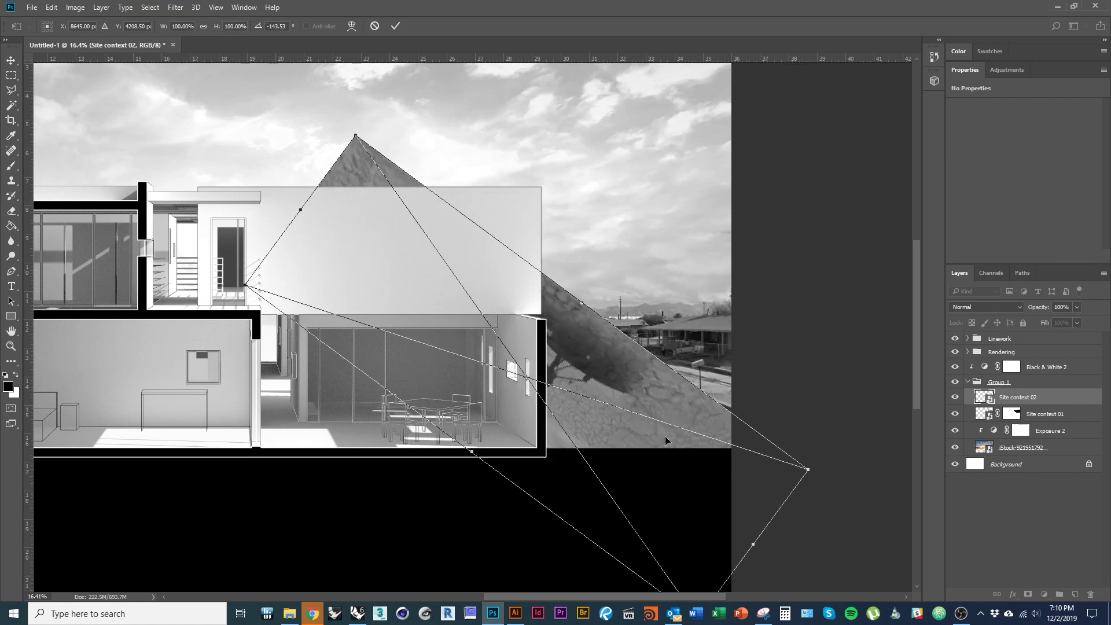
key(Return)
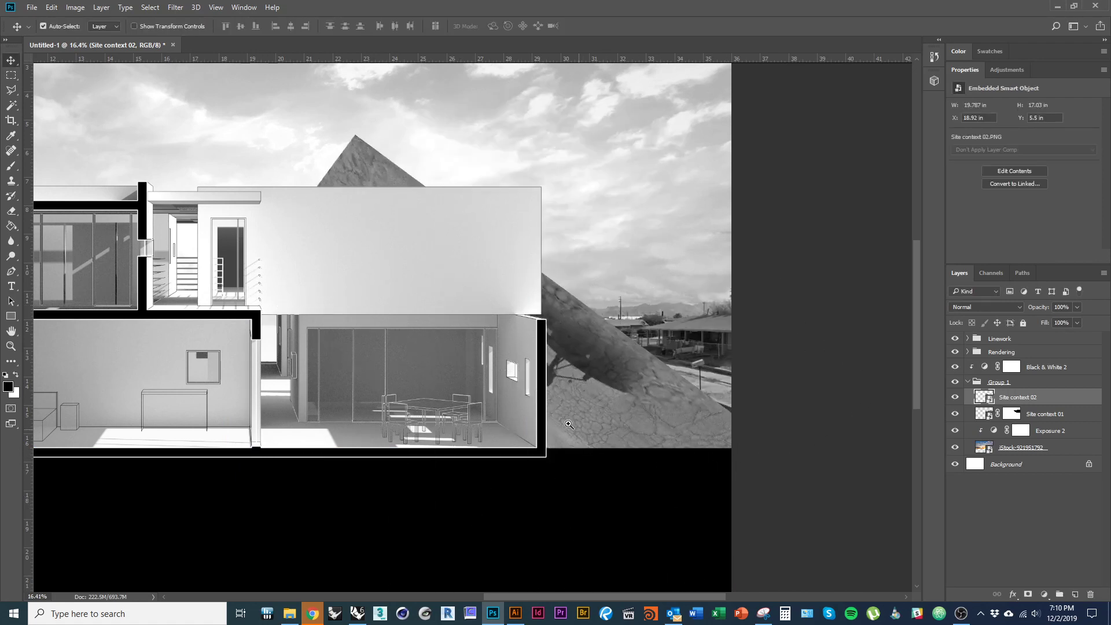
drag(536, 415, 529, 382)
key(ctrl+t)
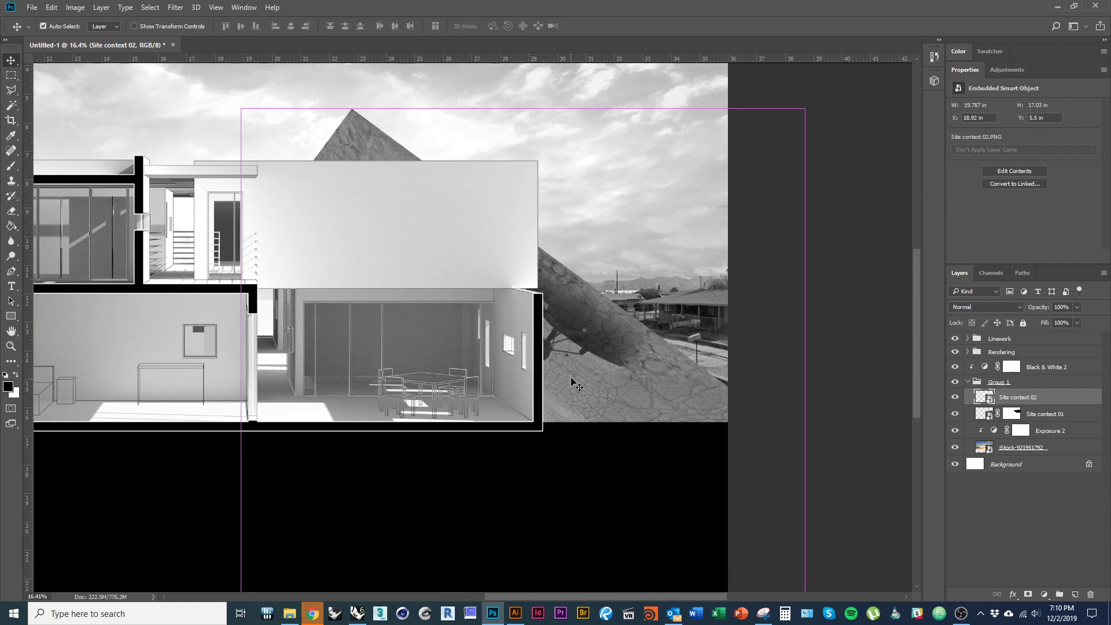
- Distort Site context 02's corners to fit the street beside the section's right wall (about 53.93% × 72.75%, -157.02°)
right_click(580, 349)
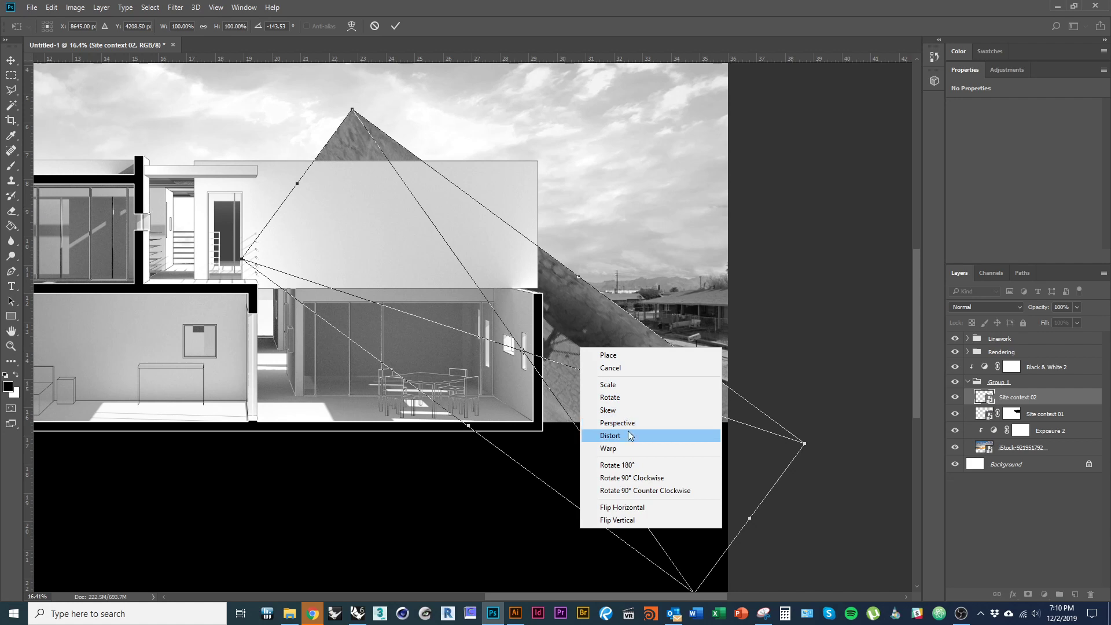
click(610, 435)
drag(355, 114, 532, 276)
drag(646, 489, 641, 447)
drag(688, 552, 595, 460)
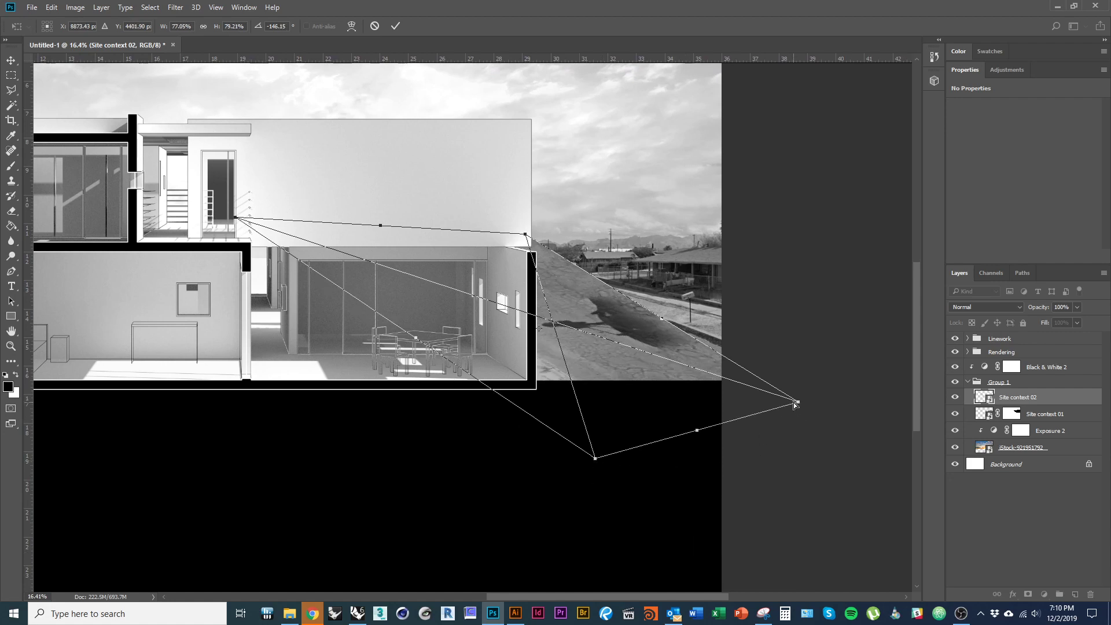
drag(797, 404, 809, 401)
drag(525, 235, 498, 269)
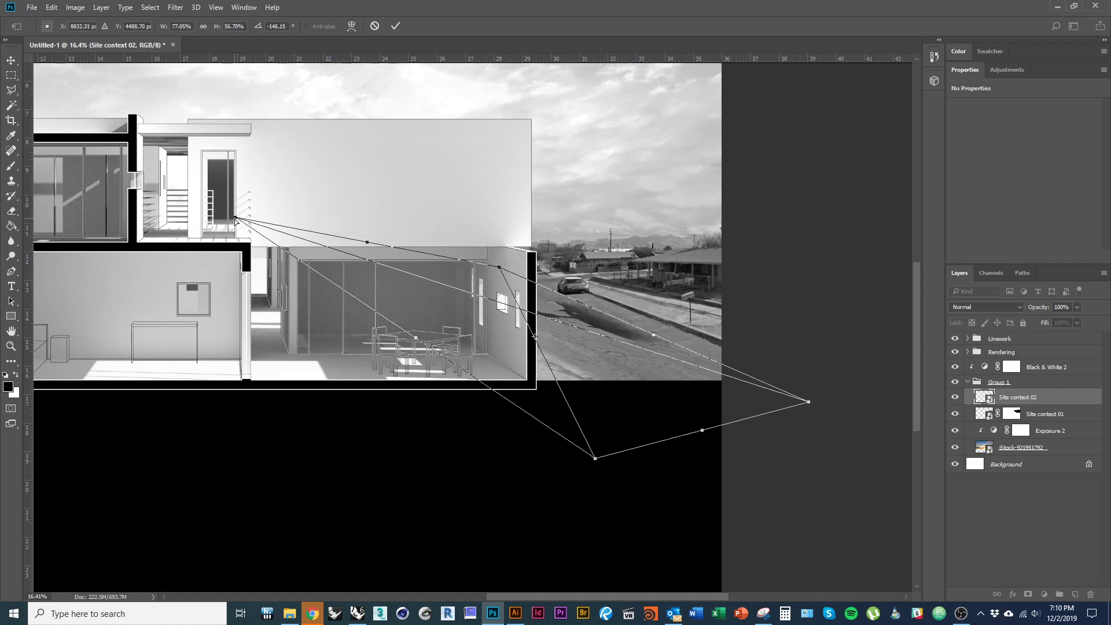
drag(234, 219, 358, 268)
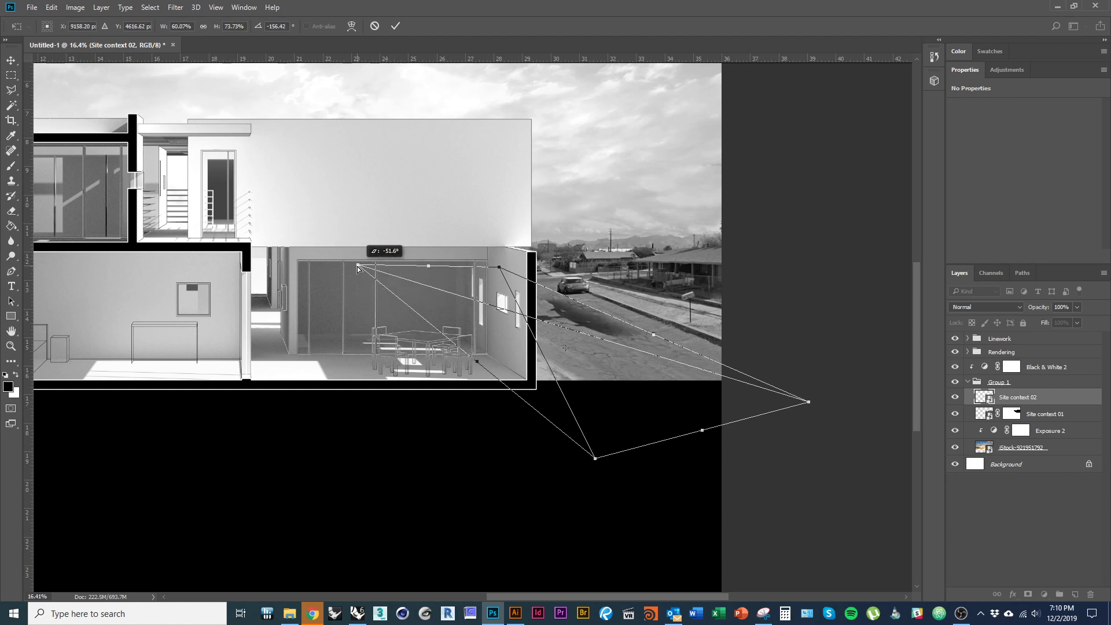
drag(602, 351, 632, 348)
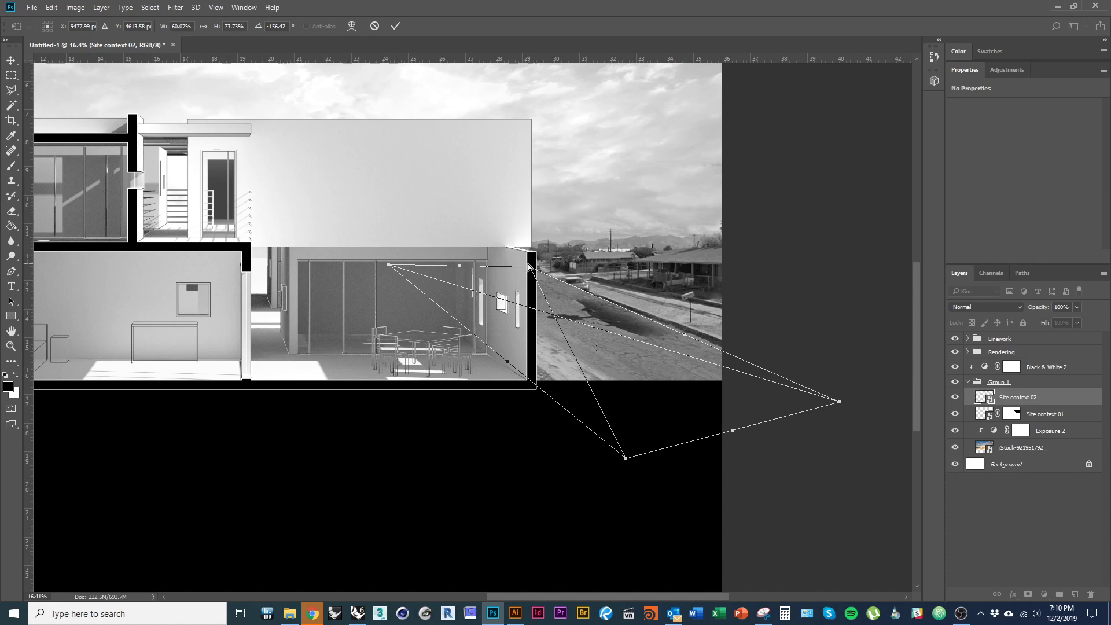
drag(459, 269, 489, 285)
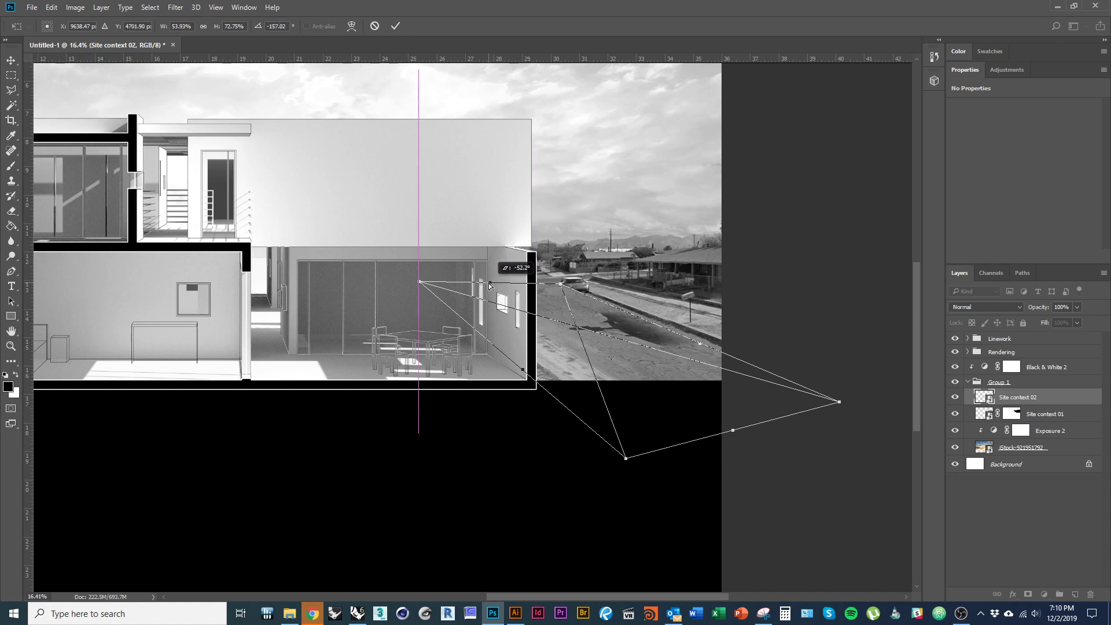
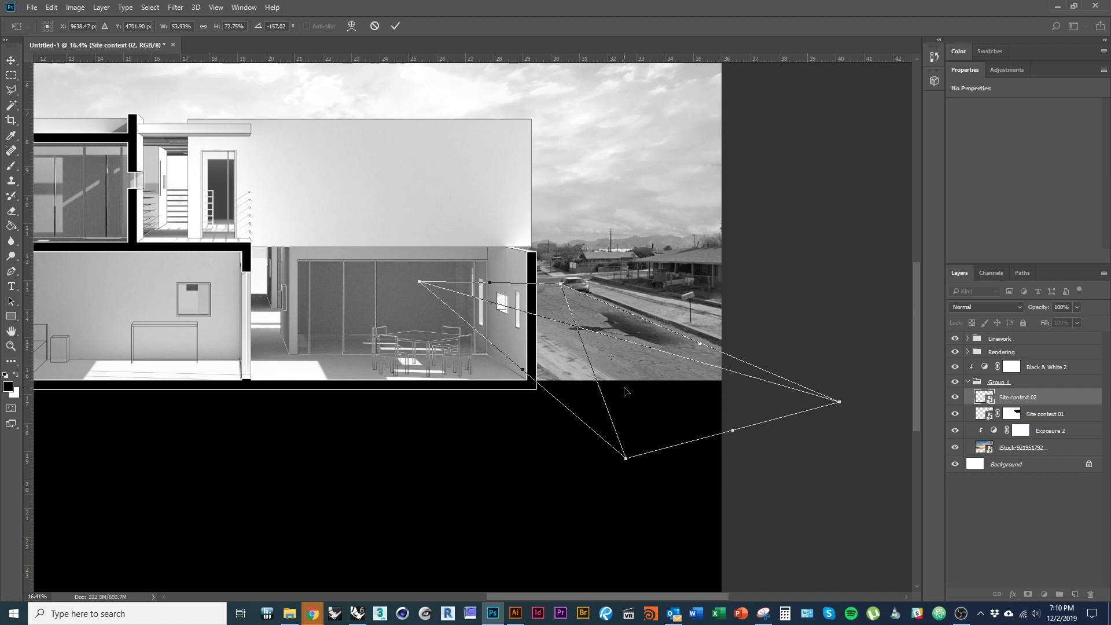
- Commit the perspective distortion of Site context 02 and zoom in slightly on the canvas
key(Return)
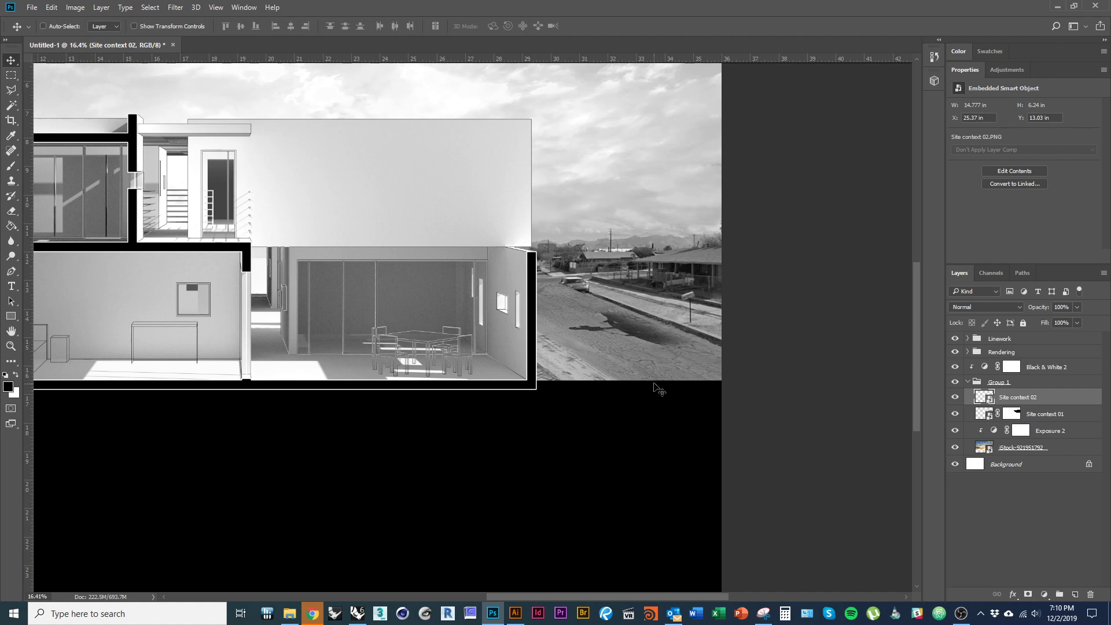
key(ctrl+space)
click(644, 313)
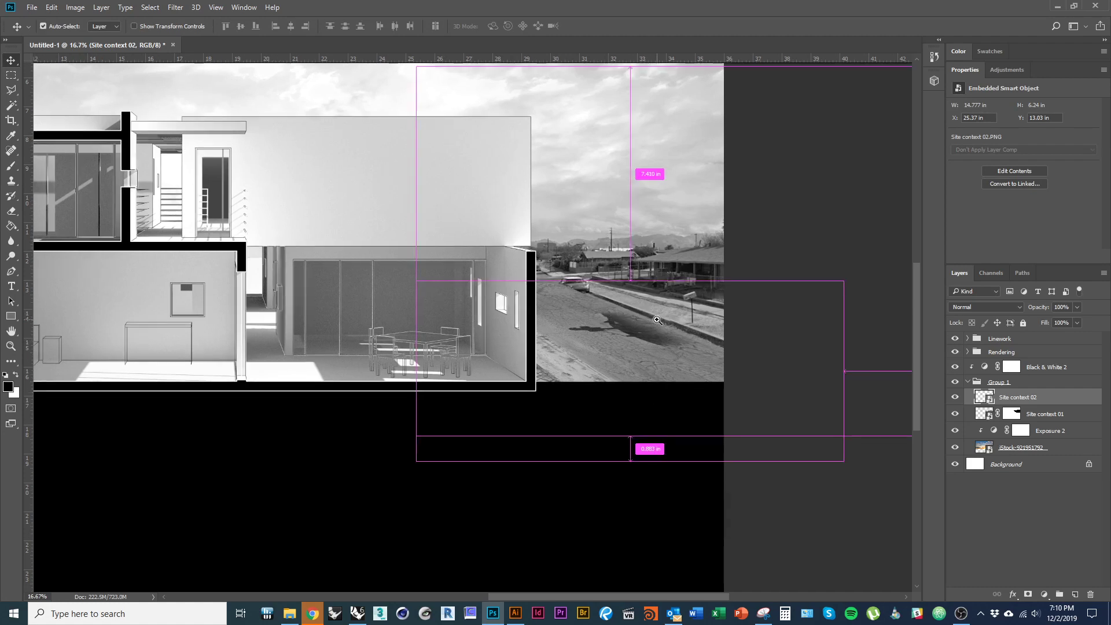
- Mask Site context 02 and paint out the dark road shadow with an 816 px brush
click(1028, 595)
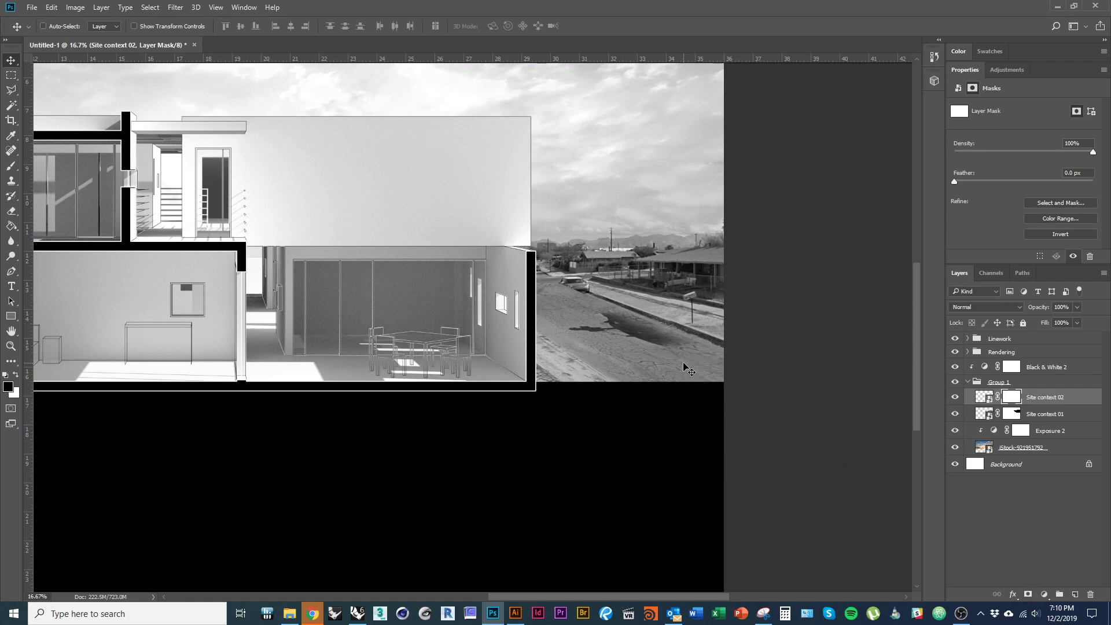
key(b)
mouse_move(670, 349)
mouse_down()
mouse_move(690, 360)
mouse_move(498, 236)
mouse_up()
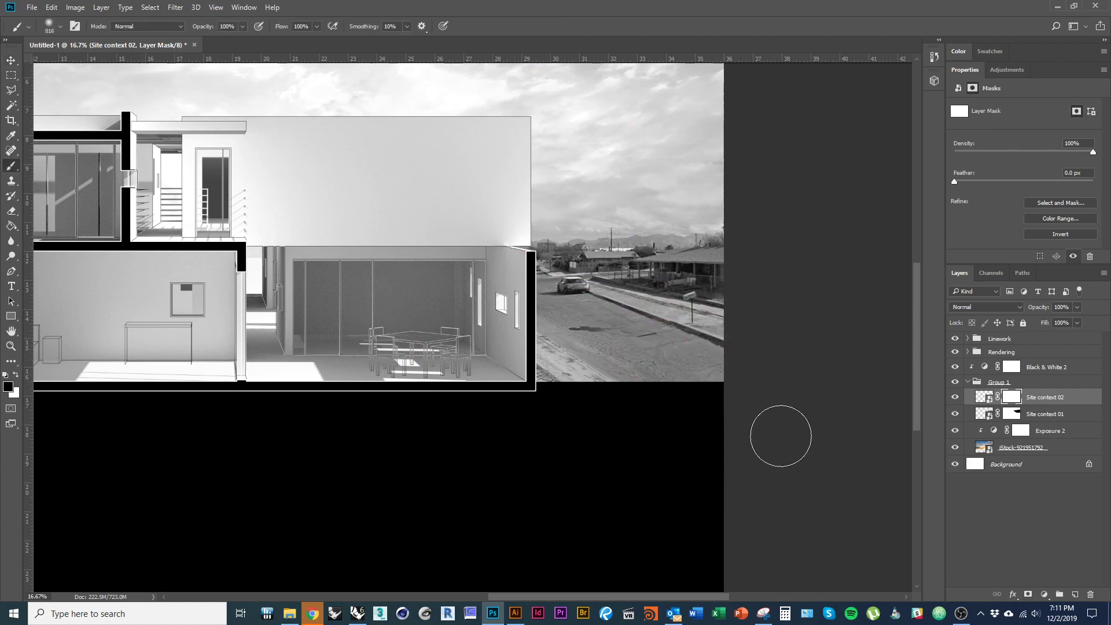
drag(666, 383, 671, 382)
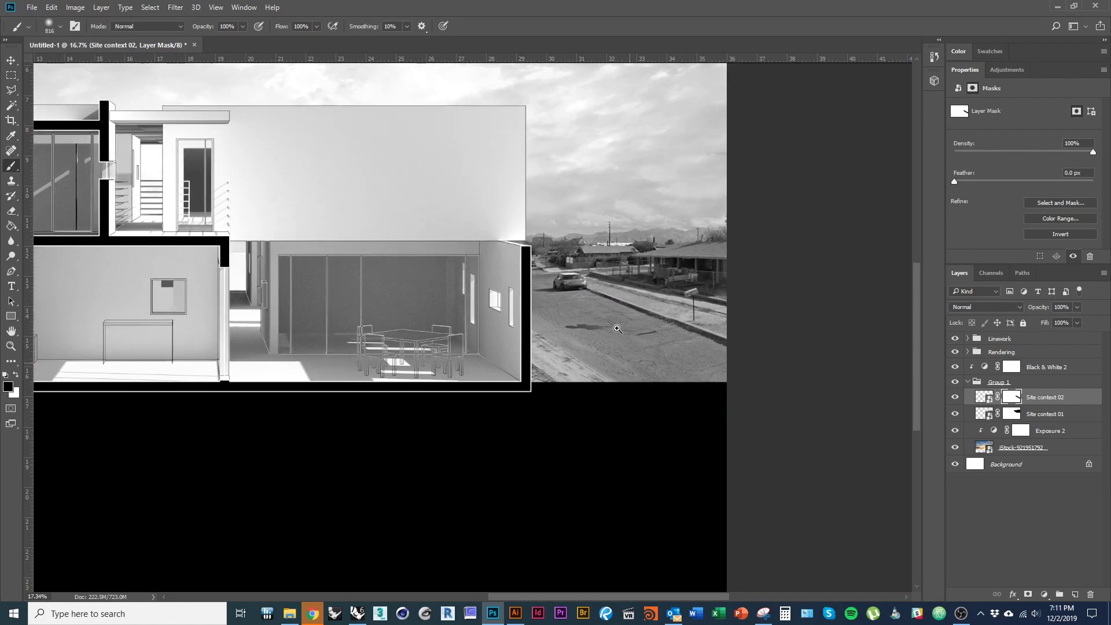
drag(588, 333, 662, 358)
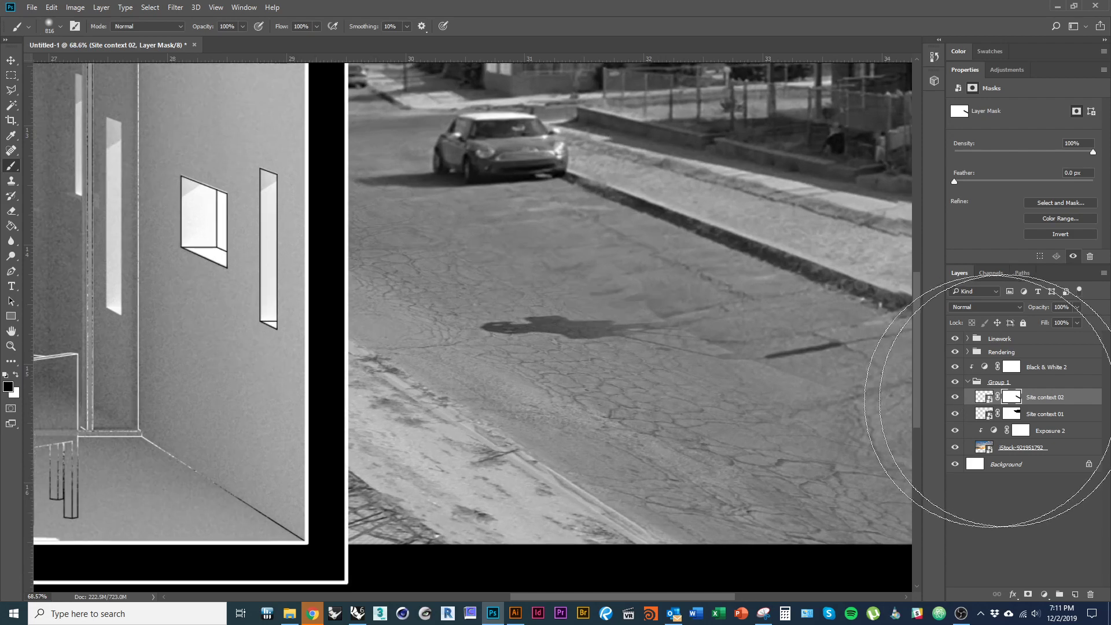
right_click(742, 418)
drag(597, 285, 557, 308)
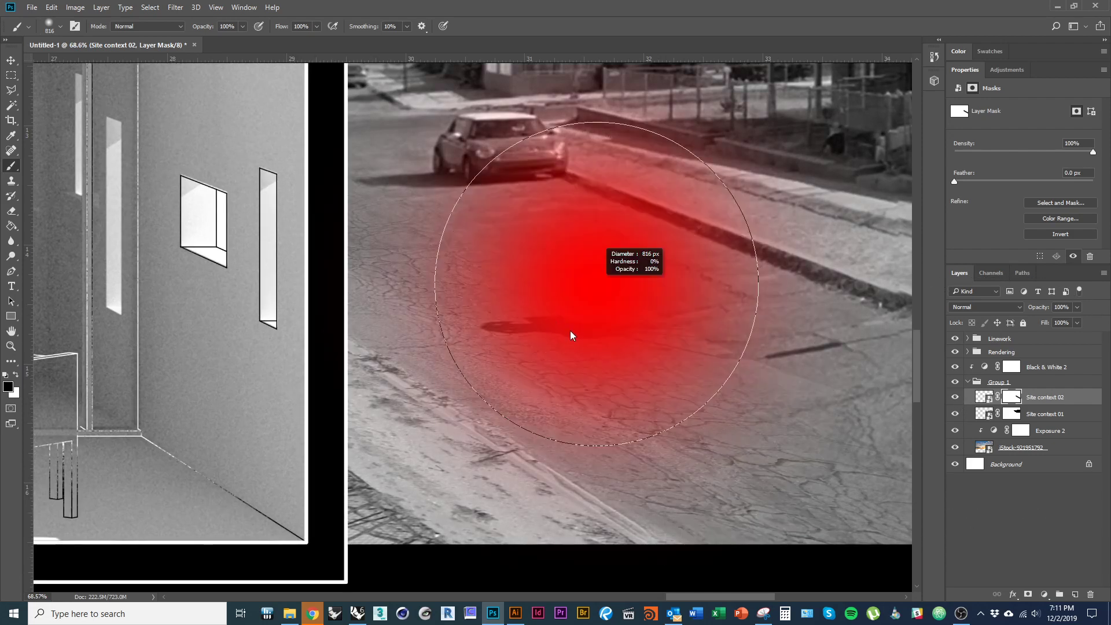
key(alt+Tab)
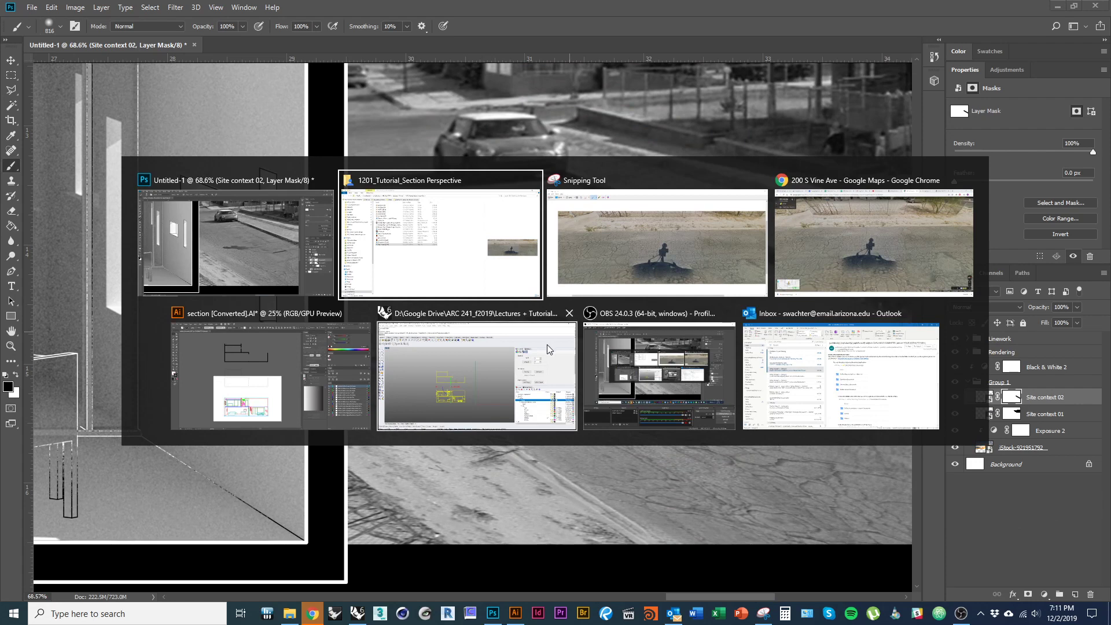
- Close section [Converted].AI without saving and quit Illustrator, keeping the data
click(369, 383)
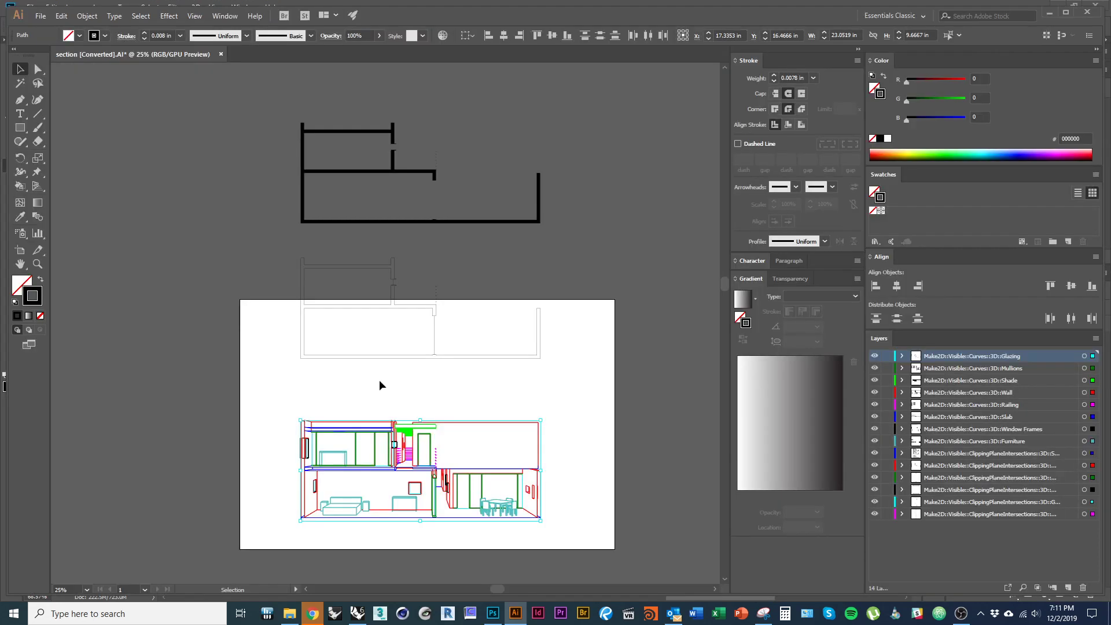
click(221, 54)
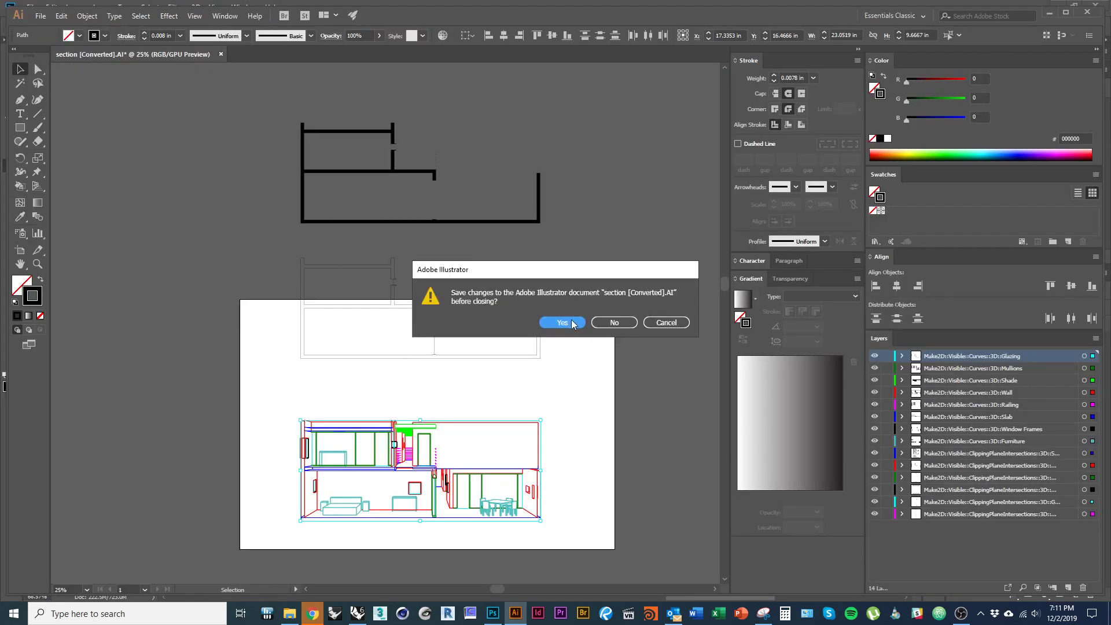
click(614, 323)
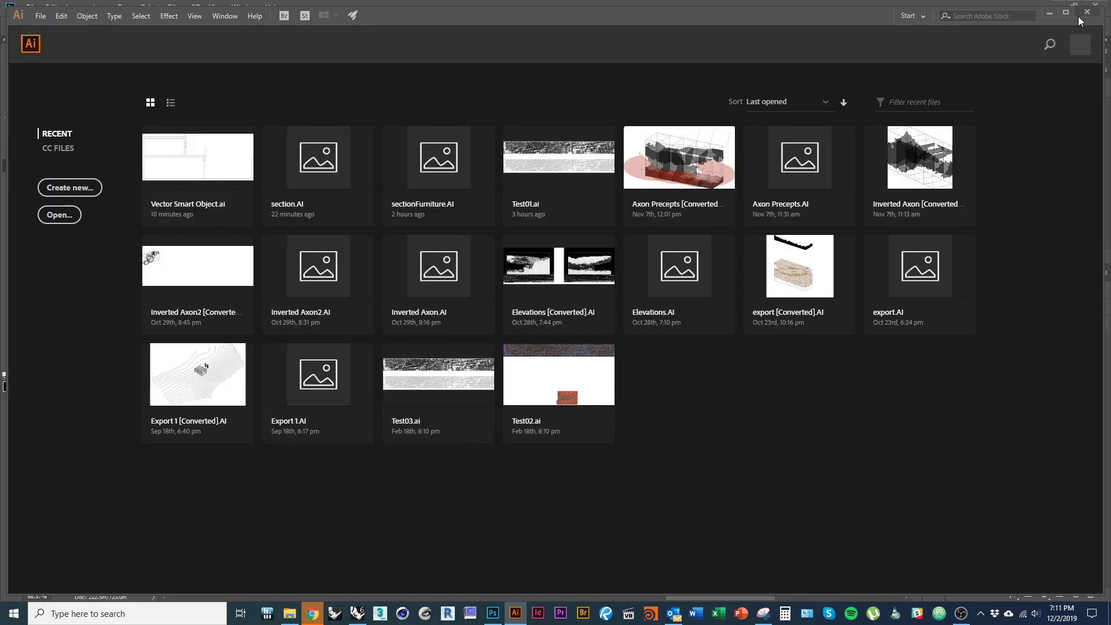
click(1080, 18)
key(alt+Tab)
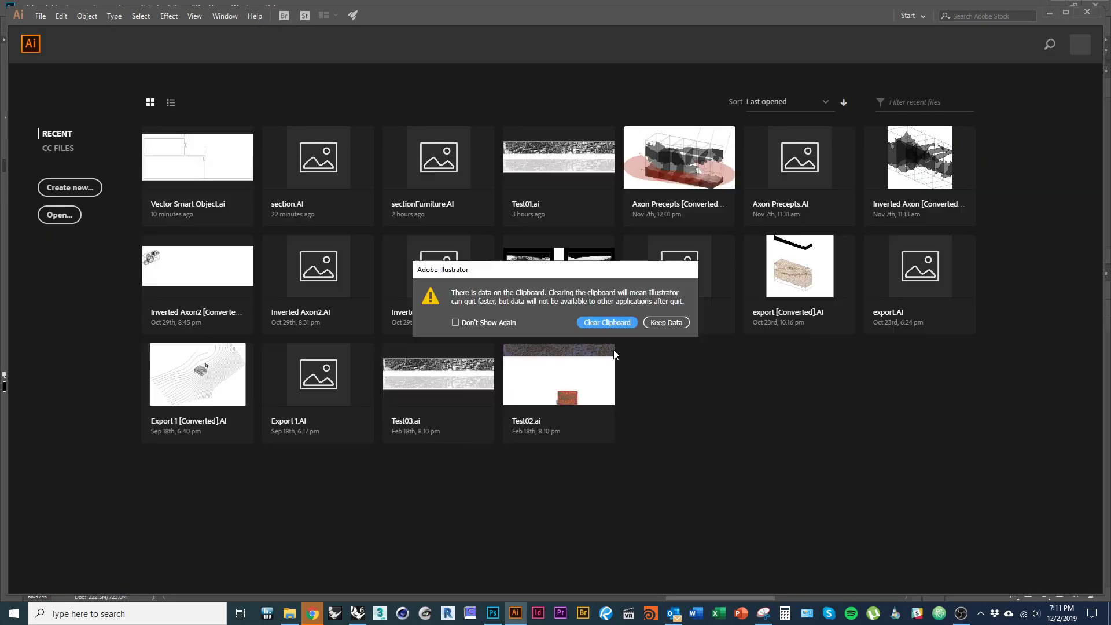
click(616, 322)
- Deselect and save the Rhino model with Sa, close Rhino, and return to Photoshop
key(alt+Tab)
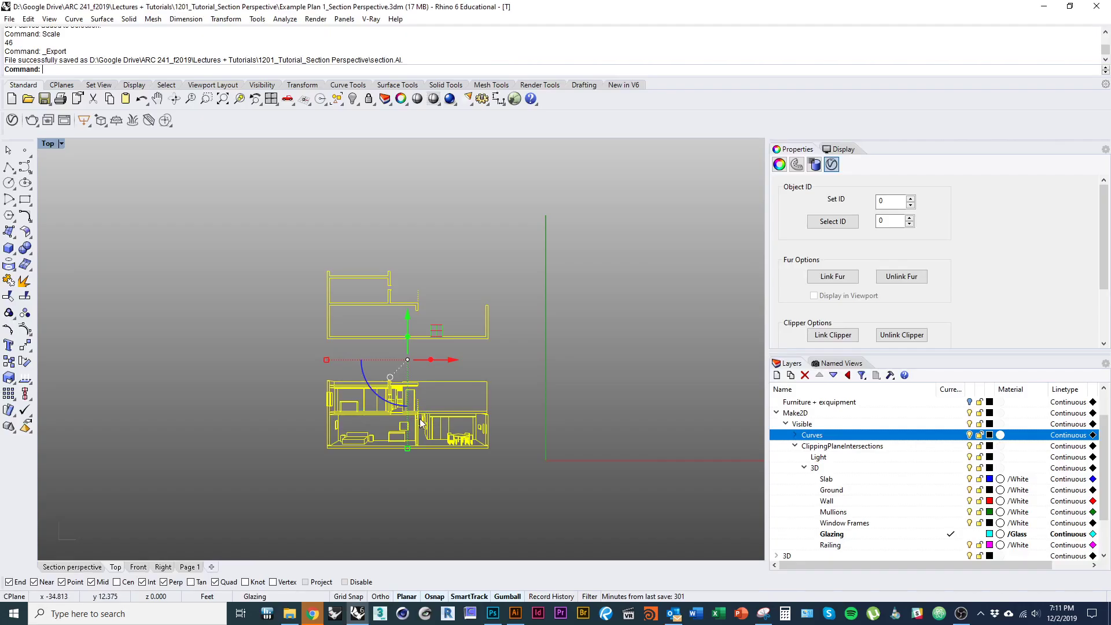
click(241, 312)
text(Save)
key(Return)
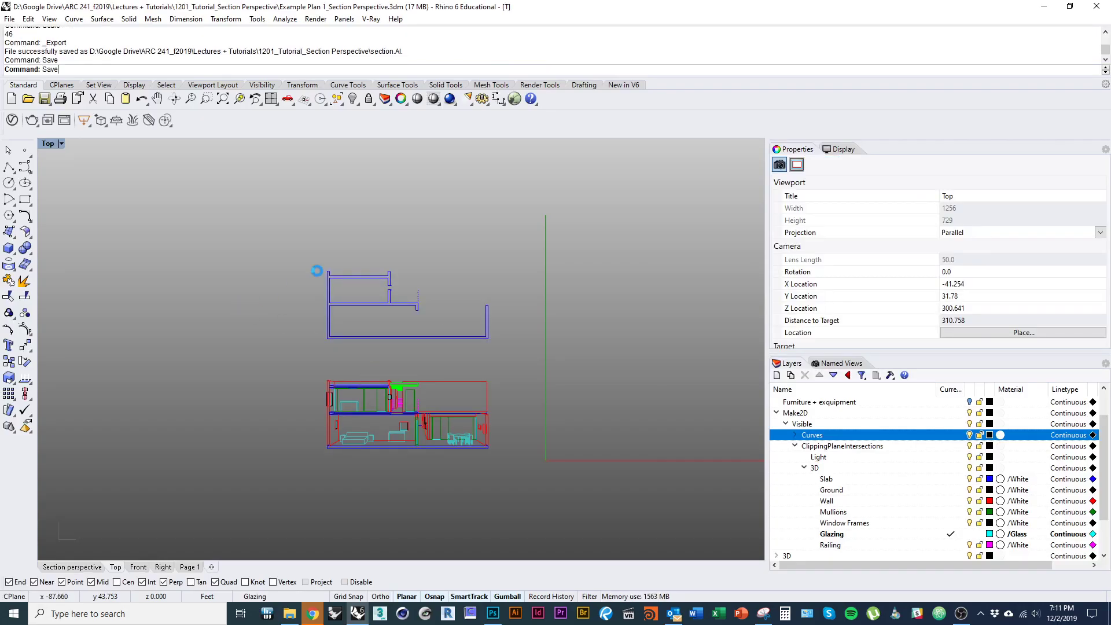
click(1098, 7)
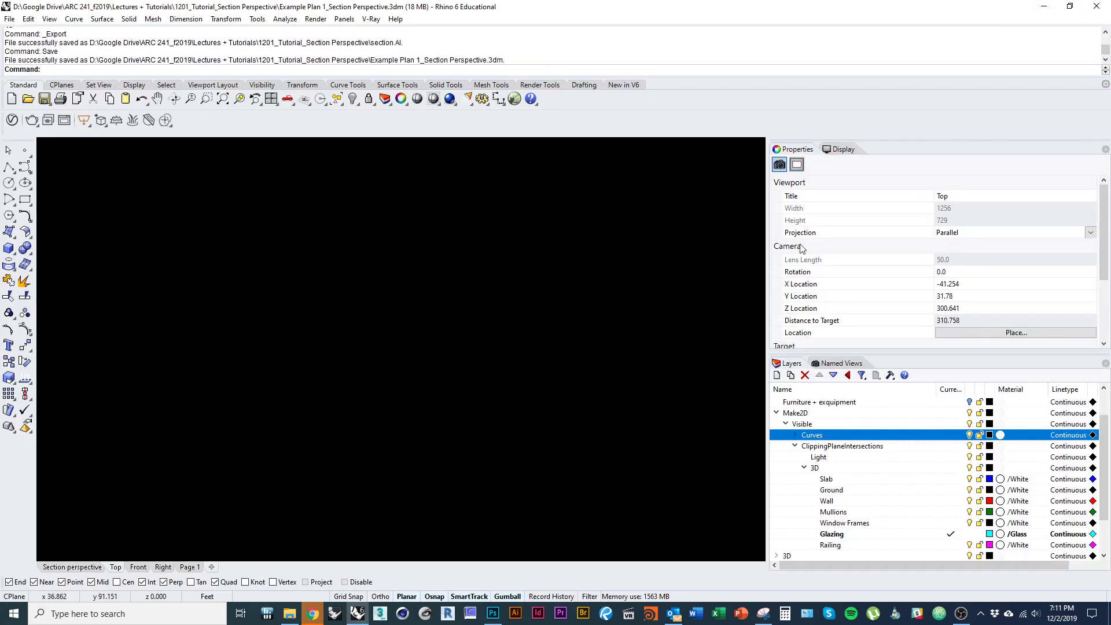
key(alt+Tab)
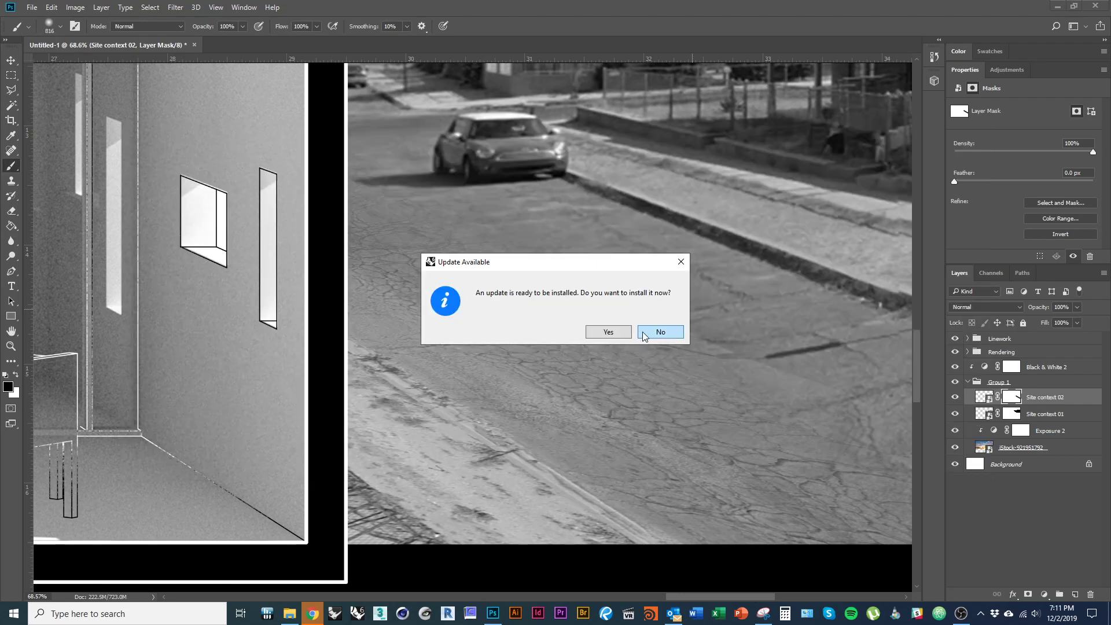
- Decline the update prompt and check the road in the Street View reference
click(644, 335)
key(alt+Tab)
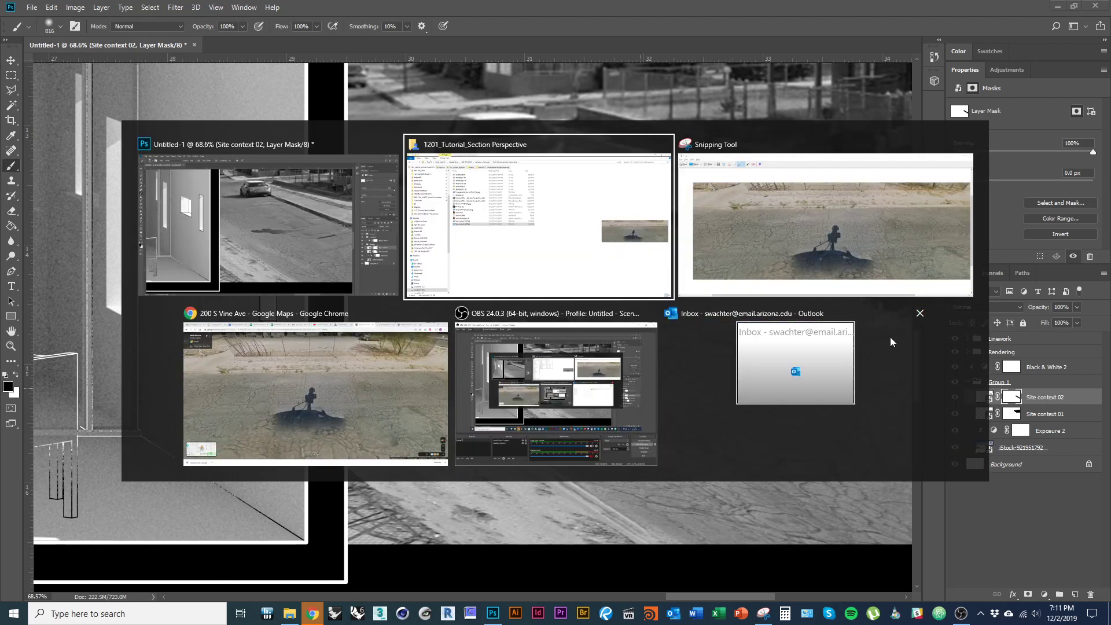
click(495, 353)
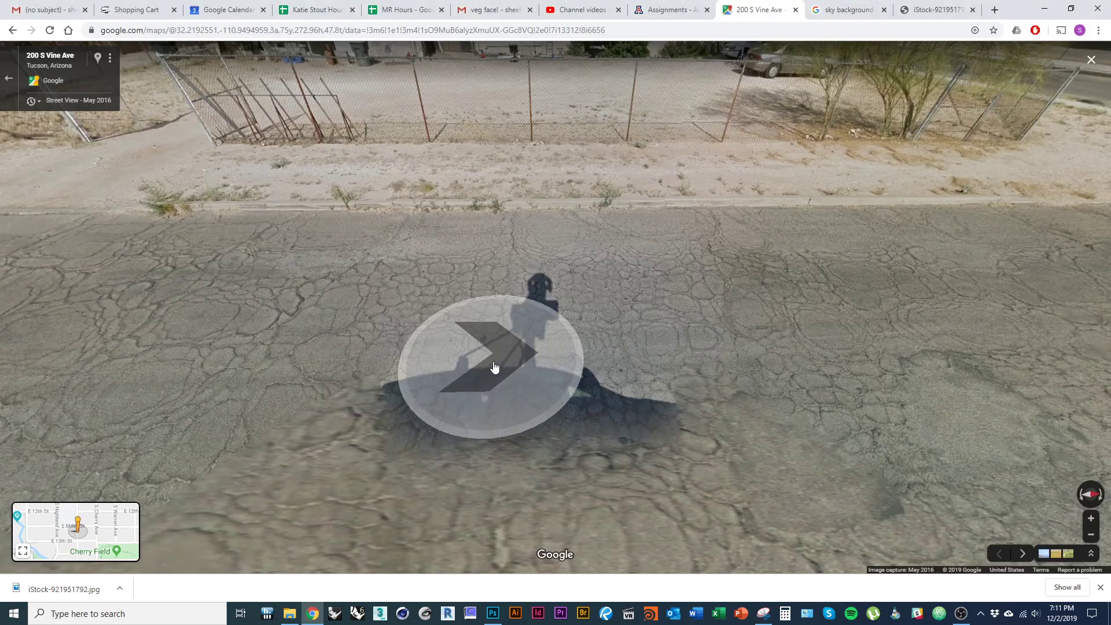
key(alt+Tab)
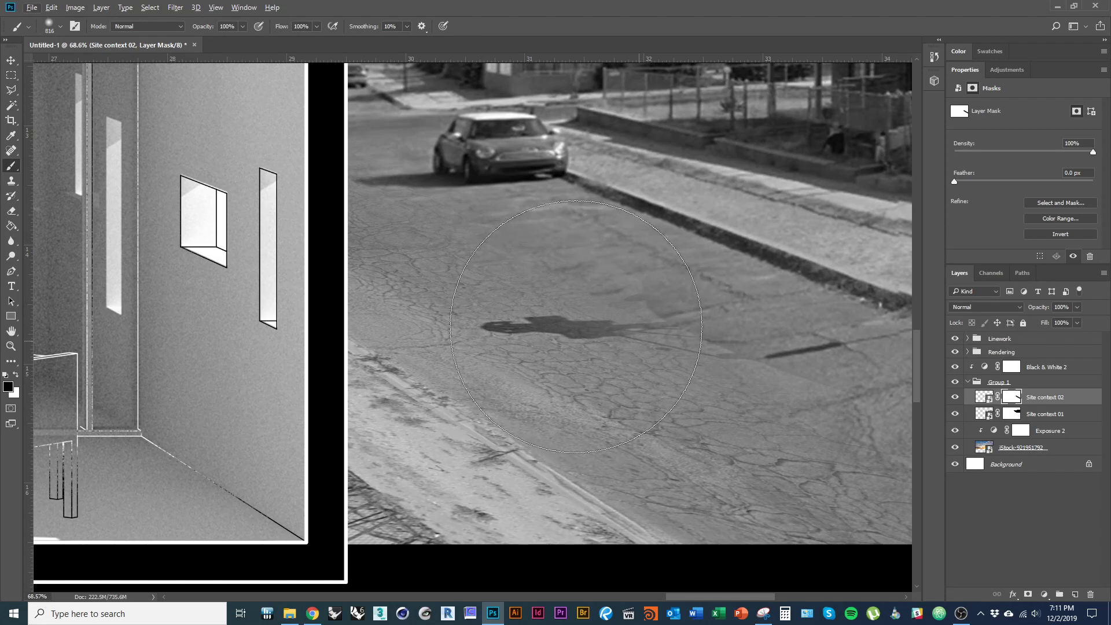
- Fade the right part of the road shadow on the Site context 02 mask
mouse_move(577, 327)
mouse_down()
mouse_move(476, 324)
mouse_move(567, 312)
mouse_up()
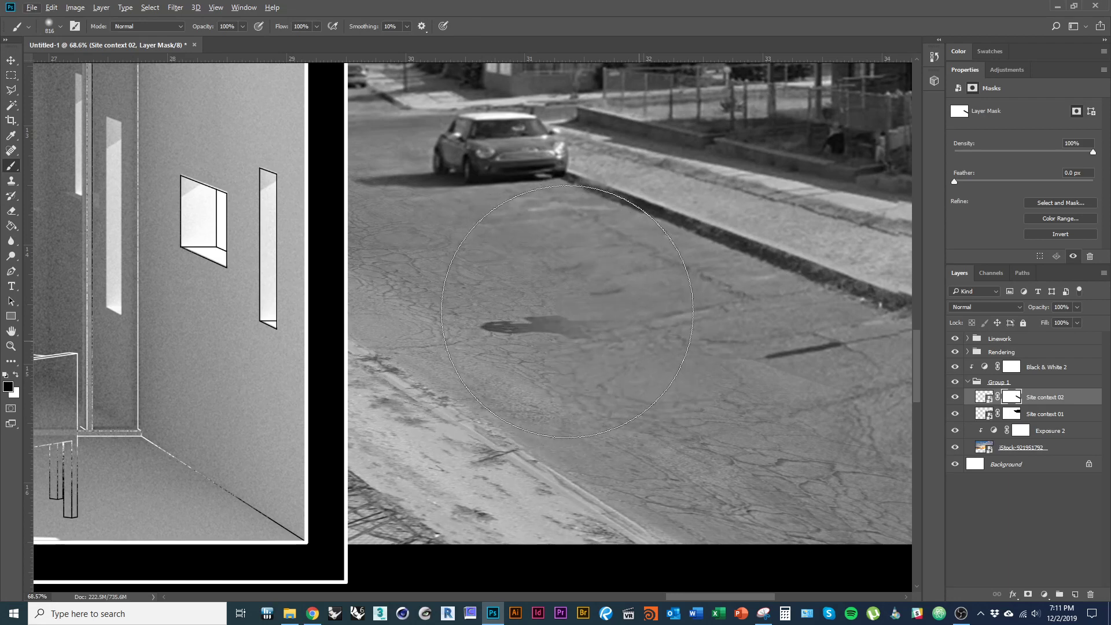
right_click(567, 311)
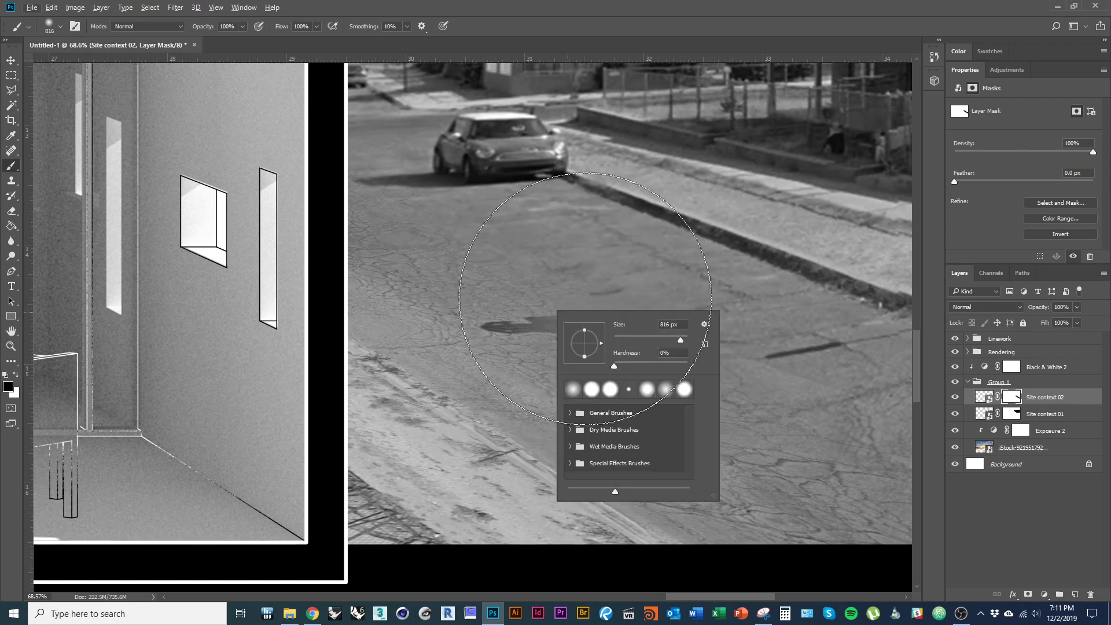
key(alt+Tab)
key(alt+Tab)
key(alt+Tab)
key(alt+Tab)
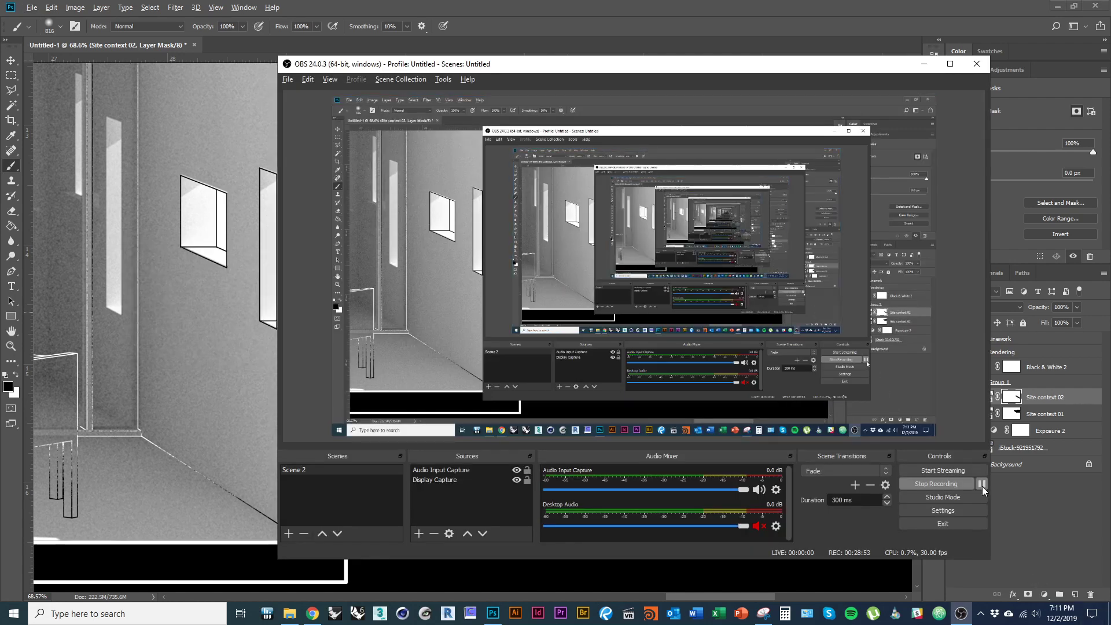
click(982, 484)
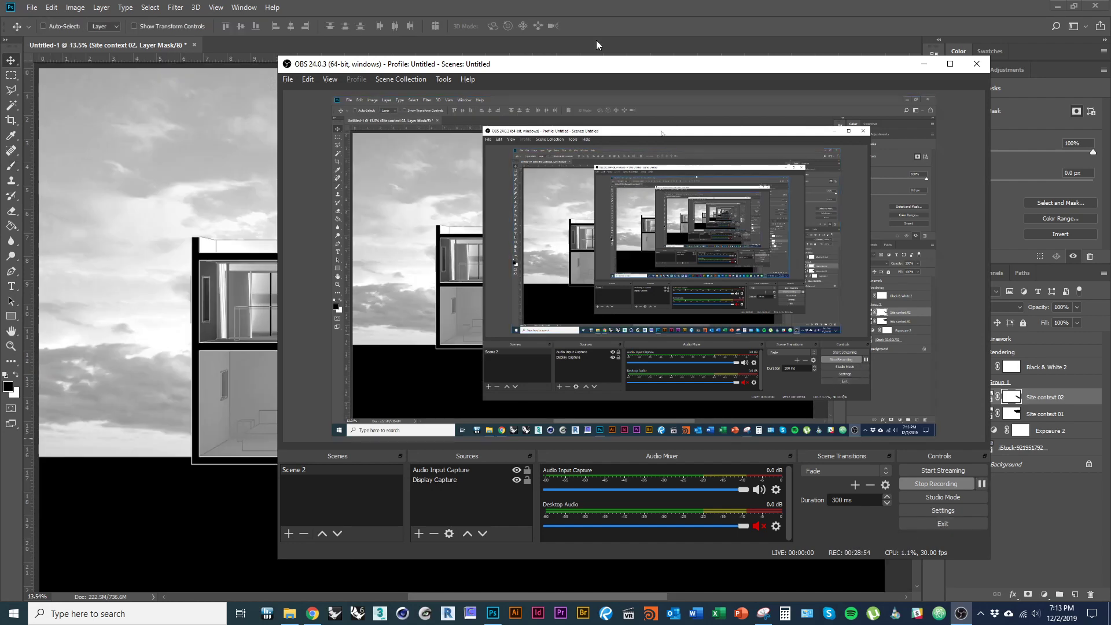
click(493, 614)
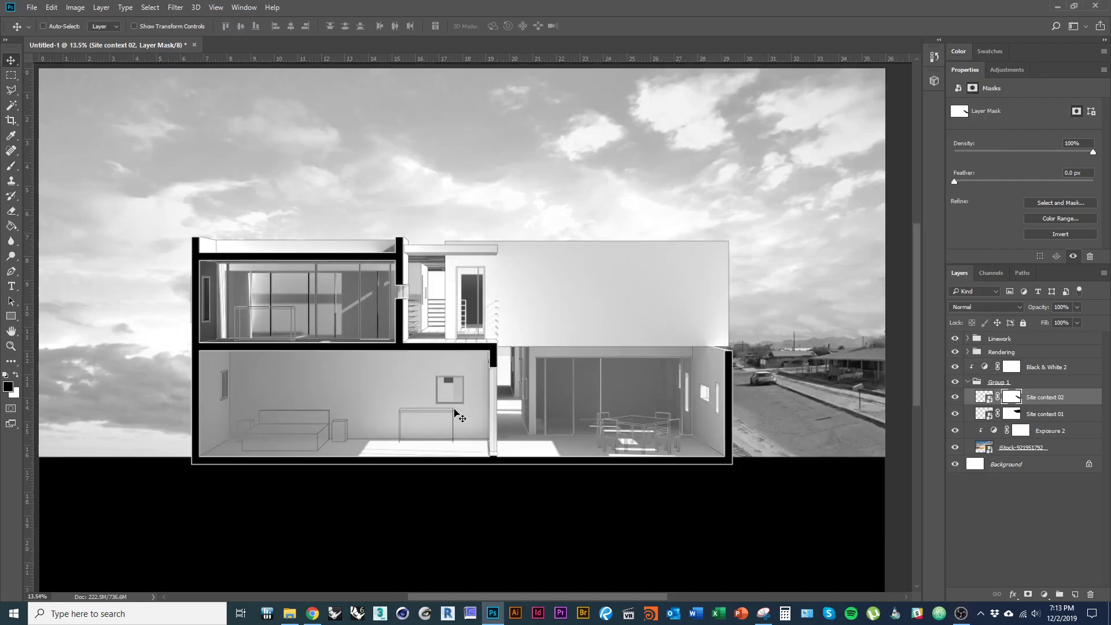
- Zoom out to review the whole composition with the blended street photo
drag(567, 403, 520, 397)
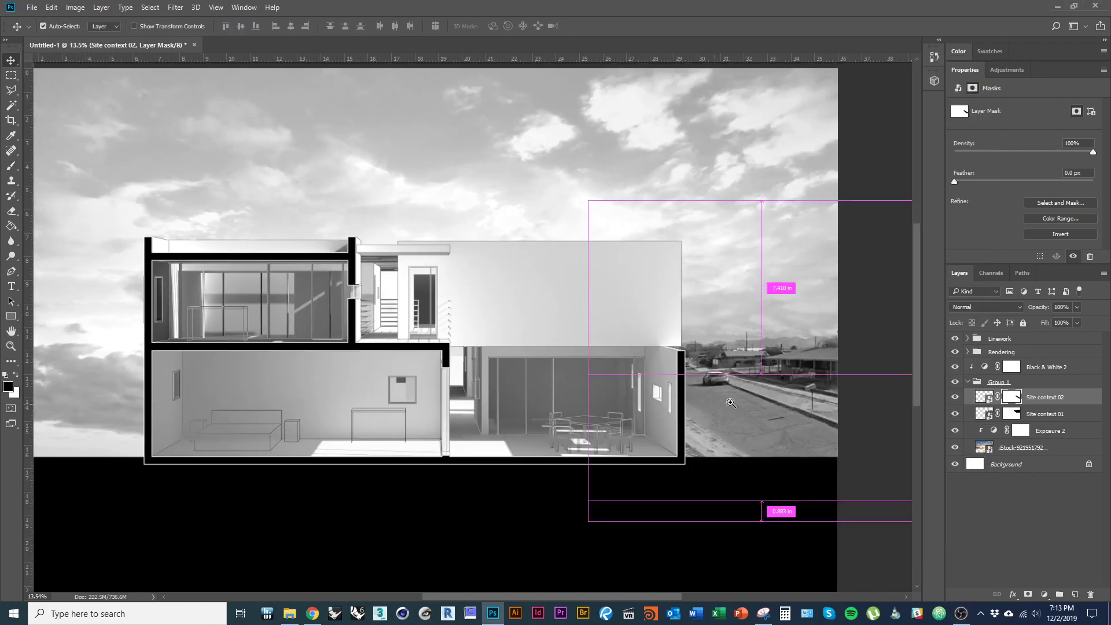
key(b)
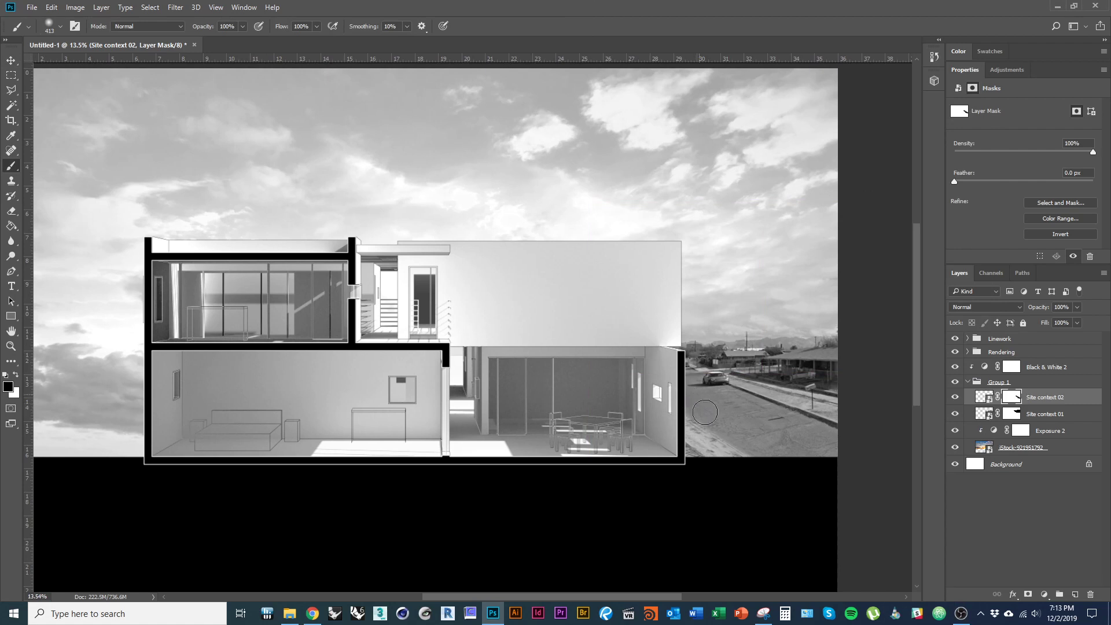
scroll(593, 386, down, 2)
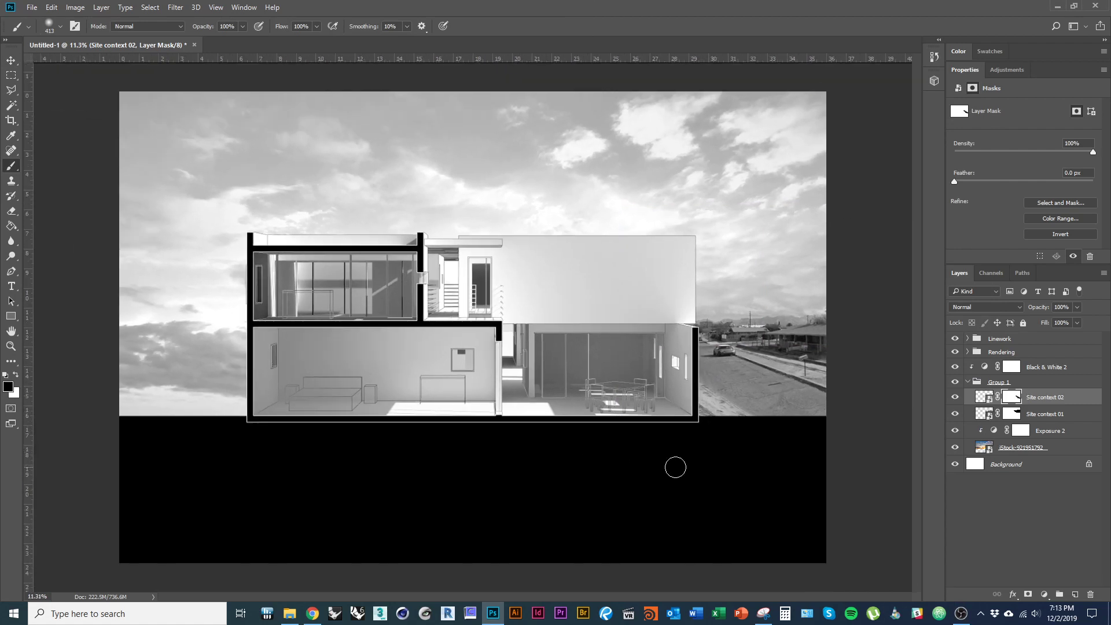
key(v)
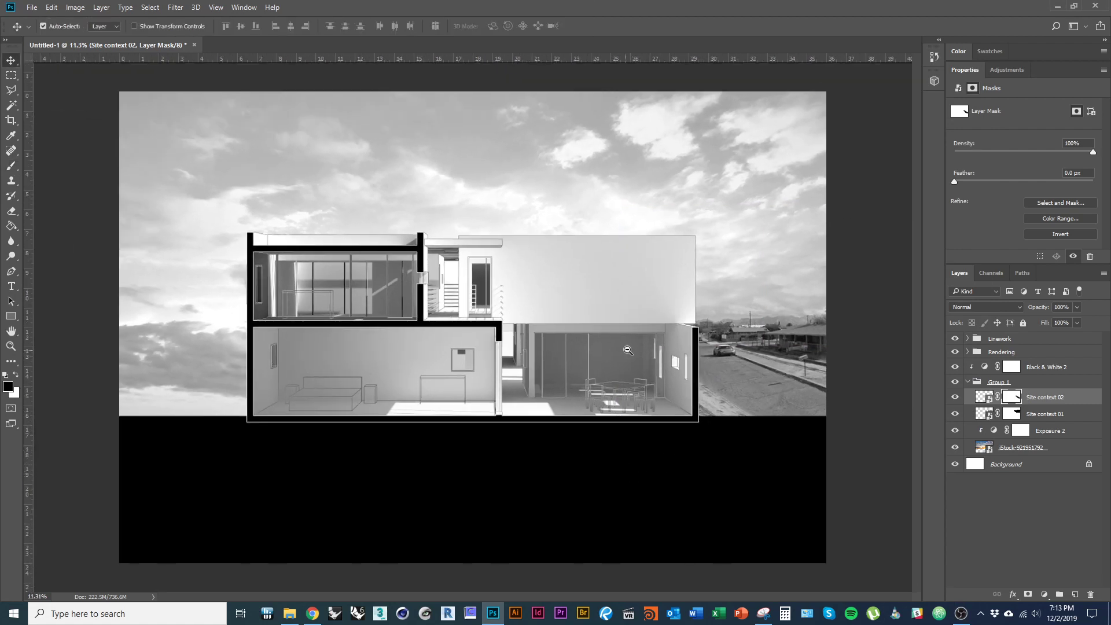
scroll(628, 350, up, 2)
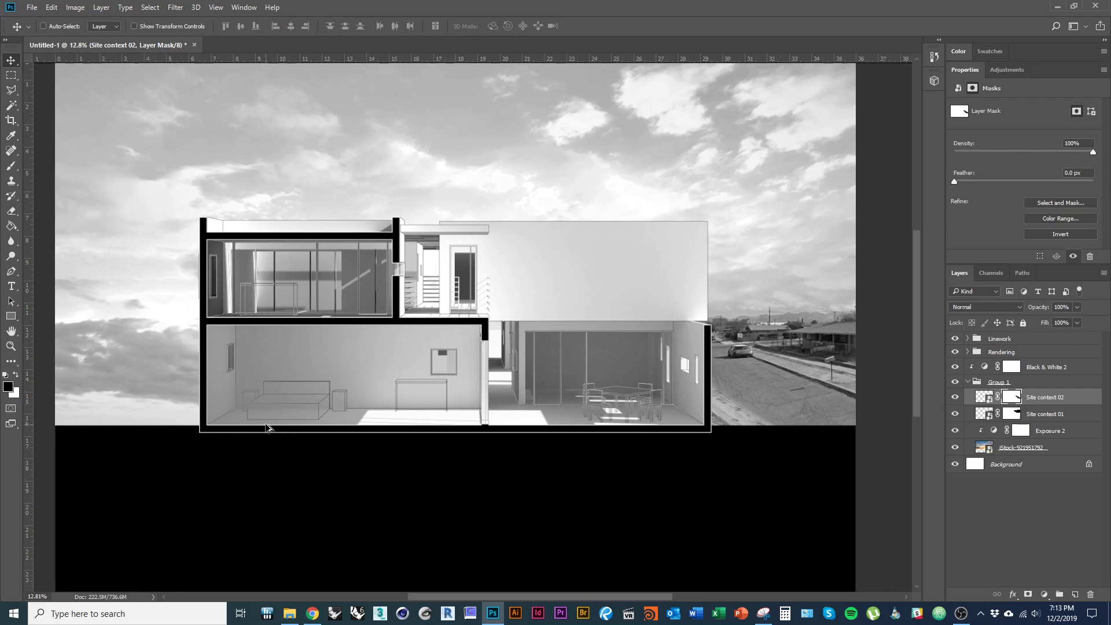
key(alt+Tab)
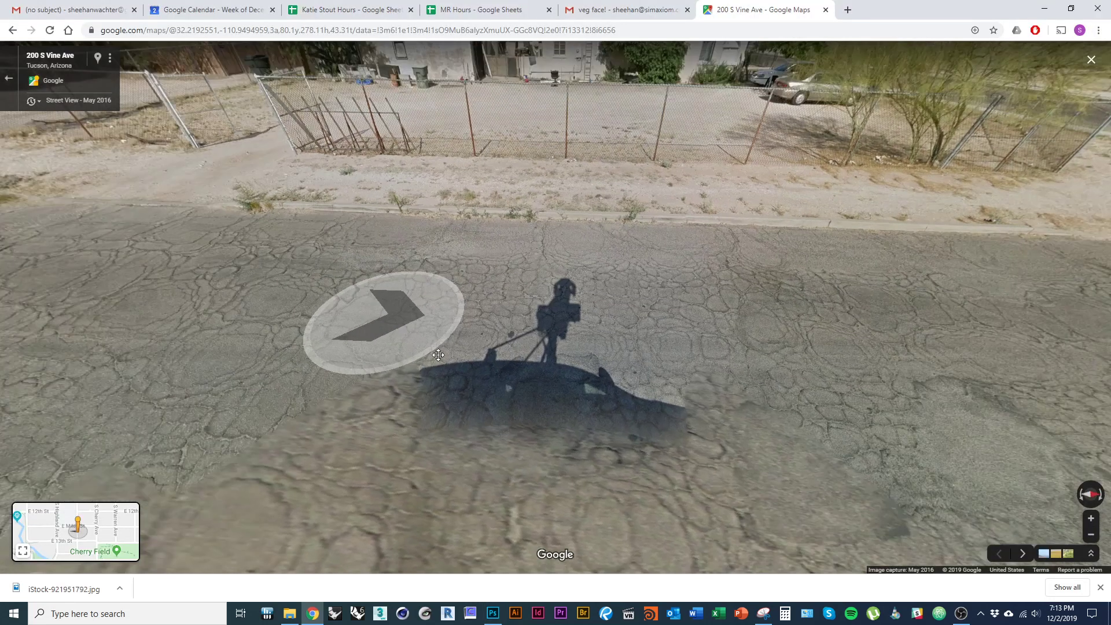
drag(438, 354, 518, 425)
click(75, 276)
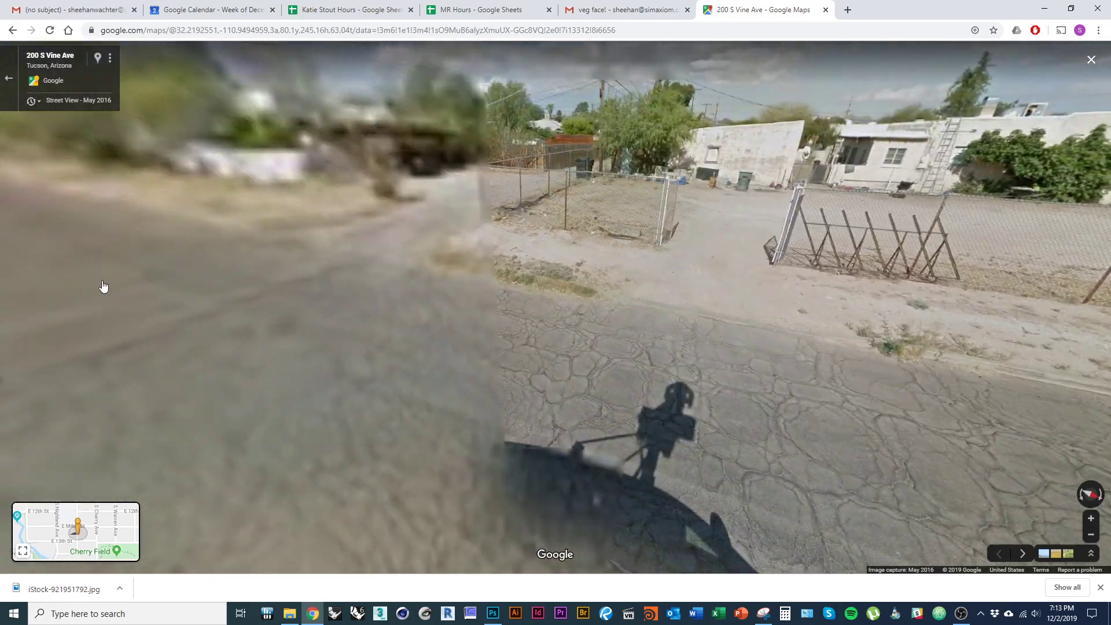
click(145, 333)
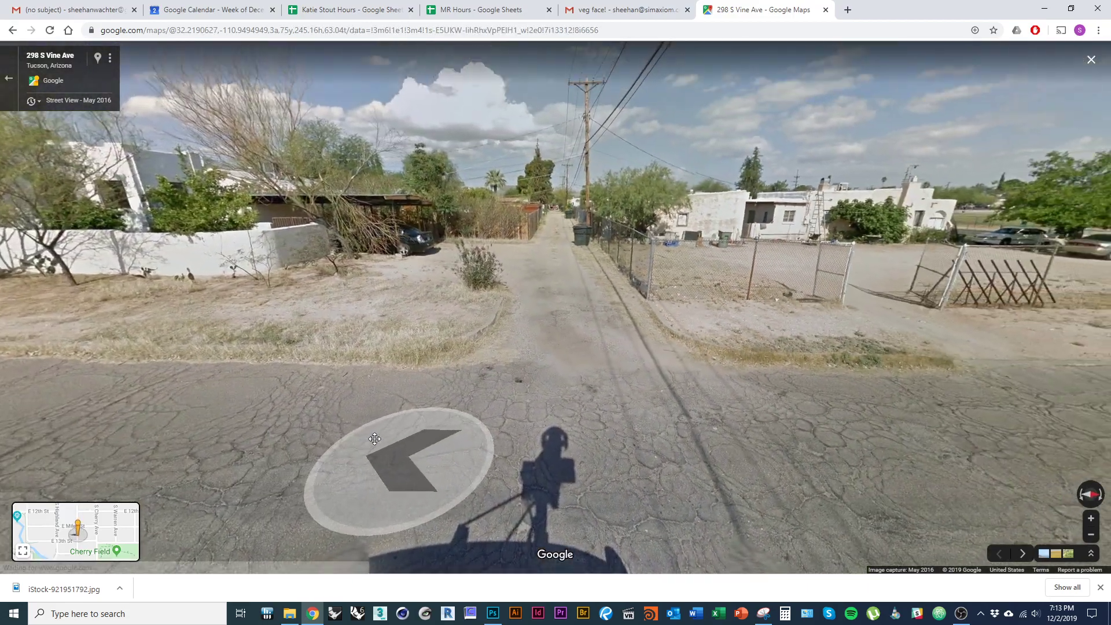
mouse_move(375, 439)
mouse_down()
mouse_move(364, 457)
mouse_move(408, 466)
mouse_move(405, 479)
mouse_move(394, 440)
mouse_up()
scroll(407, 475, up, 3)
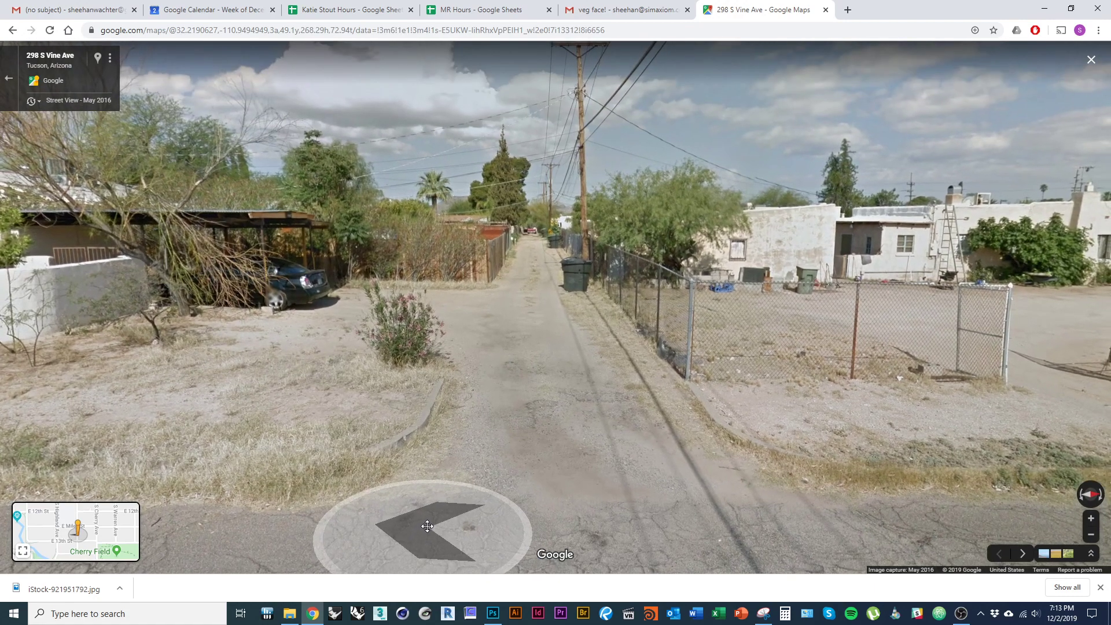
key(alt+Tab)
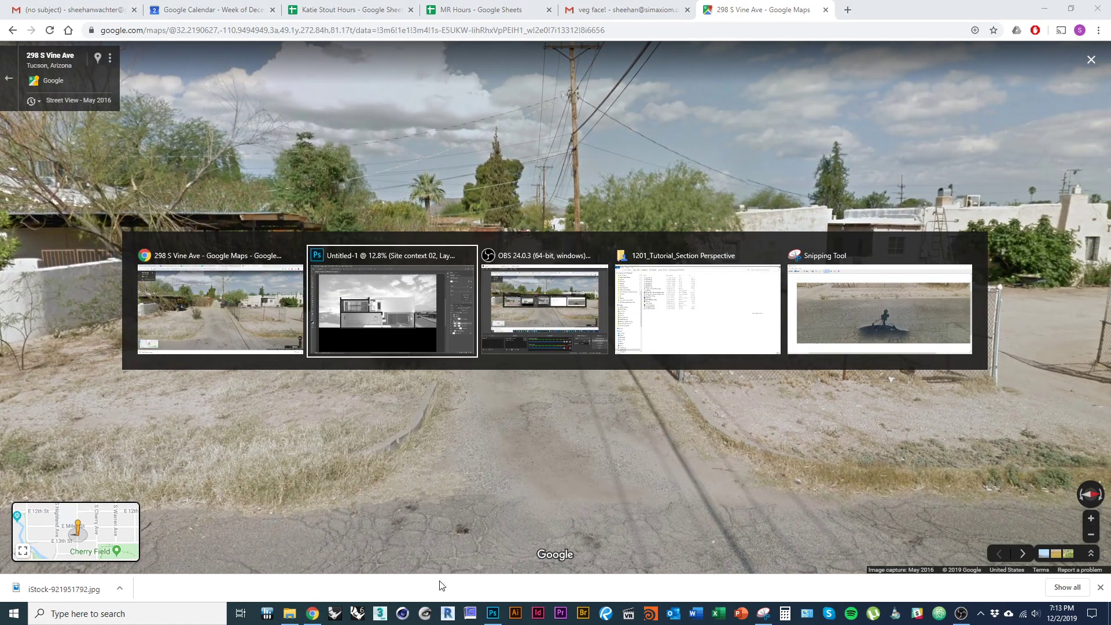
key(alt+Tab)
key(alt+Tab)
key(alt+Tab)
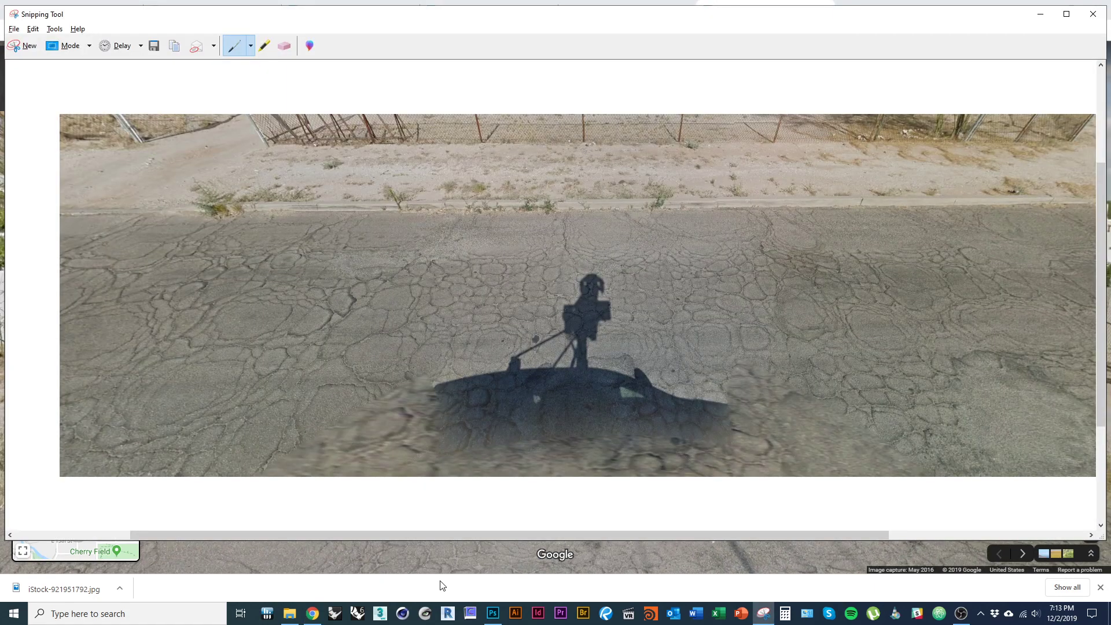
- Snip the alley view and save it as Site context 04.PNG in 1201_Tutorial_Section Perspective
key(ctrl+n)
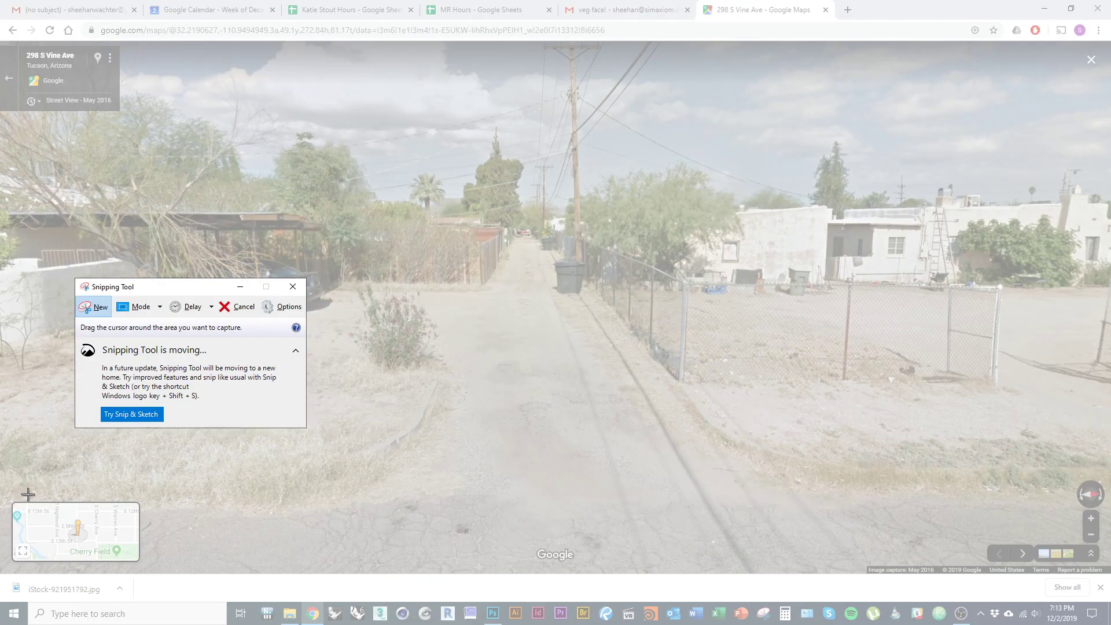
drag(33, 493, 862, 115)
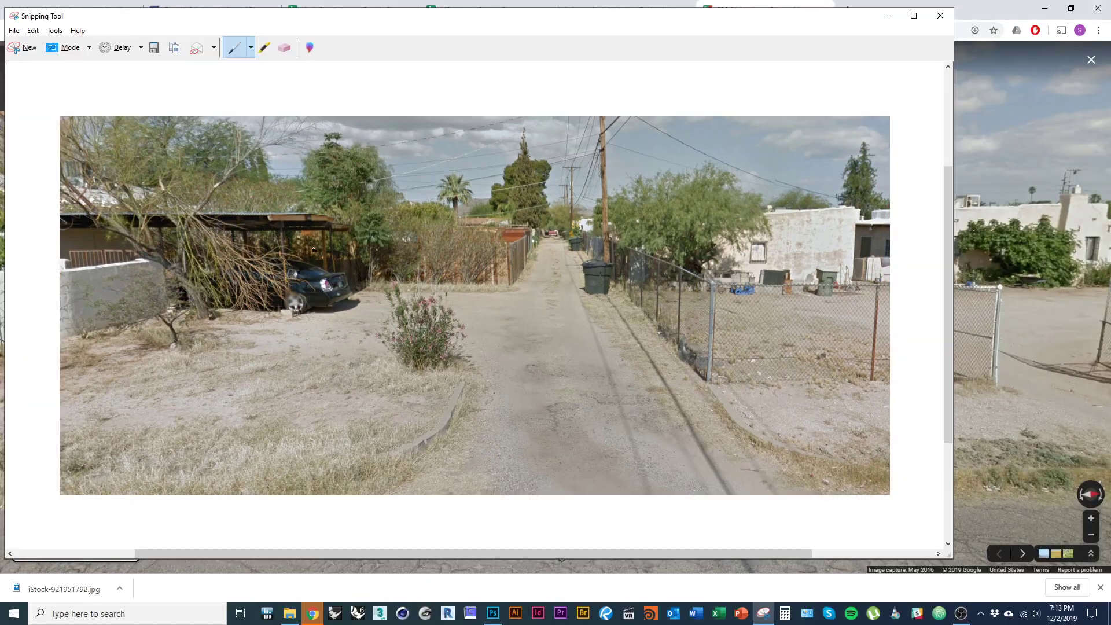
click(154, 48)
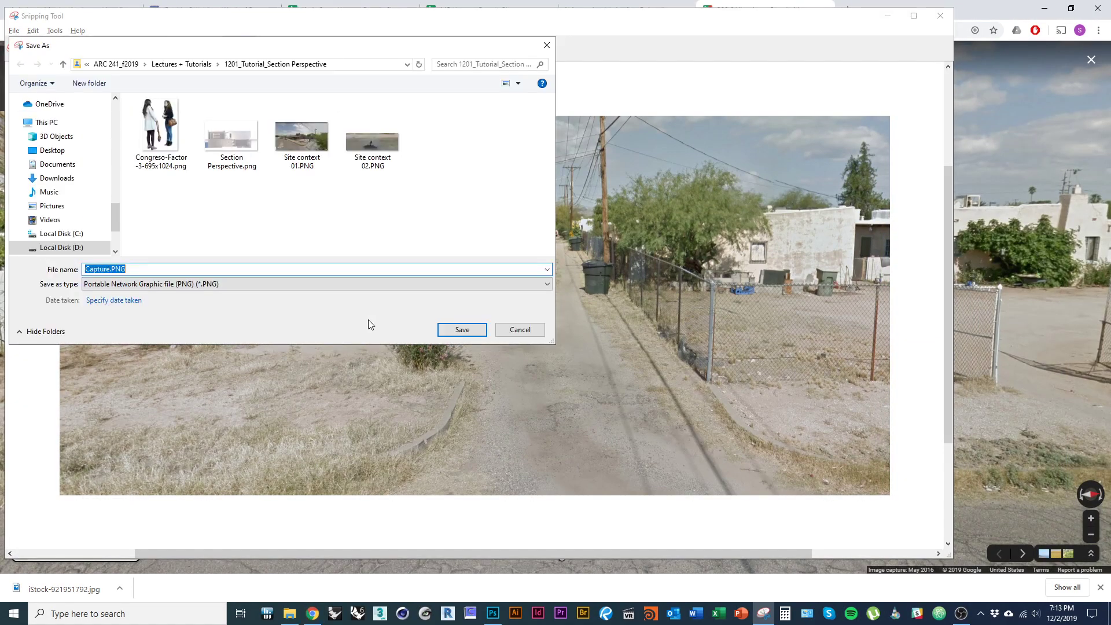
click(378, 144)
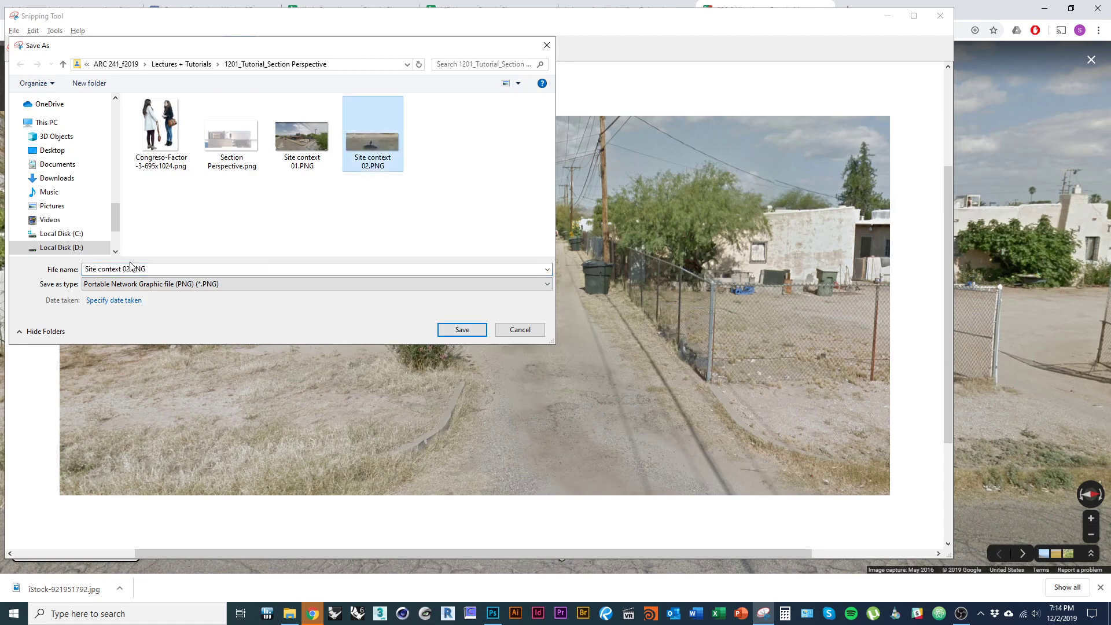
click(133, 272)
key(BackSpace)
text(4)
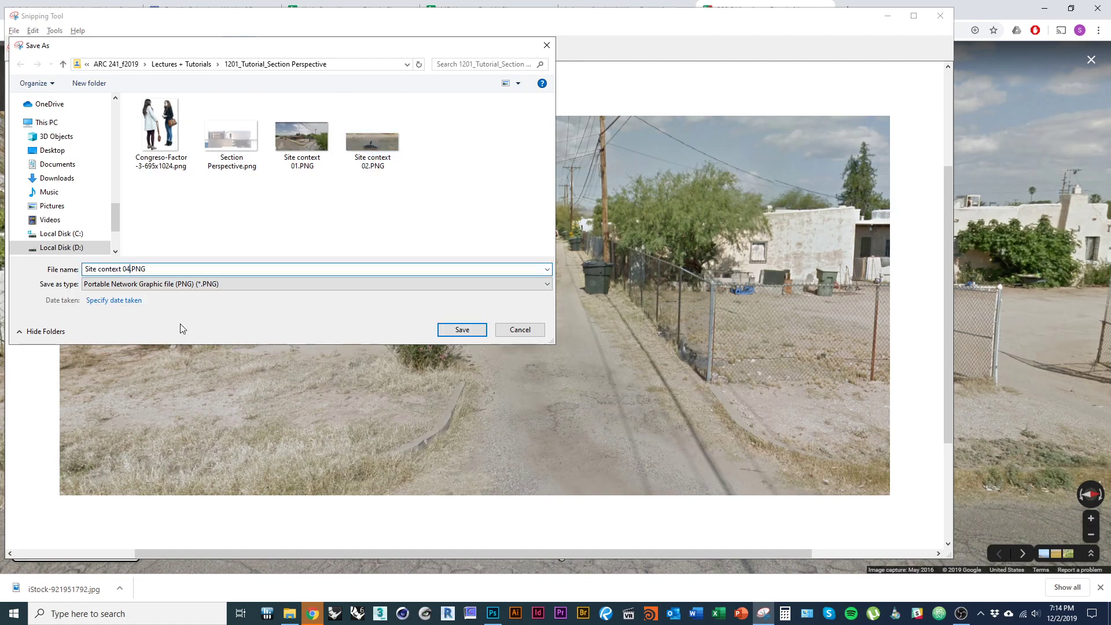
click(461, 332)
key(alt+Tab)
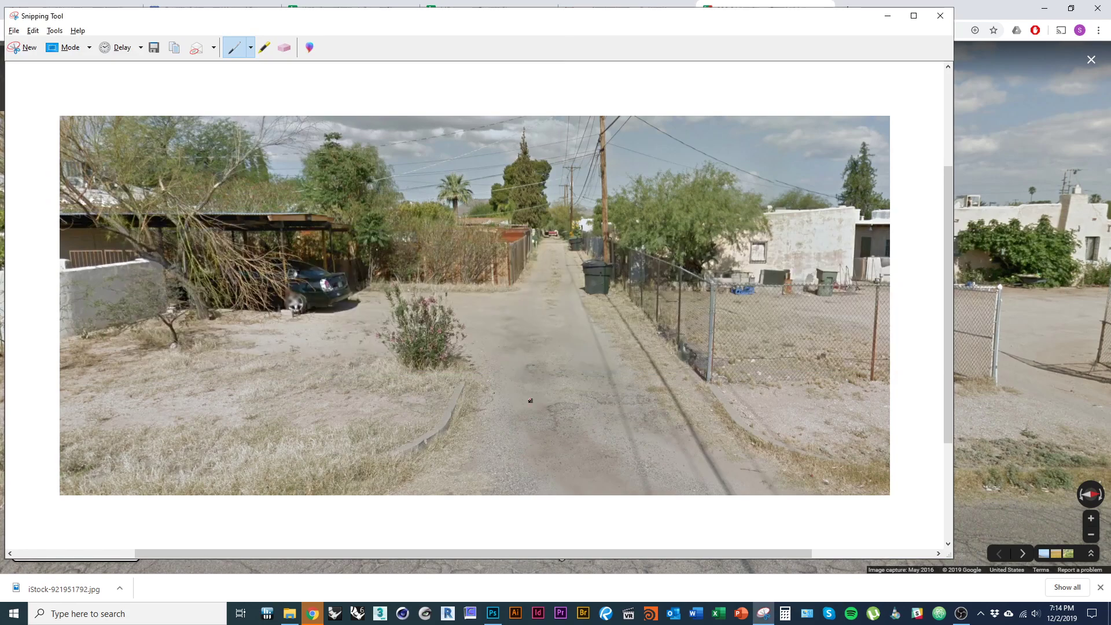
click(971, 5)
drag(460, 316, 715, 324)
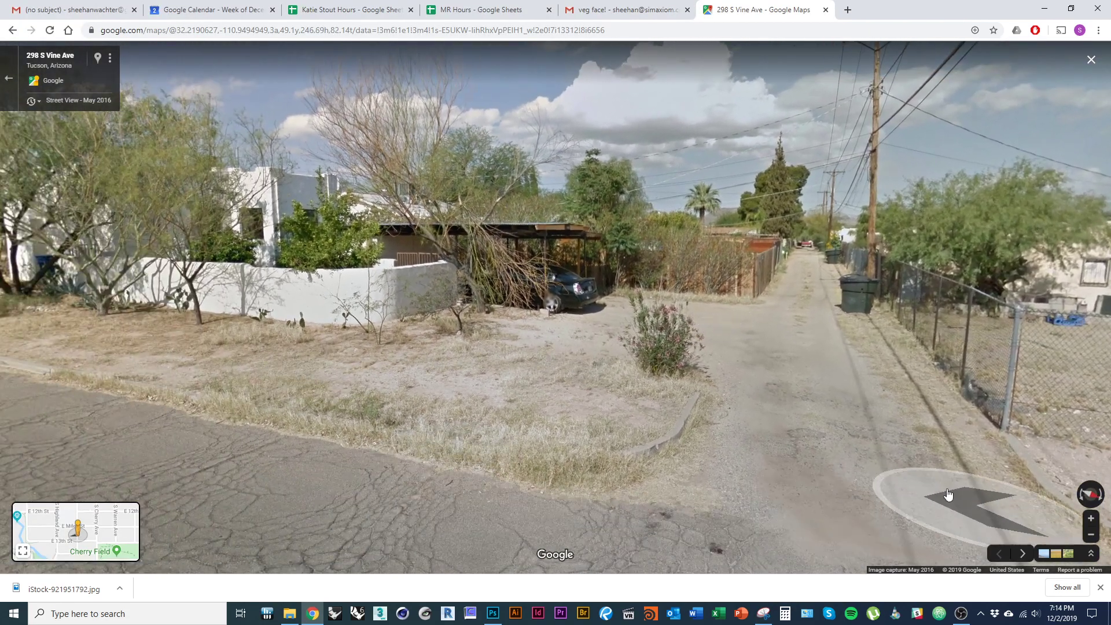
drag(1048, 513, 685, 447)
drag(890, 501, 745, 456)
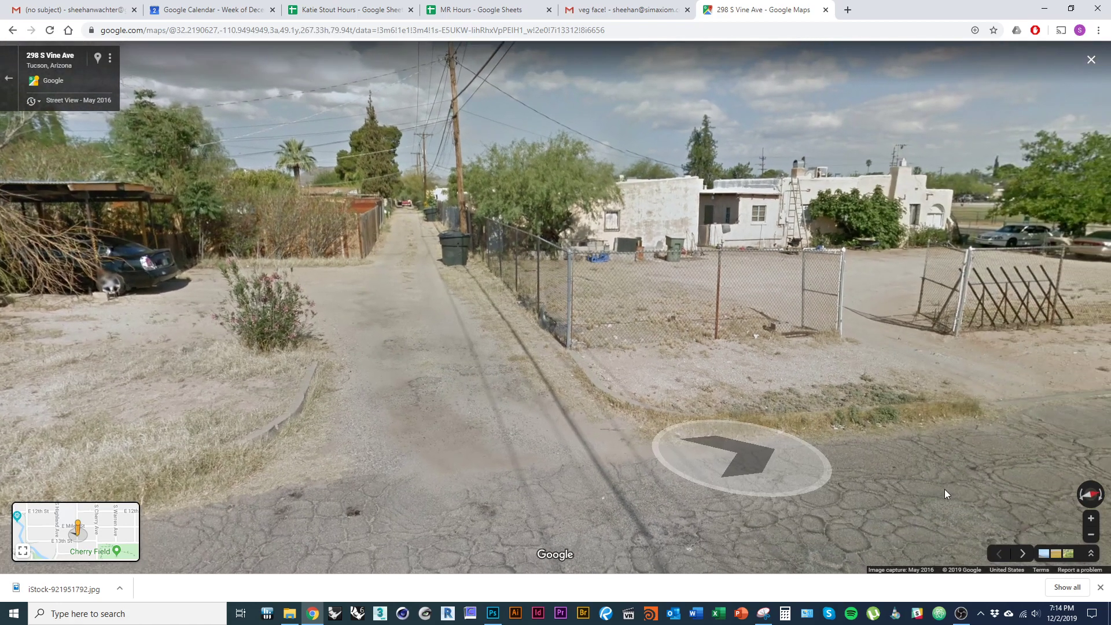
click(840, 502)
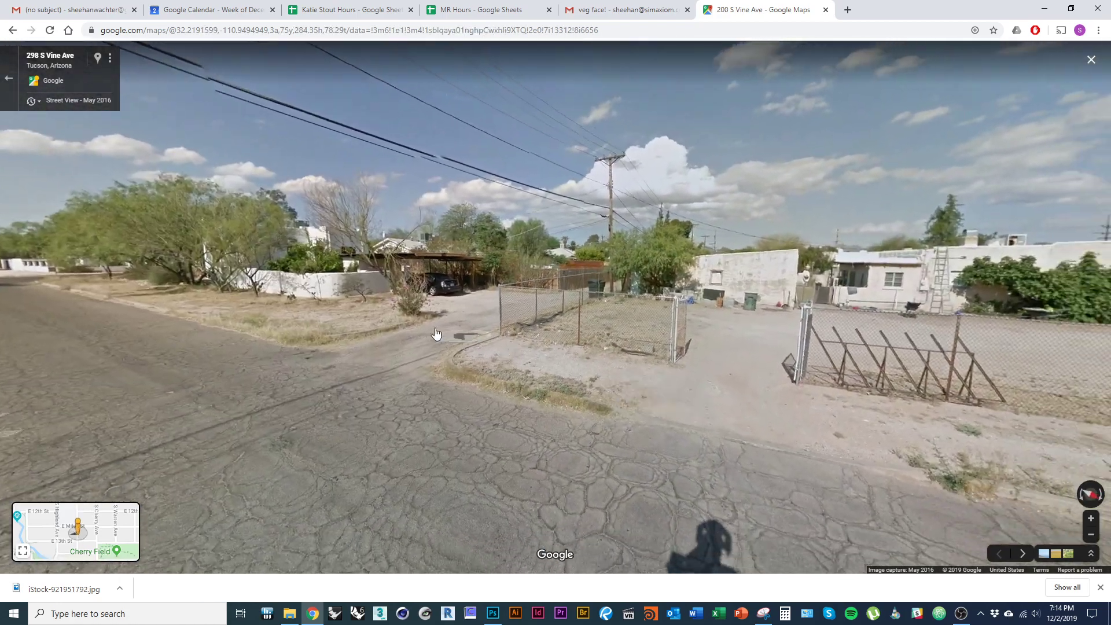
double_click(436, 334)
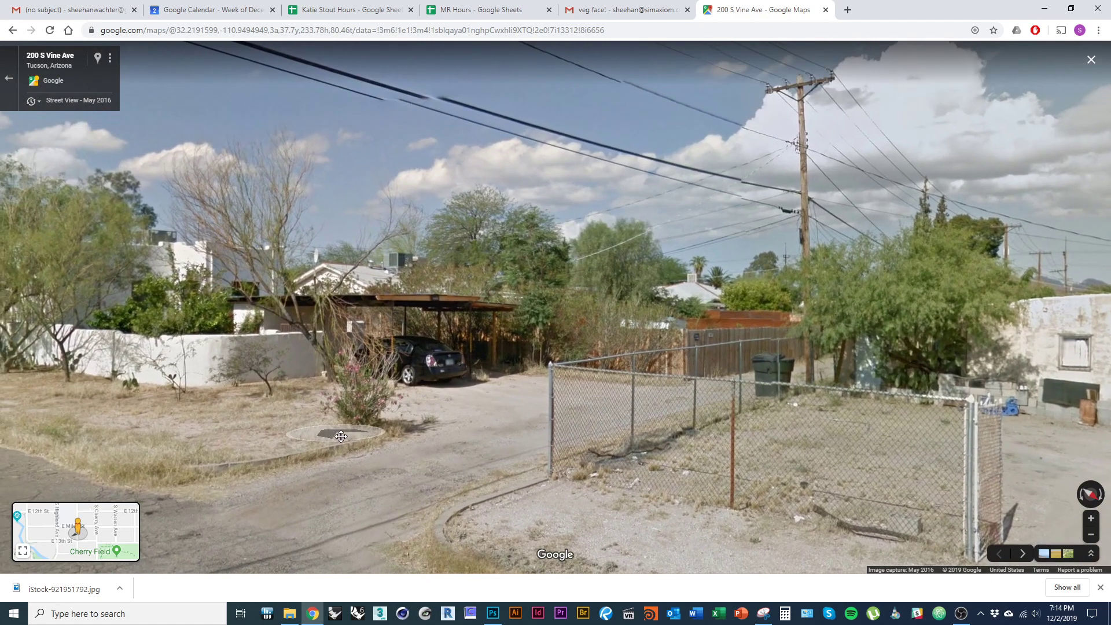
mouse_move(342, 437)
mouse_down()
mouse_move(241, 412)
mouse_move(376, 423)
mouse_move(353, 421)
mouse_up()
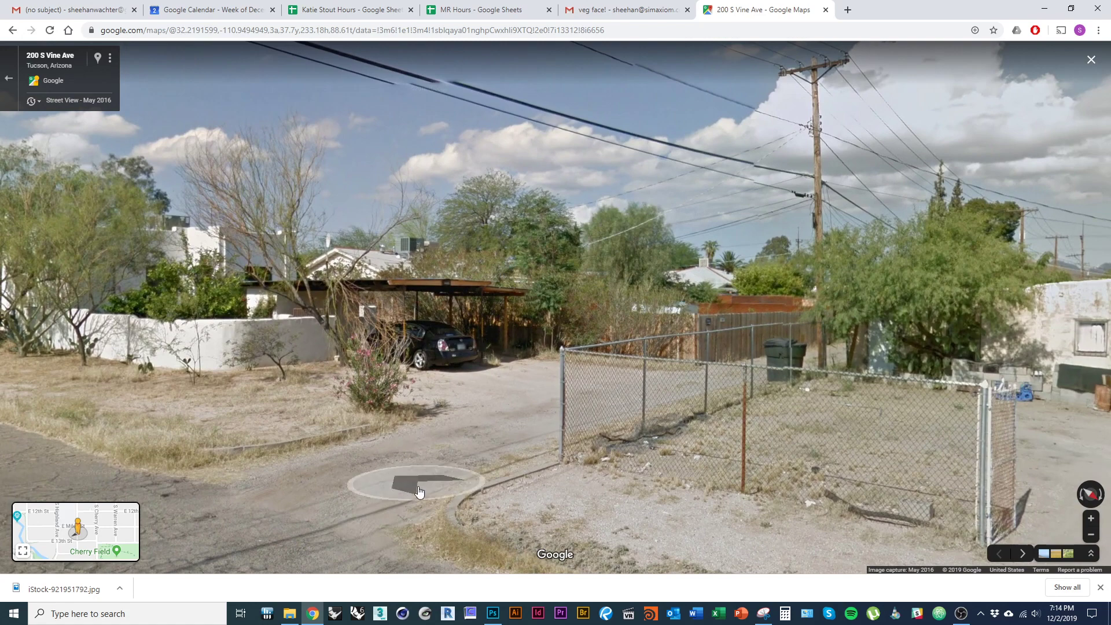
- Snip the carport and driveway view and save it as a new Site context PNG
key(alt+Tab)
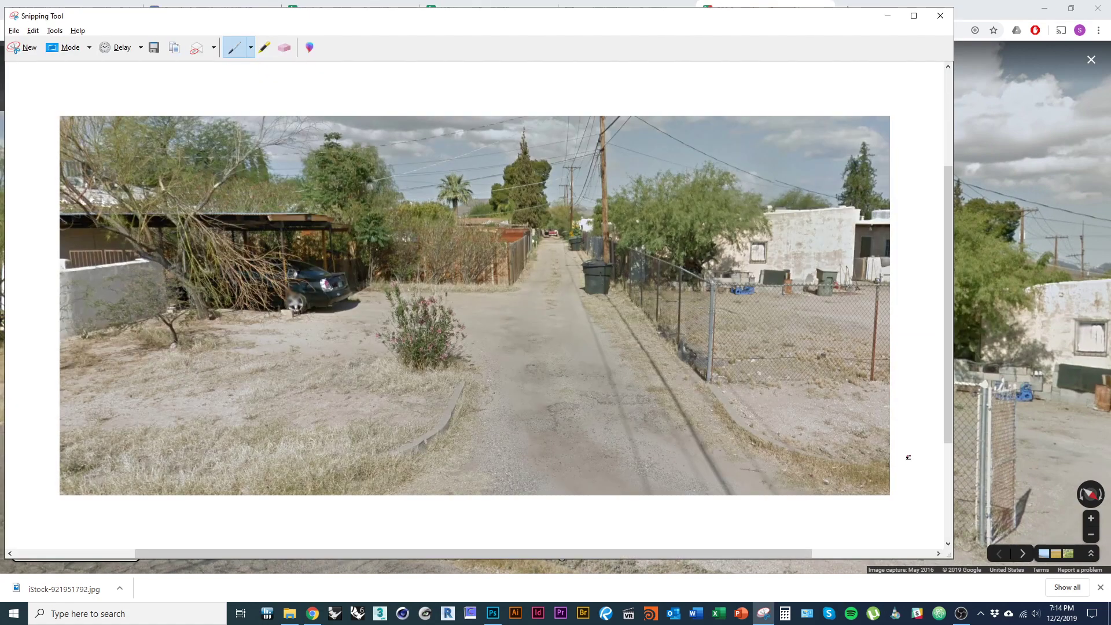
key(ctrl+n)
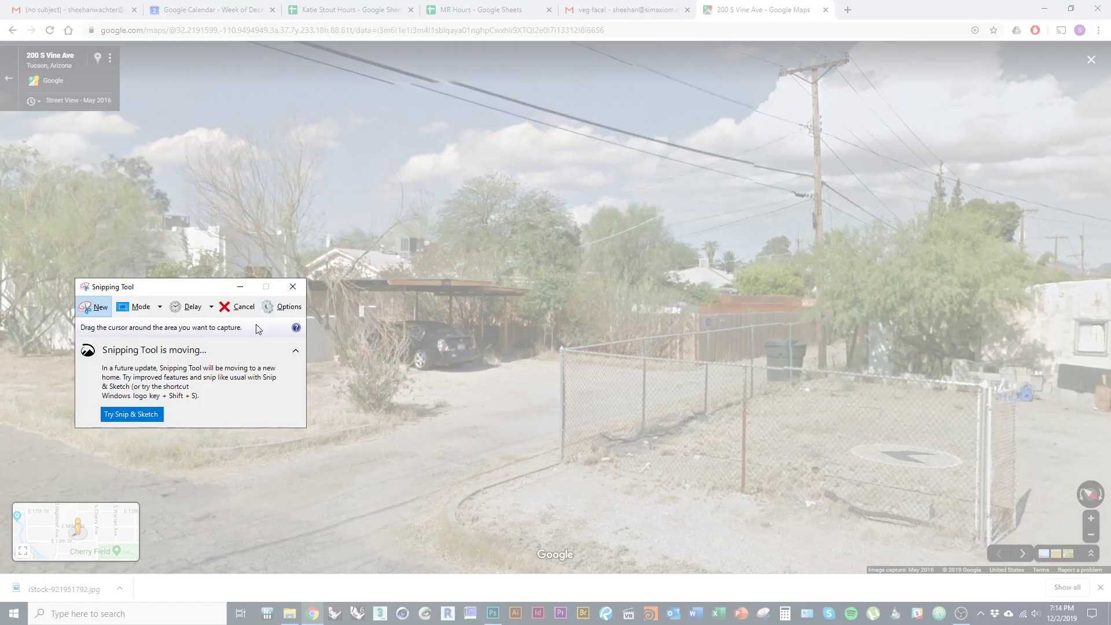
drag(47, 118, 934, 556)
drag(937, 560, 938, 561)
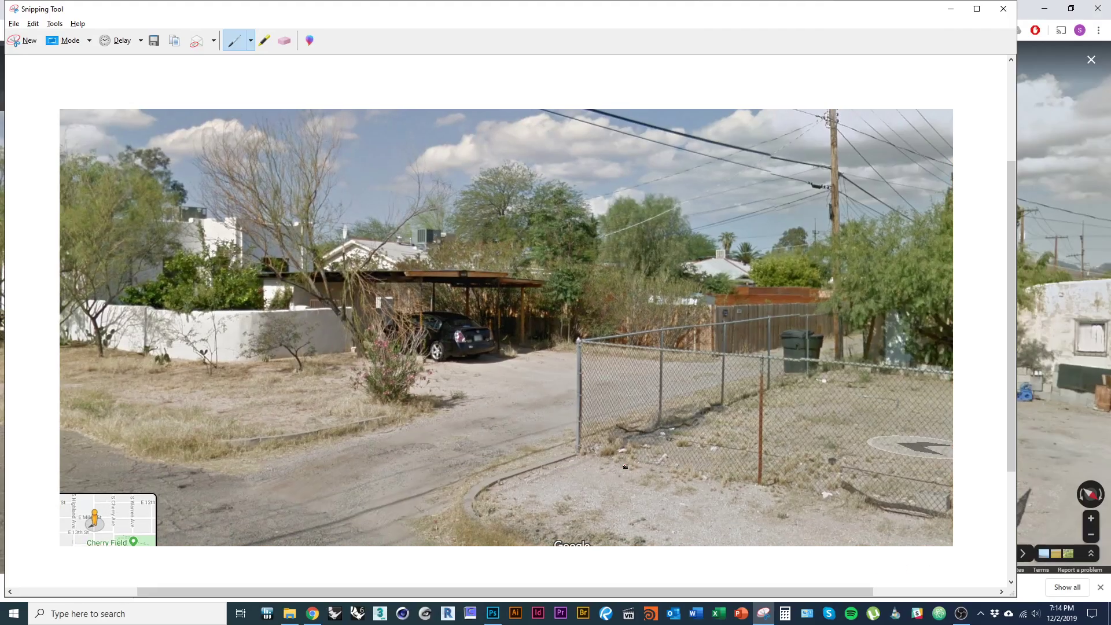
key(ctrl+s)
click(388, 151)
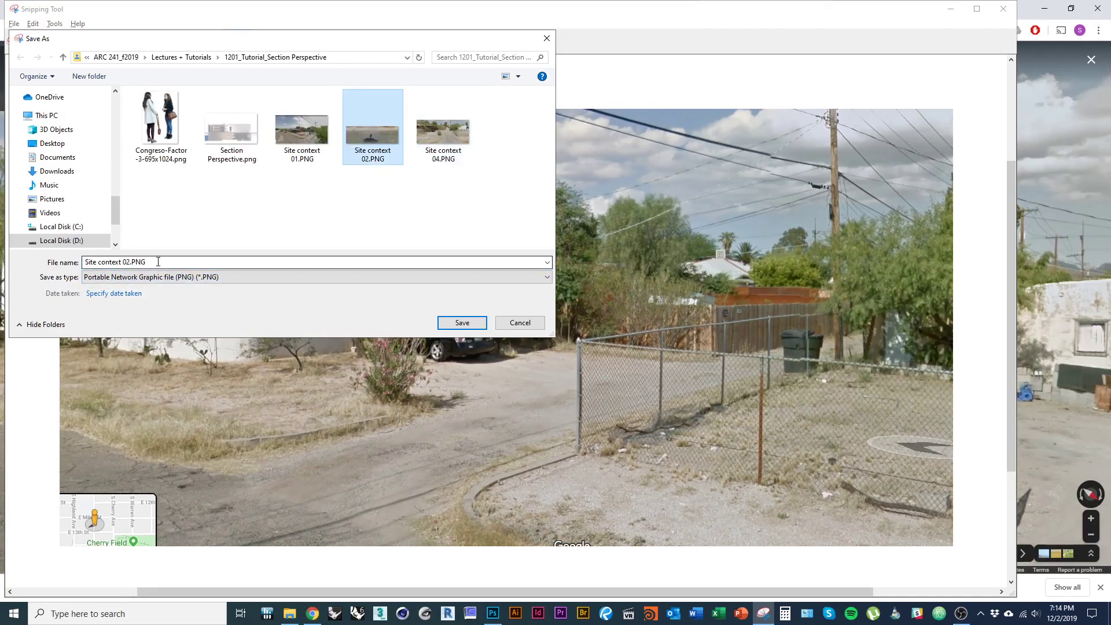
text(4)
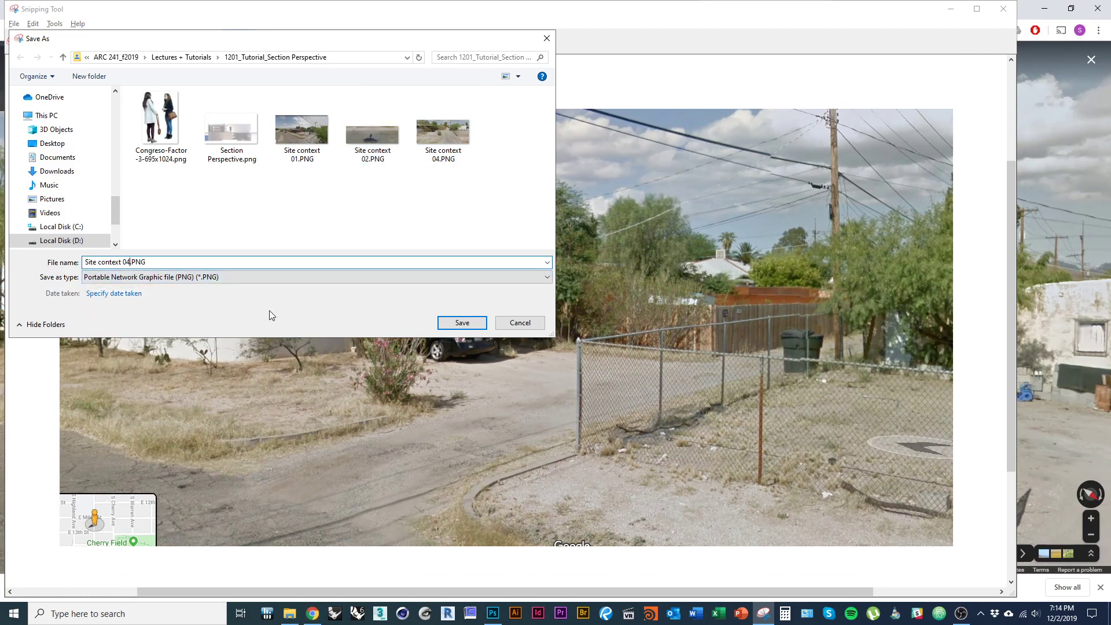
click(462, 323)
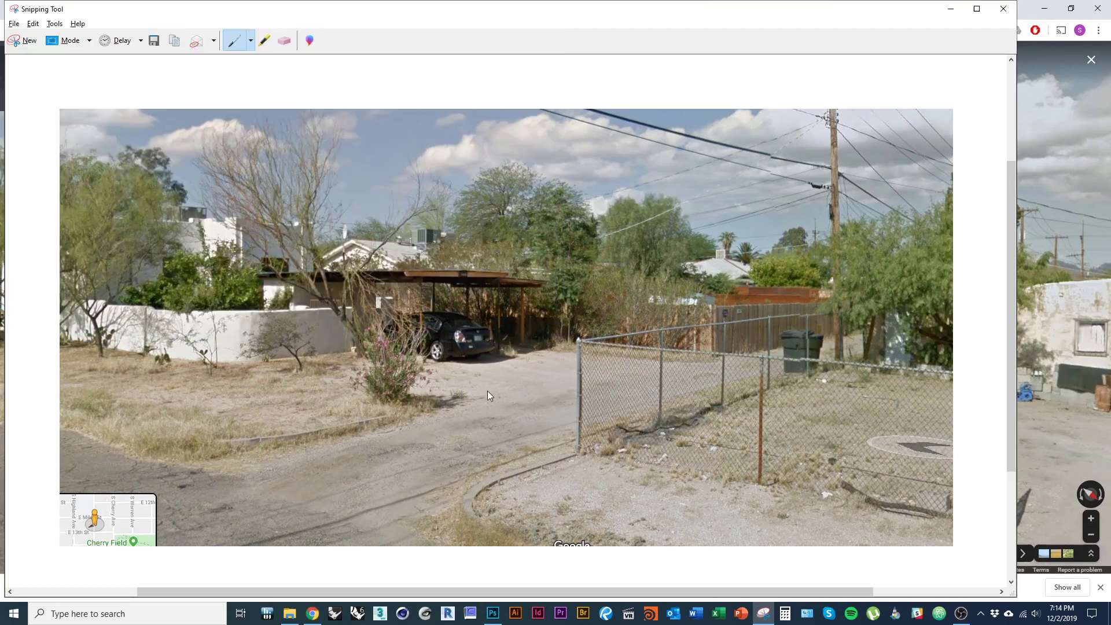
key(alt+Tab)
key(Tab)
- Place Site context 03.PNG and 04.PNG from the tutorial folder into Photoshop as layers
key(alt+Tab)
key(Tab)
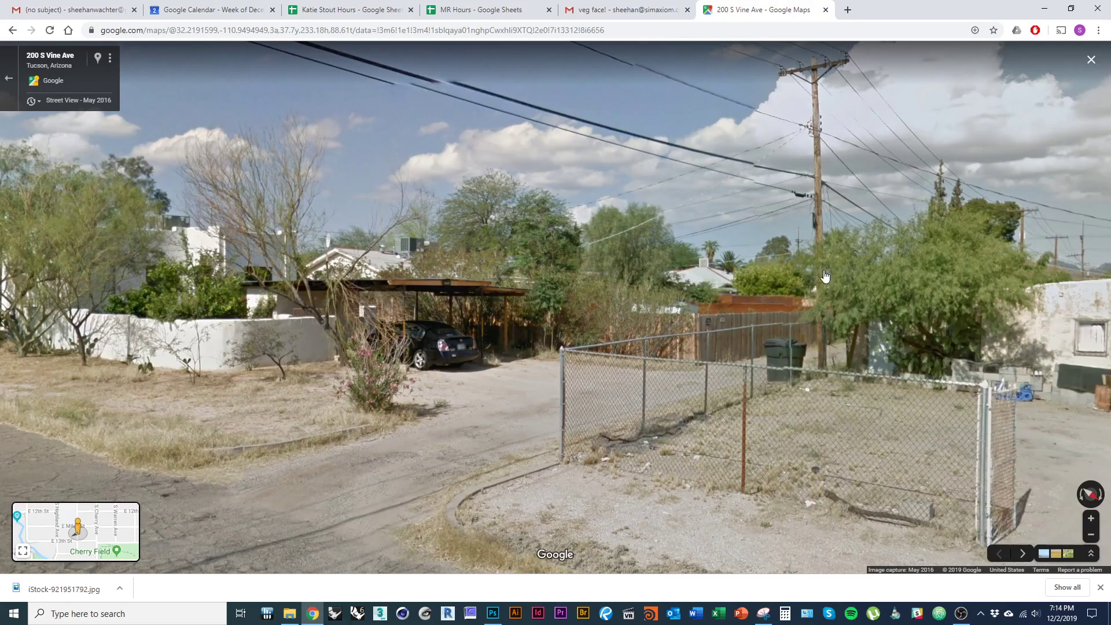
drag(824, 272, 795, 265)
key(alt+Tab)
key(Tab)
key(Tab)
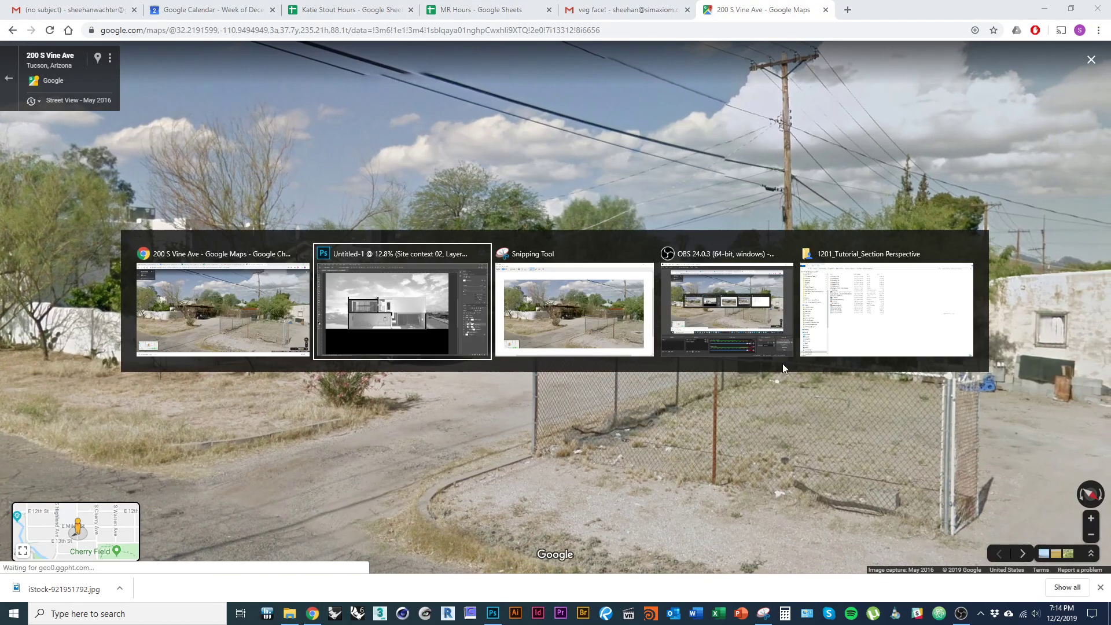
key(Tab)
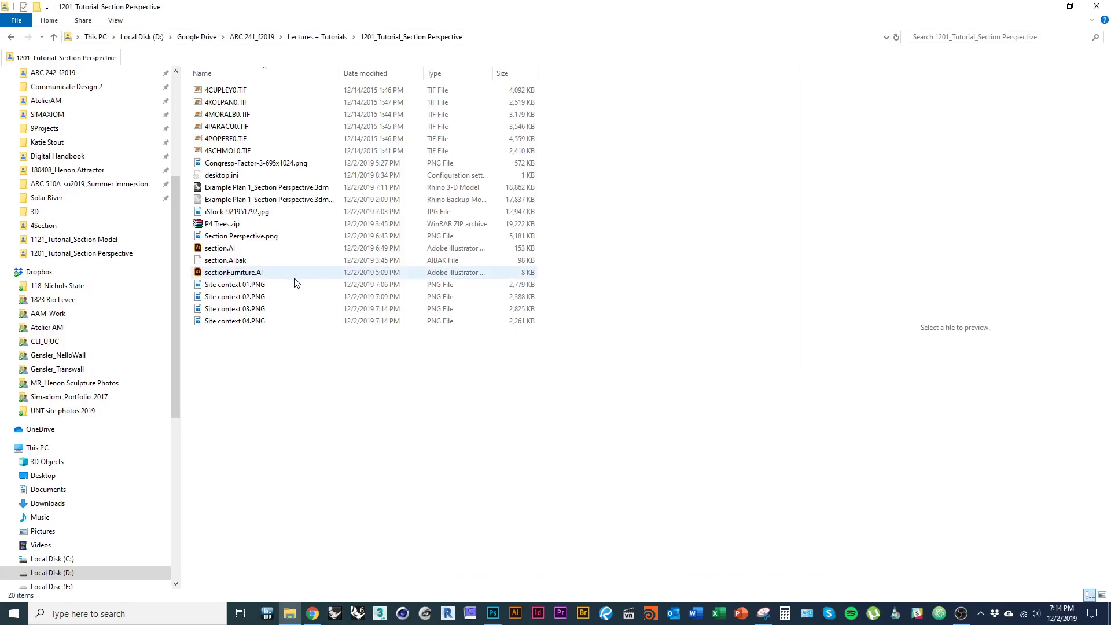
click(267, 308)
key(shift+Down)
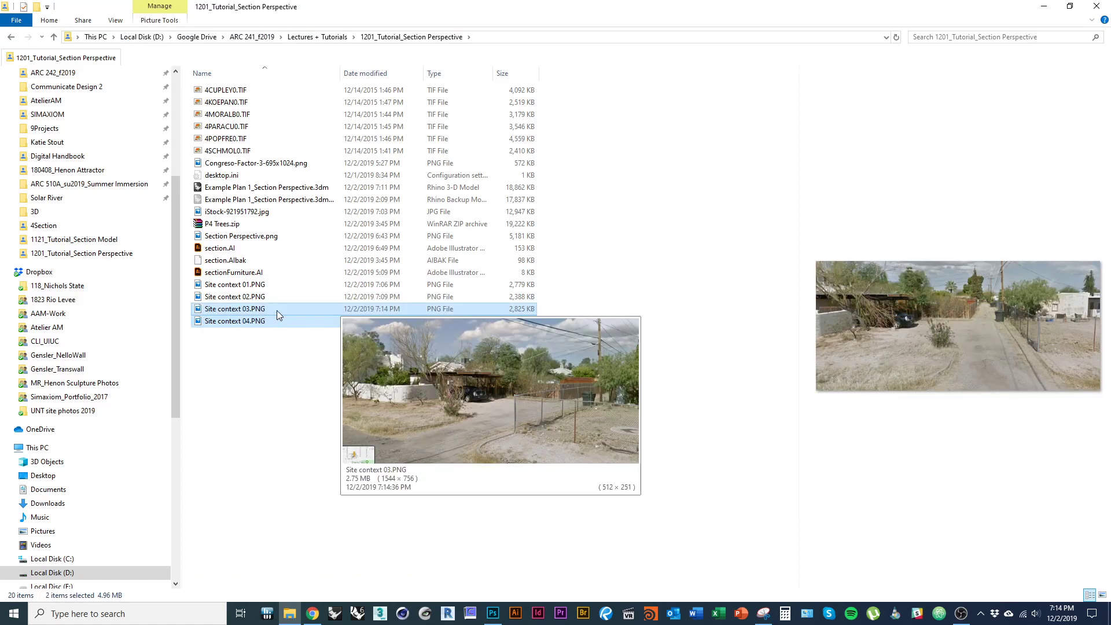
drag(277, 310, 259, 407)
key(Return)
key(Return)
- Move Site context 04 to the composite's left edge and enlarge it to 157%
drag(130, 337, 222, 349)
key(ctrl)
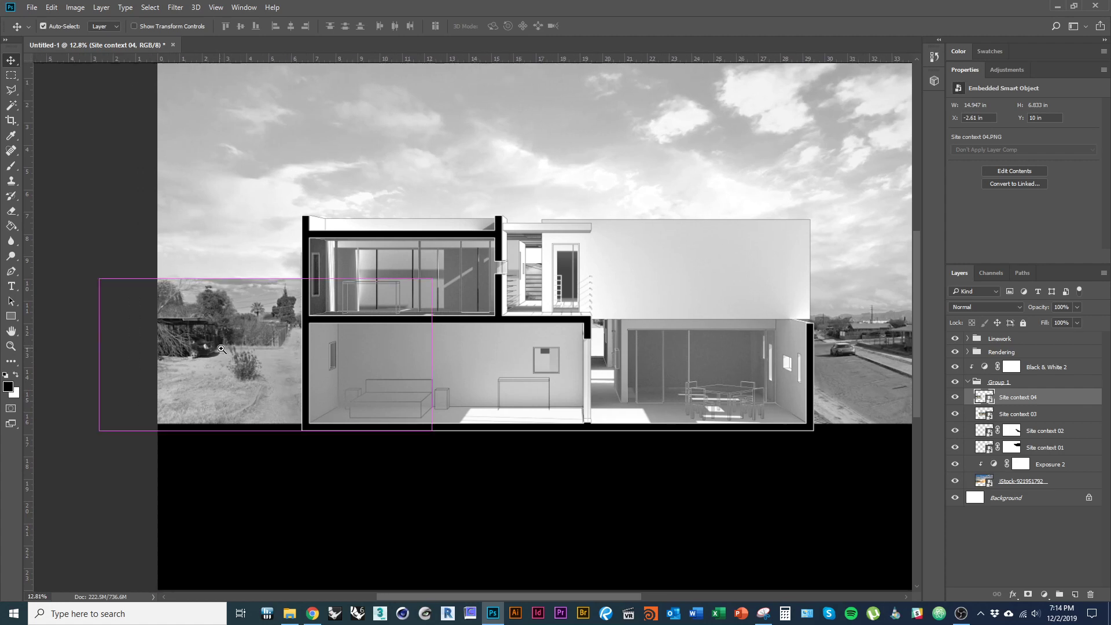
key(t)
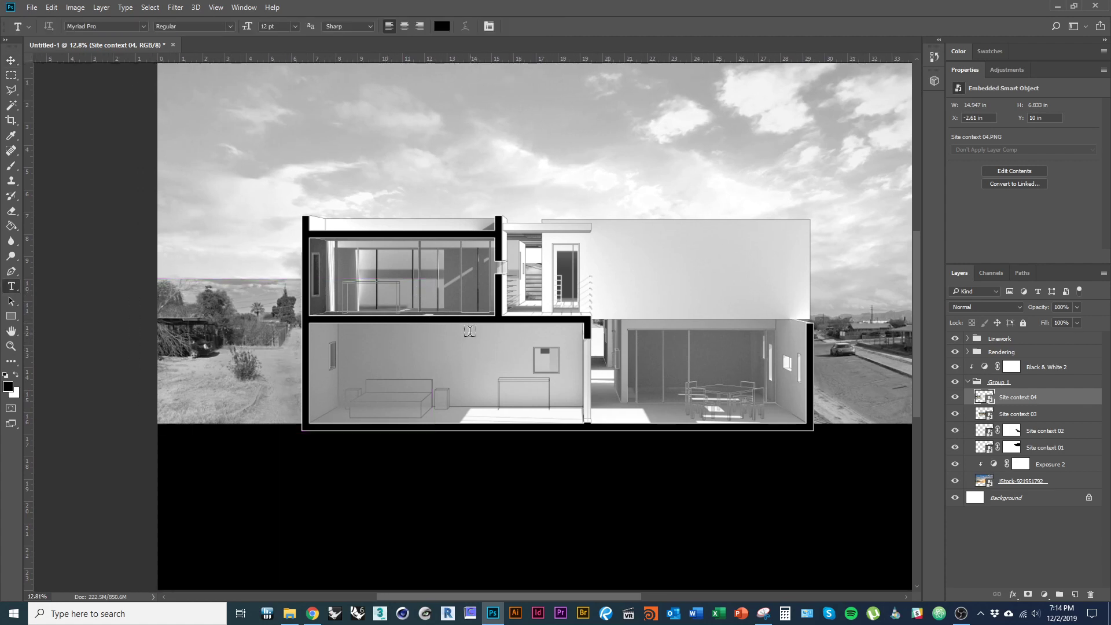
key(ctrl+t)
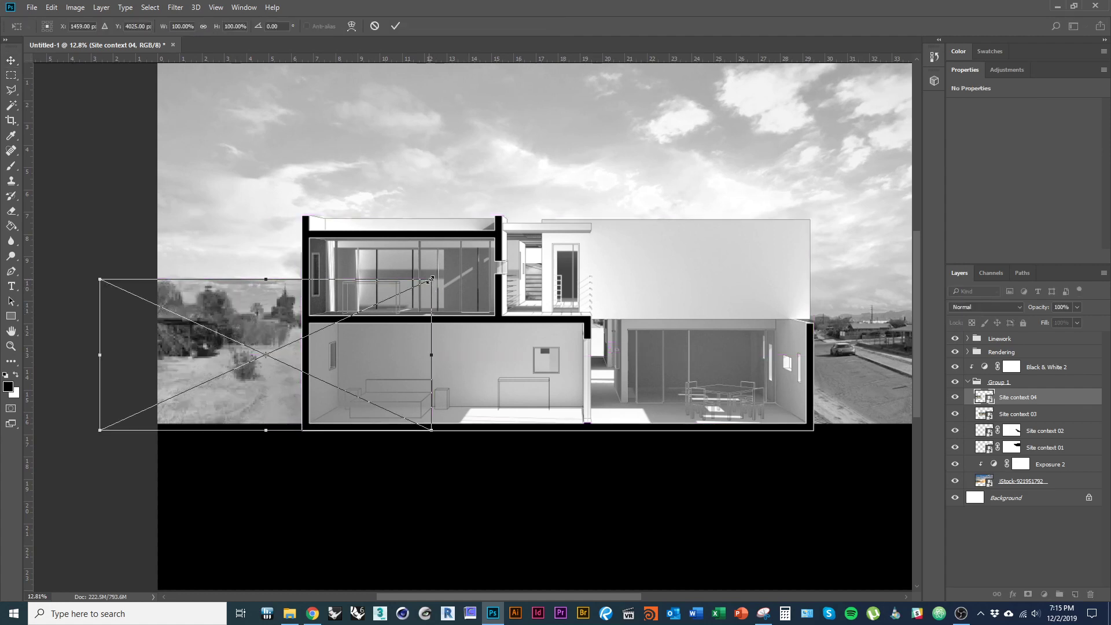
drag(431, 280, 525, 236)
drag(202, 398, 217, 389)
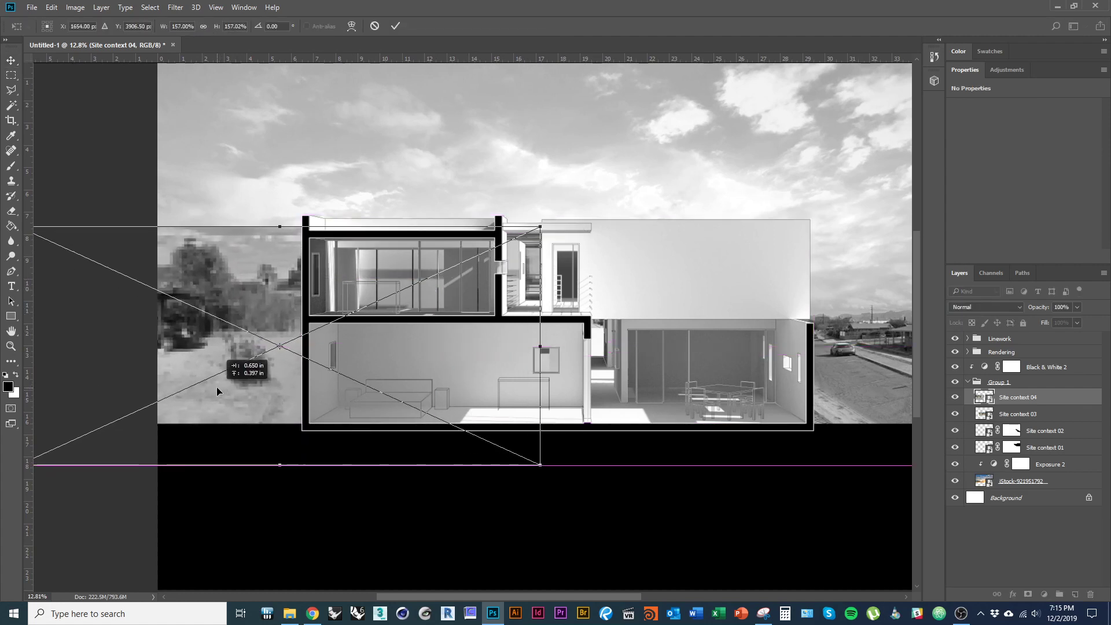
key(Return)
- Stack Site context 03 above Site context 04 and scale it to about 144% on the left
click(1005, 415)
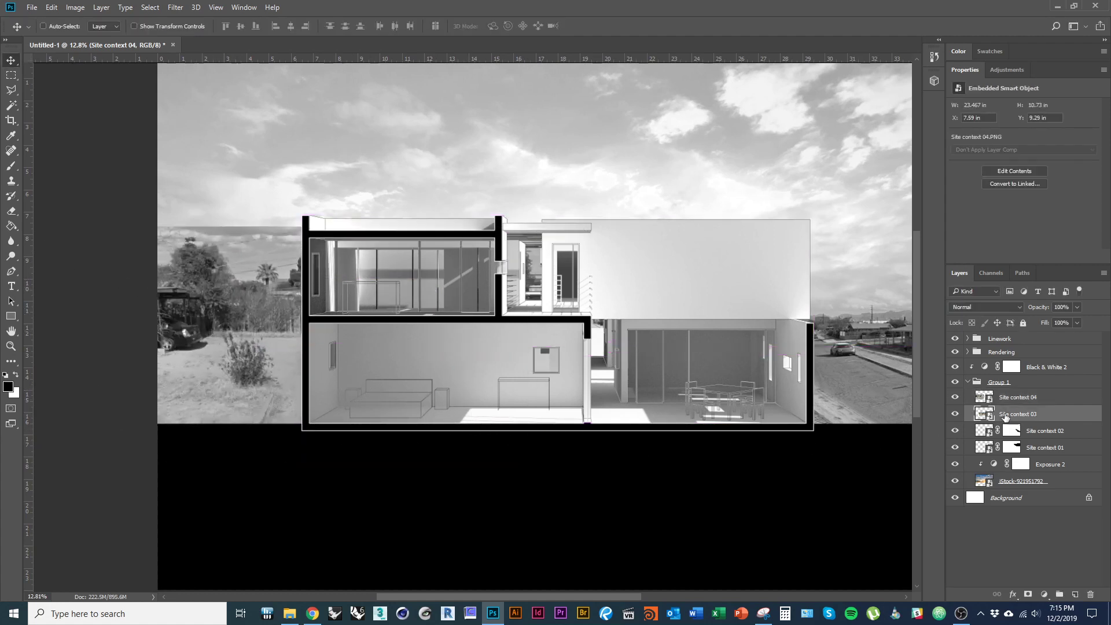
drag(1070, 416, 1020, 391)
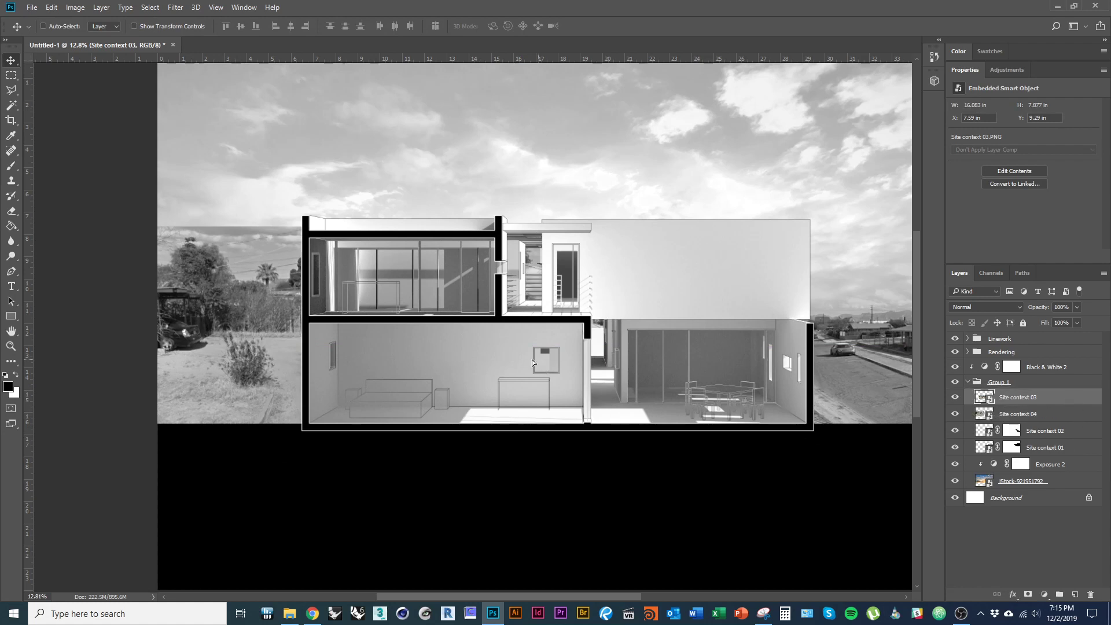
drag(408, 350, 299, 380)
key(ctrl+t)
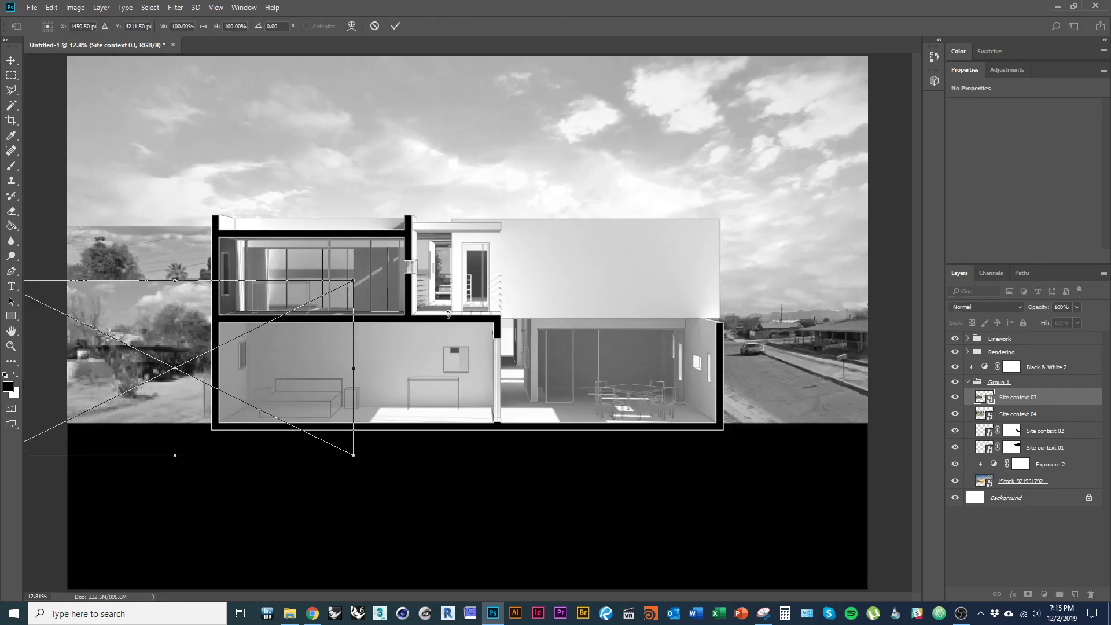
drag(354, 281, 443, 249)
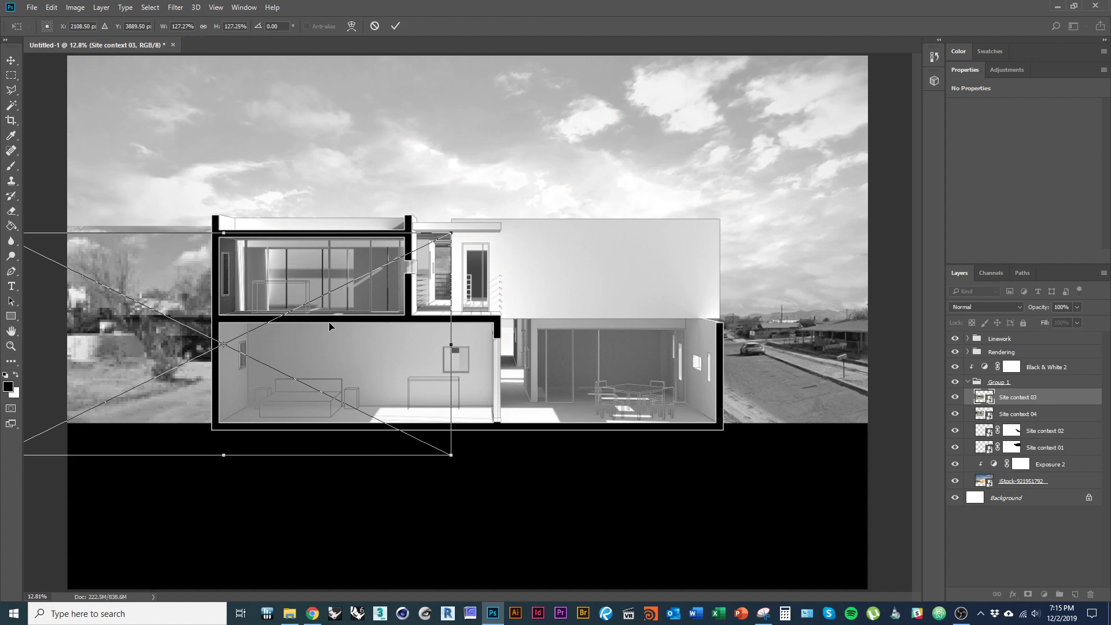
key(ctrl+r)
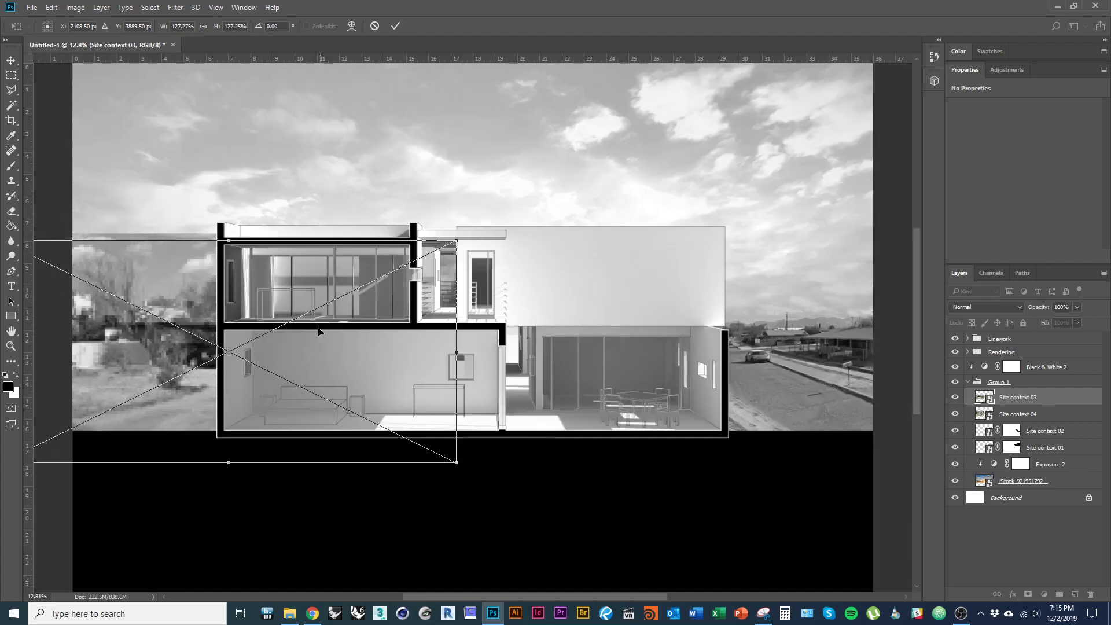
drag(232, 351, 188, 345)
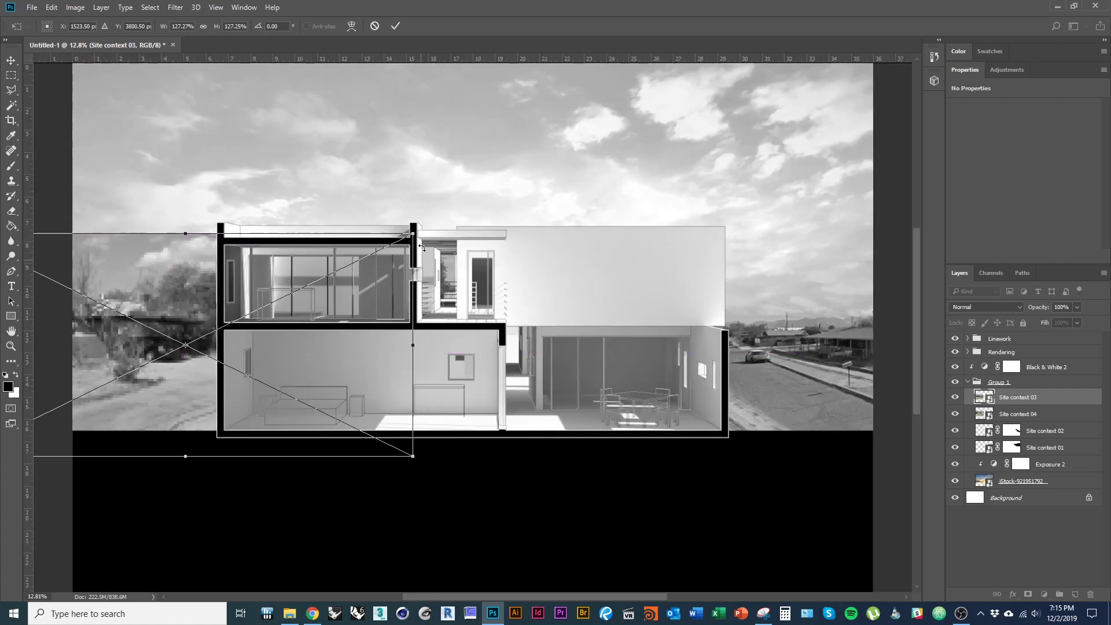
drag(417, 234, 477, 204)
drag(281, 345, 287, 362)
key(Return)
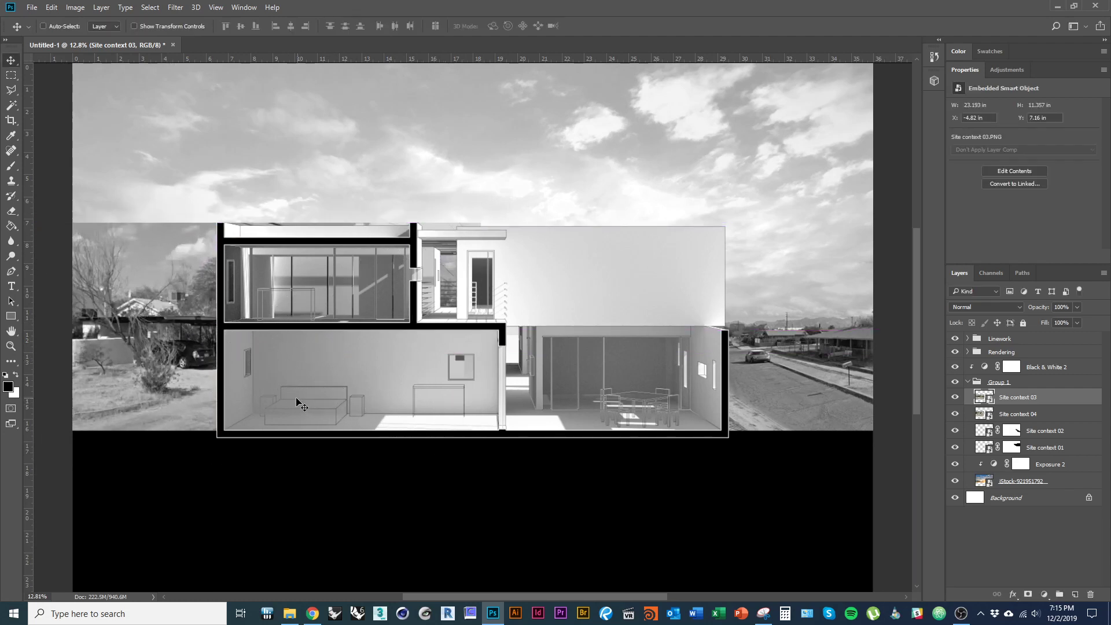
- Enlarge Site context 03 further to about 183% and shift it into final position
key(ctrl+t)
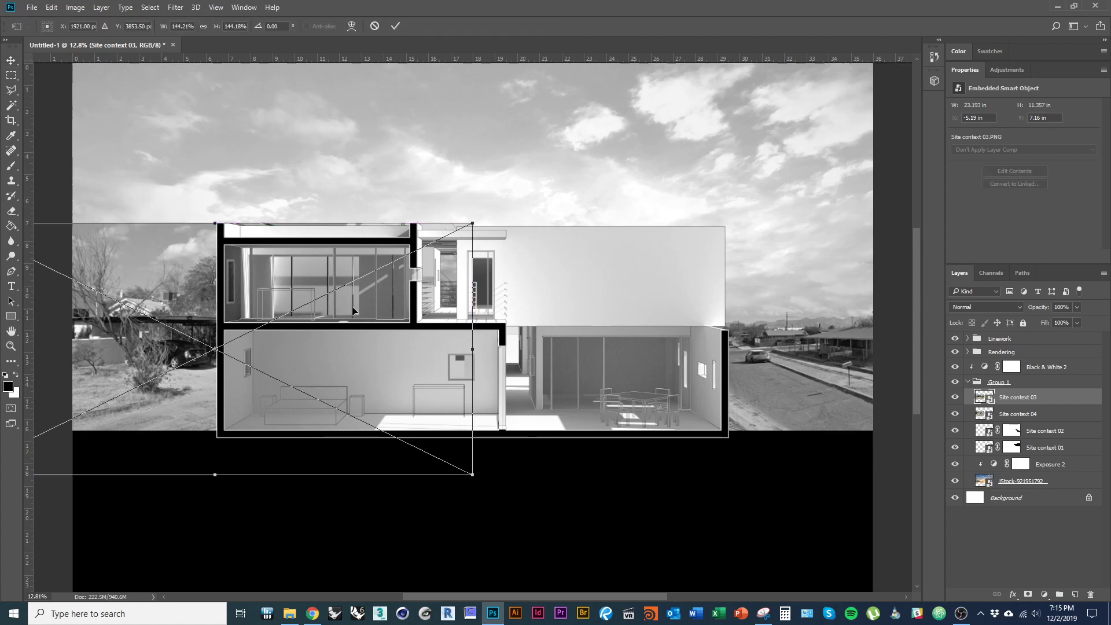
drag(472, 222, 548, 188)
drag(365, 333, 339, 335)
key(Return)
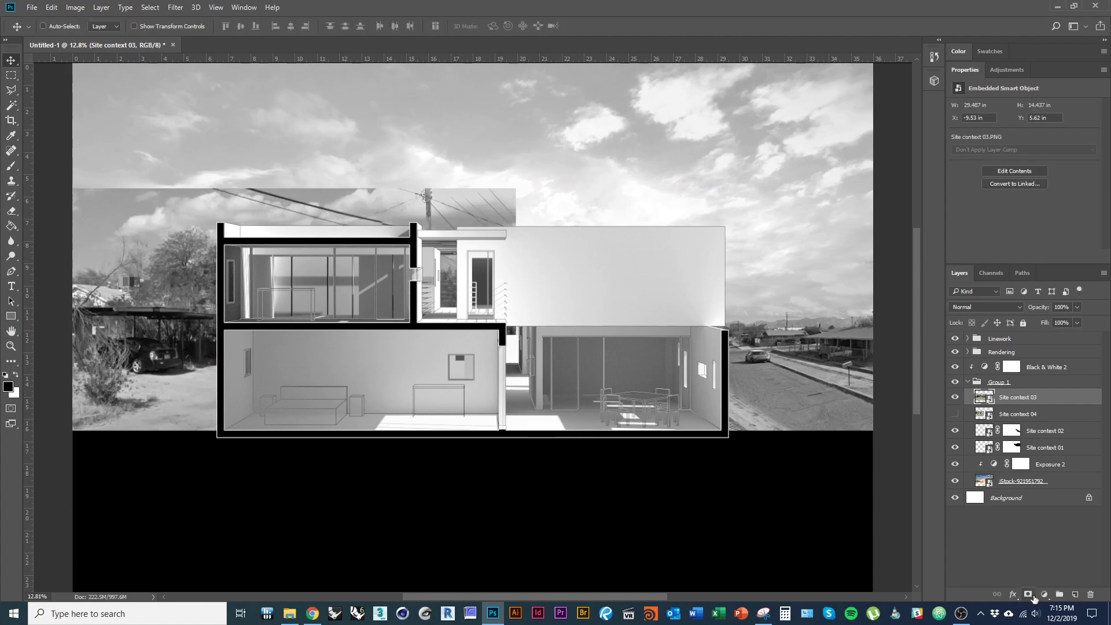
- Mask Site context 03 and paint out the sky strip, wires and pole with a 1490 px brush
click(1033, 598)
key(b)
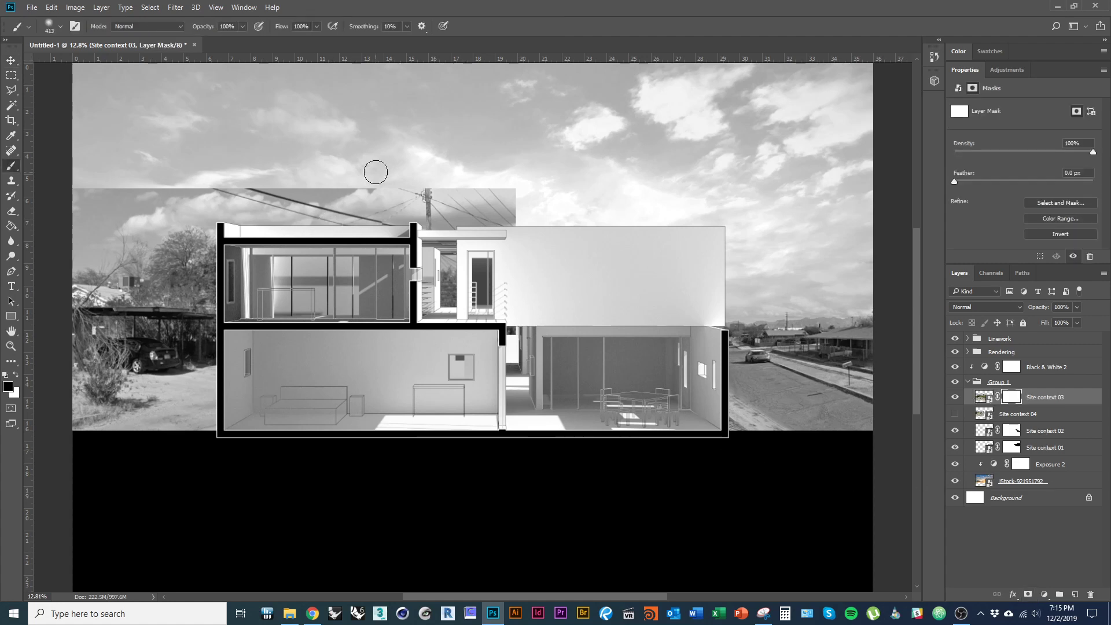
mouse_move(380, 173)
mouse_down()
mouse_move(453, 211)
mouse_move(447, 240)
mouse_up()
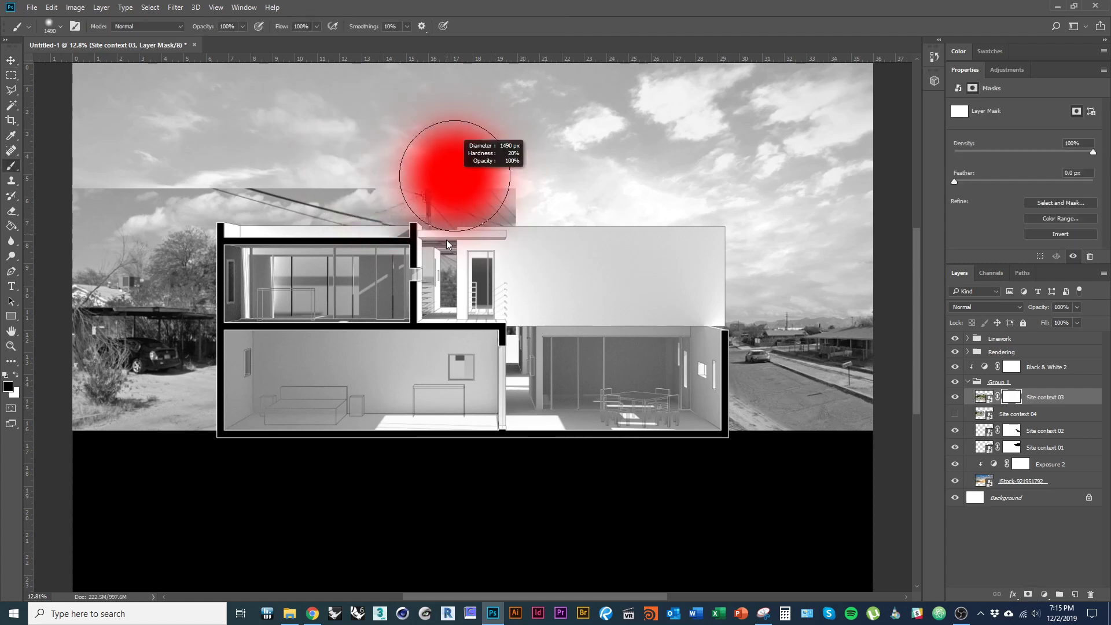
drag(354, 173, 86, 186)
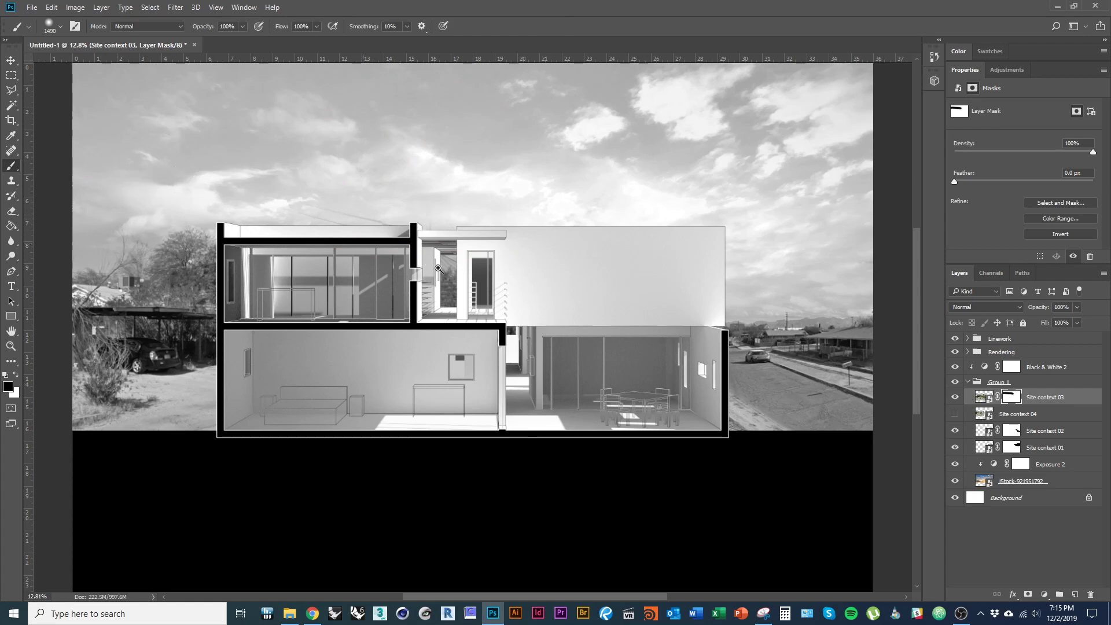
- Erase the remaining wires above the roof with a smaller brush, restoring the branches
drag(351, 219, 359, 218)
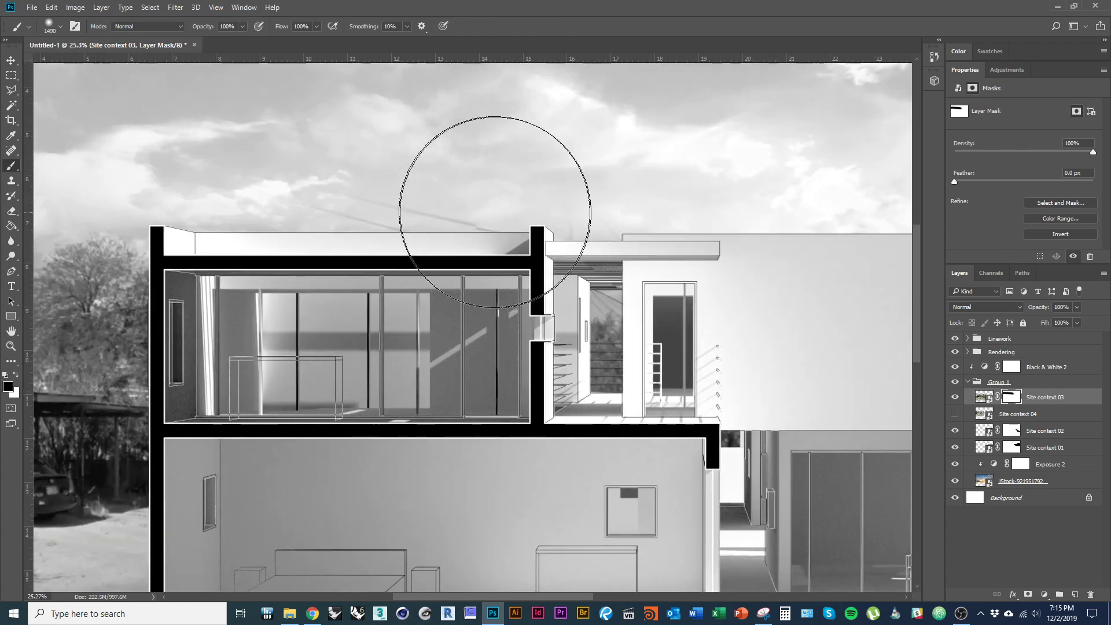
mouse_move(471, 188)
mouse_down()
mouse_move(364, 189)
mouse_move(447, 214)
mouse_up()
mouse_move(477, 219)
mouse_down()
mouse_move(281, 211)
mouse_move(584, 242)
mouse_move(570, 237)
mouse_move(814, 231)
mouse_up()
drag(229, 230, 608, 232)
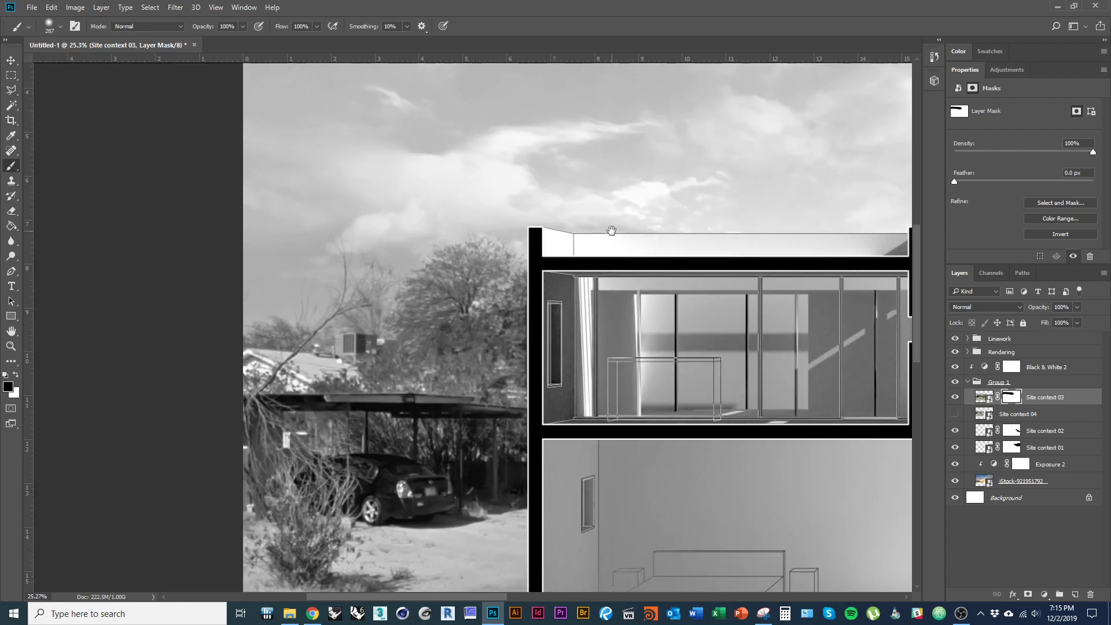
mouse_move(523, 230)
mouse_down()
mouse_move(550, 230)
mouse_move(458, 201)
mouse_move(377, 237)
mouse_move(259, 248)
mouse_move(297, 209)
mouse_move(435, 181)
mouse_move(279, 232)
mouse_move(264, 288)
mouse_move(323, 253)
mouse_move(334, 286)
mouse_move(380, 242)
mouse_move(330, 289)
mouse_move(390, 247)
mouse_move(343, 299)
mouse_move(360, 266)
mouse_up()
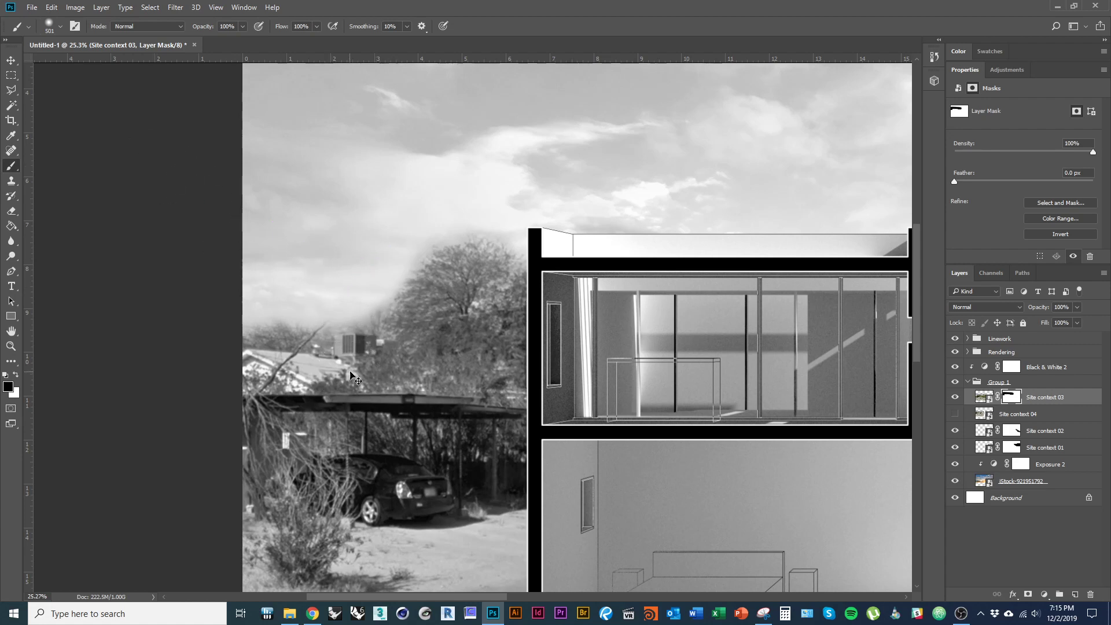
key(ctrl+z)
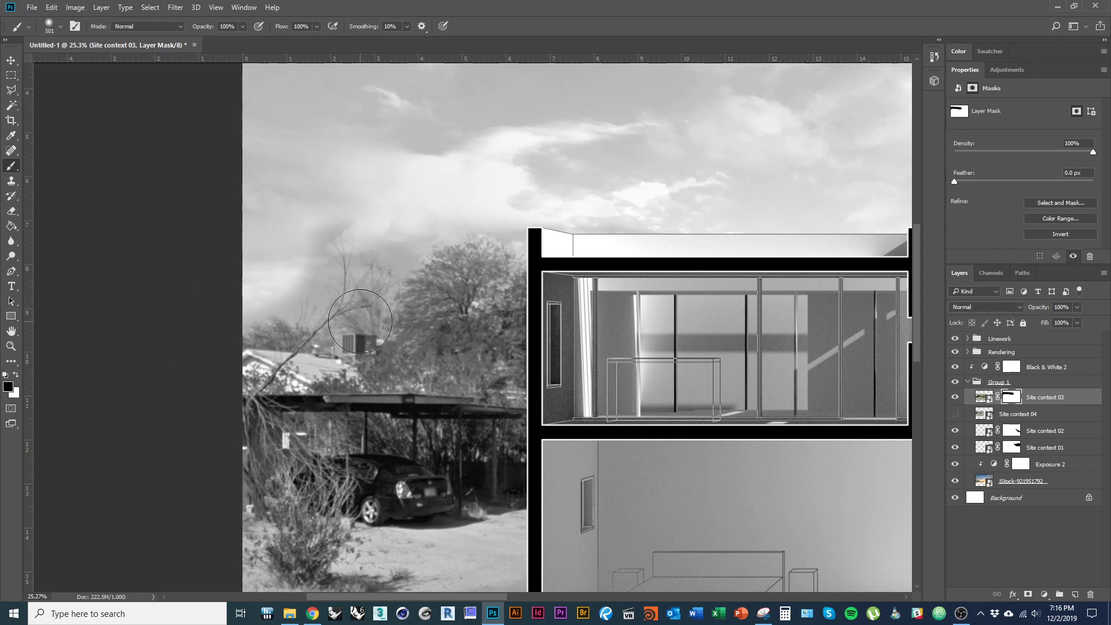
drag(346, 308, 342, 309)
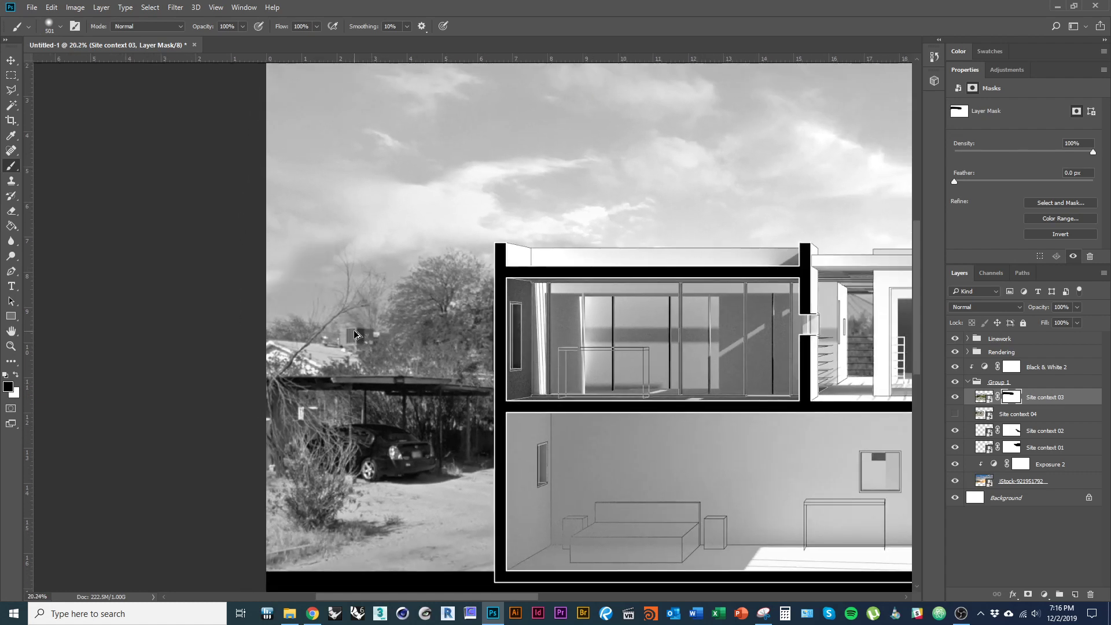
drag(299, 337, 96, 277)
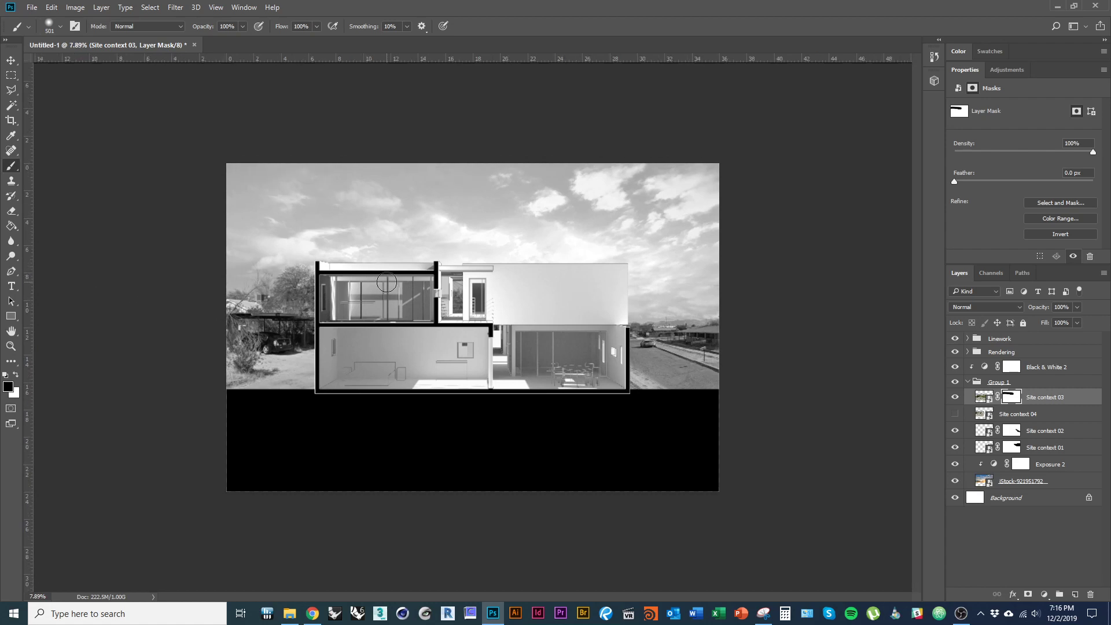
- Scale the Site context 02 and 01 street photos together to 146% and move them up and right
key(v)
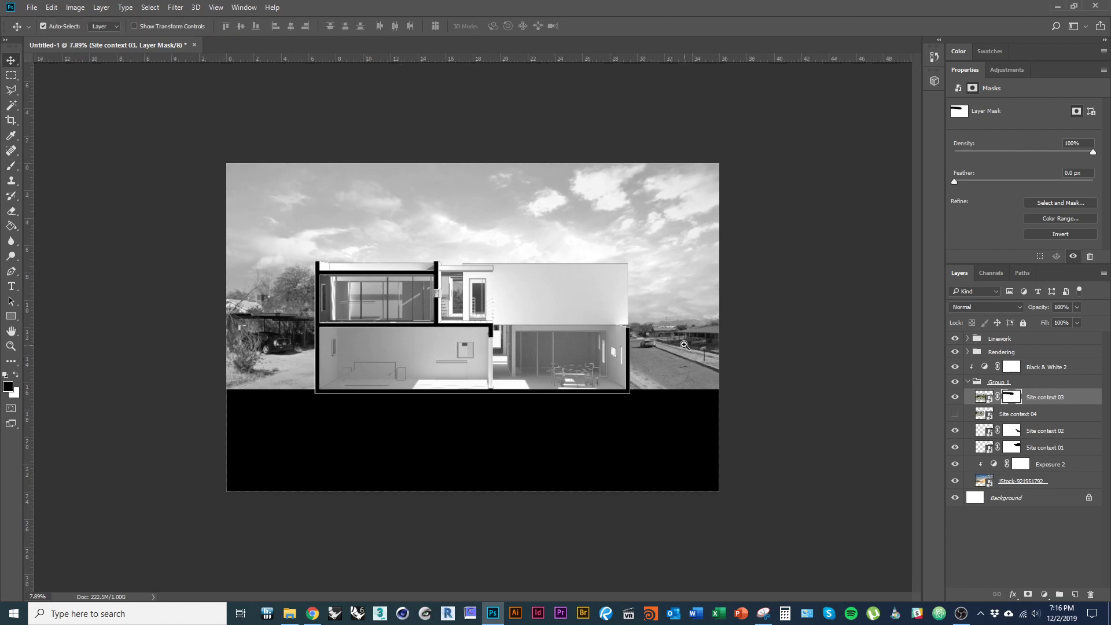
drag(745, 342, 756, 343)
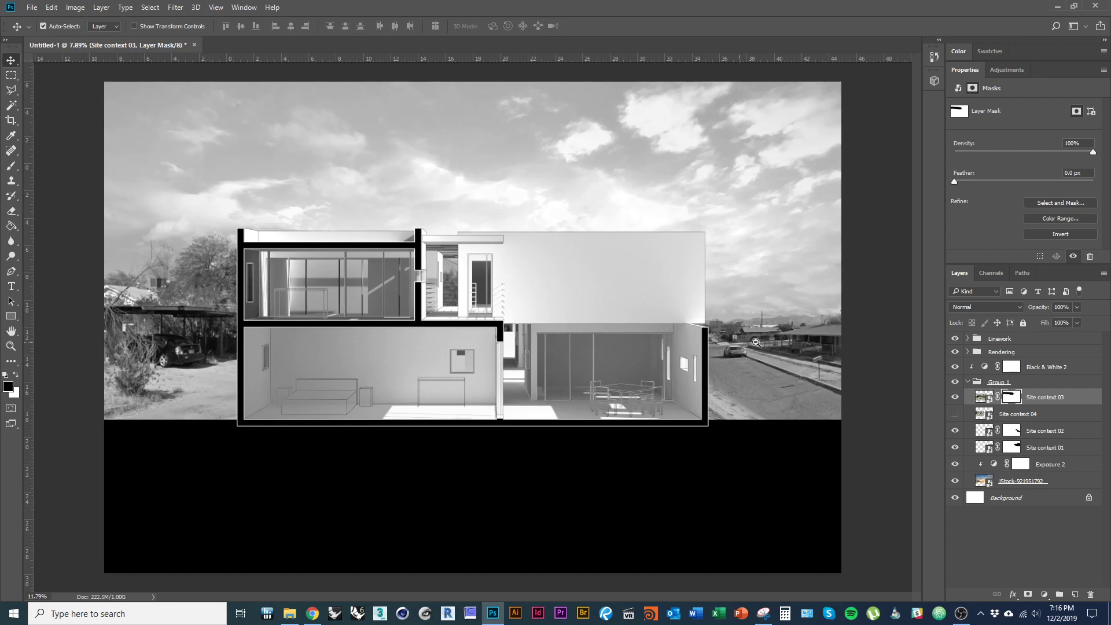
click(1047, 431)
shift+click(1048, 449)
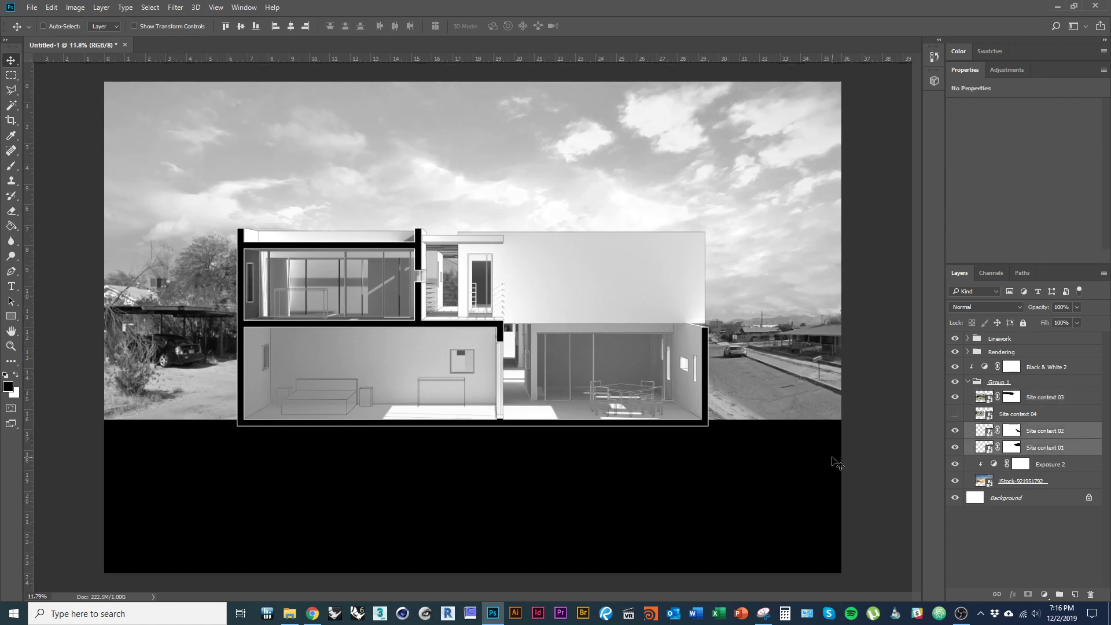
key(ctrl+t)
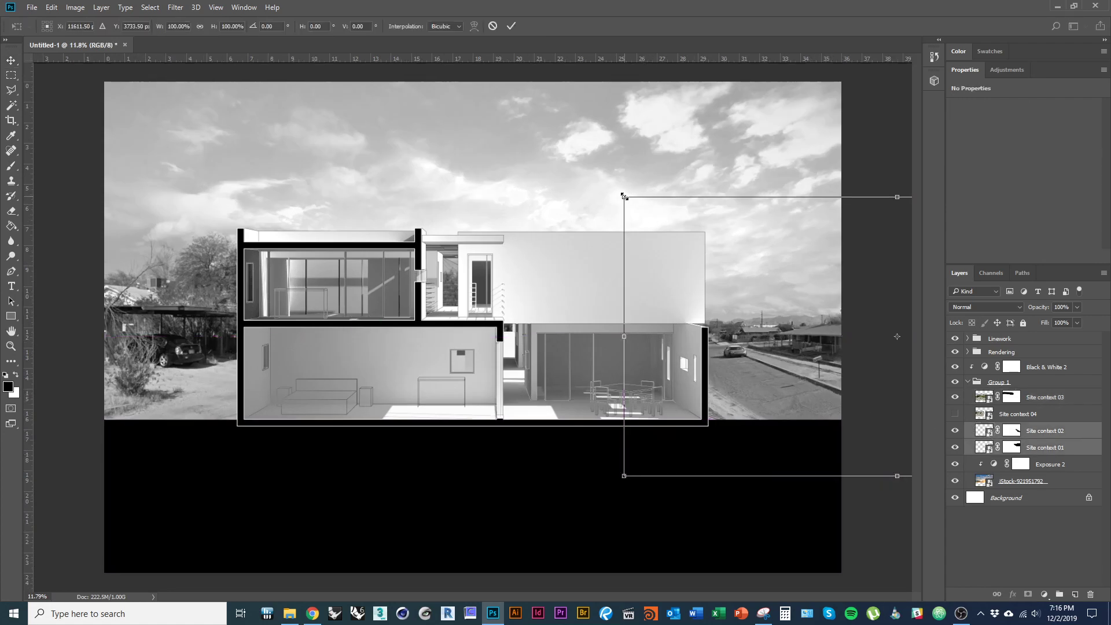
drag(624, 197, 496, 136)
drag(780, 387, 870, 367)
key(Return)
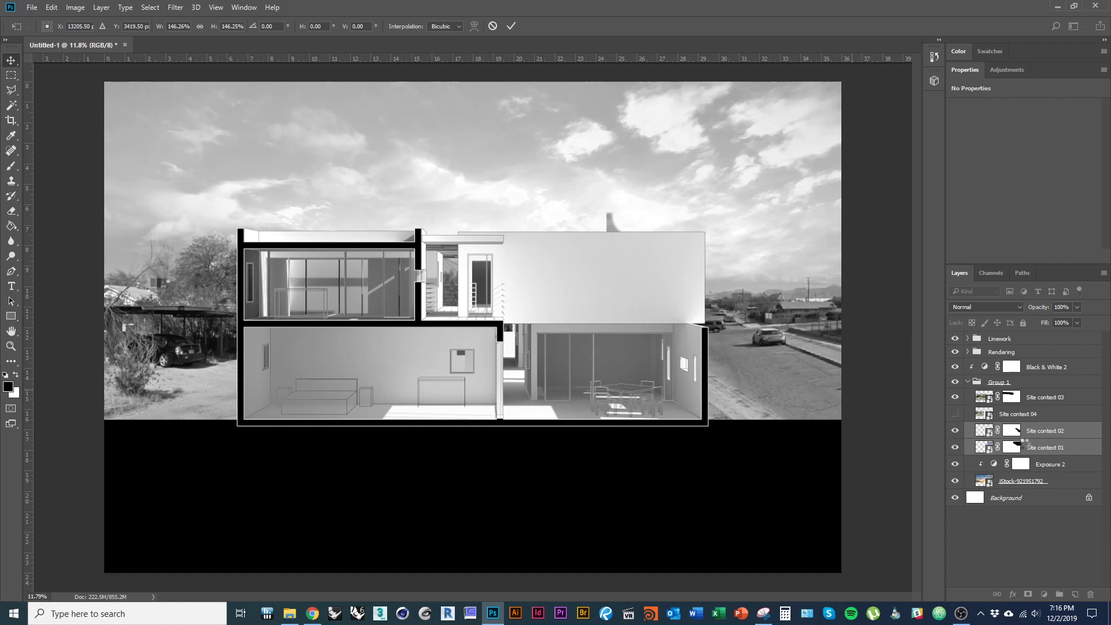
- Stretch Site context 01 to about 122% width and shift it slightly right
click(1052, 444)
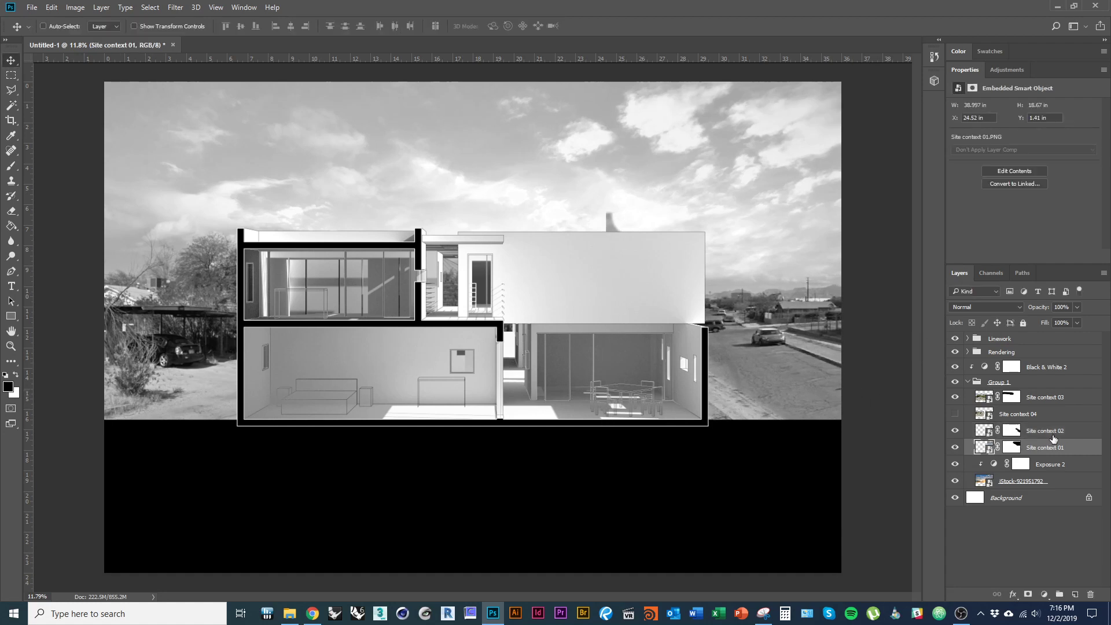
click(957, 448)
click(956, 448)
key(ctrl+t)
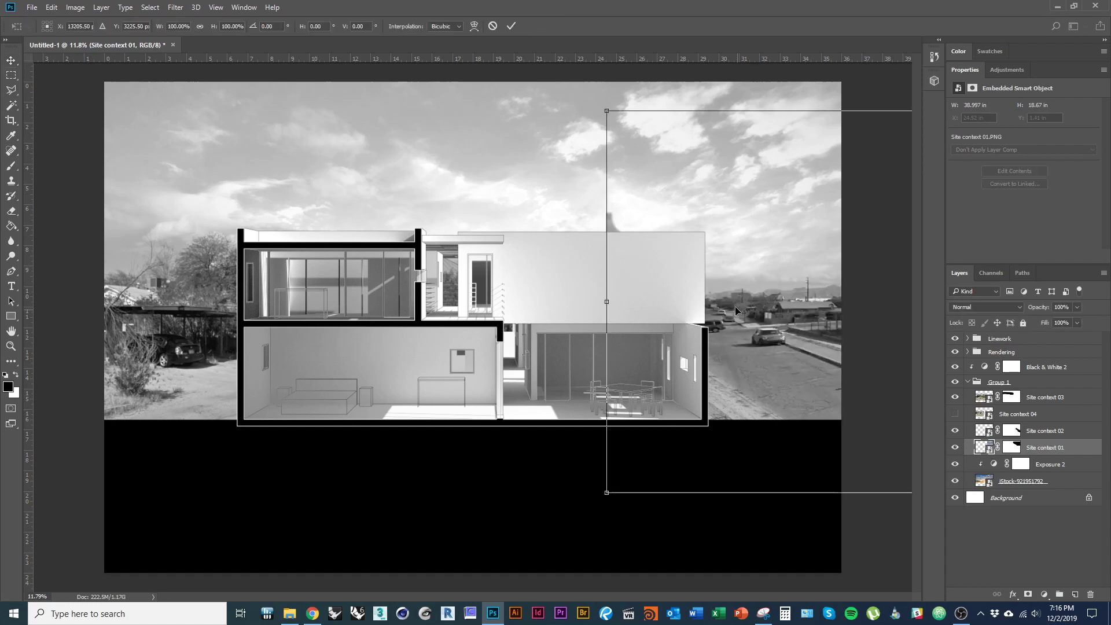
drag(607, 301, 481, 307)
drag(746, 347, 833, 354)
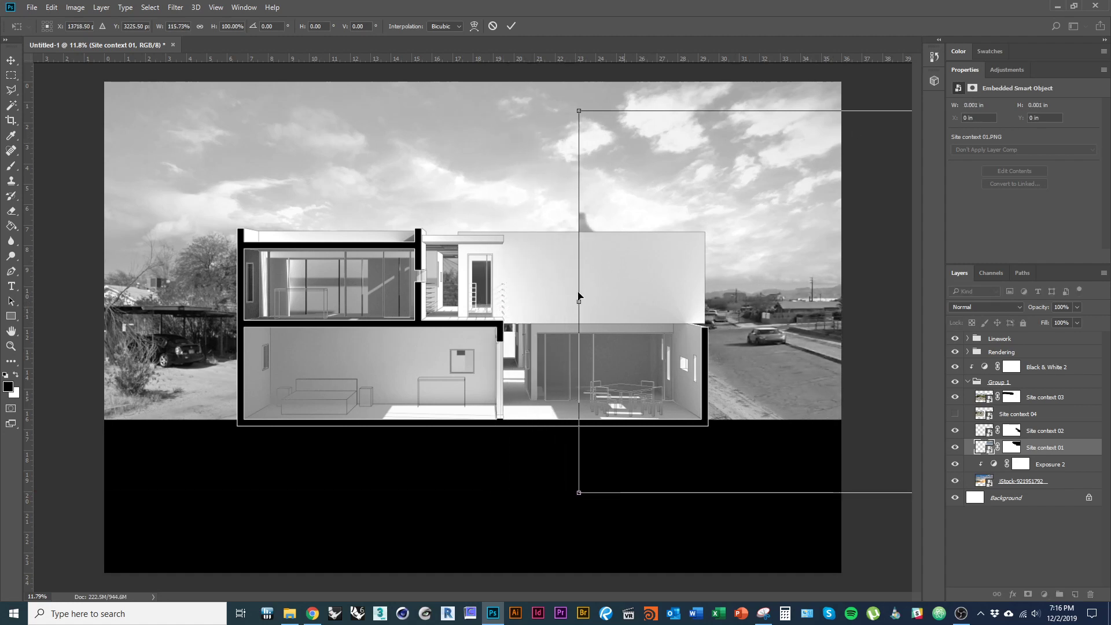
drag(523, 266, 475, 264)
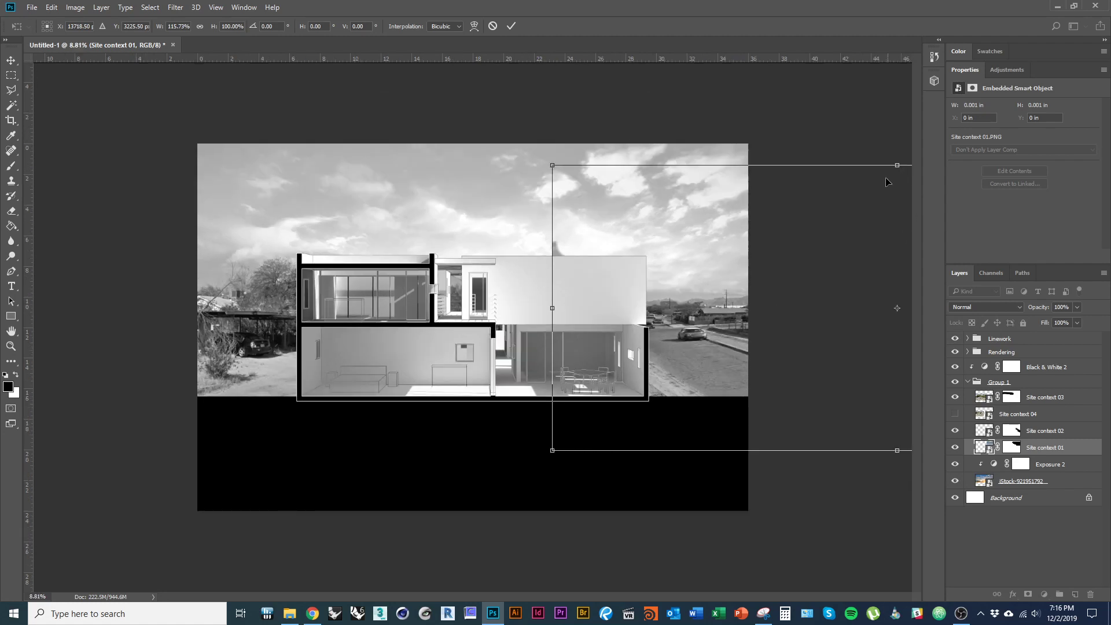
drag(555, 308, 519, 308)
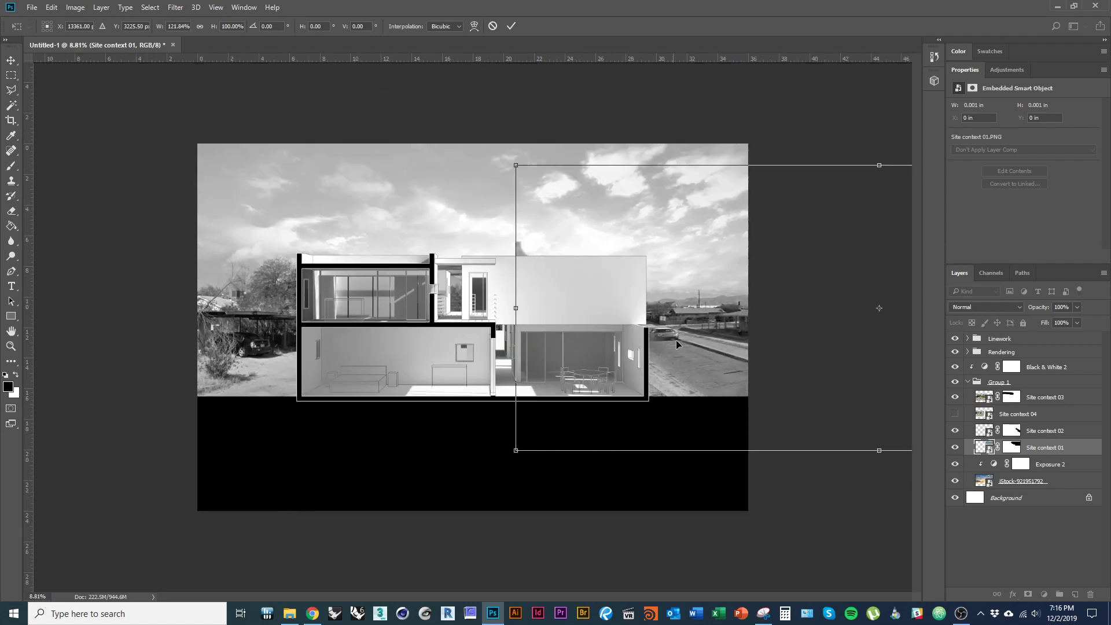
drag(776, 358, 810, 371)
key(Return)
- Fit the composition in the window and collapse Group 1
key(ctrl+0)
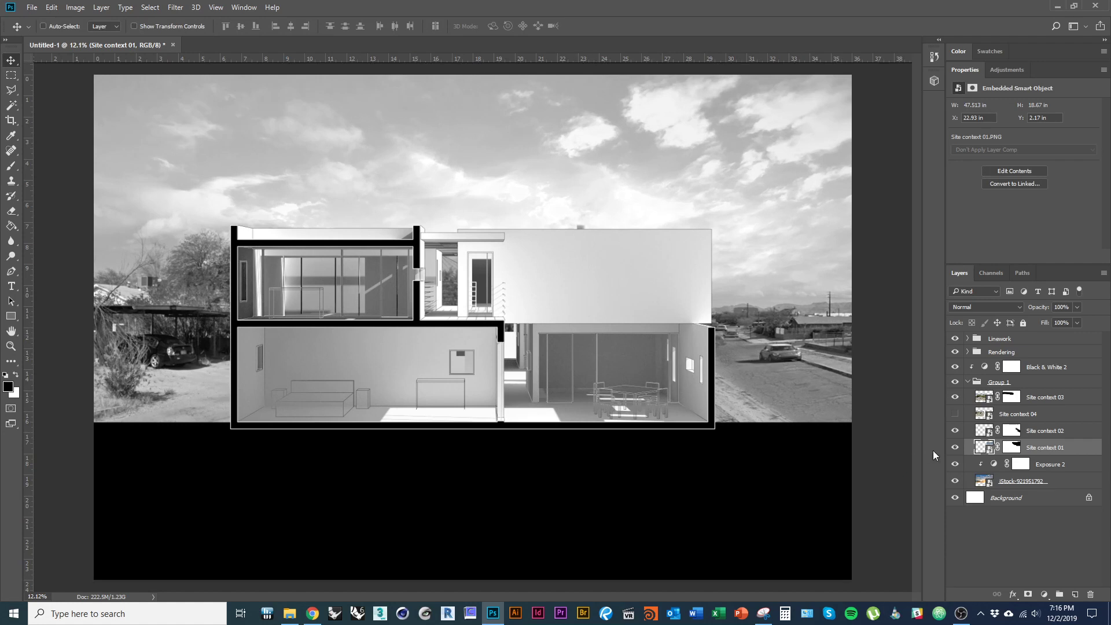
click(967, 383)
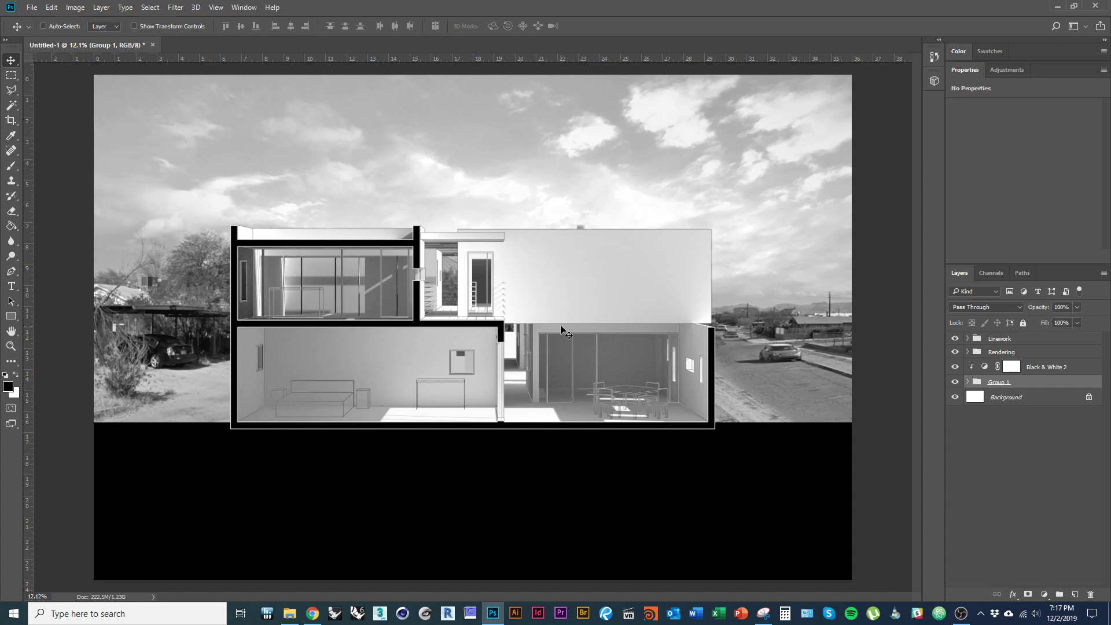
key(alt+Tab)
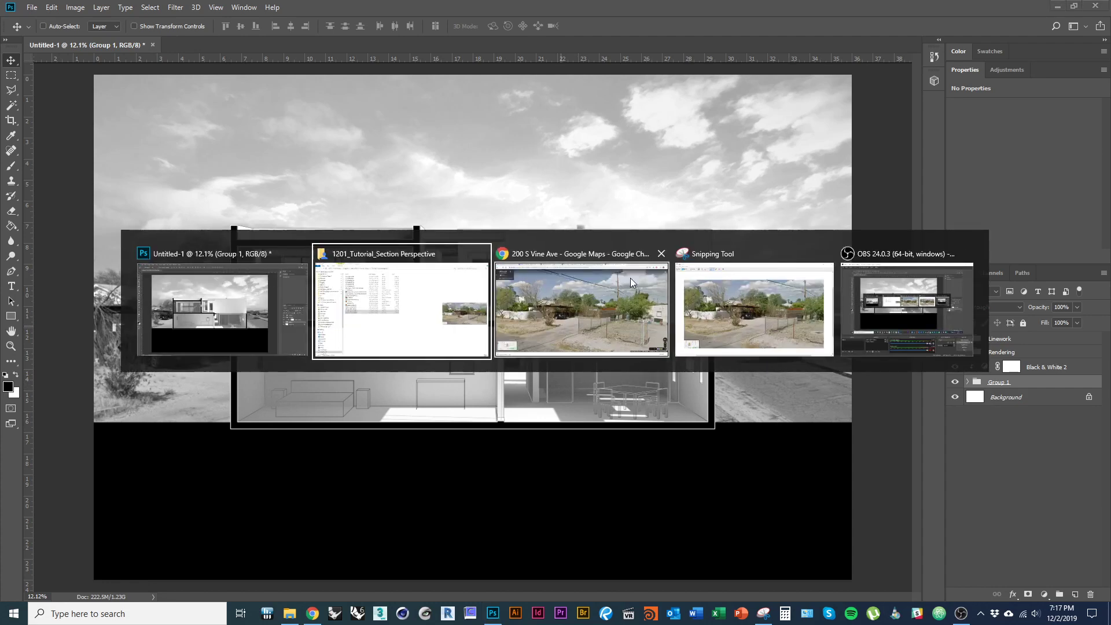
- Open the university D2L site in a new tab and continue to the NetID login
click(521, 306)
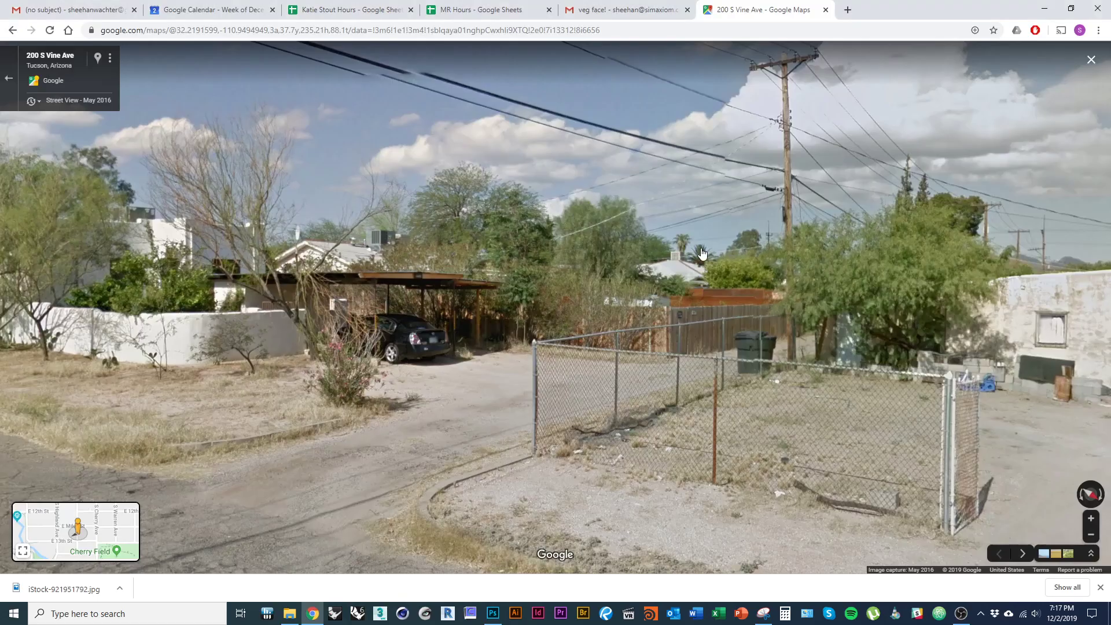
key(ctrl+t)
text(d2l.arizona.edu)
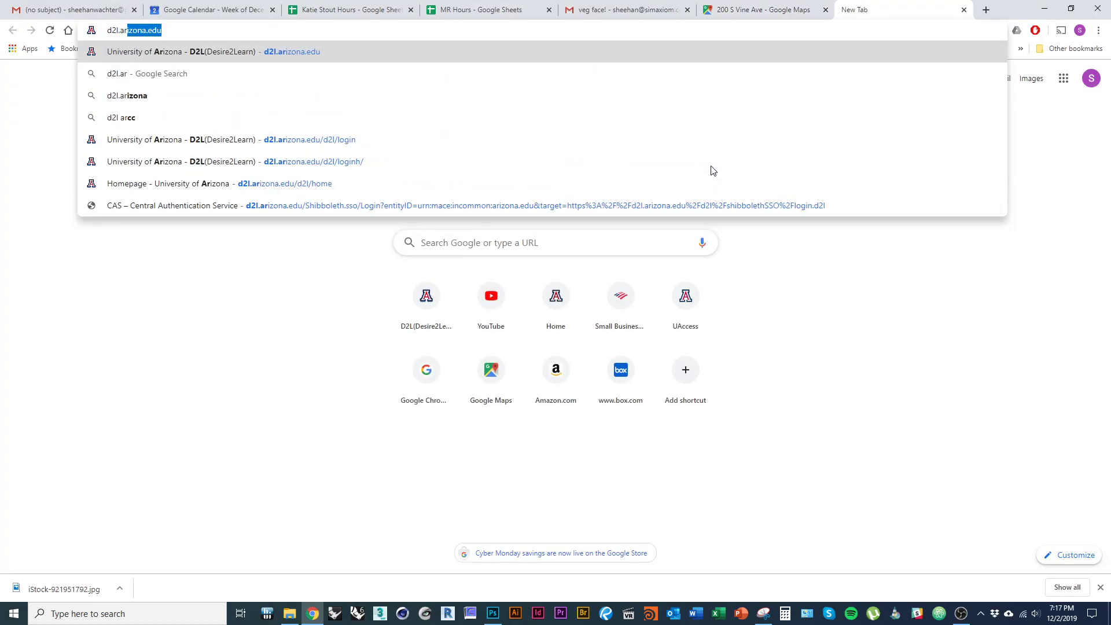
key(Return)
click(312, 153)
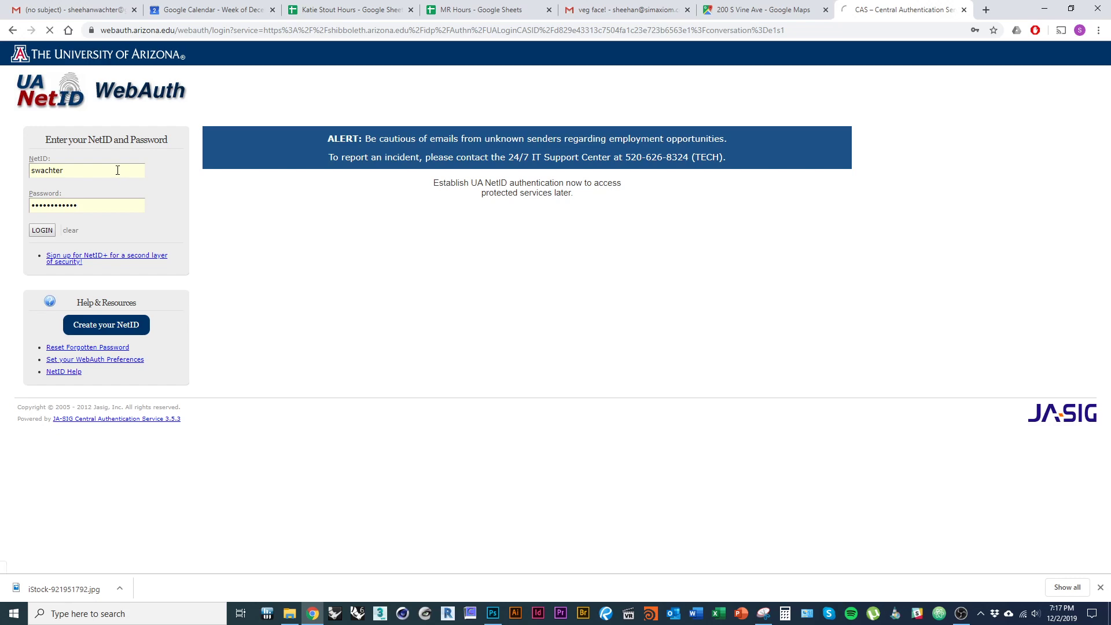
- Search Google Images for 'cutout tree', preview the Free Cutout trees image, then return to D2L
key(ctrl+t)
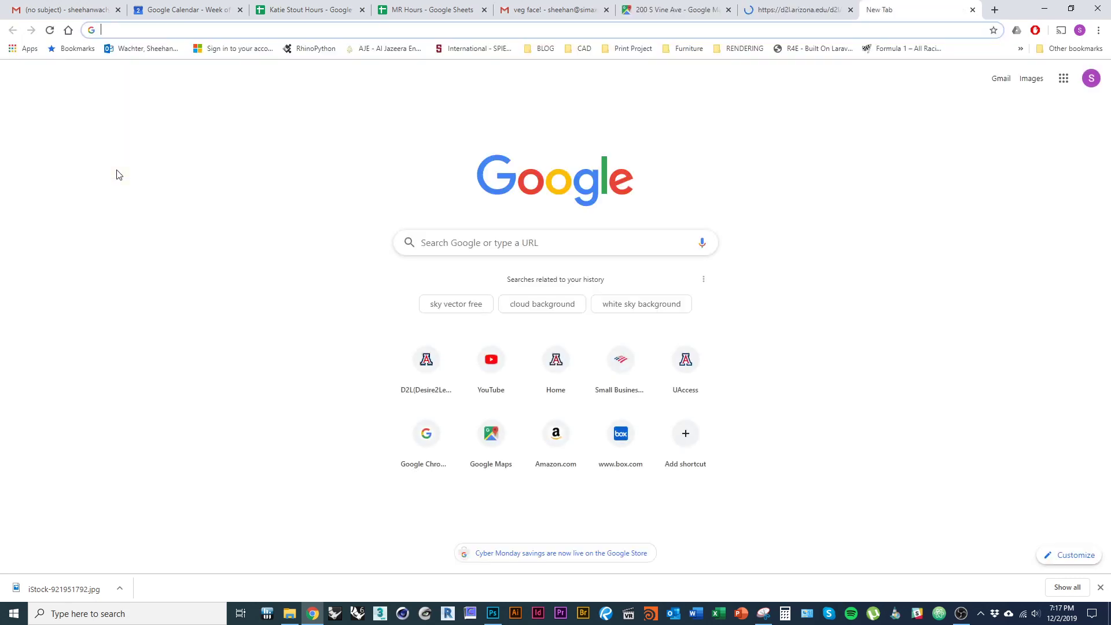
text(cutout tree)
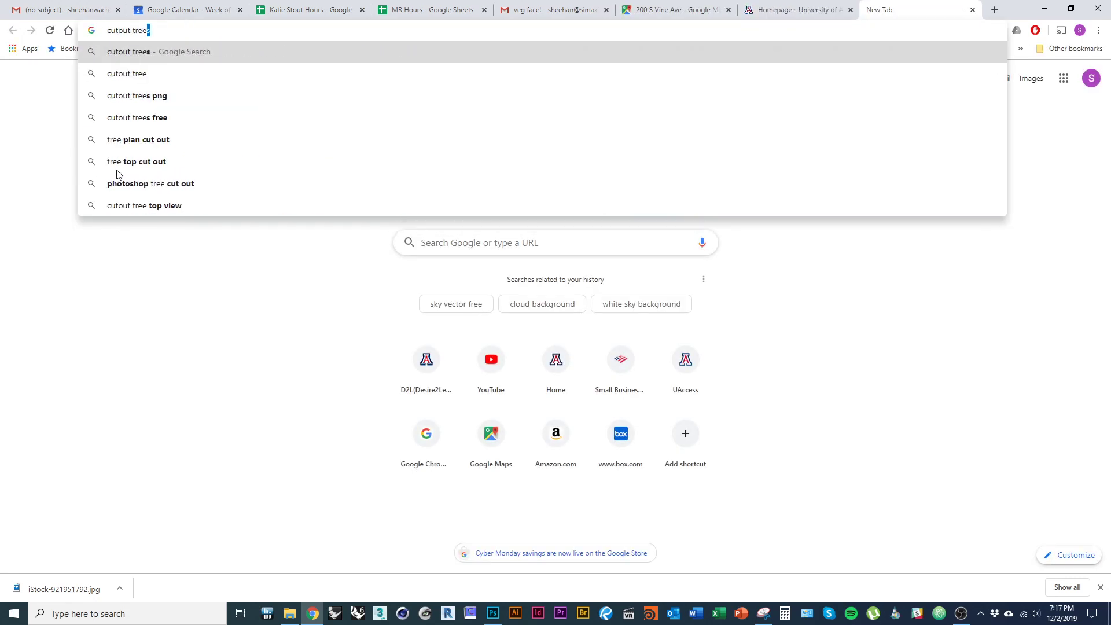
key(Return)
click(210, 101)
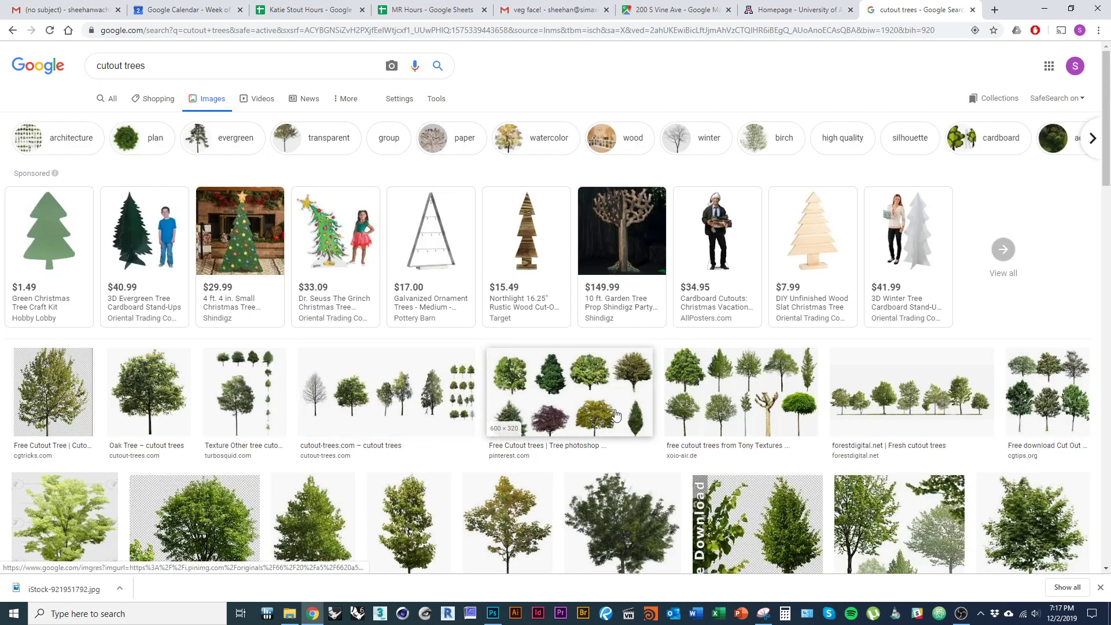
click(616, 414)
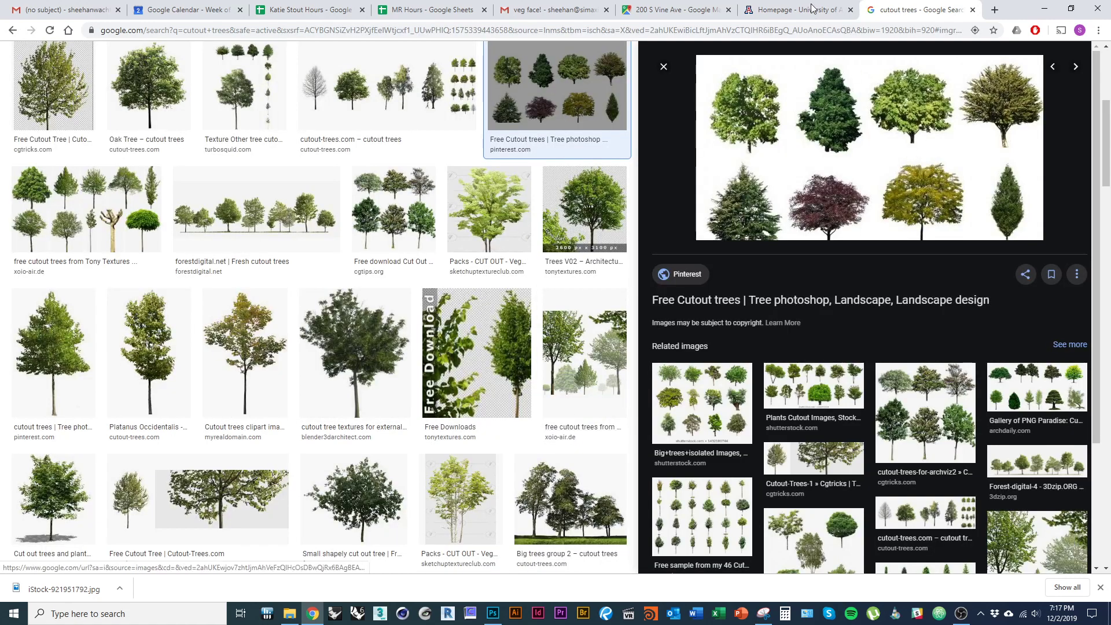
click(812, 8)
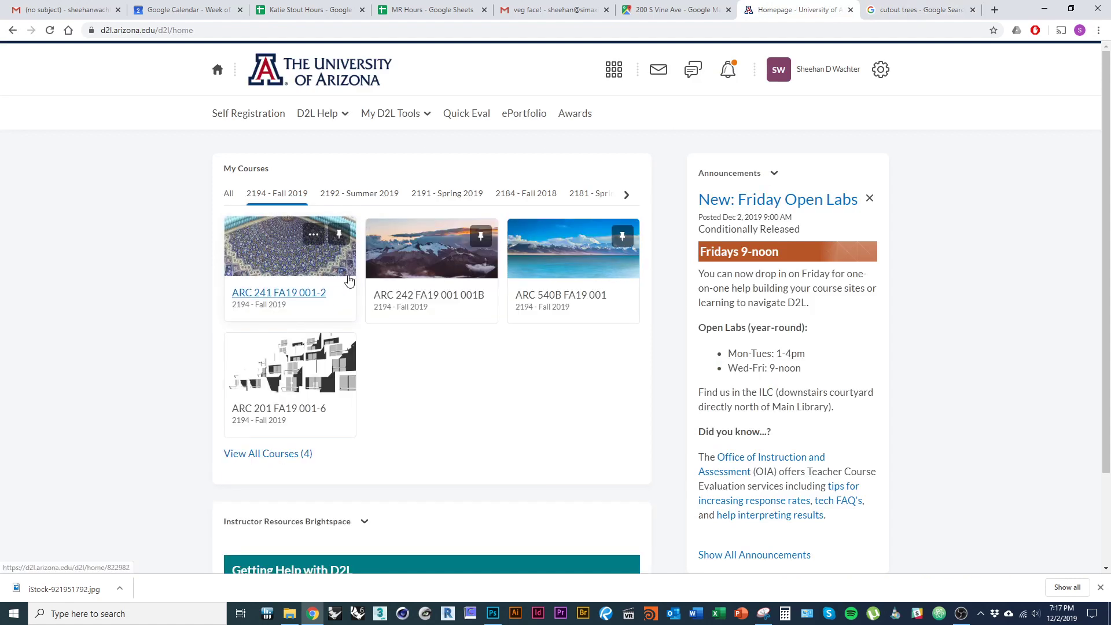
- Open the ARC 241 course Content and scroll to the Assignments module's P4 Trees zip
click(287, 293)
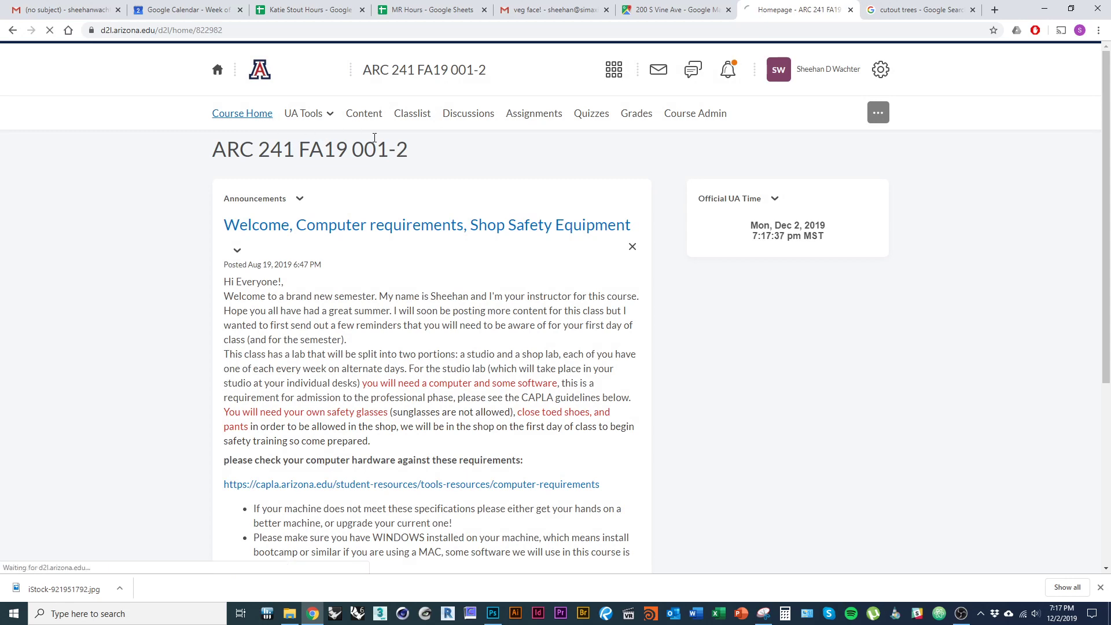
click(236, 117)
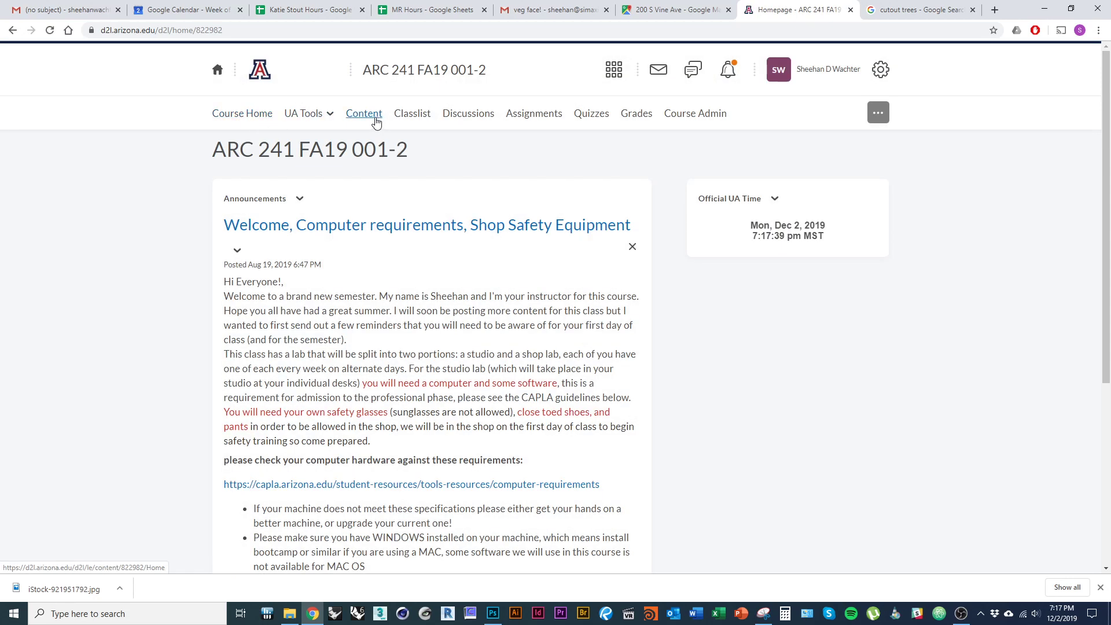
click(368, 123)
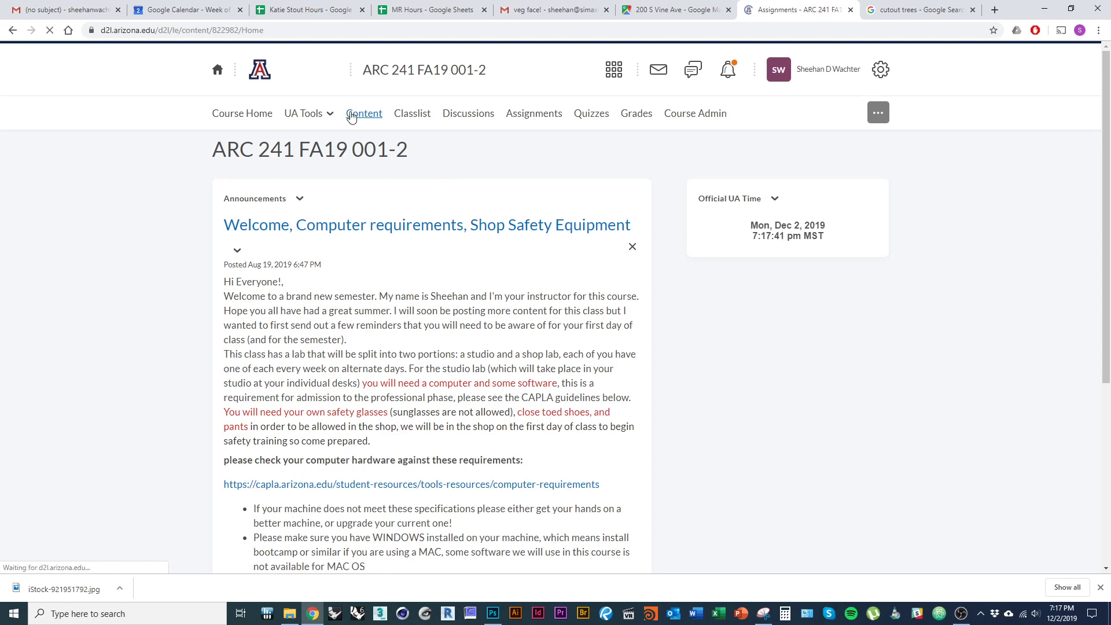
scroll(171, 320, down, 1)
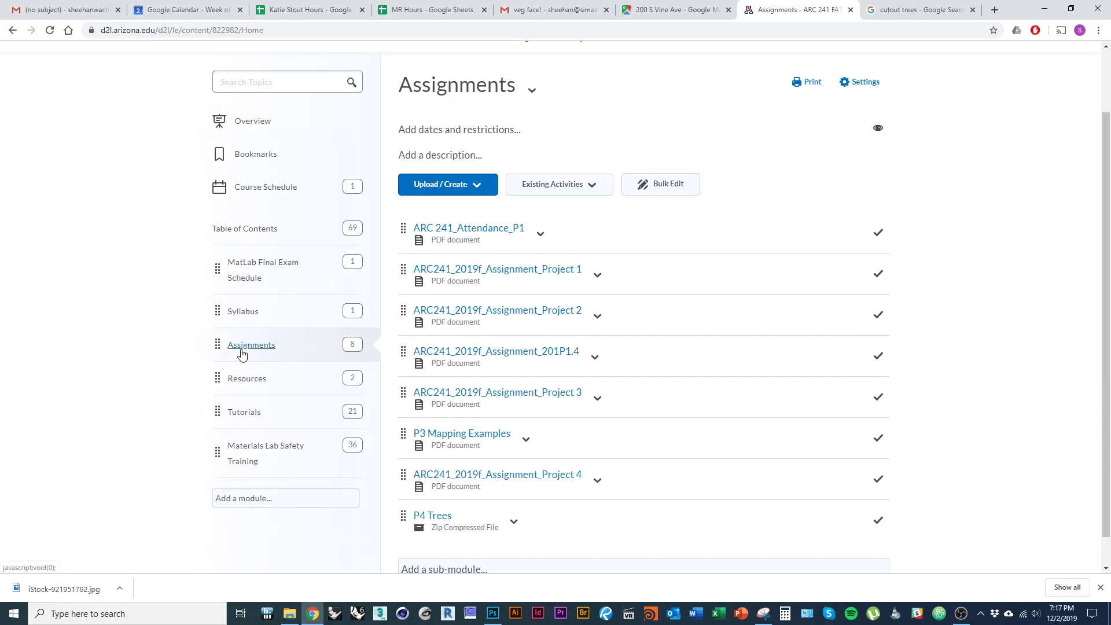
scroll(242, 355, up, 1)
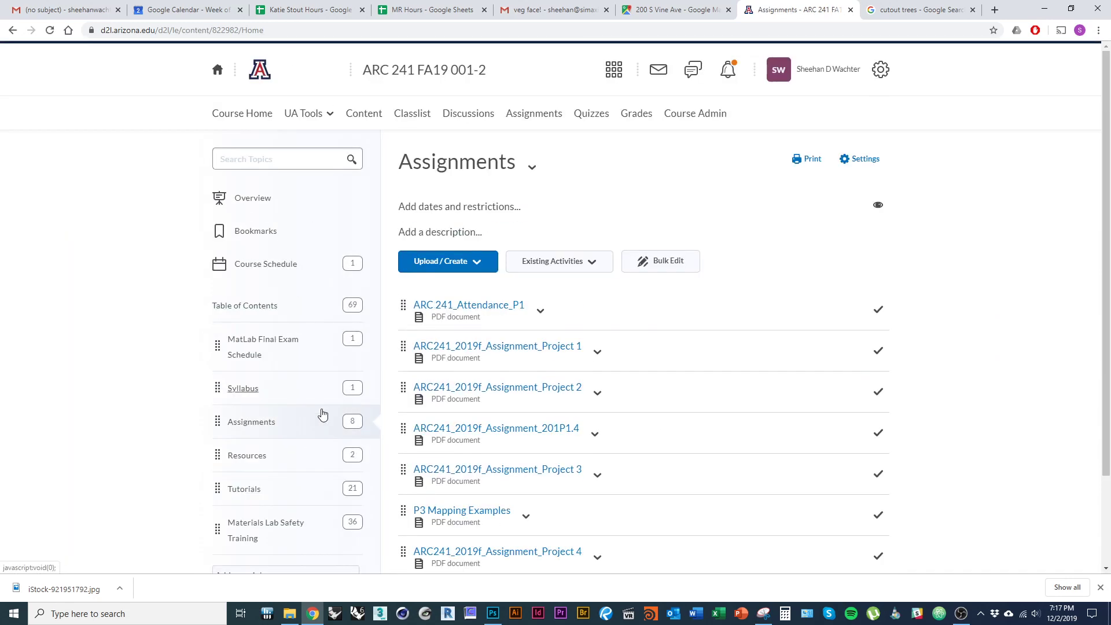
scroll(240, 417, down, 2)
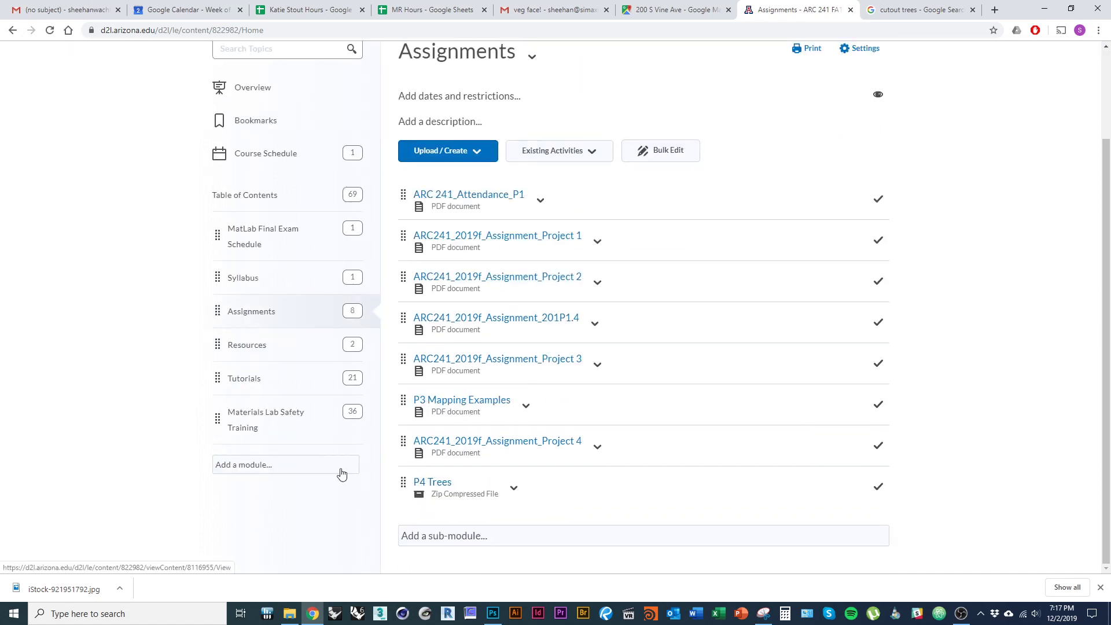
key(alt+Tab)
- Compare the 4SCHMOL0, 4PARACU0, 4MORALB0, 4KOEPAN0 and 4CUPLEY0 tree TIFs in the preview pane
click(222, 149)
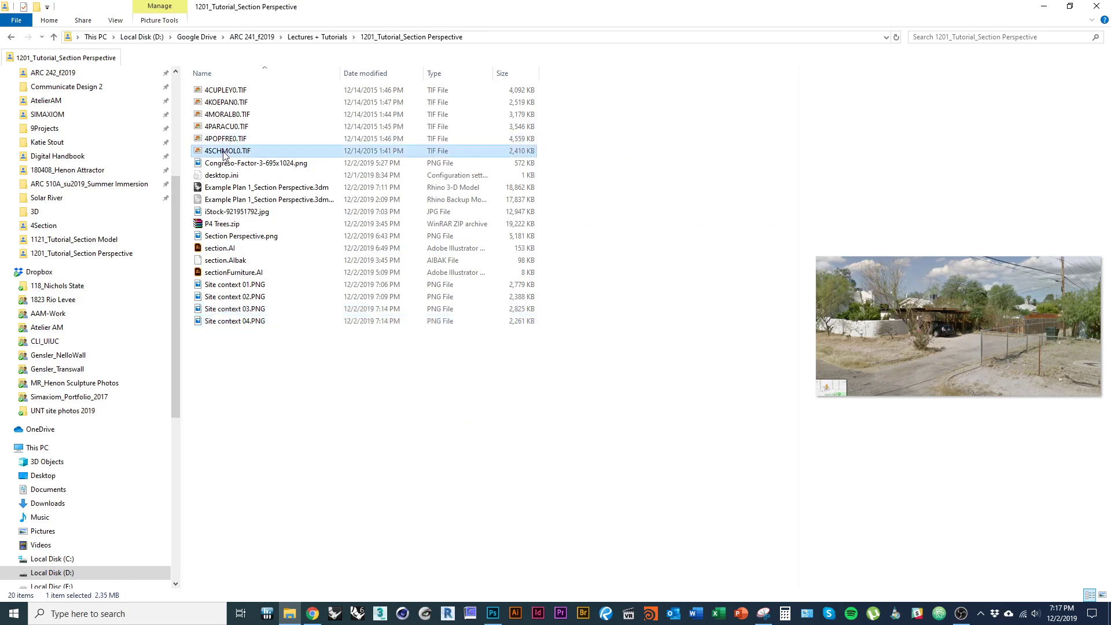
click(224, 127)
click(223, 114)
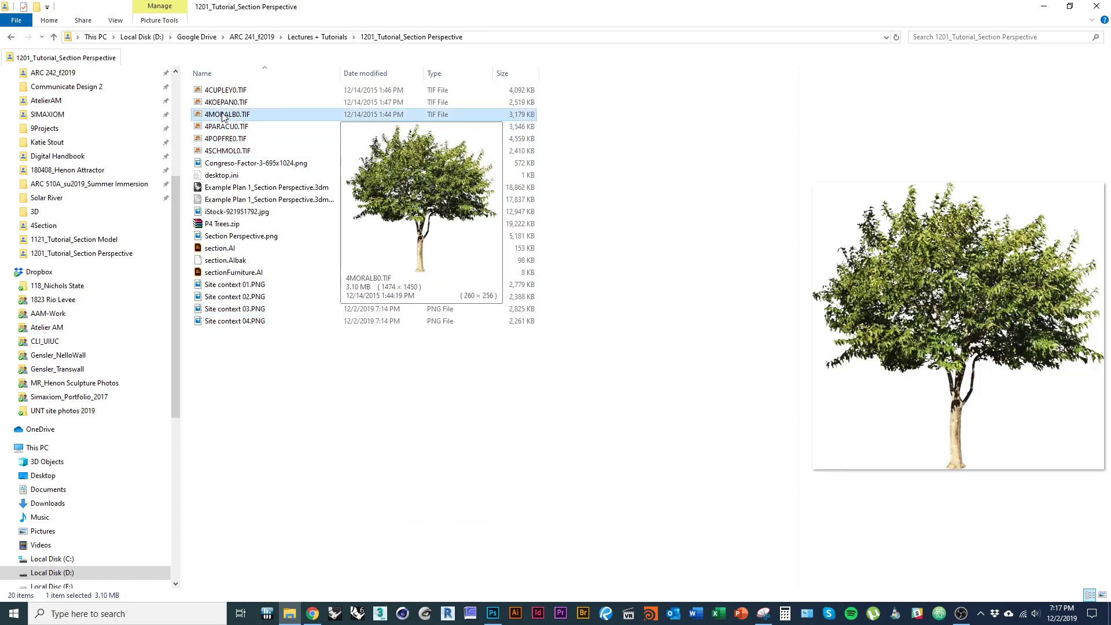
click(223, 104)
click(222, 96)
click(222, 102)
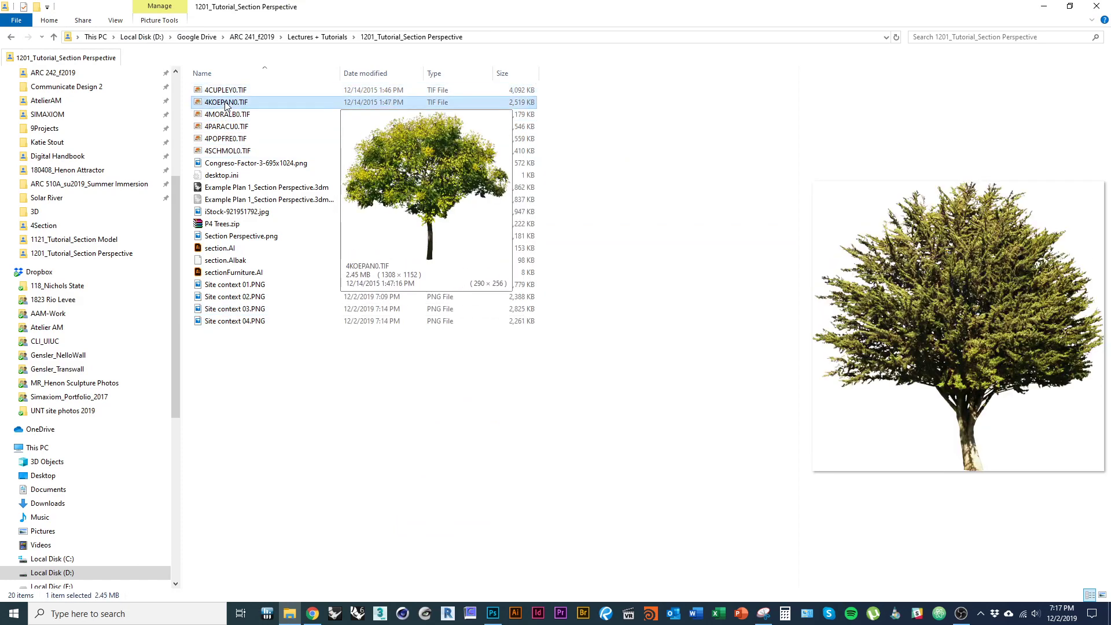
click(225, 115)
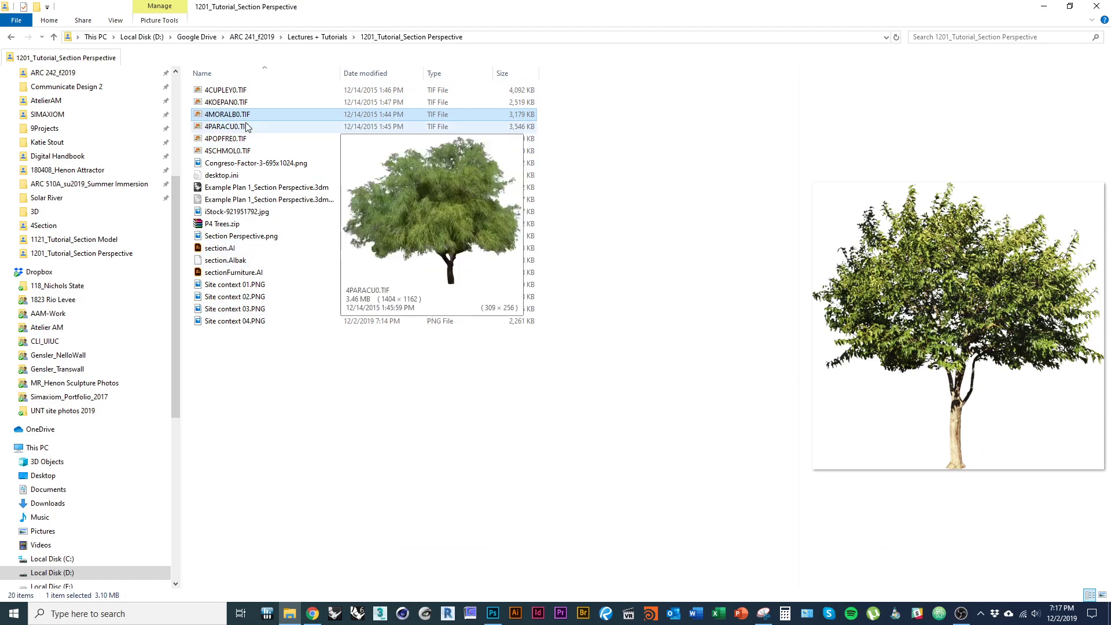
click(246, 127)
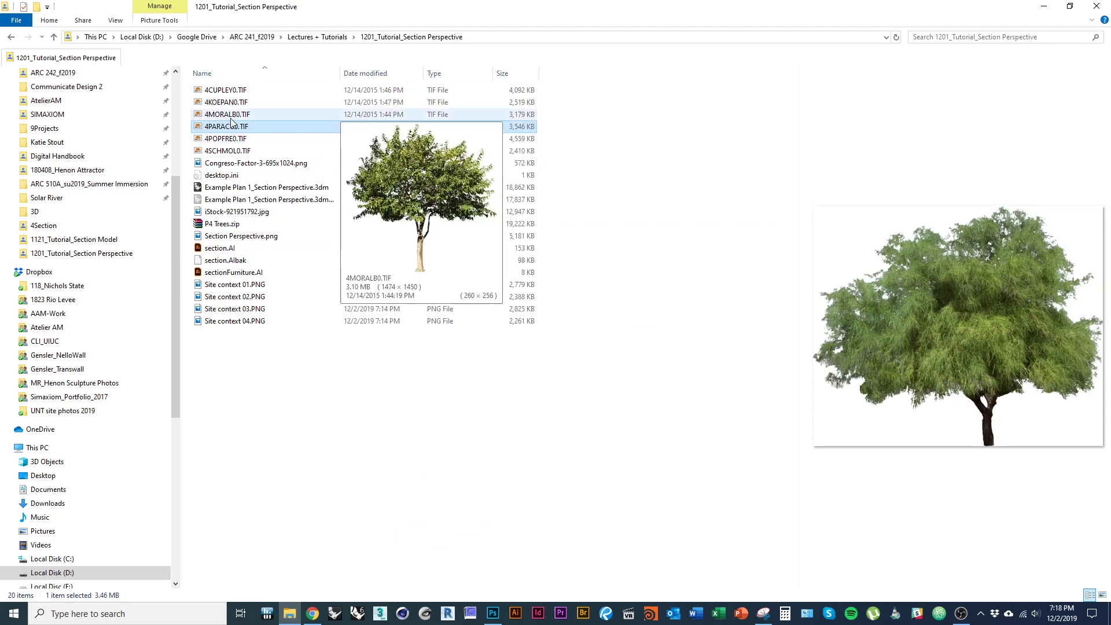
click(231, 115)
- Place 4PARACU0.TIF in the composite, clip Black & White 2 to Group 1 below it, and raise the tree
click(229, 128)
drag(229, 131, 452, 362)
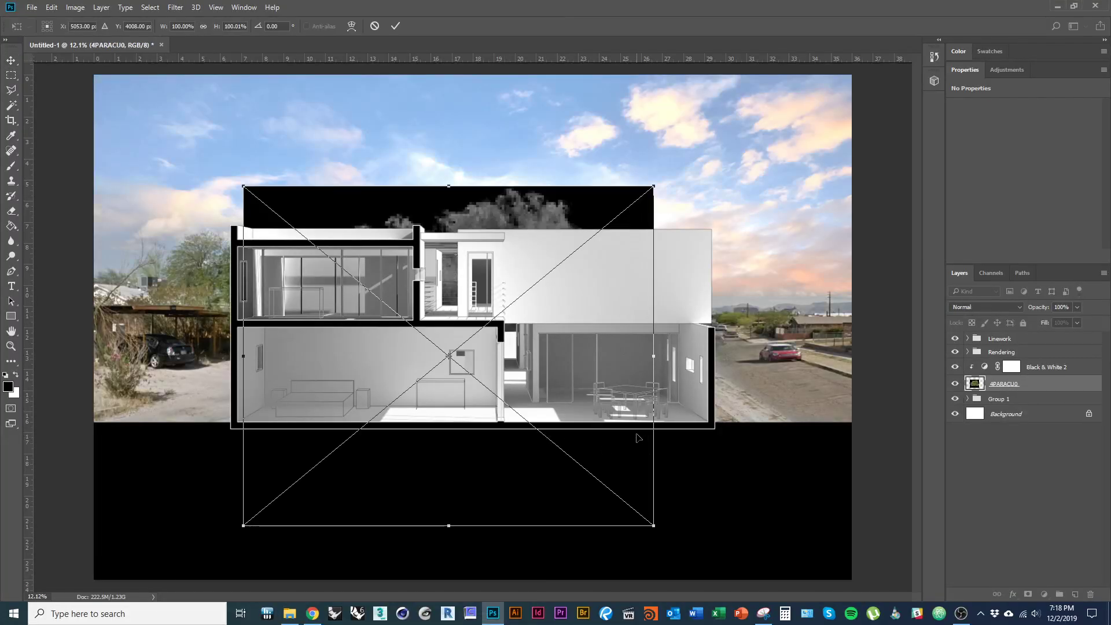
key(Return)
drag(1036, 367, 1024, 334)
alt+click(1031, 391)
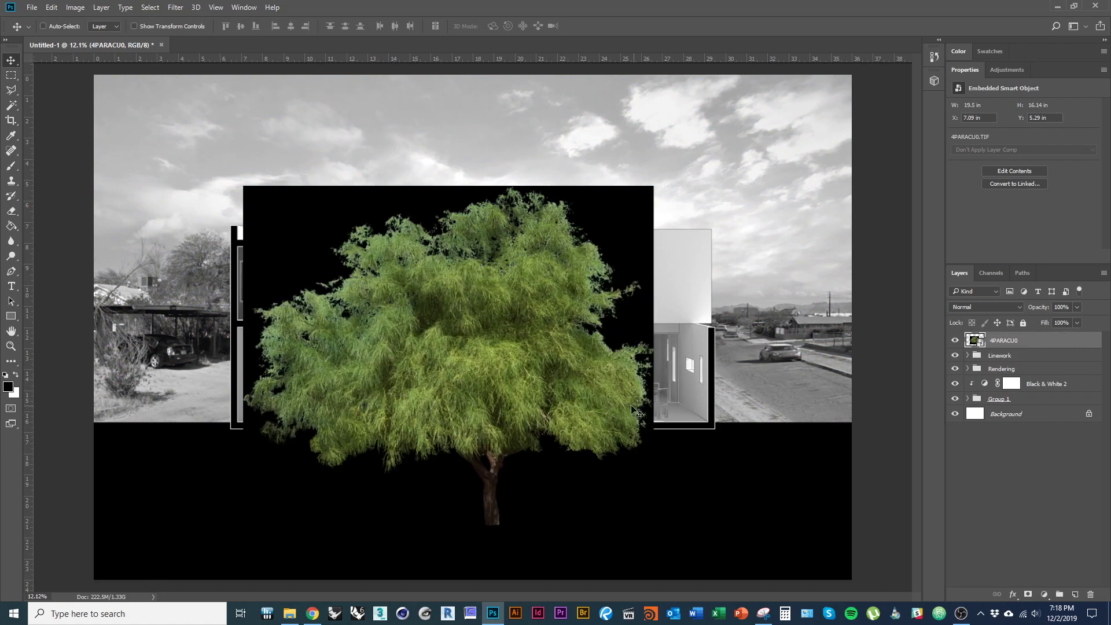
drag(519, 389, 506, 324)
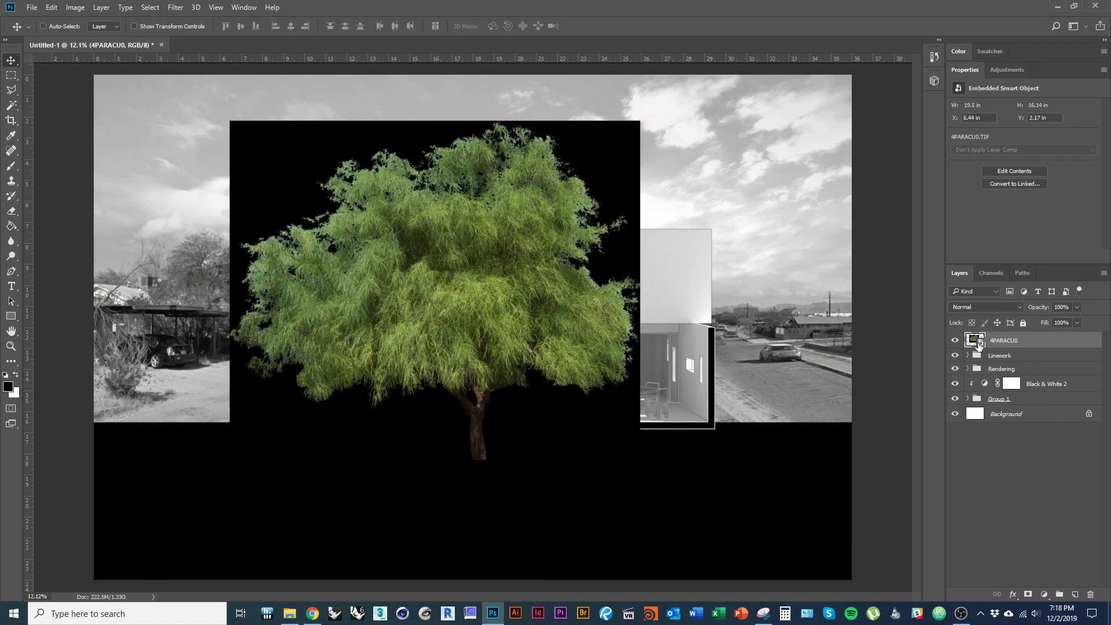
key(w)
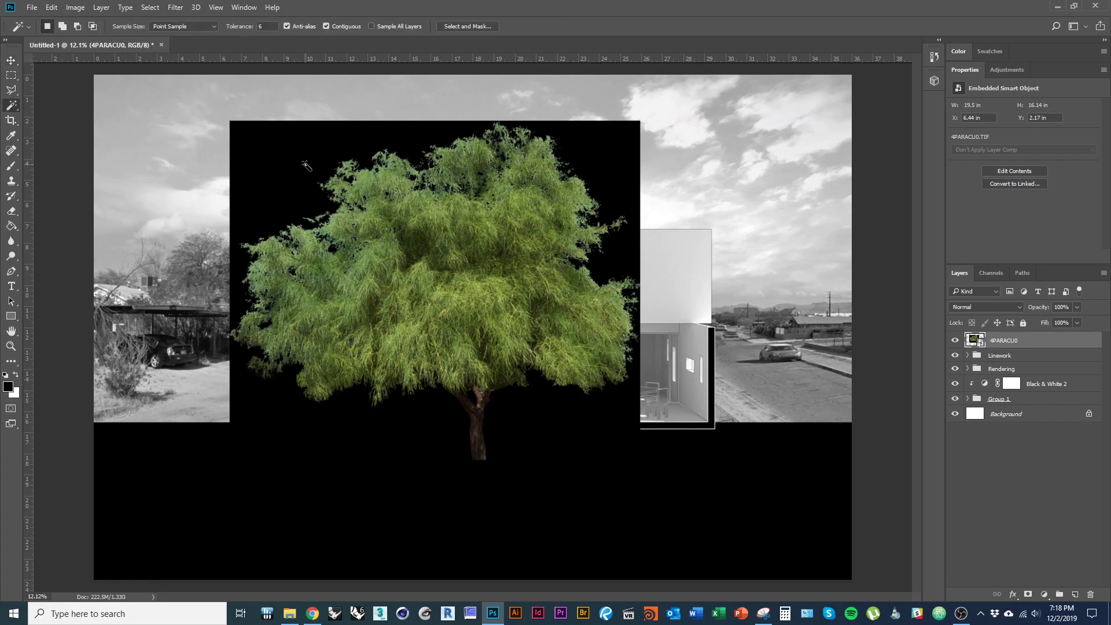
- Mask out the tree's black backdrop using a non-contiguous selection and an inverted layer mask
click(326, 26)
click(591, 368)
click(1027, 595)
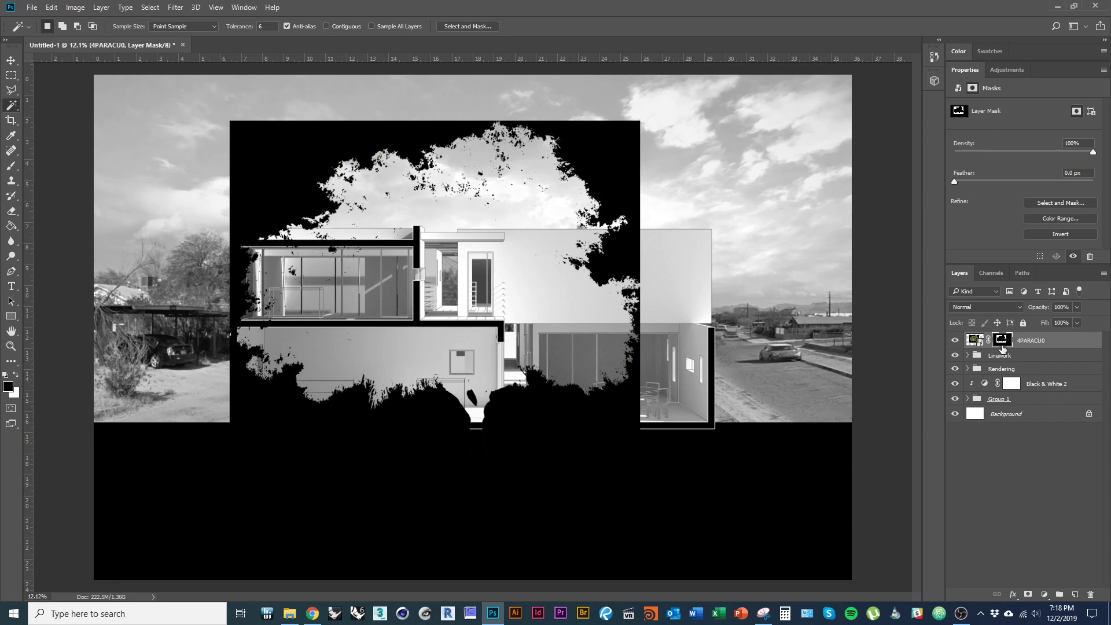
right_click(1002, 342)
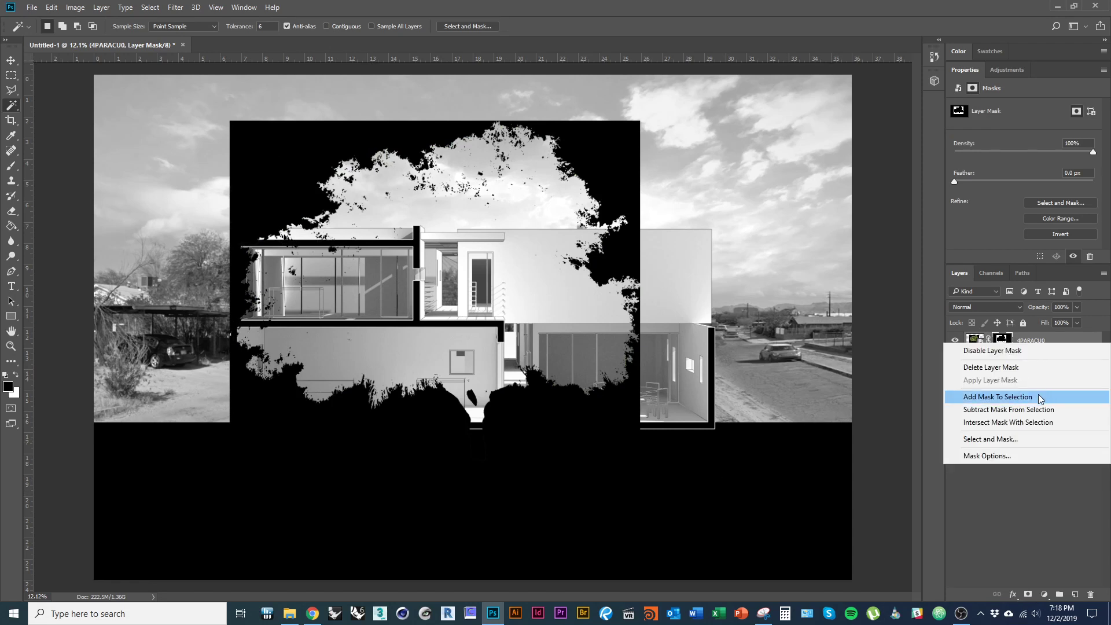
click(1041, 398)
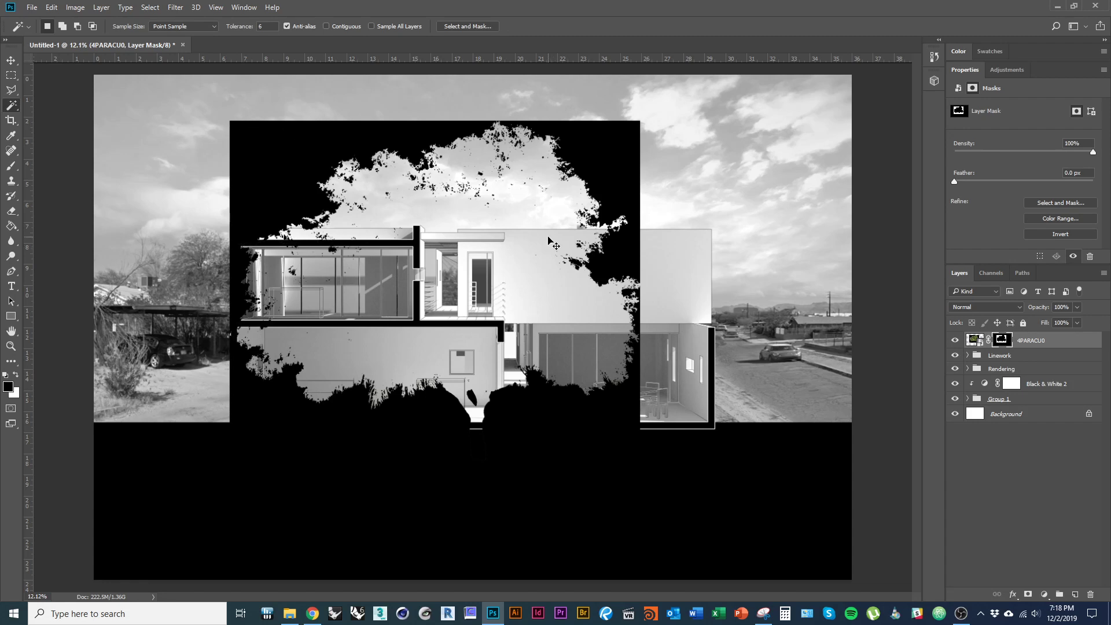
key(ctrl+i)
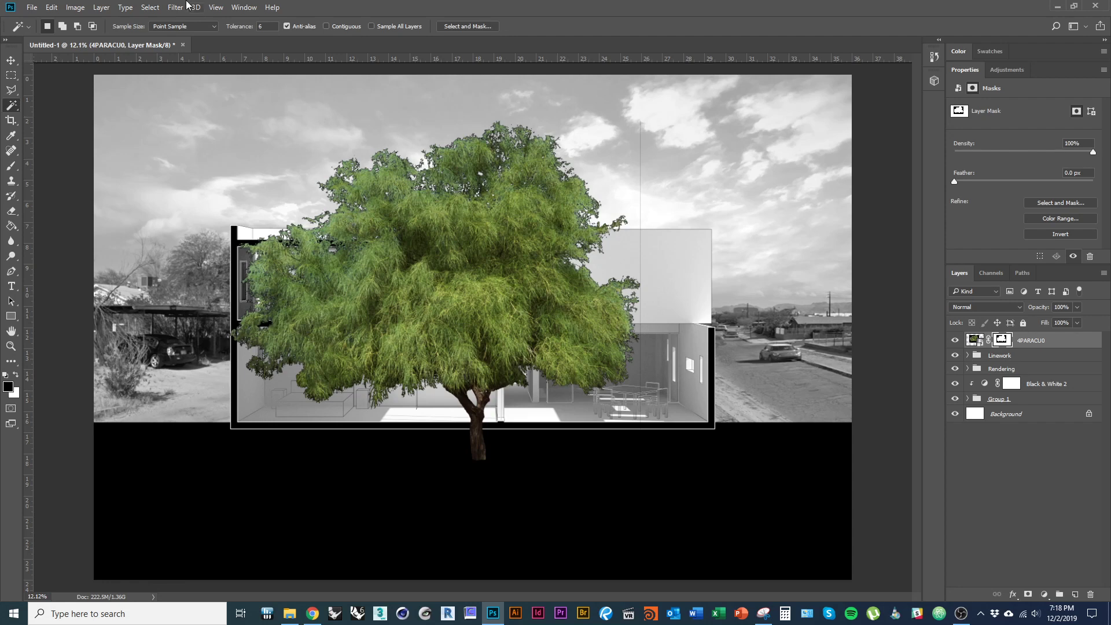
- Inspect the tree mask on its own, set the Paint Bucket to non-contiguous, and return to the composite
click(75, 8)
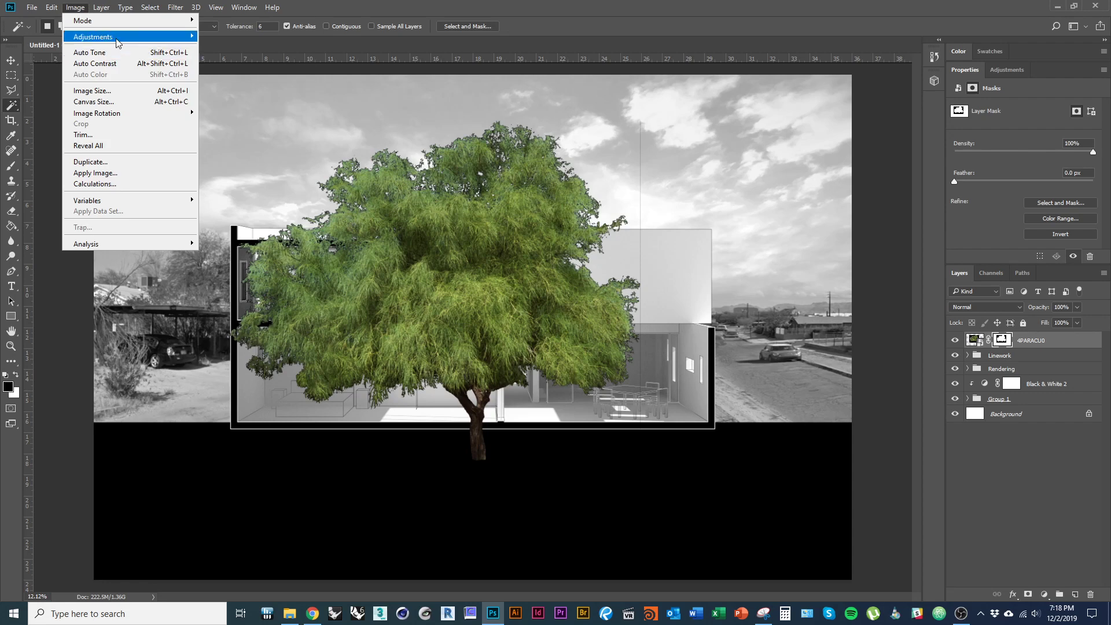
mouse_move(146, 37)
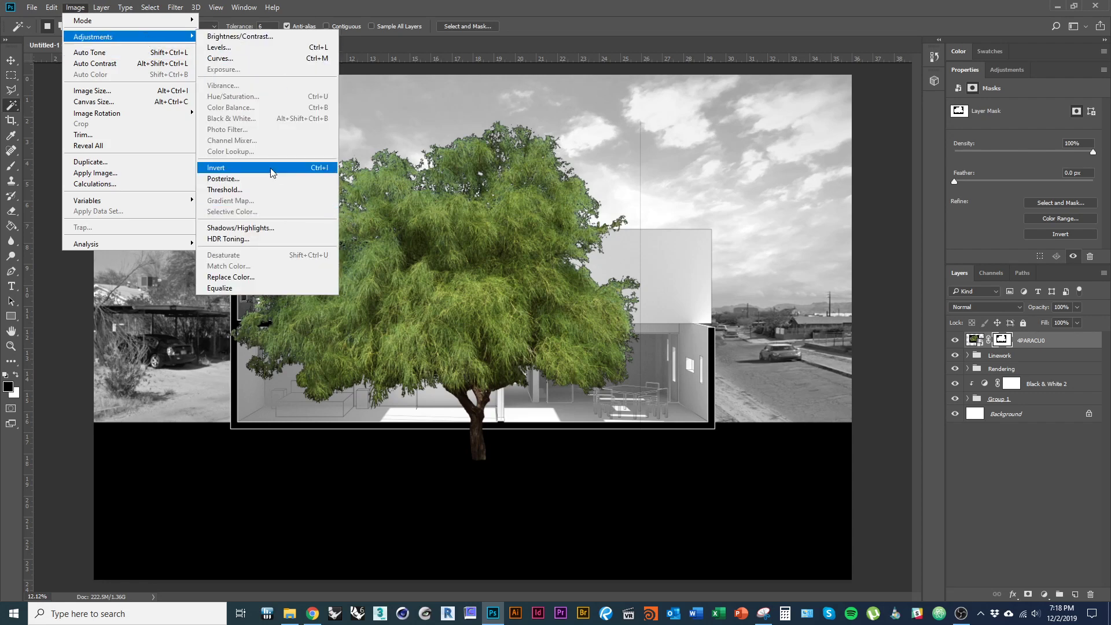
click(1003, 341)
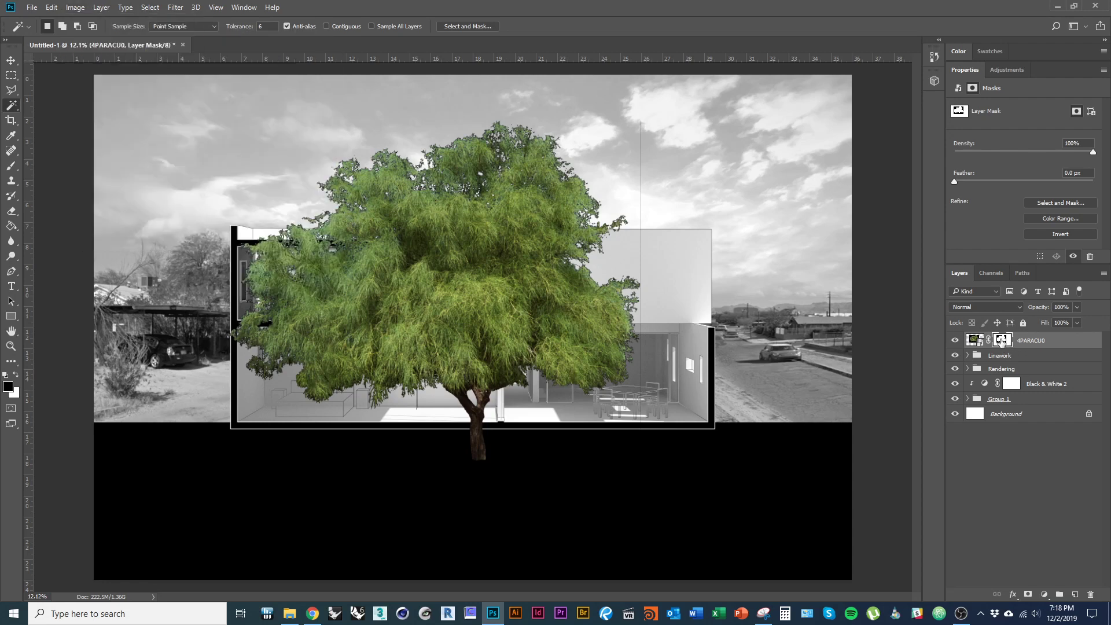
alt+click(1003, 341)
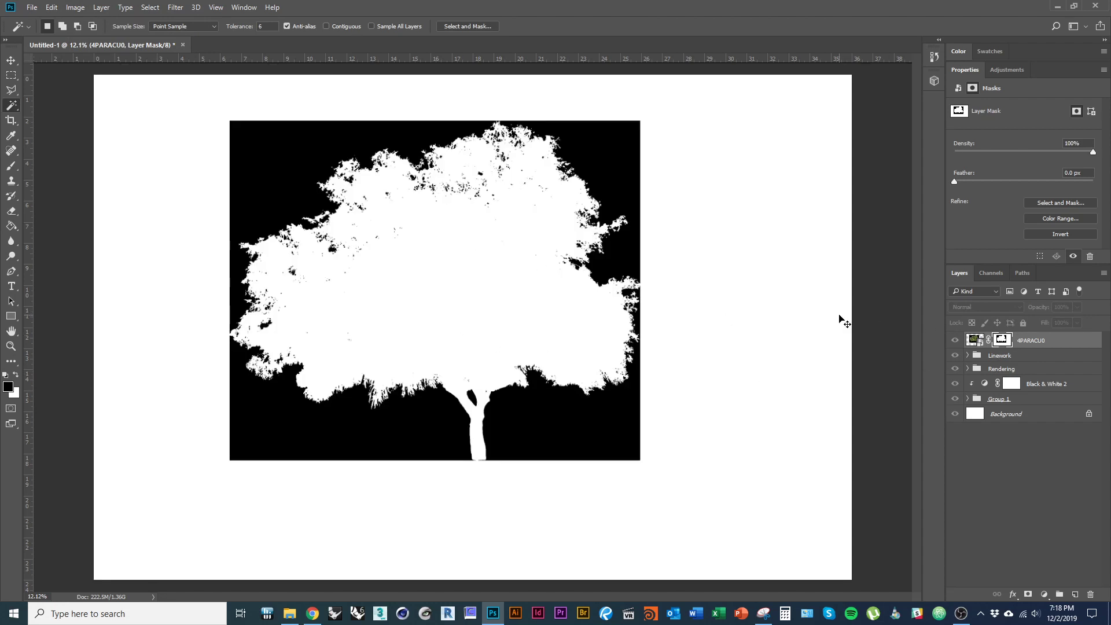
key(ctrl+i)
key(ctrl+i)
alt+click(1001, 346)
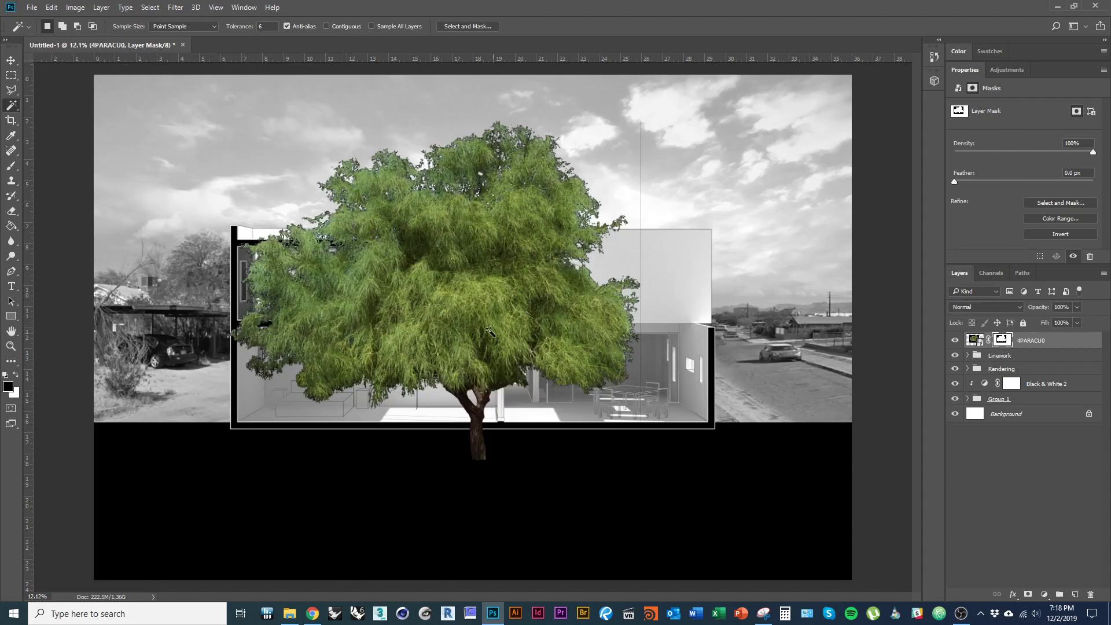
alt+click(1004, 342)
key(g)
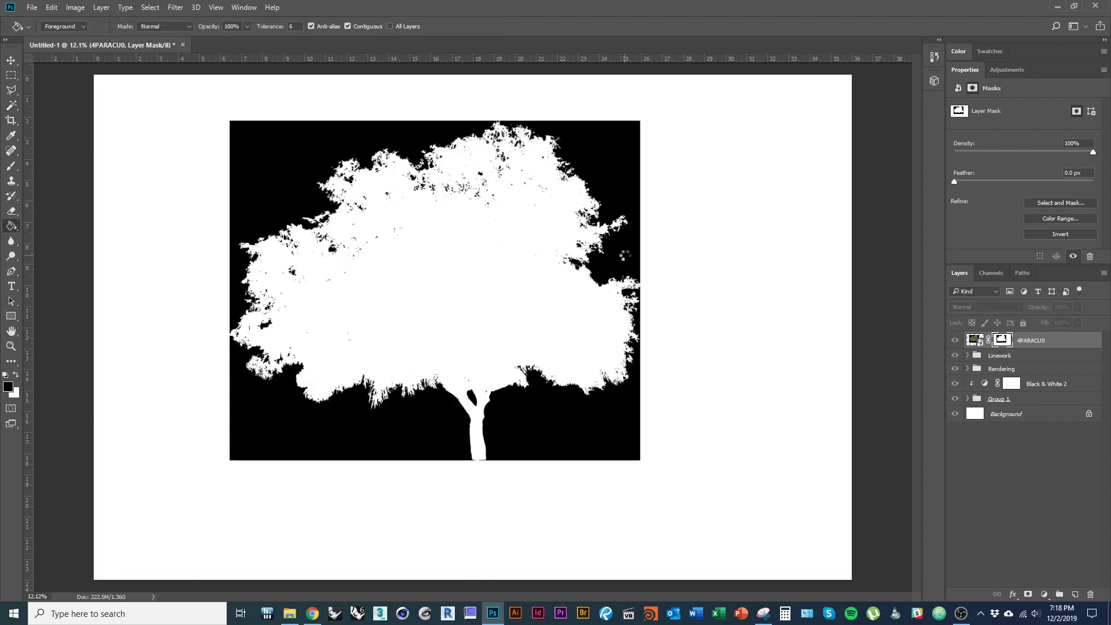
click(348, 26)
alt+click(1005, 342)
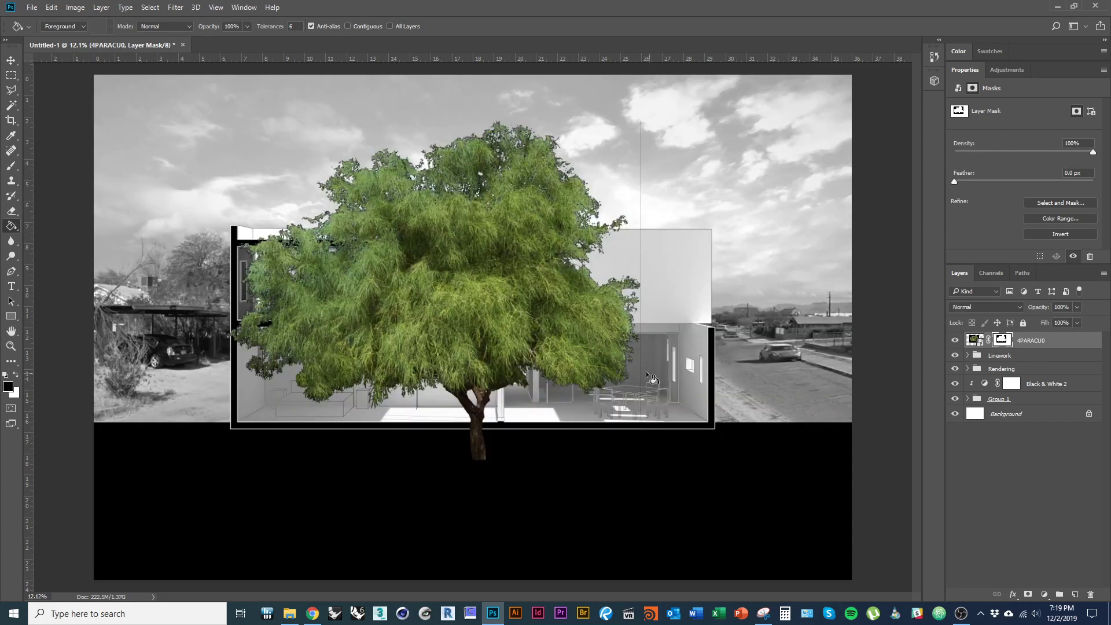
- Scale the tree to about 68%, move it to the canvas's left edge, and group it
key(ctrl+t)
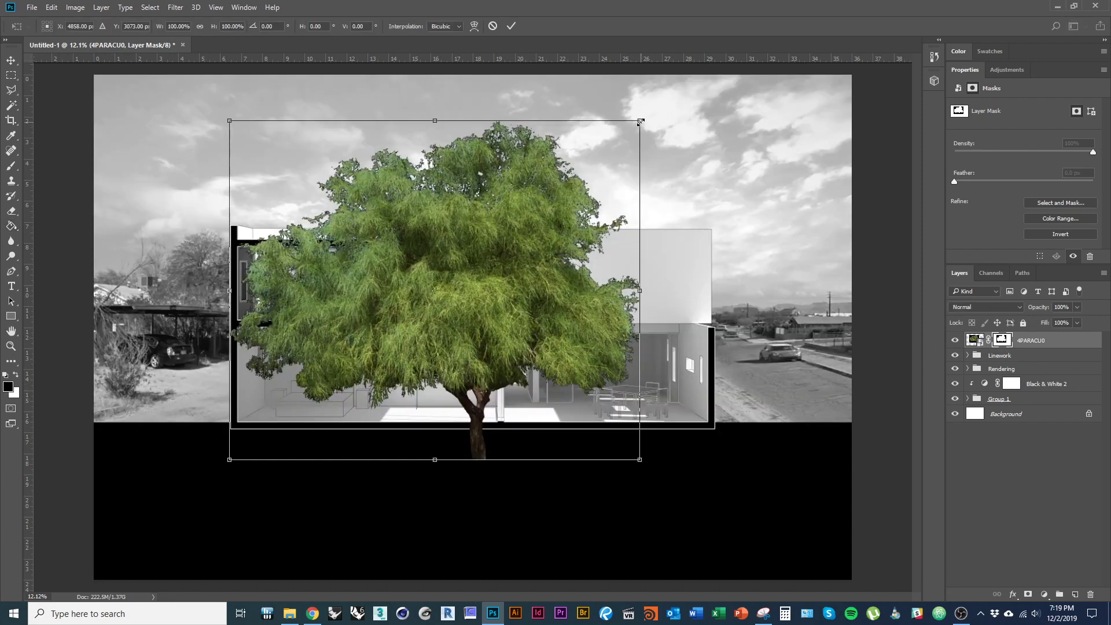
drag(640, 121, 488, 228)
drag(426, 323, 181, 288)
drag(244, 193, 255, 184)
drag(161, 316, 162, 301)
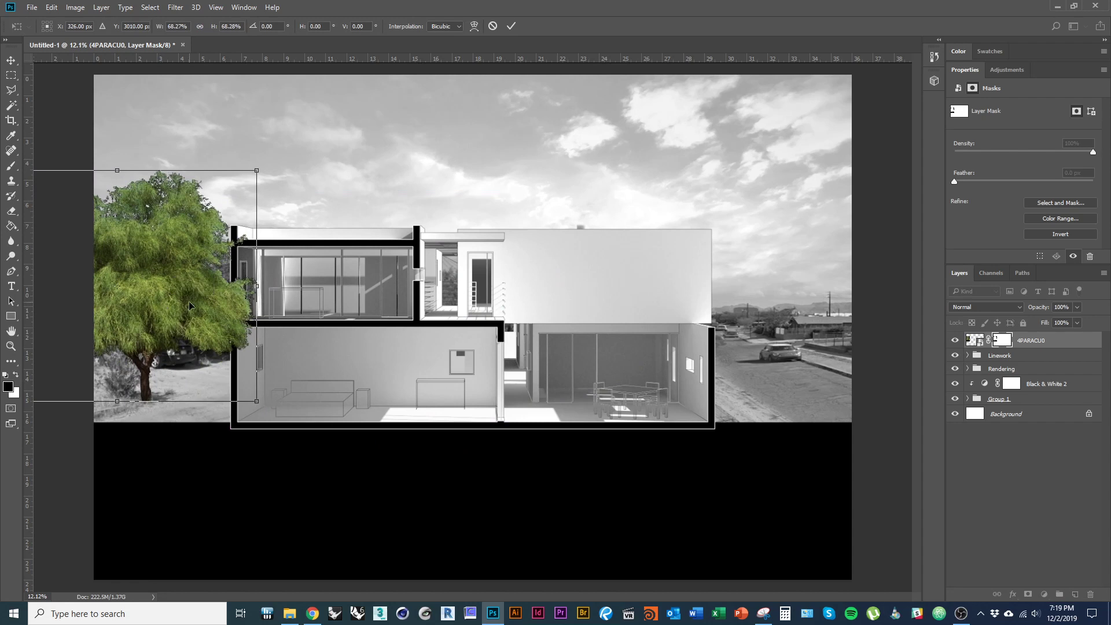
key(Return)
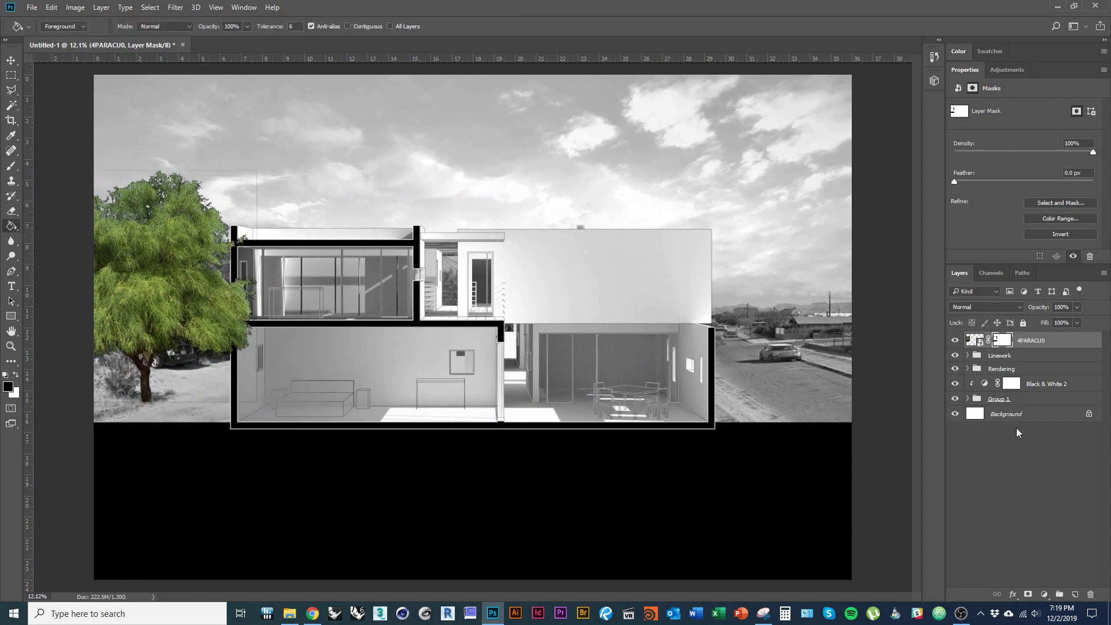
key(ctrl+g)
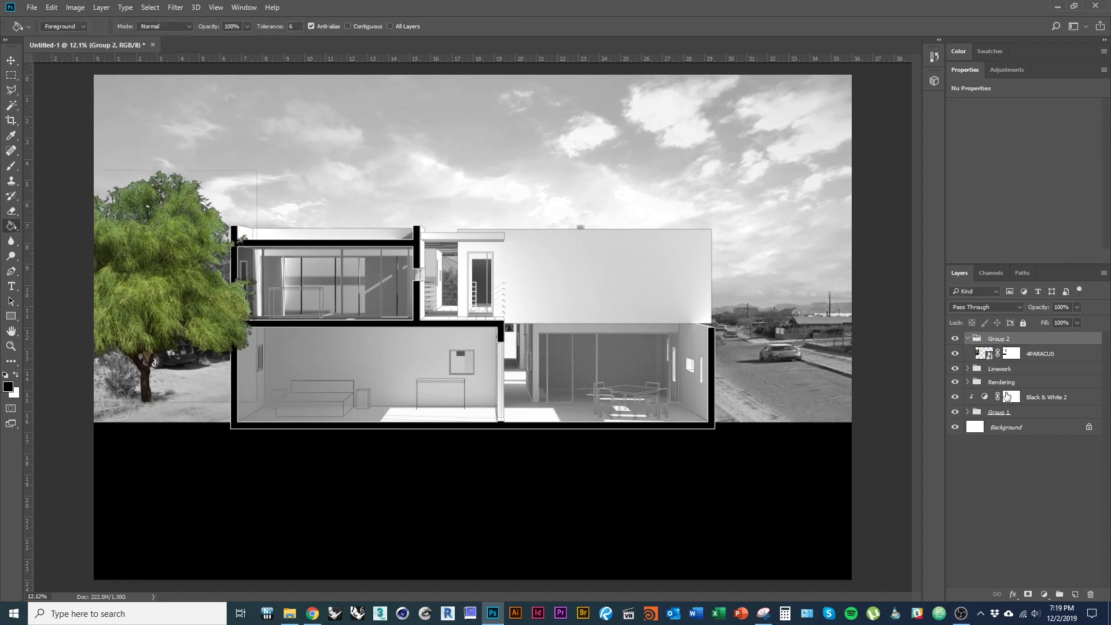
click(967, 340)
- Add a Color Balance adjustment clipped to Group 2, then delete it
click(1045, 595)
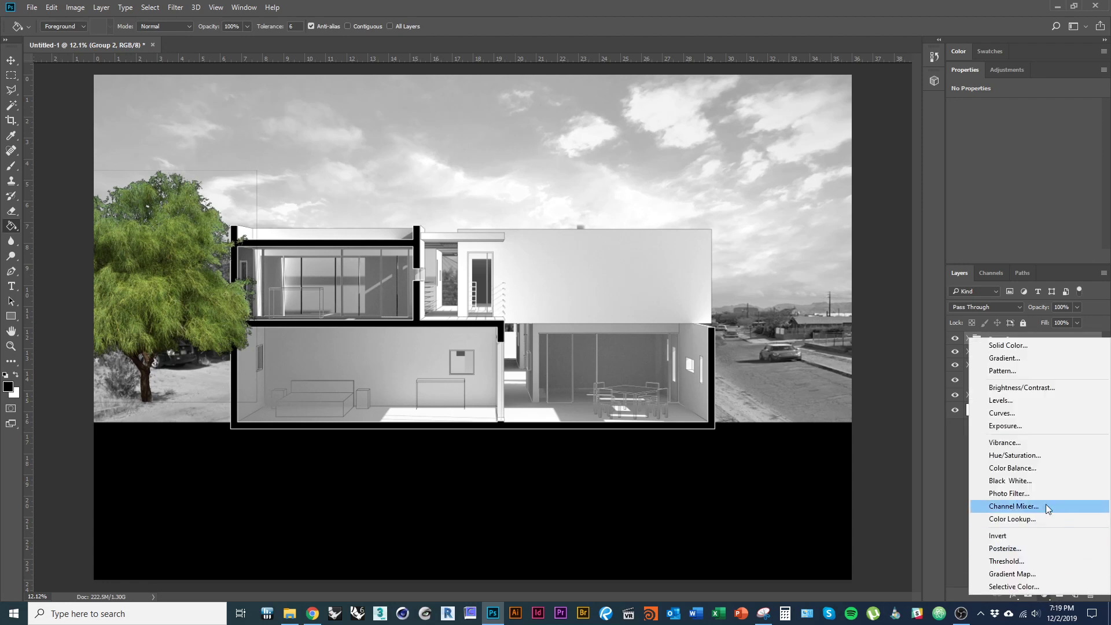
click(1023, 468)
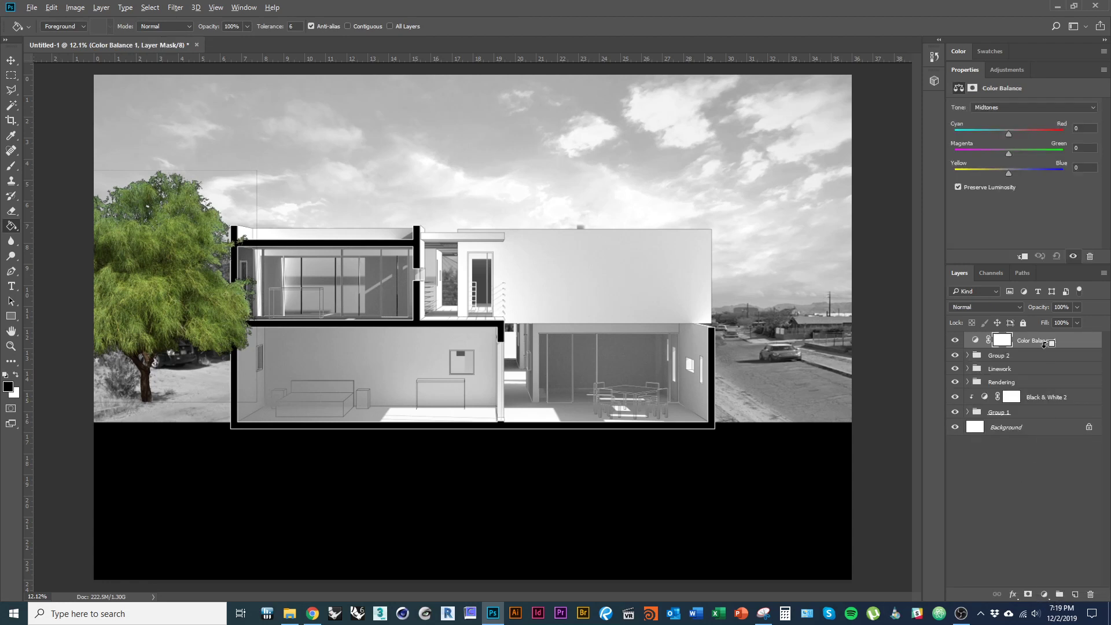
alt+click(1044, 348)
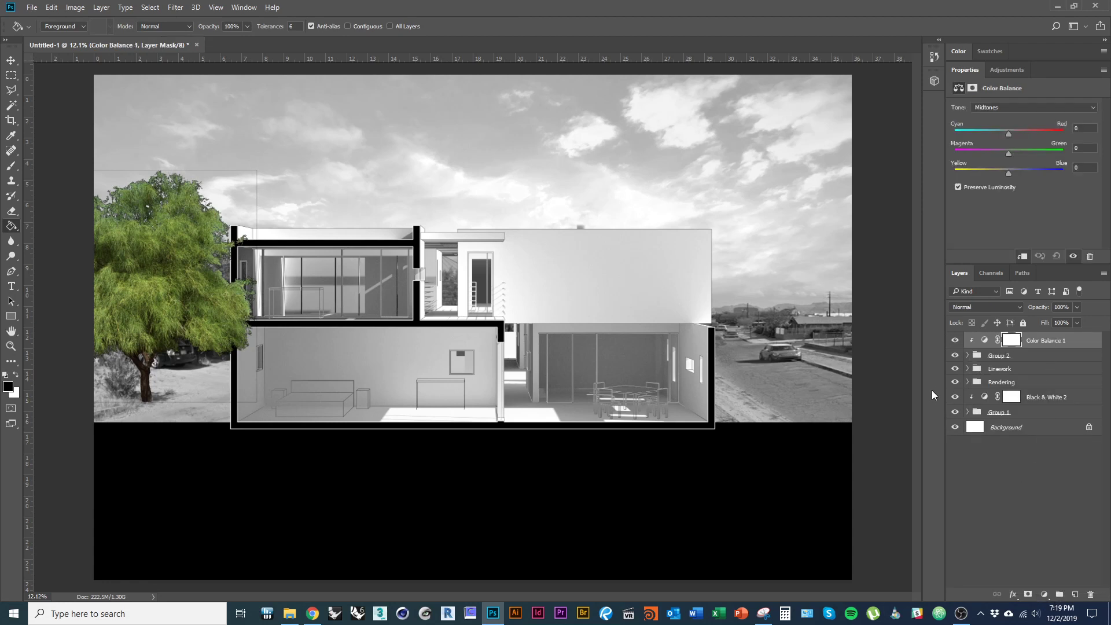
click(967, 355)
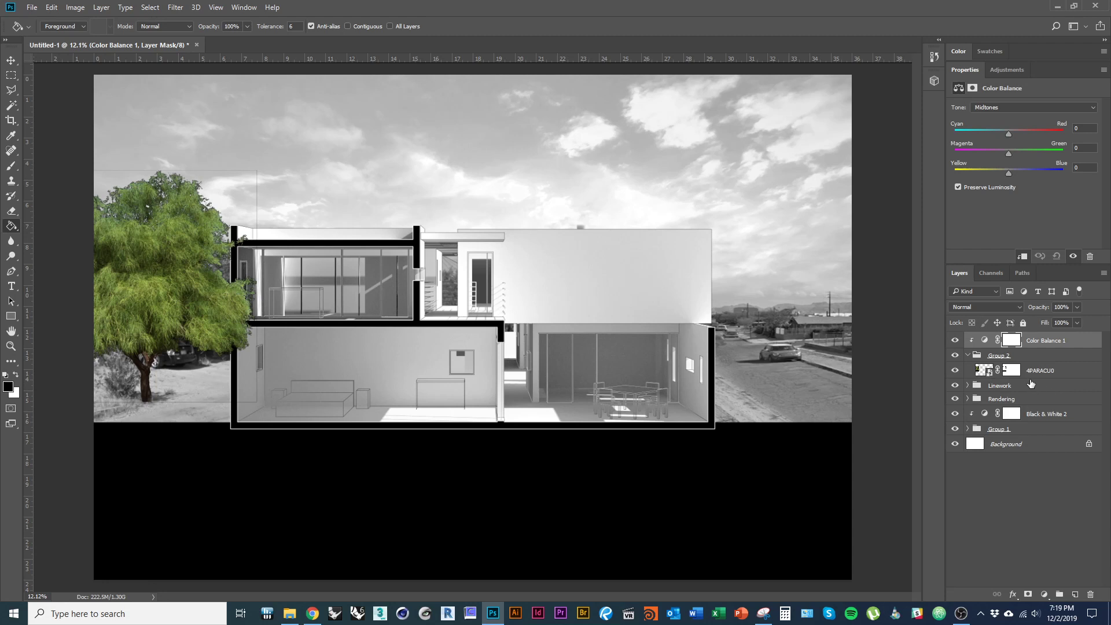
click(1091, 594)
key(Escape)
click(1091, 595)
- Add a Black & White 3 adjustment clipped to Group 2 and lower the tree's opacity to 82%
click(1045, 595)
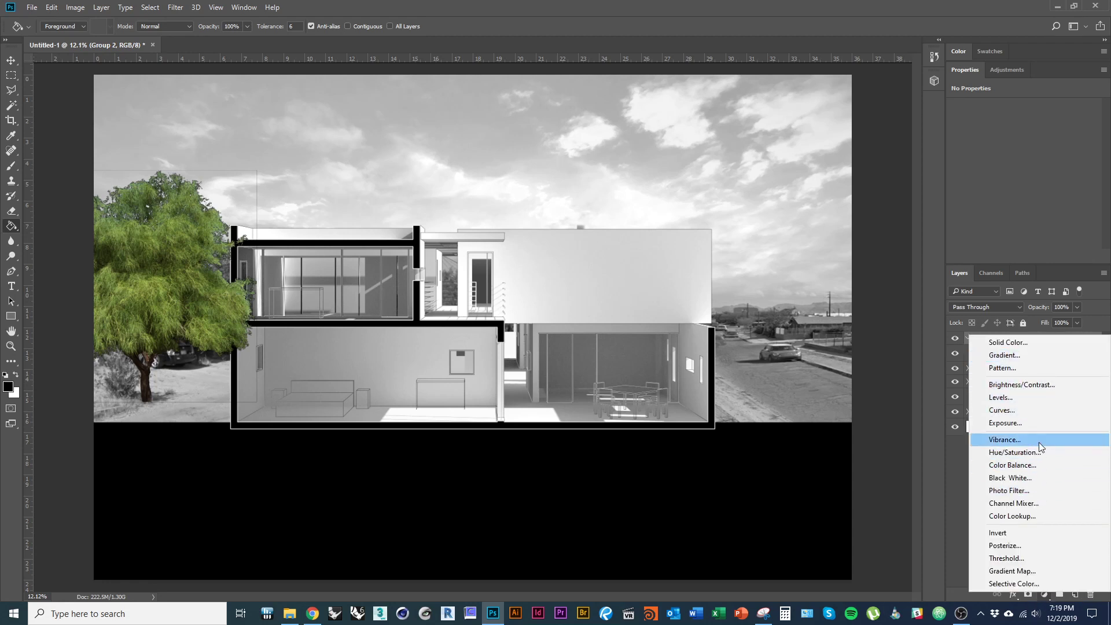
click(1035, 478)
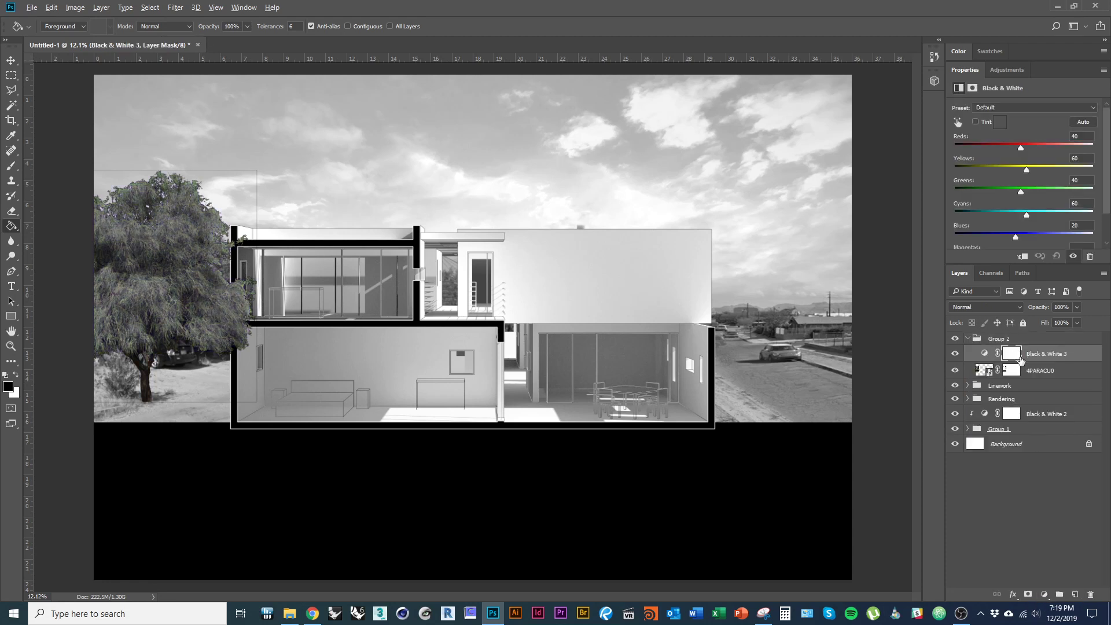
drag(1021, 360, 1016, 331)
alt+click(1036, 346)
click(1034, 372)
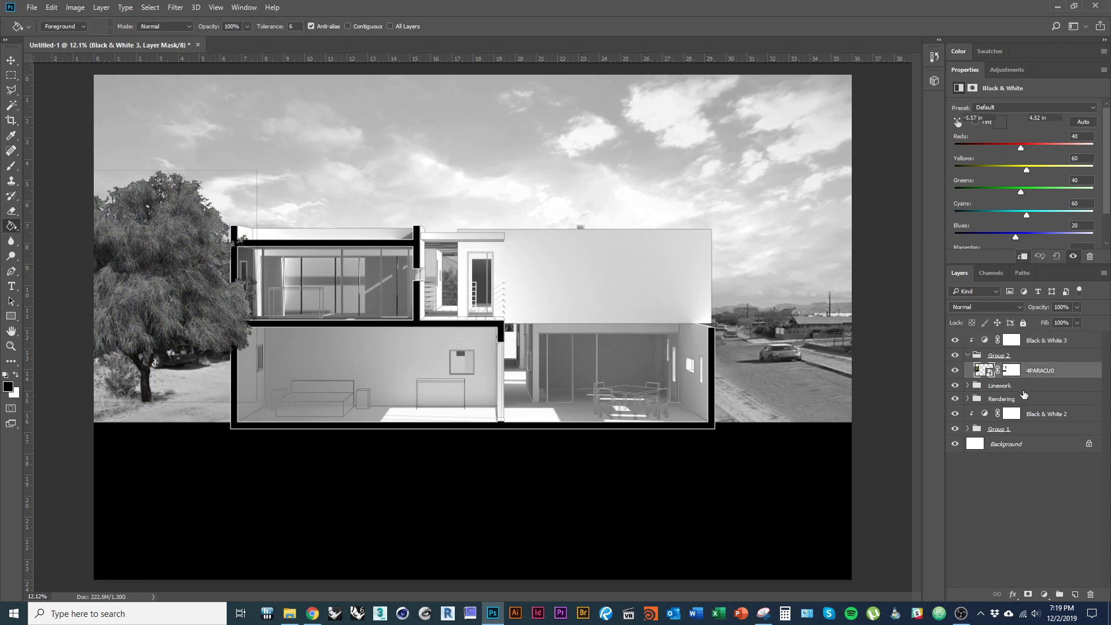
drag(1068, 320, 1067, 323)
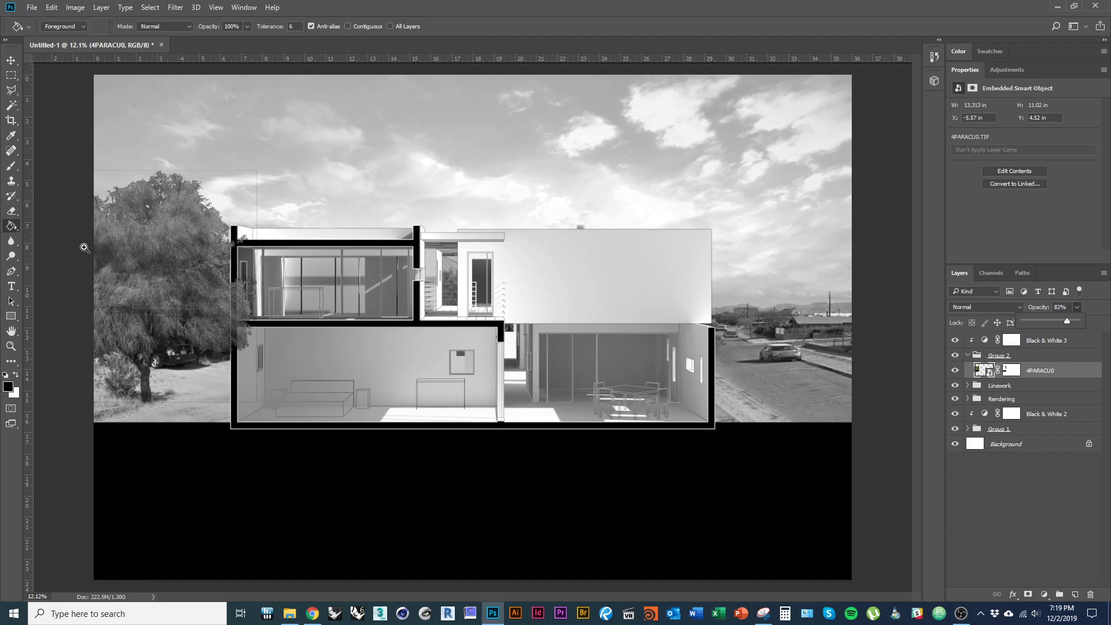
- Shrink the tree to about 92% and nudge it slightly left and down
scroll(86, 247, up, 2)
key(ctrl+t)
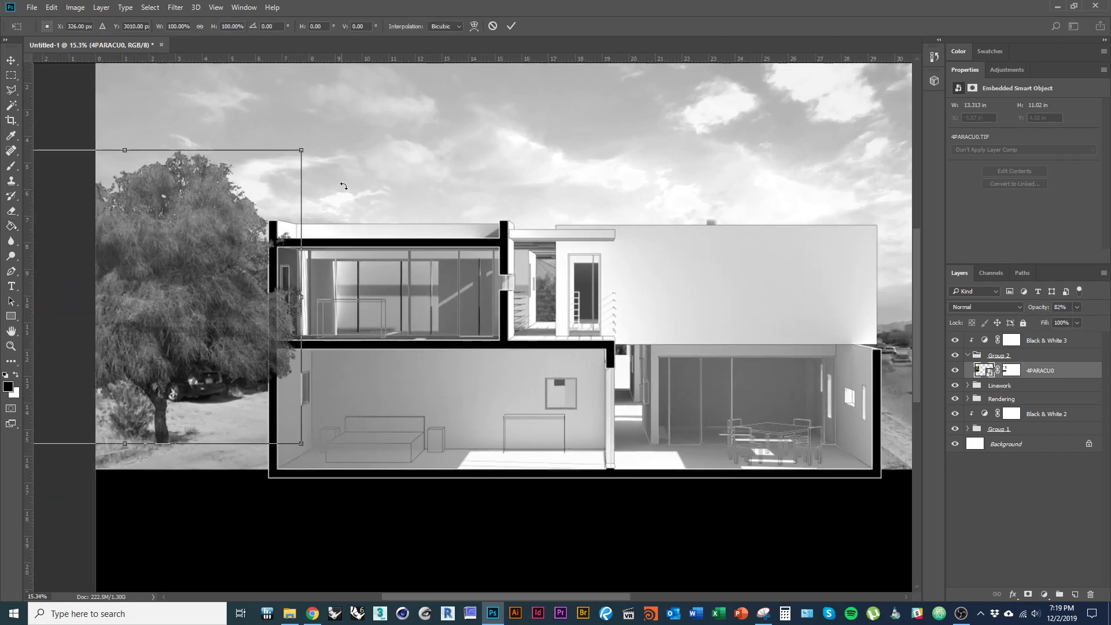
drag(308, 148, 293, 161)
drag(199, 270, 193, 273)
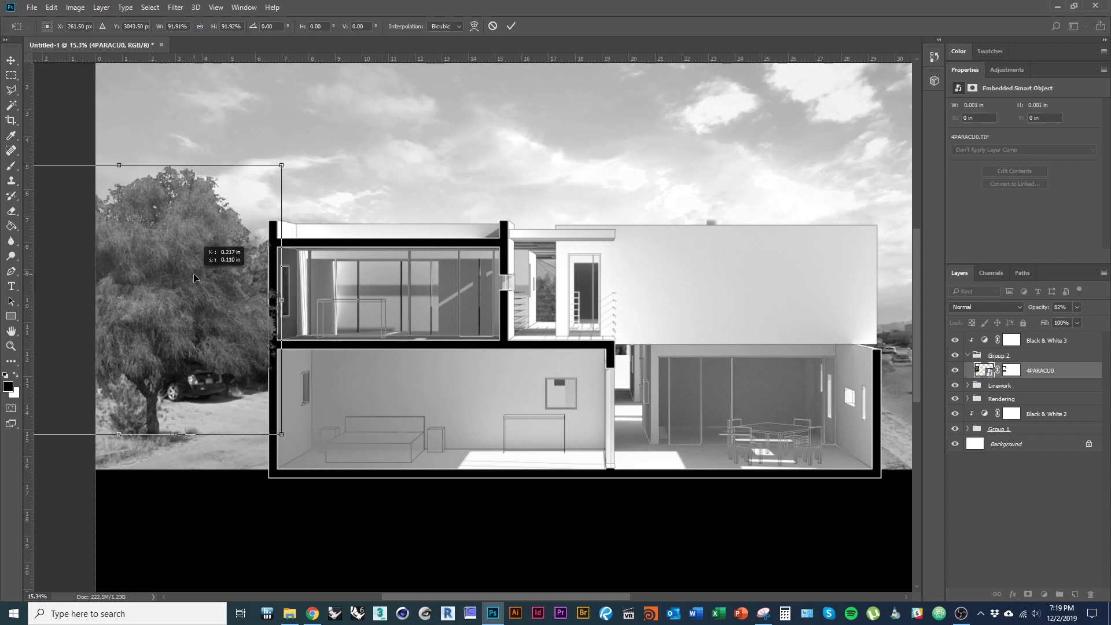
key(Return)
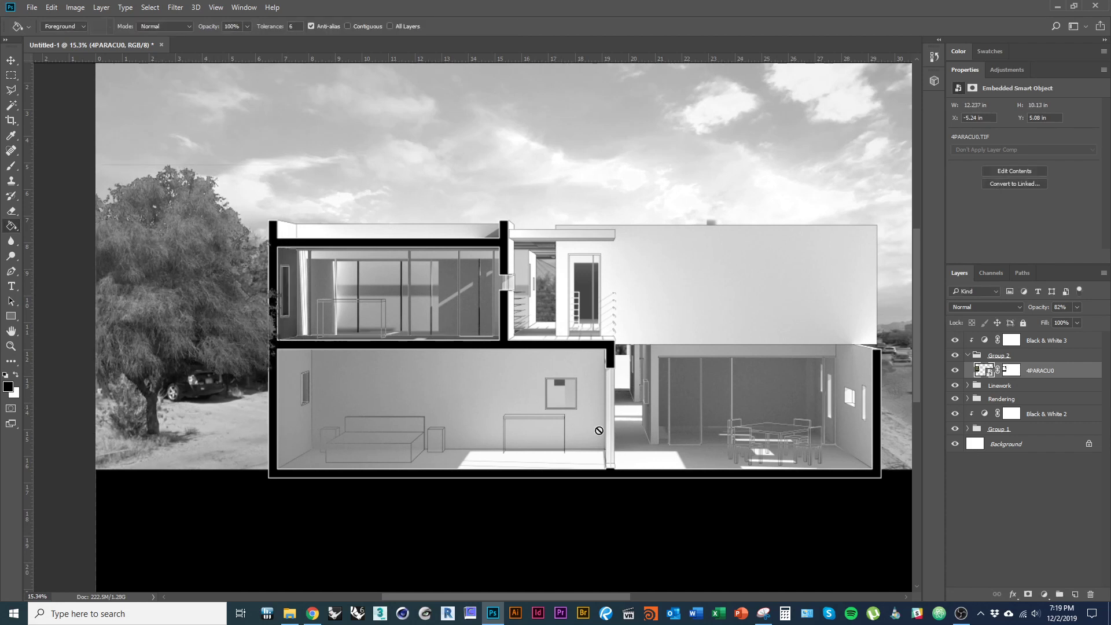
- Expand the Rendering group and load the Section Perspective layer's outline as a selection
drag(683, 432, 605, 428)
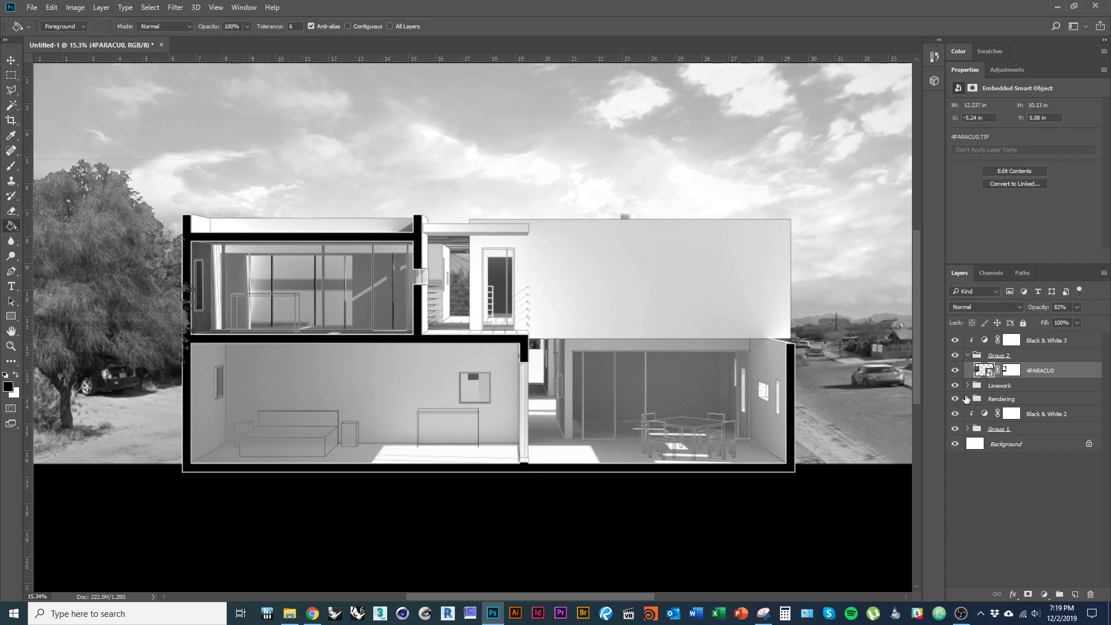
click(967, 399)
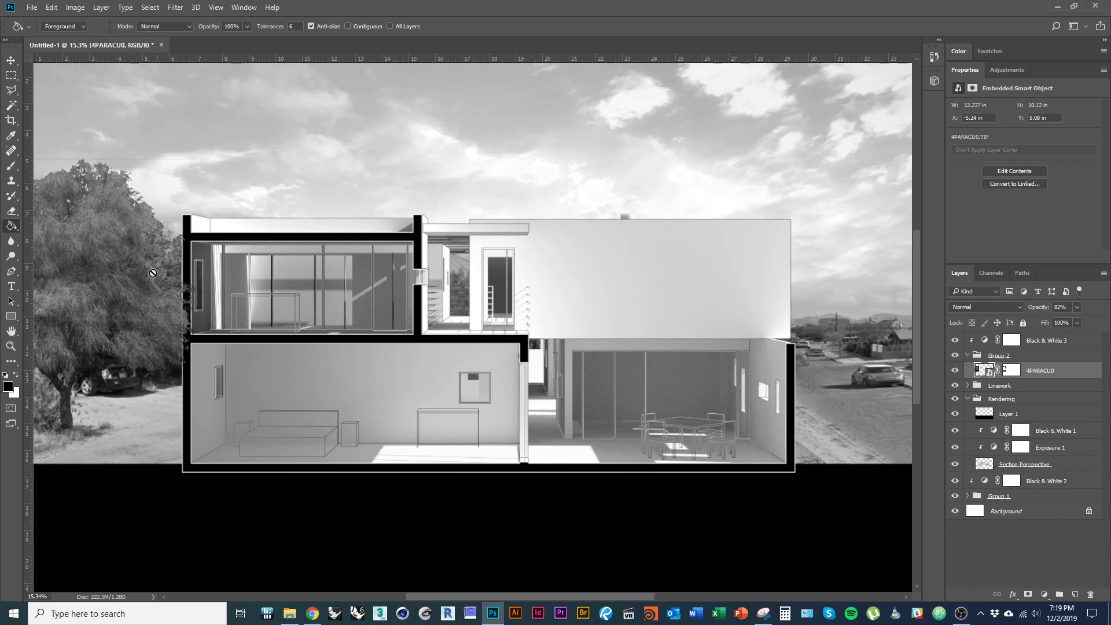
key(v)
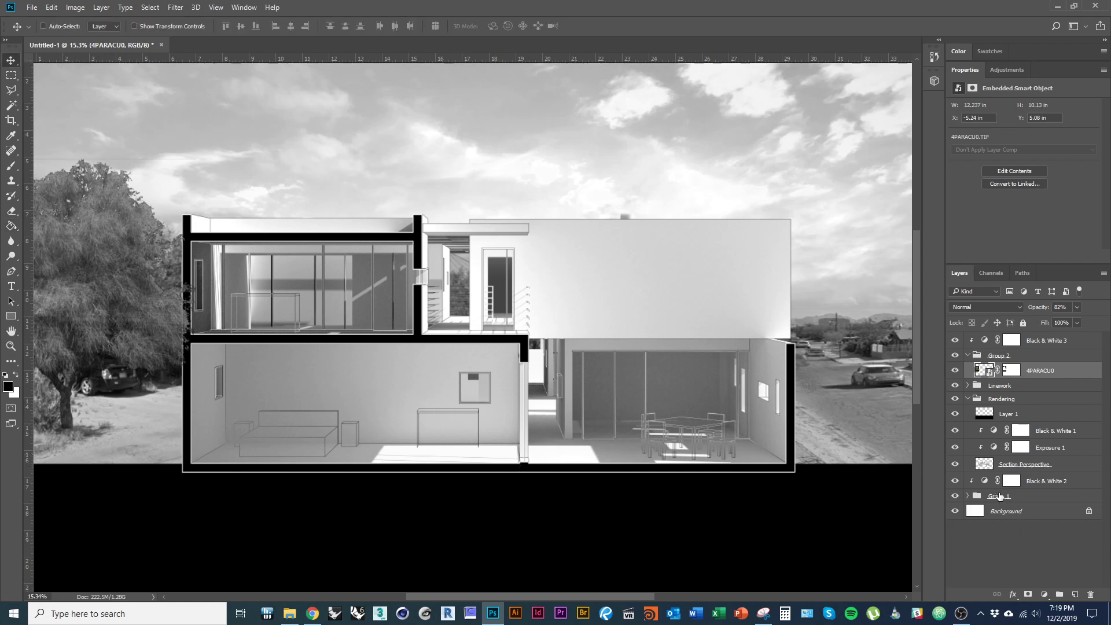
click(986, 467)
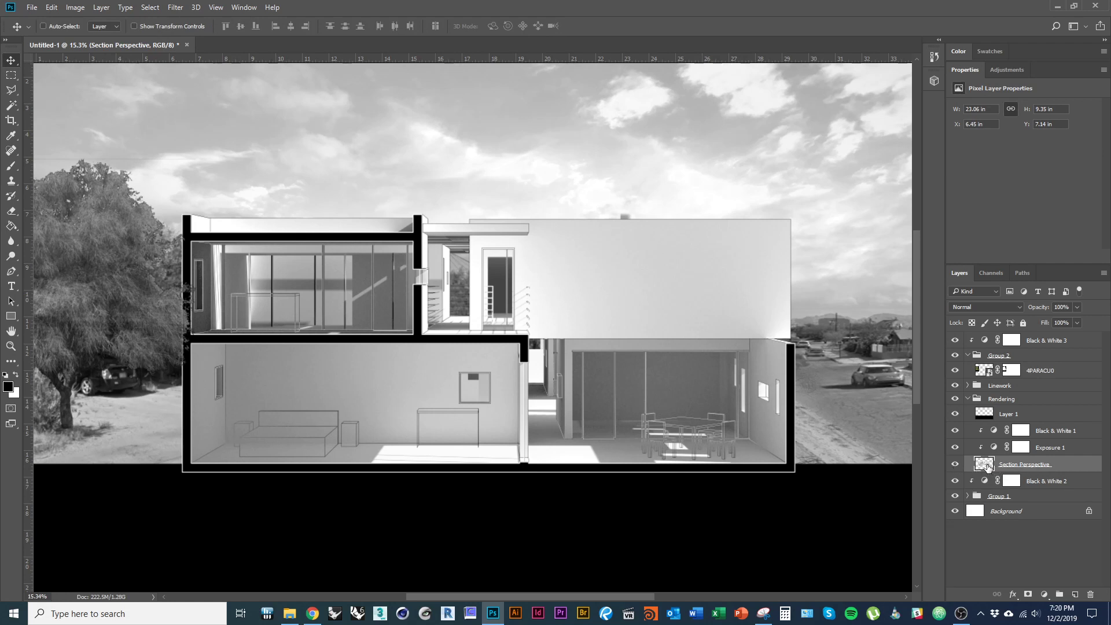
ctrl+click(985, 464)
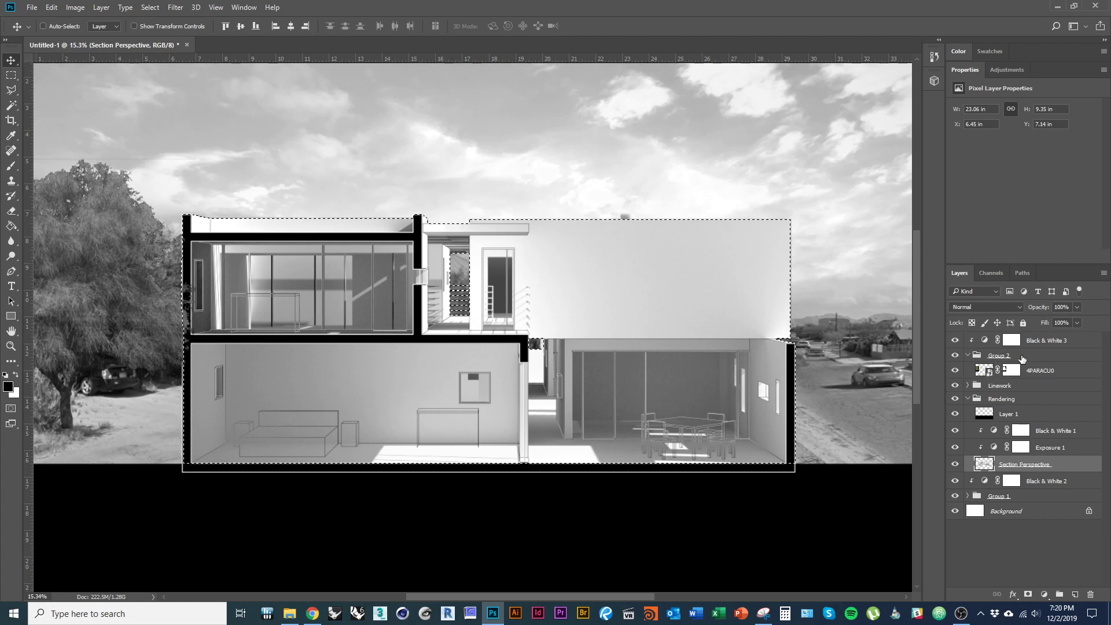
- Mask Group 2 with the section rendering's outline and invert the mask so the tree shows
click(996, 358)
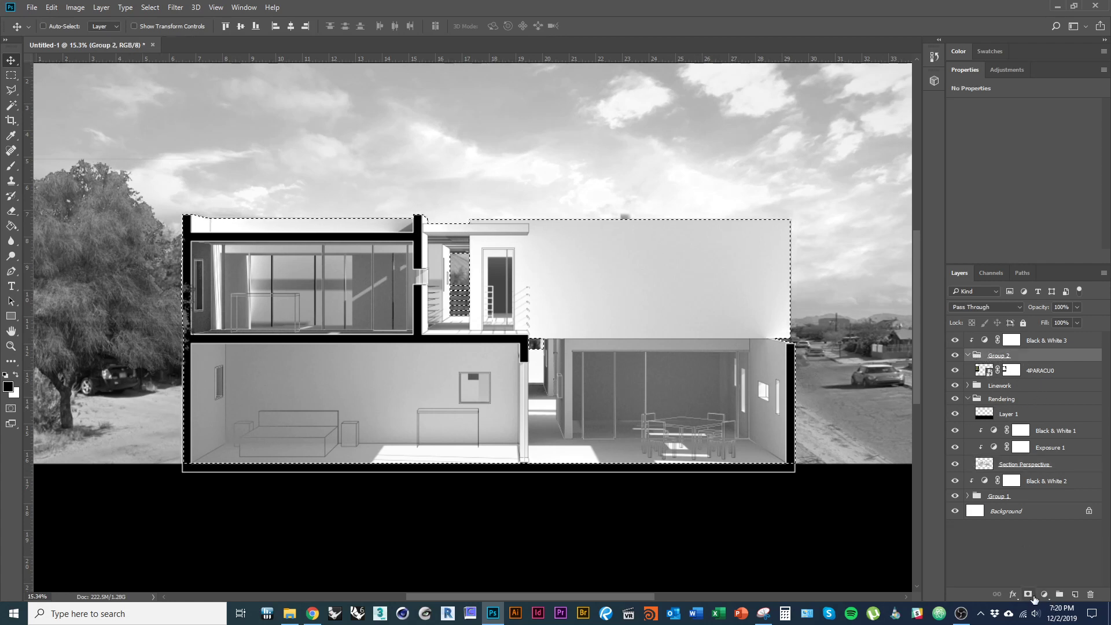
click(1028, 594)
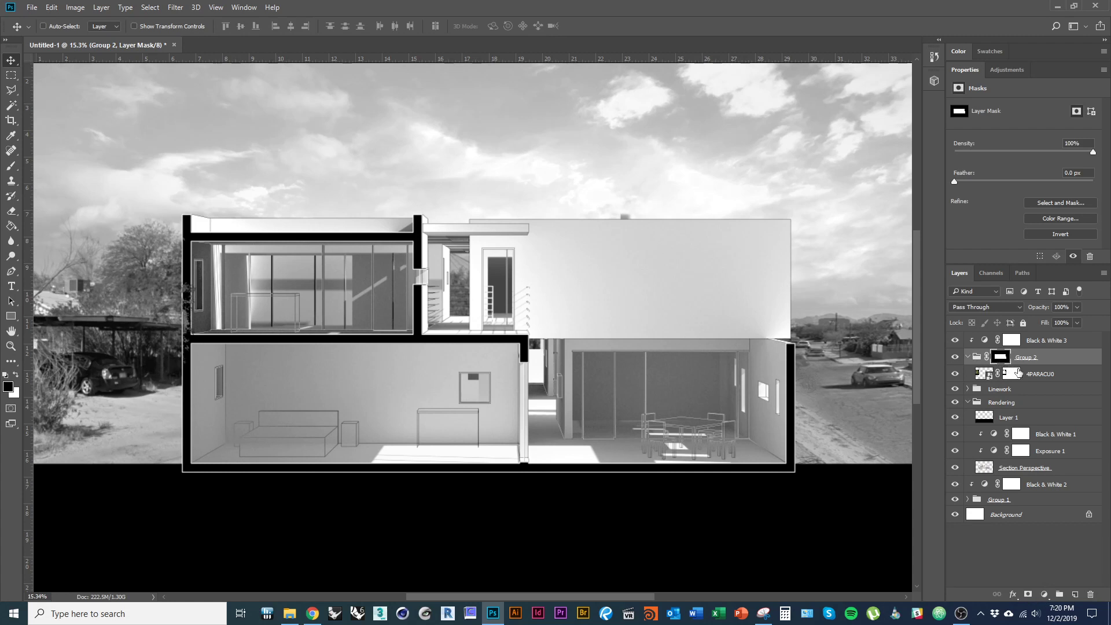
key(ctrl+i)
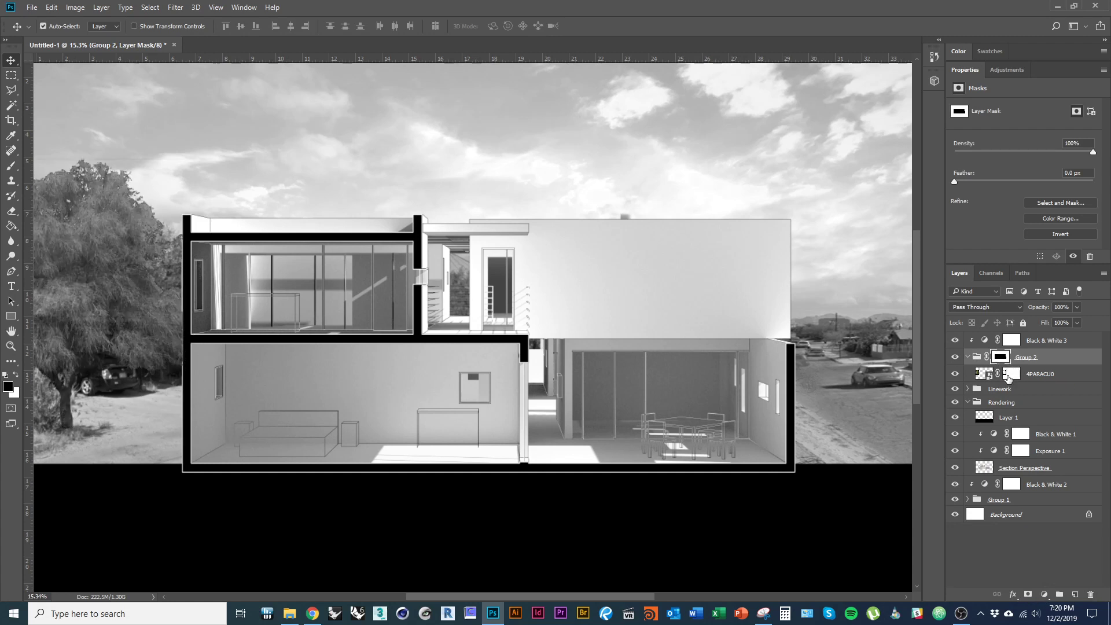
drag(387, 325, 367, 325)
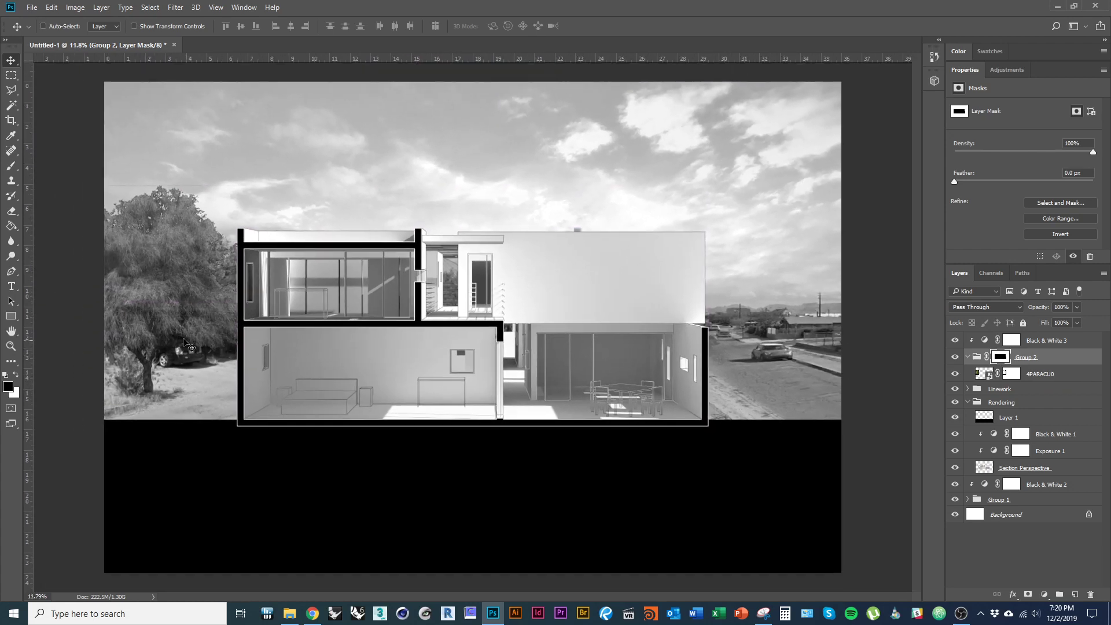
drag(196, 306, 256, 308)
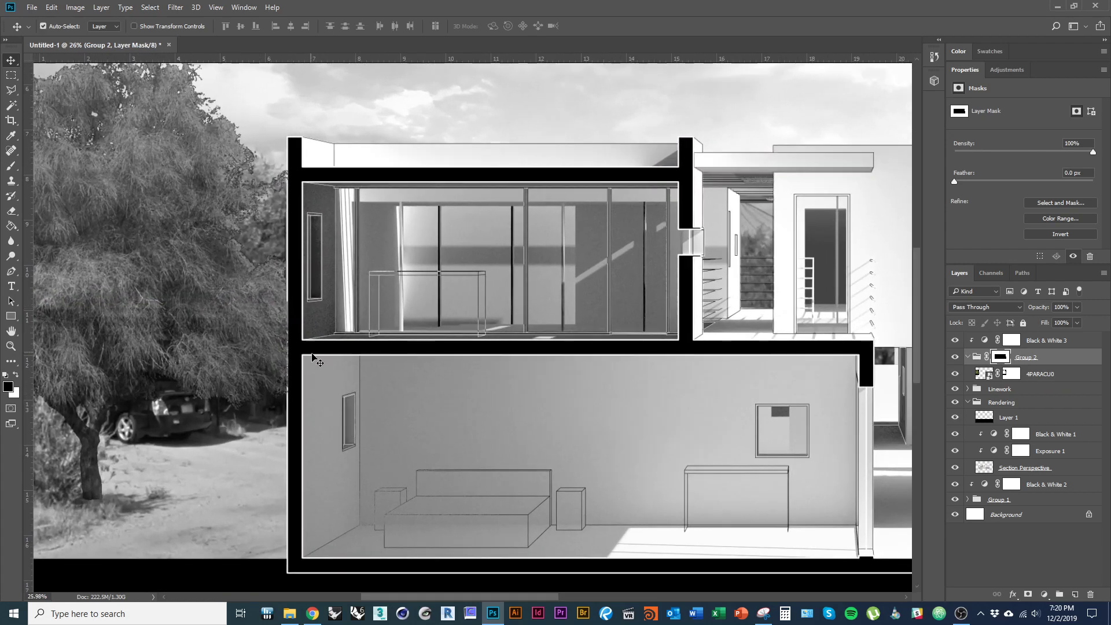
- Inspect Group 2's mask and Paint Bucket-fill it to keep the tree off the black ground
alt+click(1001, 360)
key(g)
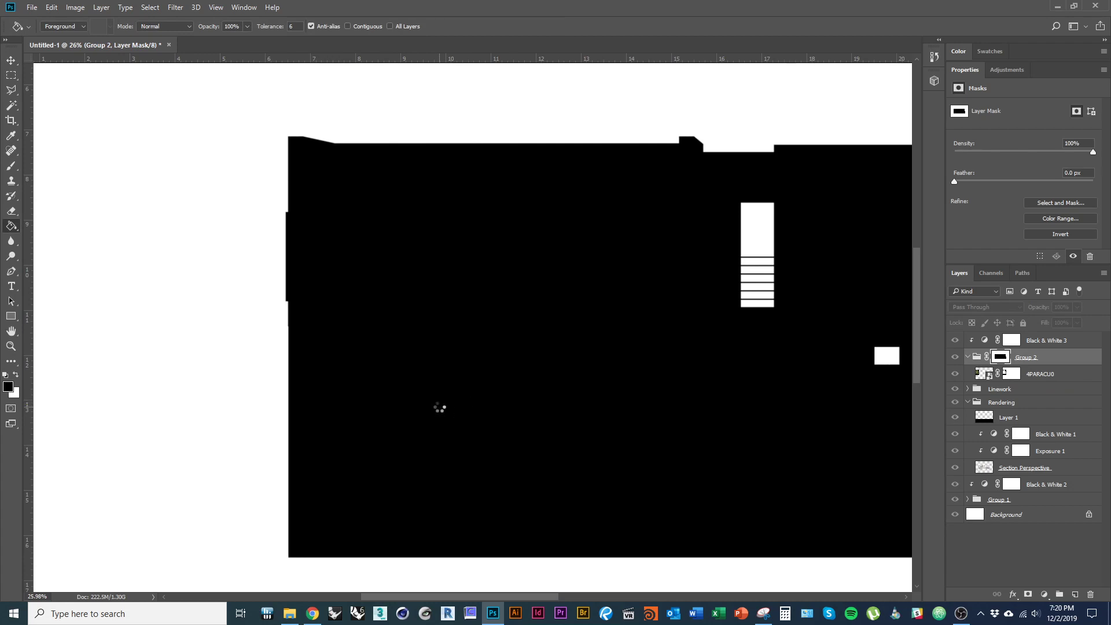
alt+click(1005, 359)
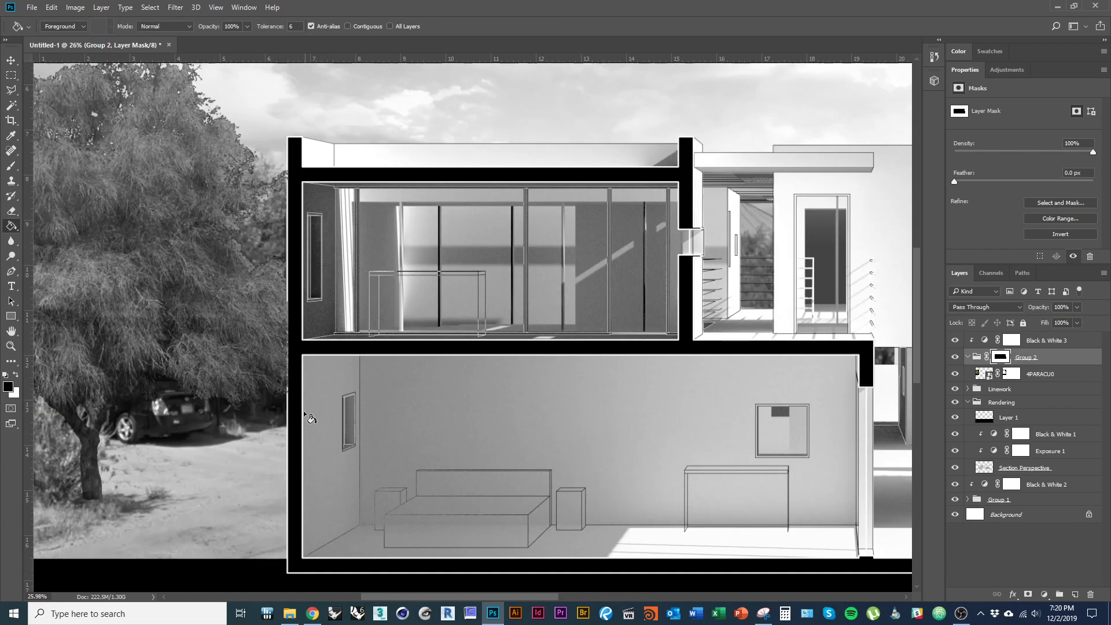
click(382, 413)
click(382, 413)
scroll(265, 332, down, 5)
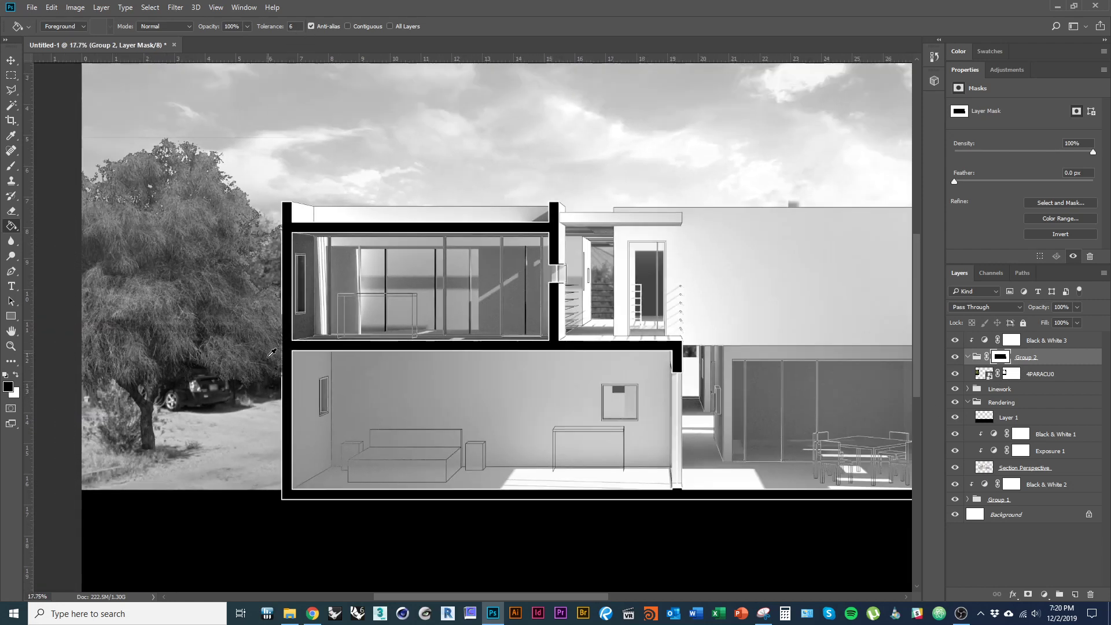
key(v)
scroll(163, 399, down, 1)
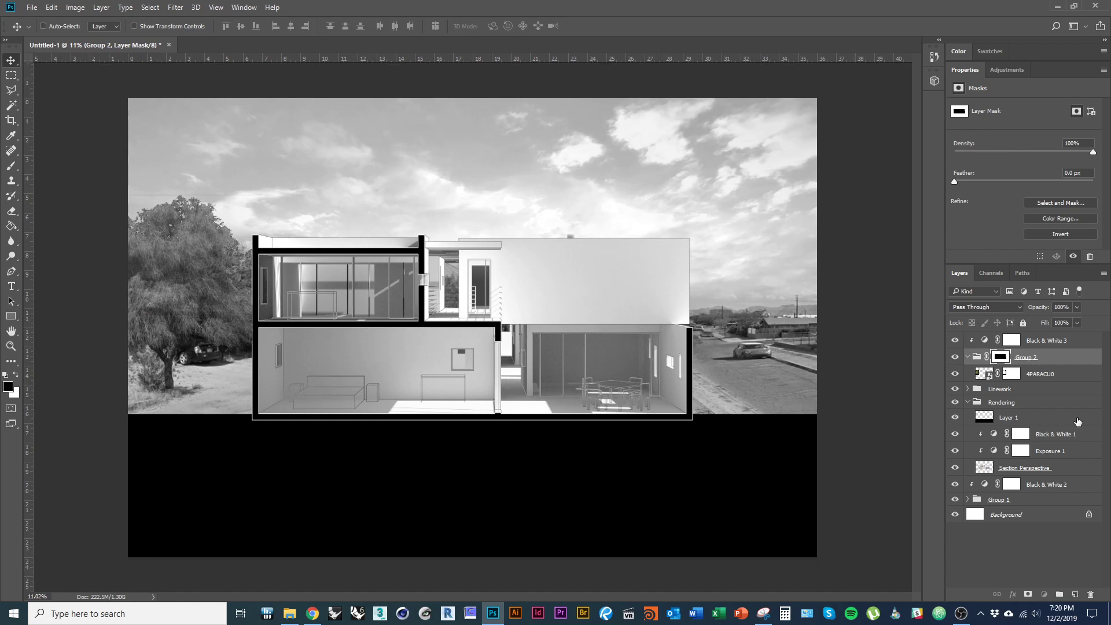
- Add a +1.06 Exposure adjustment above the 4PARACU0 tree and set the tree's opacity to 72%
click(1040, 374)
click(1045, 594)
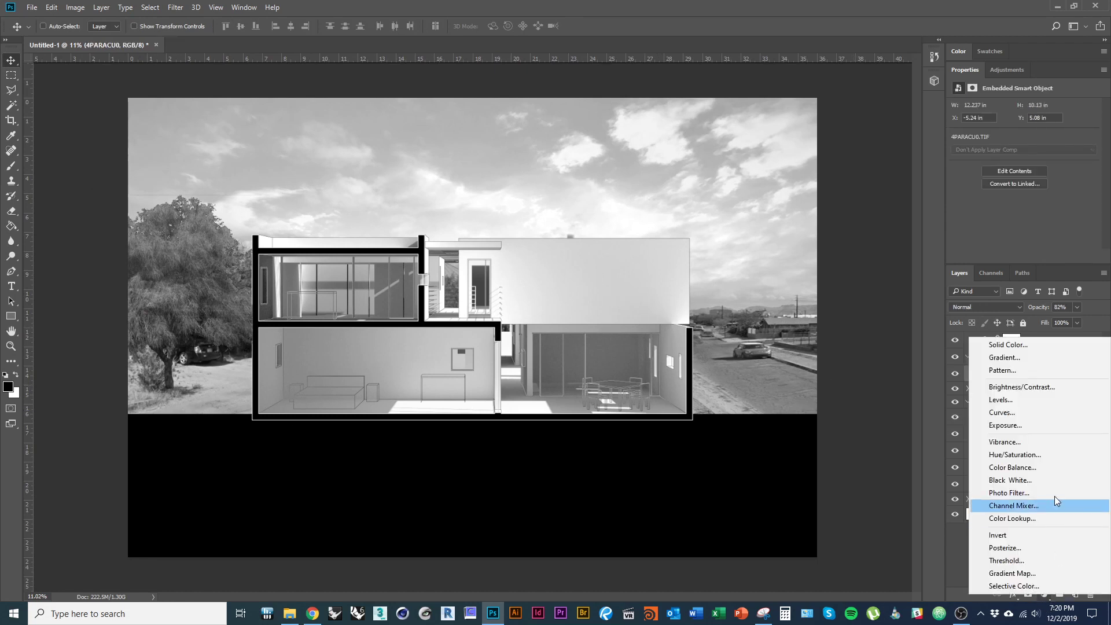
click(1019, 425)
drag(1024, 136, 1023, 160)
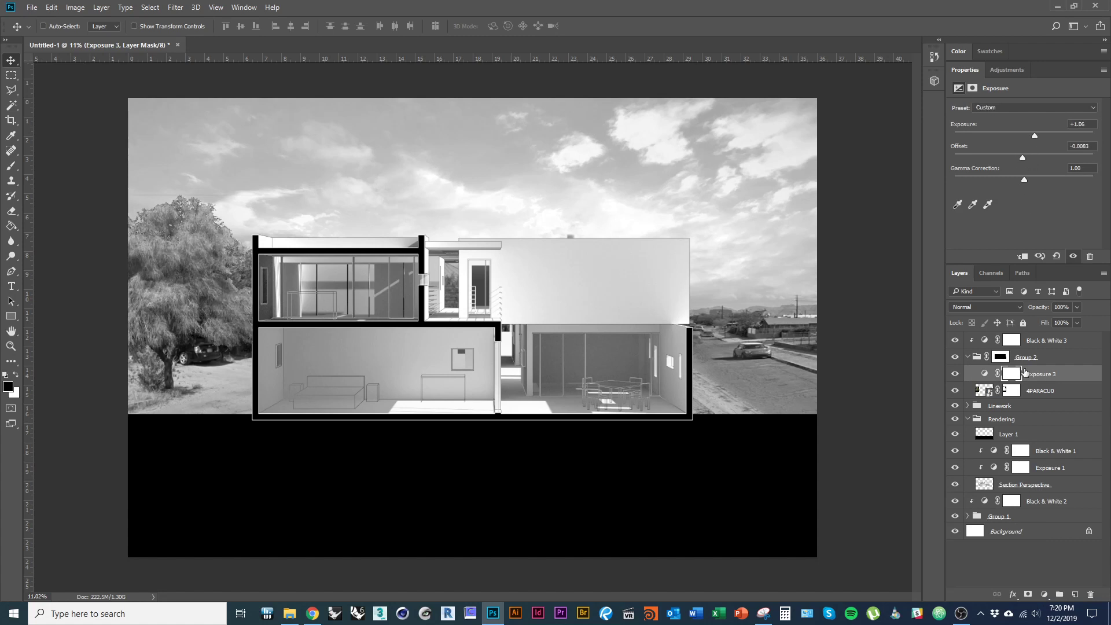
click(1052, 394)
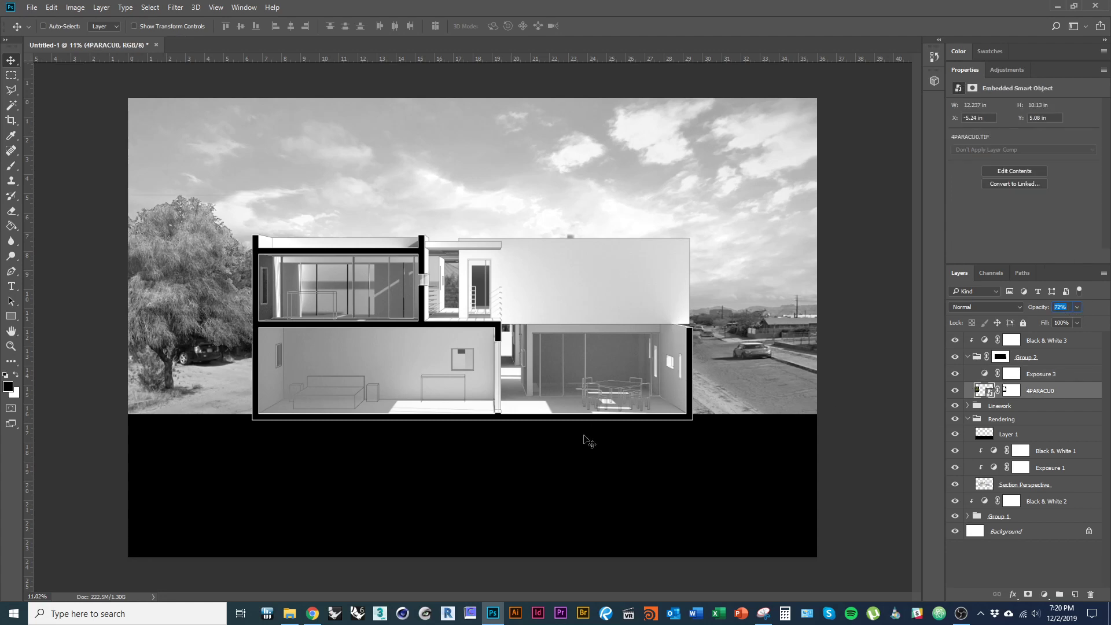
key(alt+Tab)
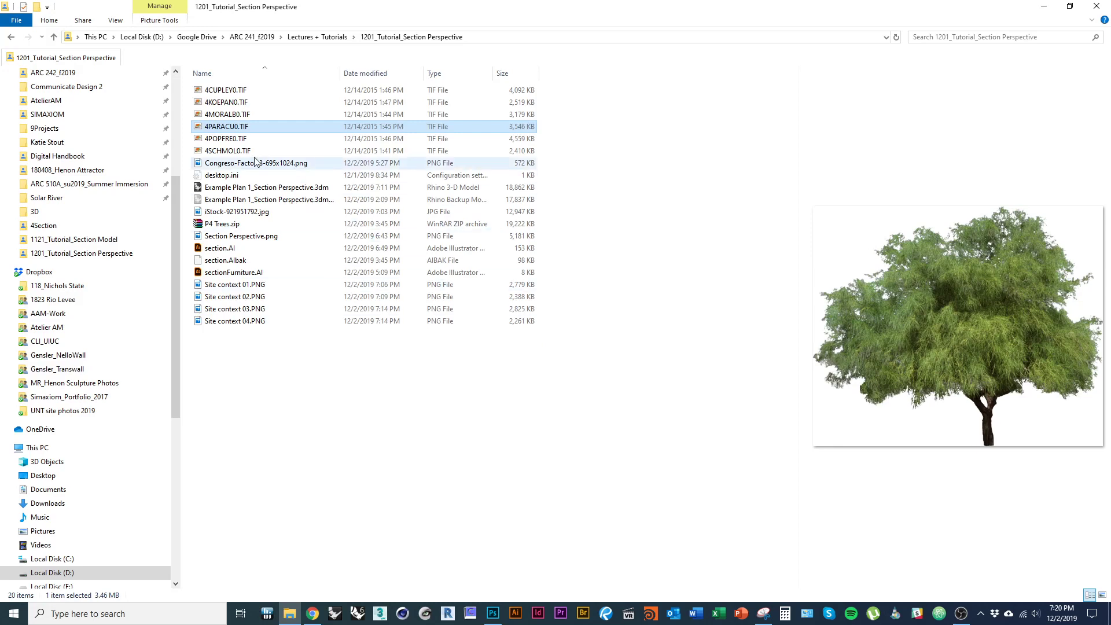
- Preview the tree TIFs such as 4SCHMOL0 and 4KOEPAN0, then carry 4MORALB0.TIF over to Photoshop
click(237, 142)
click(239, 153)
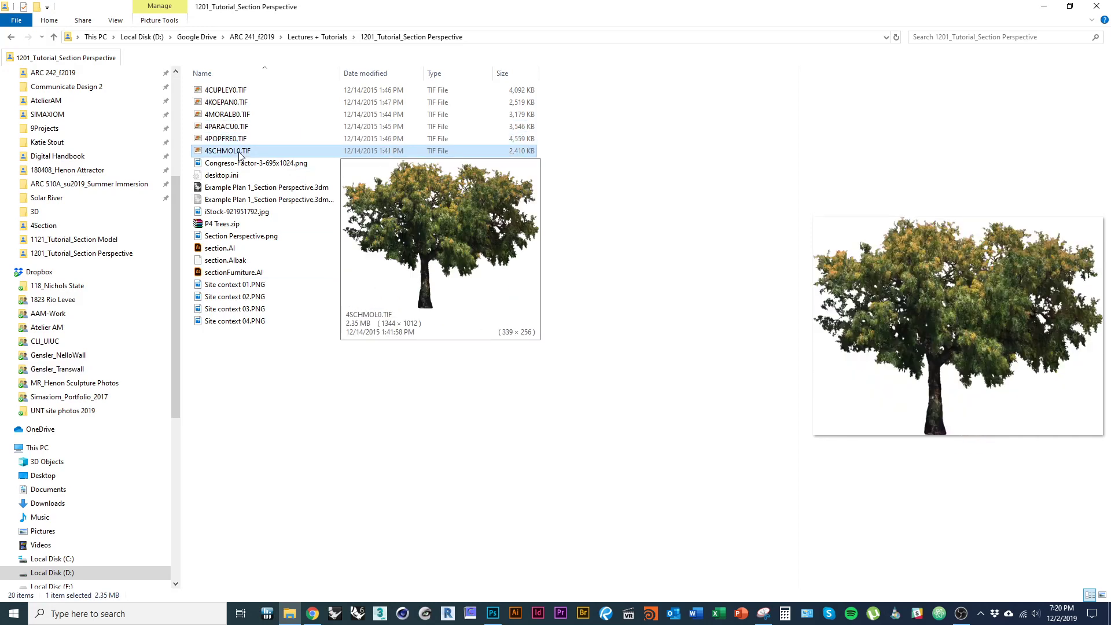
click(236, 140)
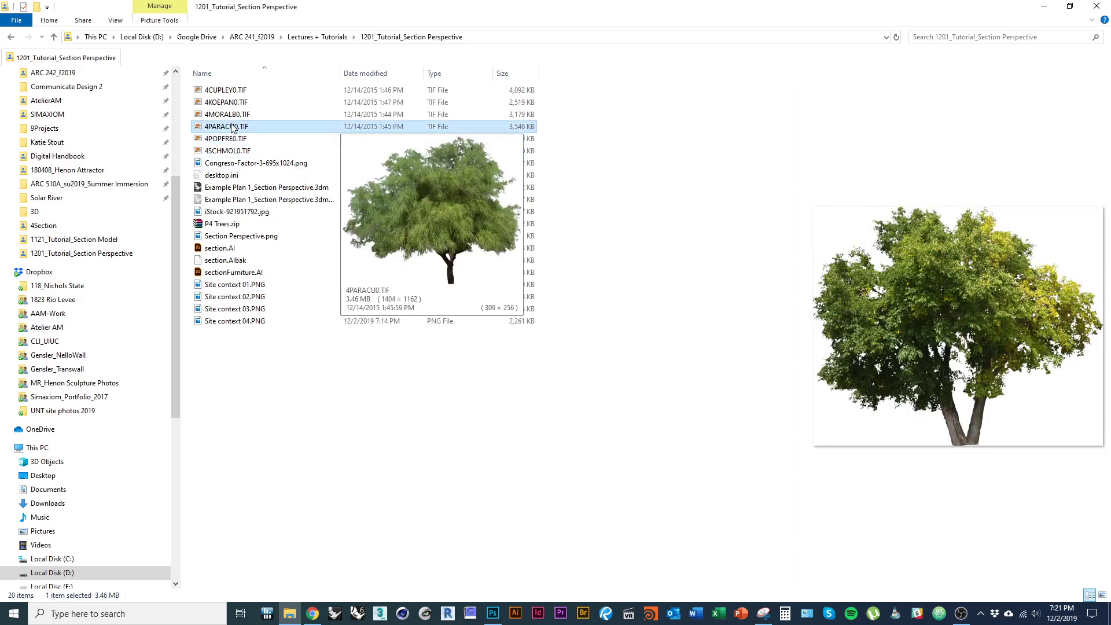
click(232, 115)
click(231, 103)
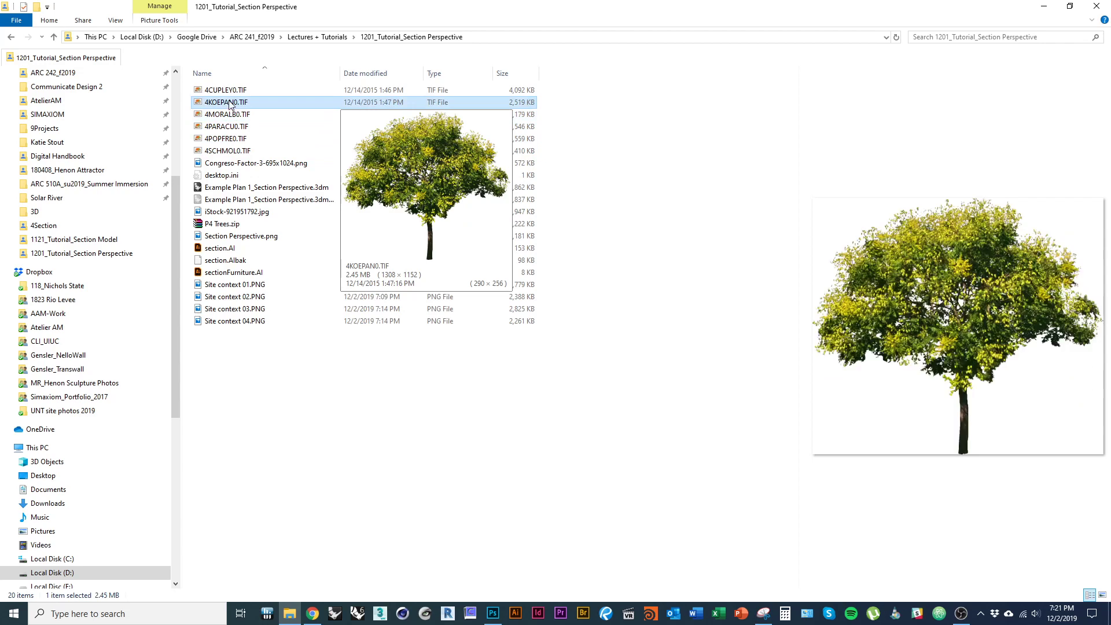
click(230, 91)
click(234, 104)
click(231, 115)
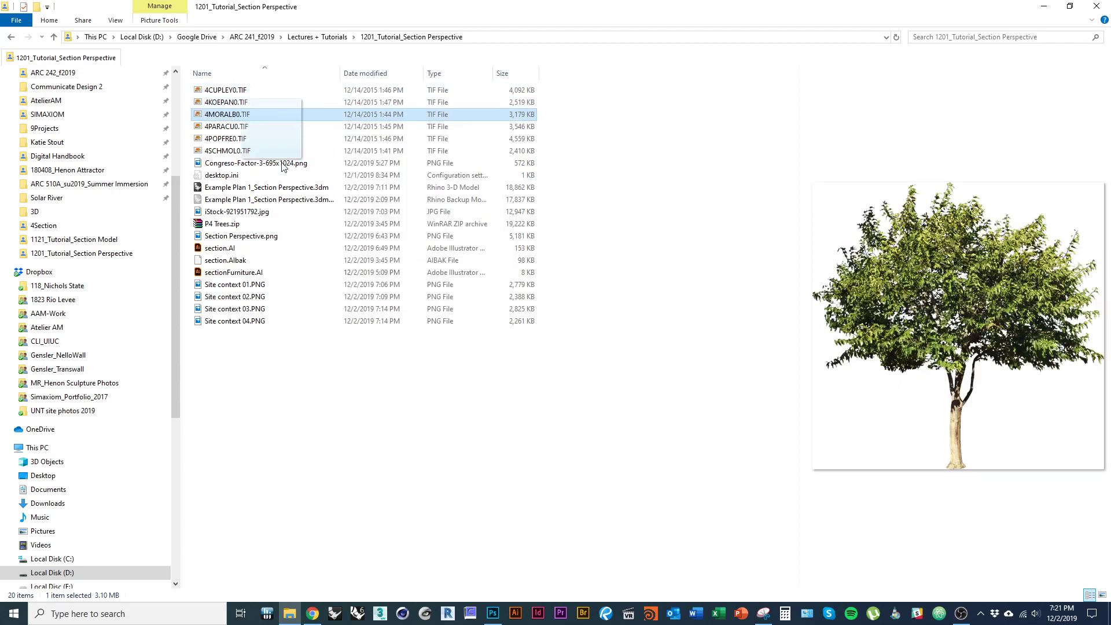
click(493, 614)
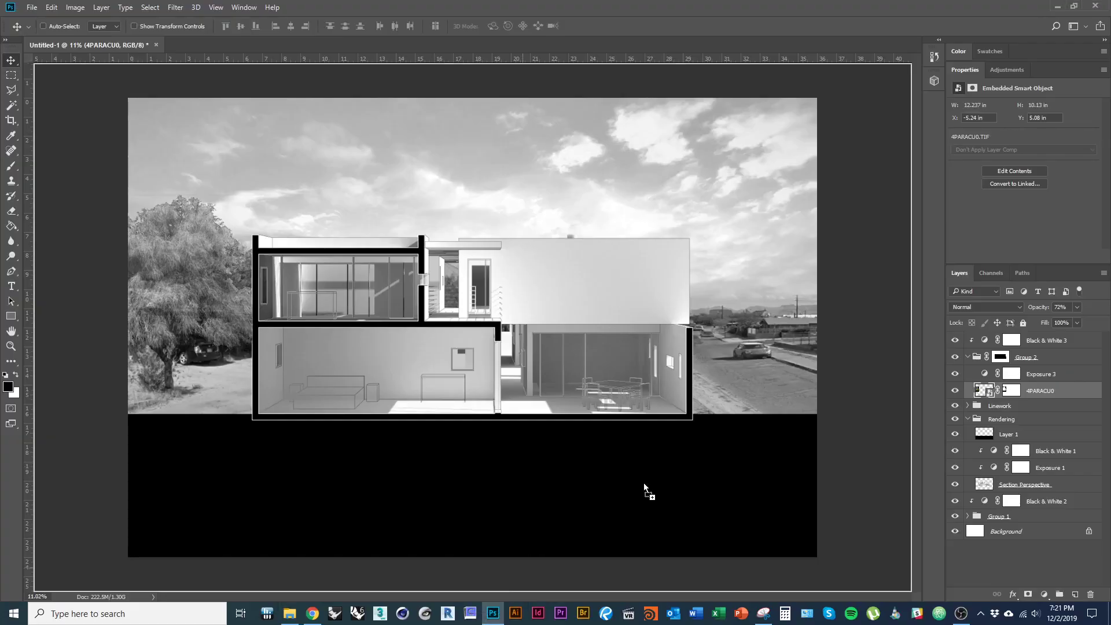
- Place 4MORALB0.TIF in the composite and move it up and left over the building
drag(727, 383, 727, 383)
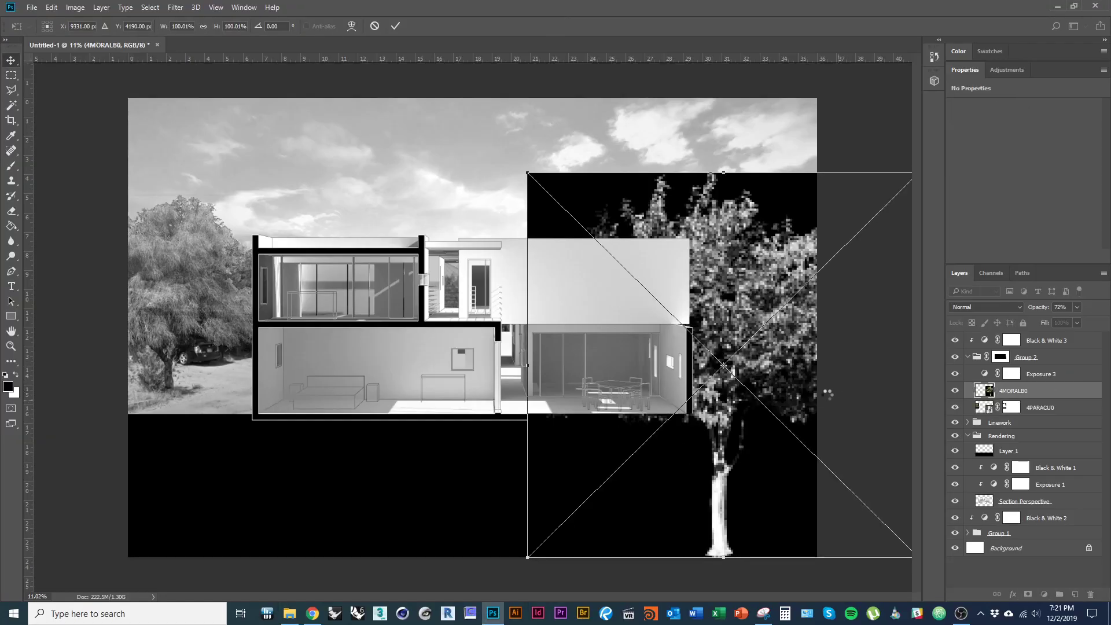
key(Return)
drag(780, 390, 567, 327)
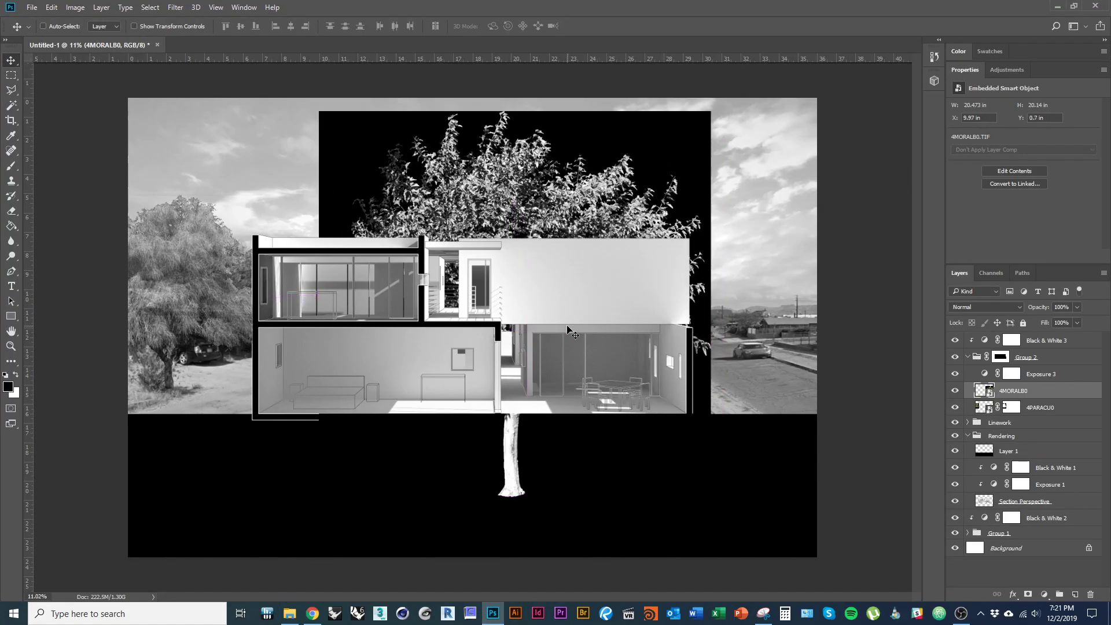
- Magic Wand the black backdrop, select inverse, and add a layer mask to isolate the tree
click(11, 105)
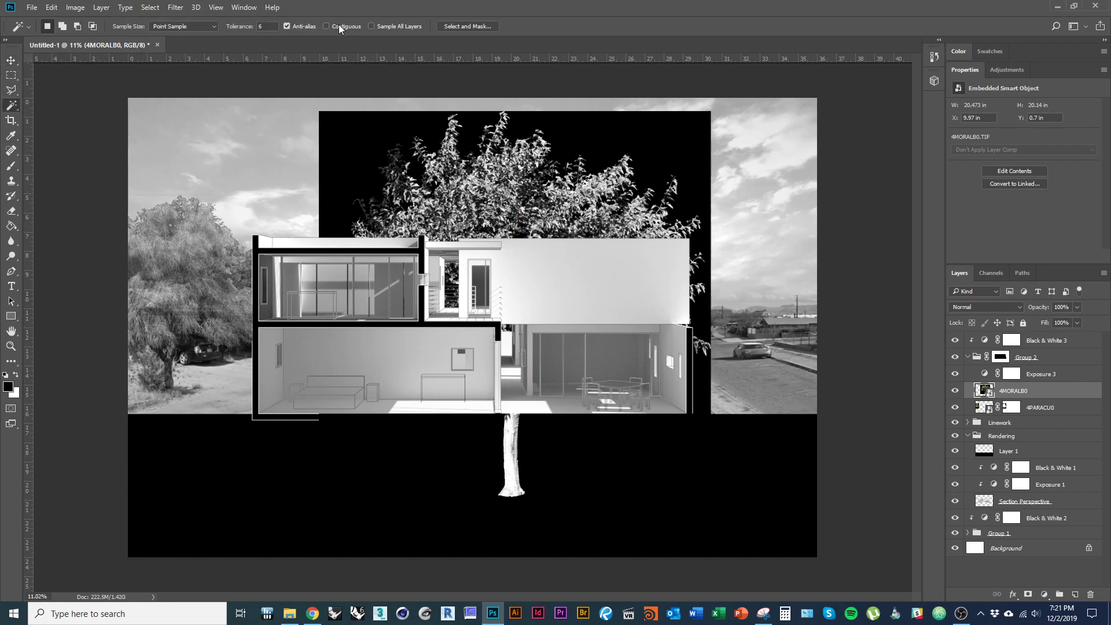
click(707, 259)
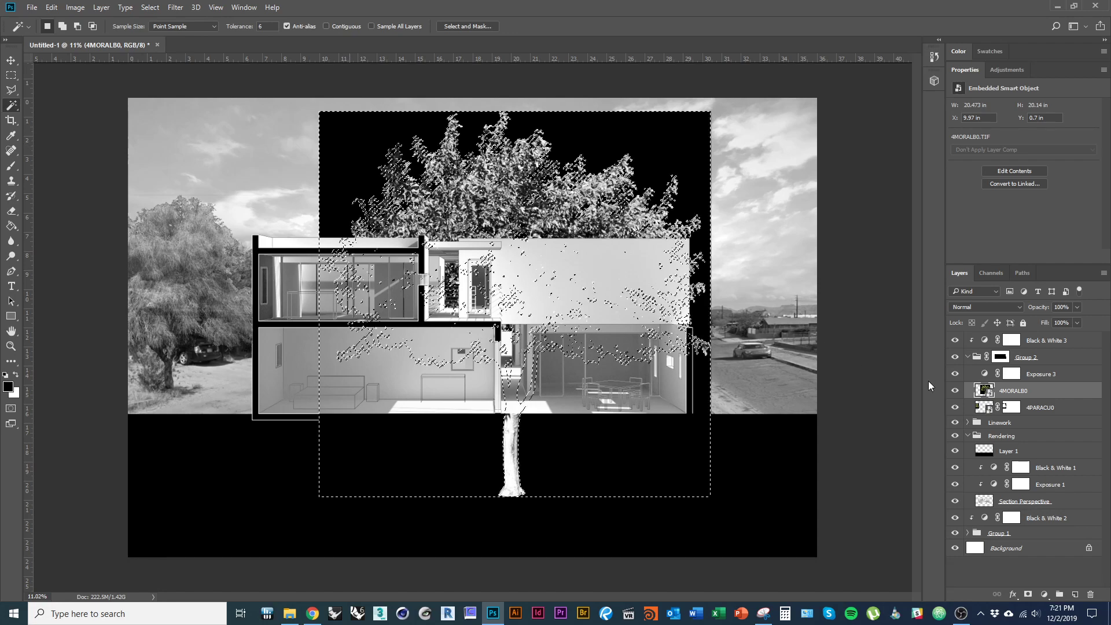
right_click(649, 149)
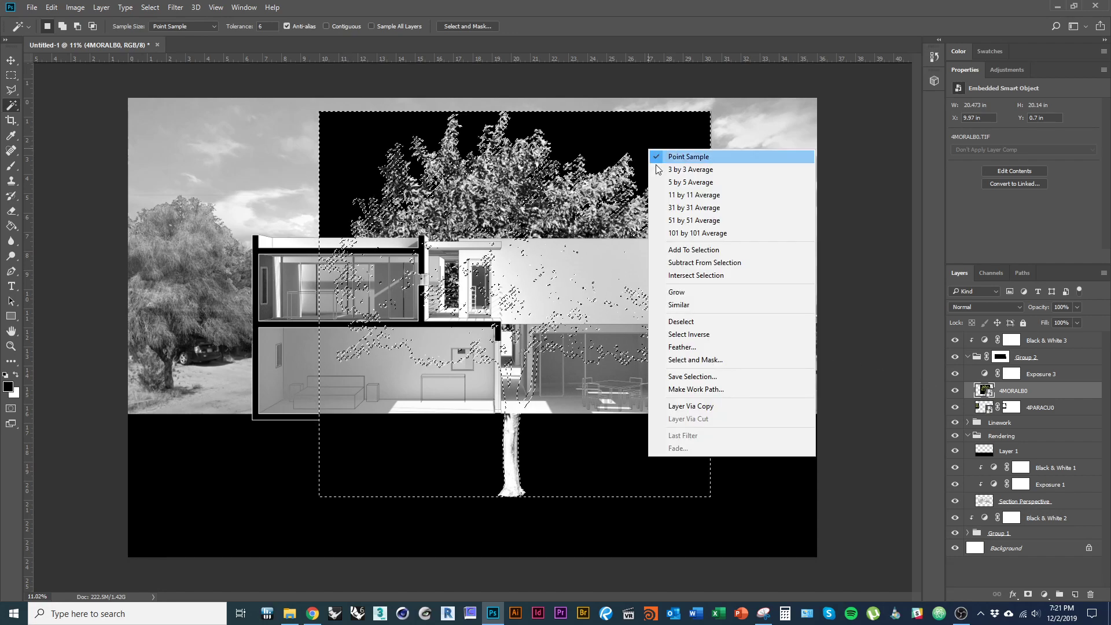
click(709, 335)
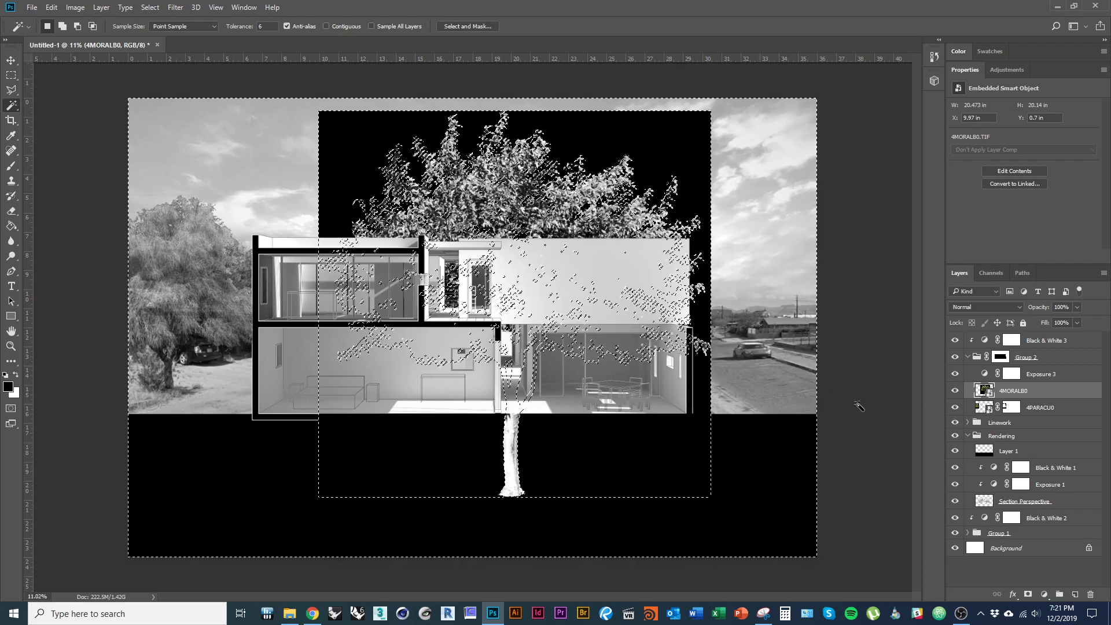
click(1029, 595)
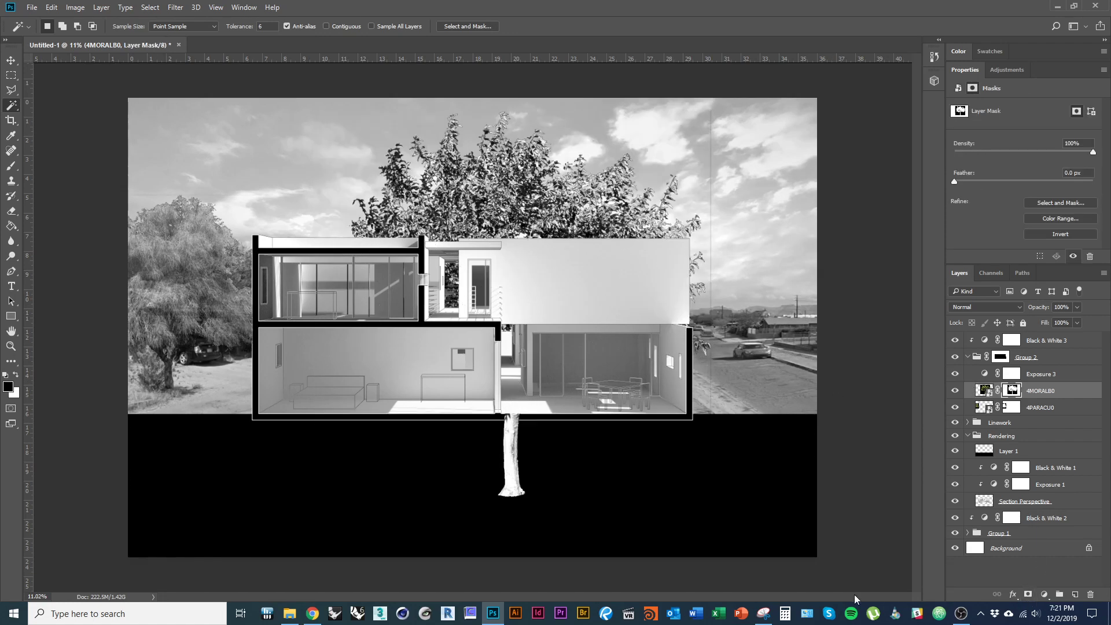
- Scale the 4MORALB0 tree to about 54% beside the street, and clip Exposure 3 to 4PARACU0
drag(542, 237, 558, 238)
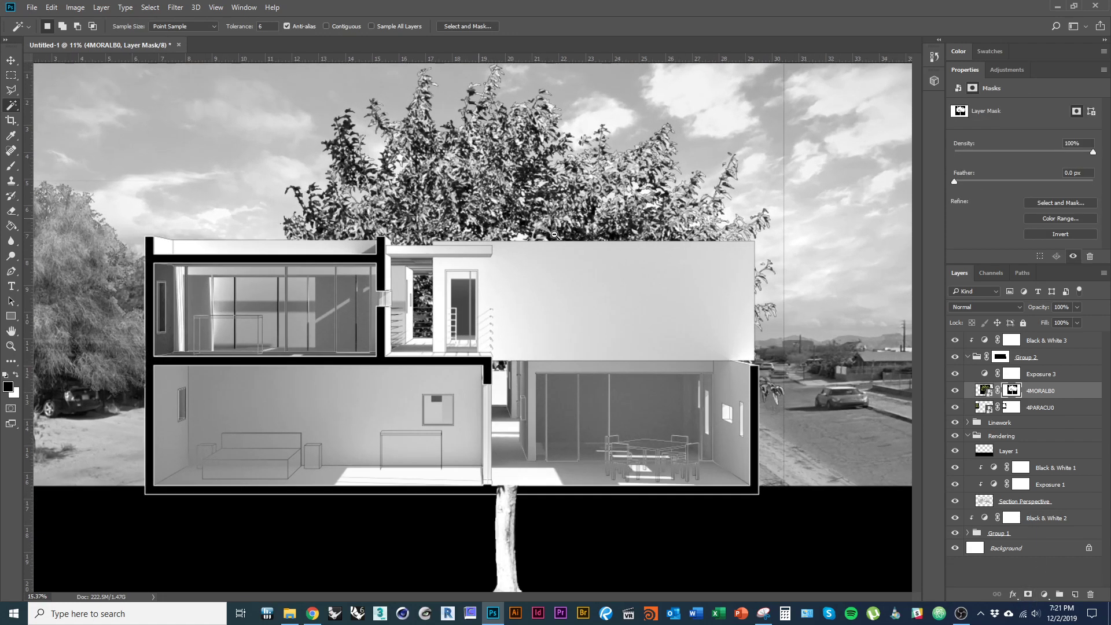
key(v)
drag(502, 210, 536, 244)
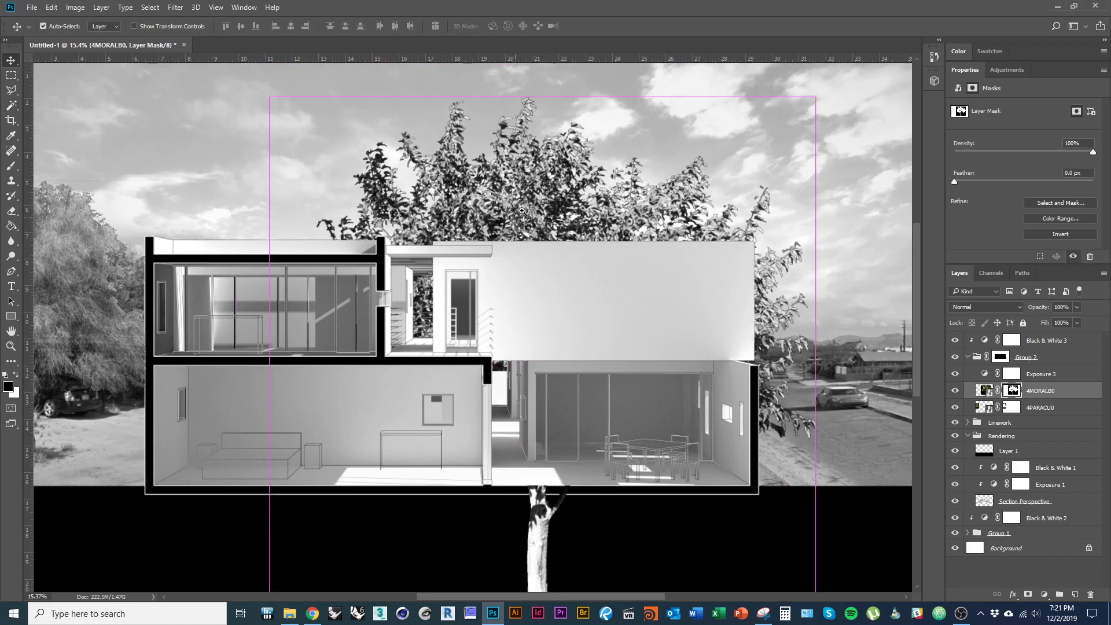
key(ctrl+minus)
key(ctrl+t)
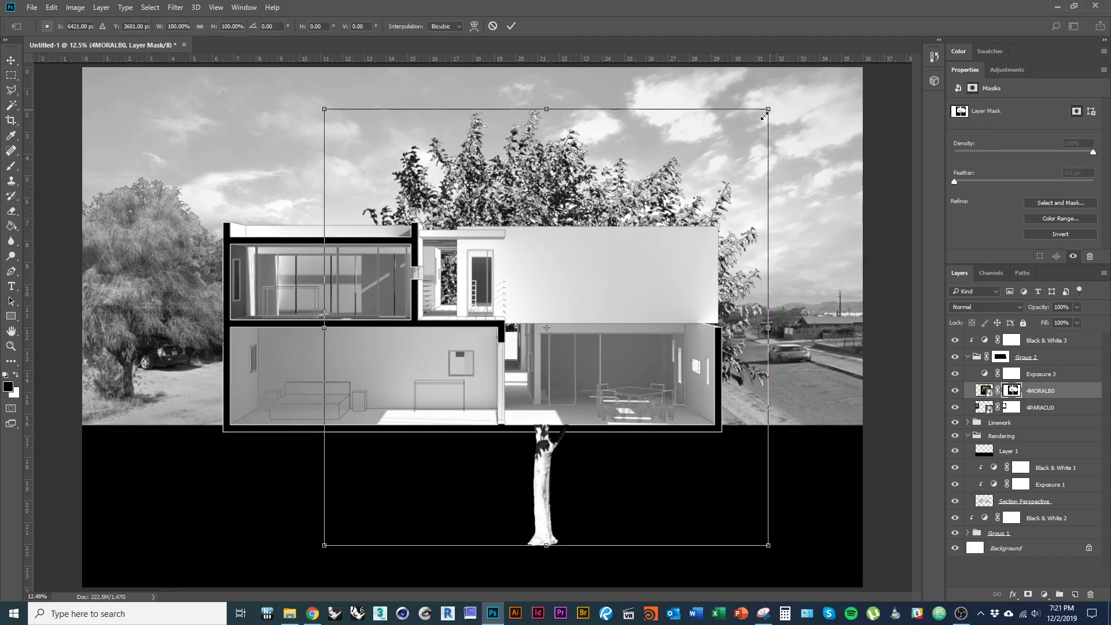
drag(764, 115, 669, 204)
drag(647, 316, 834, 290)
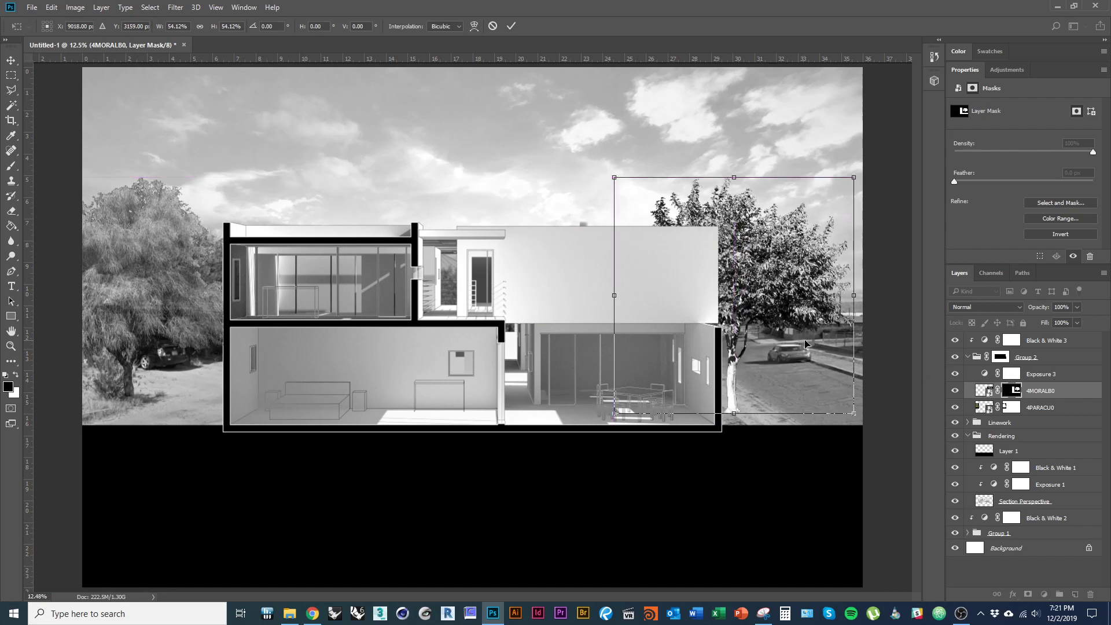
key(Return)
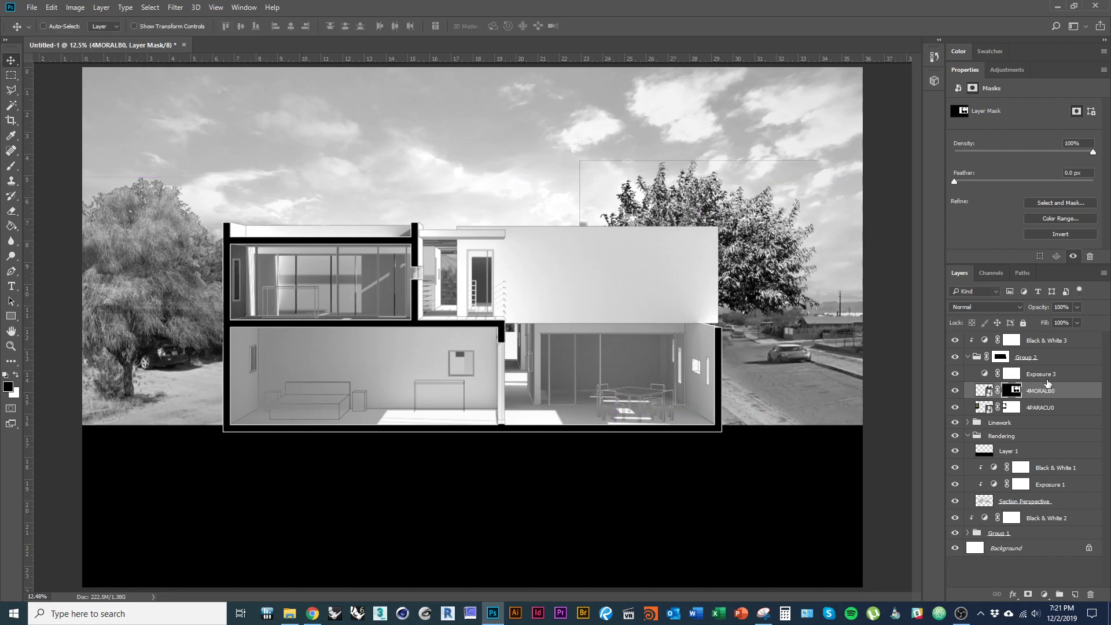
drag(1058, 375, 1058, 412)
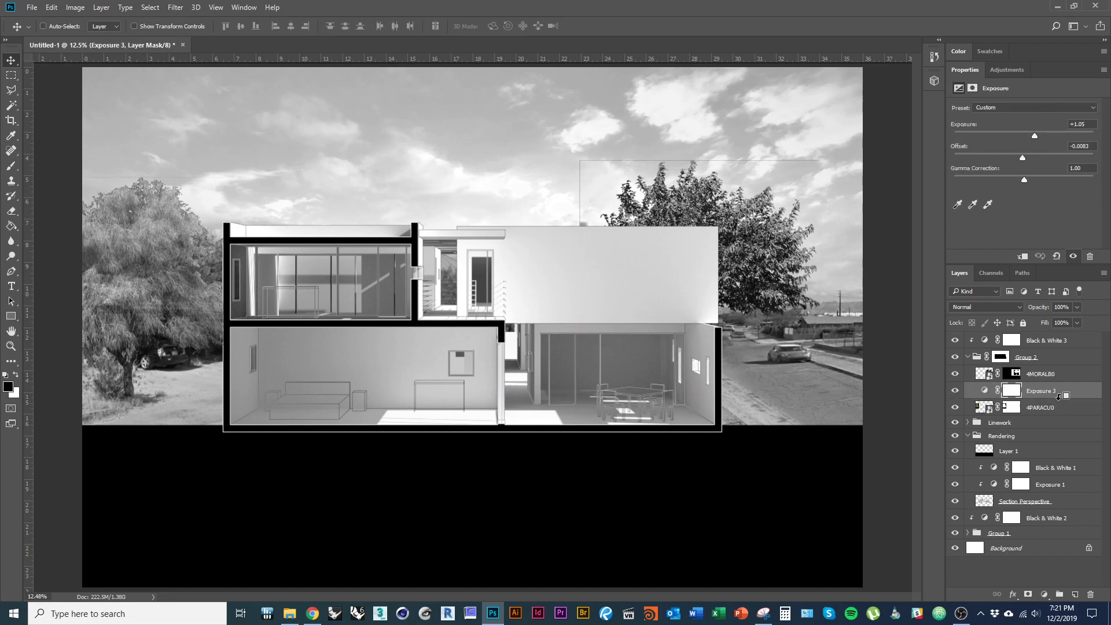
alt+click(1058, 397)
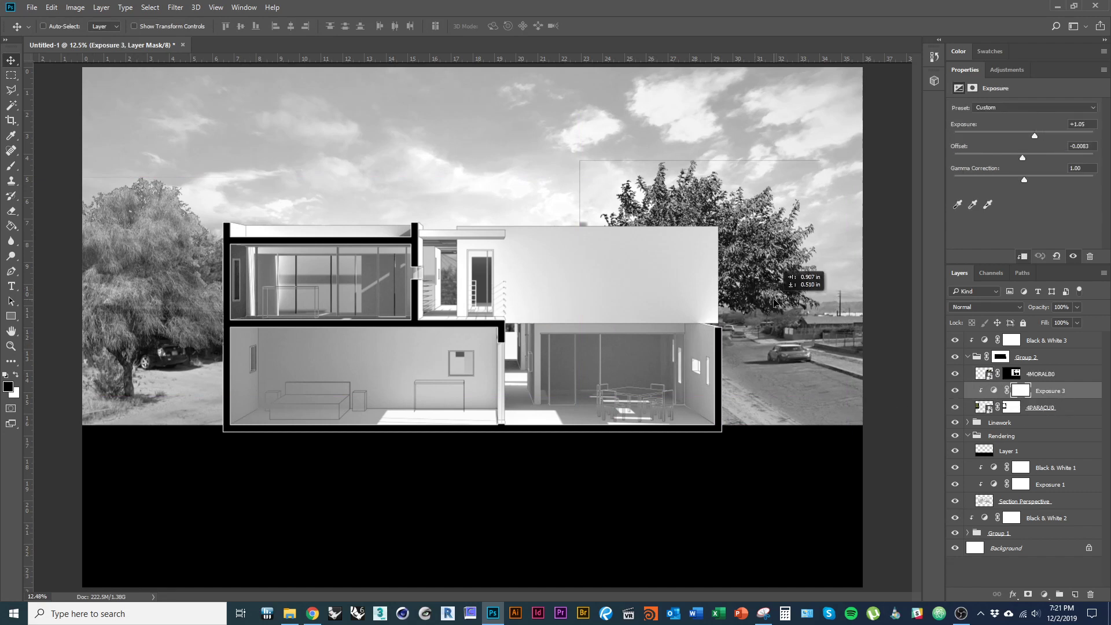
- Rescale the 4MORALB0 tree to about 53% and lower it onto the street edge
click(1039, 374)
drag(771, 307, 883, 279)
key(ctrl+t)
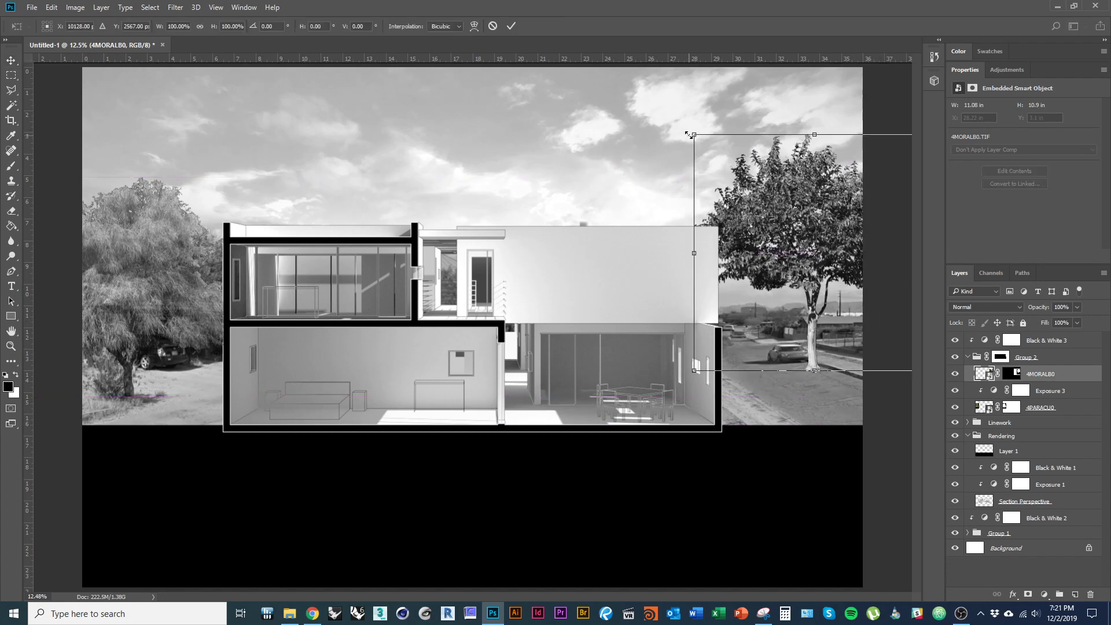
drag(690, 135, 745, 185)
drag(787, 254, 809, 290)
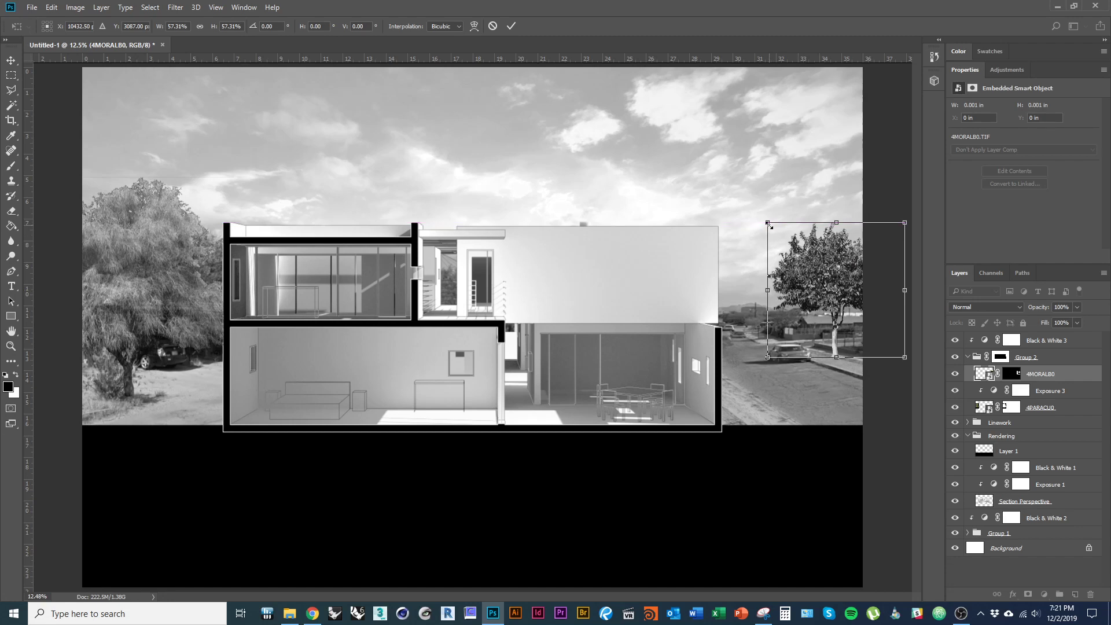
drag(770, 224, 780, 235)
drag(806, 274, 806, 280)
key(Return)
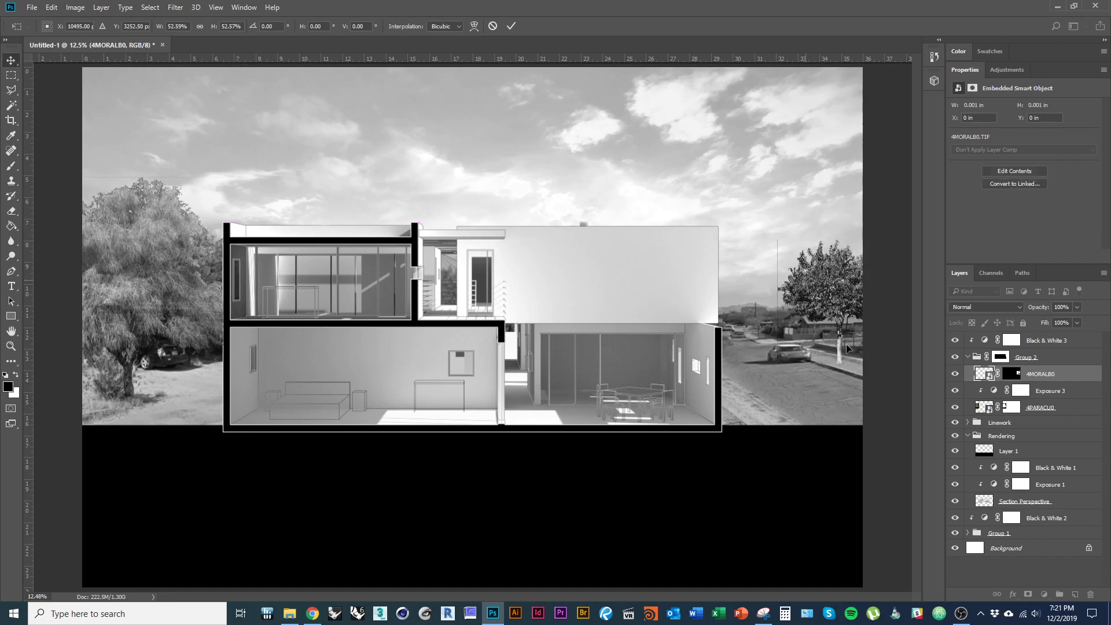
- Check the 4MORALB0 mask and switch to a larger brush for painting it
scroll(816, 275, up, 5)
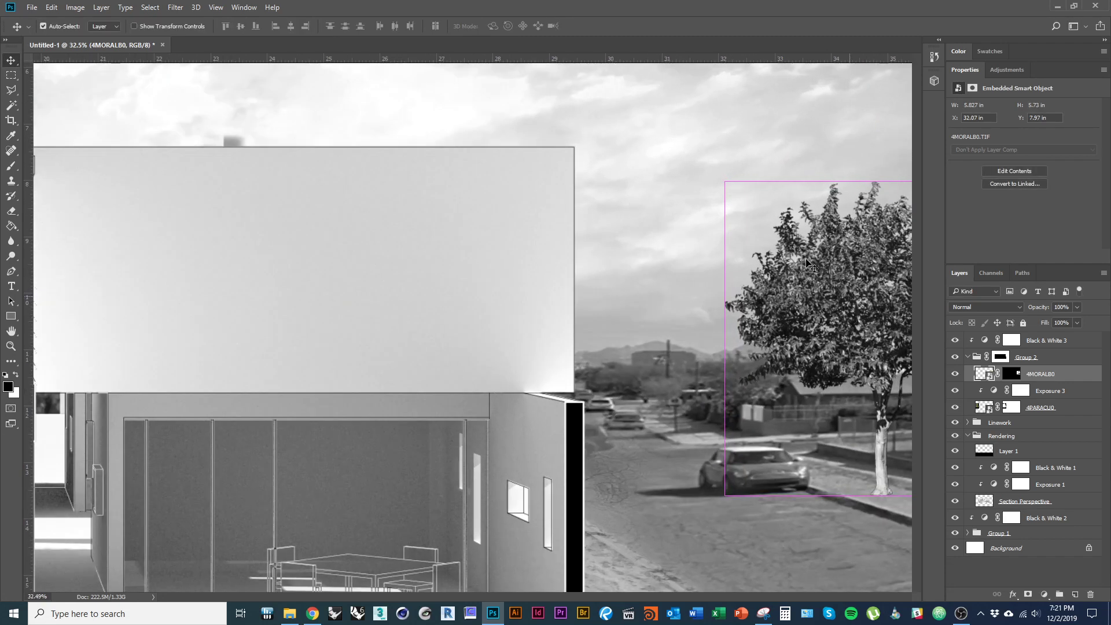
scroll(726, 271, up, 2)
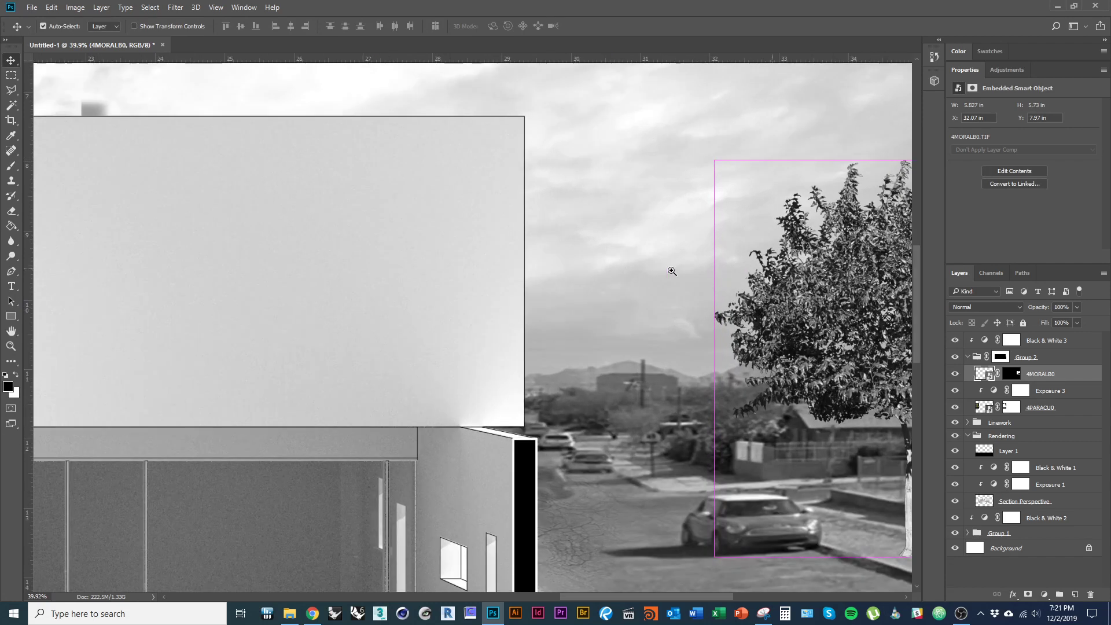
scroll(587, 271, down, 2)
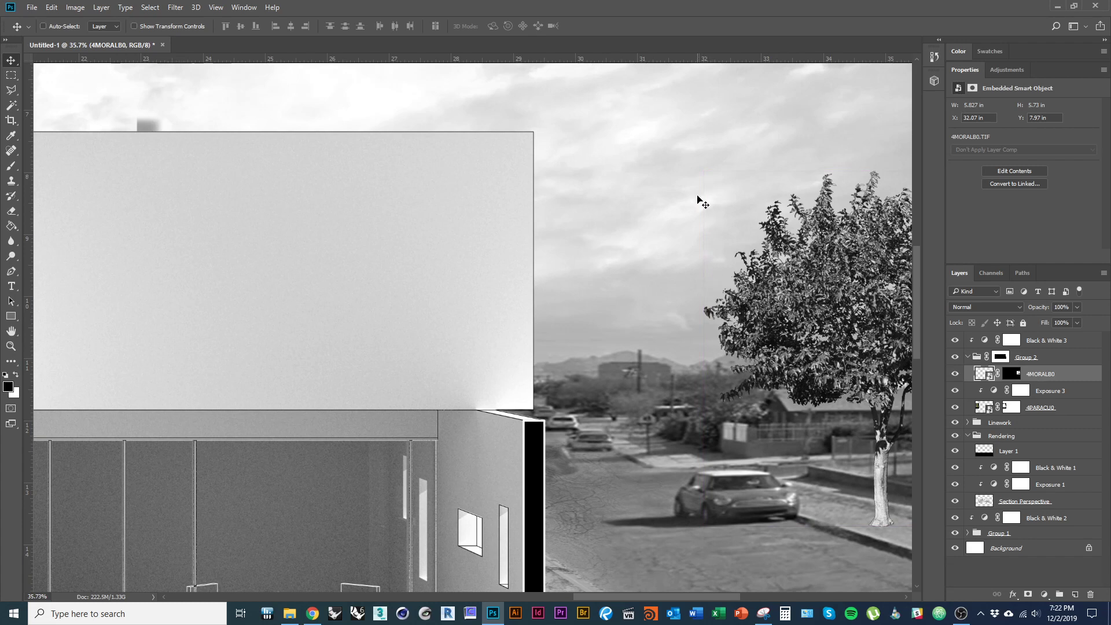
alt+click(1011, 378)
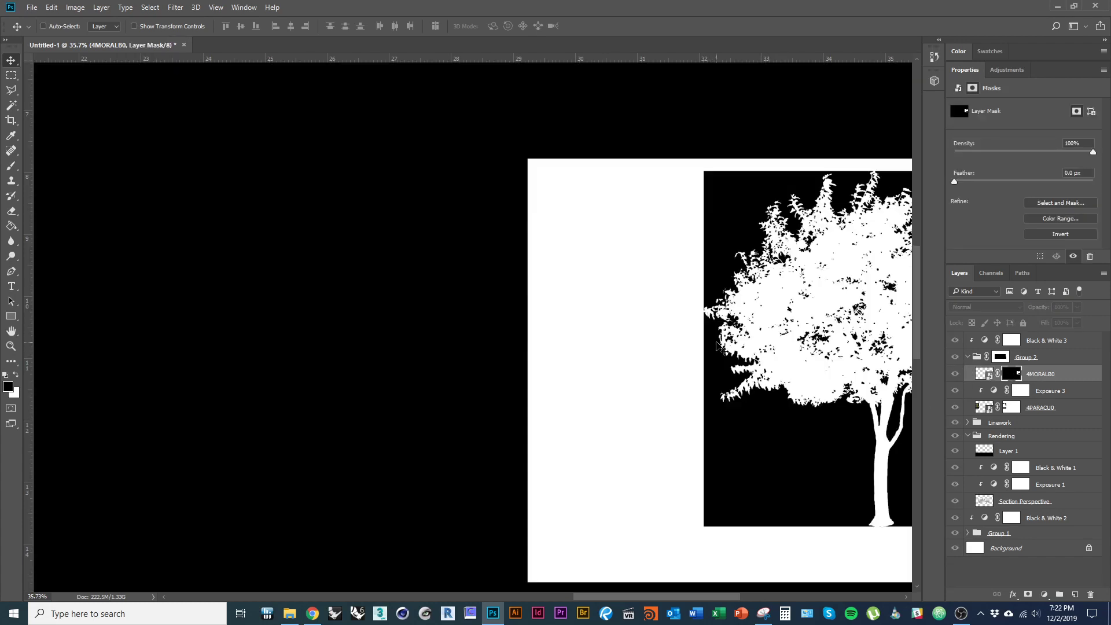
click(984, 374)
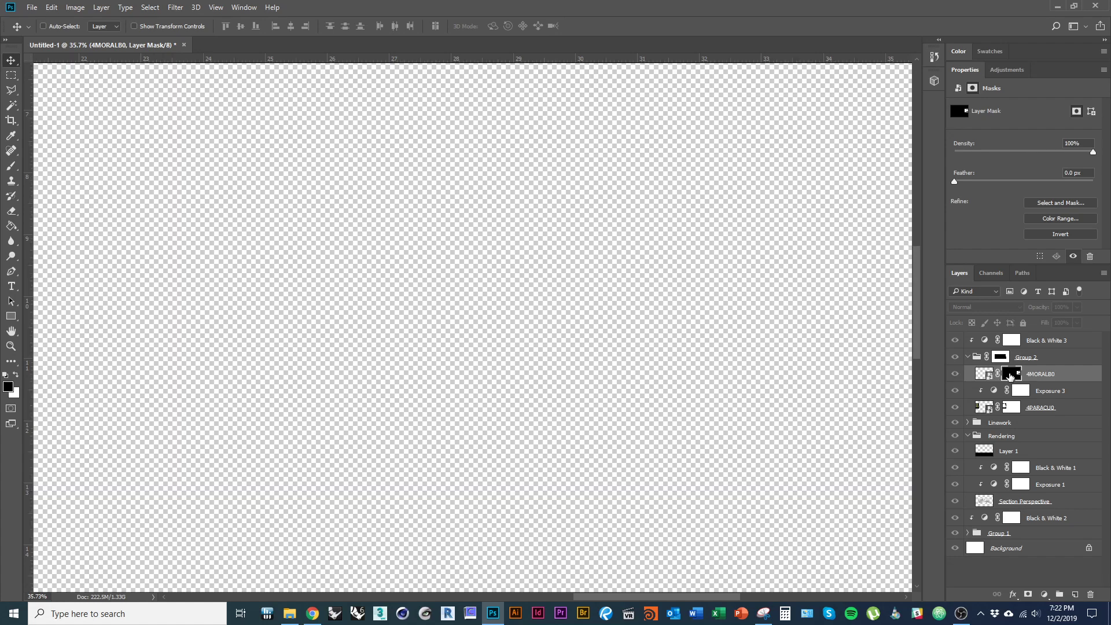
key(b)
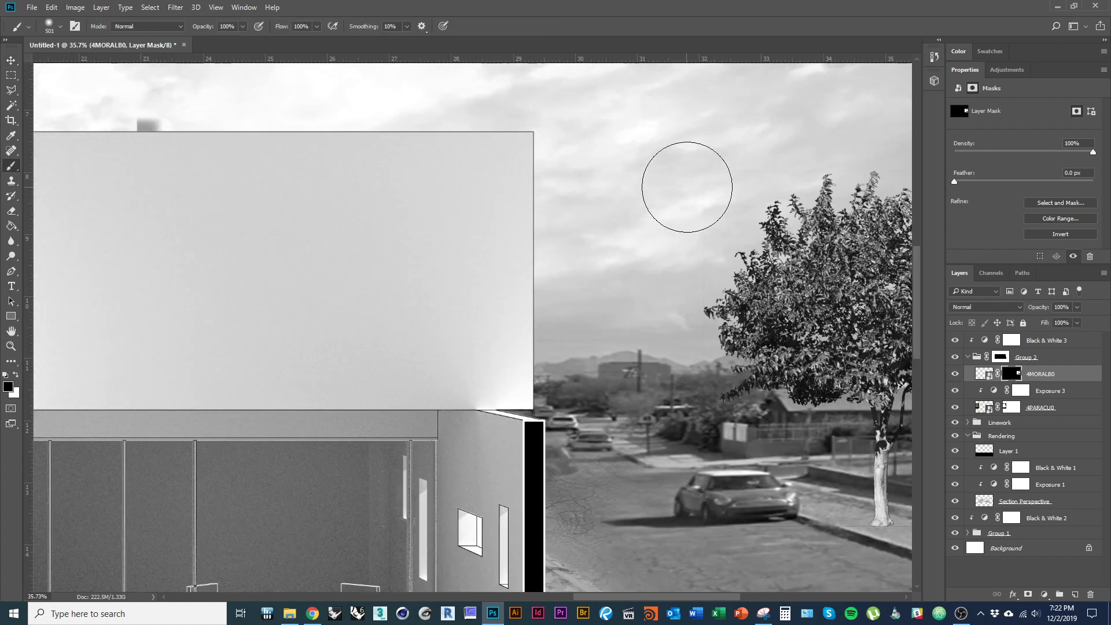
mouse_move(702, 156)
mouse_down()
mouse_move(672, 157)
mouse_move(690, 157)
mouse_up()
- Paint black over leftover backdrop along the tree's base, top and left edges of the mask
alt+click(1017, 376)
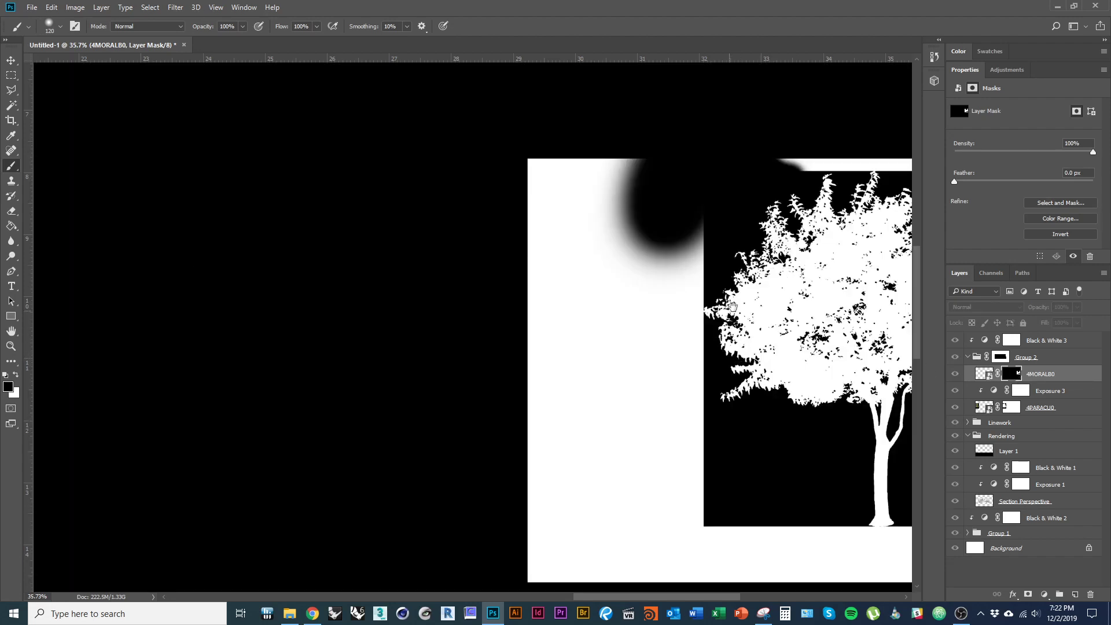
drag(733, 307, 538, 275)
mouse_move(724, 503)
mouse_down()
mouse_move(470, 499)
mouse_move(501, 503)
mouse_move(486, 479)
mouse_move(488, 202)
mouse_move(564, 165)
mouse_move(578, 141)
mouse_move(759, 148)
mouse_move(686, 136)
mouse_move(749, 145)
mouse_move(550, 141)
mouse_up()
shift+click(470, 499)
mouse_move(434, 143)
mouse_down()
mouse_move(394, 145)
mouse_move(472, 154)
mouse_up()
mouse_move(476, 157)
mouse_down()
mouse_move(217, 154)
mouse_move(215, 181)
mouse_up()
mouse_move(311, 177)
mouse_down()
mouse_move(299, 533)
mouse_move(458, 554)
mouse_move(736, 549)
mouse_move(692, 557)
mouse_move(402, 493)
mouse_move(240, 491)
mouse_move(463, 485)
mouse_move(440, 349)
mouse_move(448, 218)
mouse_move(453, 400)
mouse_move(384, 244)
mouse_move(377, 474)
mouse_move(337, 257)
mouse_move(389, 424)
mouse_move(374, 343)
mouse_up()
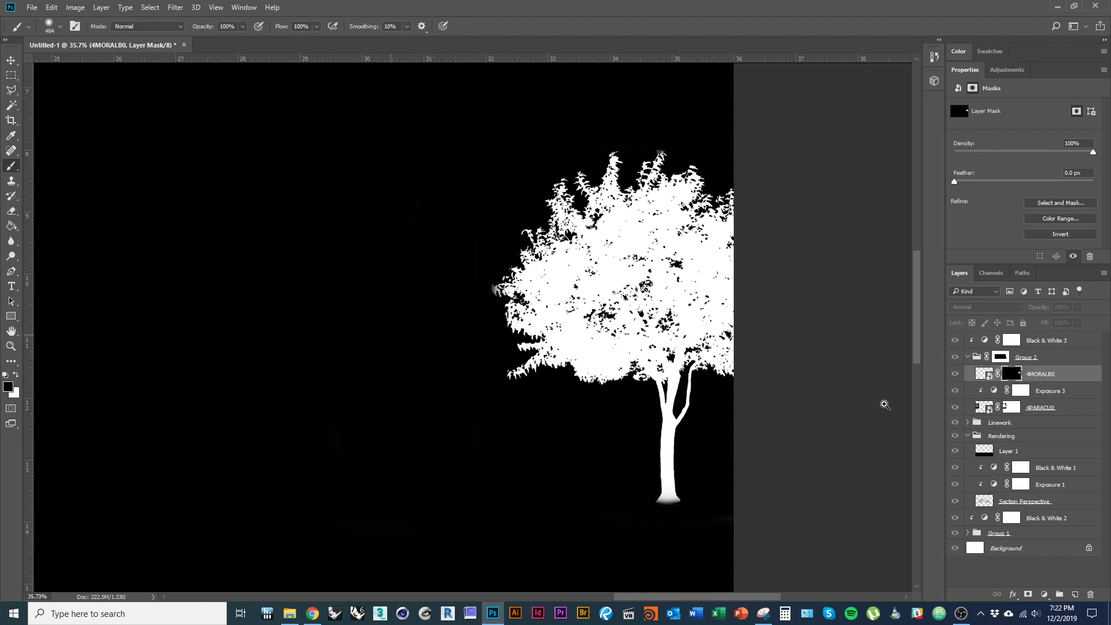
key(c)
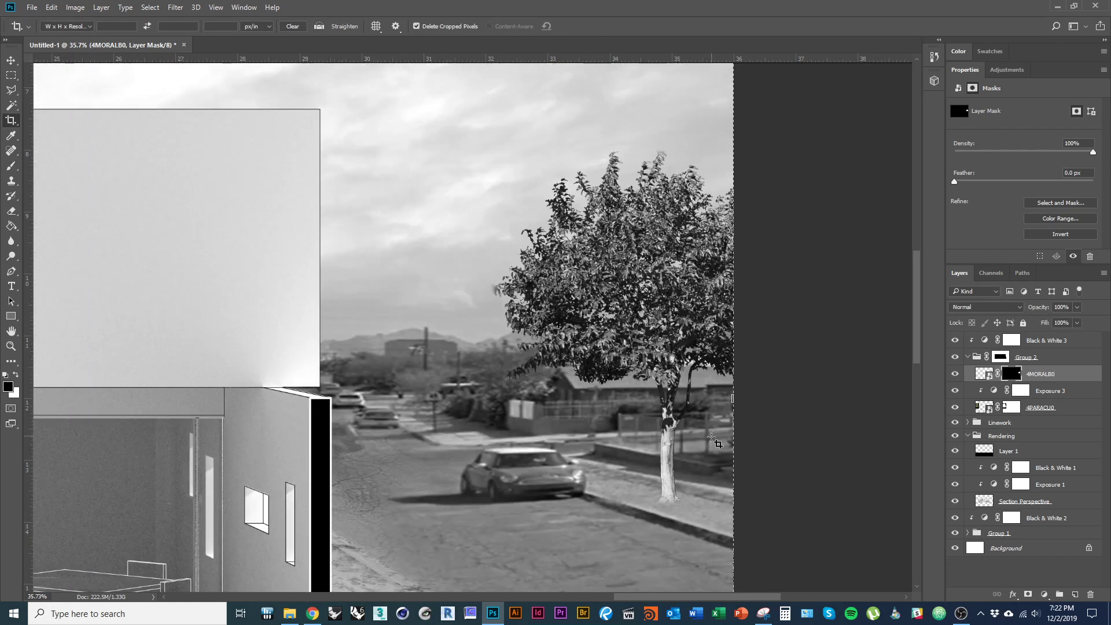
- Add a Levels adjustment clipped to 4MORALB0, setting output levels to 30–209
key(v)
scroll(784, 404, down, 3)
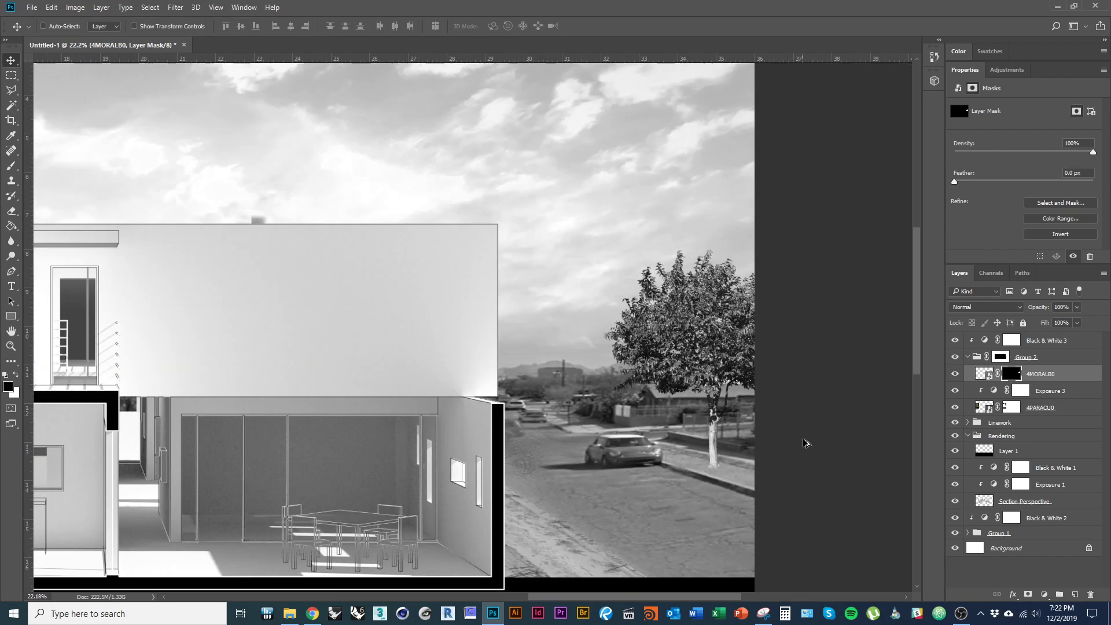
click(1045, 595)
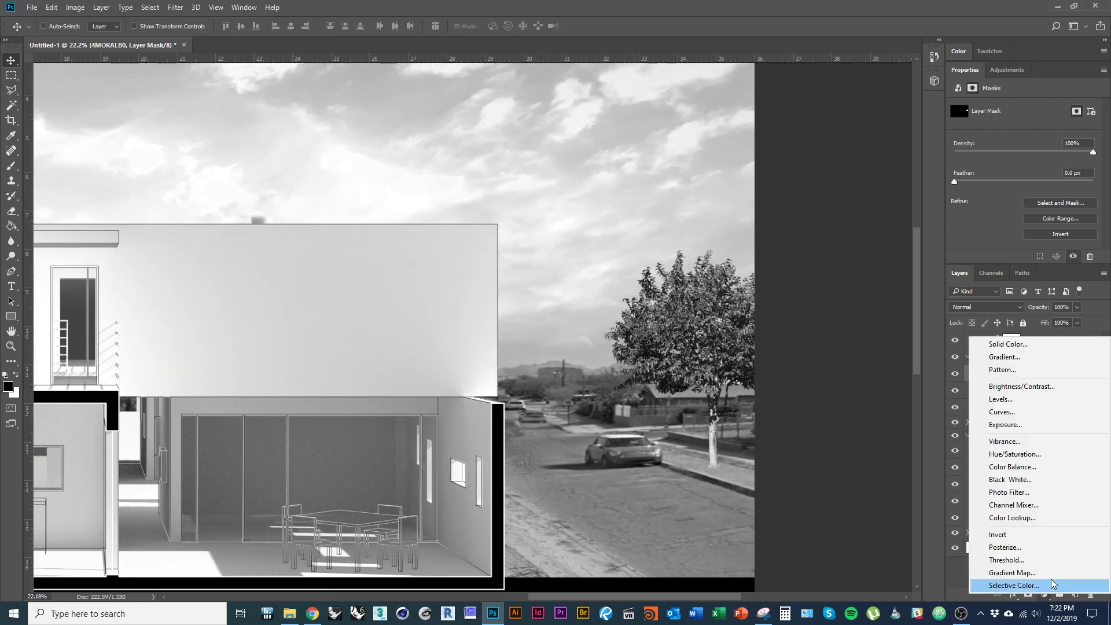
click(1007, 408)
alt+click(1057, 384)
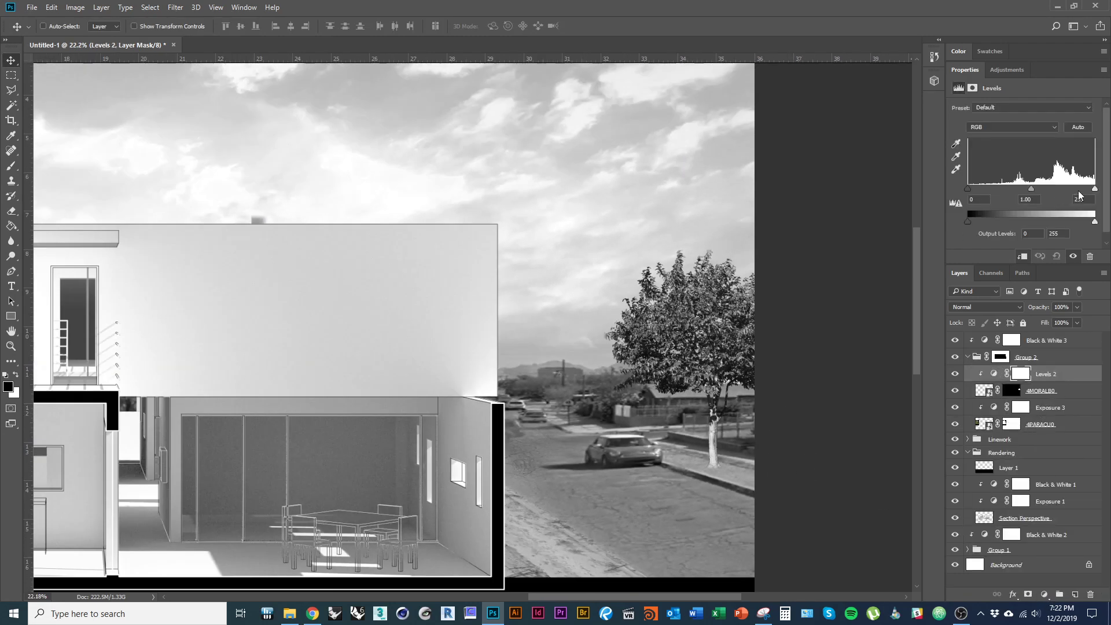
mouse_move(1092, 193)
mouse_down()
mouse_move(1103, 226)
mouse_move(1075, 229)
mouse_up()
mouse_move(969, 221)
mouse_down()
mouse_move(1006, 223)
mouse_move(989, 224)
mouse_up()
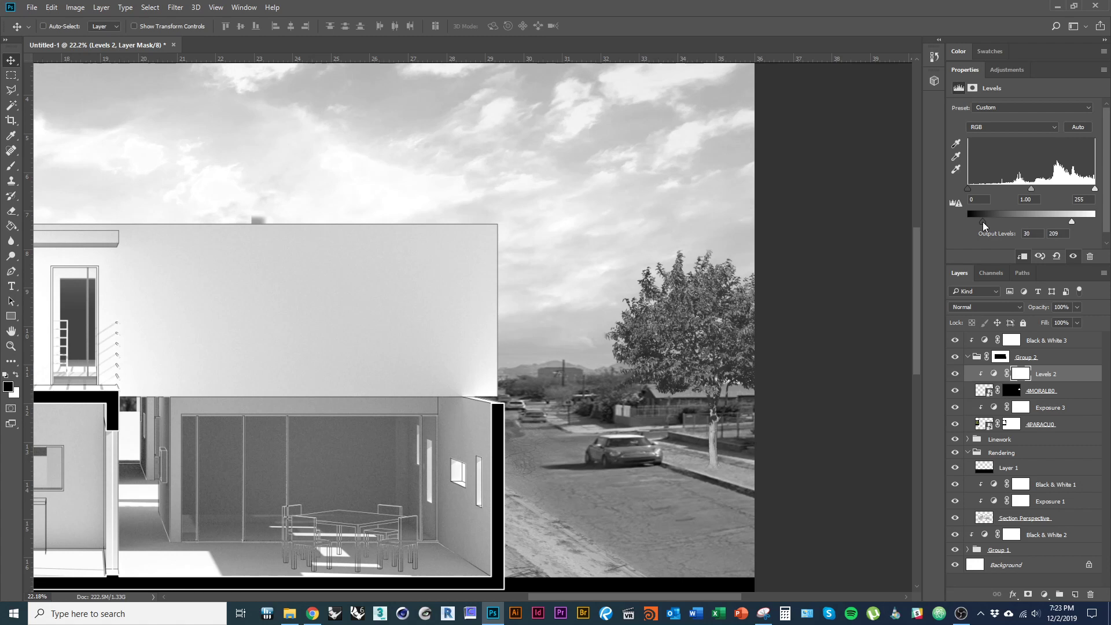
- Lower the 4MORALB0 tree layer's opacity to 79%
scroll(1076, 308, down, 1)
click(1069, 308)
scroll(1070, 308, down, 5)
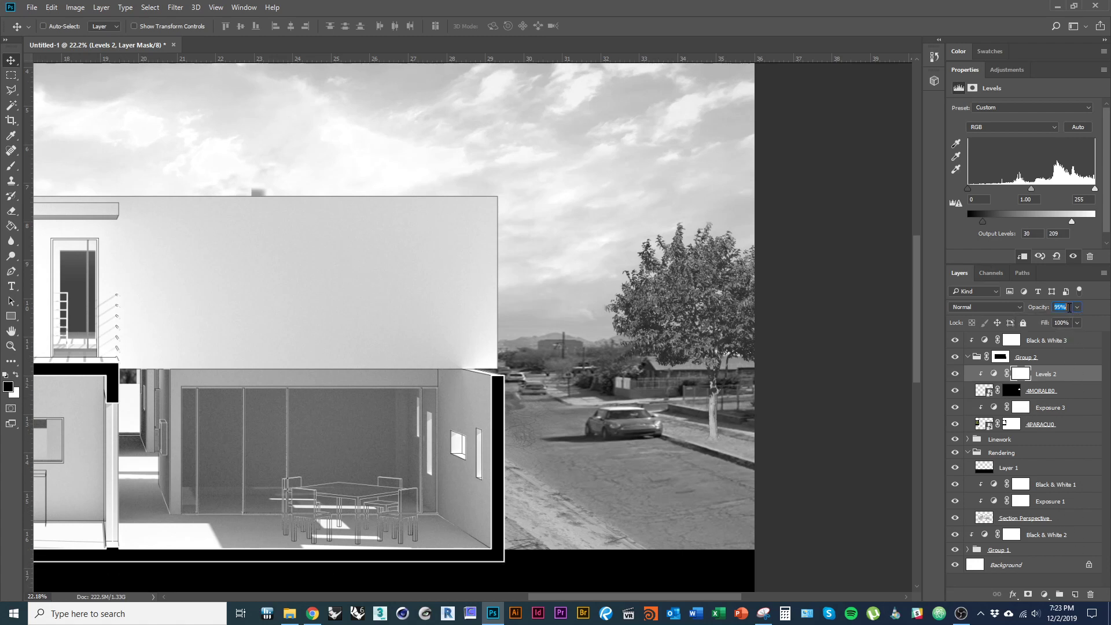
scroll(1070, 308, down, 10)
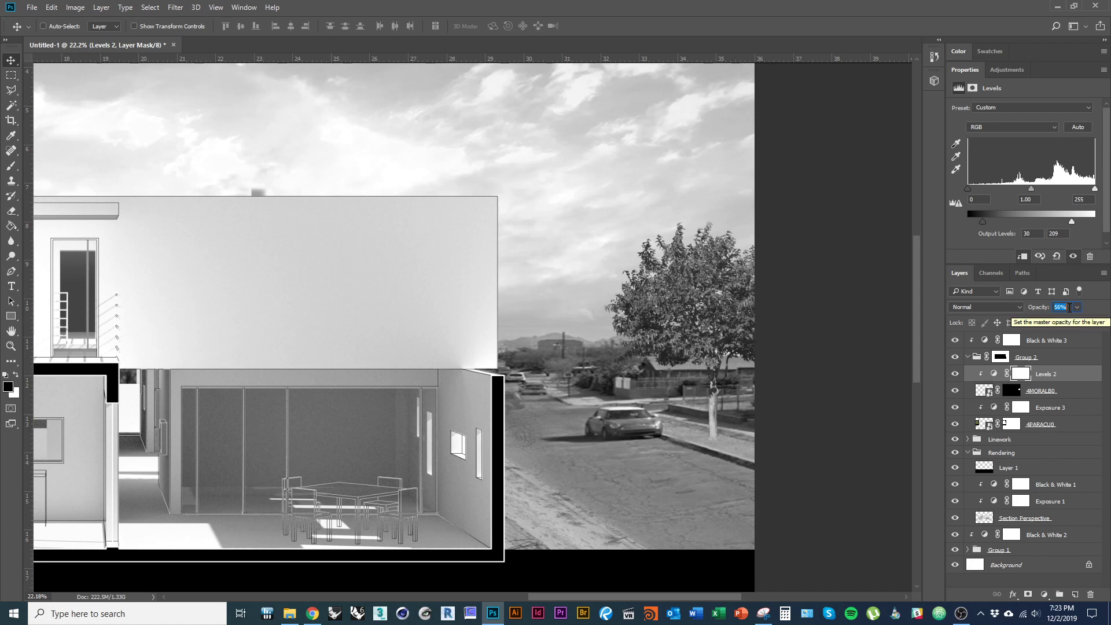
key(alt+bracketleft)
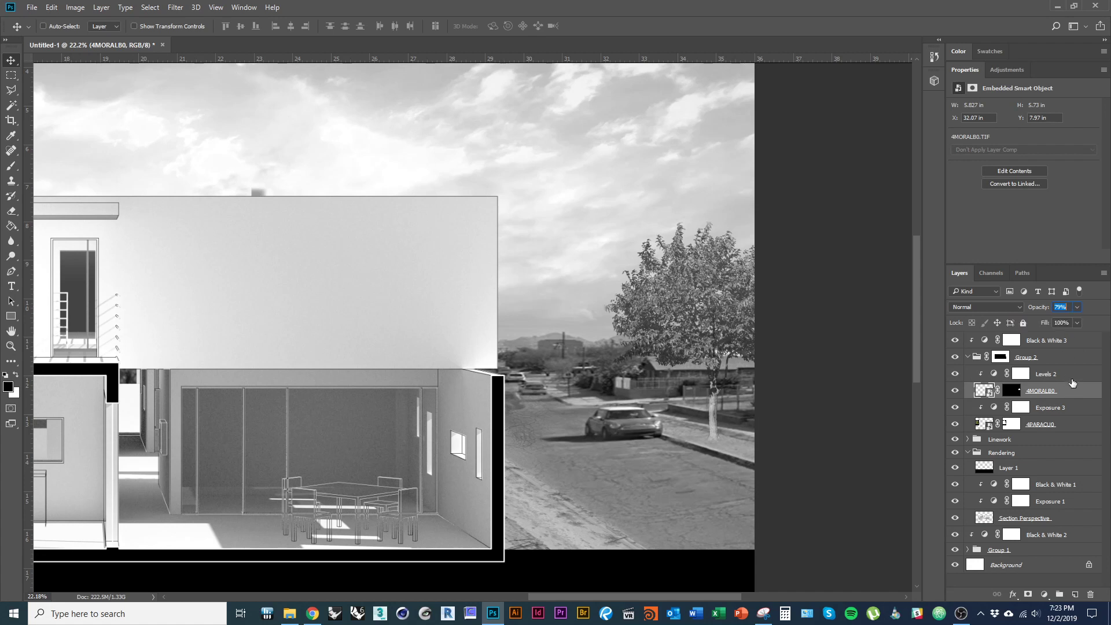
key(alt+bracketright)
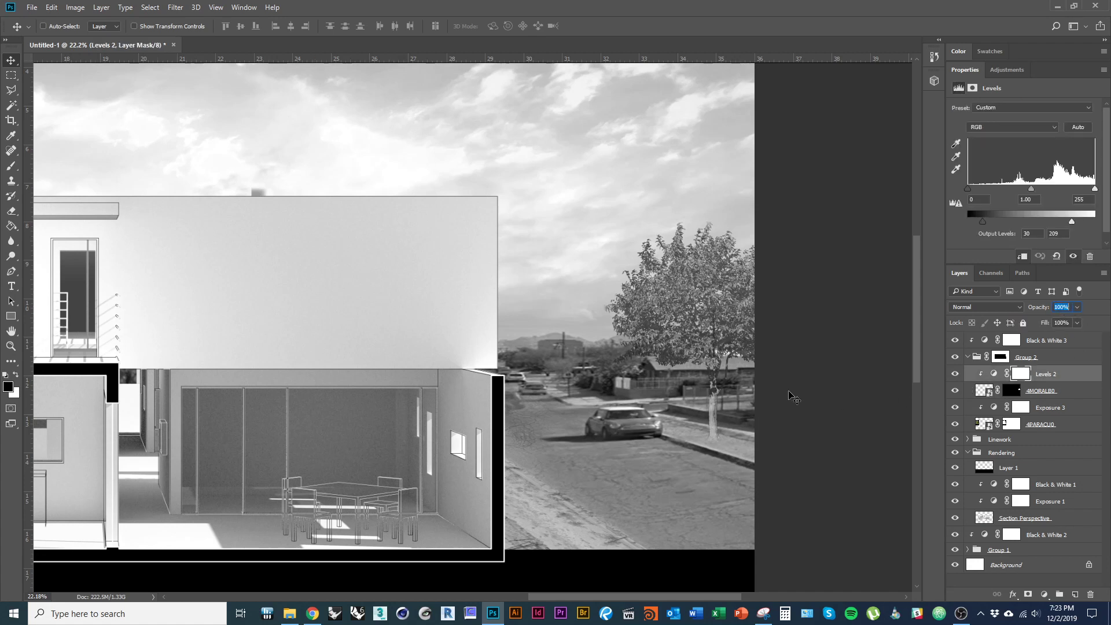
key(Return)
drag(715, 362, 673, 380)
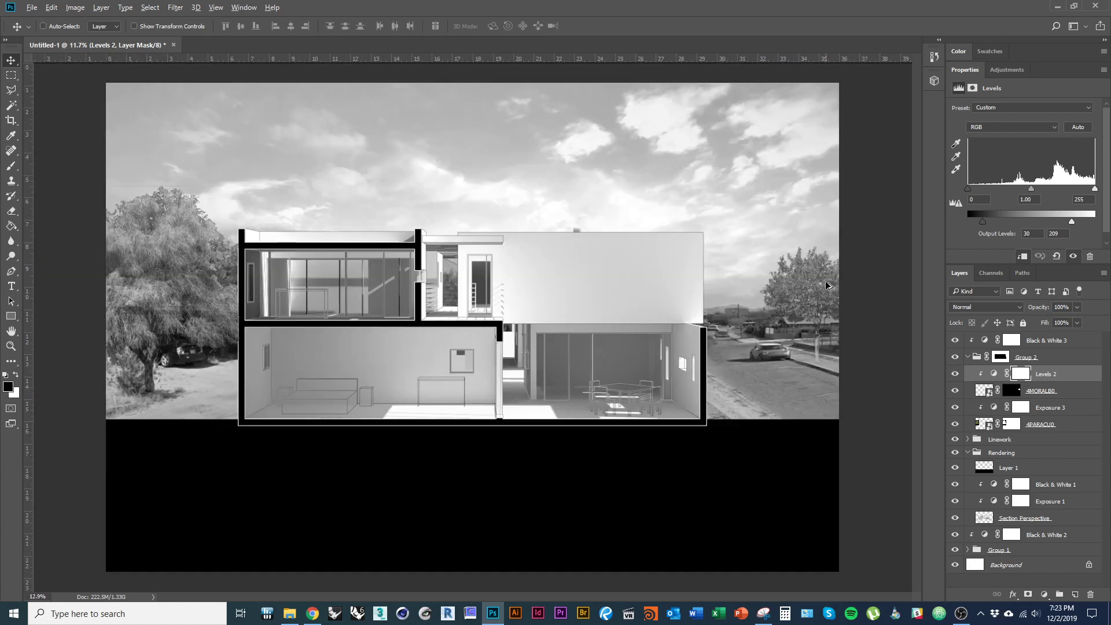
scroll(822, 282, up, 3)
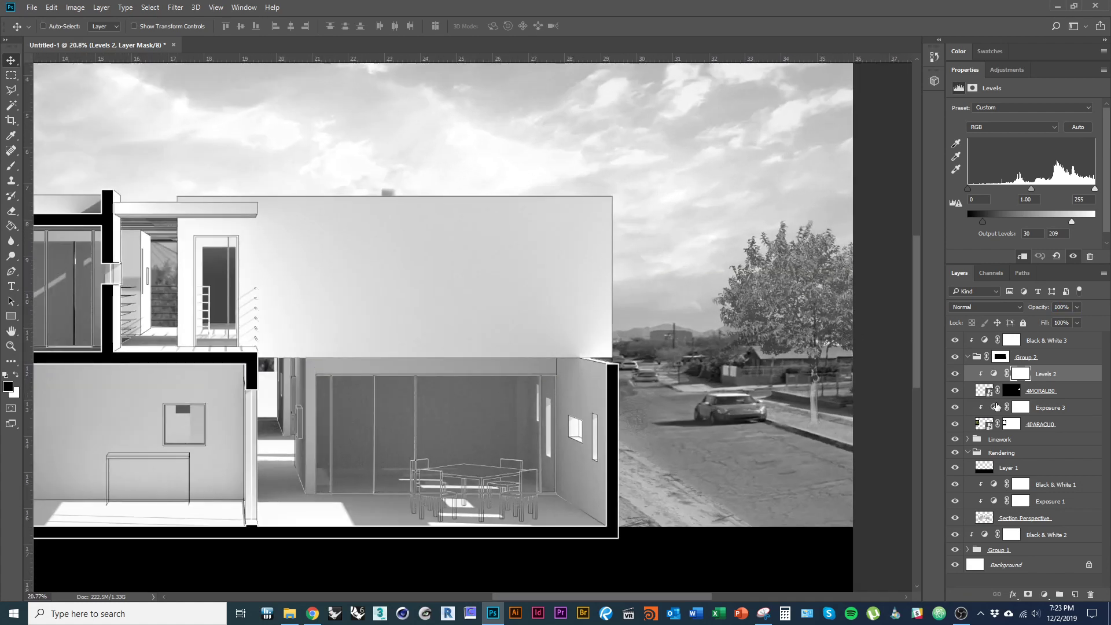
click(1016, 392)
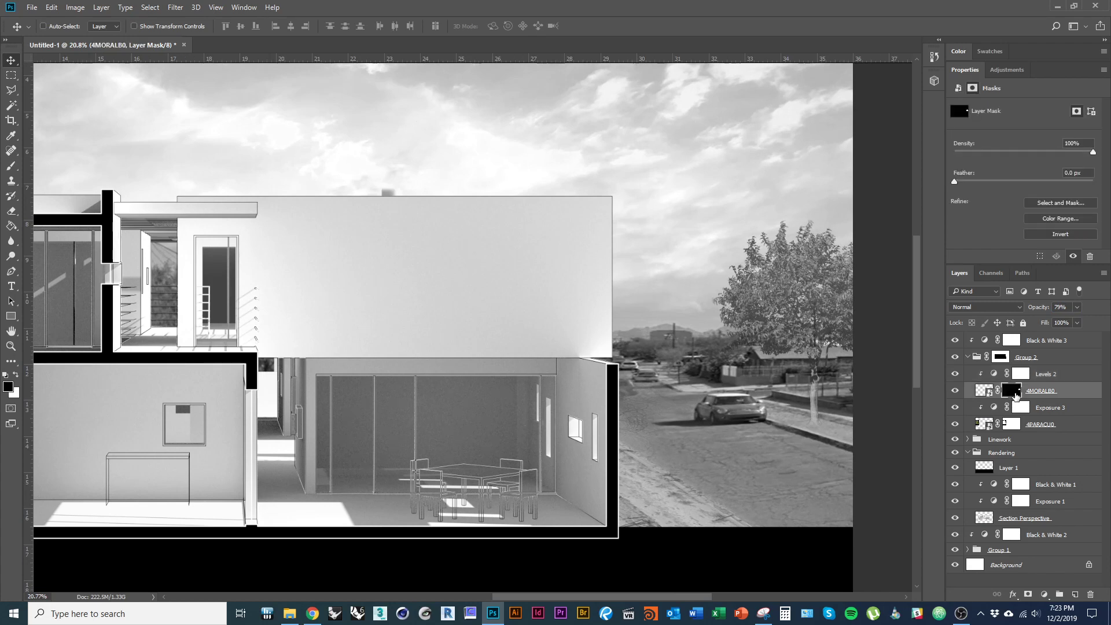
- Fill a new layer below the tree with a dark silhouette from the tree mask selection
alt+click(1017, 391)
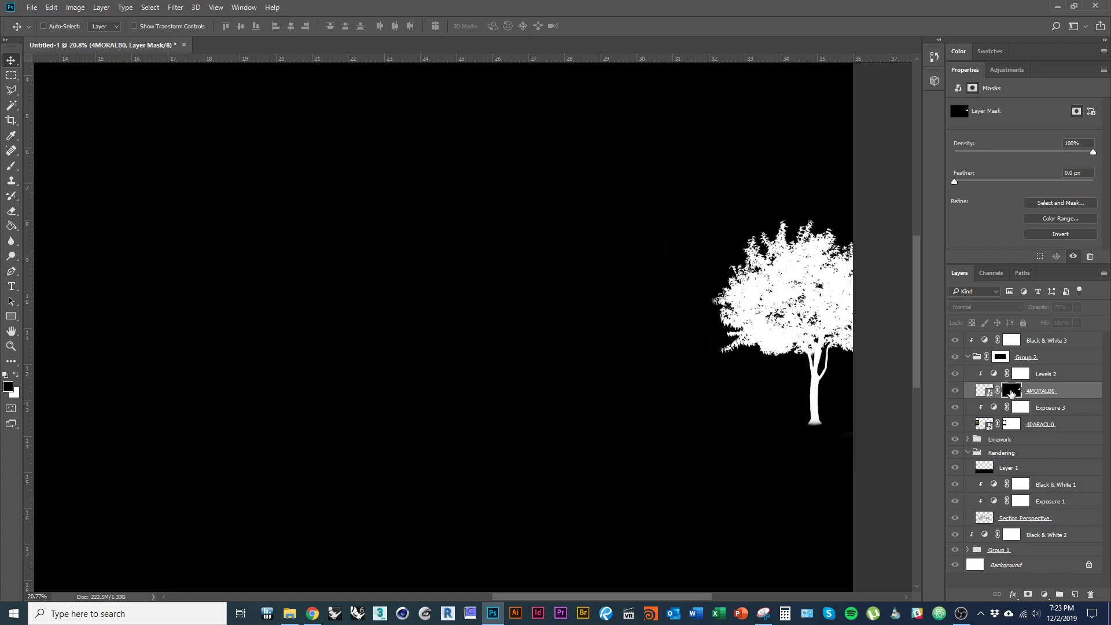
alt+click(1011, 392)
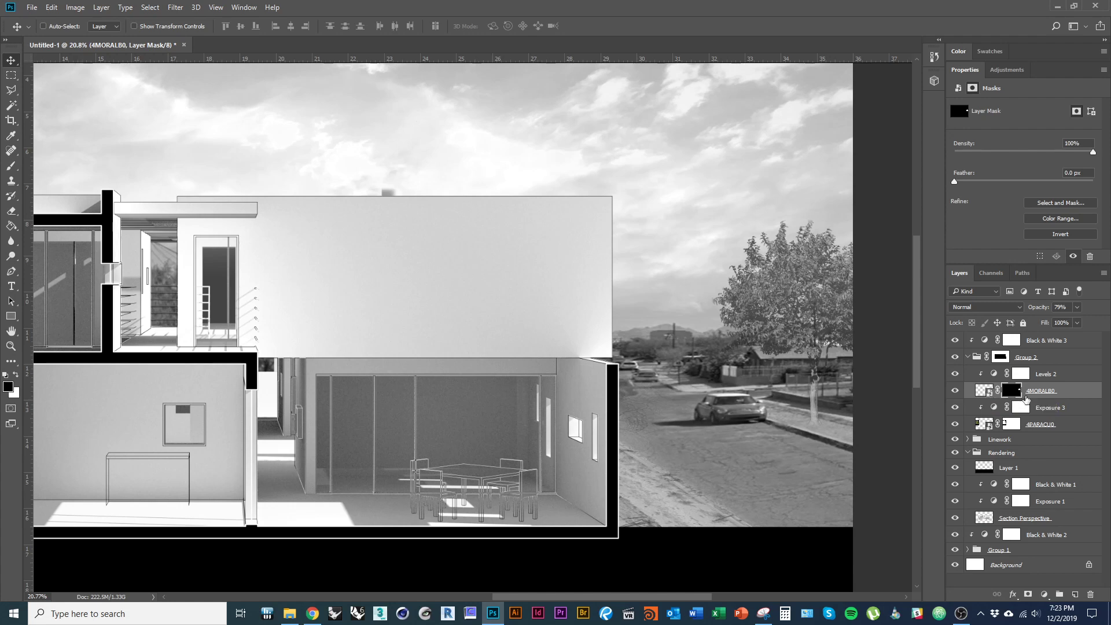
ctrl+click(1019, 391)
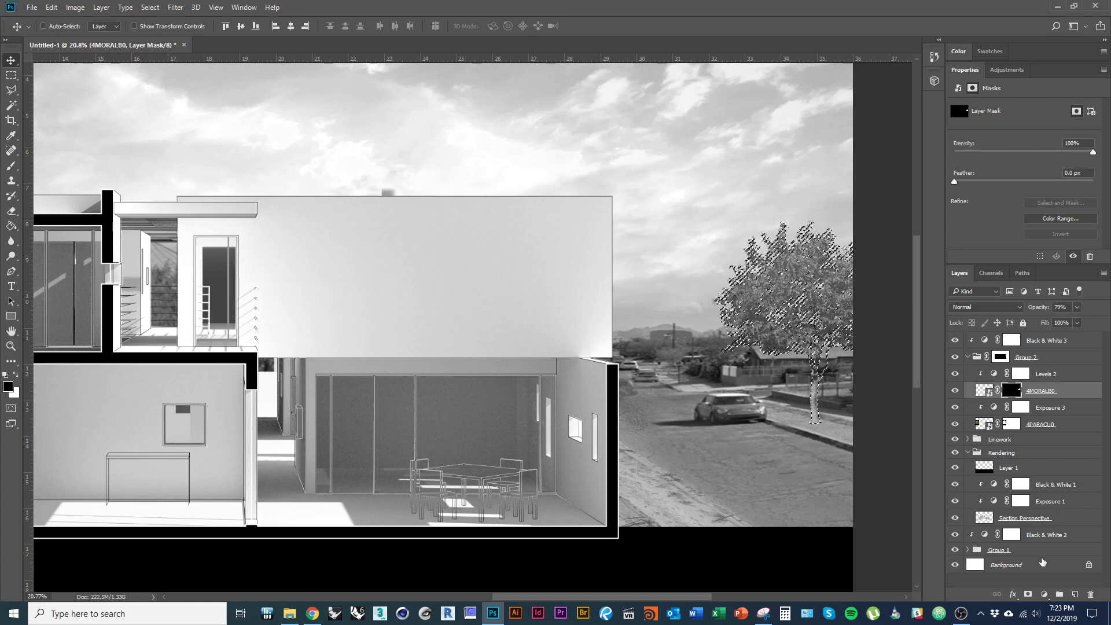
click(1076, 595)
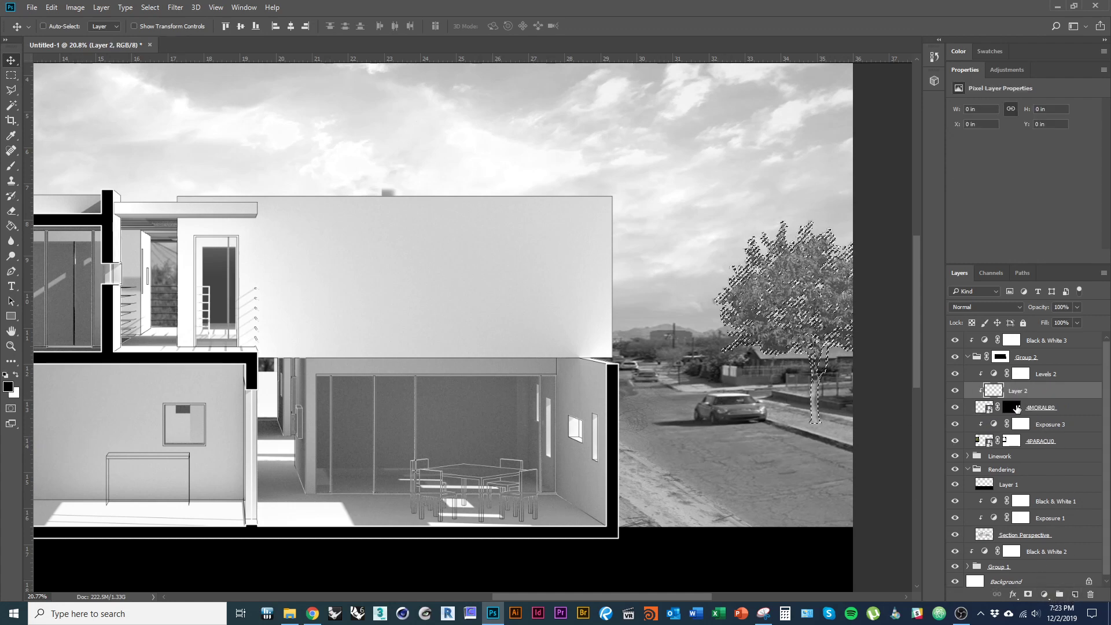
drag(1048, 406, 1046, 417)
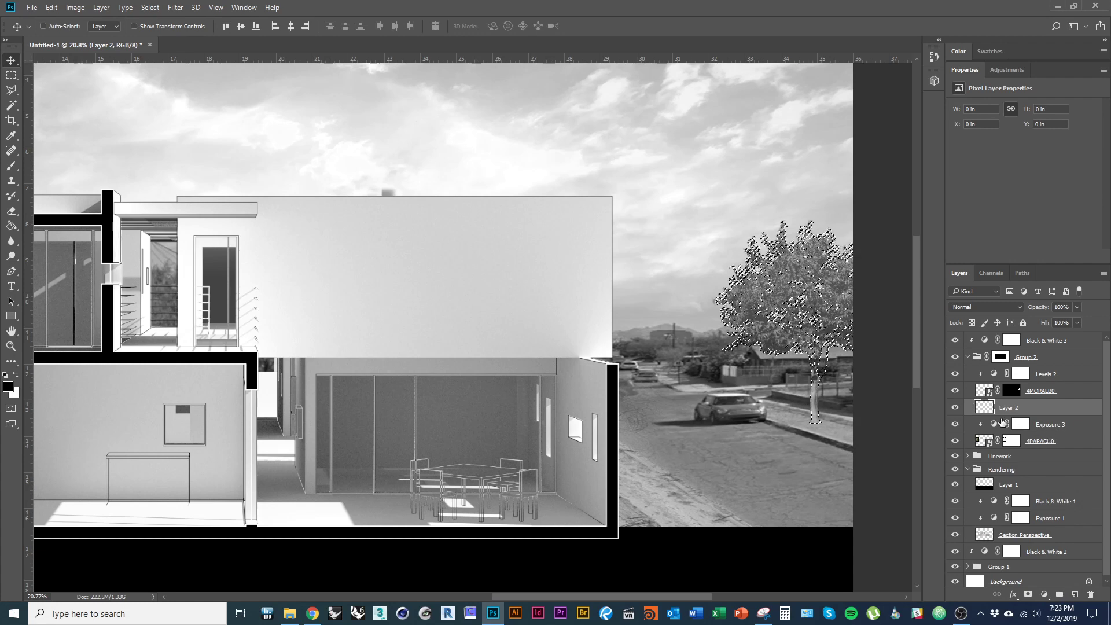
key(g)
click(861, 407)
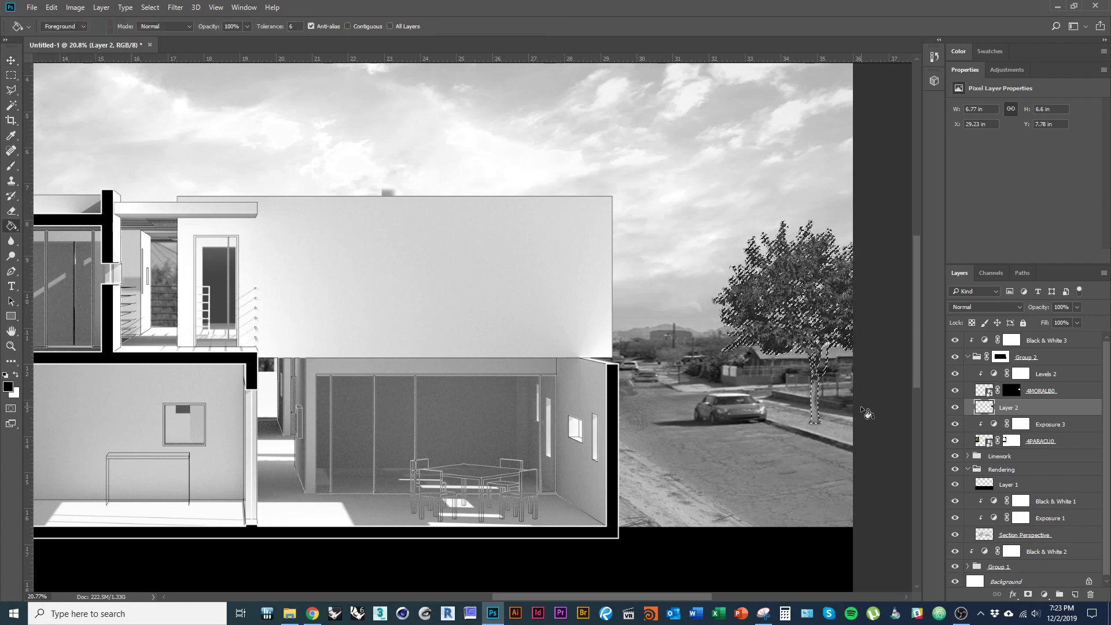
- Distort the silhouette into a street shadow, then delete that shadow layer
key(v)
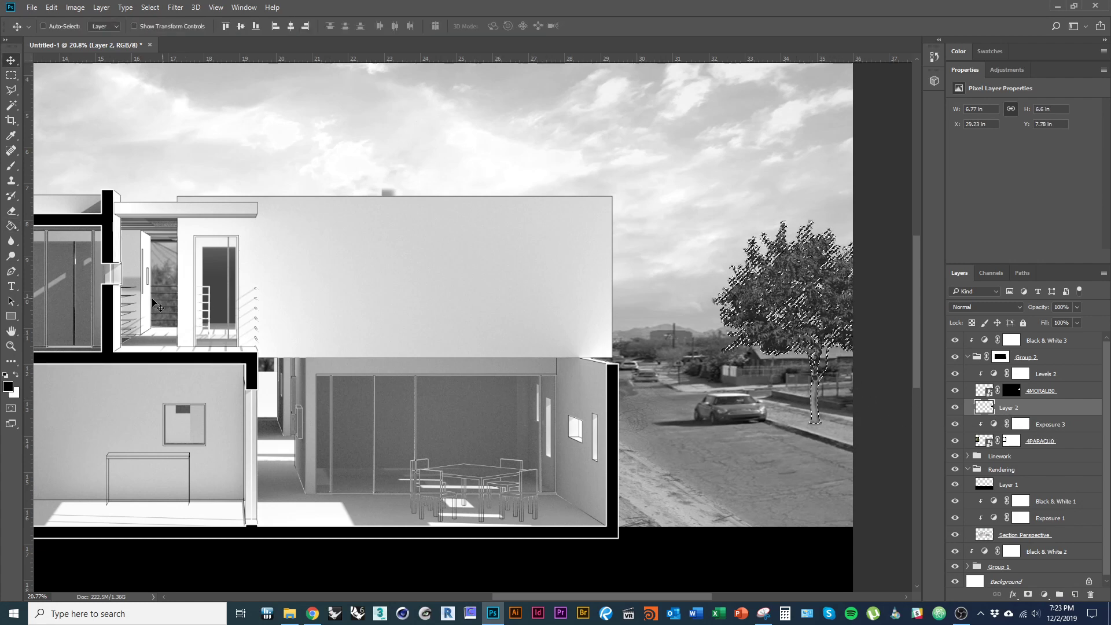
key(ctrl)
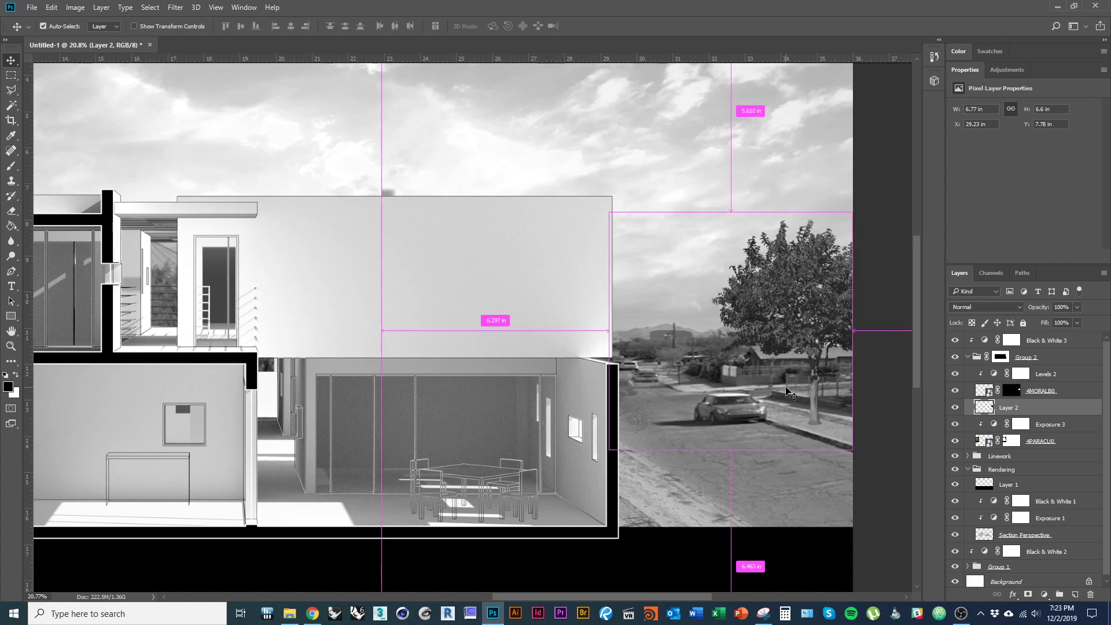
key(ctrl+t)
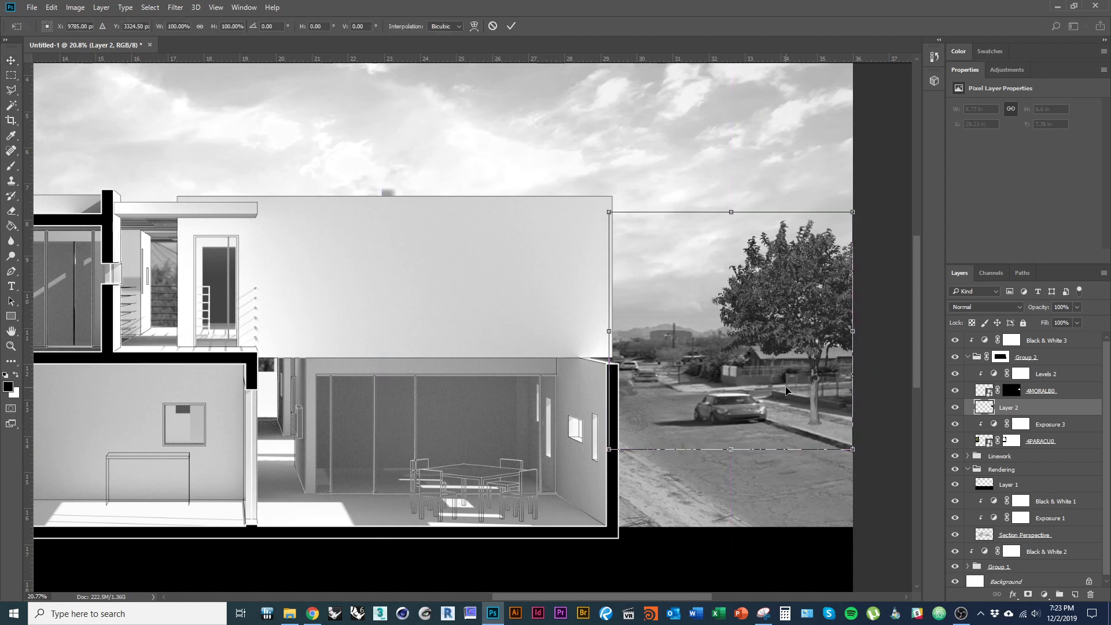
right_click(803, 342)
click(731, 212)
right_click(785, 300)
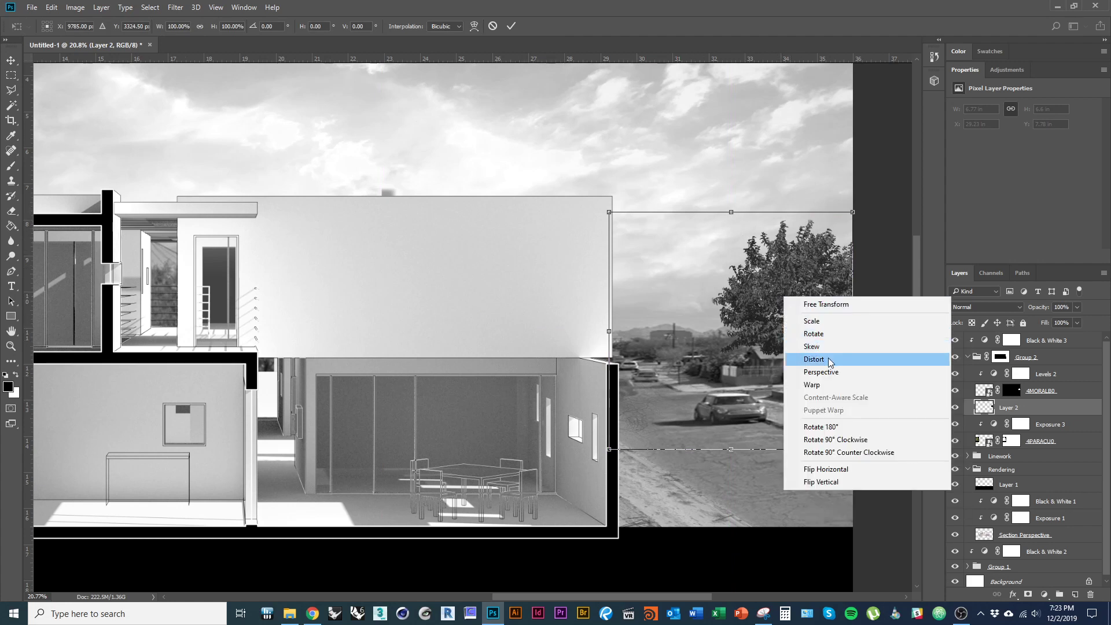
click(828, 360)
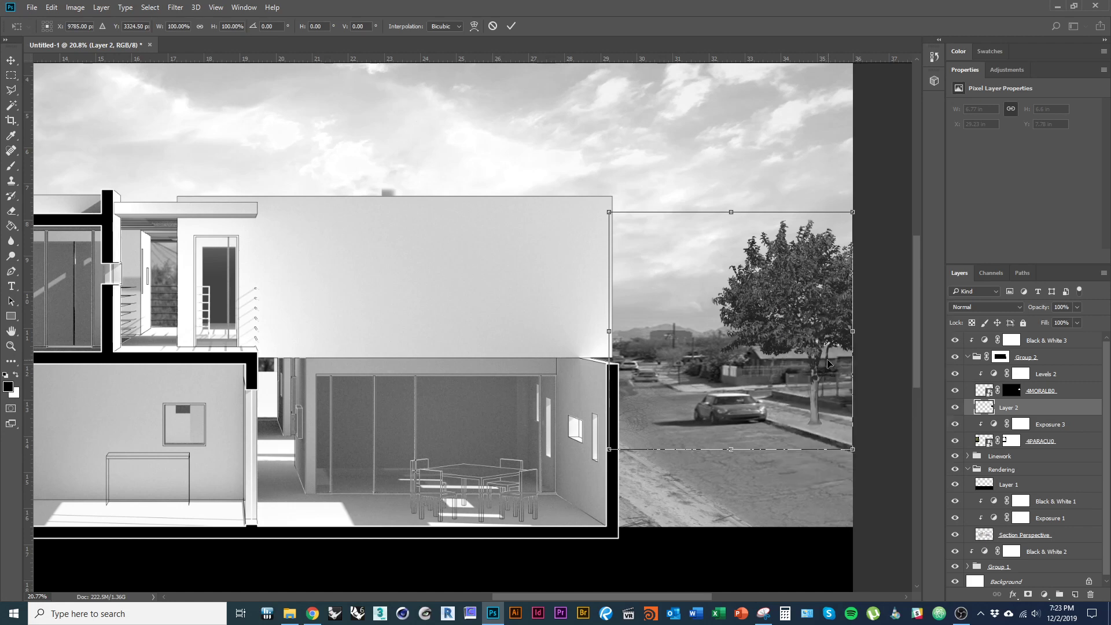
drag(731, 213, 518, 399)
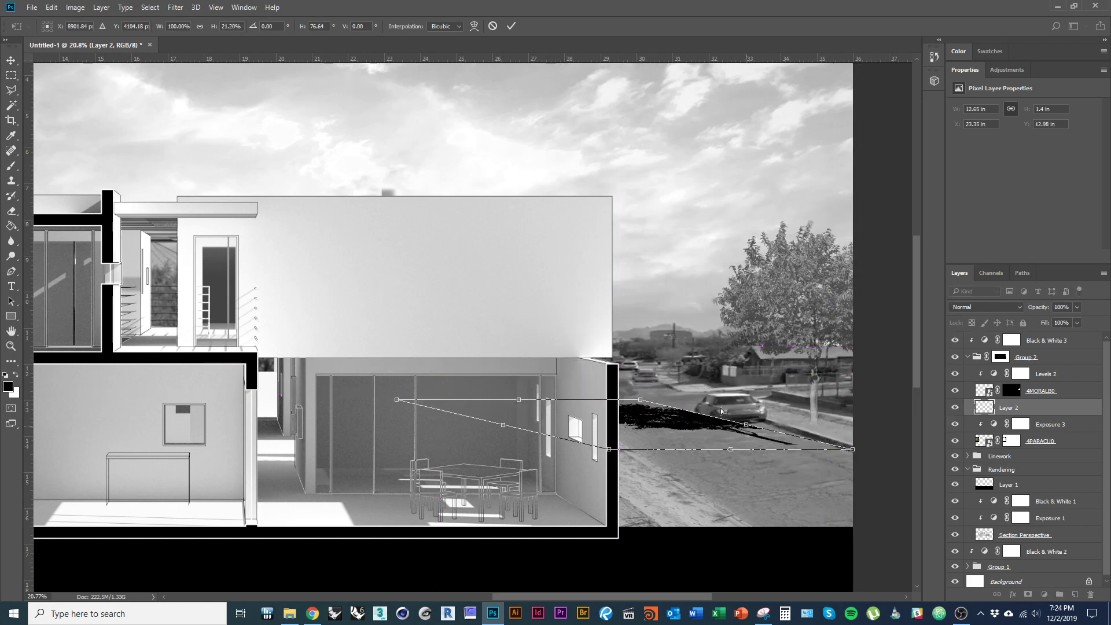
drag(746, 425, 710, 436)
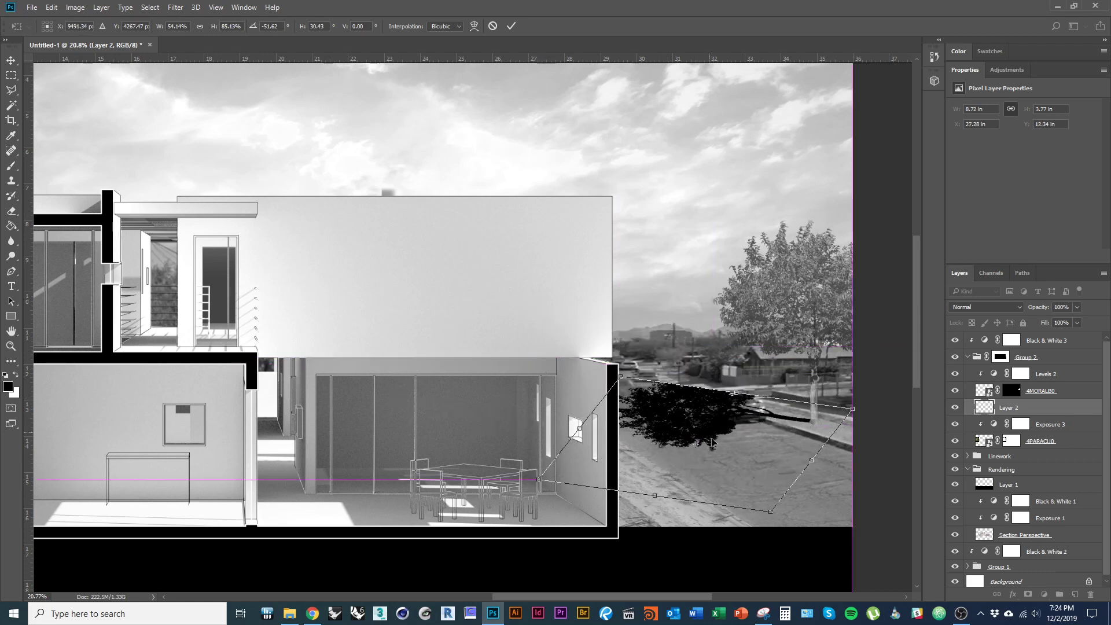
key(Return)
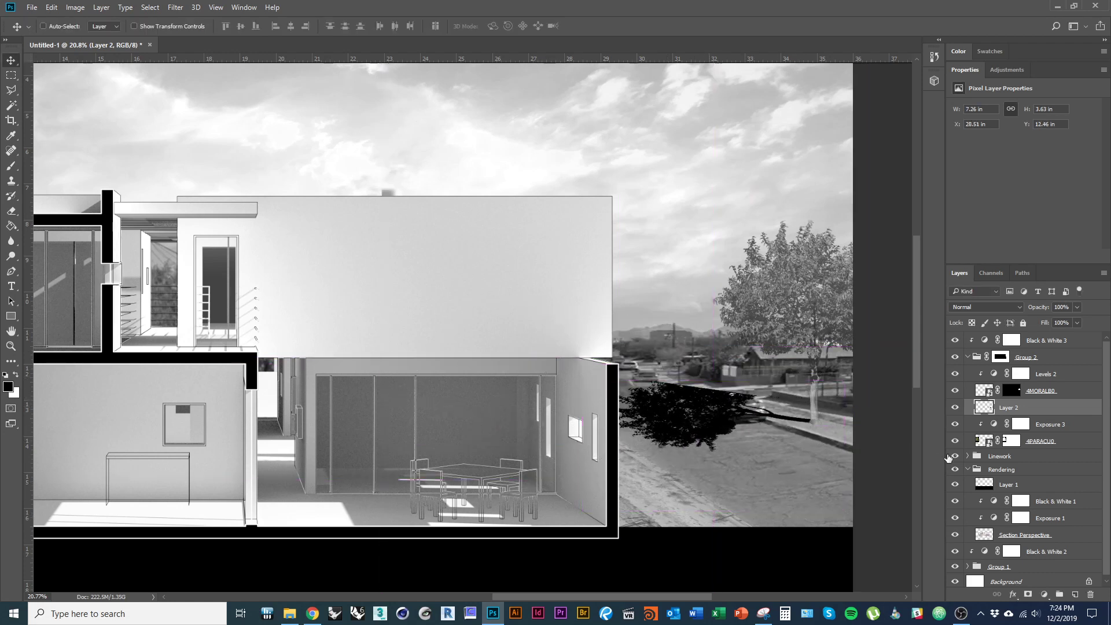
key(Delete)
click(1040, 391)
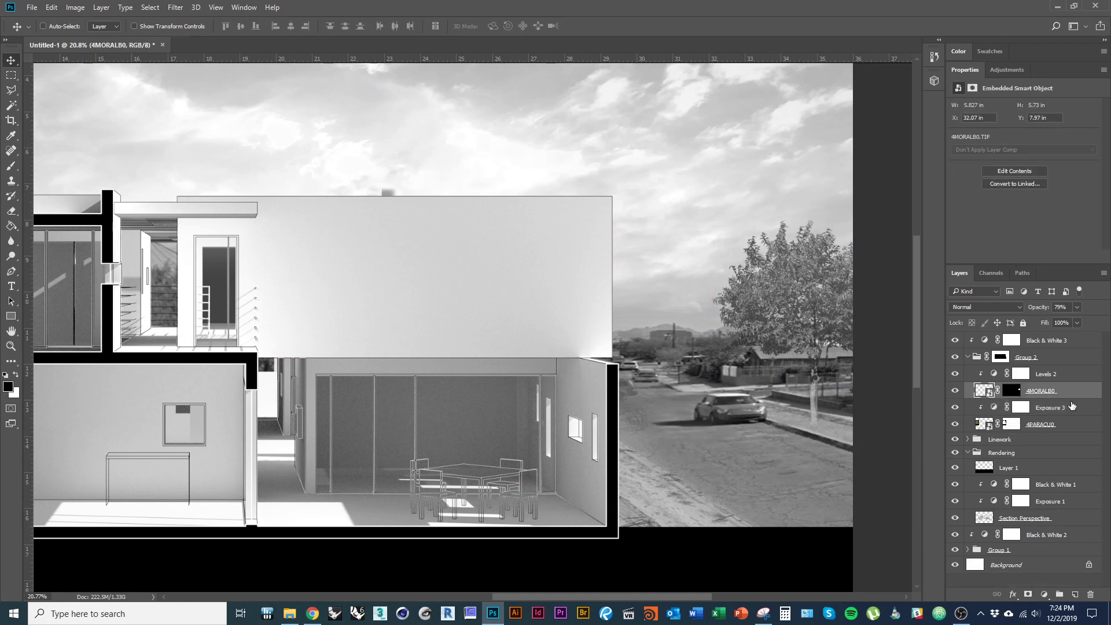
- Shift the tree up-left and fill a new layer beneath it with a black tree silhouette
drag(806, 351, 717, 327)
ctrl+click(1012, 391)
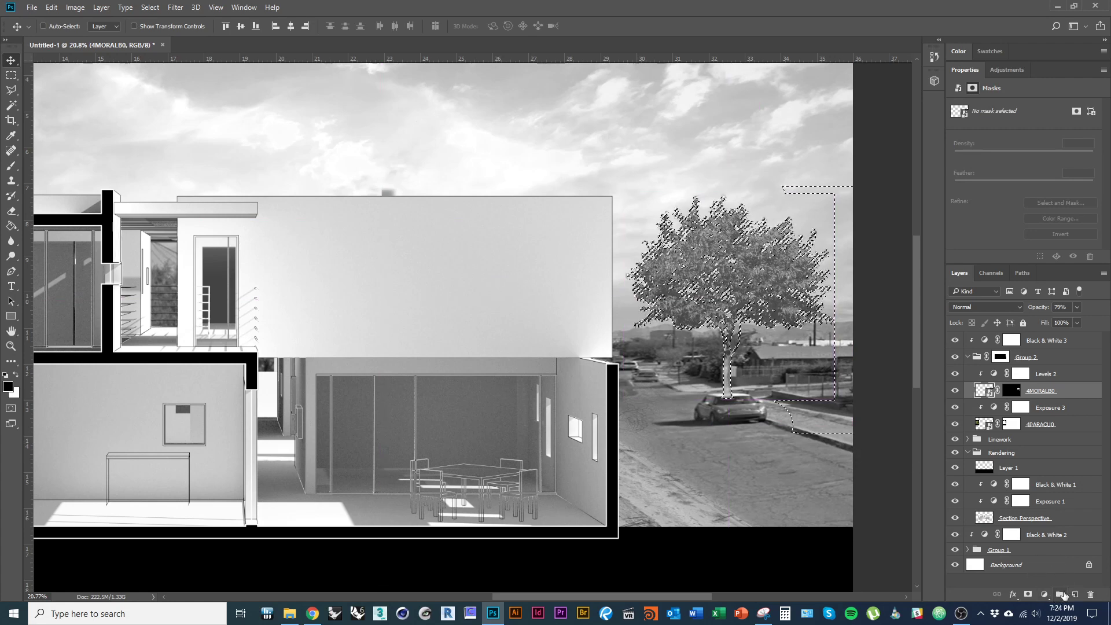
click(1075, 595)
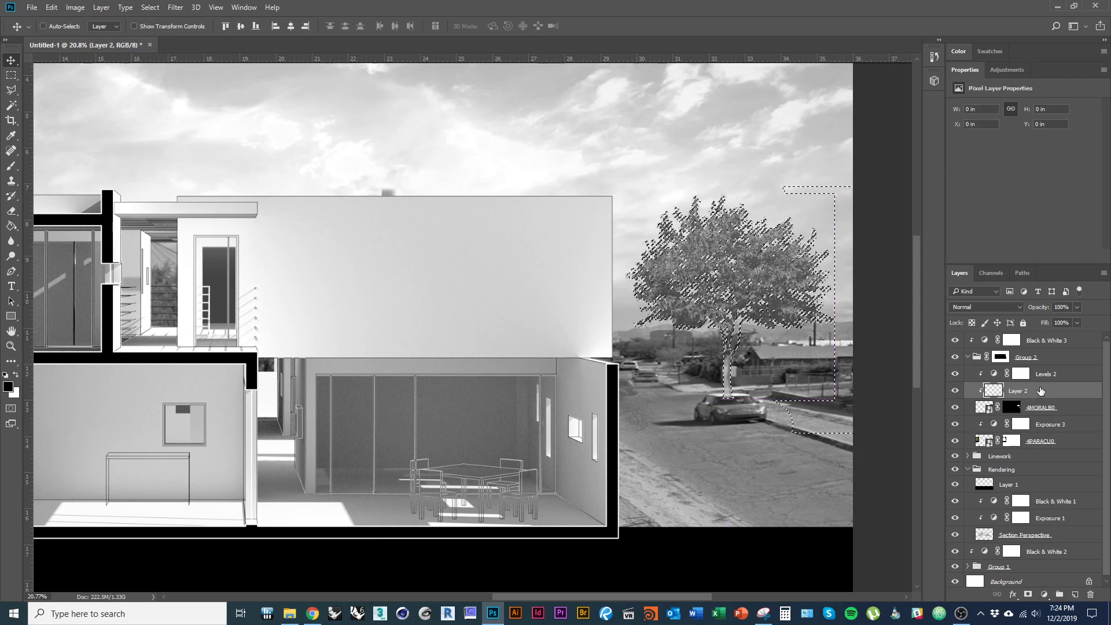
drag(1019, 391, 1004, 415)
key(g)
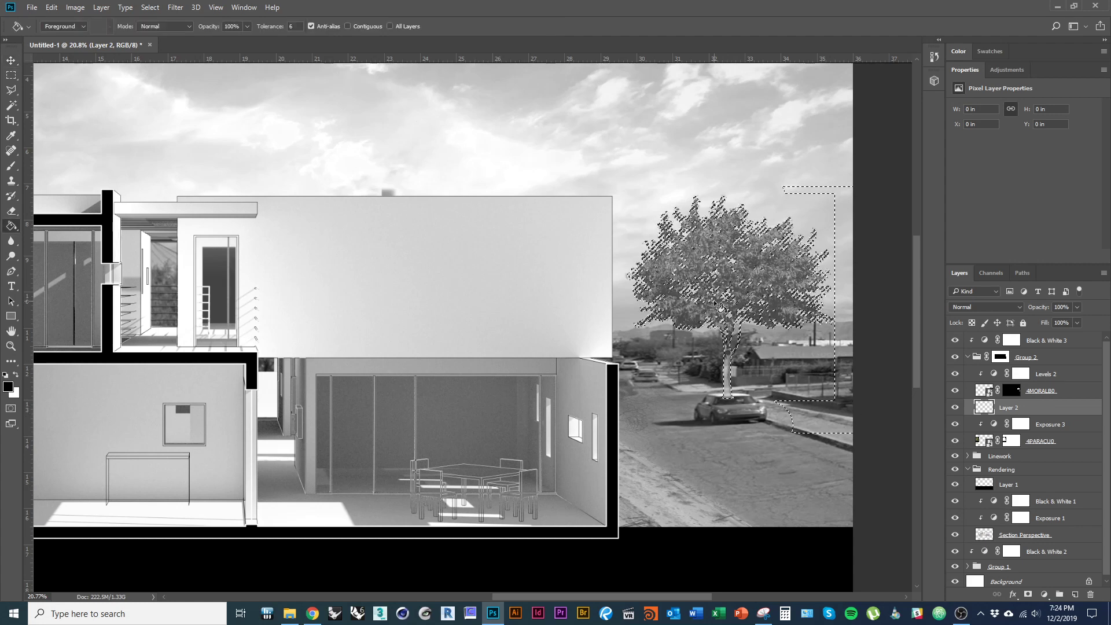
click(809, 364)
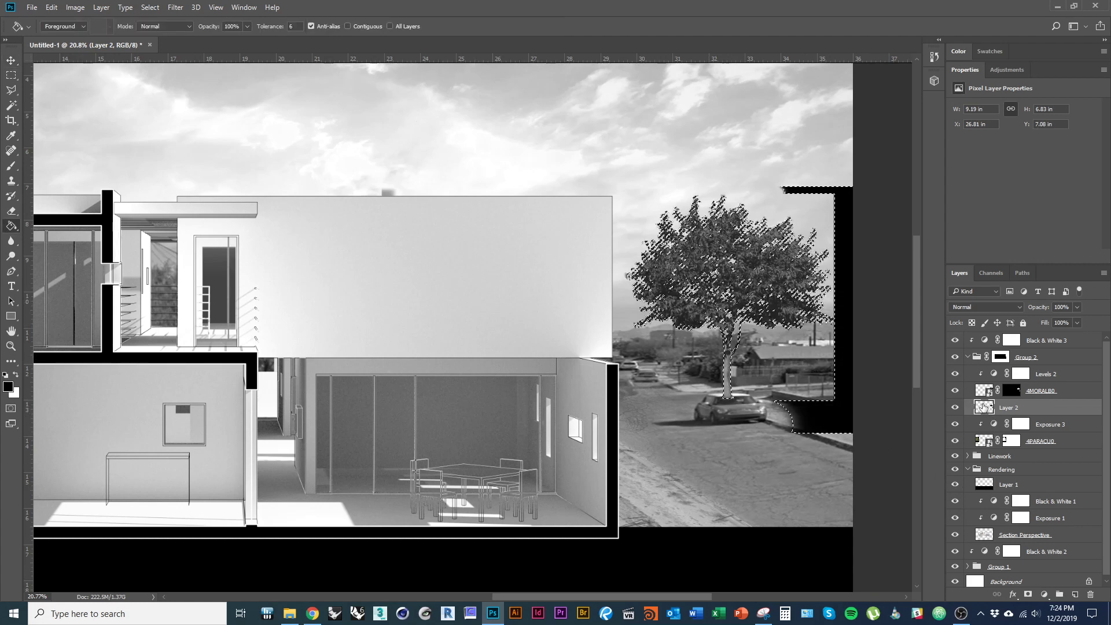
right_click(831, 413)
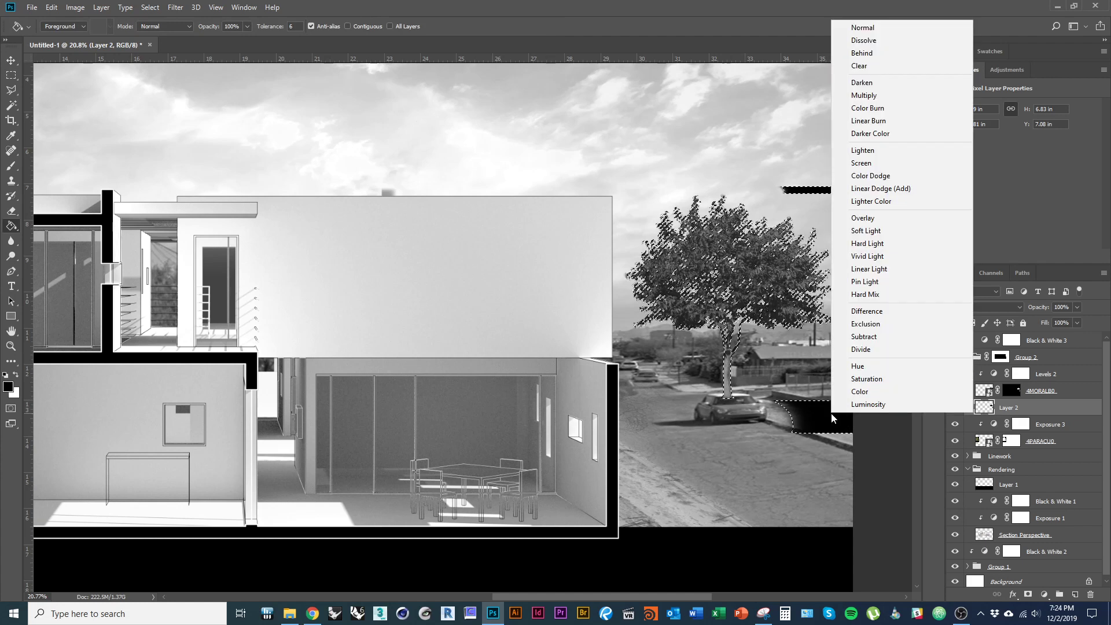
key(Escape)
key(v)
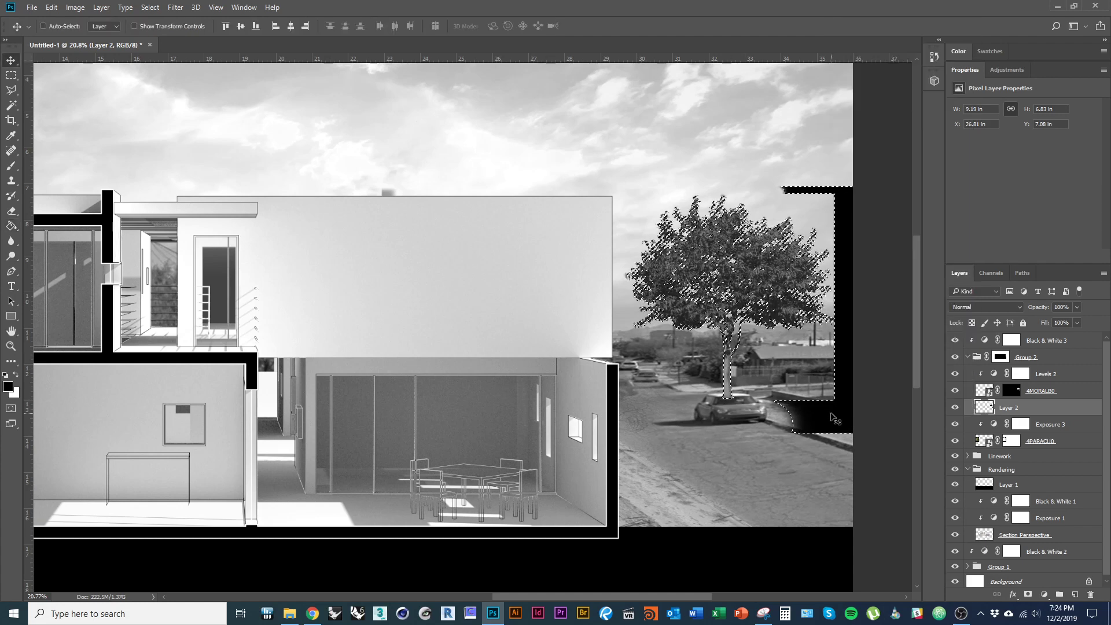
right_click(831, 414)
key(Escape)
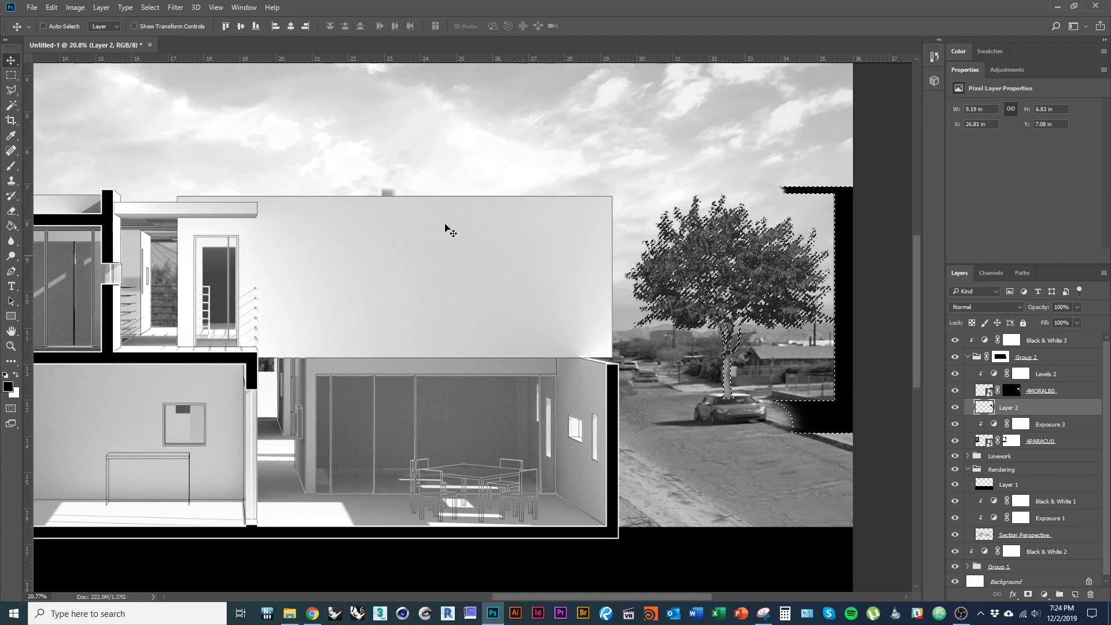
- Deselect and erase stray black right of the car and along the right edge
key(m)
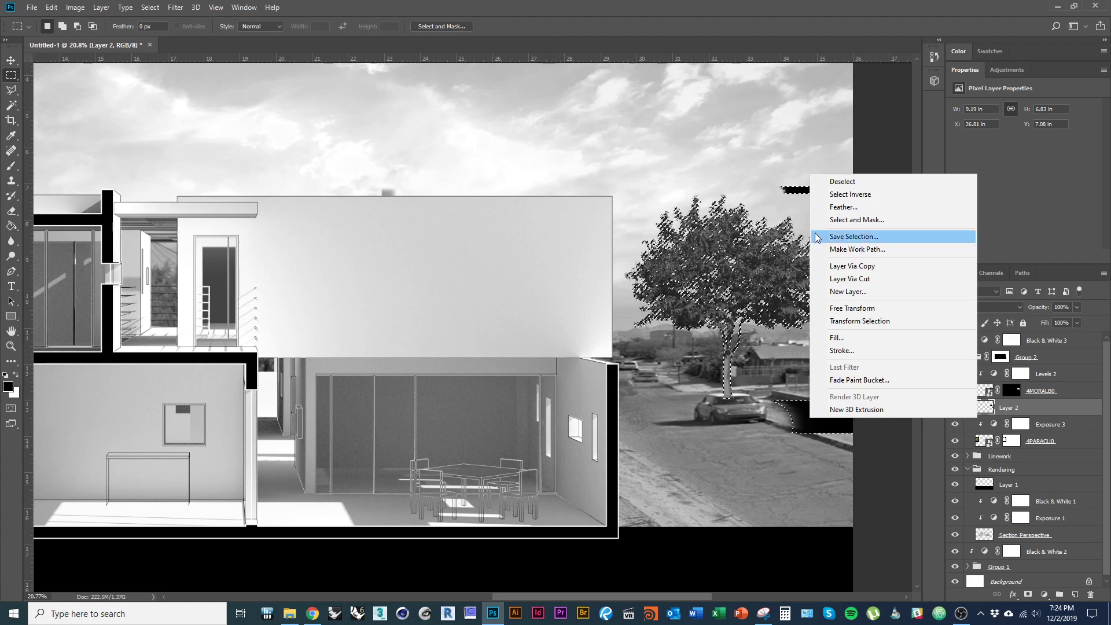
click(842, 181)
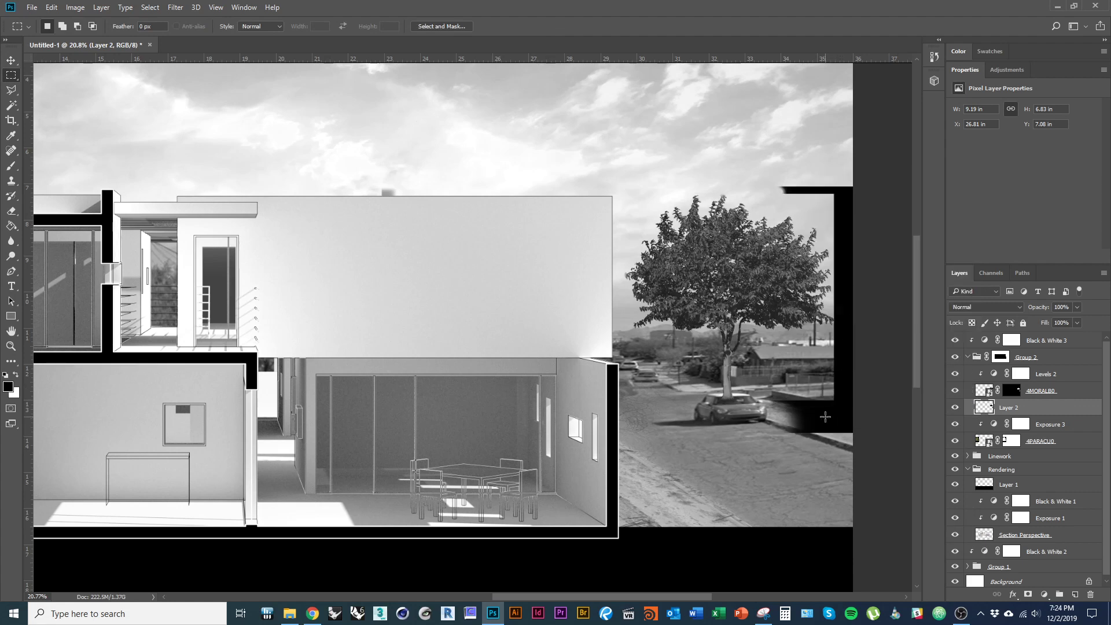
key(e)
mouse_move(832, 404)
mouse_down()
mouse_move(777, 422)
mouse_move(874, 422)
mouse_move(848, 385)
mouse_move(840, 187)
mouse_move(851, 213)
mouse_move(832, 213)
mouse_up()
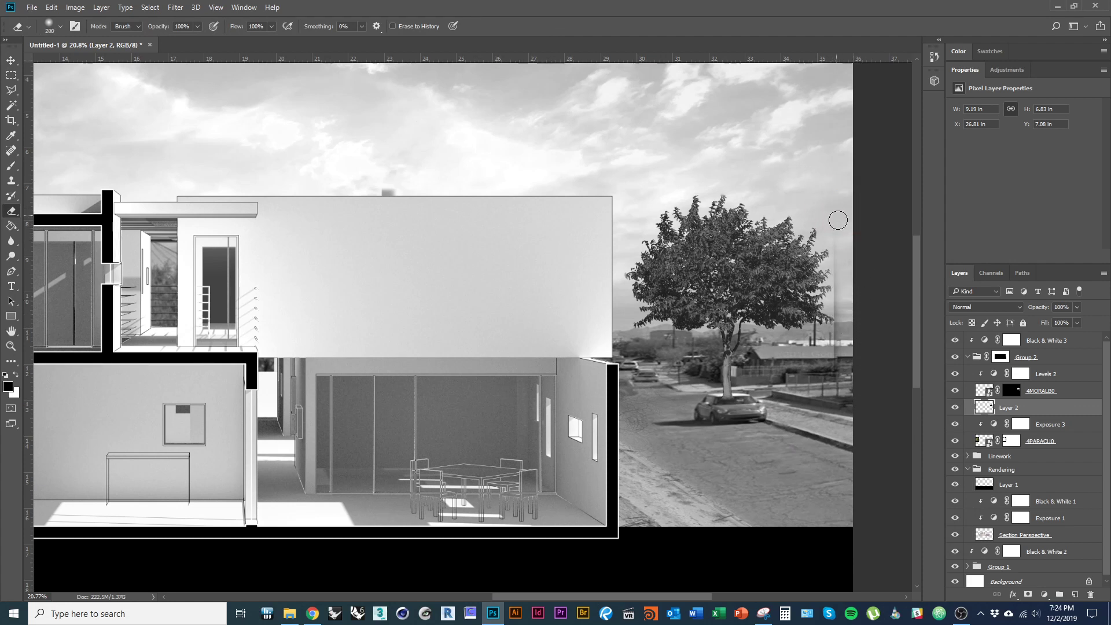
drag(839, 264, 839, 390)
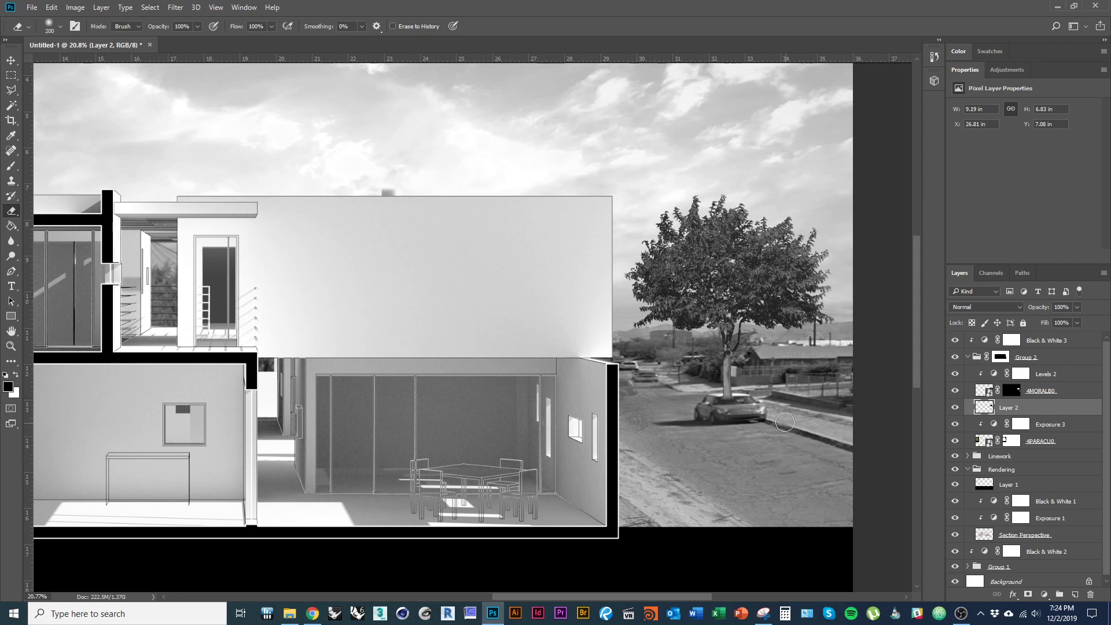
ctrl+click(1054, 389)
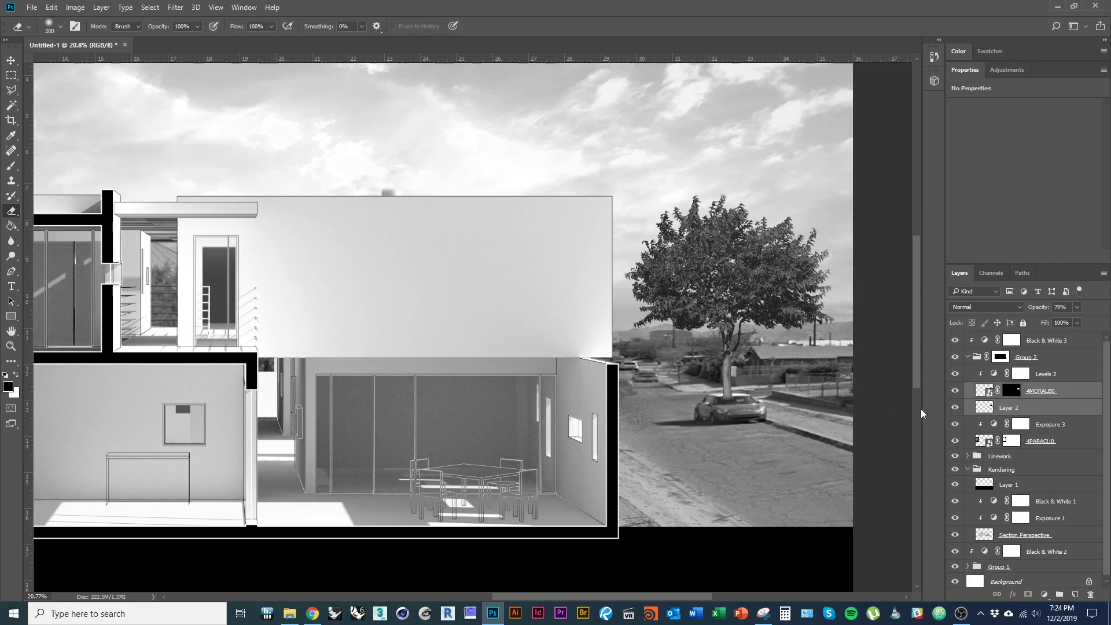
- Move the tree and its black silhouette to the right
key(v)
drag(730, 314, 787, 334)
click(1018, 407)
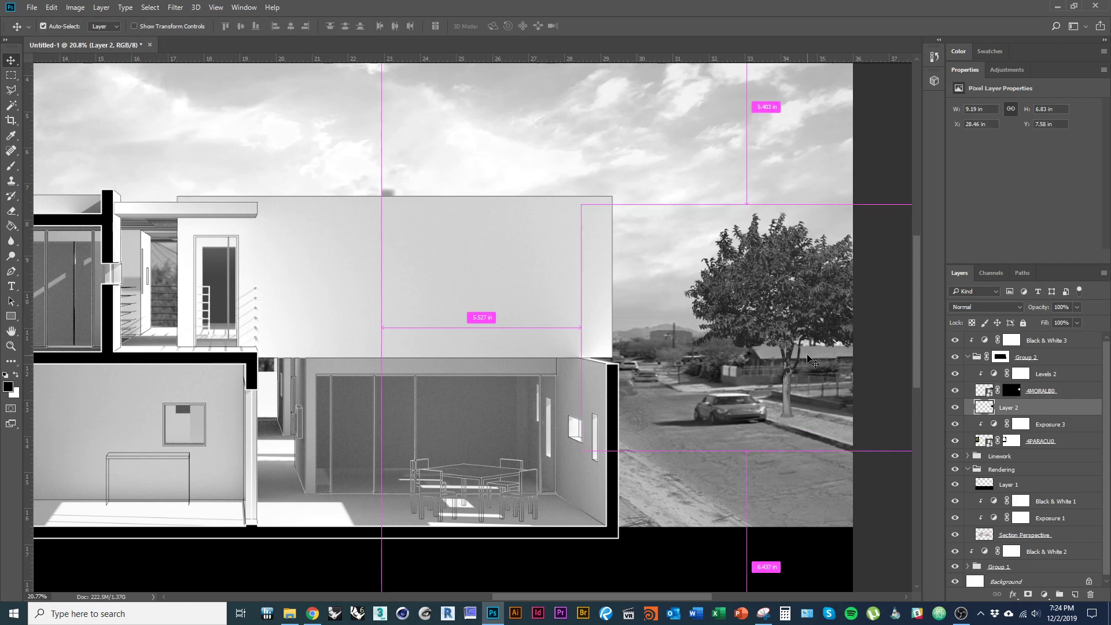
- Perspective-transform Layer 2's silhouette into a flat shadow lying across the road beside the tree
key(ctrl+t)
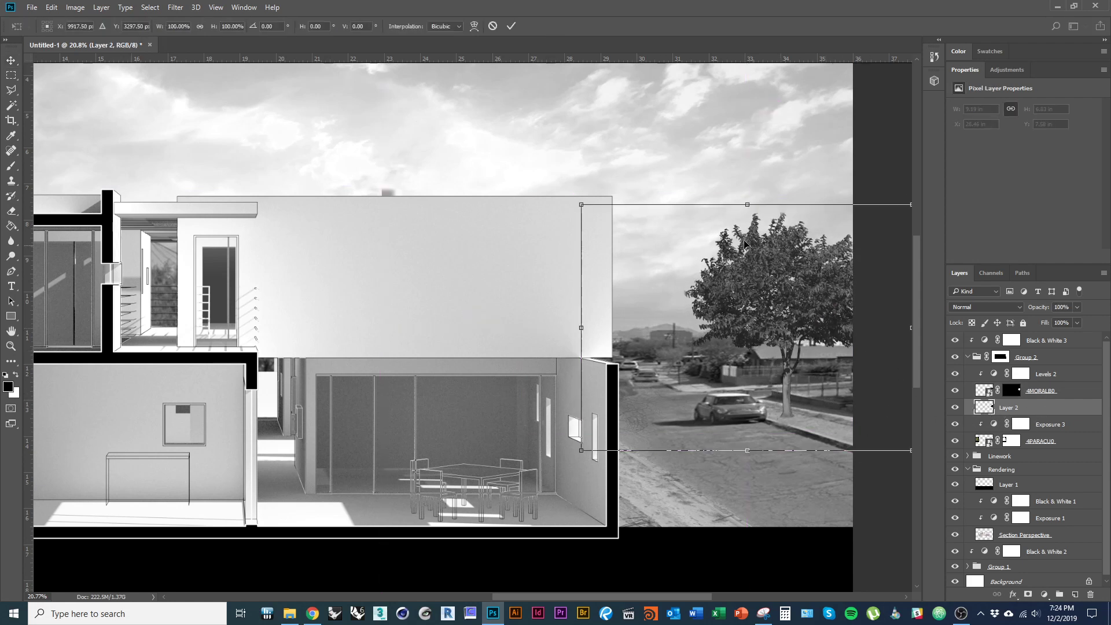
right_click(770, 262)
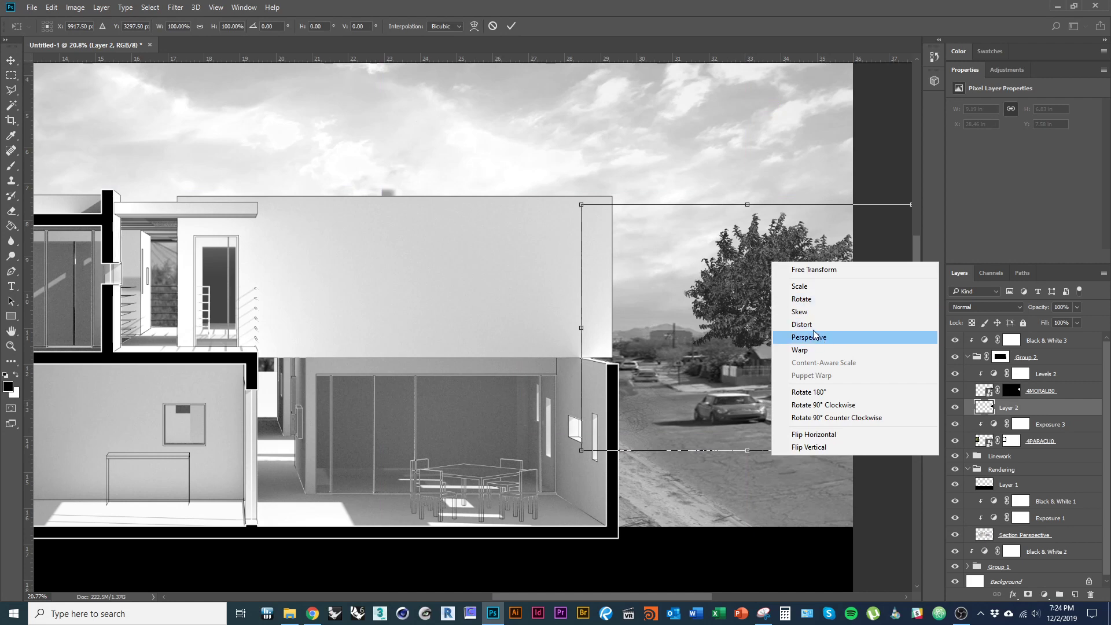
click(814, 330)
drag(746, 206, 487, 259)
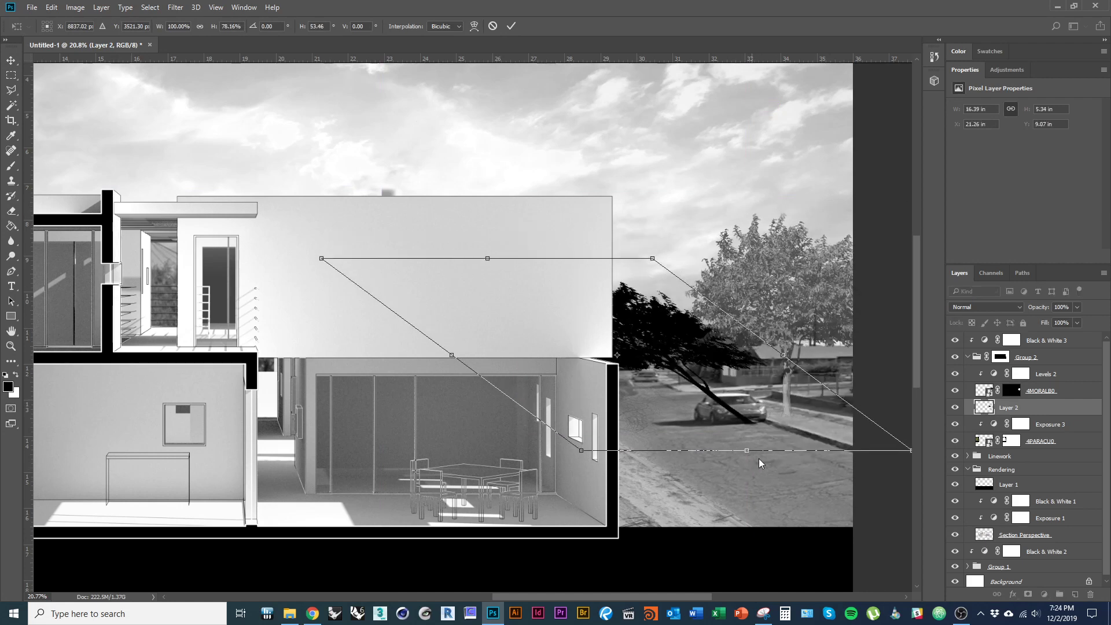
drag(785, 360, 528, 210)
drag(360, 187, 312, 357)
drag(428, 444, 431, 379)
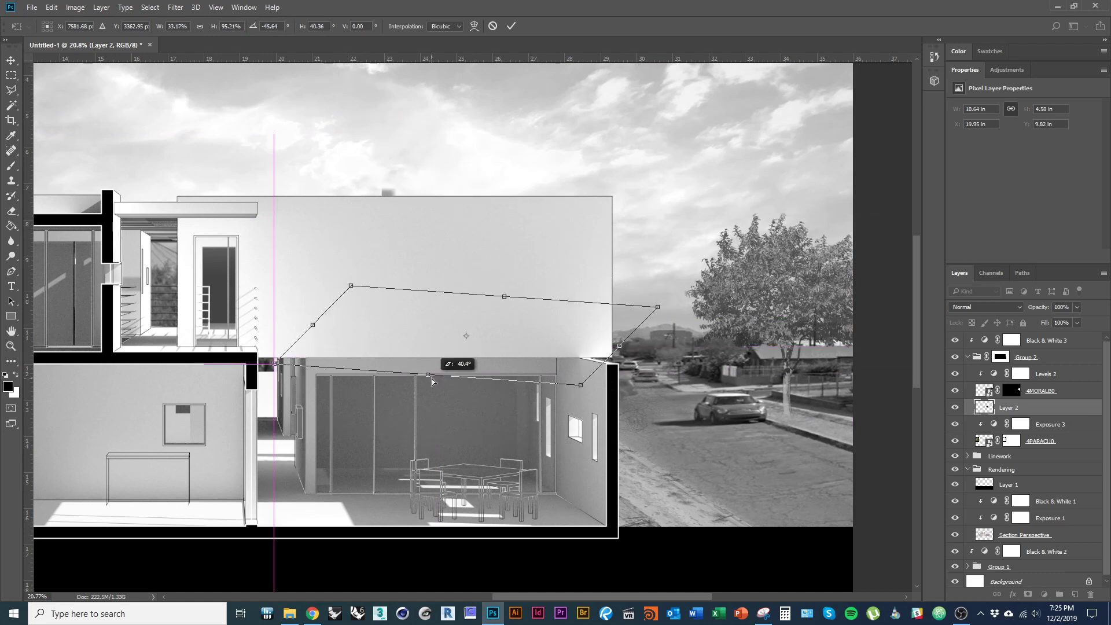
drag(502, 378, 711, 429)
drag(515, 411, 543, 425)
key(Left)
key(Left)
key(Left)
key(Left)
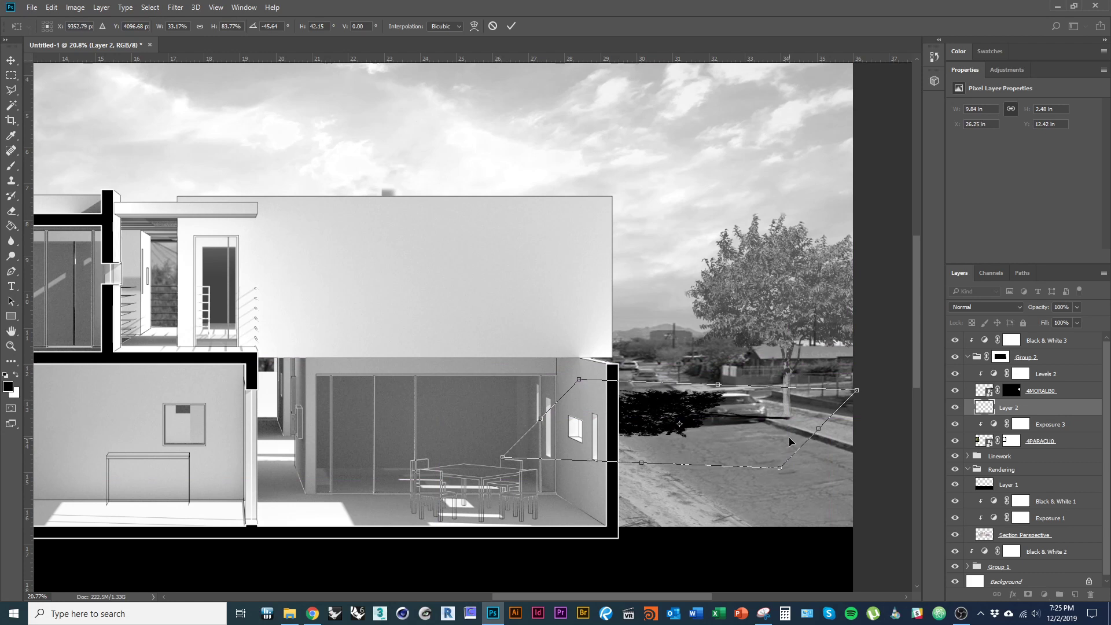
key(Up)
key(Up)
key(Return)
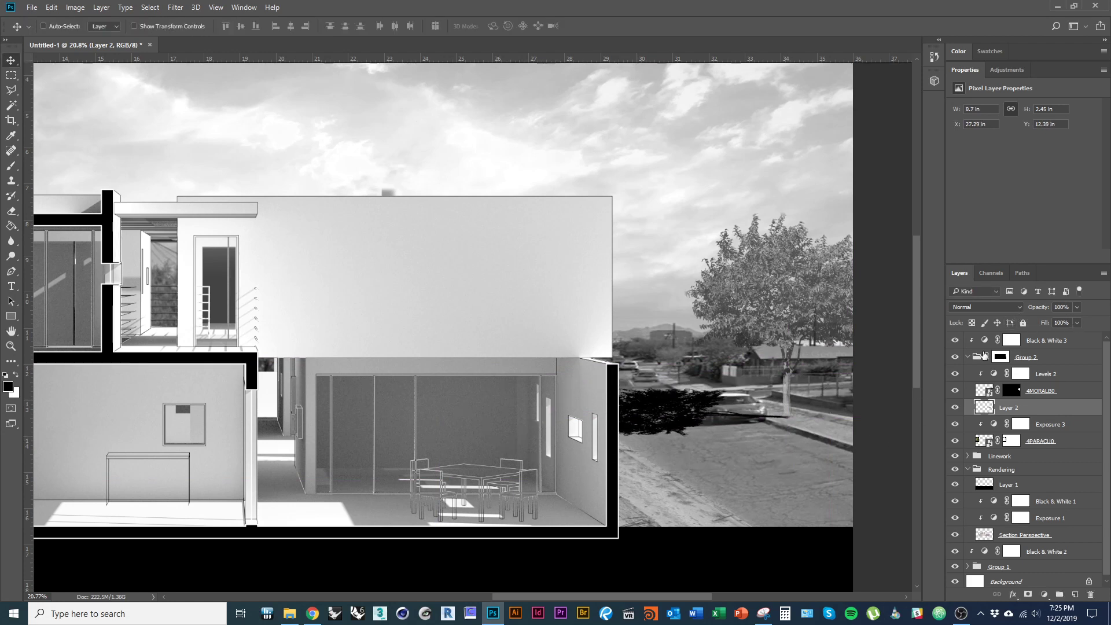
- Change Layer 2's blend mode from Normal to Soft Light
click(1019, 310)
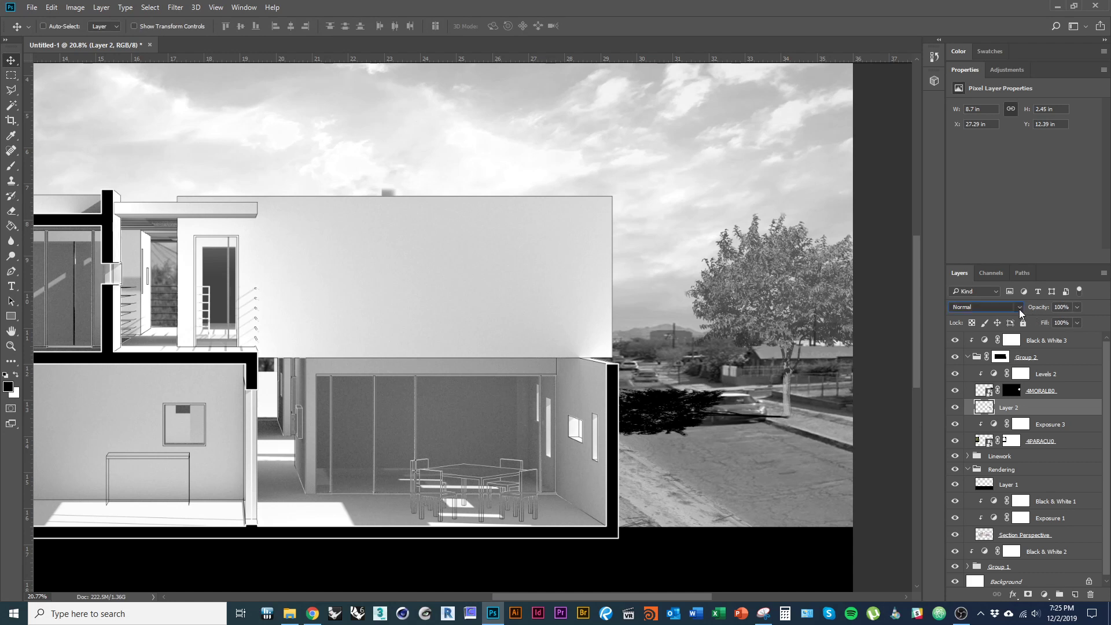
click(963, 308)
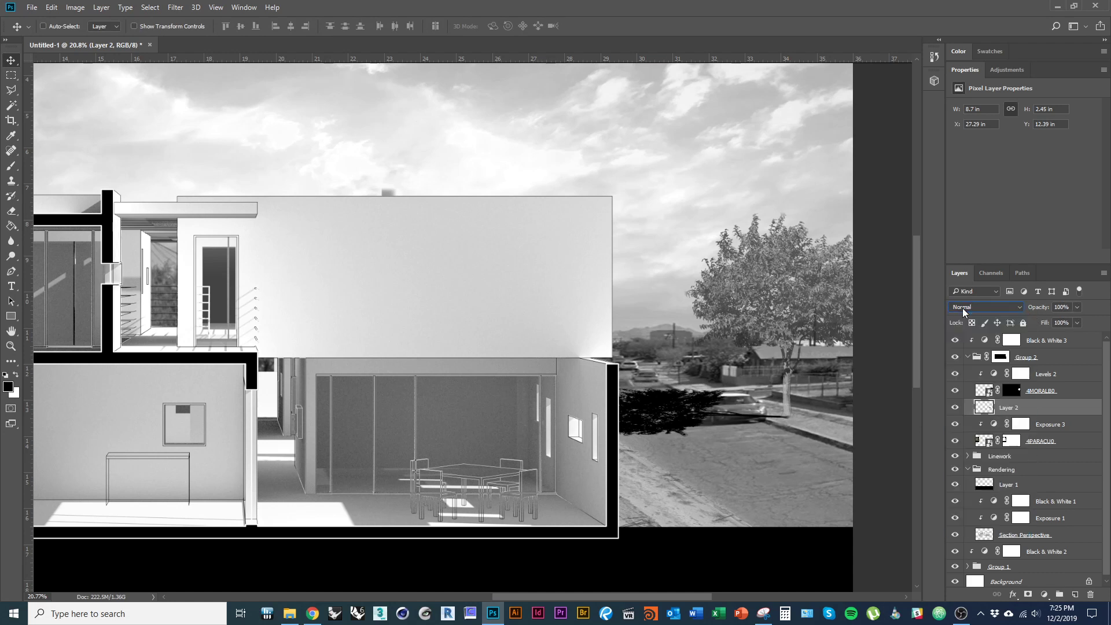
click(999, 306)
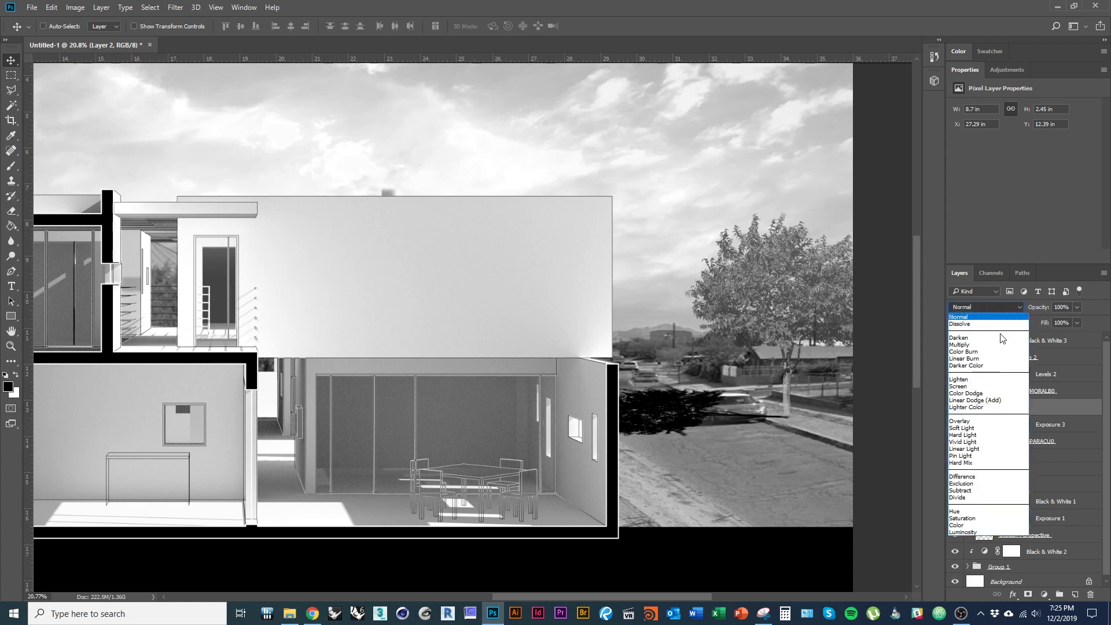
click(992, 429)
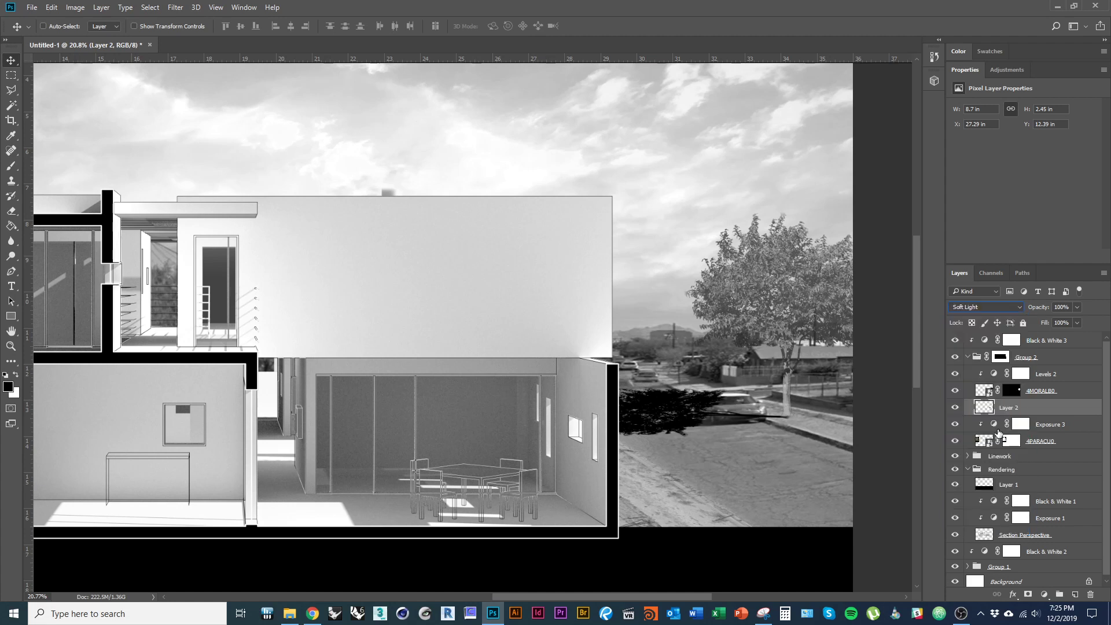
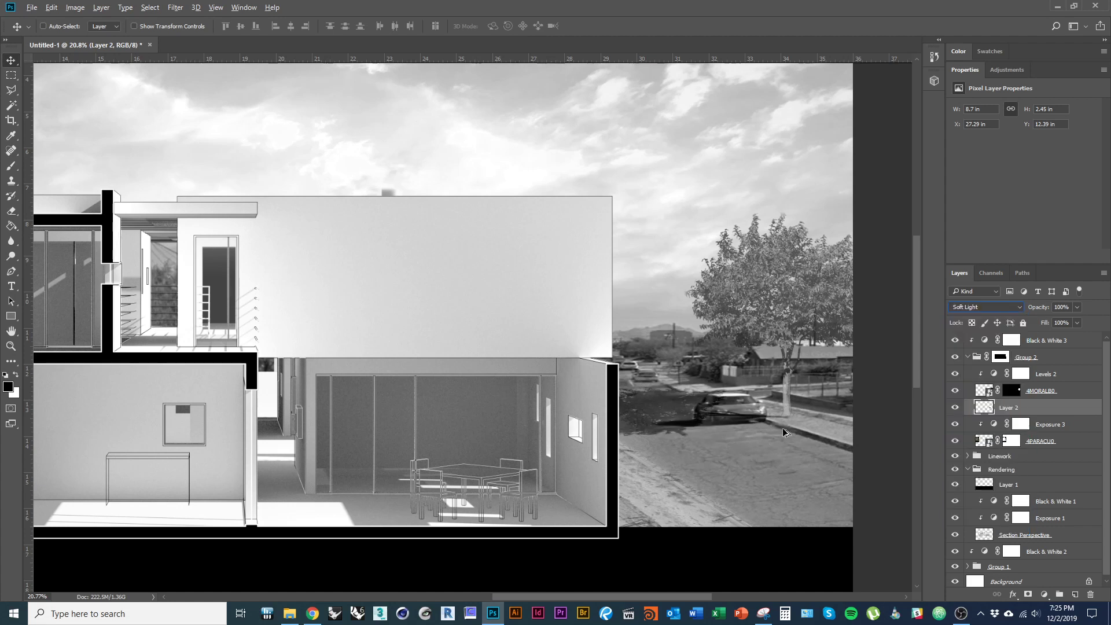
- Collapse the group of site tree images and rename it Trees
scroll(804, 405, down, 3)
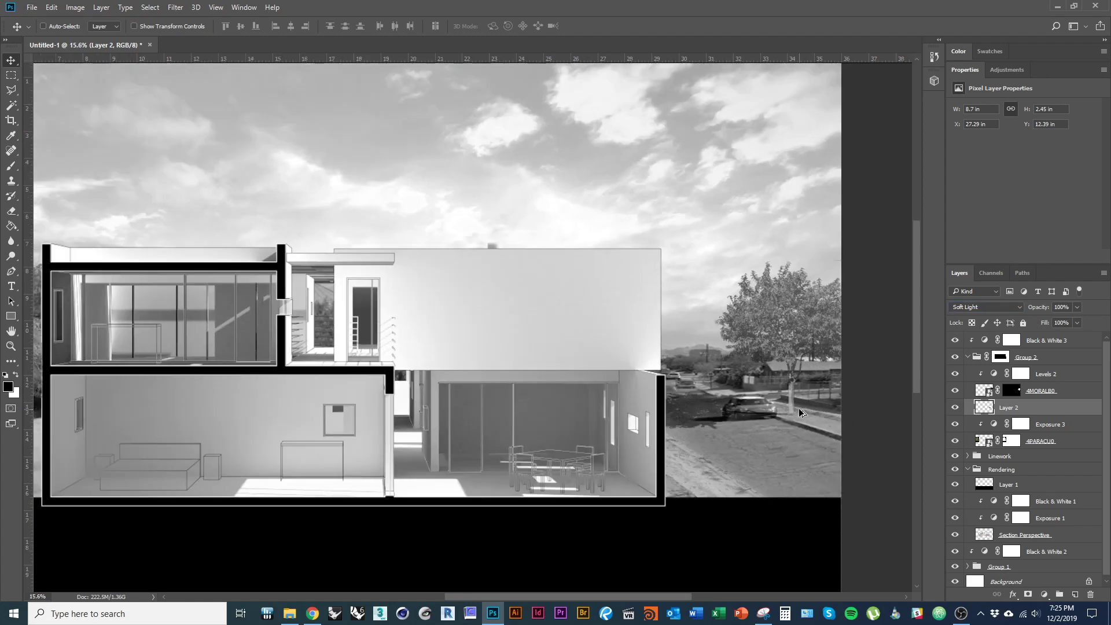
scroll(793, 432, down, 1)
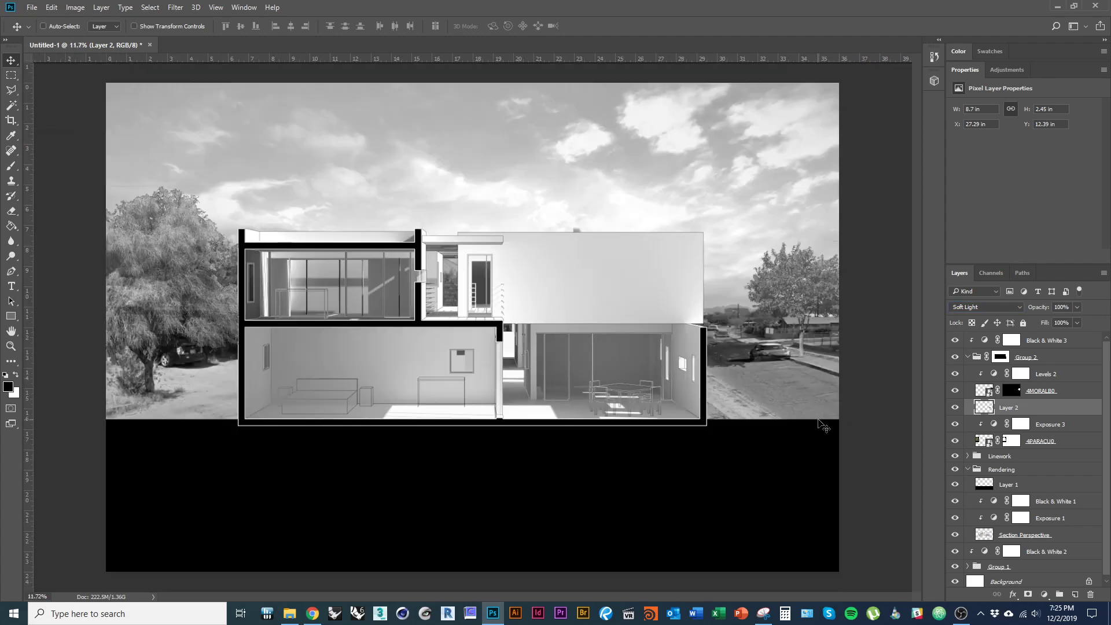
scroll(807, 429, up, 1)
drag(576, 378, 599, 403)
scroll(546, 366, up, 1)
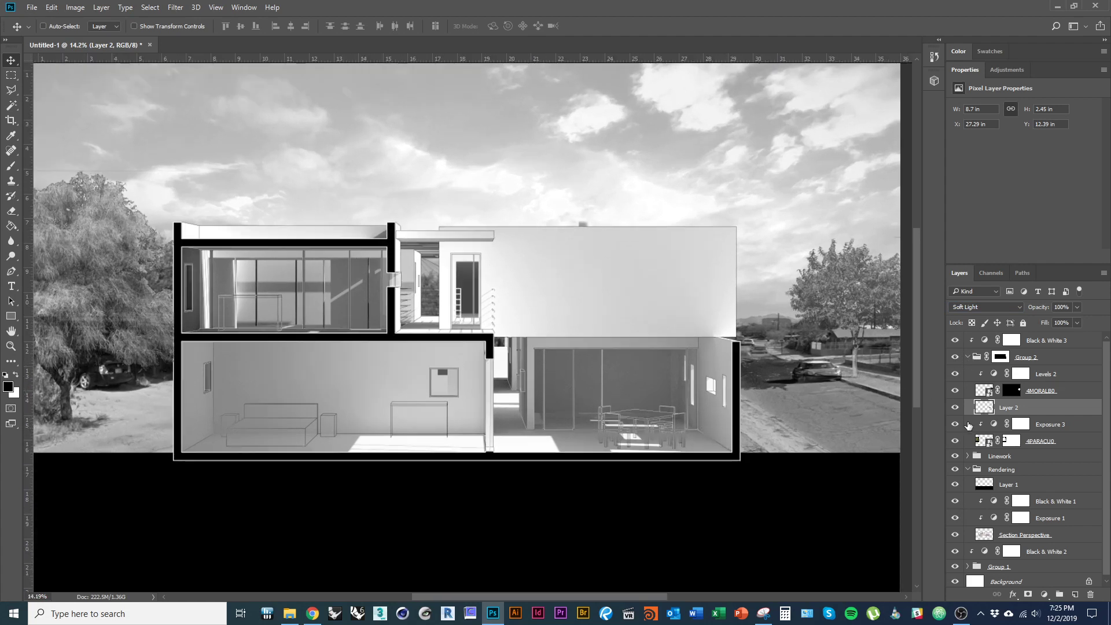
click(967, 357)
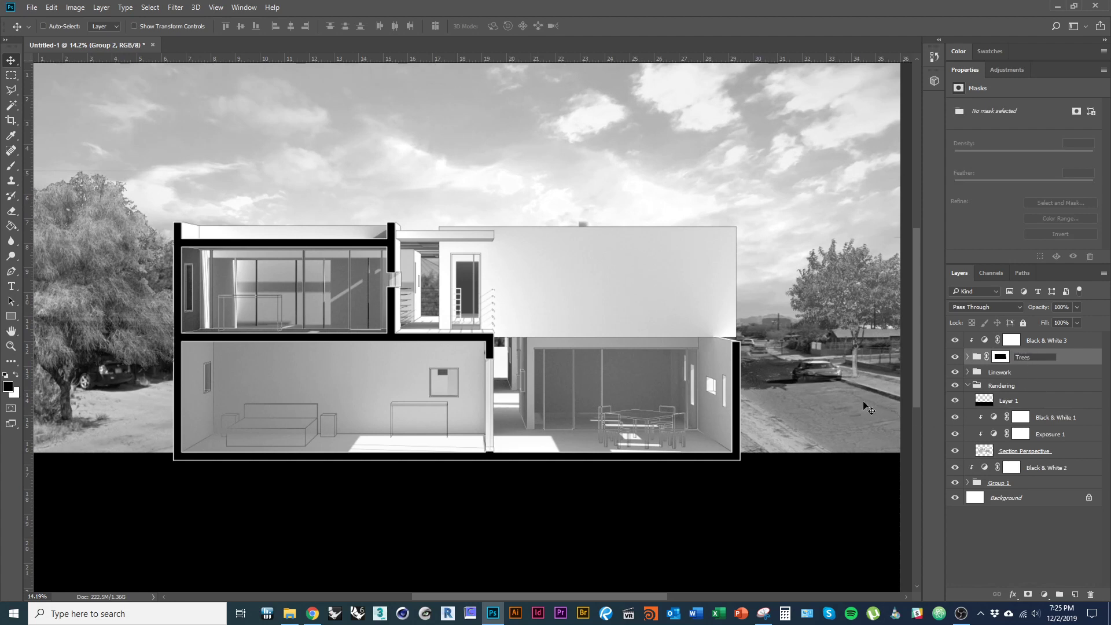
key(Return)
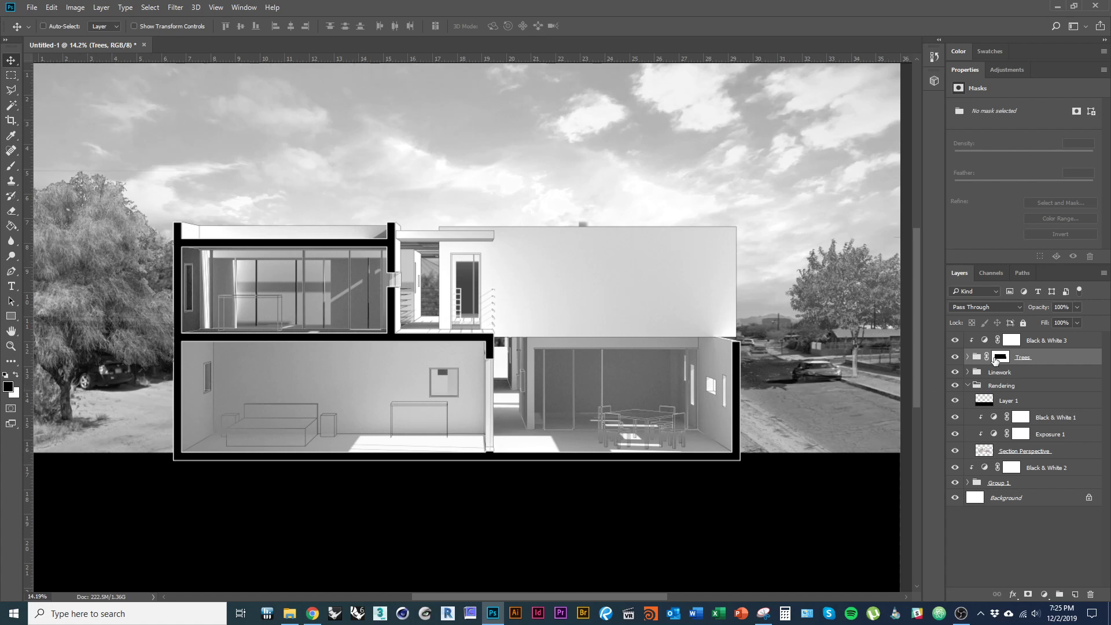
key(alt+Tab)
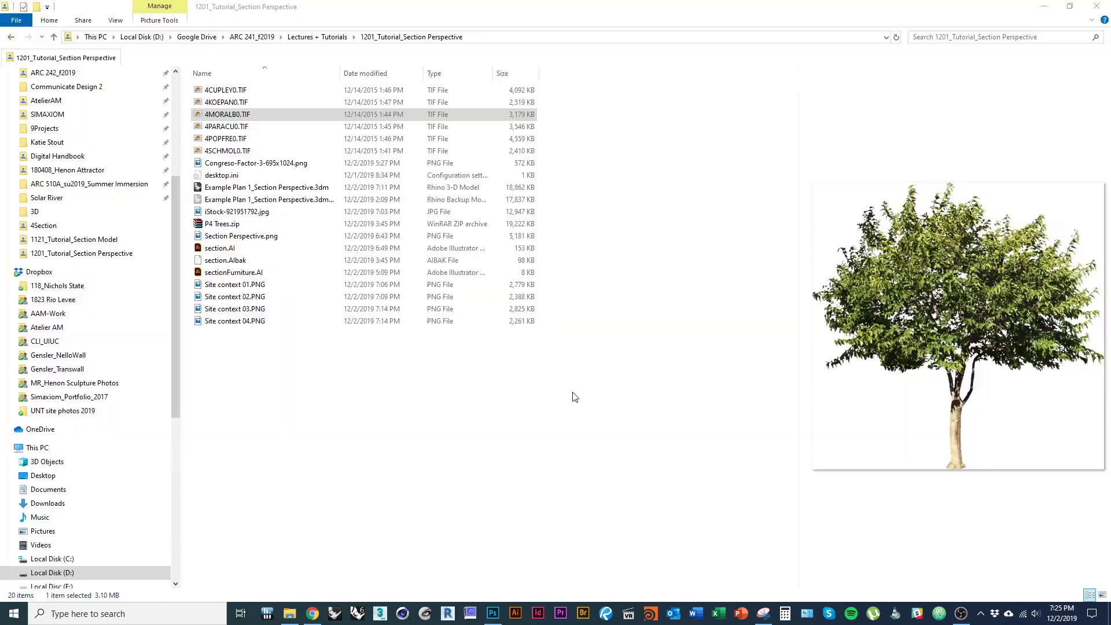
- Preview the tree TIFs in the tutorial folder and drag 4POPFRE0.TIF into Photoshop
click(247, 129)
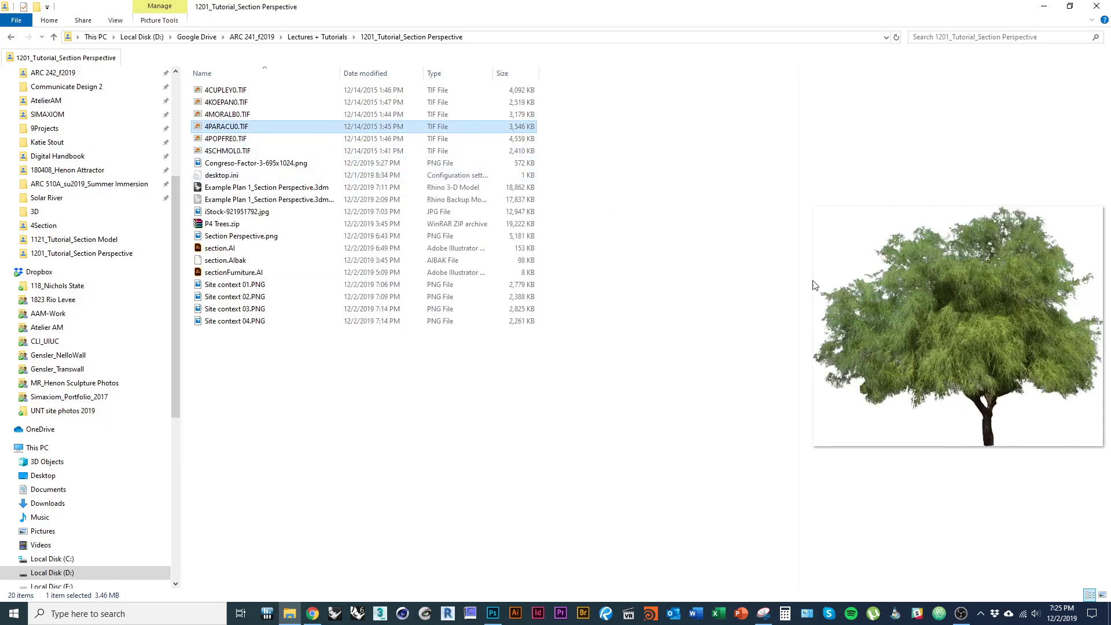
click(272, 114)
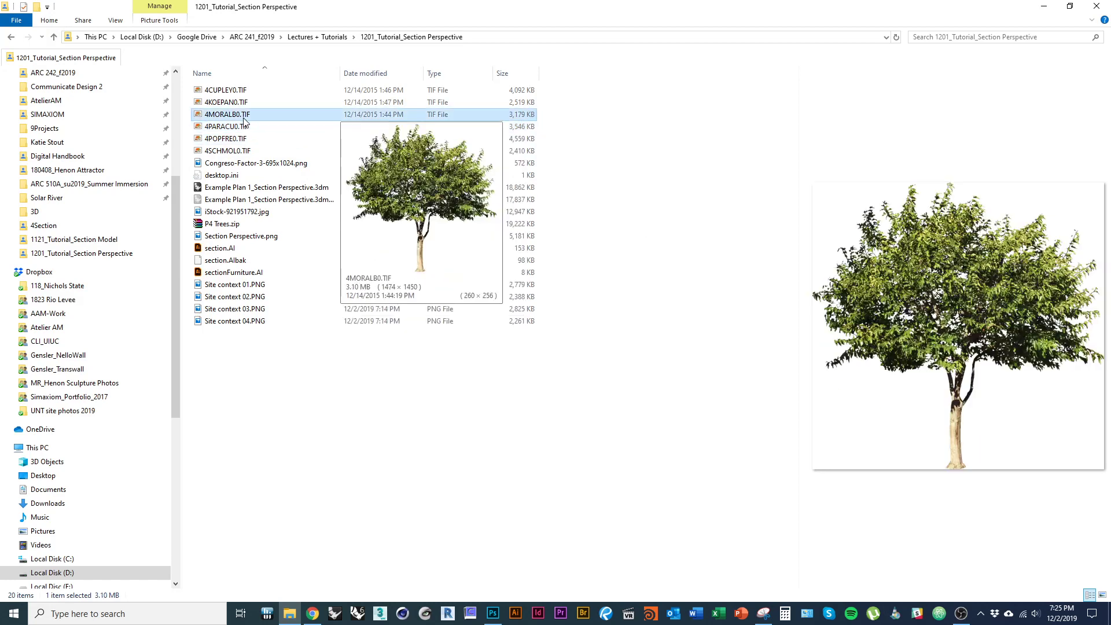
click(272, 139)
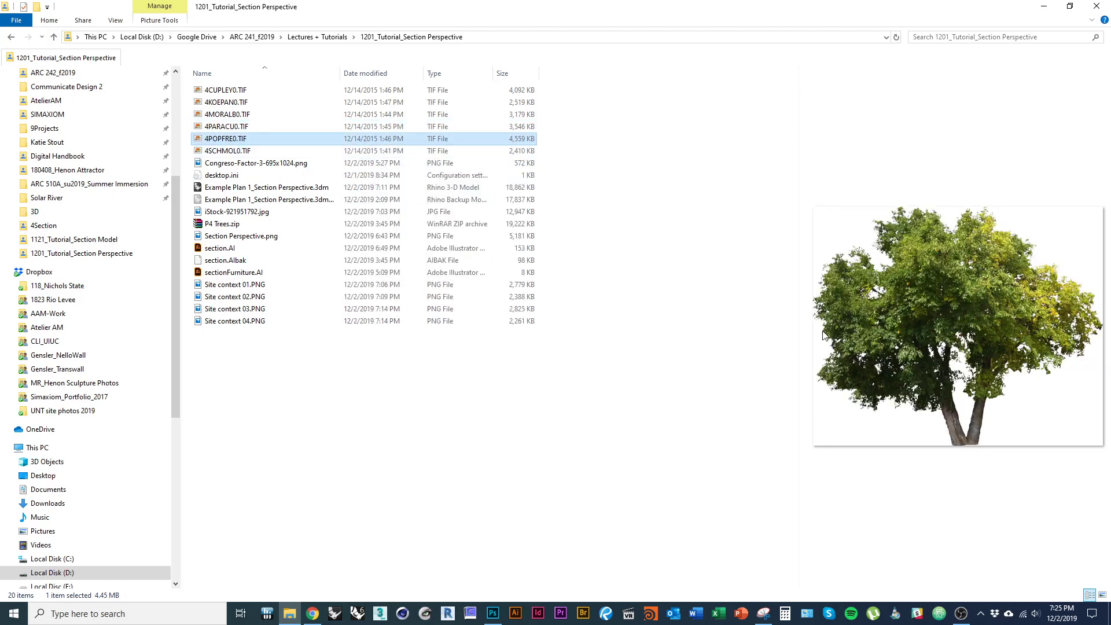
mouse_move(244, 146)
drag(243, 143, 622, 454)
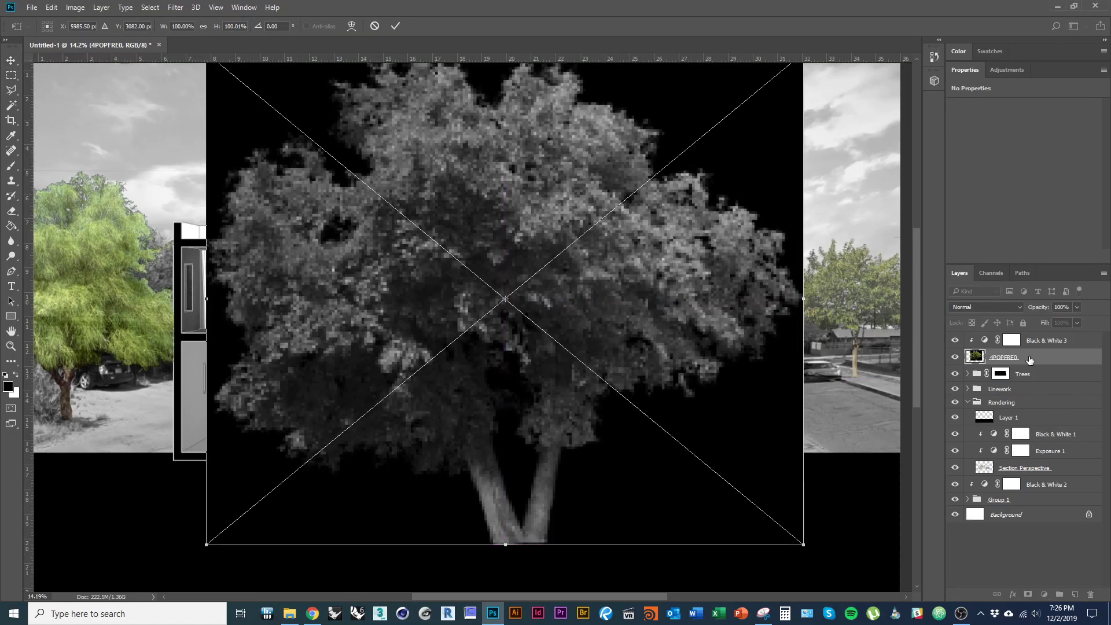
- Place 4POPFRE0 above Black & White 3, move it right and down, and group it
key(Return)
drag(1041, 363, 1044, 334)
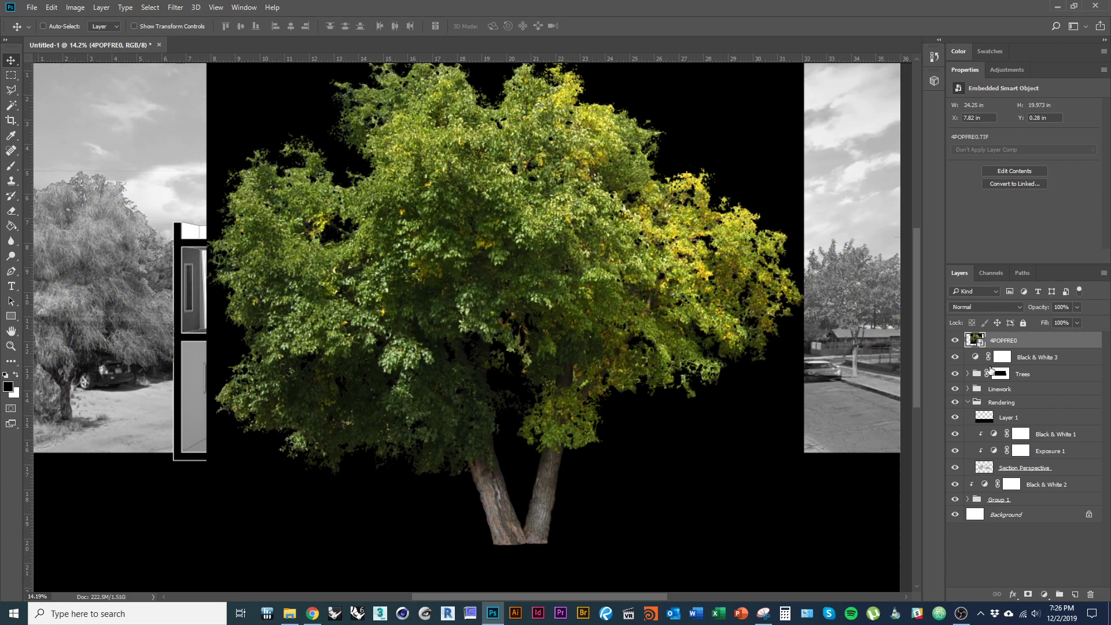
drag(345, 283, 480, 373)
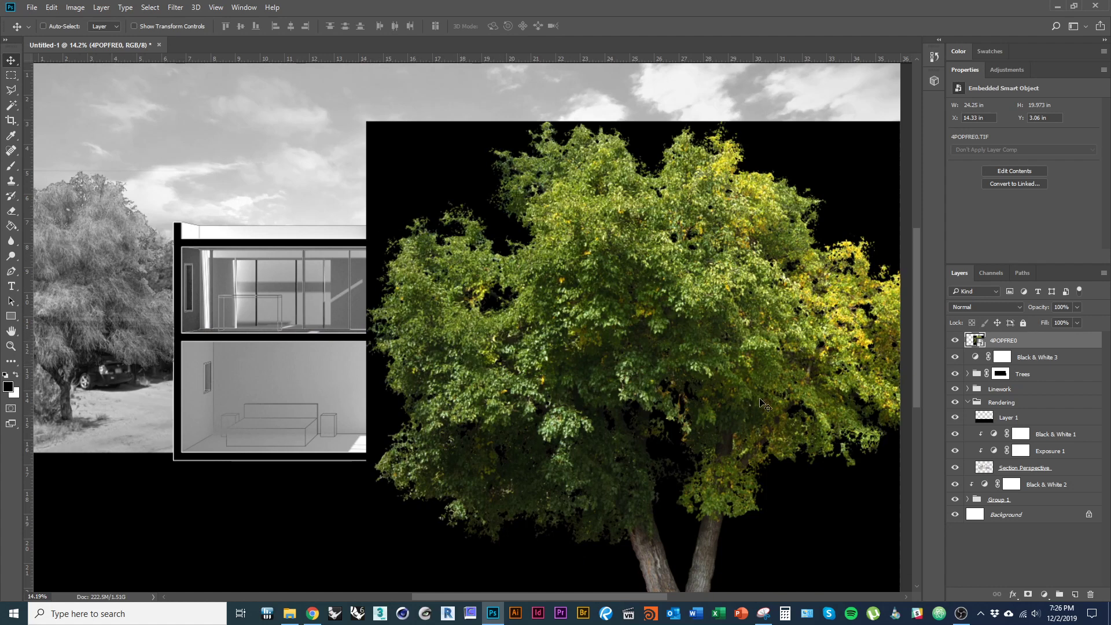
click(1053, 378)
click(999, 374)
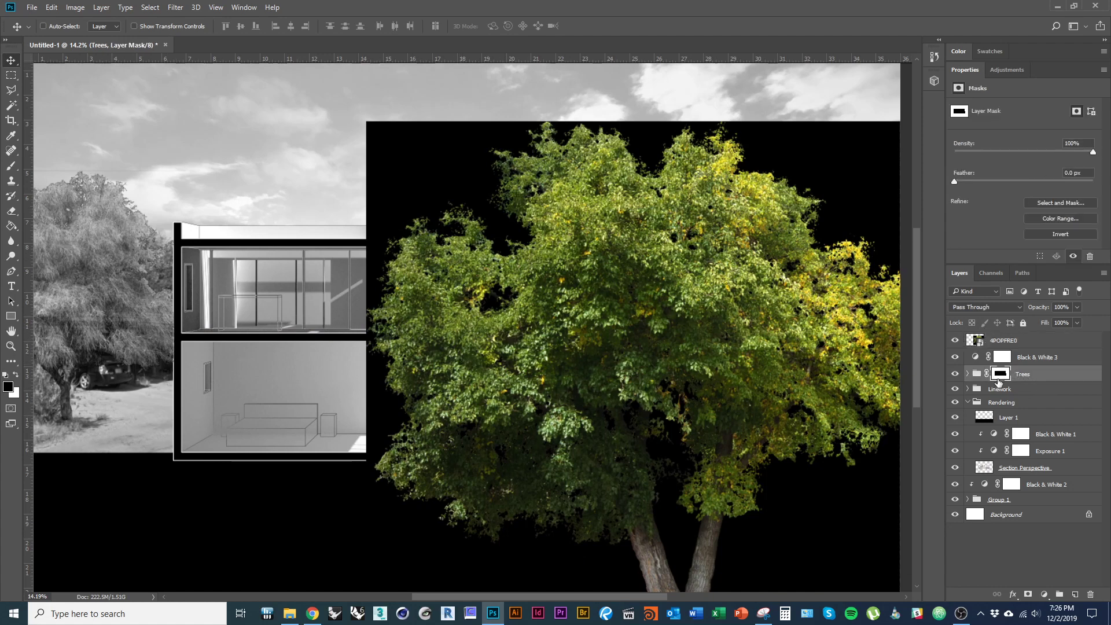
click(1041, 341)
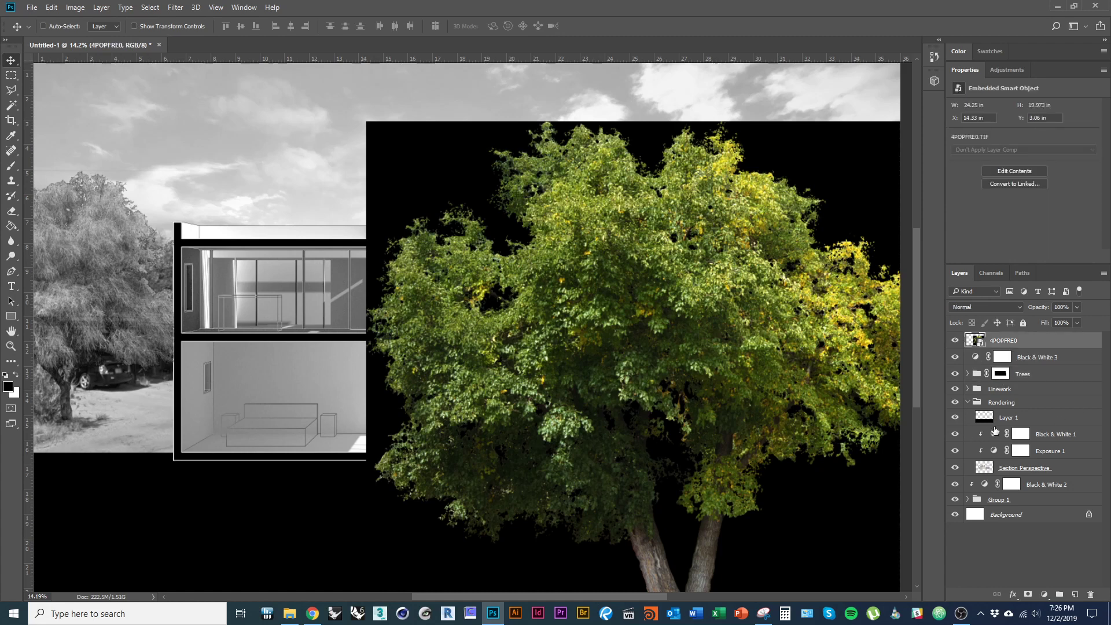
key(ctrl+g)
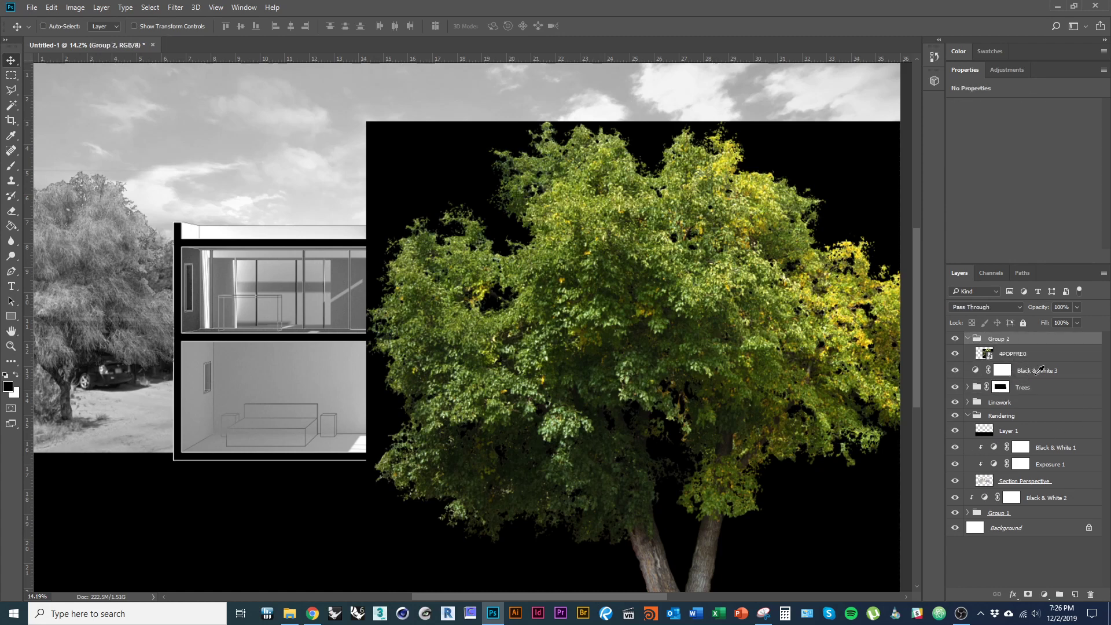
- Duplicate Black & White 3 and clip the copy to the new tree group
click(1041, 374)
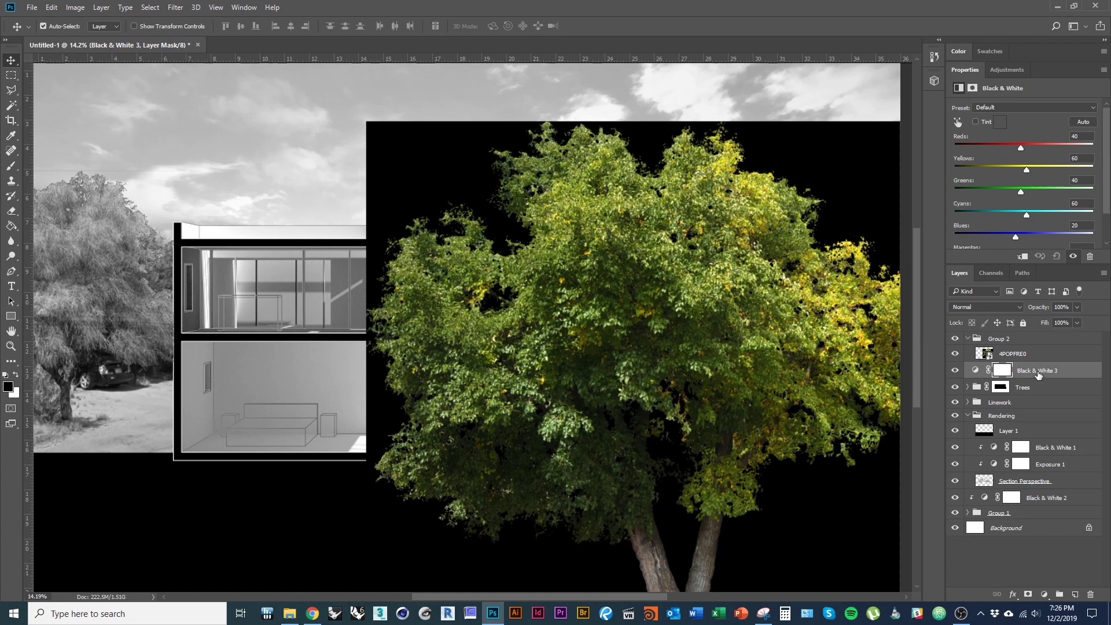
key(ctrl+j)
drag(1048, 373, 1031, 357)
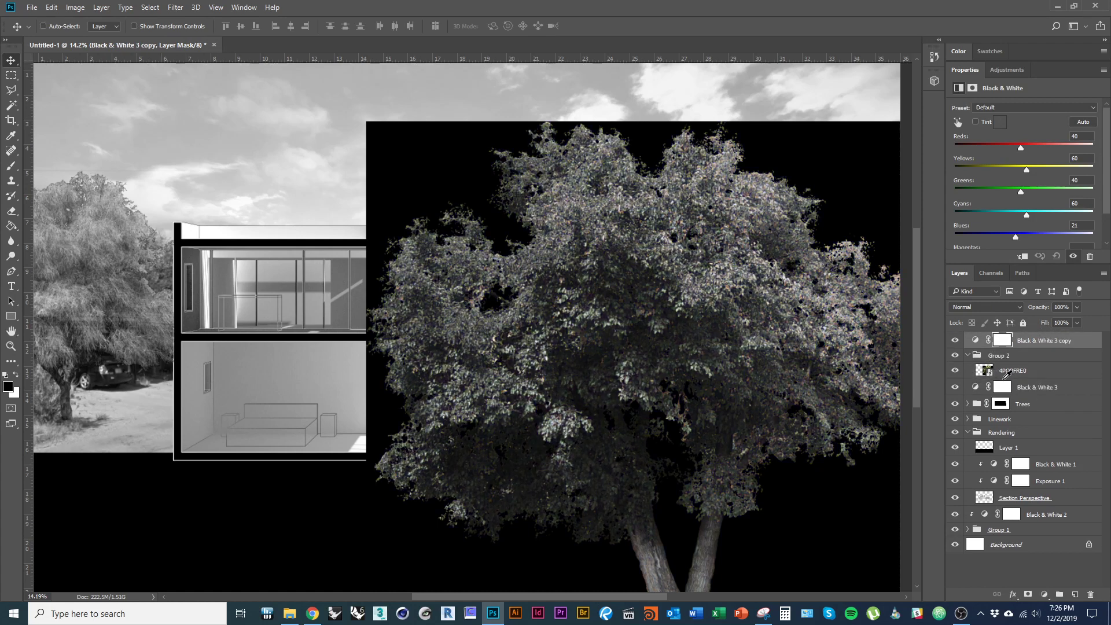
key(ctrl+alt+g)
double_click(1000, 355)
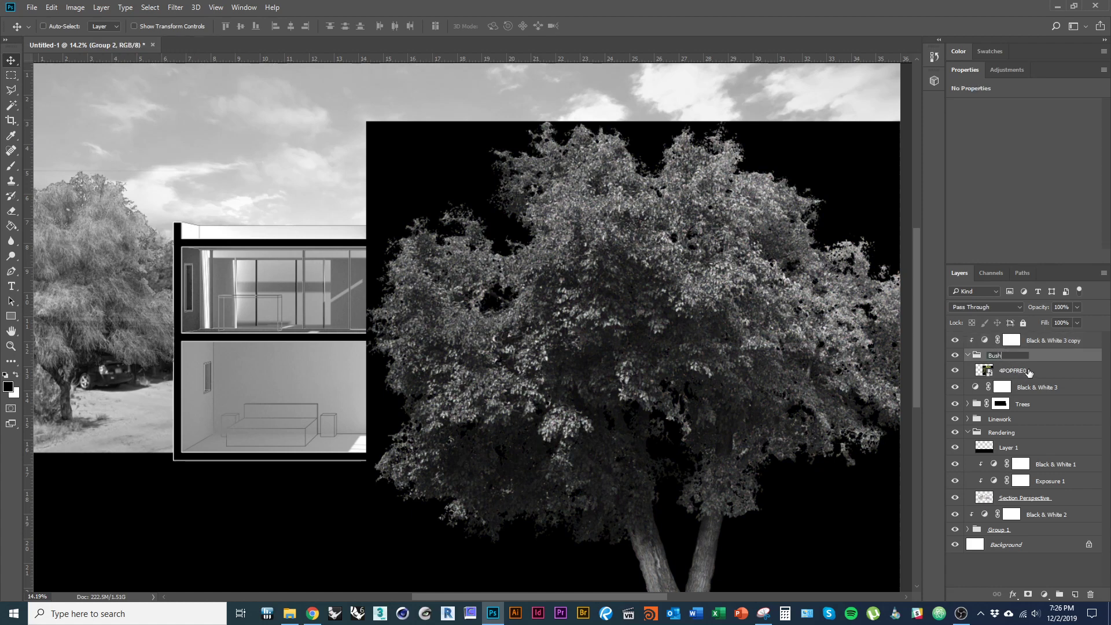
- Name the group Bush and shrink the tree to about 44%
text(Bush)
click(1029, 373)
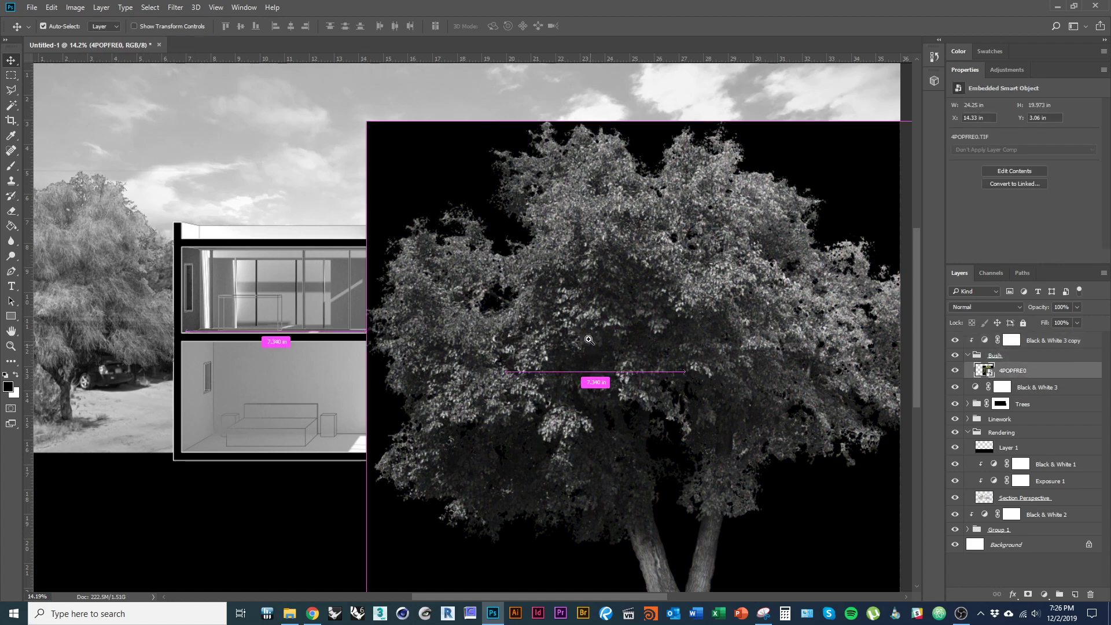
scroll(706, 368, down, 3)
key(ctrl+t)
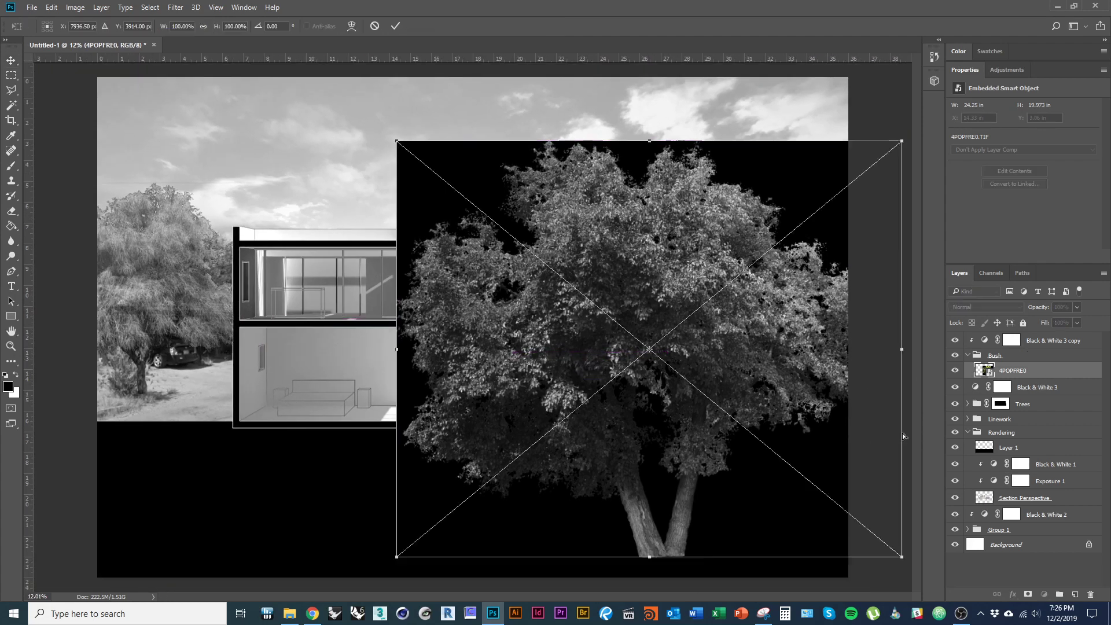
drag(896, 557, 542, 356)
key(Return)
- Mask out the black background around the tree using an inverted Magic Wand selection
scroll(547, 347, up, 5)
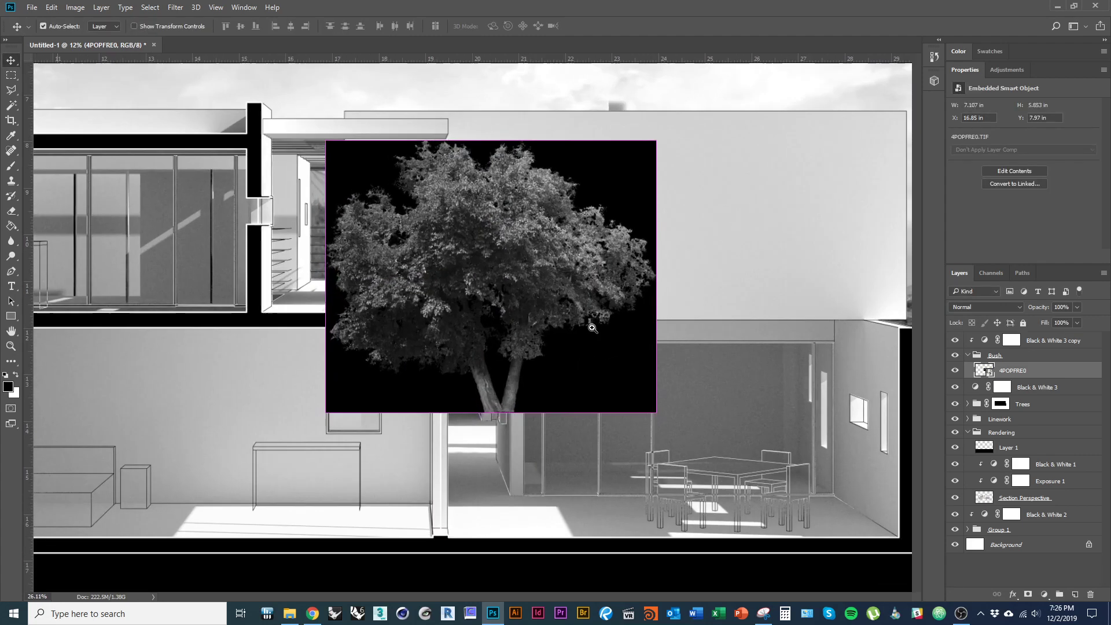
key(e)
key(w)
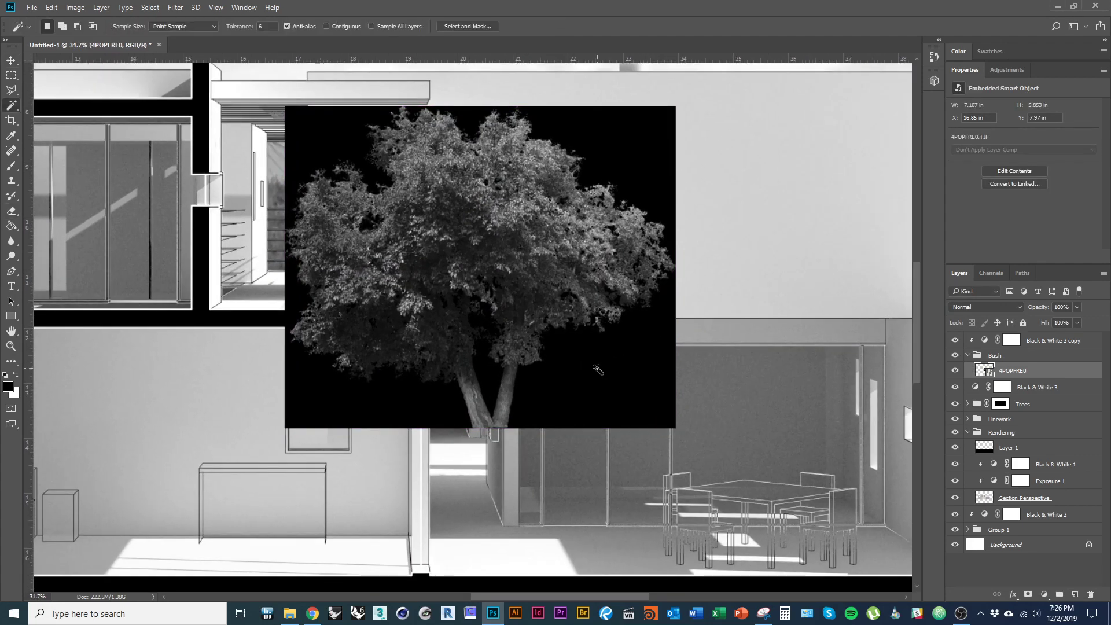
click(633, 376)
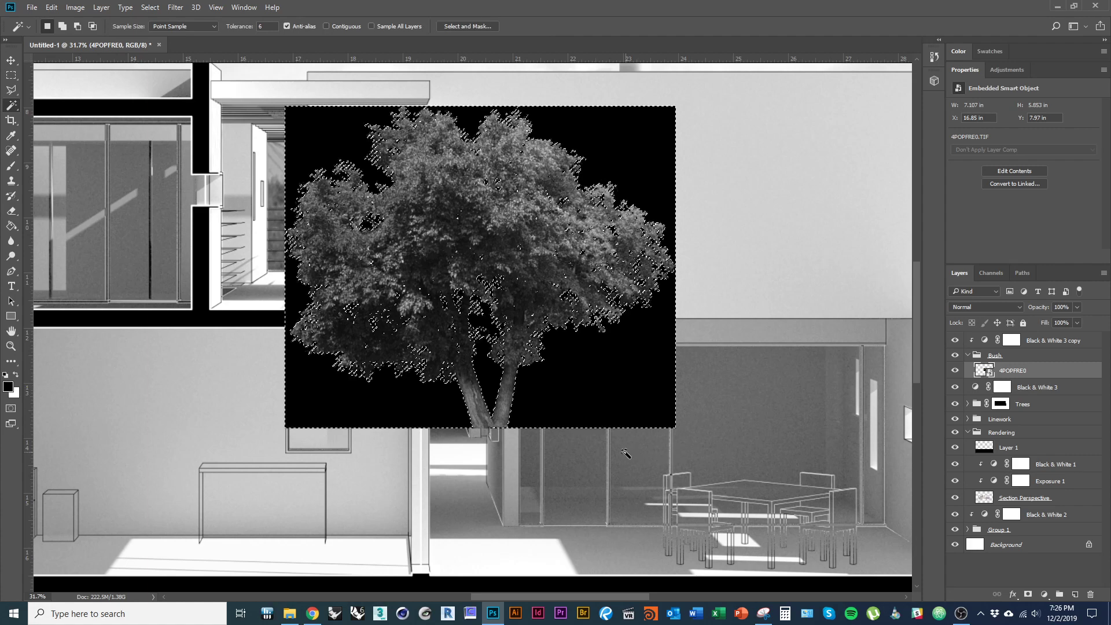
right_click(326, 135)
click(387, 319)
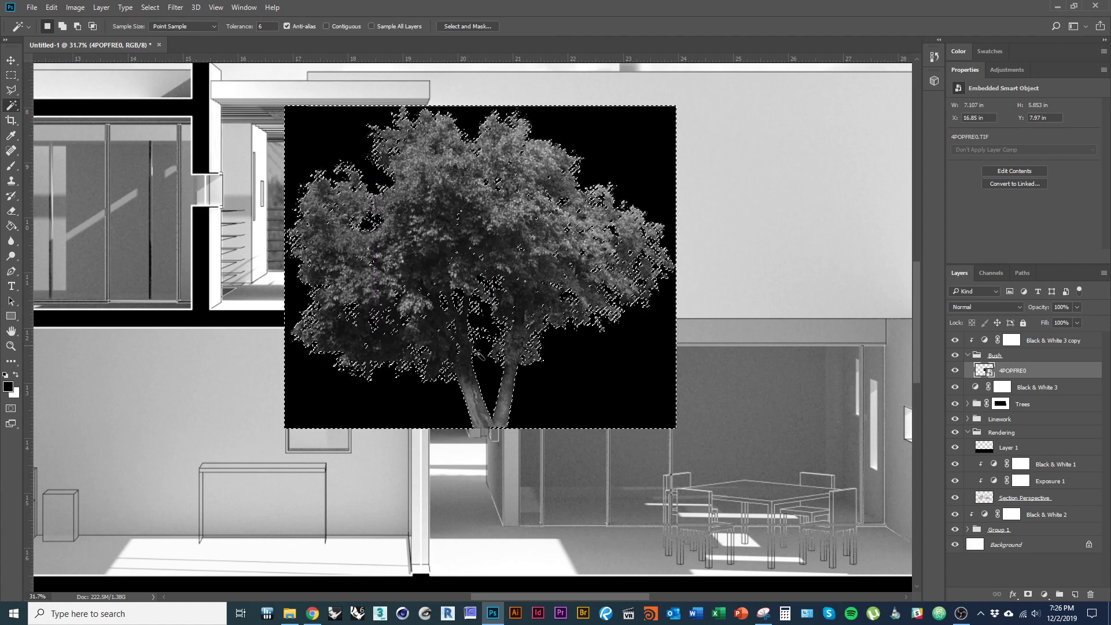
click(1028, 595)
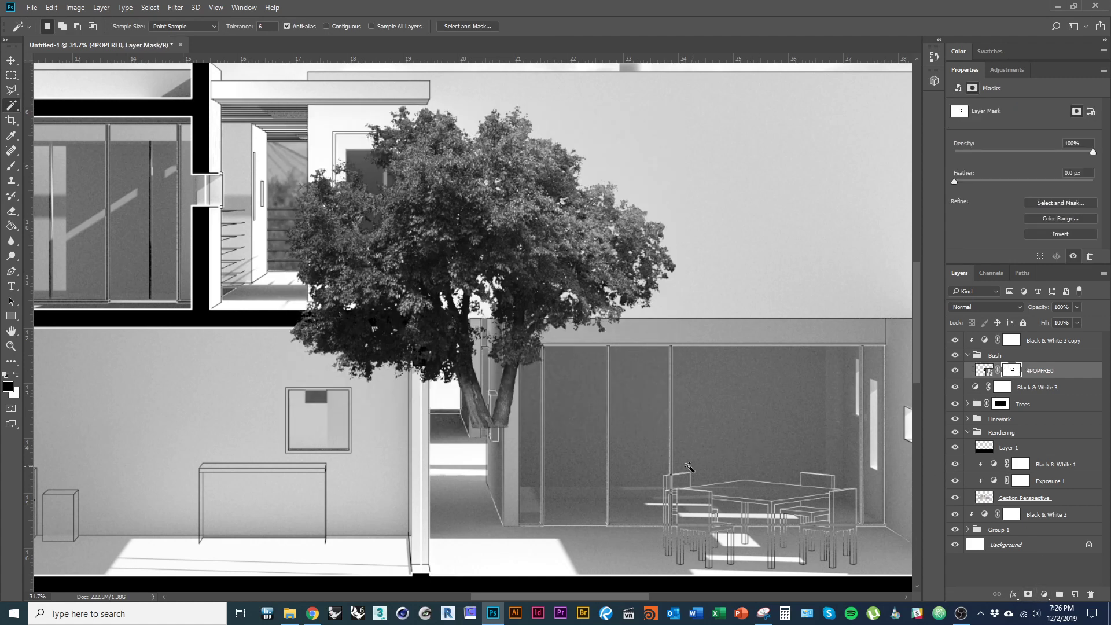
- Move the tree into the right room, scale it to about 39%, and rest it on the floor
key(v)
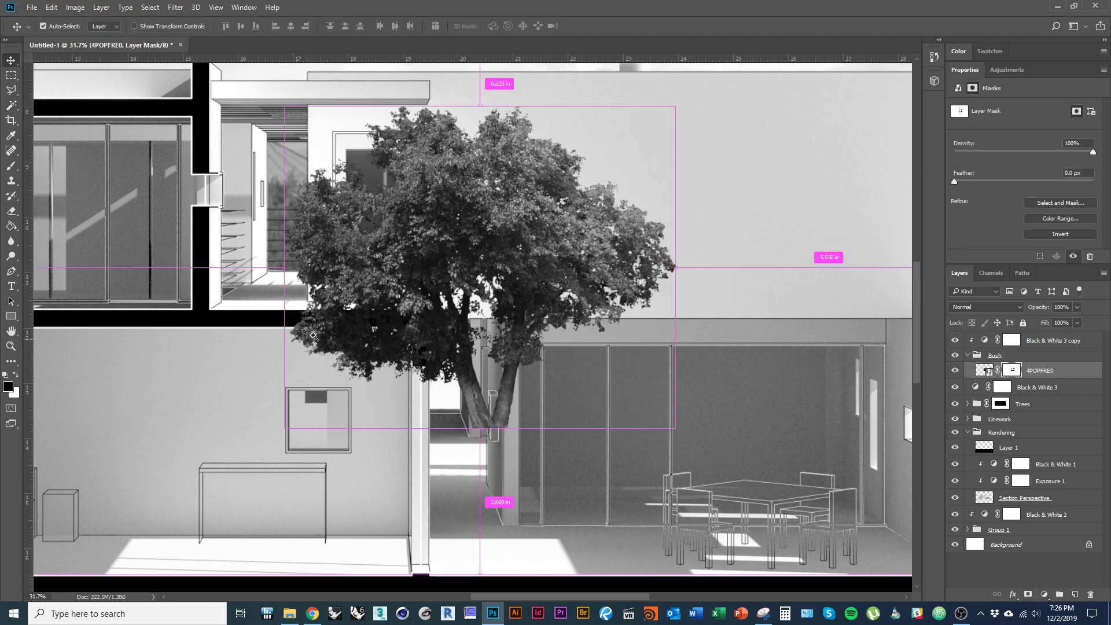
drag(316, 322, 251, 327)
drag(423, 315, 570, 408)
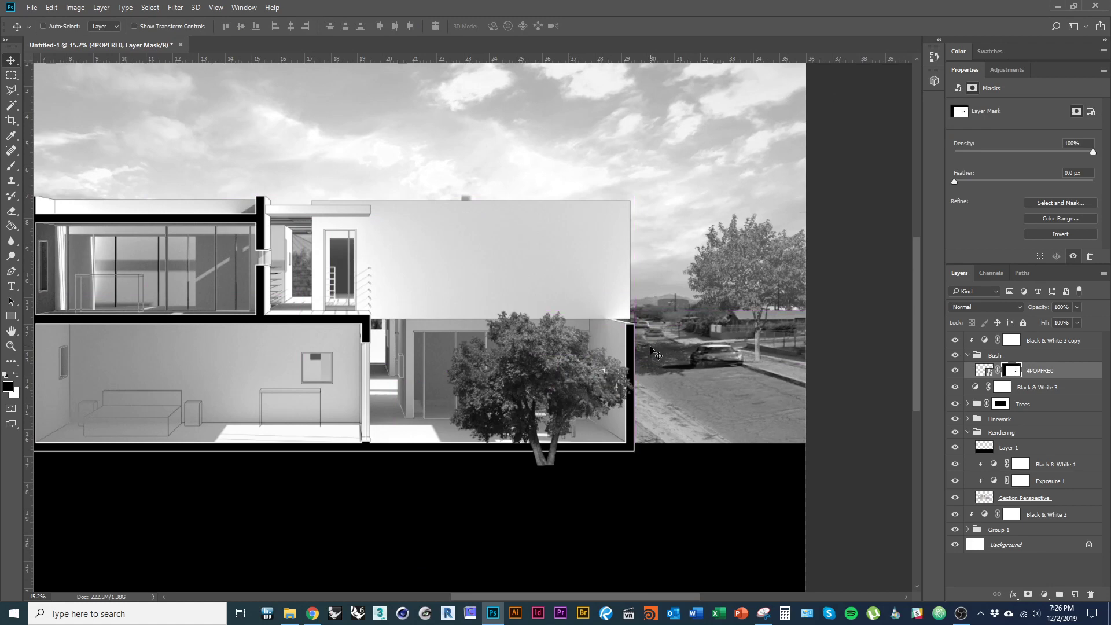
key(ctrl+t)
drag(635, 312, 537, 392)
scroll(516, 425, up, 3)
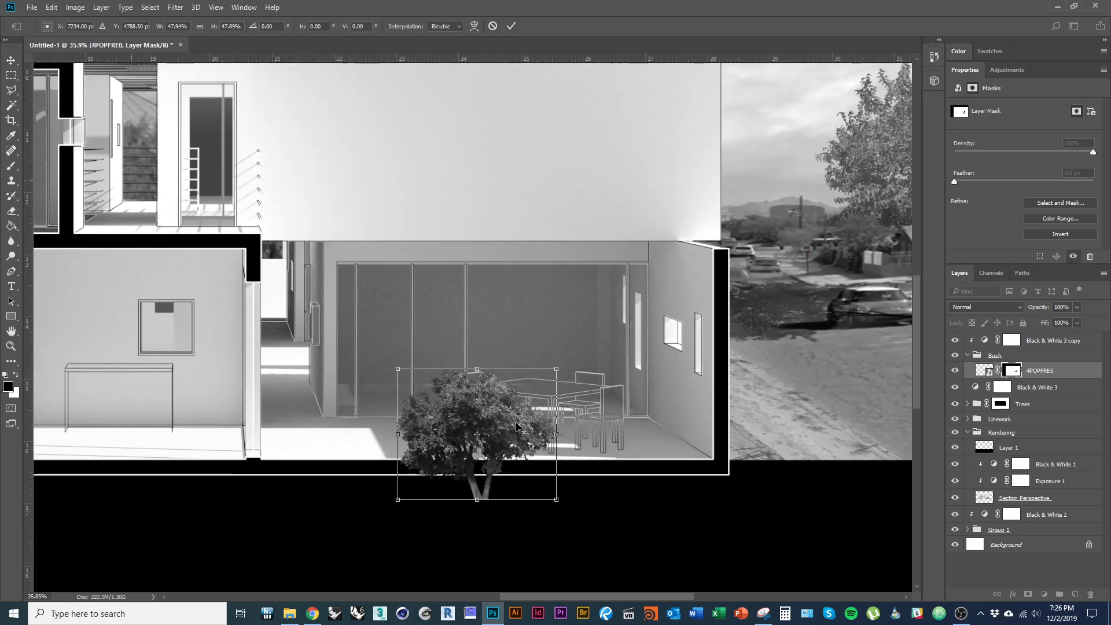
scroll(516, 426, up, 2)
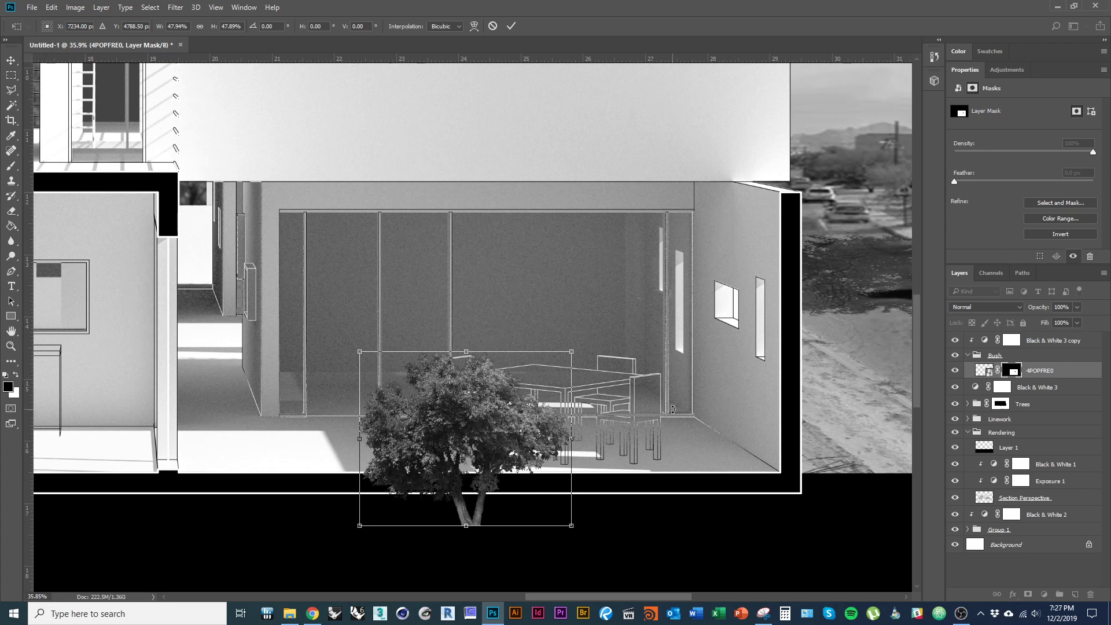
drag(523, 423, 679, 384)
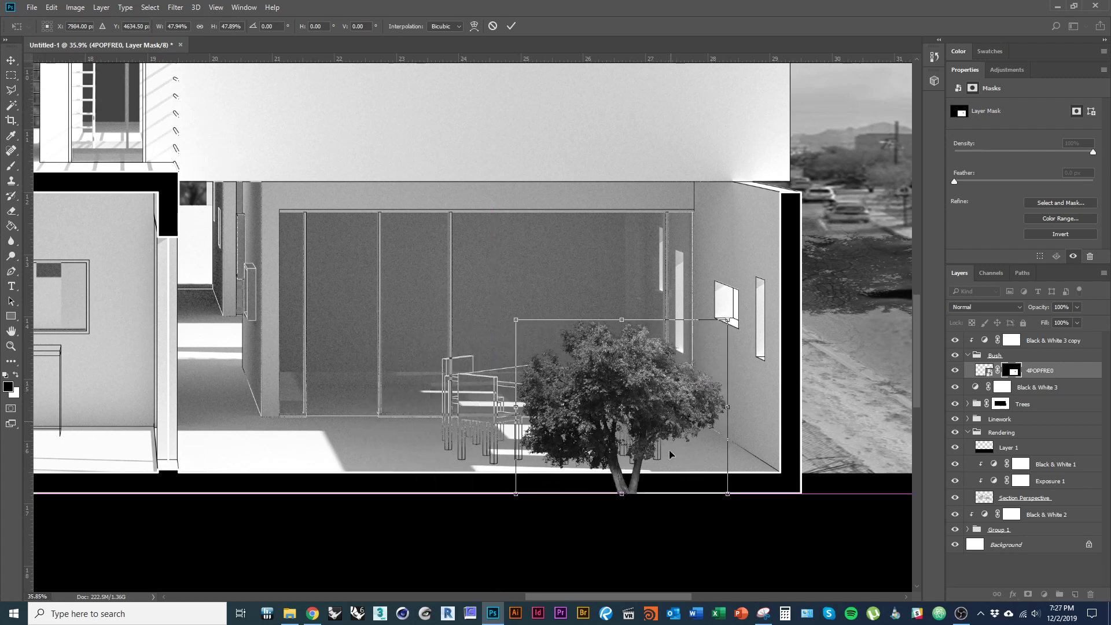
drag(621, 493, 621, 471)
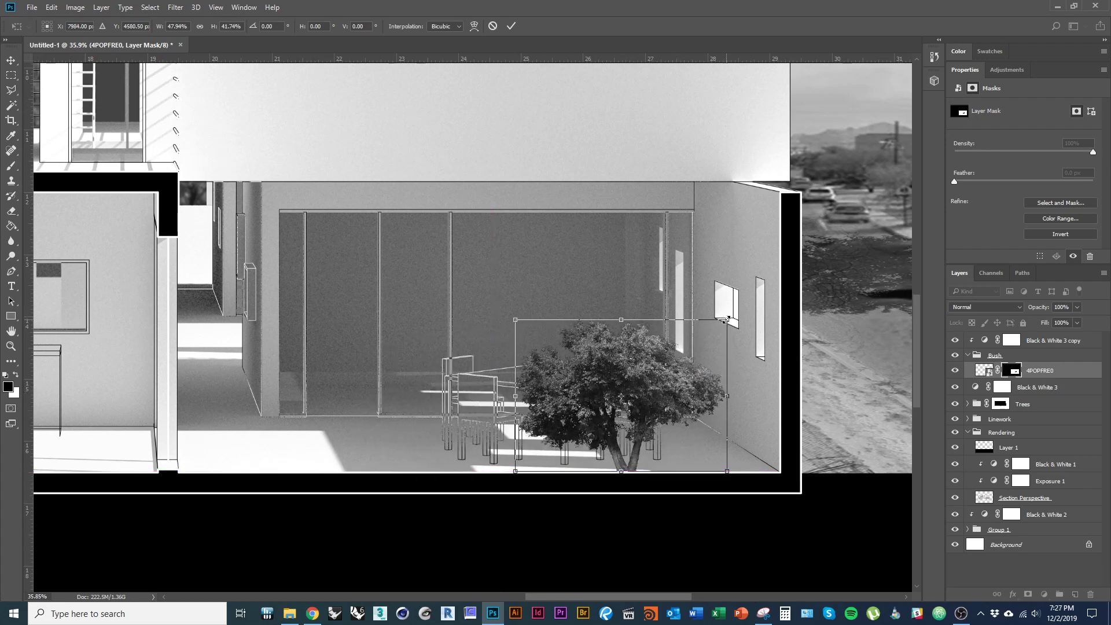
drag(727, 319, 706, 335)
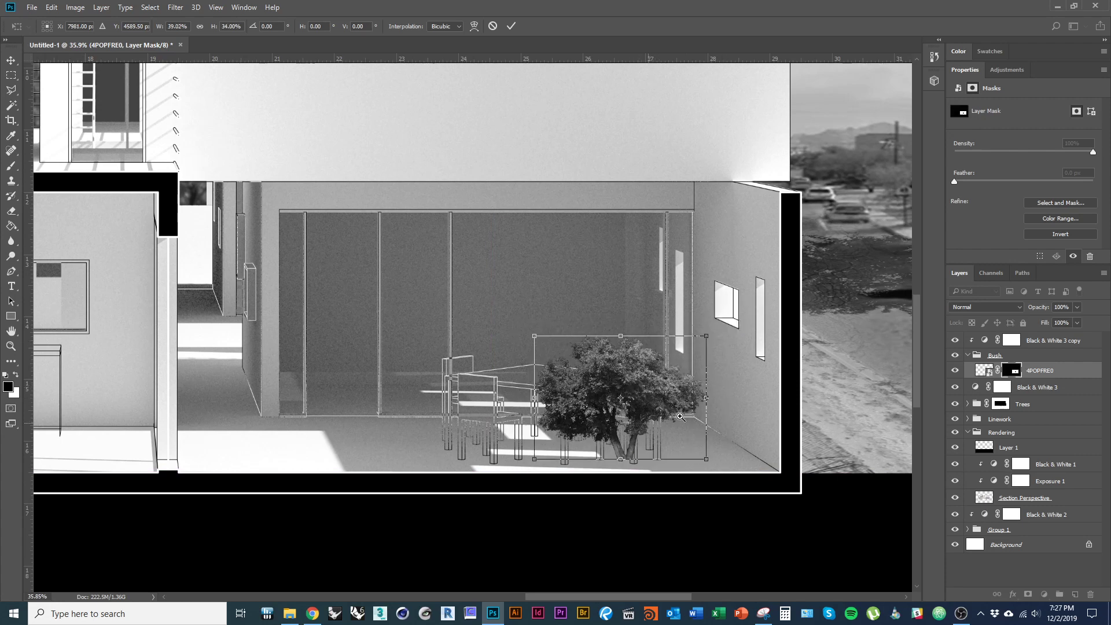
key(Return)
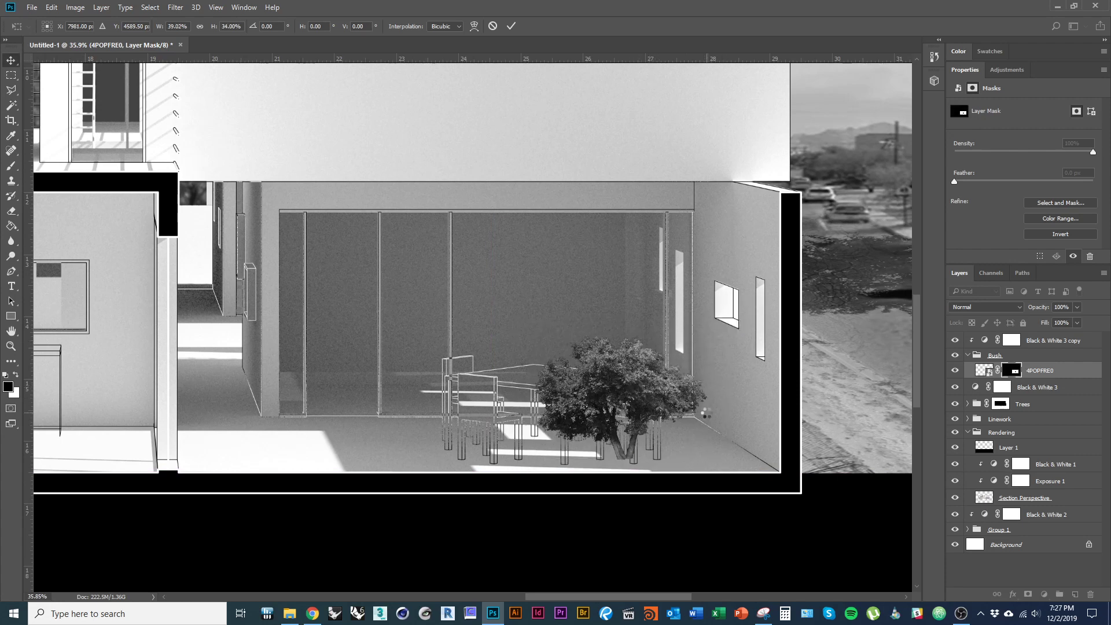
- On the isolated mask, paint out the bottom of the trunk with a 138 px brush
alt+click(1014, 371)
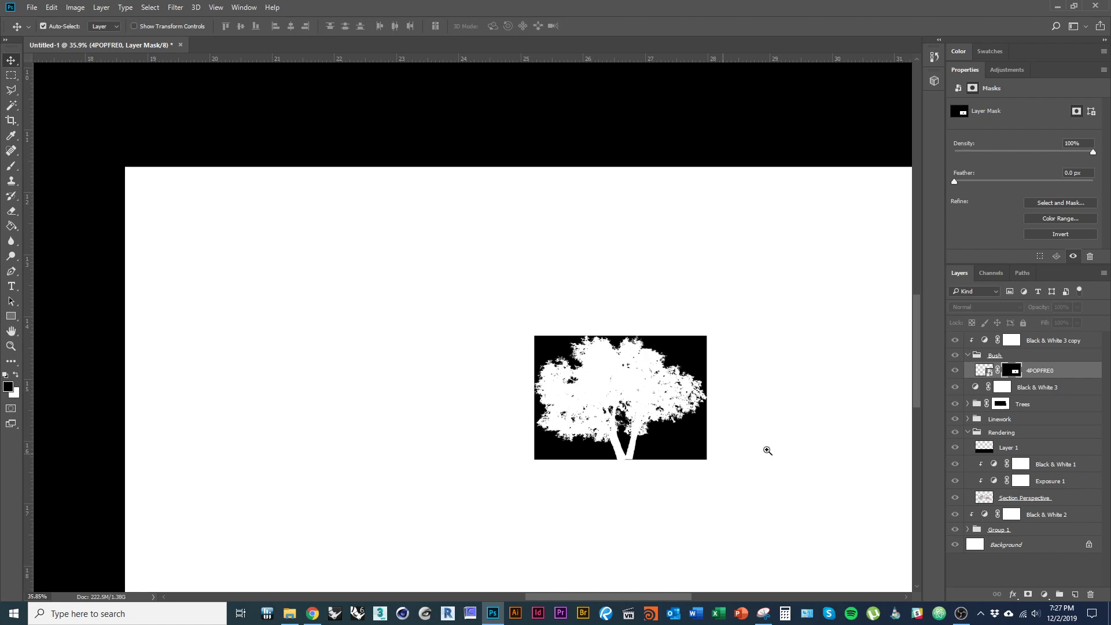
key(b)
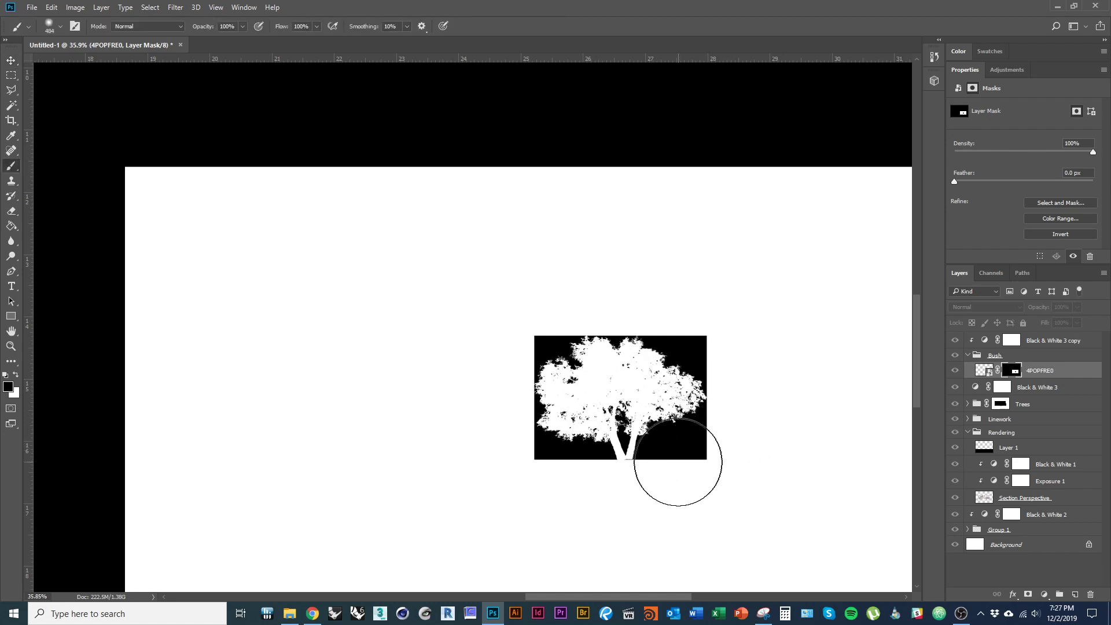
drag(695, 490, 652, 487)
mouse_move(715, 474)
mouse_down()
mouse_move(726, 474)
mouse_move(712, 344)
mouse_move(648, 324)
mouse_move(533, 327)
mouse_move(521, 346)
mouse_move(524, 444)
mouse_move(544, 465)
mouse_move(741, 470)
mouse_up()
drag(651, 452, 613, 454)
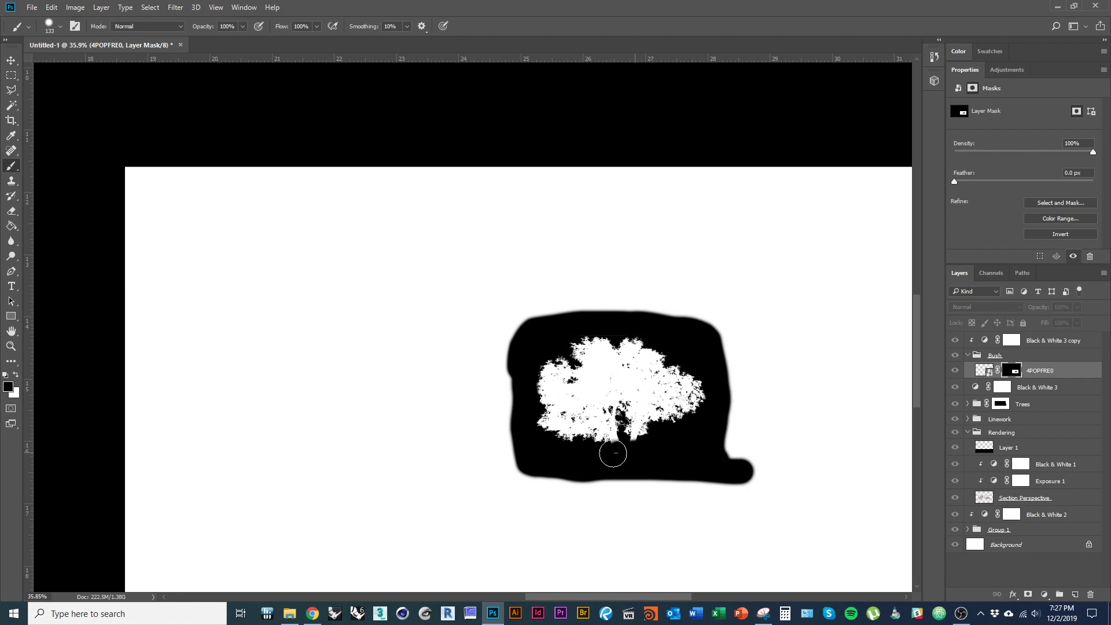
mouse_move(751, 473)
mouse_down()
mouse_move(687, 485)
mouse_move(710, 494)
mouse_up()
- Paint out the remaining white areas below the bush and return to the full composite
drag(540, 346, 492, 364)
drag(592, 473, 618, 472)
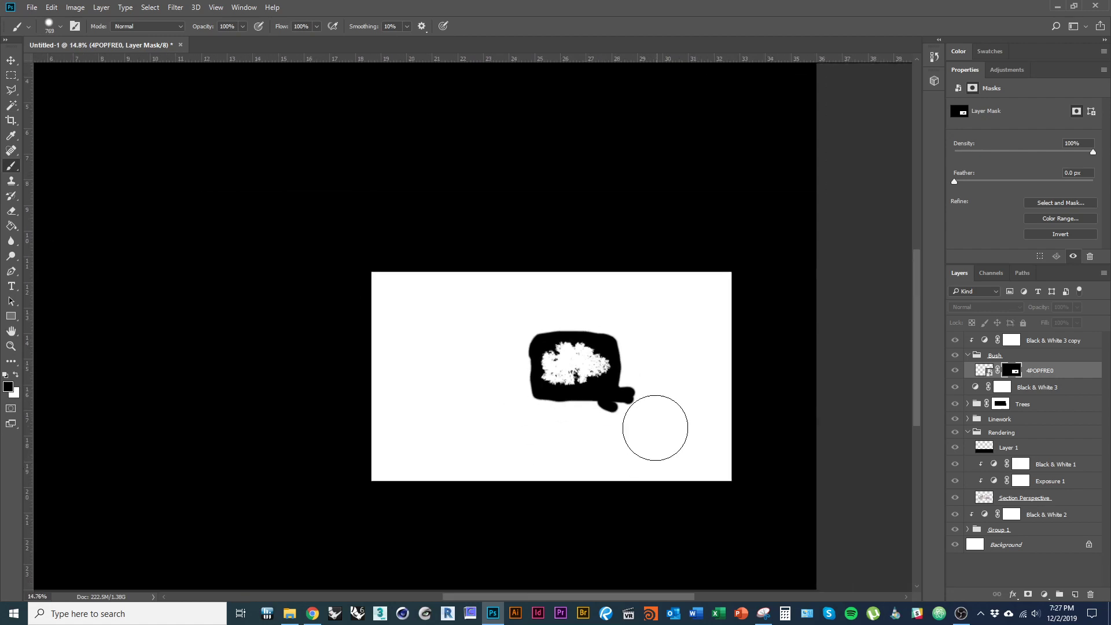
mouse_move(657, 432)
mouse_down()
mouse_move(482, 424)
mouse_move(513, 423)
mouse_move(489, 358)
mouse_move(483, 374)
mouse_move(501, 365)
mouse_move(513, 307)
mouse_move(509, 316)
mouse_move(618, 304)
mouse_move(384, 278)
mouse_move(774, 277)
mouse_move(640, 391)
mouse_move(638, 335)
mouse_move(667, 323)
mouse_move(720, 488)
mouse_move(687, 461)
mouse_move(302, 461)
mouse_move(379, 299)
mouse_move(432, 338)
mouse_move(465, 440)
mouse_move(489, 449)
mouse_up()
drag(580, 390, 632, 392)
key(v)
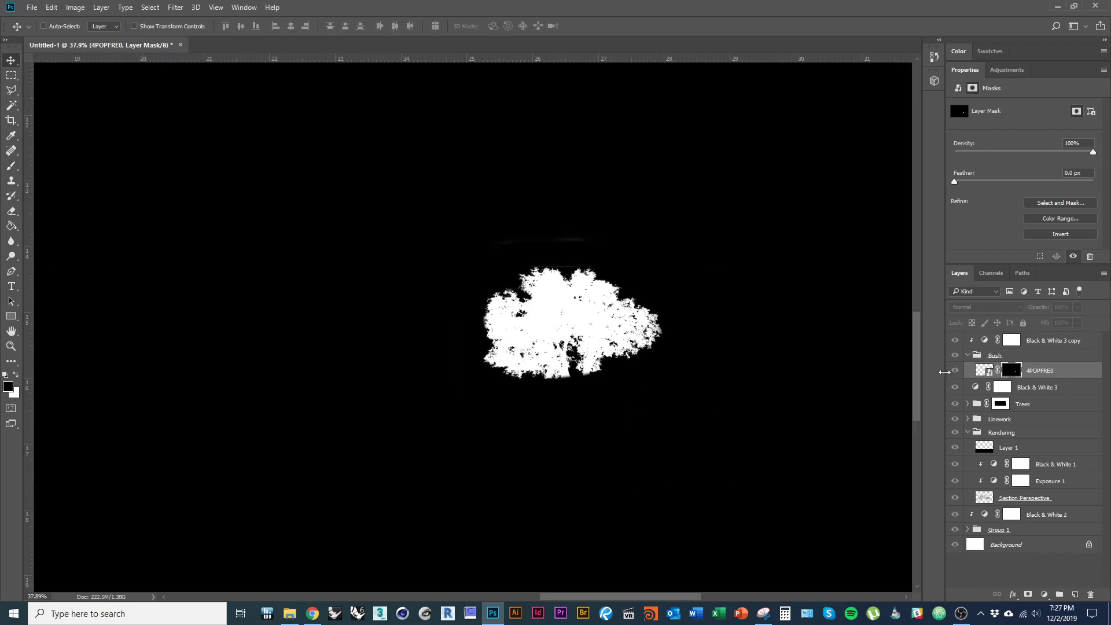
alt+click(1017, 374)
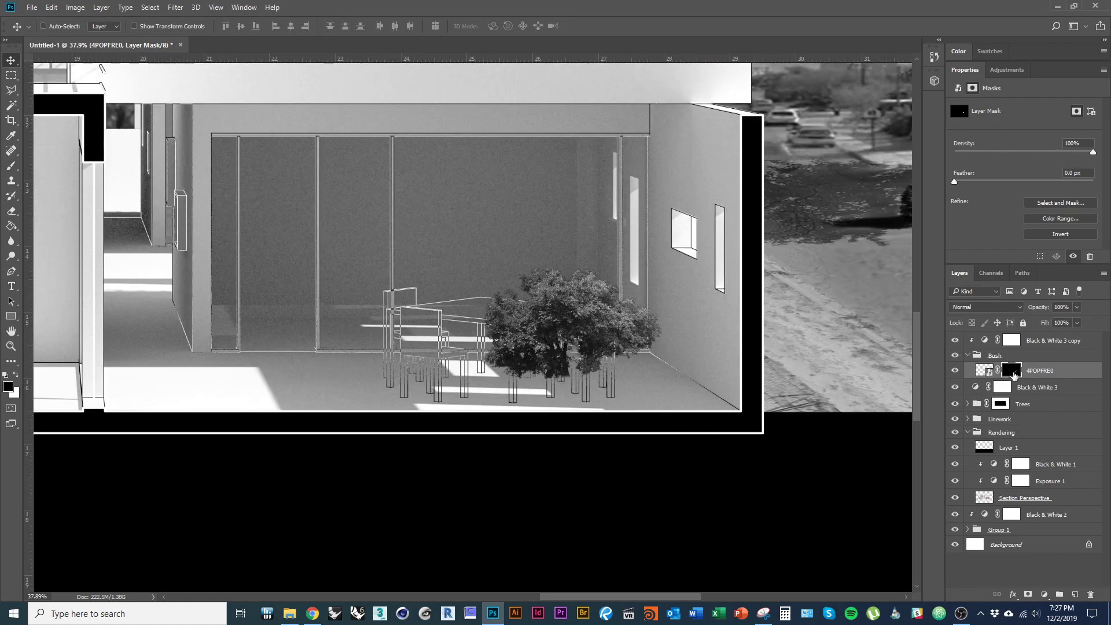
- Nudge the bush slightly right and shrink it to about 89%
mouse_move(615, 378)
mouse_down()
mouse_move(575, 376)
mouse_move(603, 376)
mouse_up()
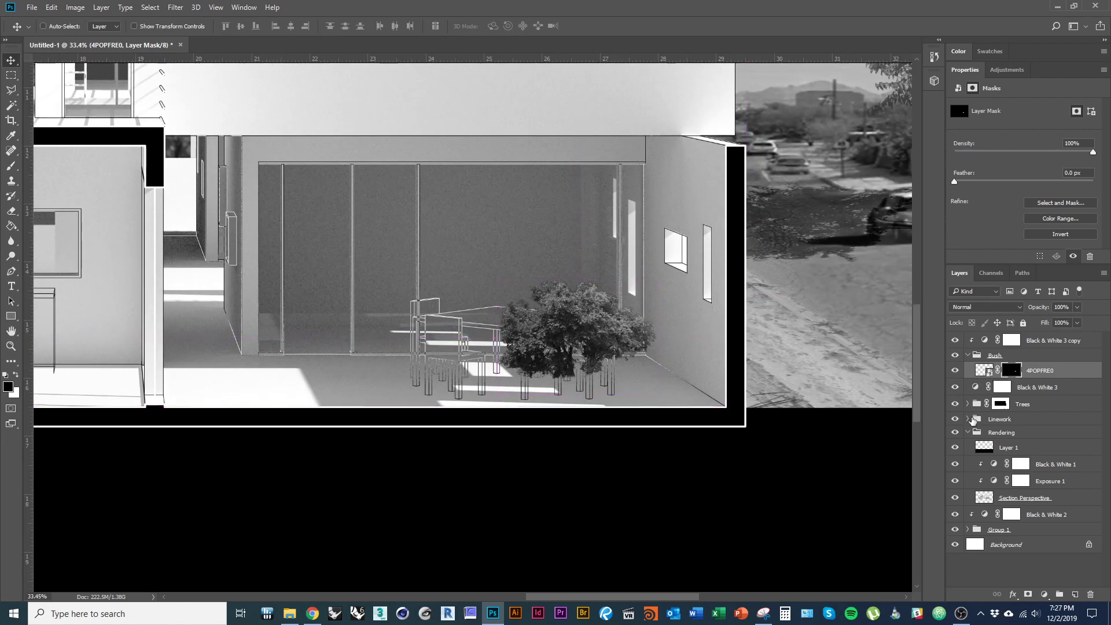
drag(599, 348, 609, 347)
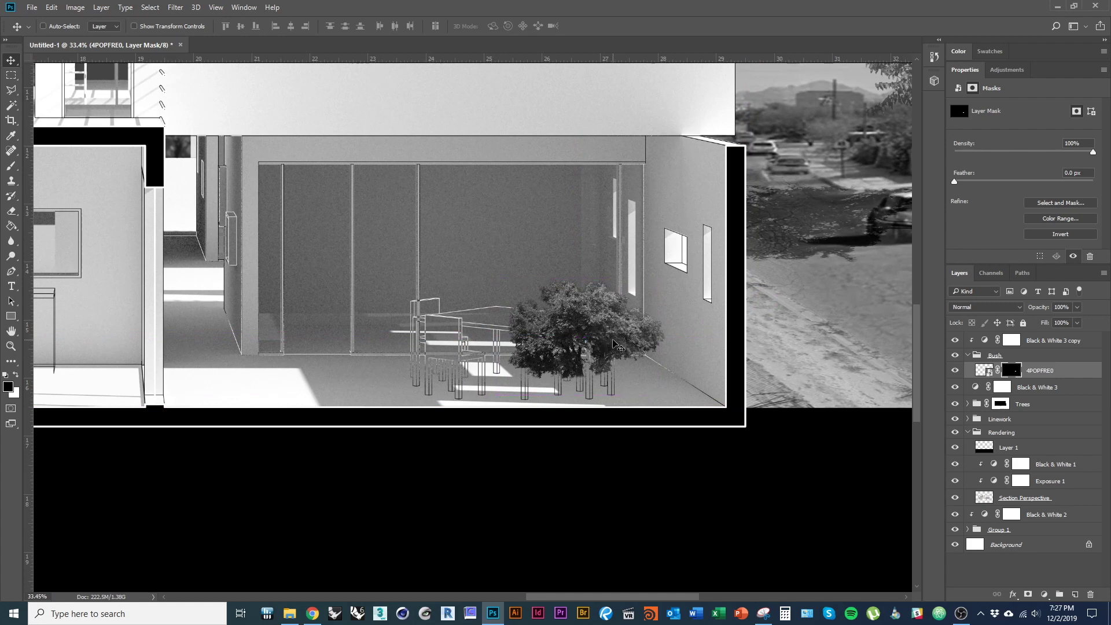
key(ctrl+t)
drag(668, 277, 657, 284)
key(Return)
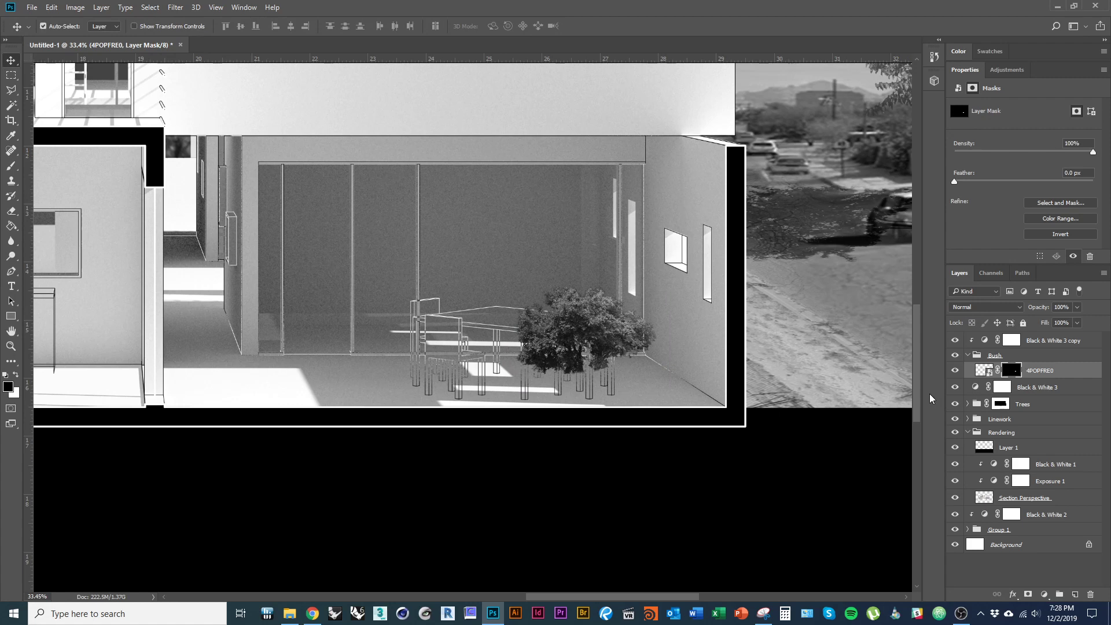
- Duplicate the bush, moving the copy left and enlarging it slightly beside the original
key(ctrl+j)
drag(627, 340, 524, 344)
key(ctrl+t)
drag(554, 285, 566, 272)
drag(540, 349, 555, 355)
key(Return)
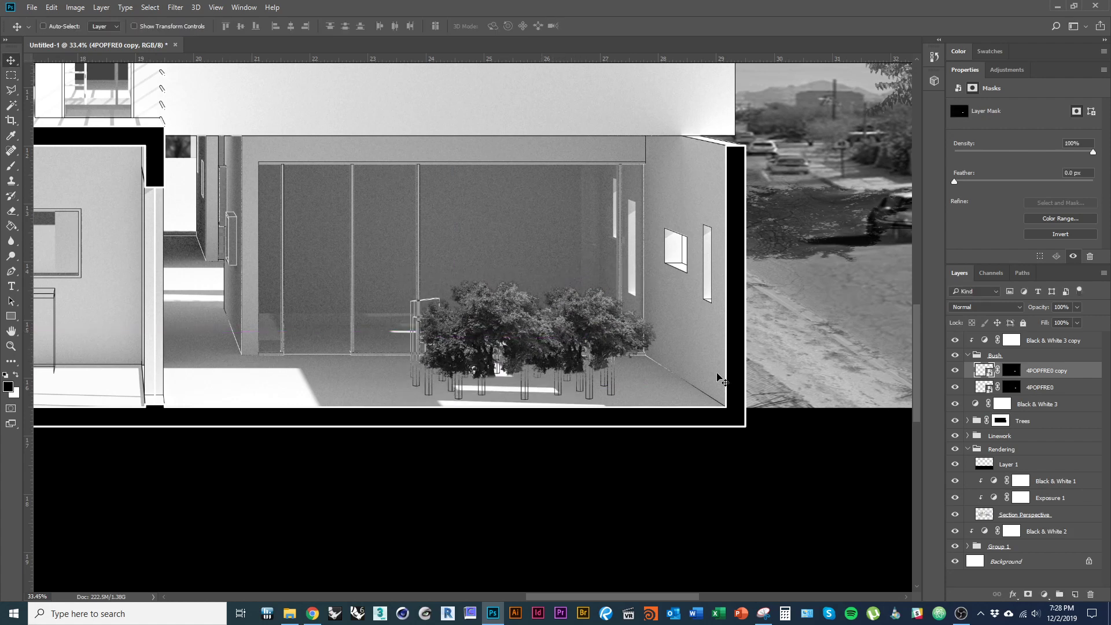
- Duplicate the original bush again as a slightly larger third bush further left
click(1055, 394)
key(ctrl+j)
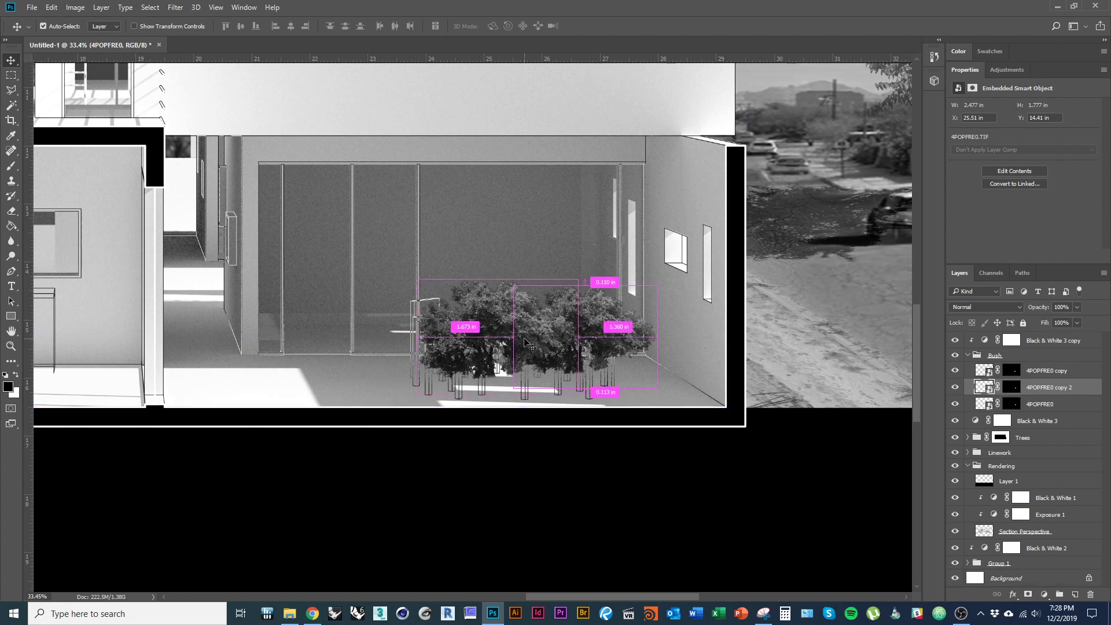
drag(550, 347, 369, 341)
key(ctrl+t)
drag(472, 280, 476, 290)
key(Return)
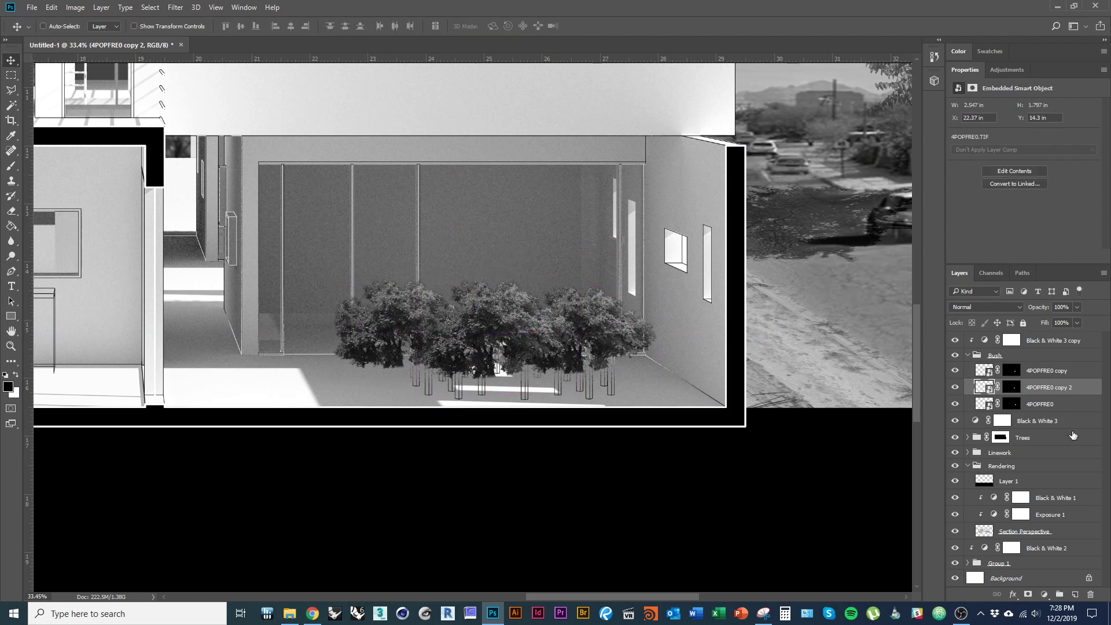
- Set all three bush layers to 64% opacity and collapse the Bush group
click(1075, 374)
shift+click(1077, 402)
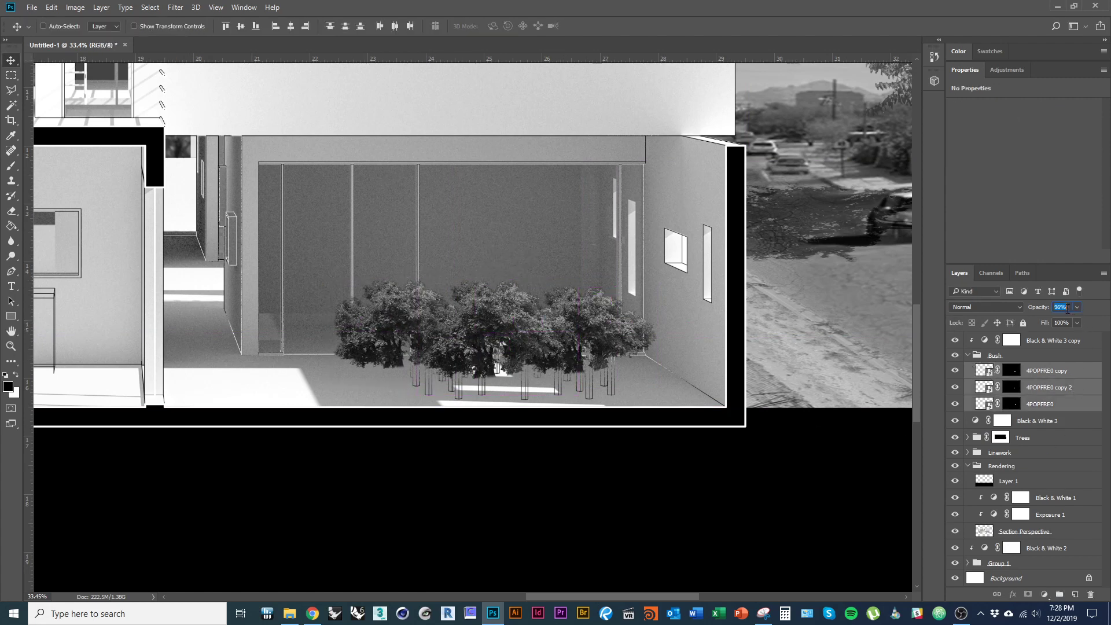
scroll(1068, 308, down, 20)
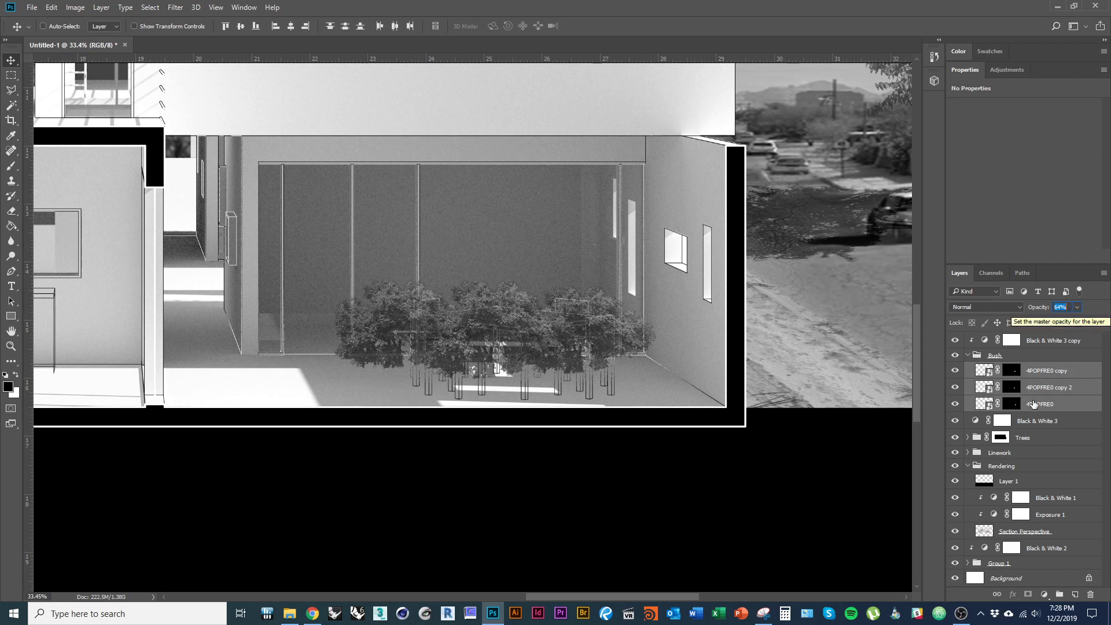
key(Return)
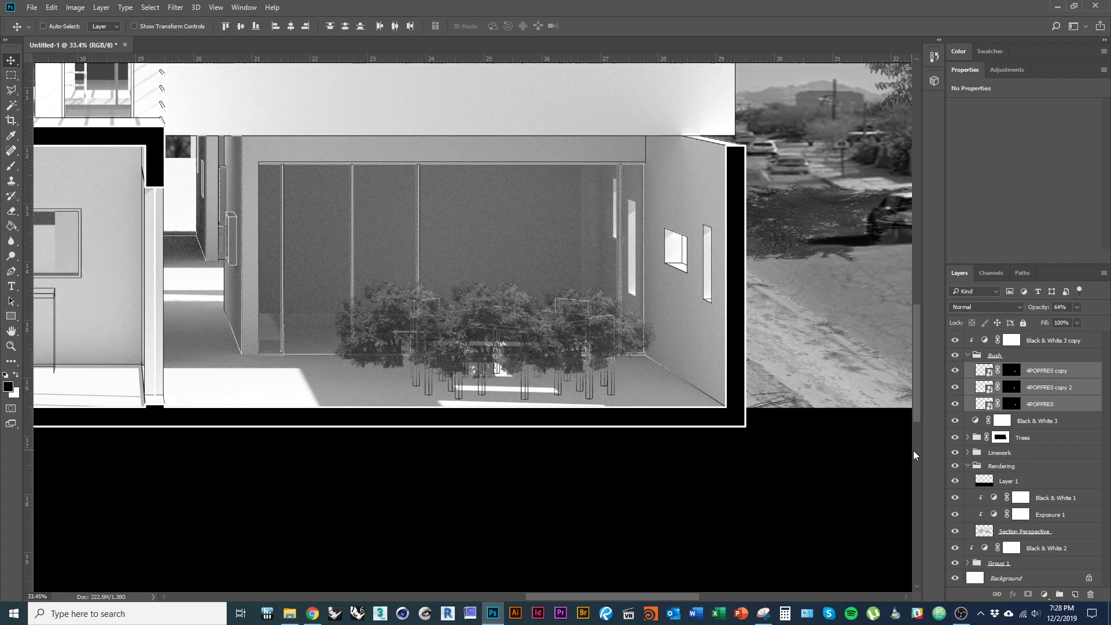
click(968, 356)
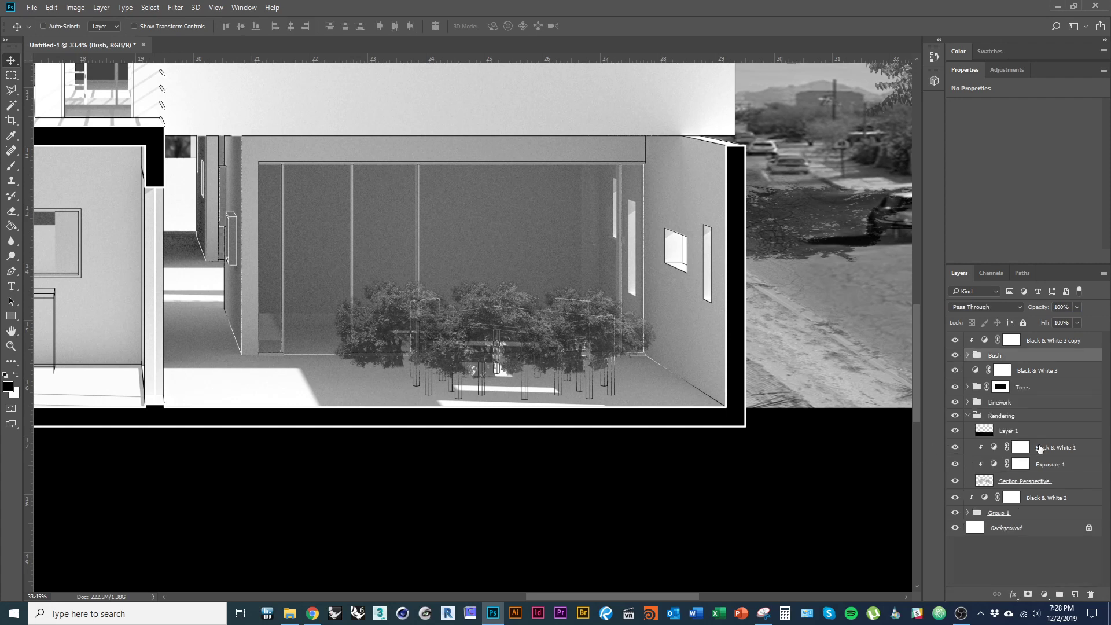
shift+click(1040, 347)
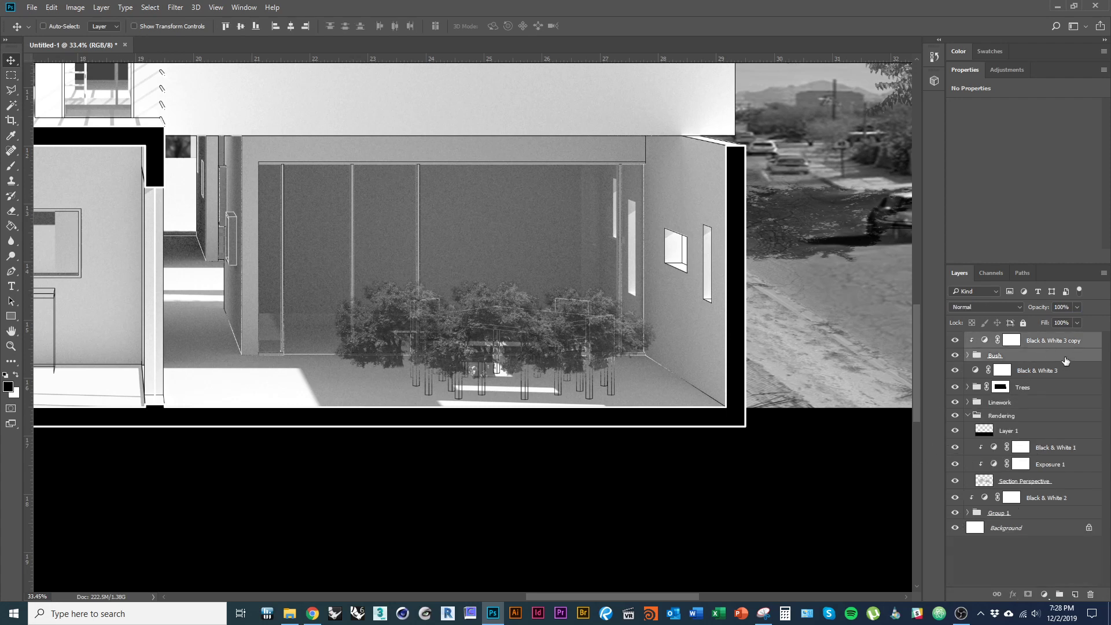
- Move the Bush group and its Black & White copy below Linework
drag(1065, 360, 1074, 413)
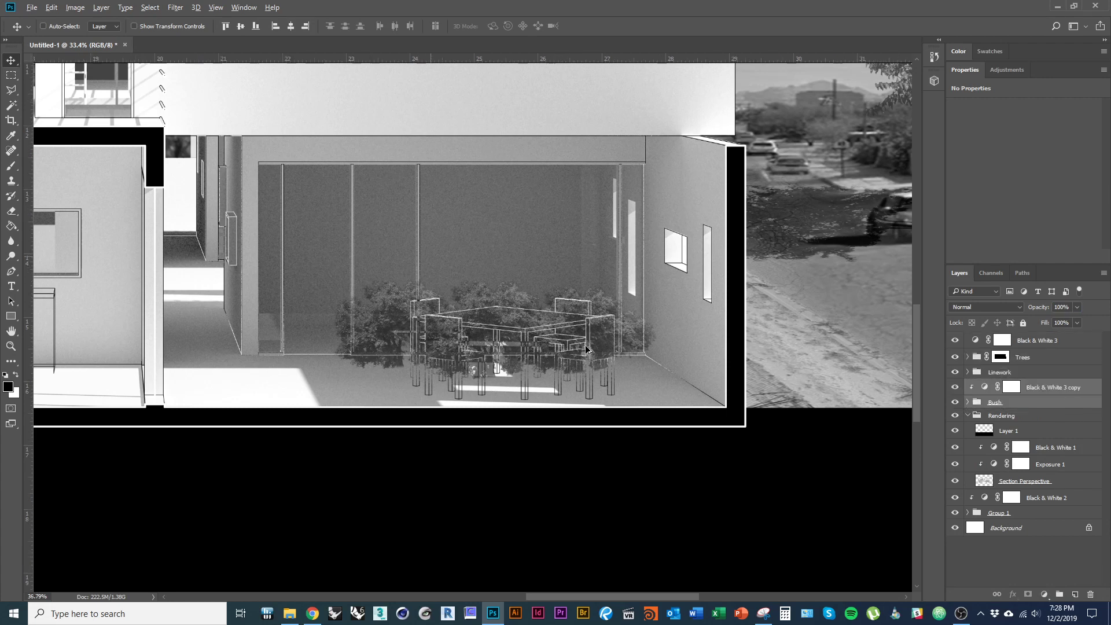
scroll(588, 355, up, 2)
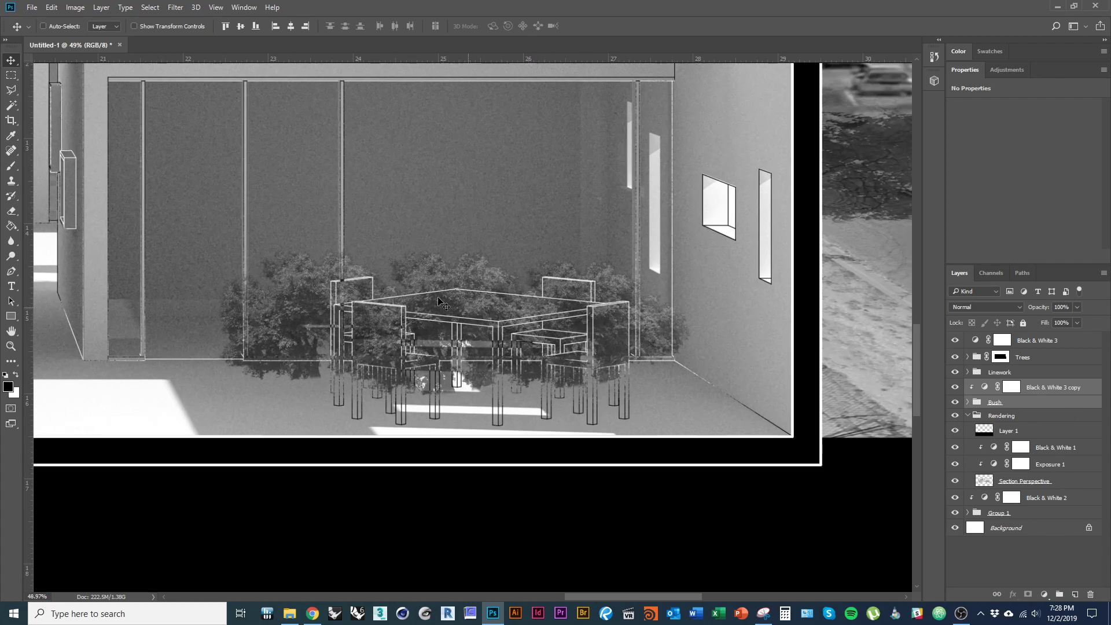
scroll(635, 396, down, 2)
scroll(710, 434, down, 3)
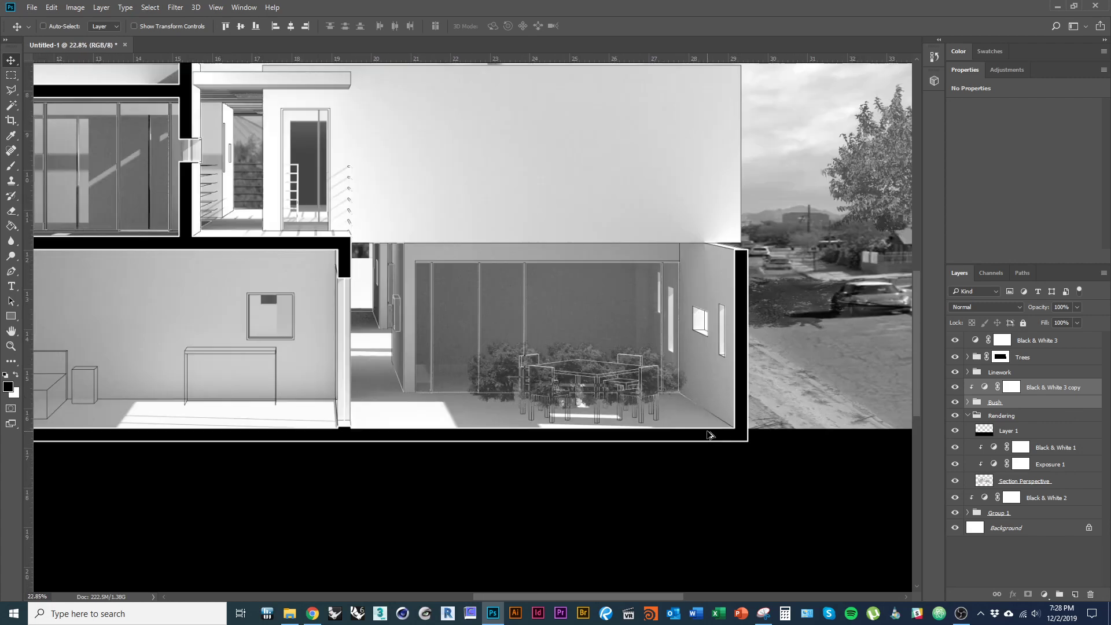
scroll(763, 475, down, 1)
scroll(793, 496, down, 2)
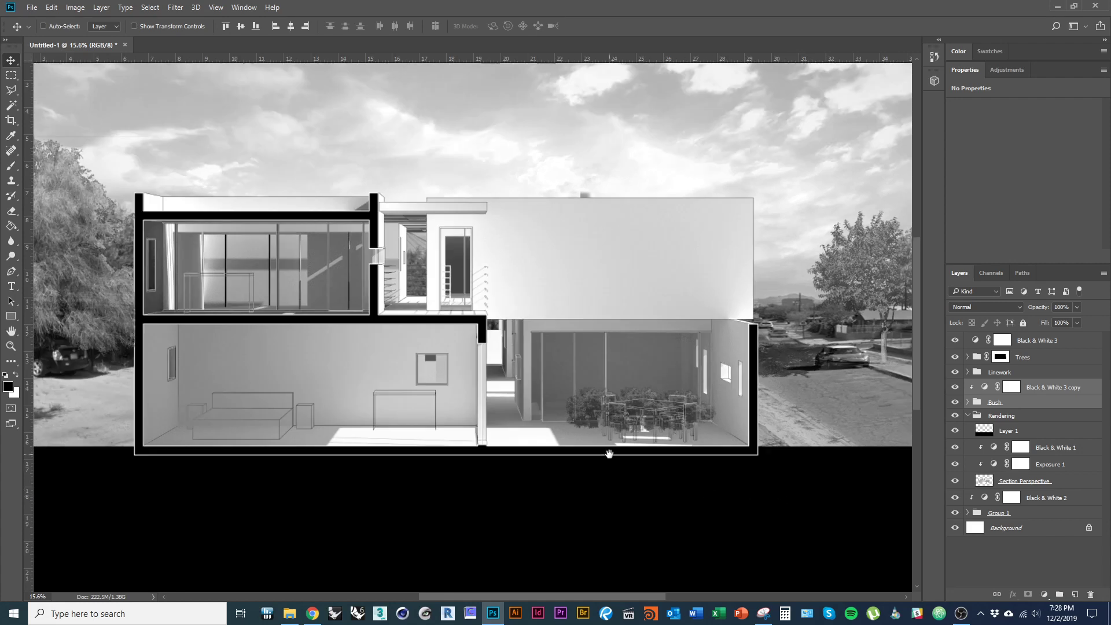
drag(608, 454, 665, 441)
scroll(745, 415, up, 5)
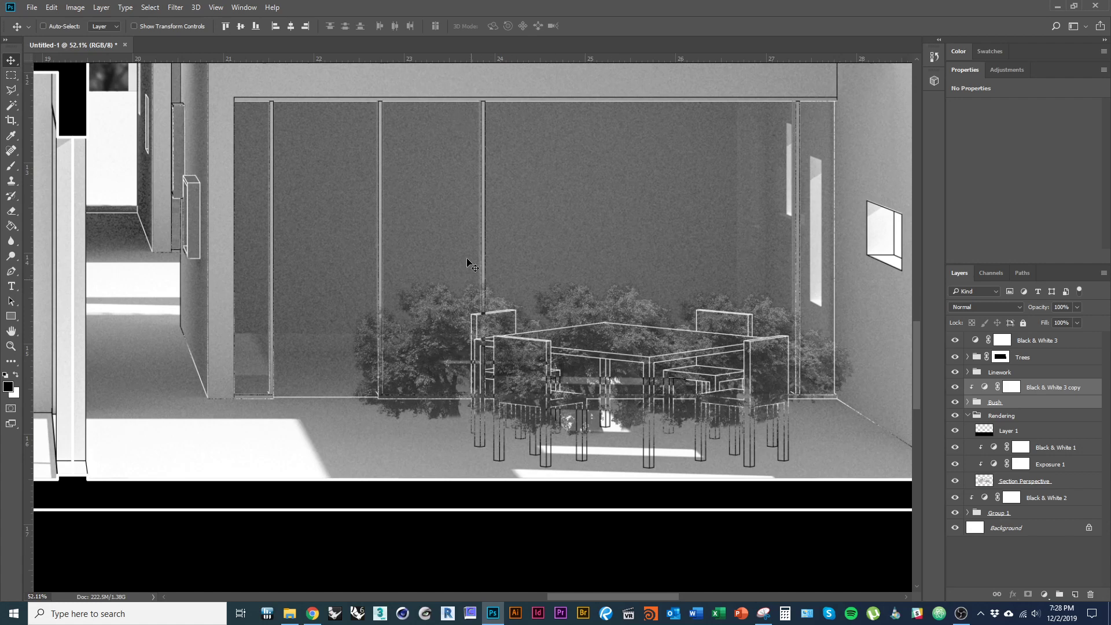
scroll(480, 375, down, 2)
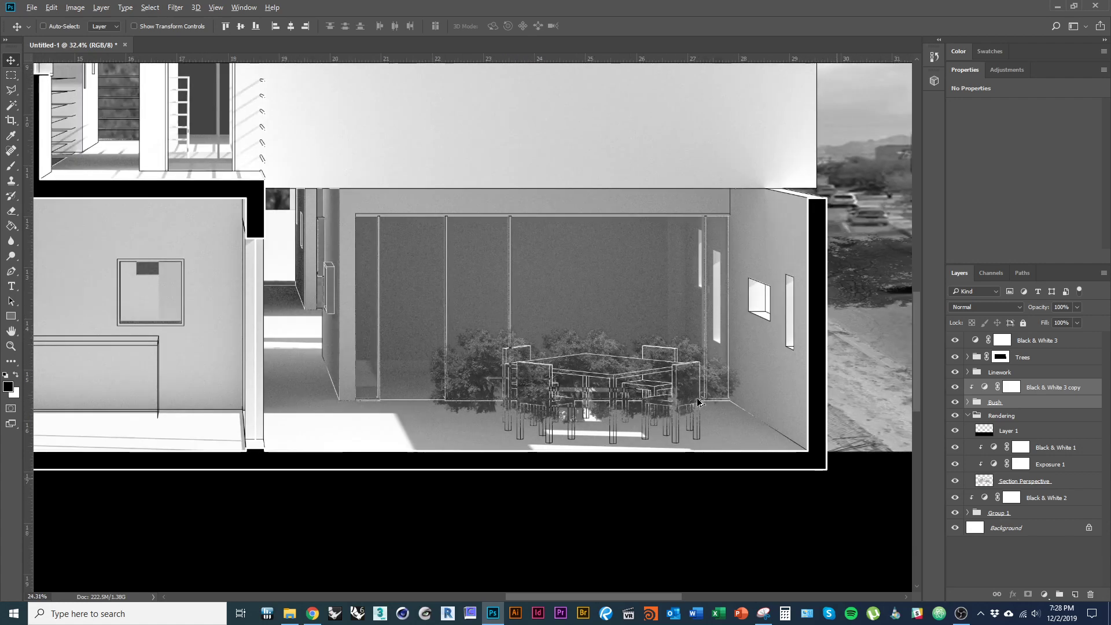
scroll(701, 419, down, 2)
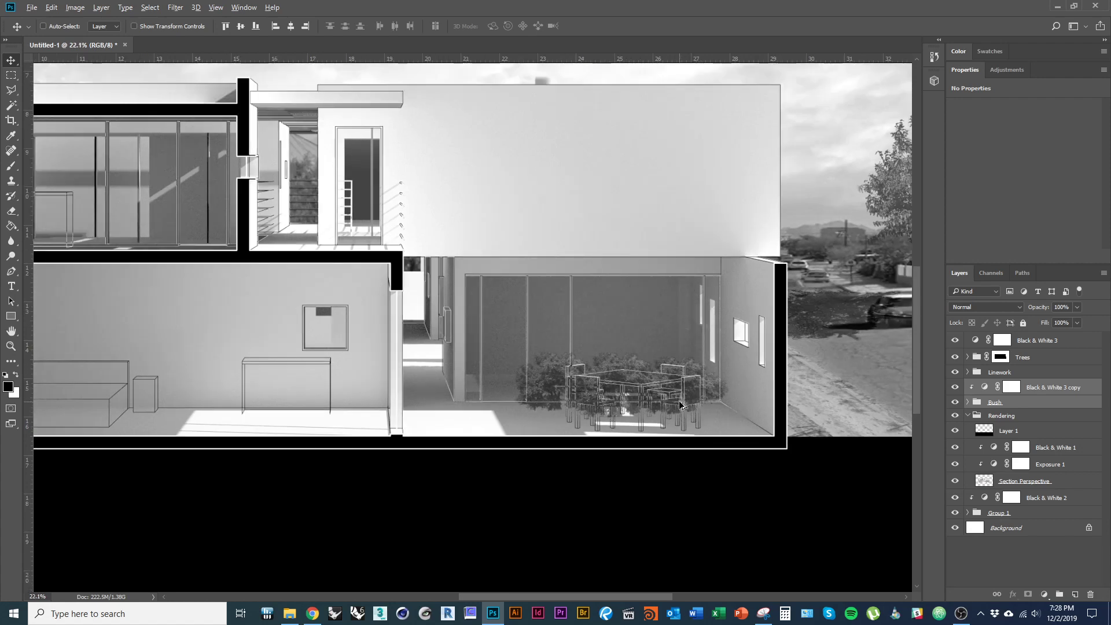
scroll(692, 412, down, 1)
drag(490, 401, 573, 411)
scroll(479, 428, down, 1)
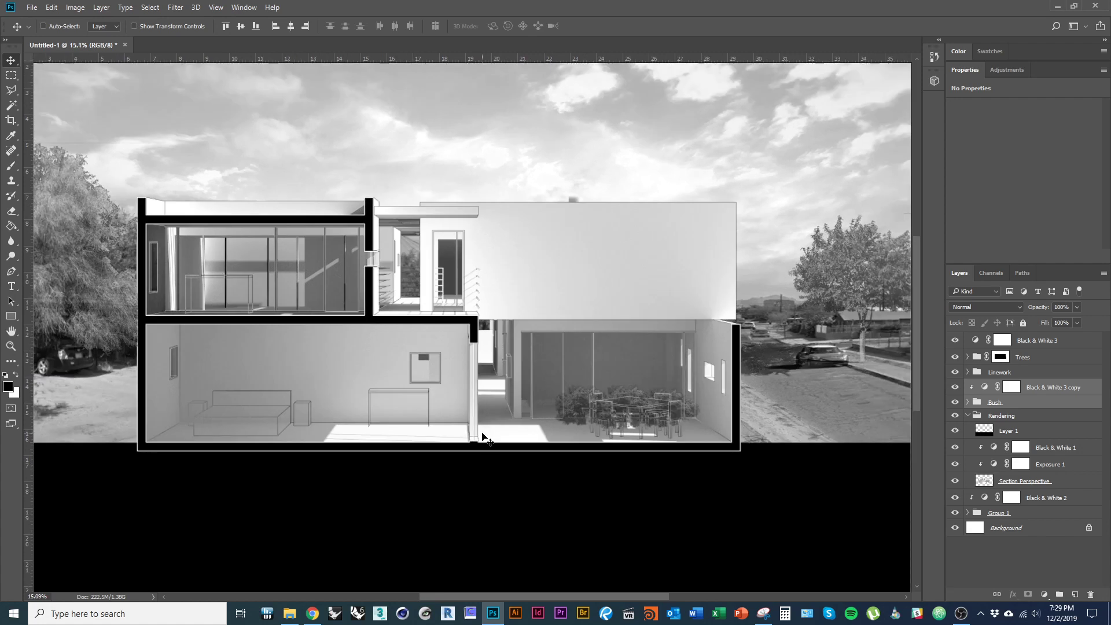
drag(454, 412, 483, 411)
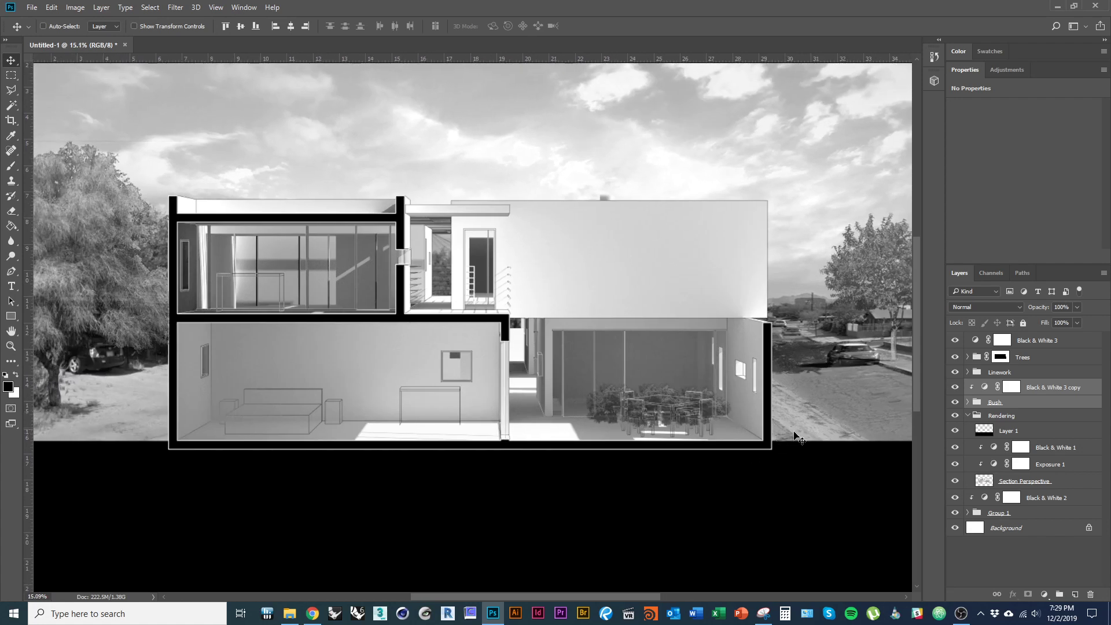
- Collapse the Rendering group and clip Black & White 3 to the Trees group
click(969, 417)
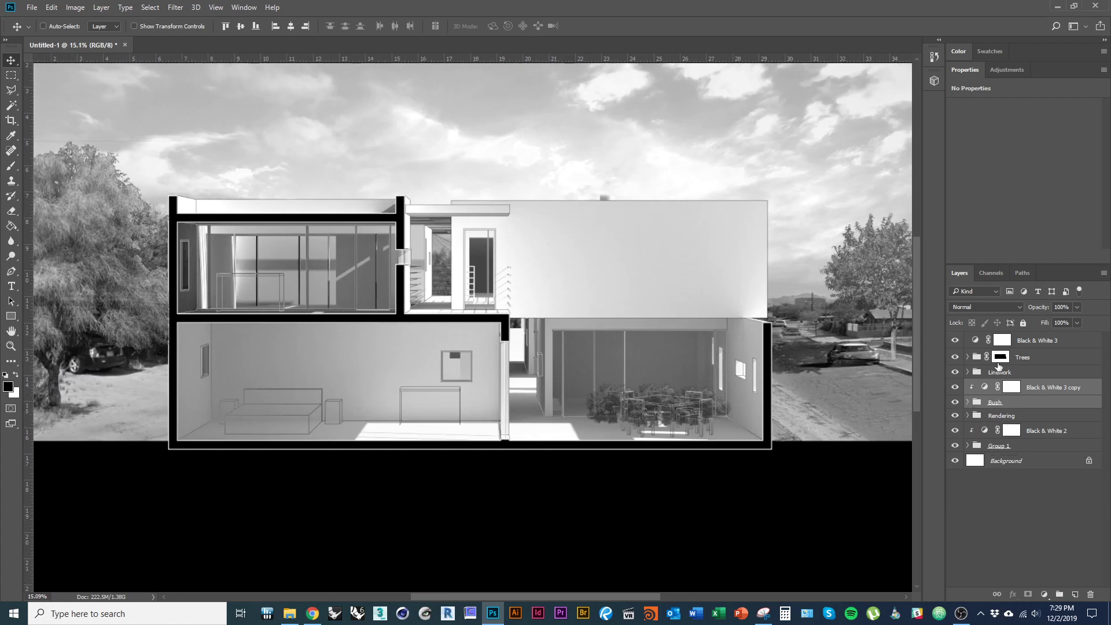
click(1059, 361)
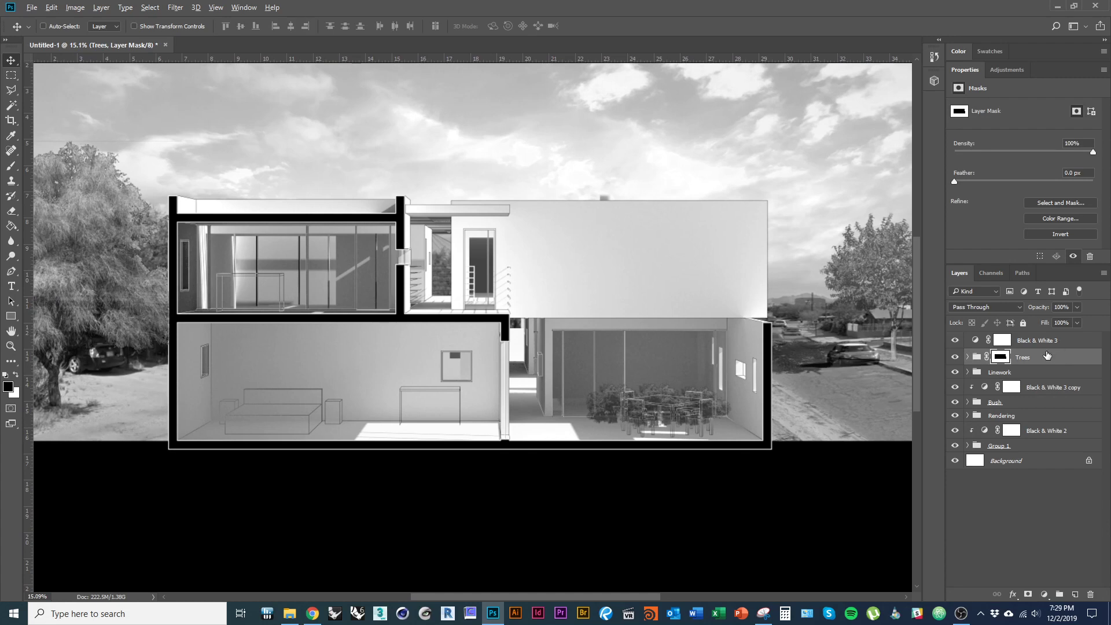
alt+click(1049, 348)
click(1045, 347)
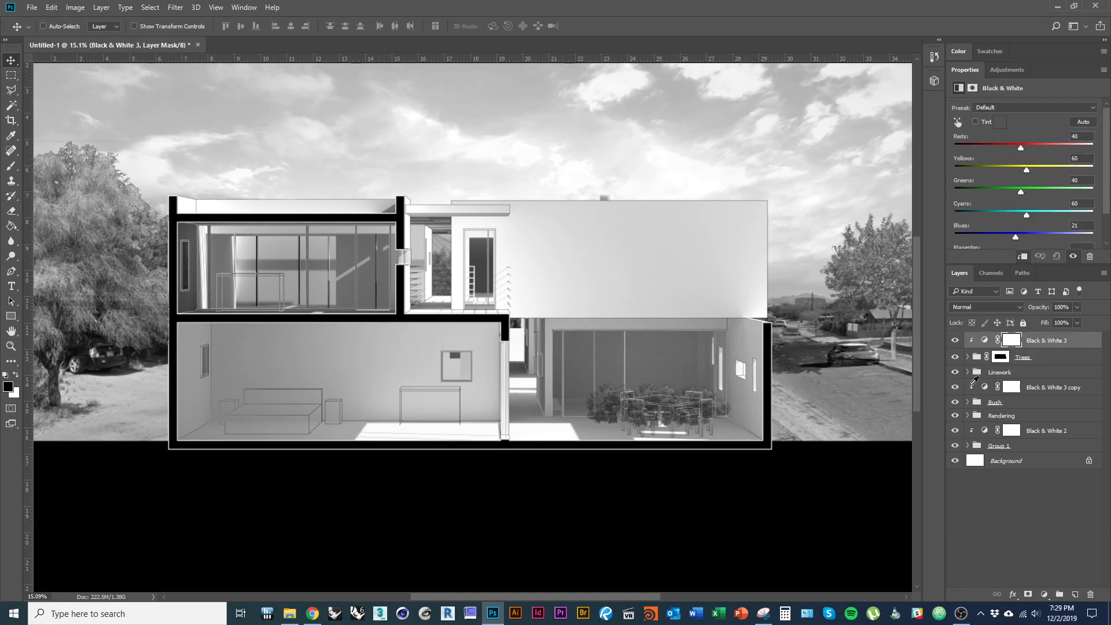
key(alt+Tab)
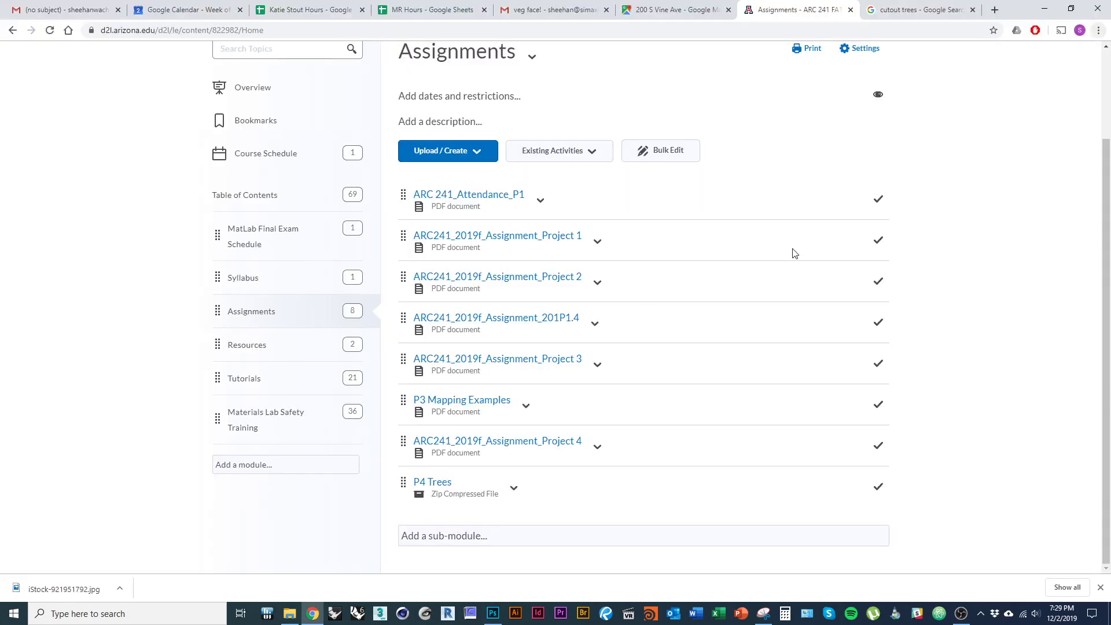
- Search Google Images for cutout people and open Visualizing Architecture's Cutout People 2017 page
key(ctrl+Tab)
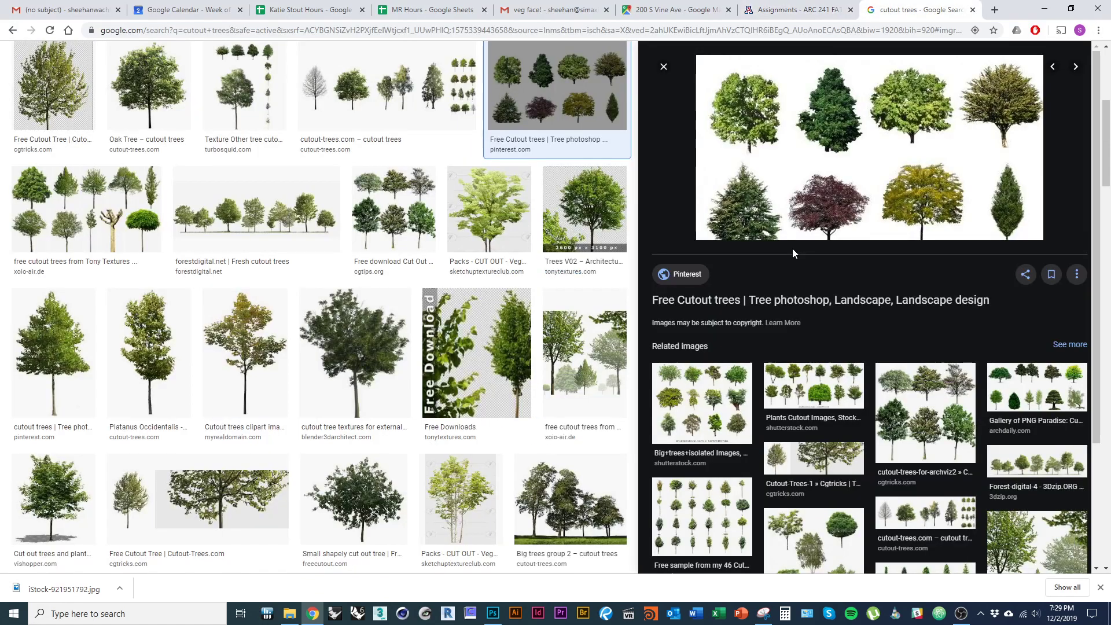
scroll(474, 207, up, 5)
double_click(141, 67)
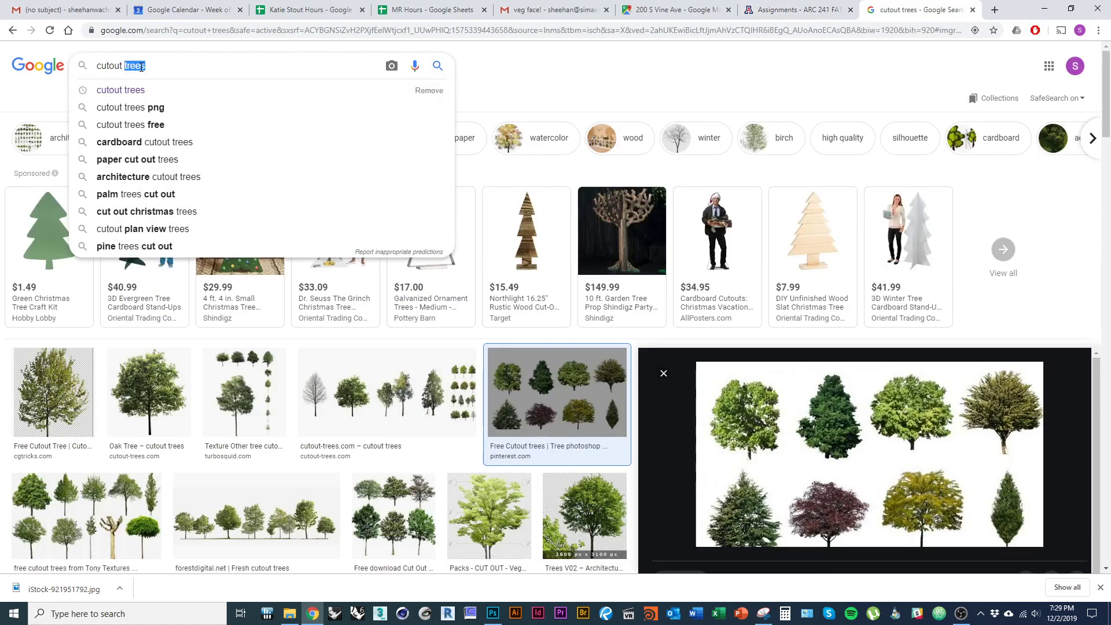
text(people)
key(Return)
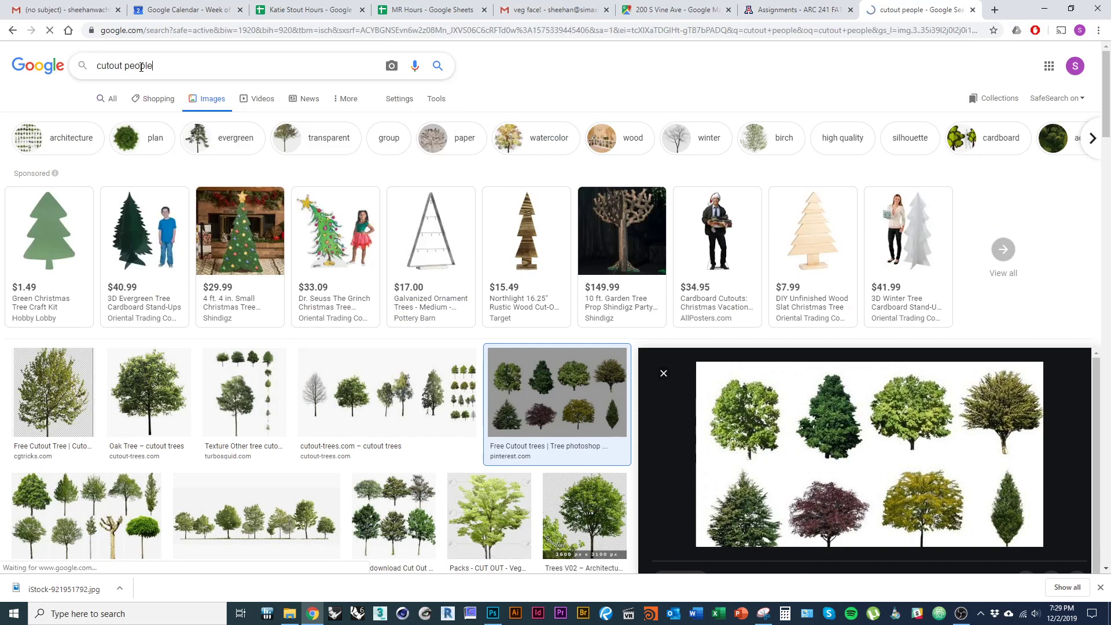
click(217, 186)
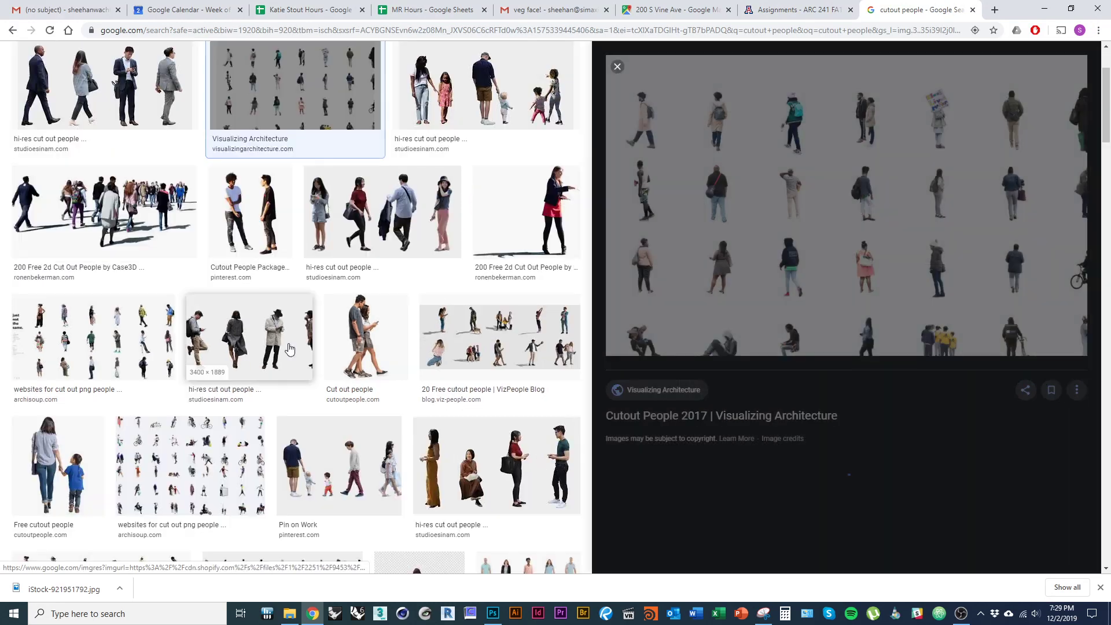
click(642, 396)
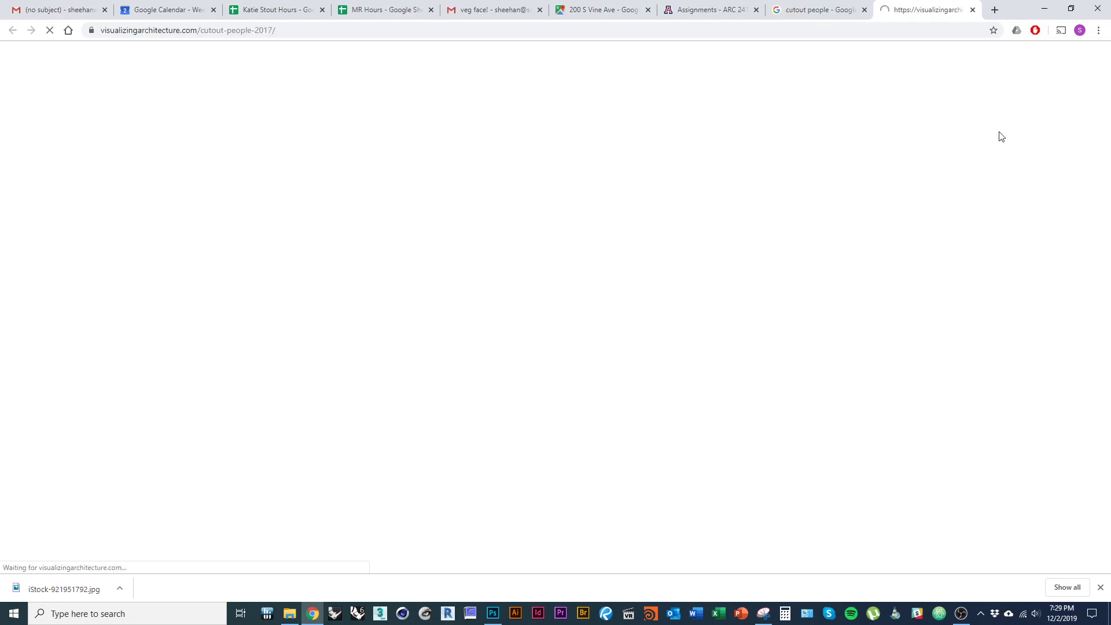
- Open Just Not the Same, Escalalatina, Nonscandinavia and Cutout Life in new tabs
scroll(329, 249, down, 6)
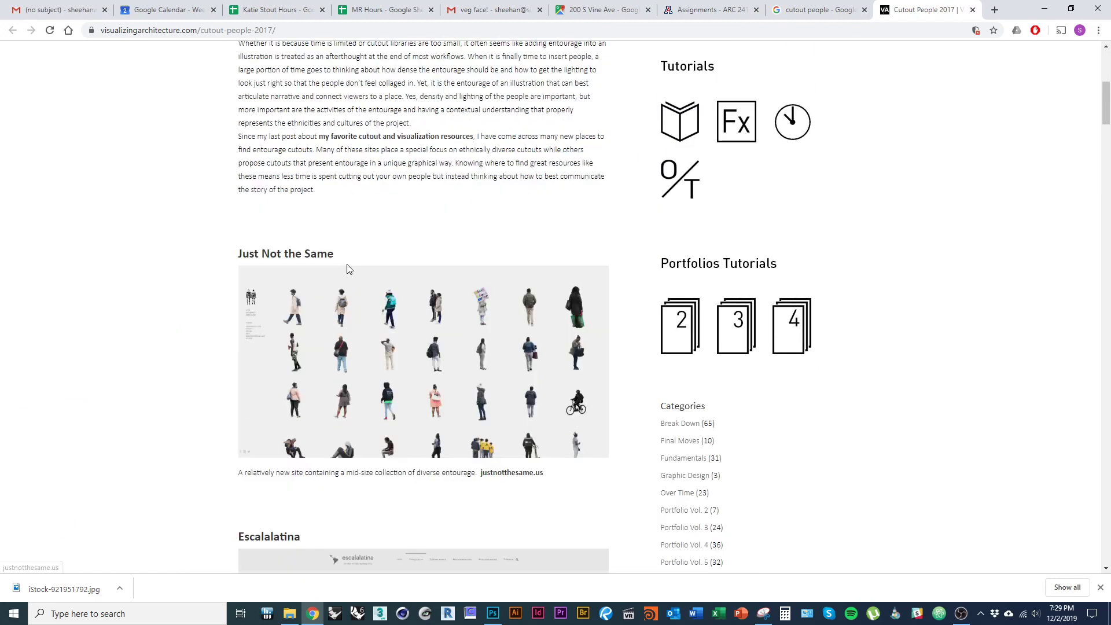
middle_click(310, 264)
scroll(405, 365, down, 4)
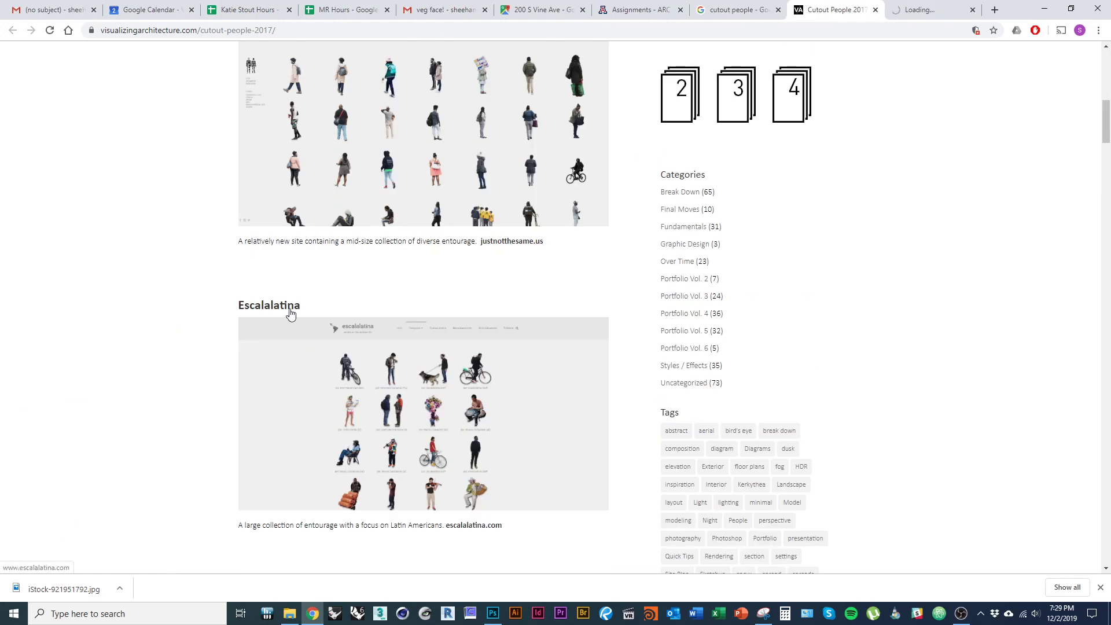
middle_click(404, 373)
scroll(403, 373, down, 6)
middle_click(288, 207)
scroll(347, 272, down, 6)
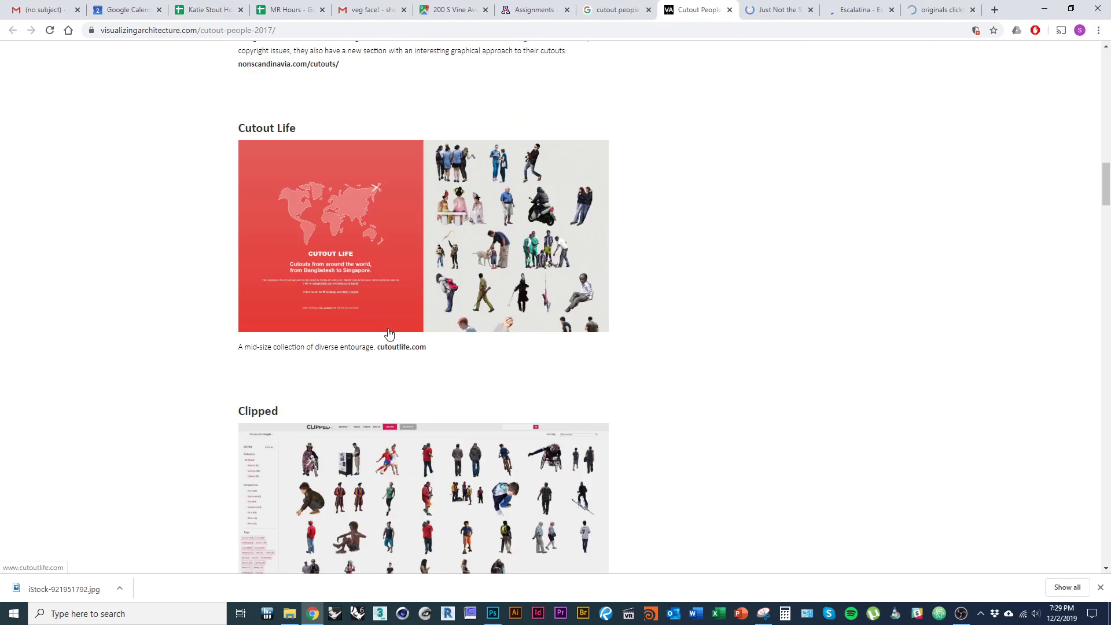
middle_click(292, 172)
key(ctrl+Tab)
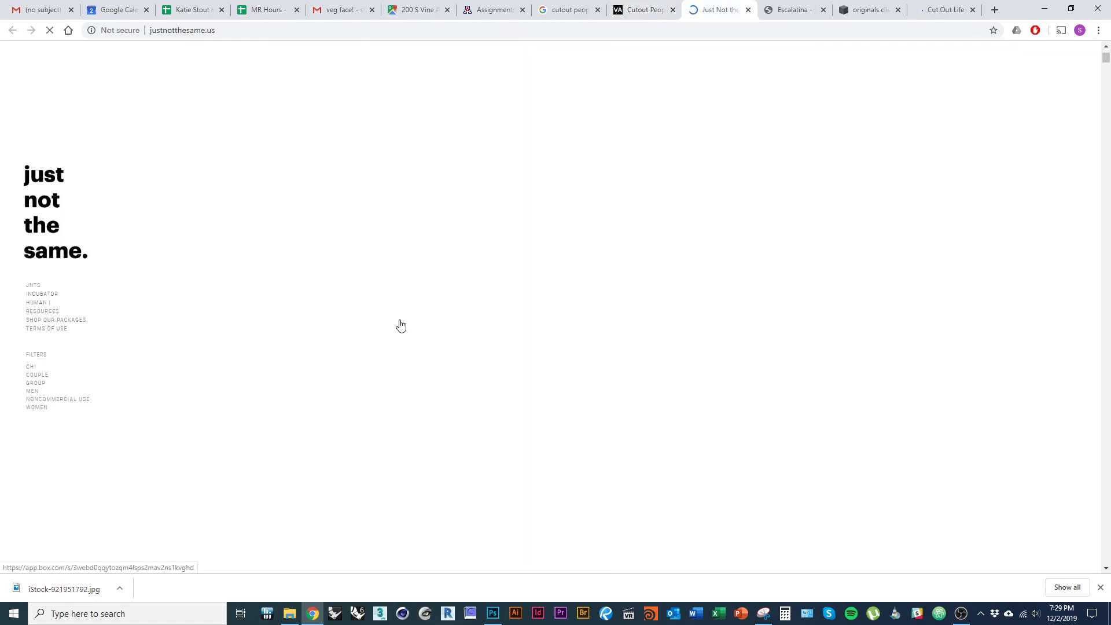
- On Escalalatina, dismiss the translation prompt and browse the Grupos cutouts
click(794, 7)
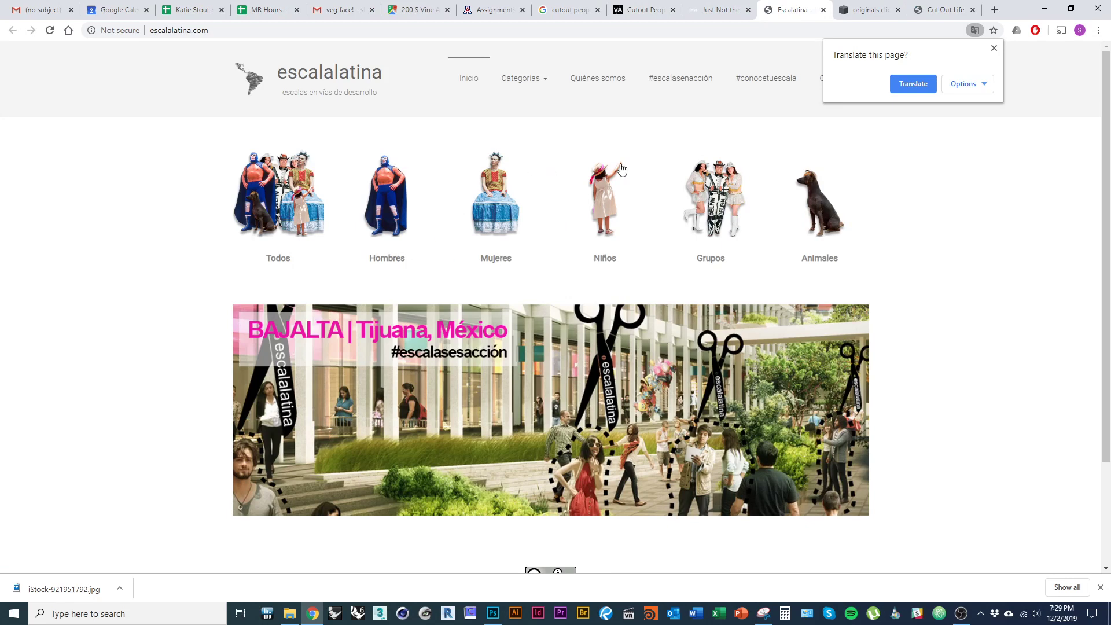
click(994, 48)
click(722, 241)
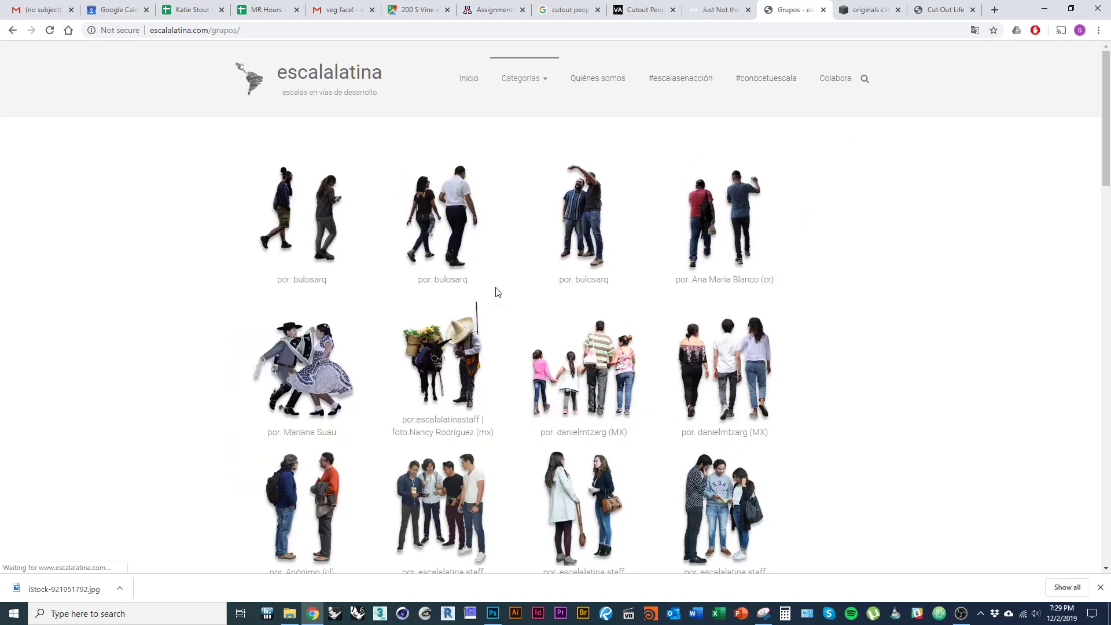
scroll(498, 292, down, 5)
scroll(534, 343, down, 4)
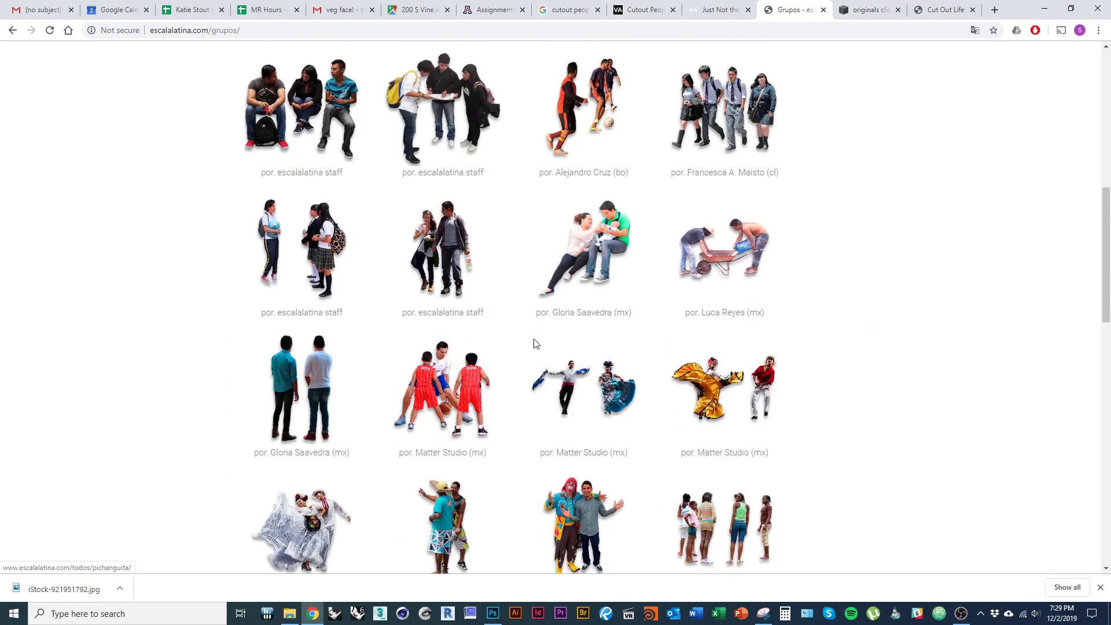
scroll(535, 344, down, 4)
scroll(535, 343, down, 10)
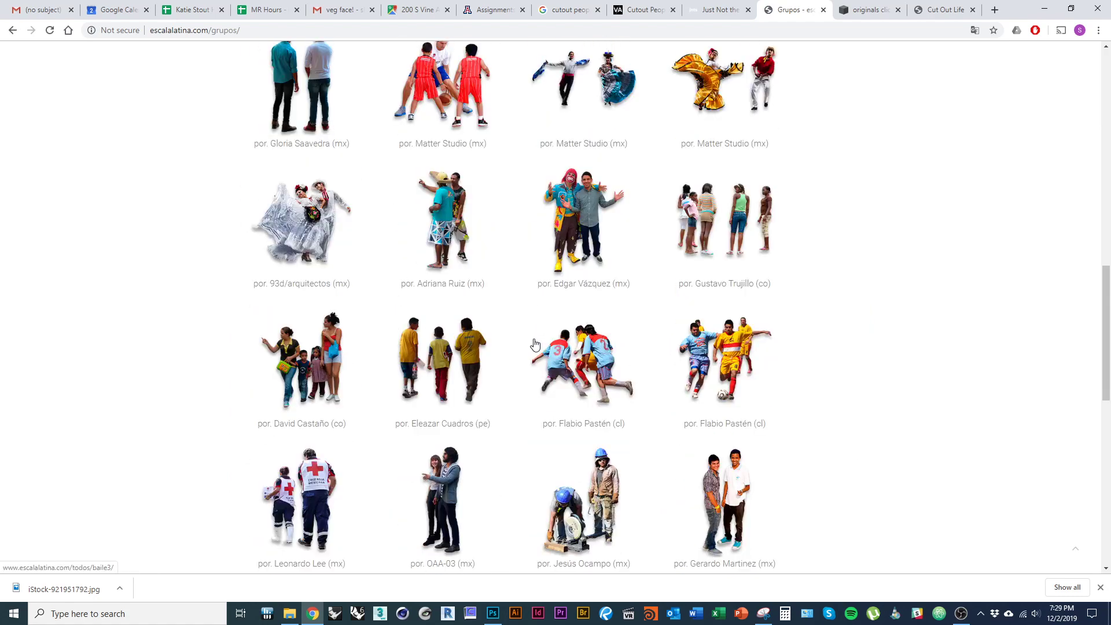
scroll(532, 349, down, 2)
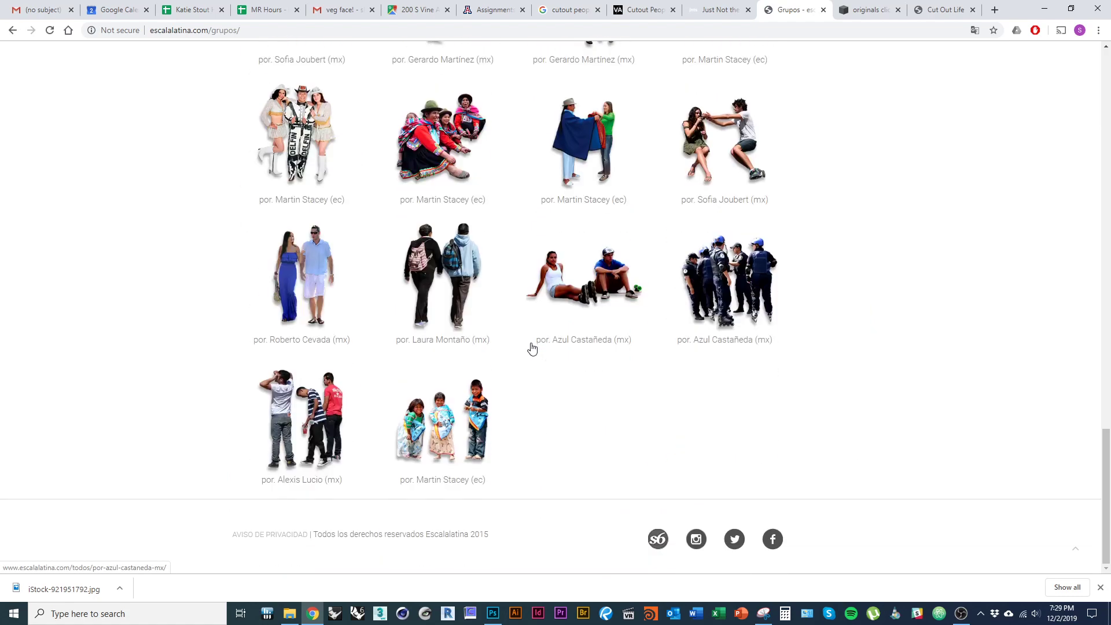
- Scroll through the Nonscandinavia originals gallery of cutout people
key(ctrl+Tab)
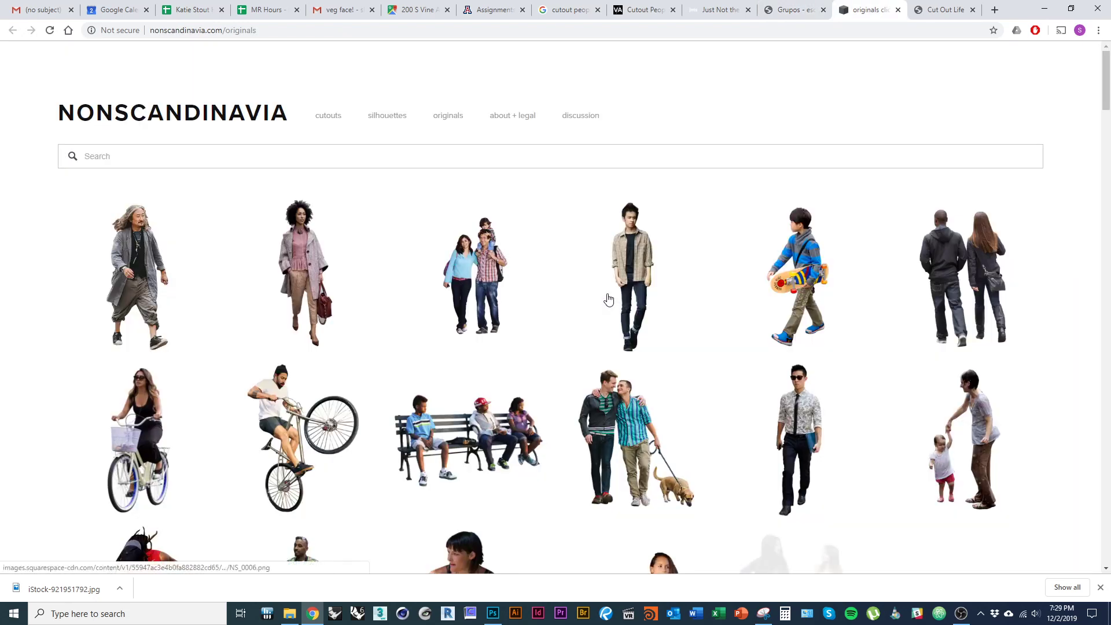
scroll(588, 299, down, 1)
scroll(584, 301, down, 1)
scroll(578, 303, up, 1)
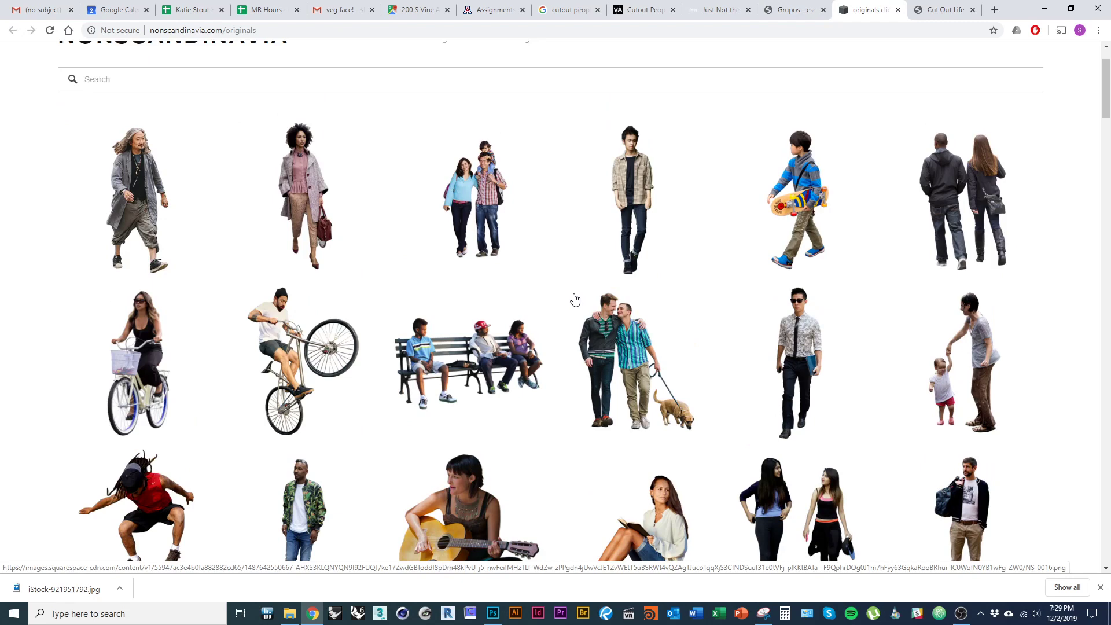
scroll(539, 341, down, 4)
scroll(536, 314, down, 3)
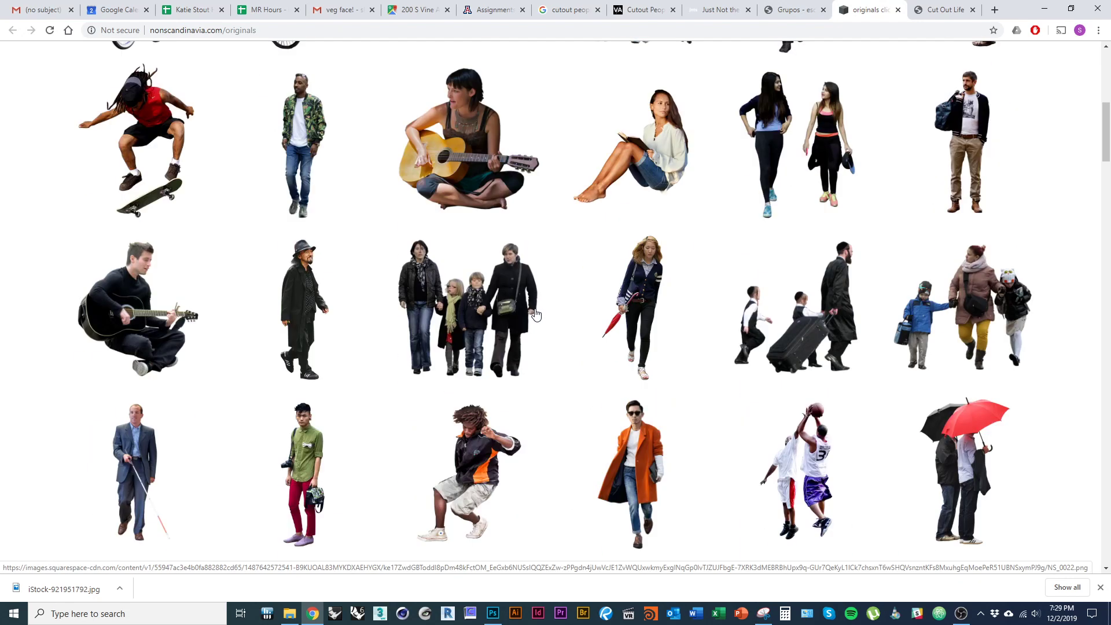
scroll(536, 315, down, 3)
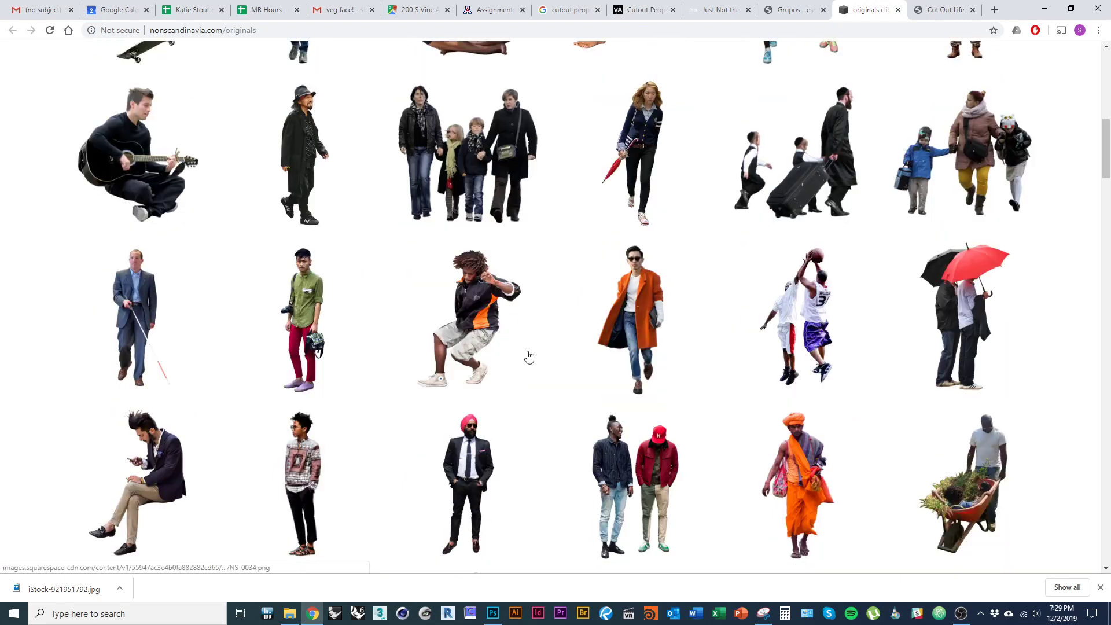
scroll(521, 354, down, 10)
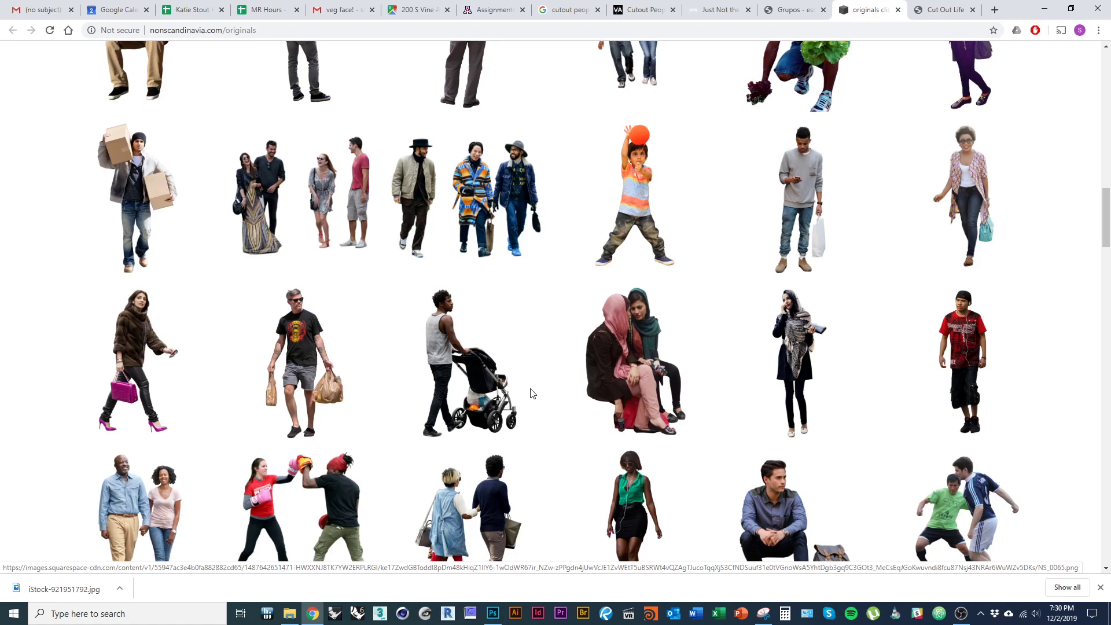
scroll(441, 307, down, 9)
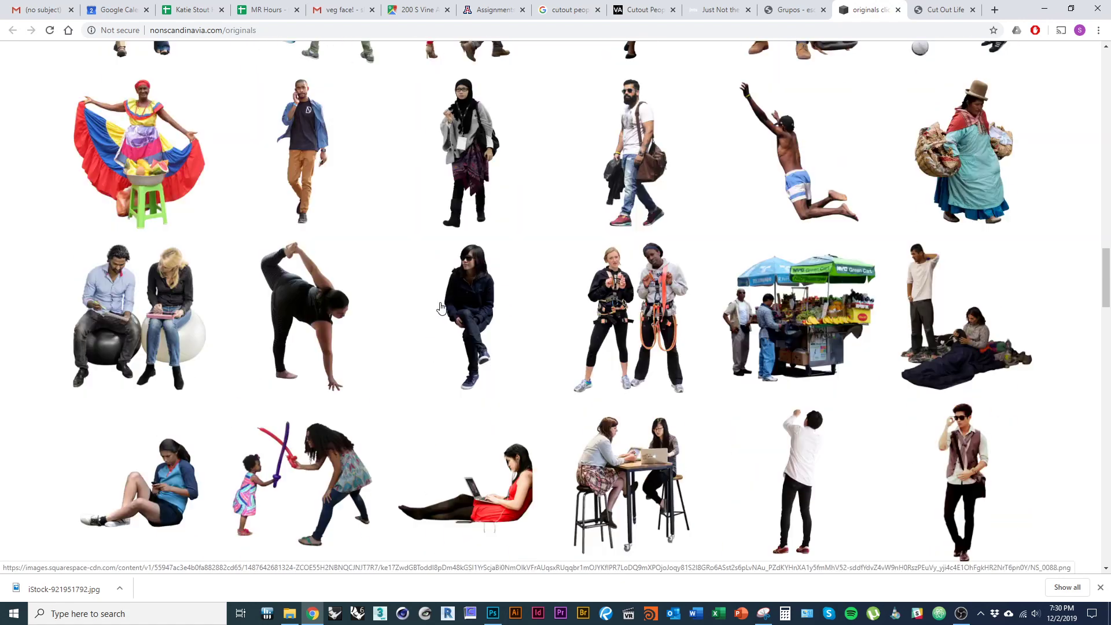
scroll(414, 275, up, 11)
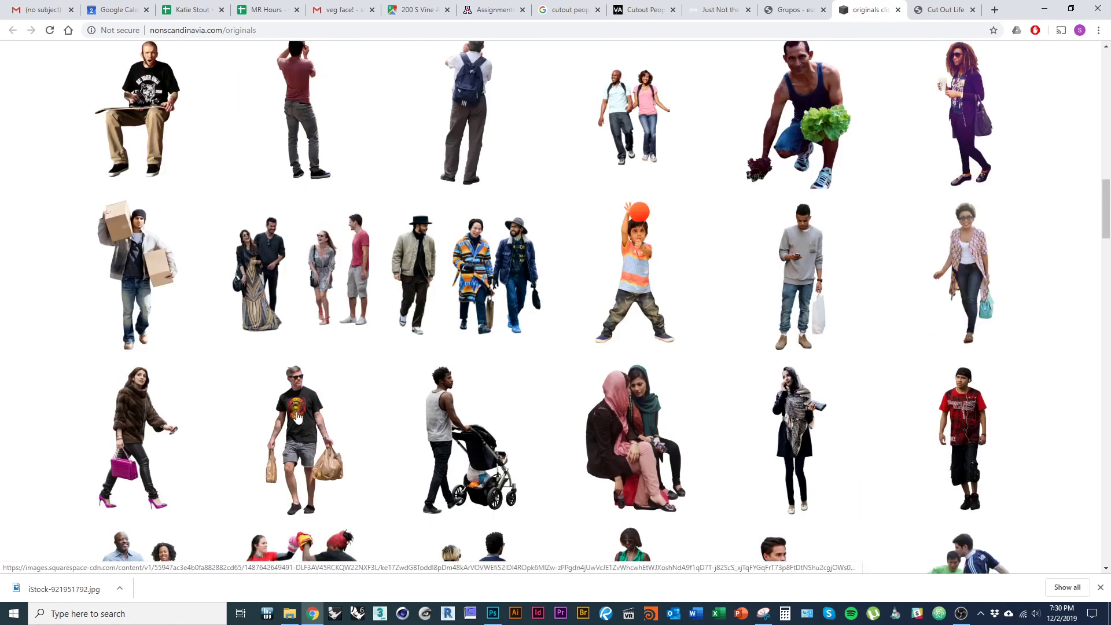
- Save the man carrying shopping bags as NS_0063.png in the tutorial folder
click(772, 357)
right_click(550, 290)
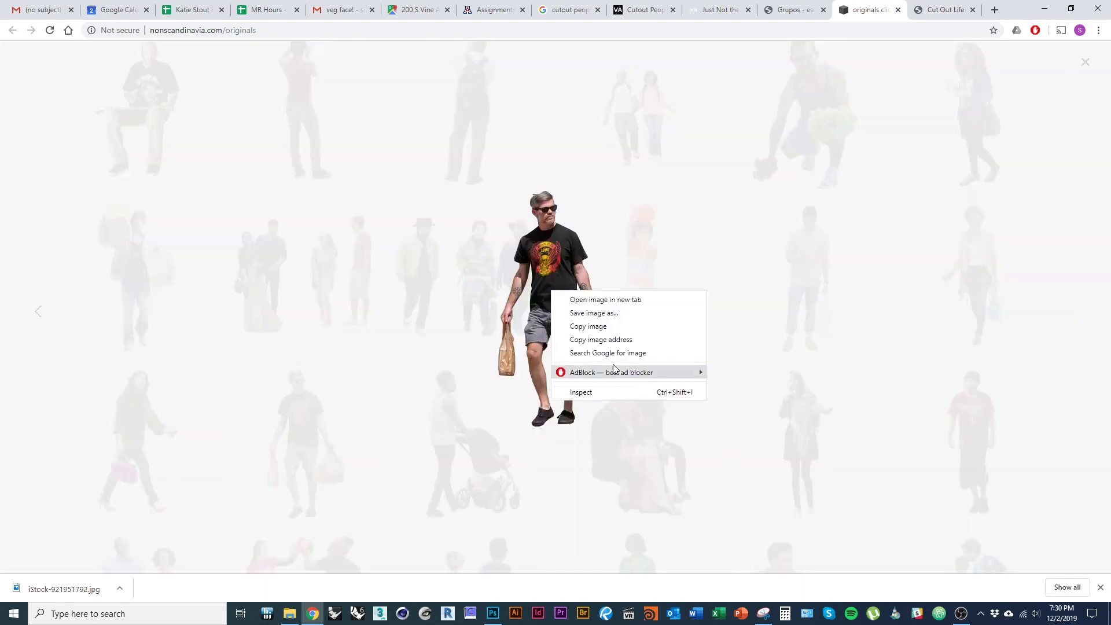
click(584, 326)
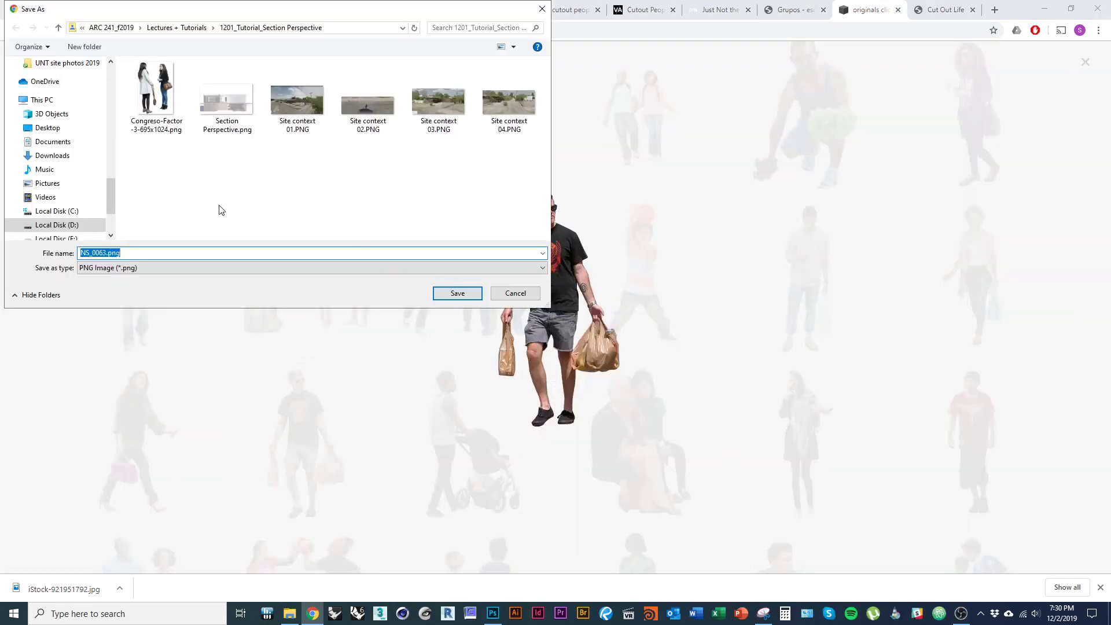
click(444, 286)
- Close the Cut Out Life tab and return to the Just Not the Same page
click(949, 10)
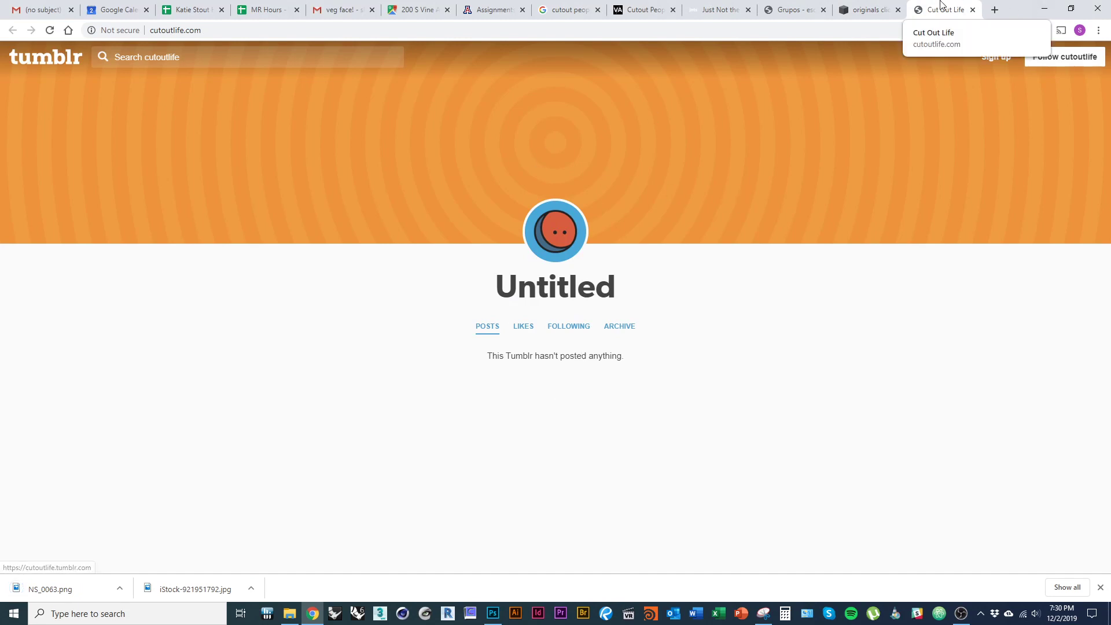
click(973, 10)
key(ctrl+shift+Tab)
key(ctrl+shift+Tab)
scroll(556, 328, down, 8)
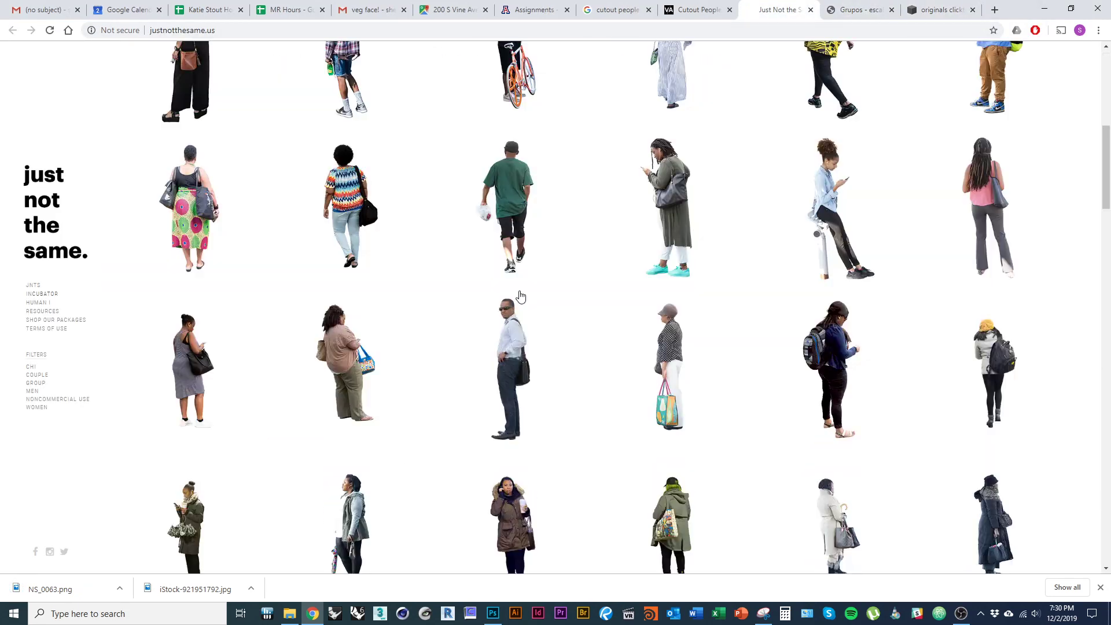
scroll(594, 330, down, 10)
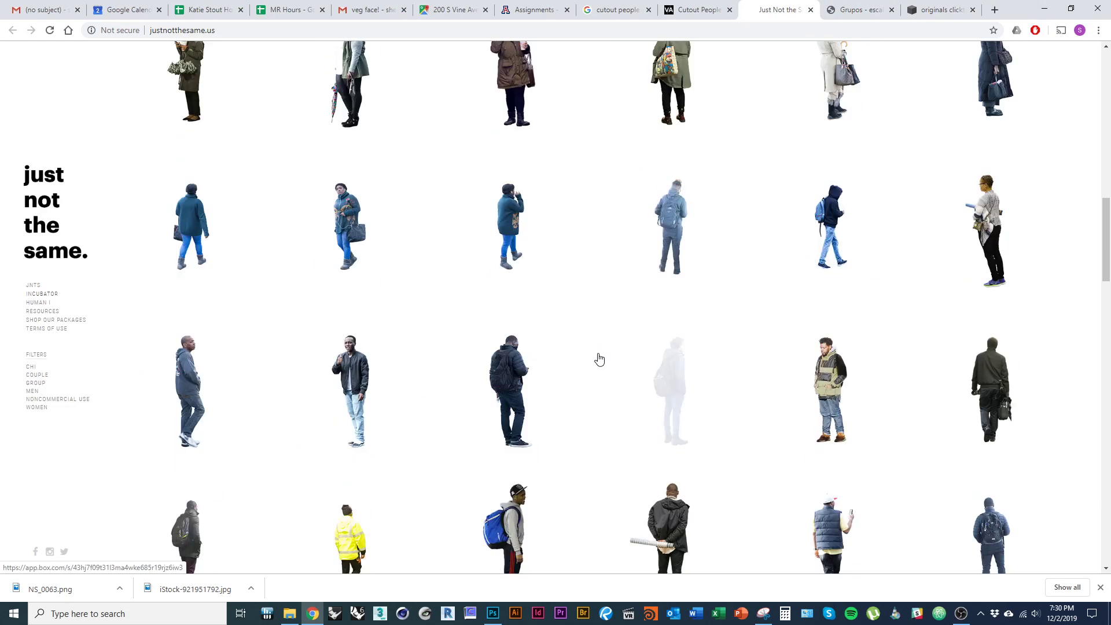
scroll(599, 361, up, 7)
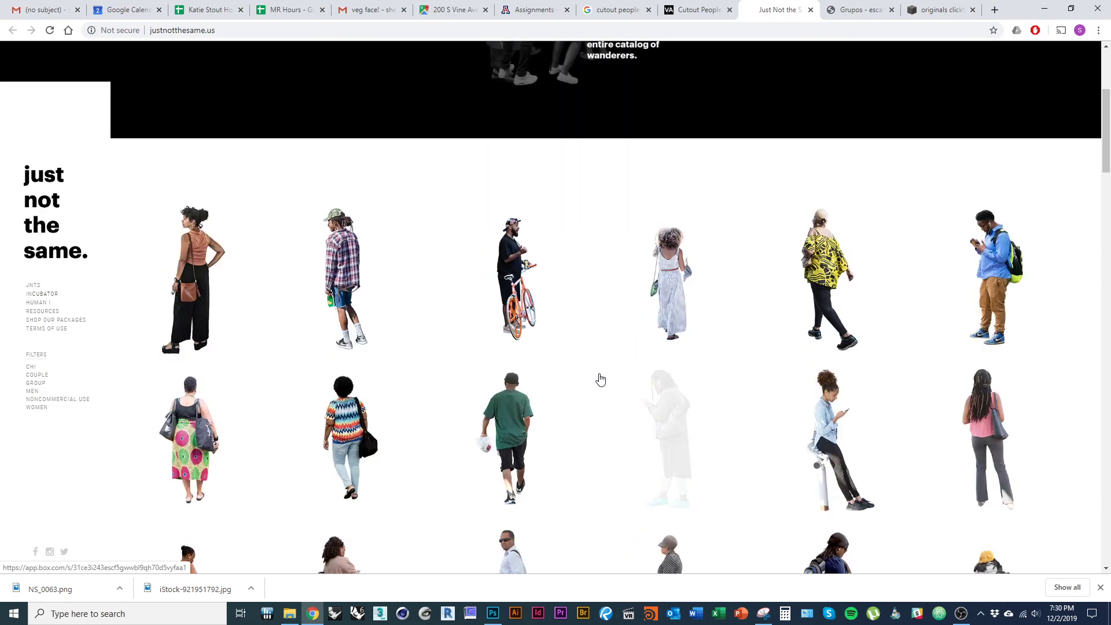
- Save the plaid-shirt walking man cutout as 1.png
click(341, 274)
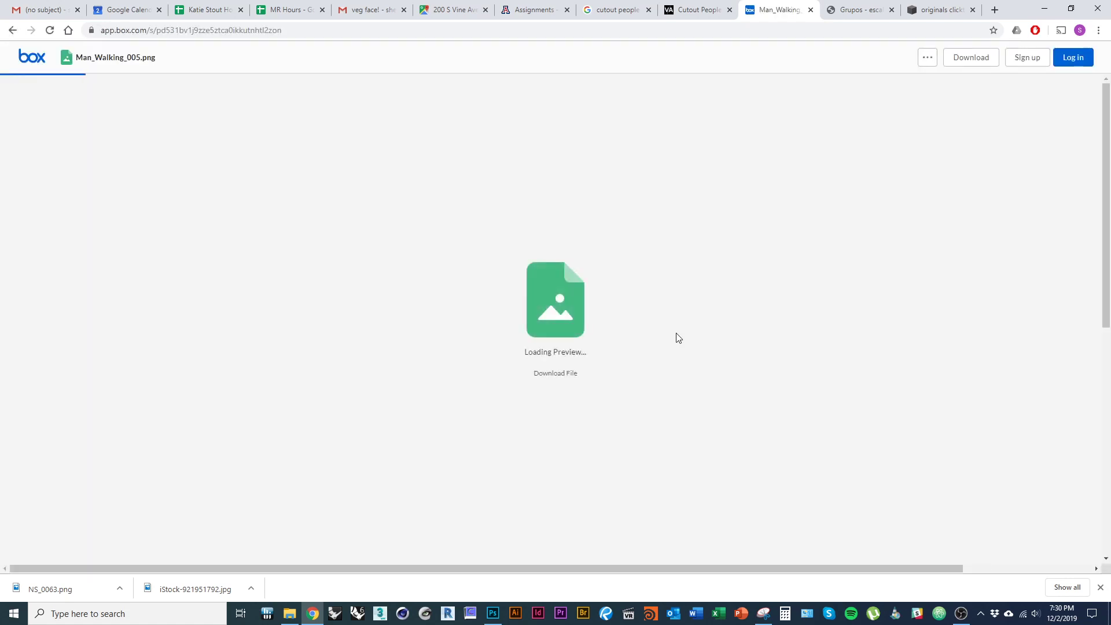
right_click(535, 302)
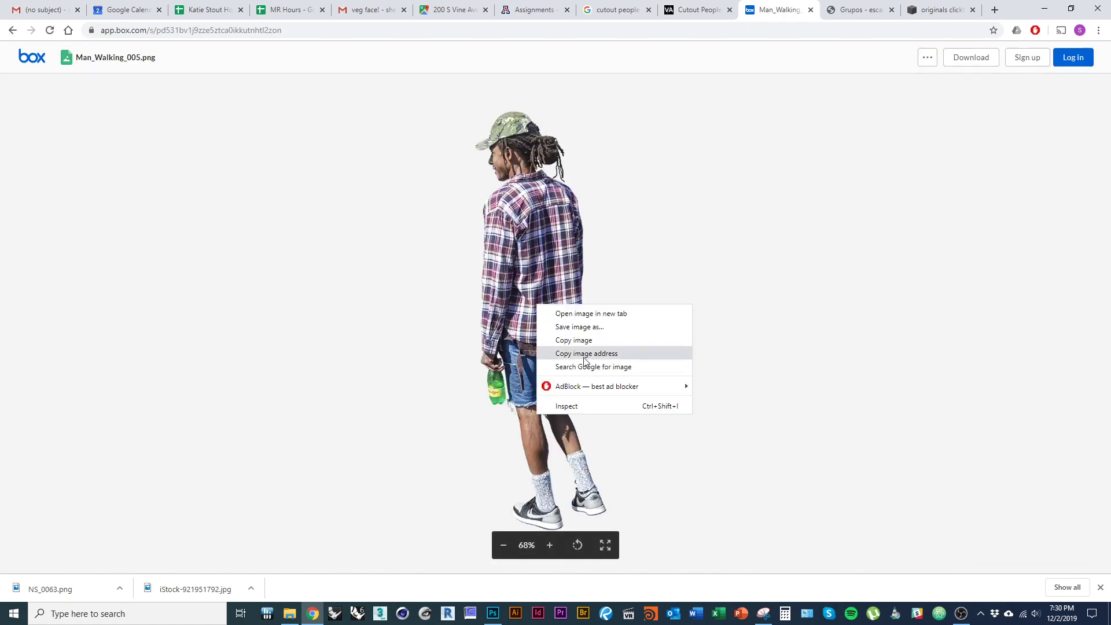
click(596, 327)
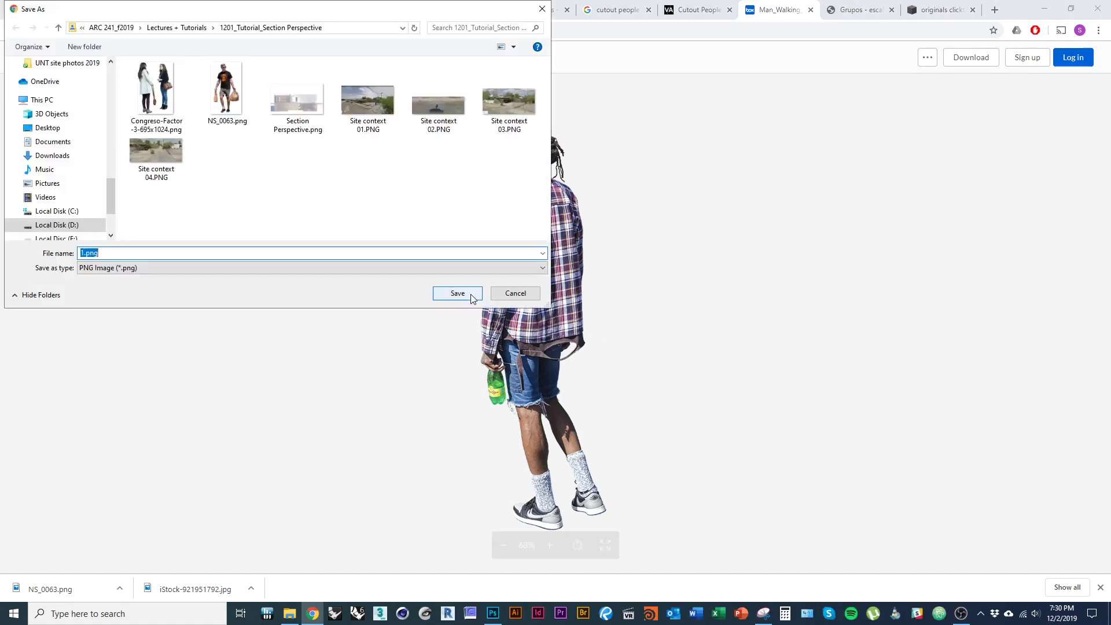
click(463, 293)
key(alt+Tab)
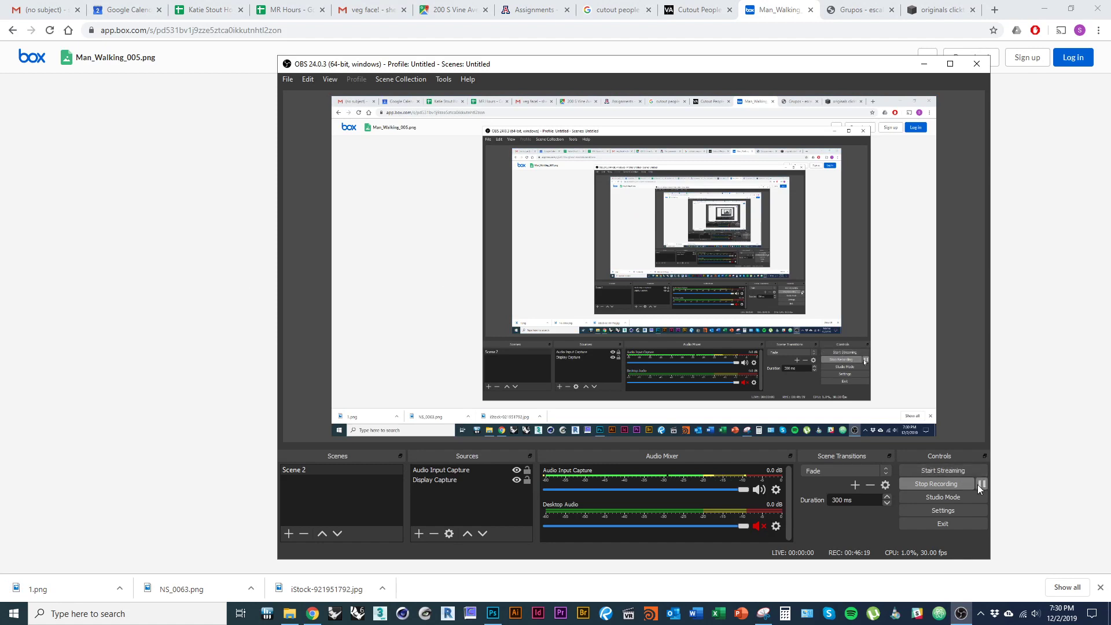
- Free-transform the two young men smaller and place them in the narrow passage beside the courtyard room
click(979, 485)
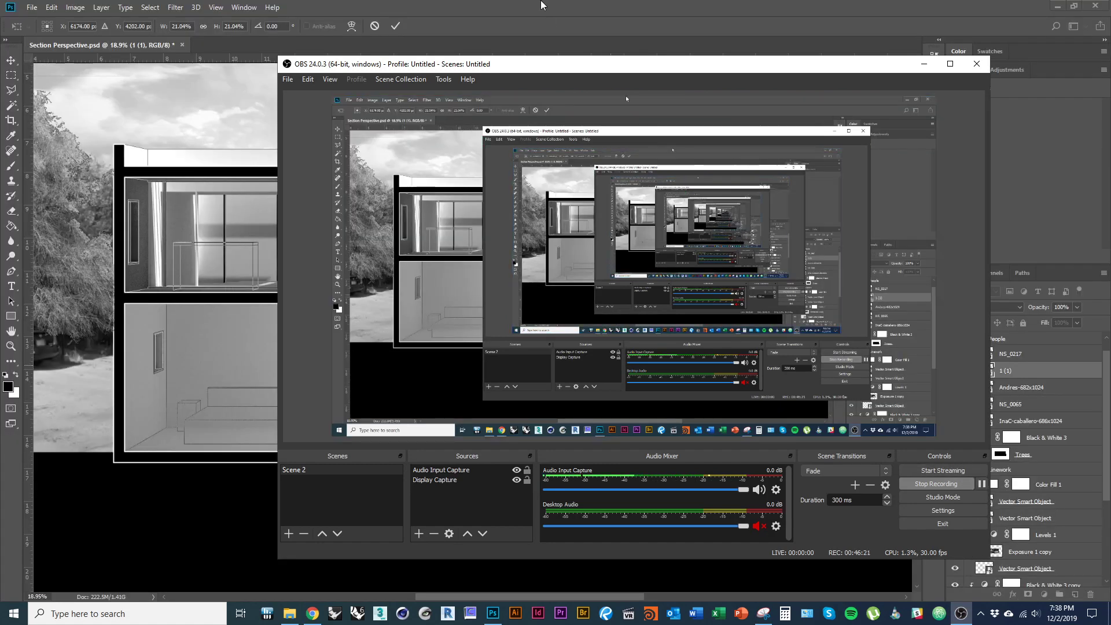
click(541, 2)
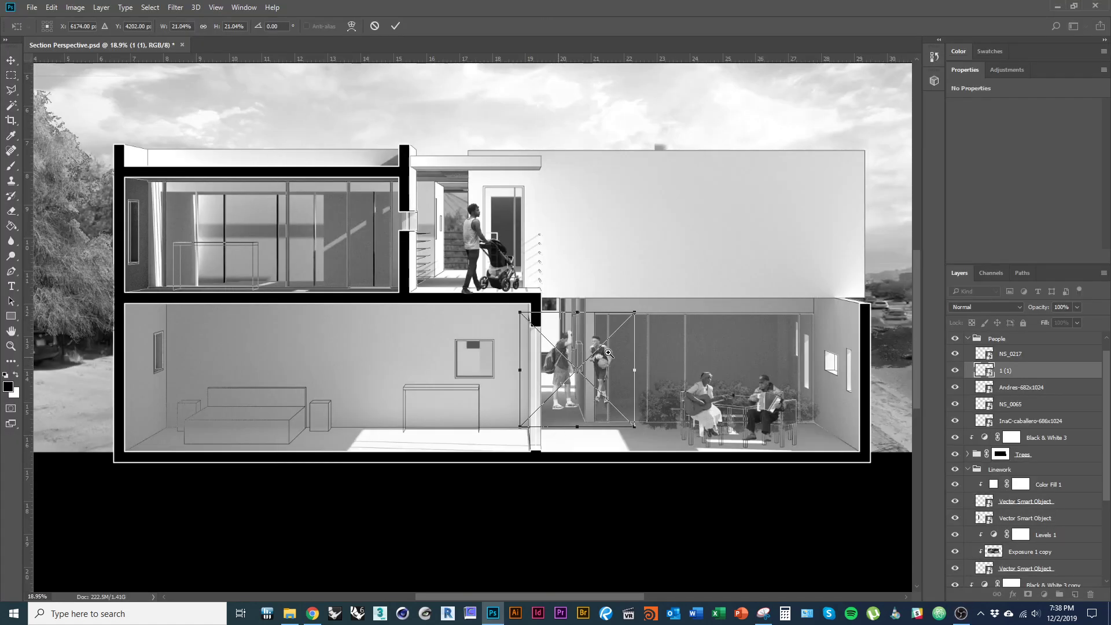
scroll(612, 390, up, 2)
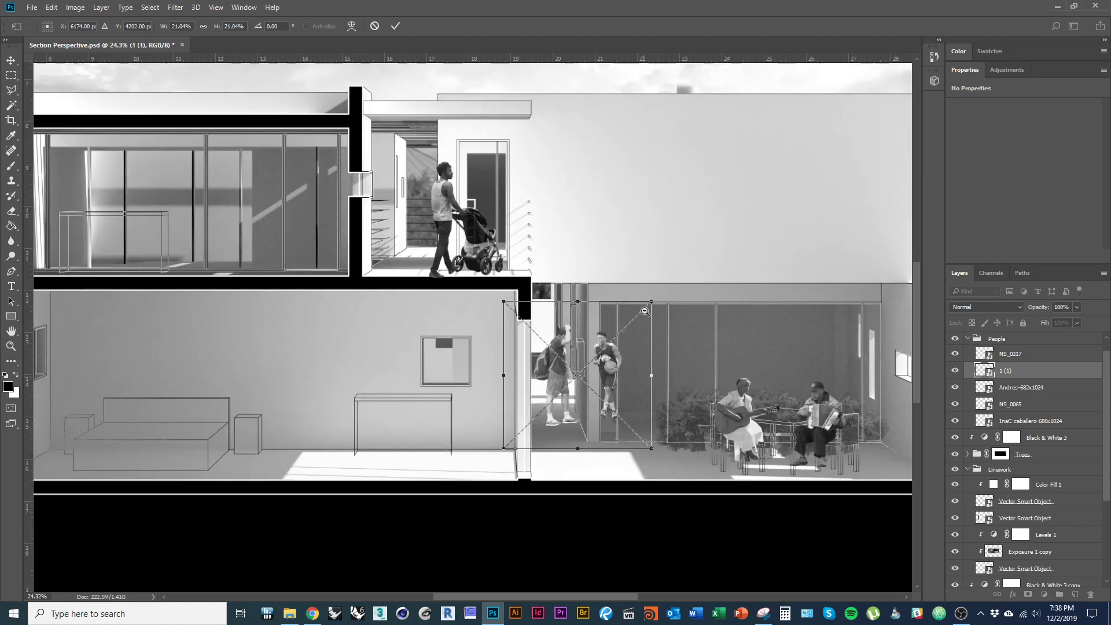
drag(614, 378, 607, 377)
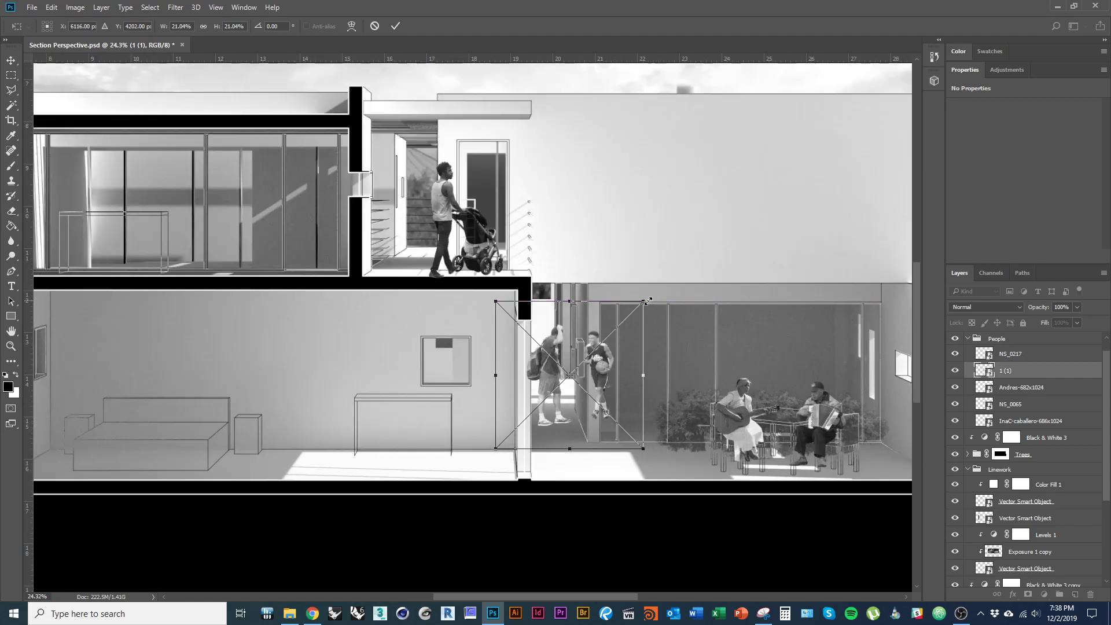
drag(644, 302, 616, 329)
drag(582, 409, 577, 381)
drag(611, 300, 607, 305)
key(Return)
scroll(563, 379, up, 5)
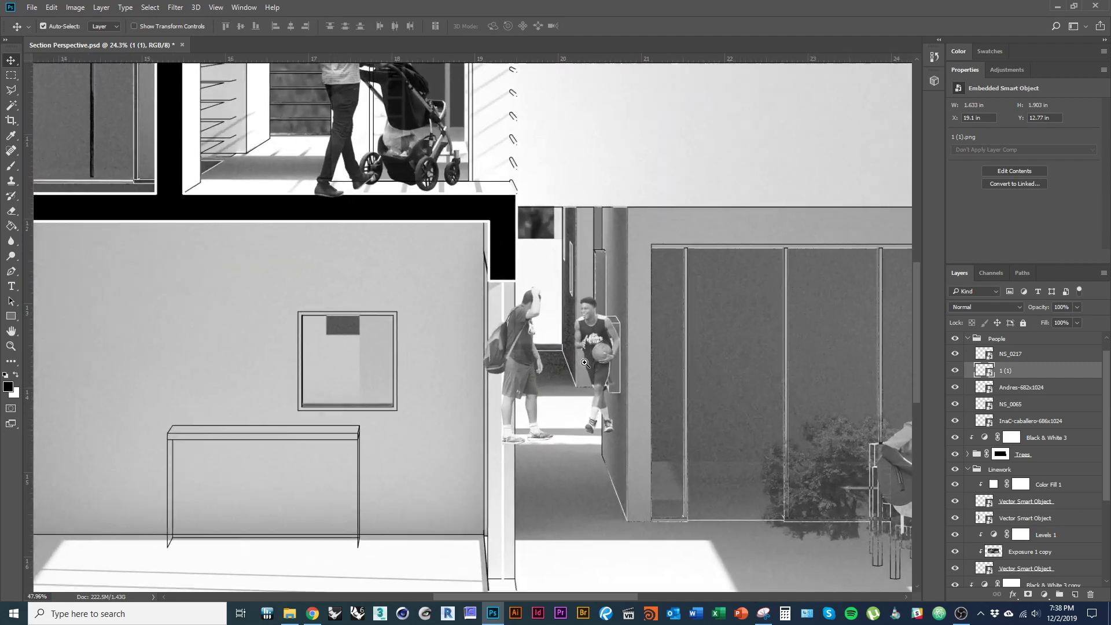
scroll(470, 335, down, 2)
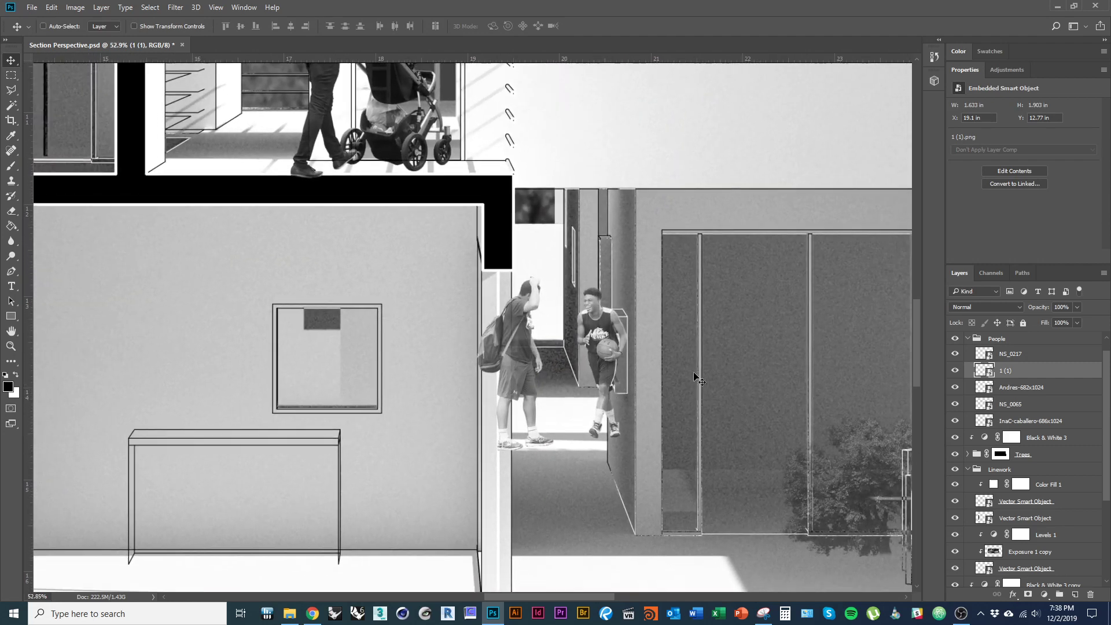
- Add a layer mask to layer 1 (1) and set up a smaller Brush
click(1029, 595)
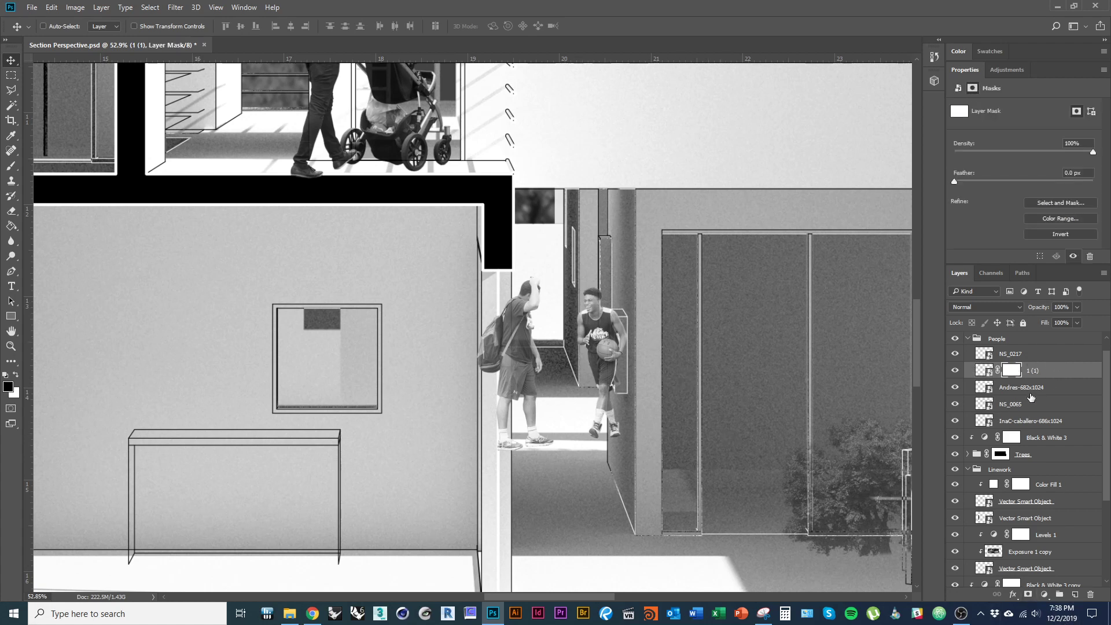
key(g)
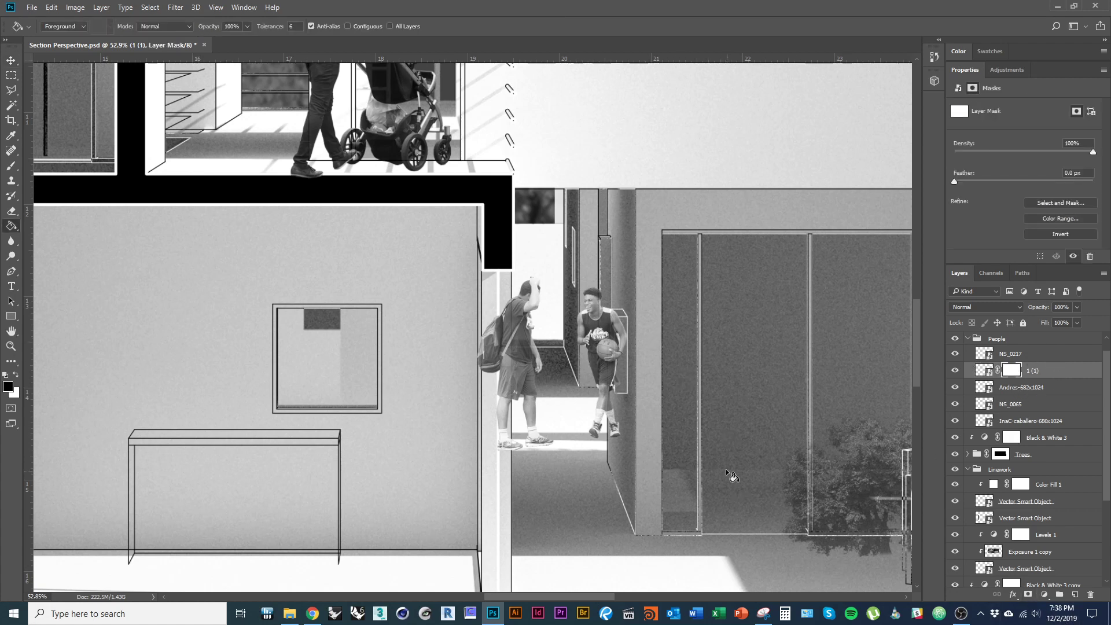
key(b)
drag(663, 363, 603, 364)
mouse_move(637, 300)
mouse_down()
mouse_move(627, 303)
mouse_move(633, 273)
mouse_up()
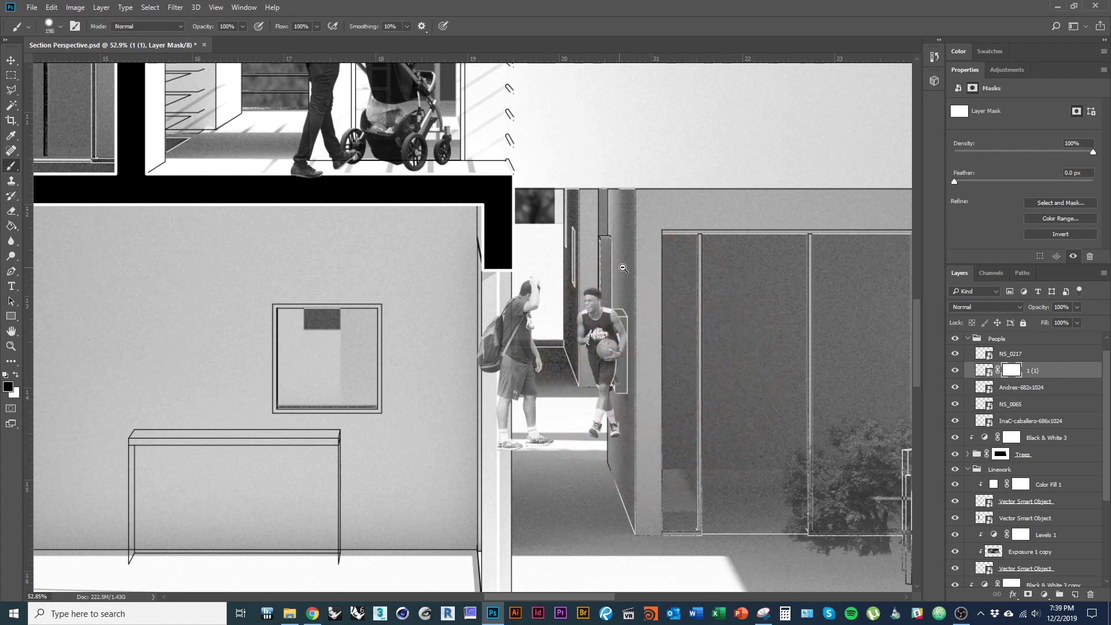
scroll(633, 259, up, 2)
- Paint out the boy's arm, leg and shoe and the backpack man's back behind the wall
mouse_move(642, 338)
mouse_down()
mouse_move(619, 405)
mouse_move(616, 492)
mouse_up()
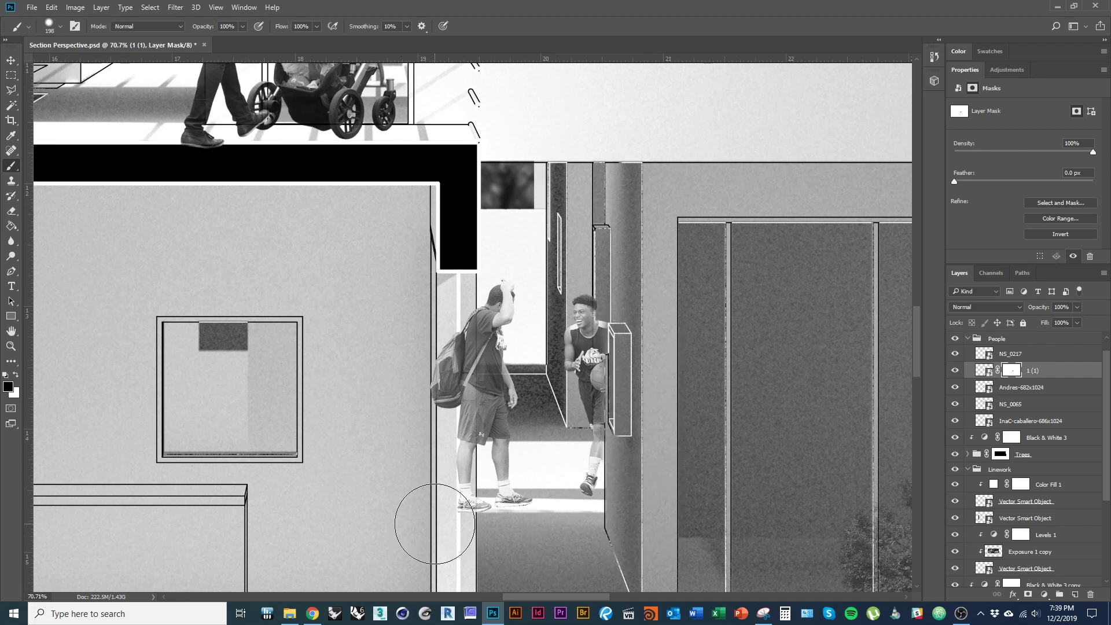
click(435, 524)
shift+click(437, 278)
drag(434, 363, 392, 377)
key(v)
drag(570, 387, 538, 382)
key(alt+Tab)
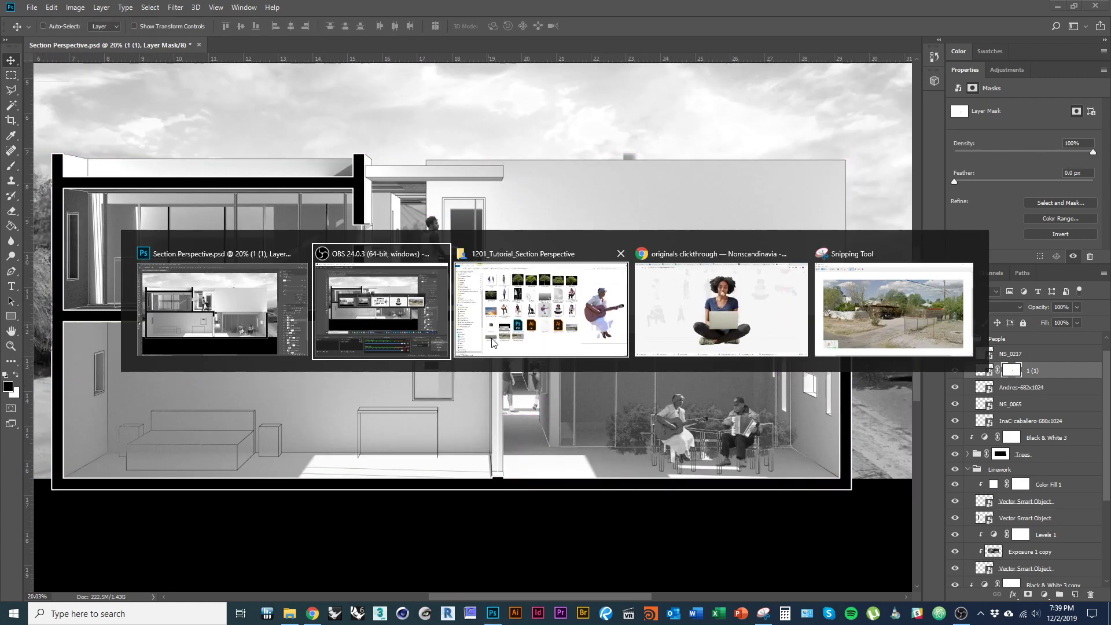
- Drag NS_0225.png into the composite, scale it down, and seat the laptop woman on the lower-left sofa
click(571, 334)
drag(665, 301, 258, 470)
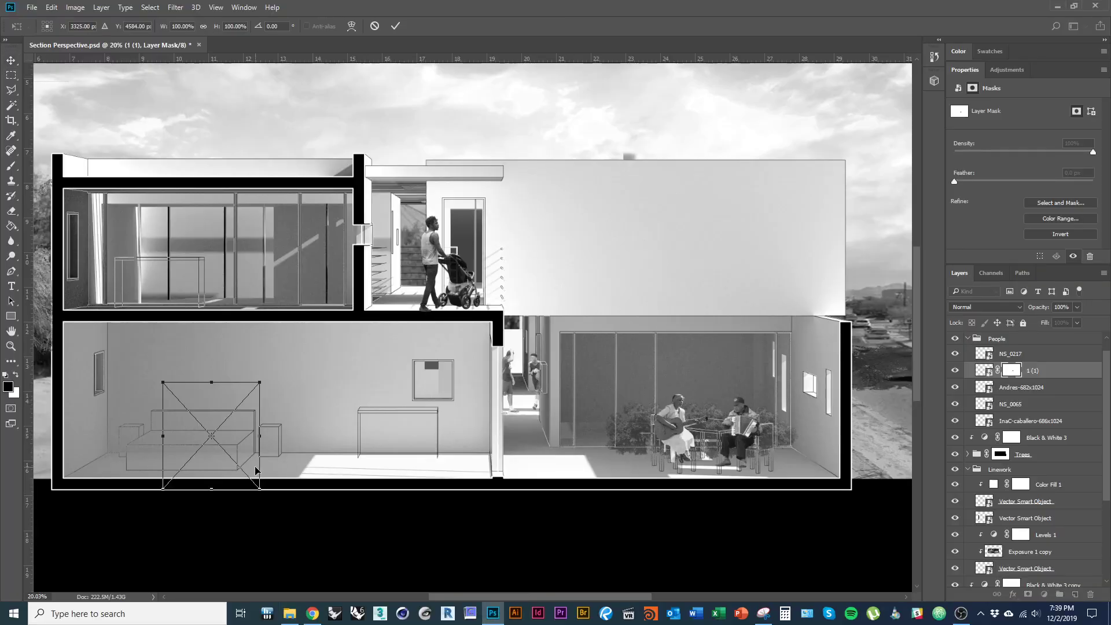
drag(233, 432, 210, 404)
drag(237, 356, 209, 382)
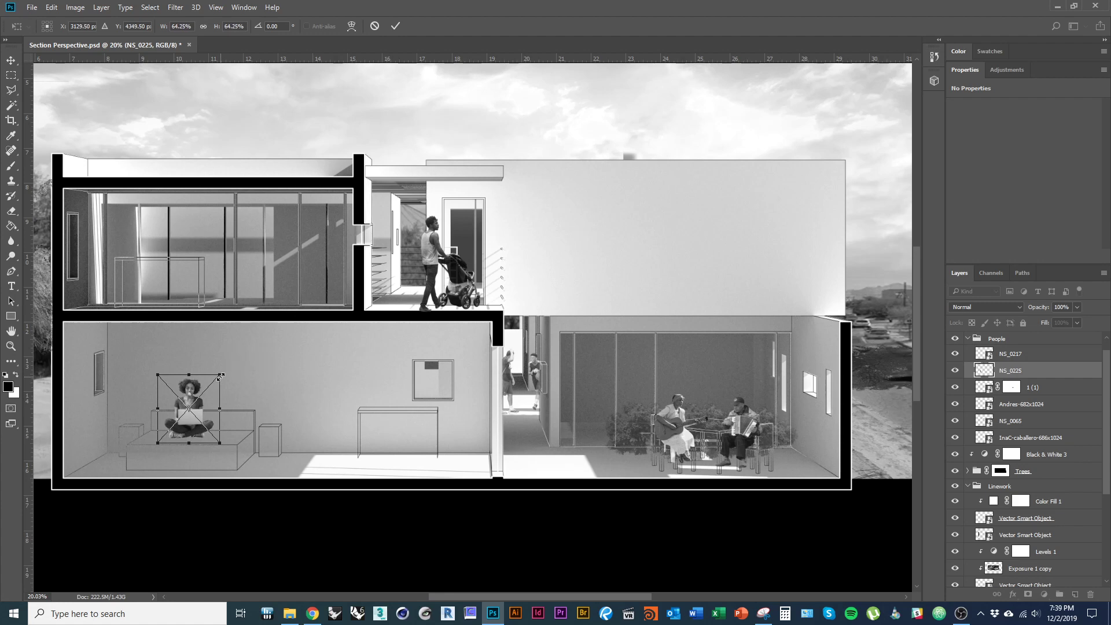
key(Return)
scroll(183, 426, up, 6)
drag(208, 442, 231, 440)
scroll(292, 413, down, 9)
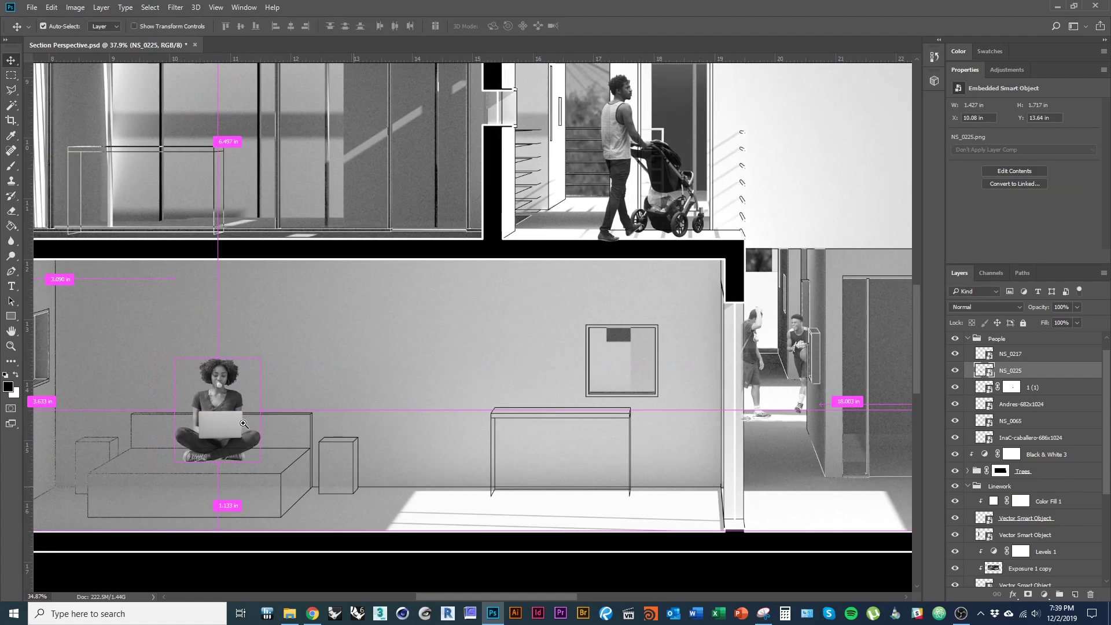
key(alt+Tab)
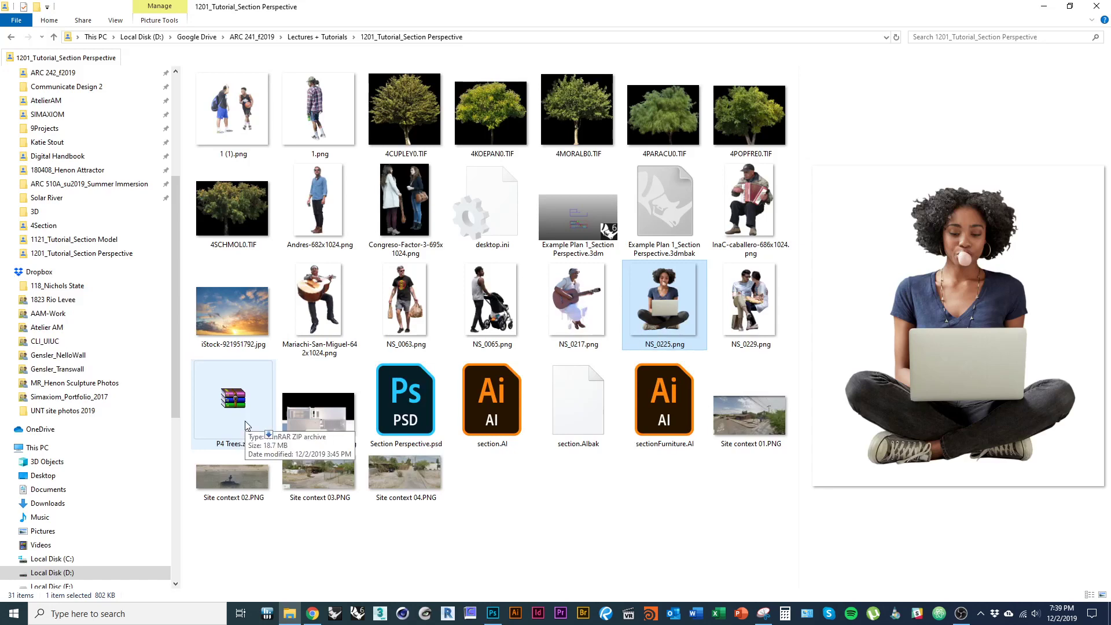
- Preview the cutout PNGs, then drag 1.png, the plaid-shirt man, into Photoshop
mouse_move(333, 120)
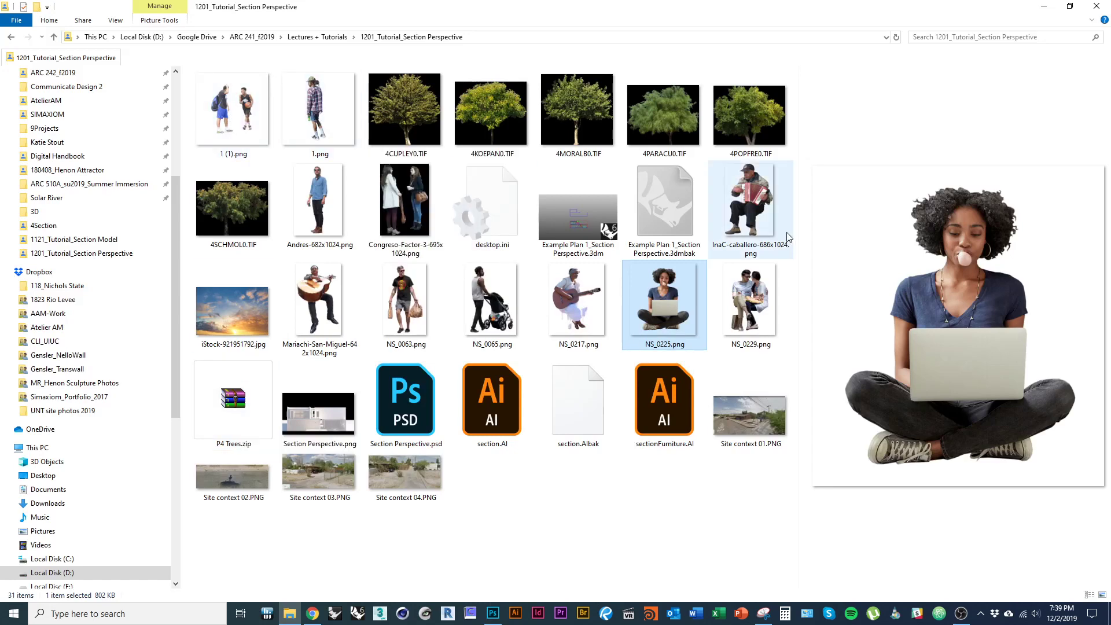
click(765, 226)
click(752, 312)
click(588, 318)
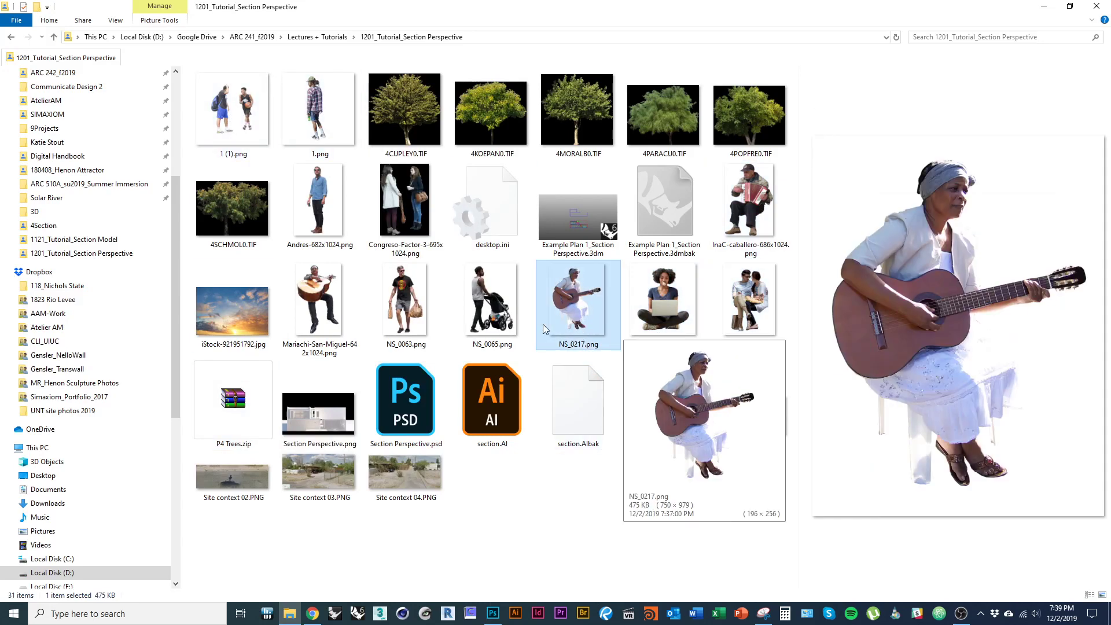
click(403, 315)
mouse_move(324, 172)
click(320, 112)
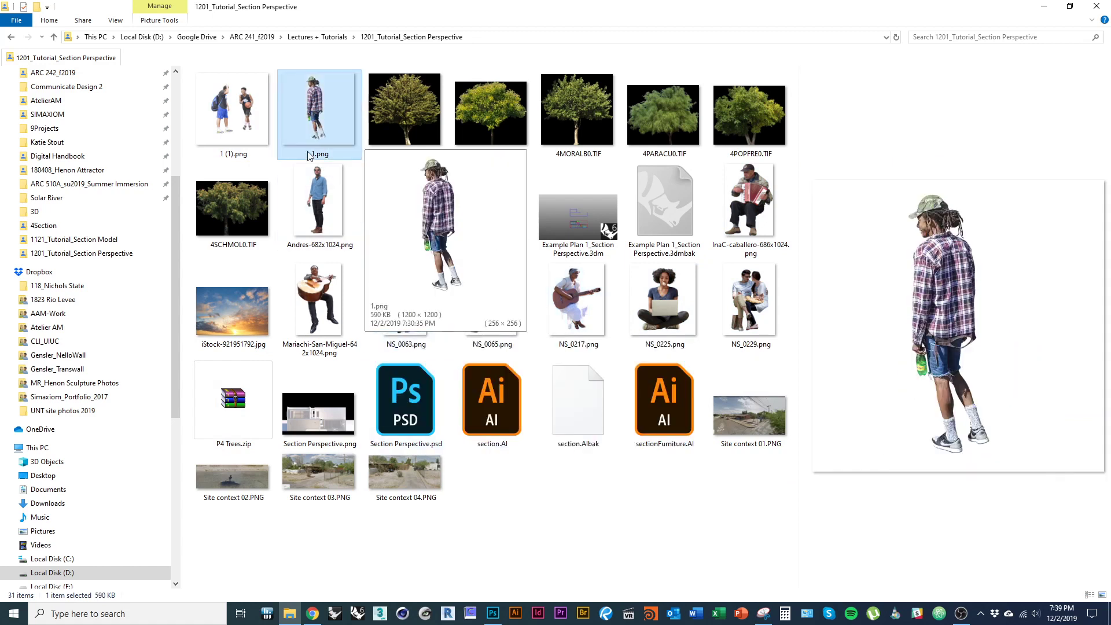
click(320, 199)
mouse_move(327, 110)
drag(327, 110, 303, 313)
- Scale the plaid-shirt man to about 22% and stand him in the upper-left room
drag(495, 123, 345, 270)
drag(321, 343, 274, 338)
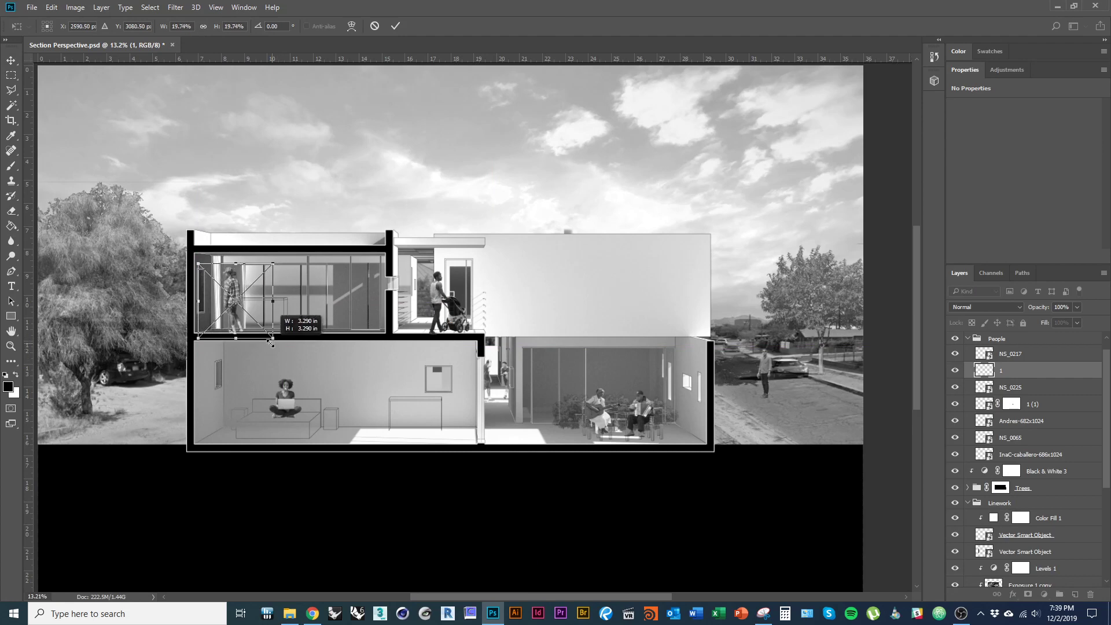
mouse_move(231, 305)
mouse_down()
mouse_move(304, 307)
mouse_move(238, 318)
mouse_up()
key(Return)
key(ctrl+t)
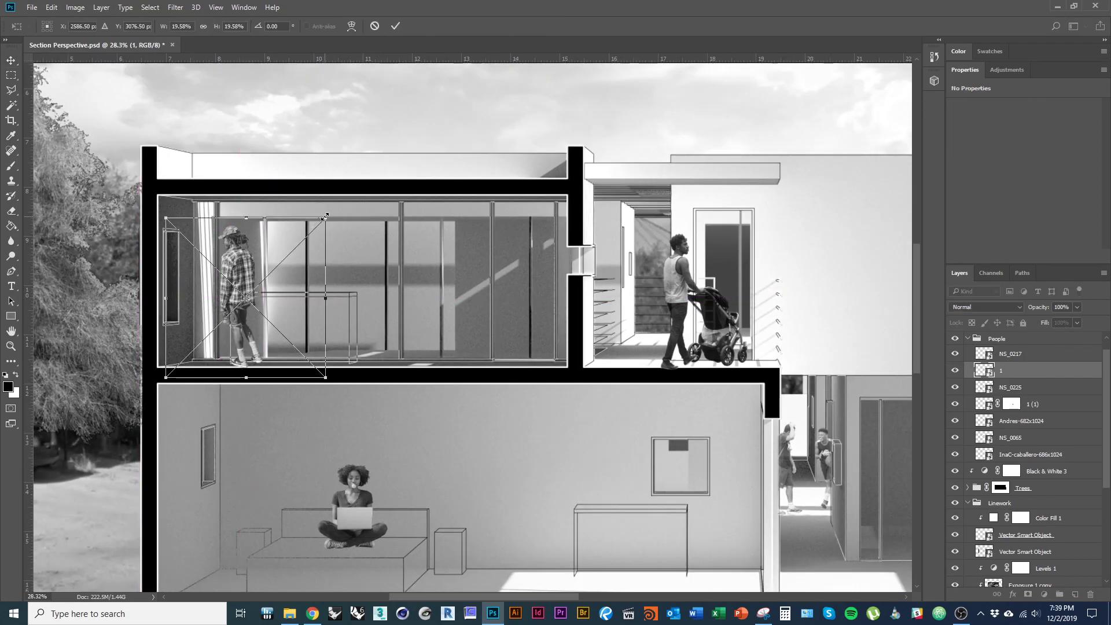
drag(325, 217, 322, 223)
key(Return)
- Zoom in on the two musicians seated at the table
drag(269, 284, 216, 285)
drag(743, 397, 603, 440)
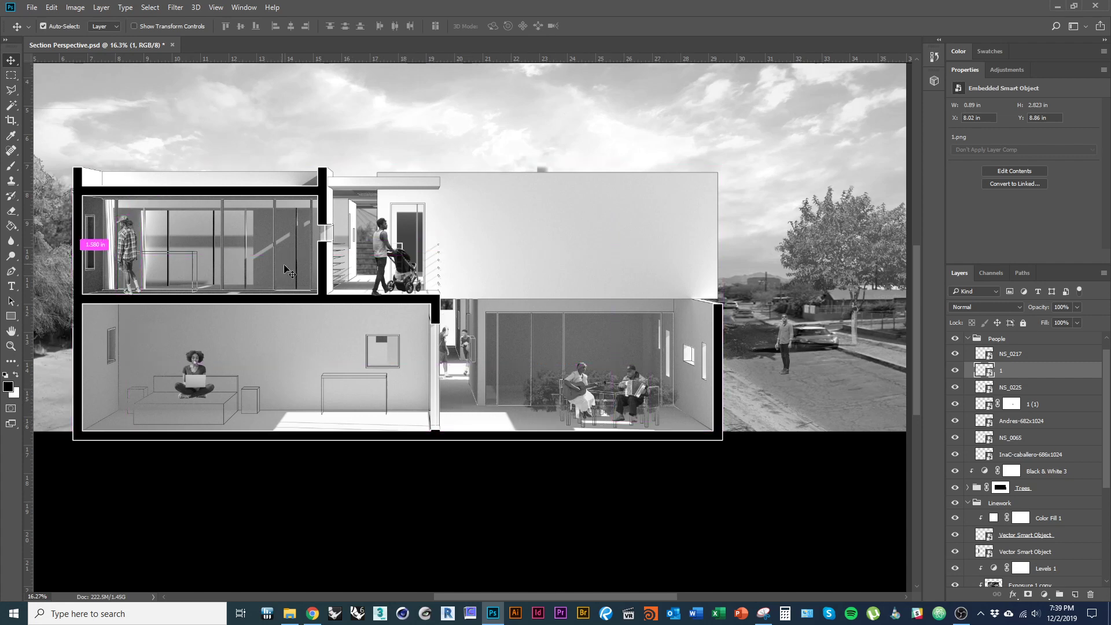
drag(464, 349, 369, 352)
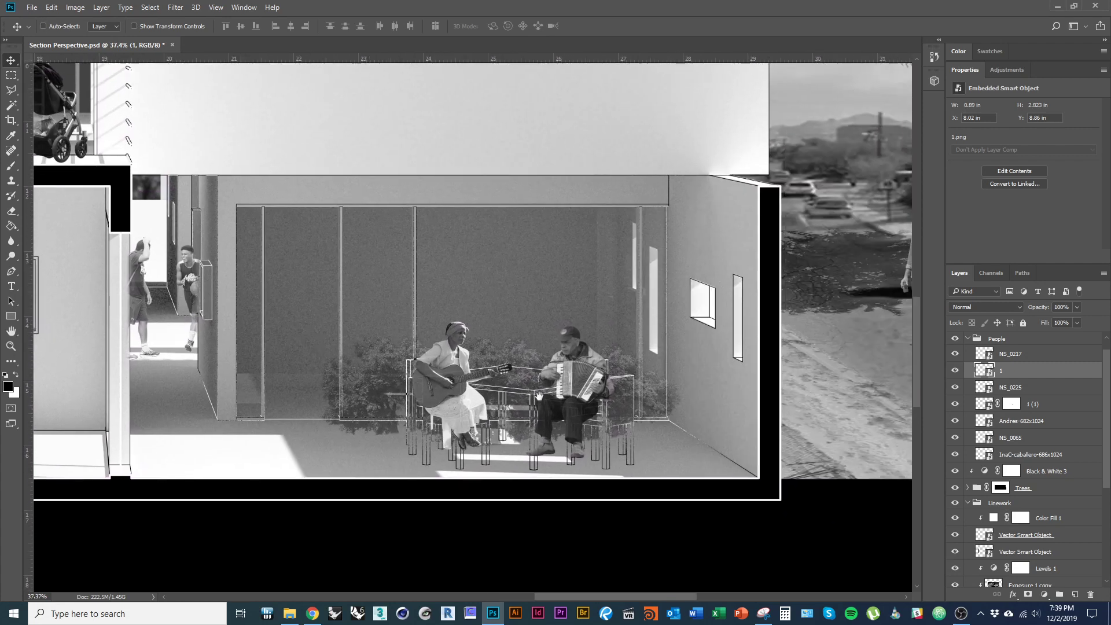
drag(551, 401, 590, 412)
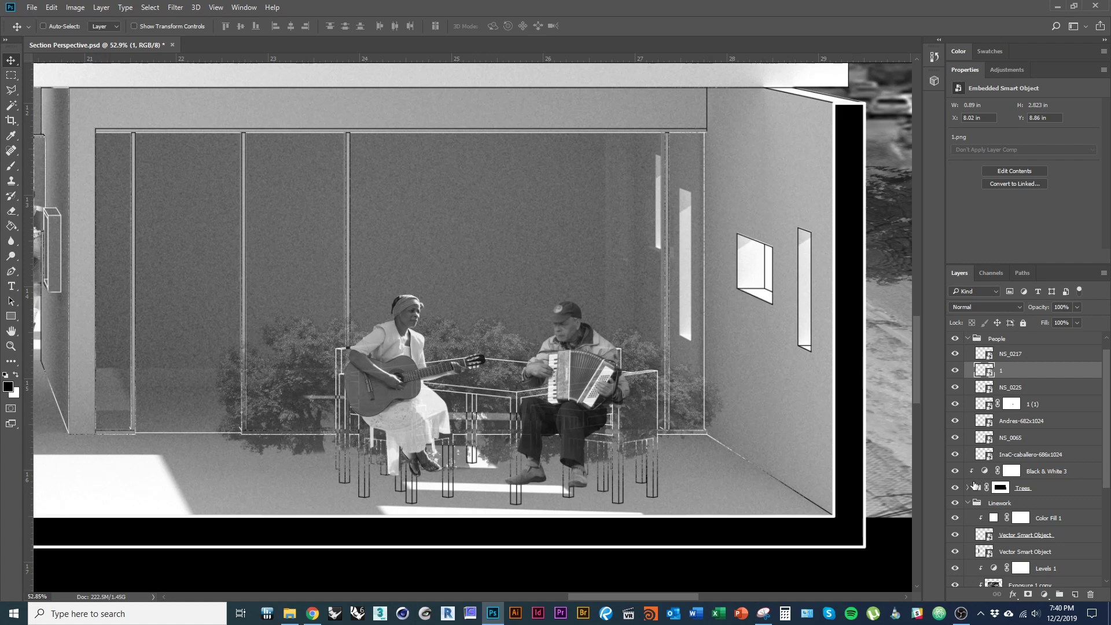
- Collapse the People, Trees and Bush groups, expand Linework, and edit its Vector Smart Object in Illustrator
click(975, 341)
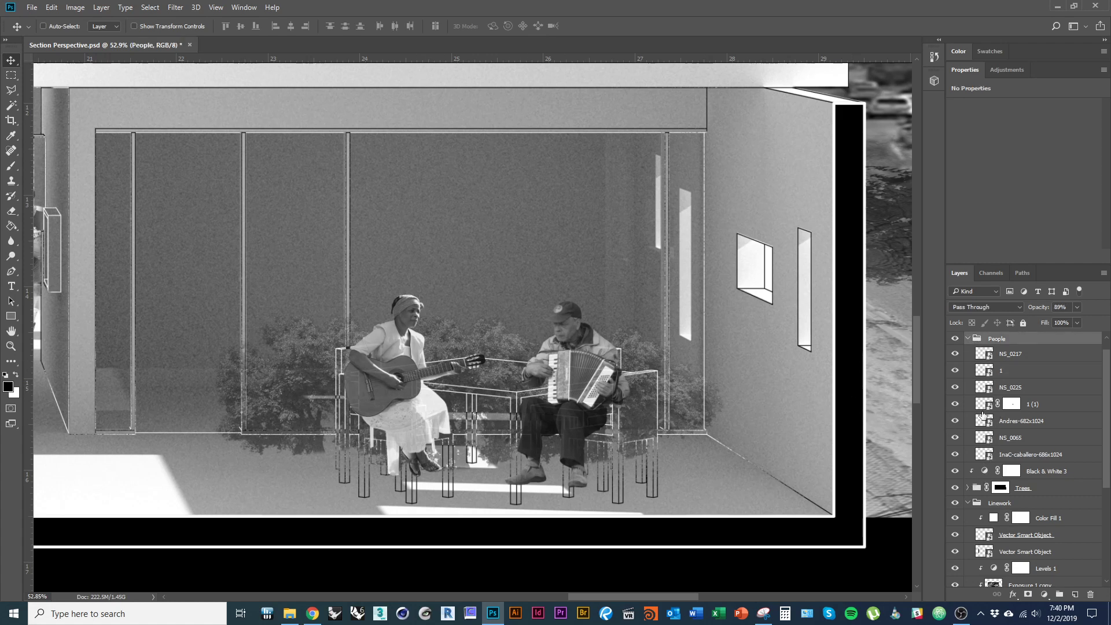
click(969, 339)
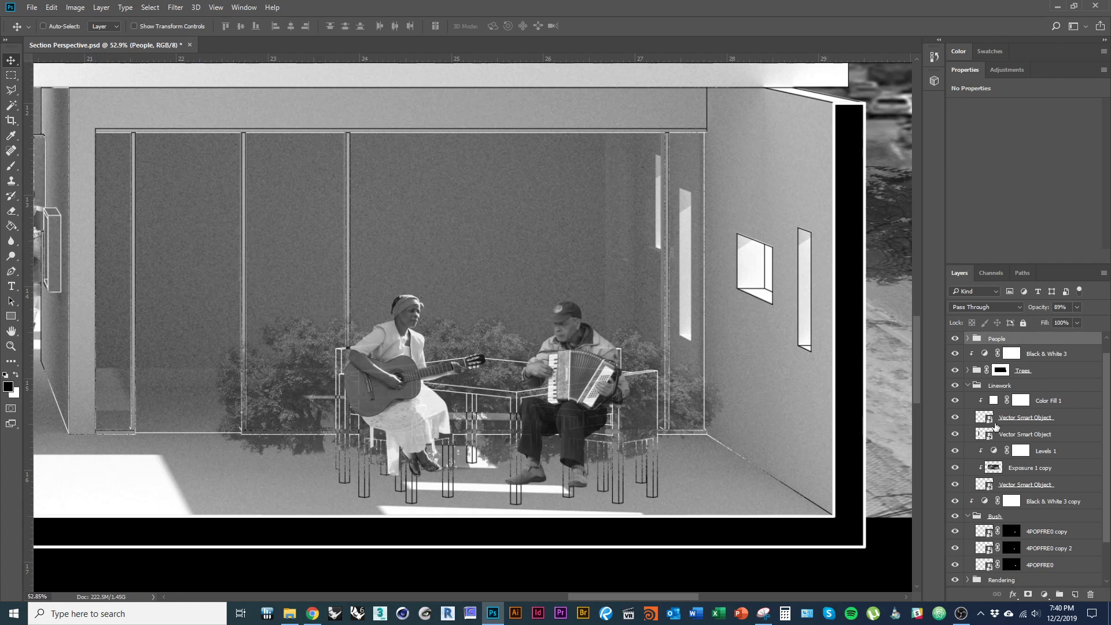
click(968, 386)
click(967, 387)
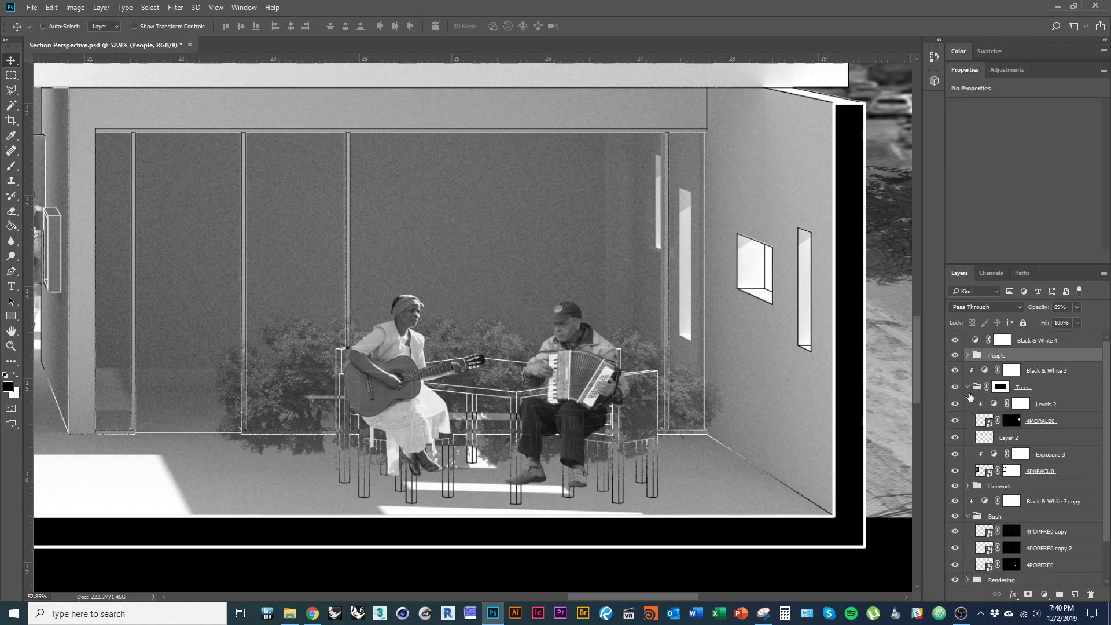
click(968, 387)
click(967, 403)
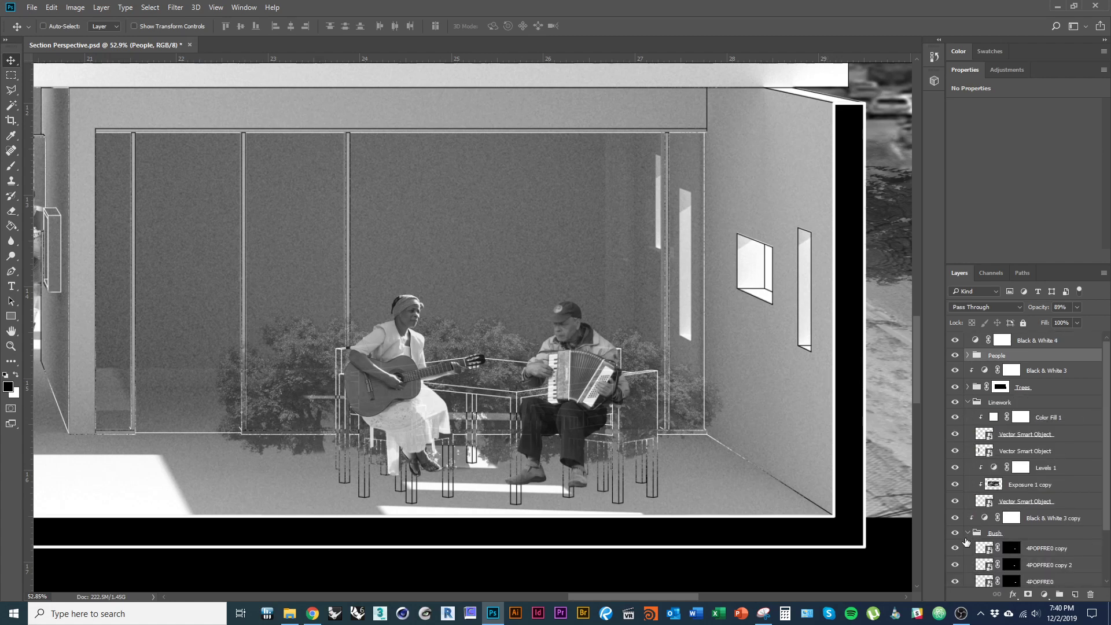
click(967, 534)
double_click(989, 504)
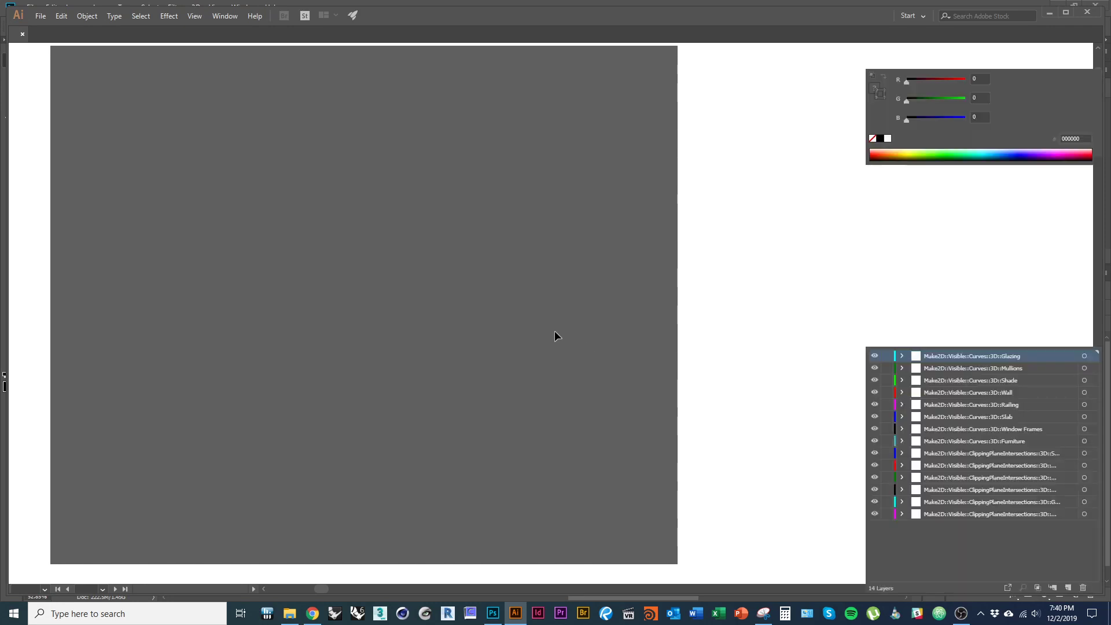
- Marquee-select the dining table, glazing and slab paths and drag them above the building
scroll(570, 416, down, 9)
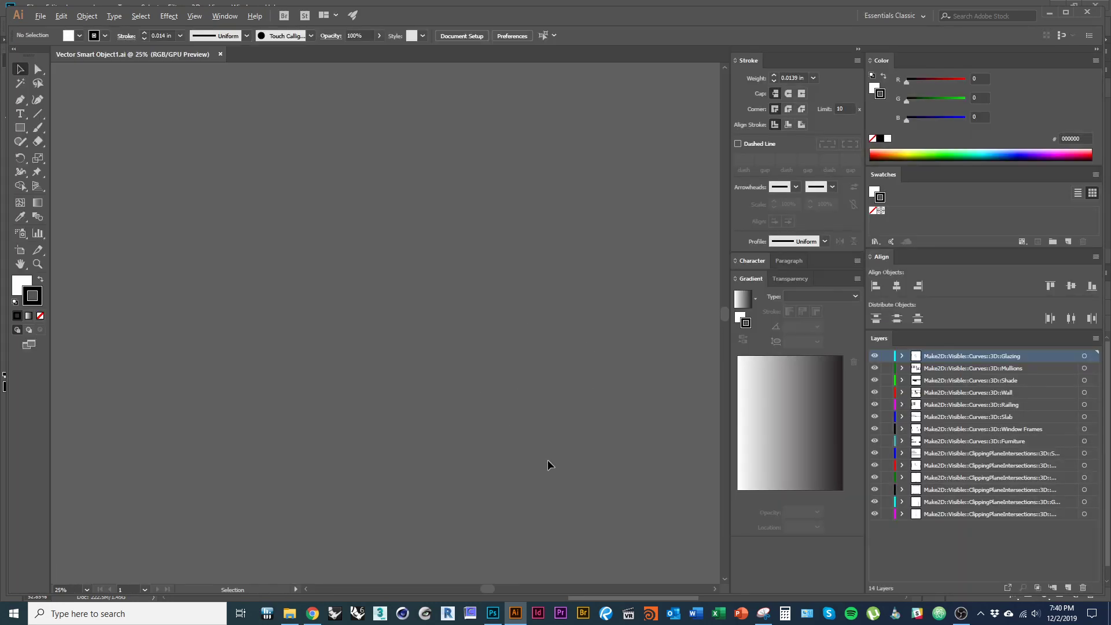
scroll(347, 159, up, 4)
scroll(129, 254, up, 7)
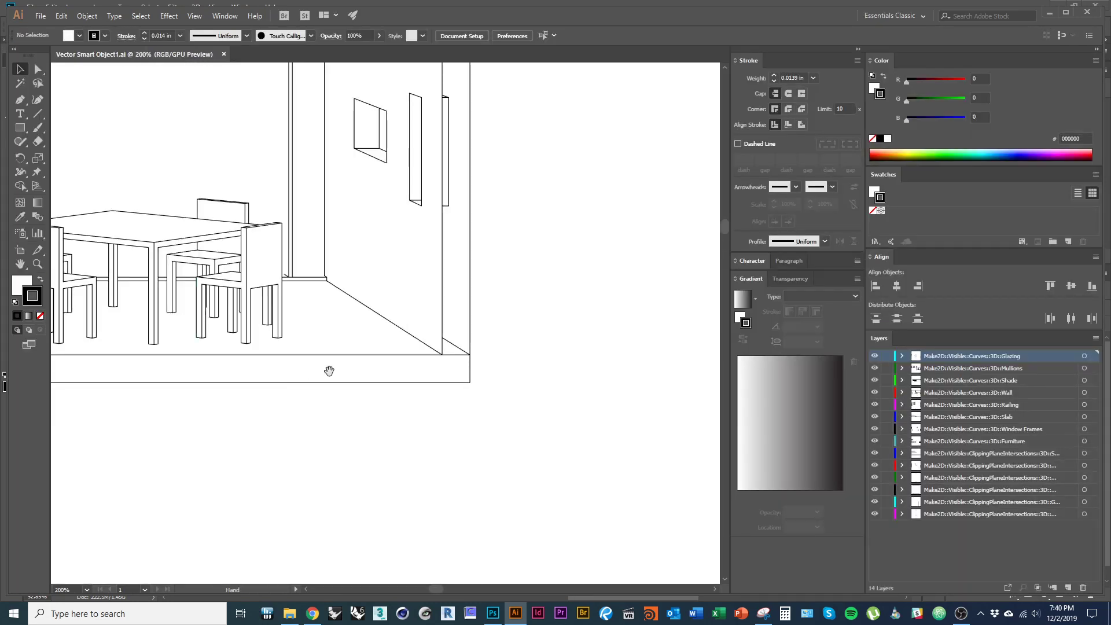
drag(328, 369, 546, 455)
scroll(435, 423, down, 1)
drag(239, 287, 513, 526)
scroll(391, 501, down, 1)
scroll(394, 498, down, 2)
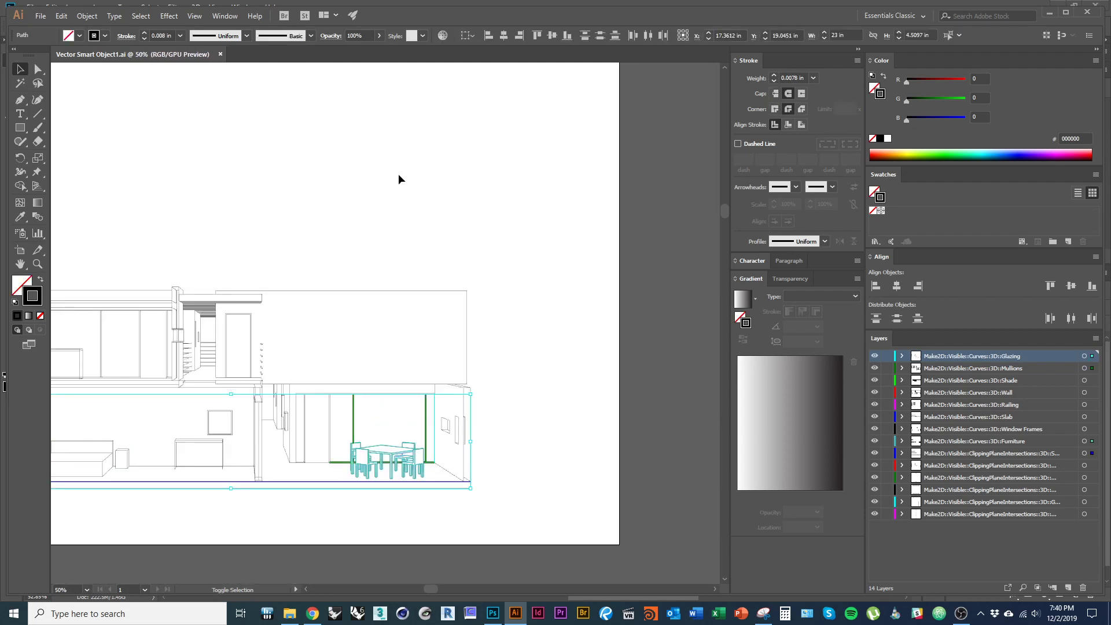
drag(393, 463, 397, 179)
scroll(384, 174, up, 8)
scroll(408, 246, down, 3)
scroll(418, 373, down, 2)
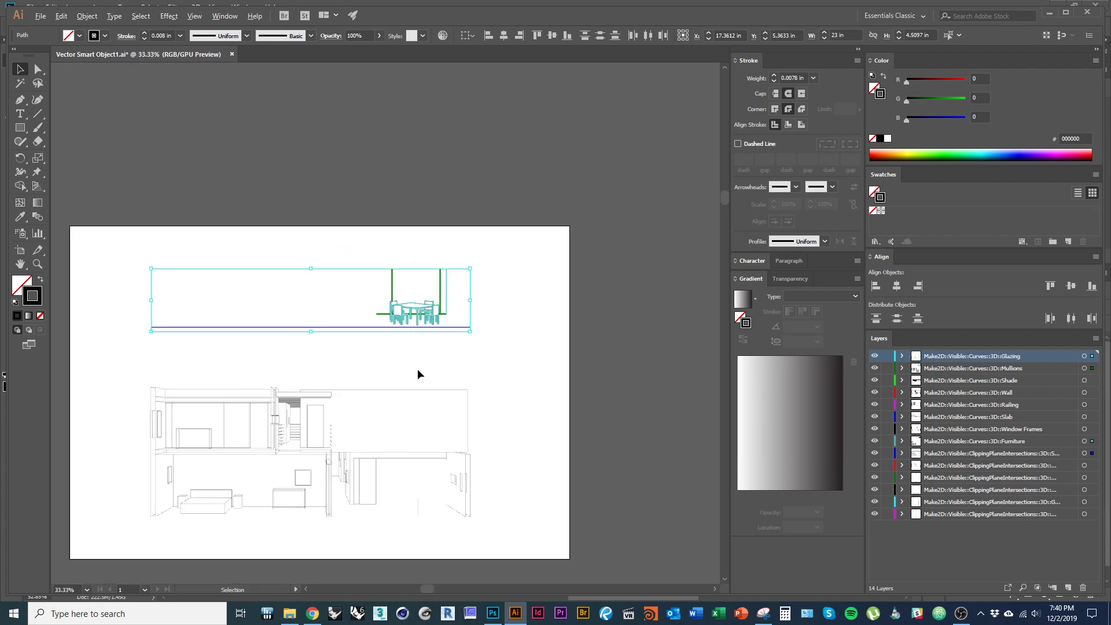
- Undo the move, retry and undo it again, then clear the selection
key(ctrl+z)
drag(415, 501, 413, 317)
scroll(413, 317, up, 6)
scroll(411, 377, down, 1)
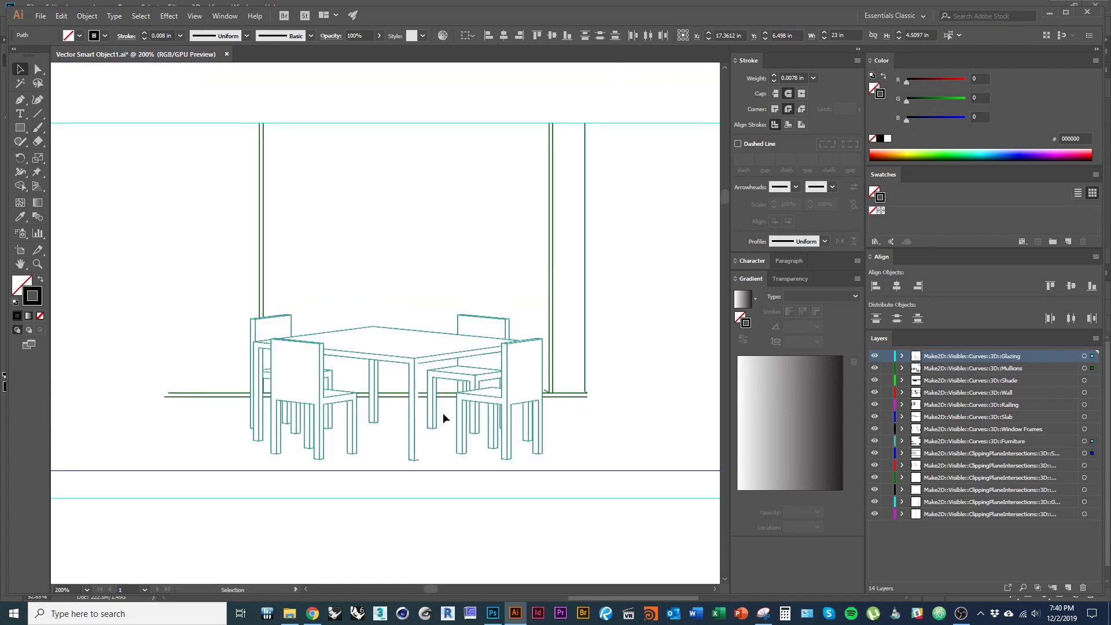
key(ctrl+z)
scroll(446, 288, down, 5)
click(466, 537)
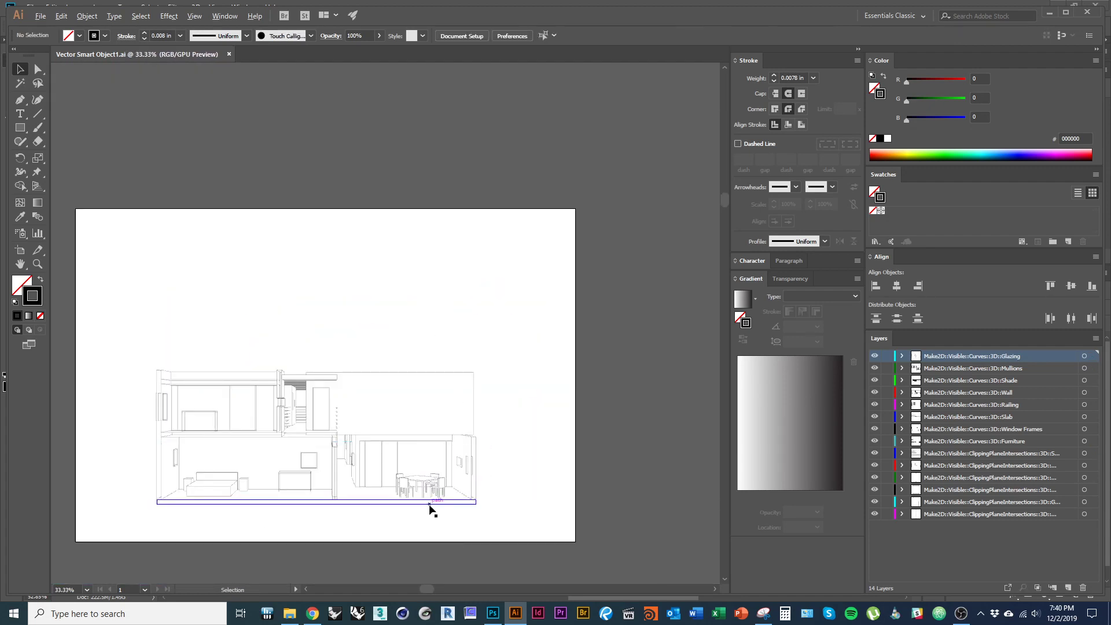
scroll(430, 504, up, 1)
- Select the lower-floor paths around the table and move them straight up above the building
drag(380, 439, 354, 440)
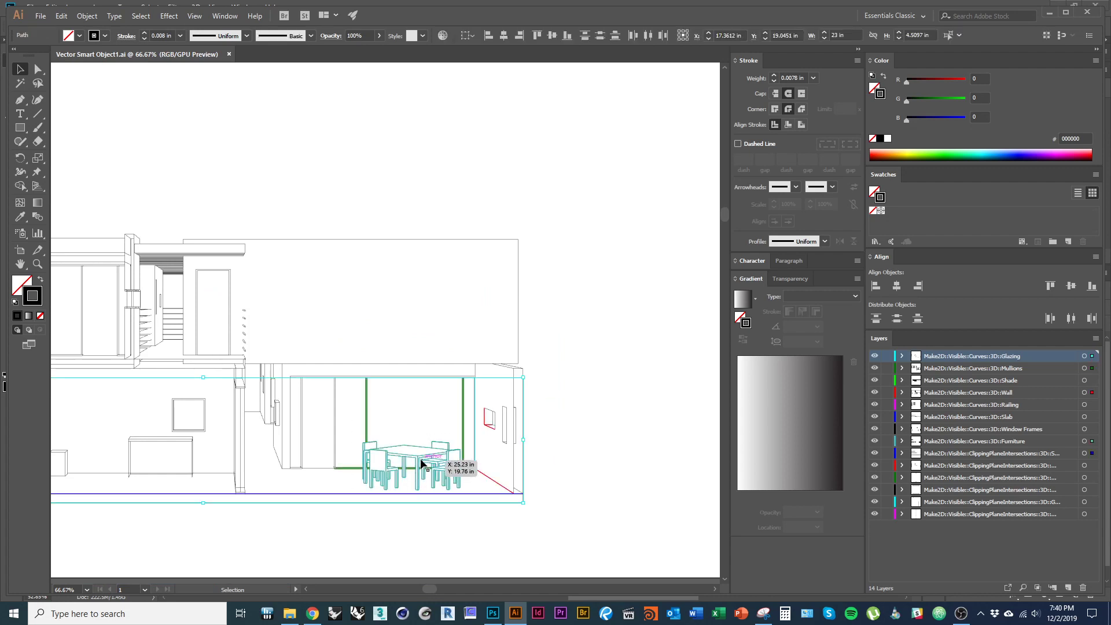
drag(433, 458, 434, 119)
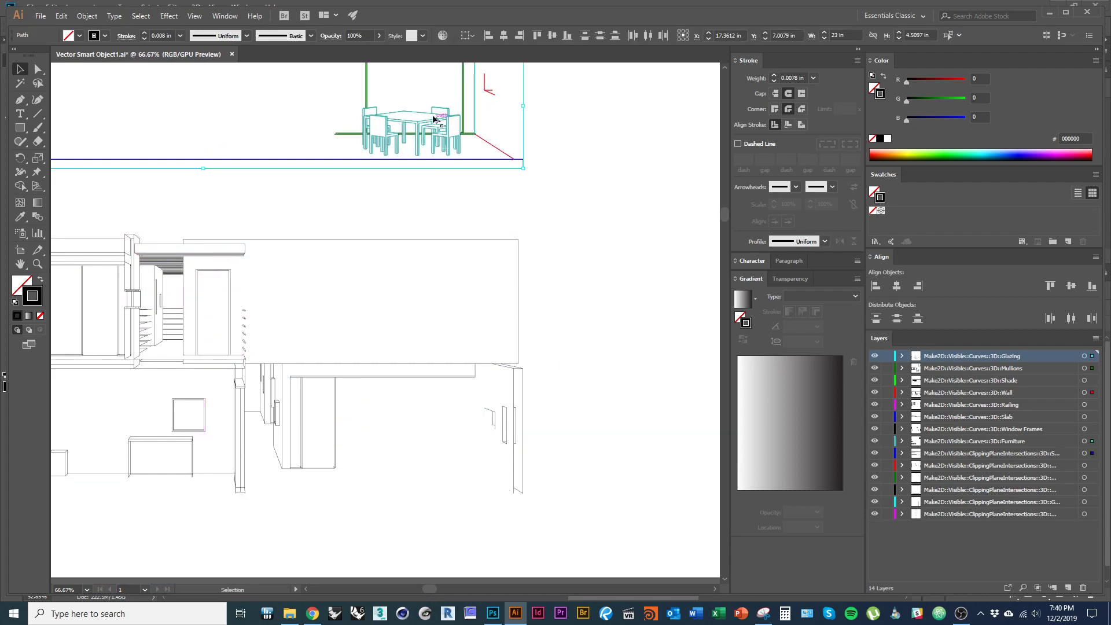
scroll(435, 120, up, 4)
drag(445, 234, 448, 284)
scroll(451, 288, down, 5)
drag(463, 354, 456, 270)
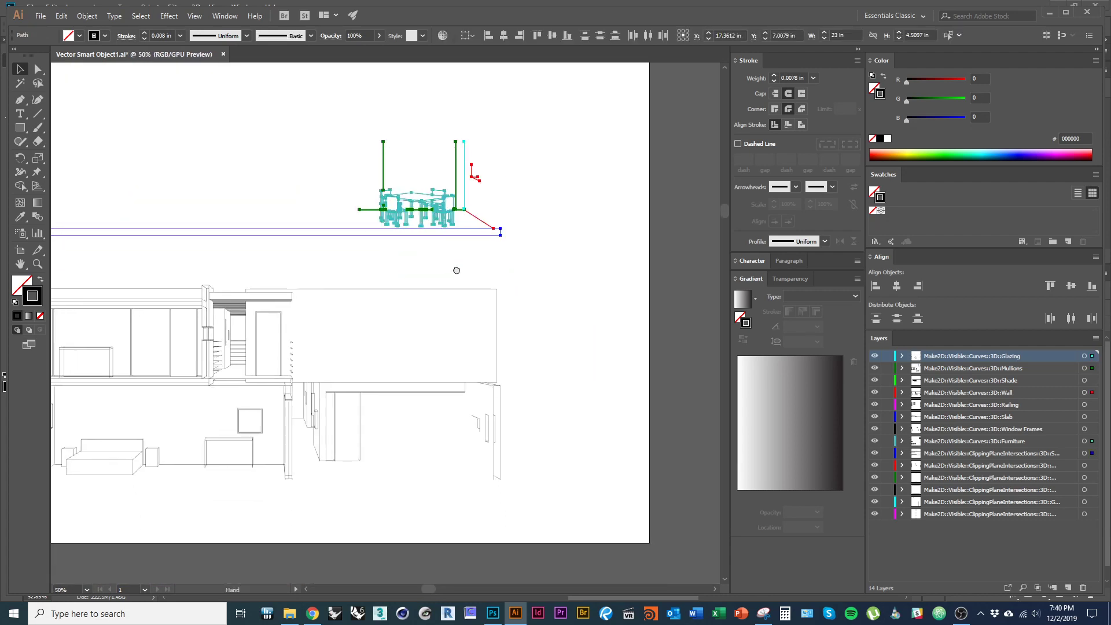
key(ctrl+z)
drag(423, 457, 424, 179)
click(453, 282)
scroll(432, 183, up, 4)
drag(470, 276, 495, 413)
scroll(454, 378, down, 1)
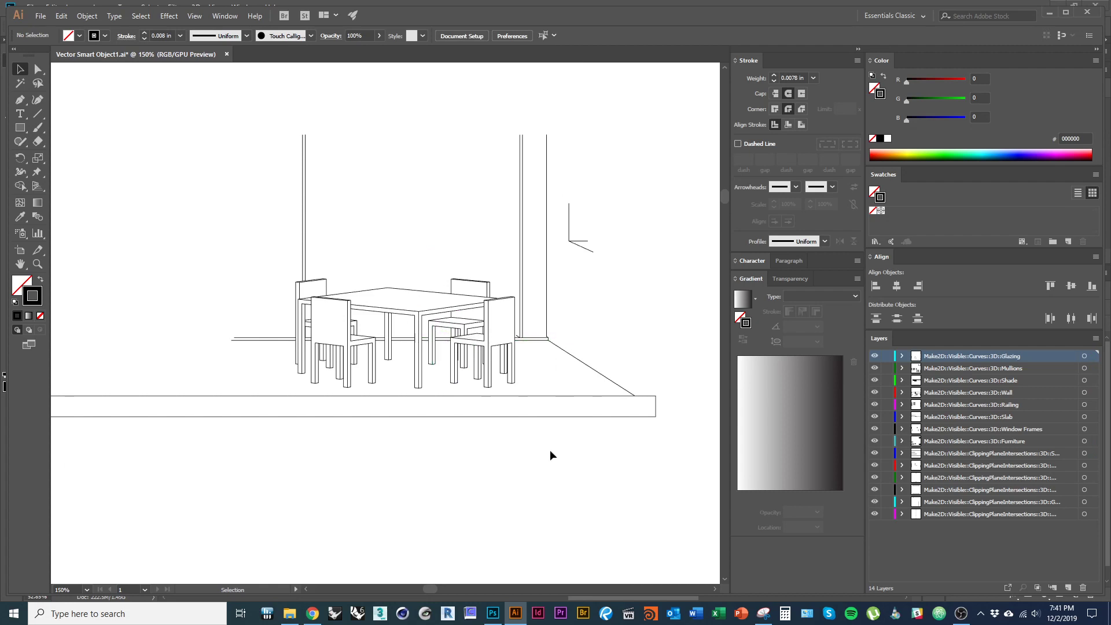
- Live Paint the near chair's back, legs and seat and the tabletop and legs black, no stroke
key(k)
key(v)
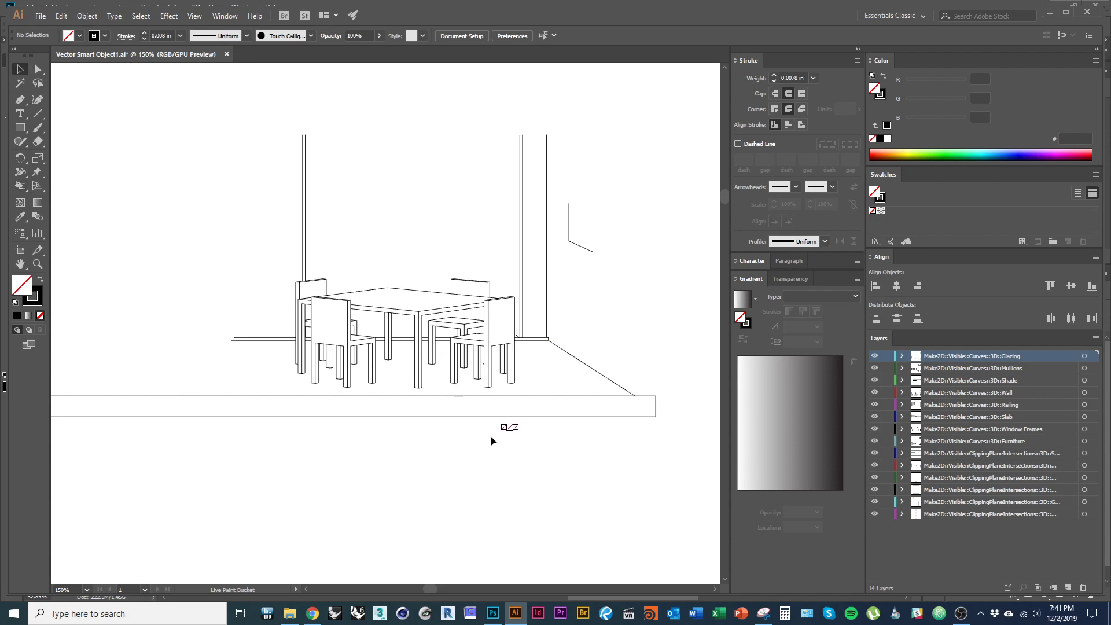
mouse_move(260, 248)
mouse_down()
mouse_move(522, 445)
mouse_move(533, 392)
mouse_up()
key(k)
scroll(492, 333, up, 2)
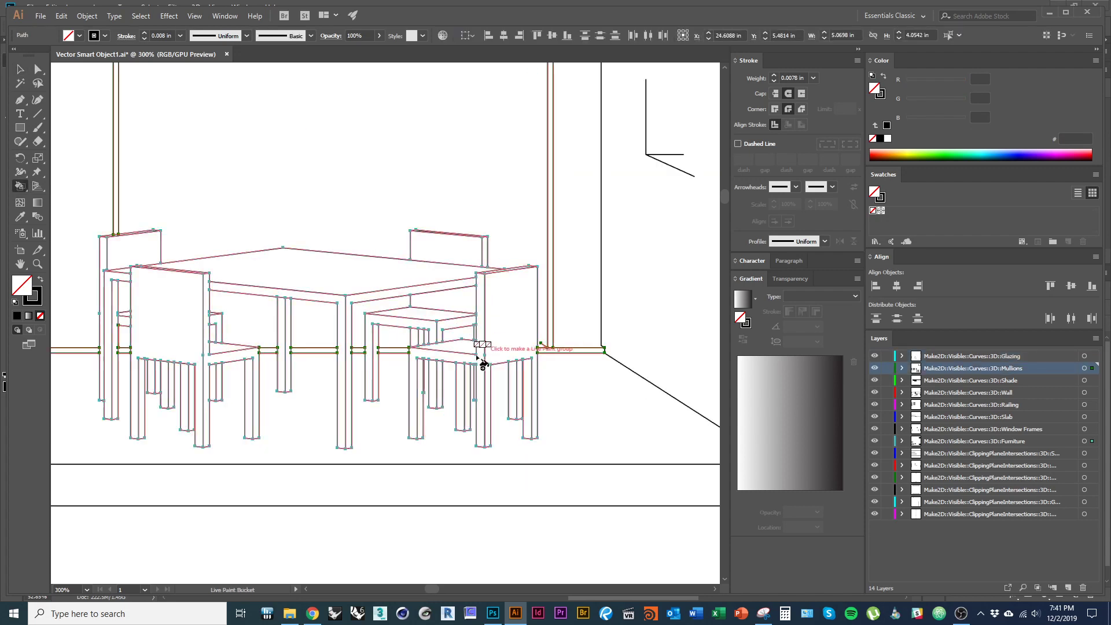
click(43, 279)
click(152, 316)
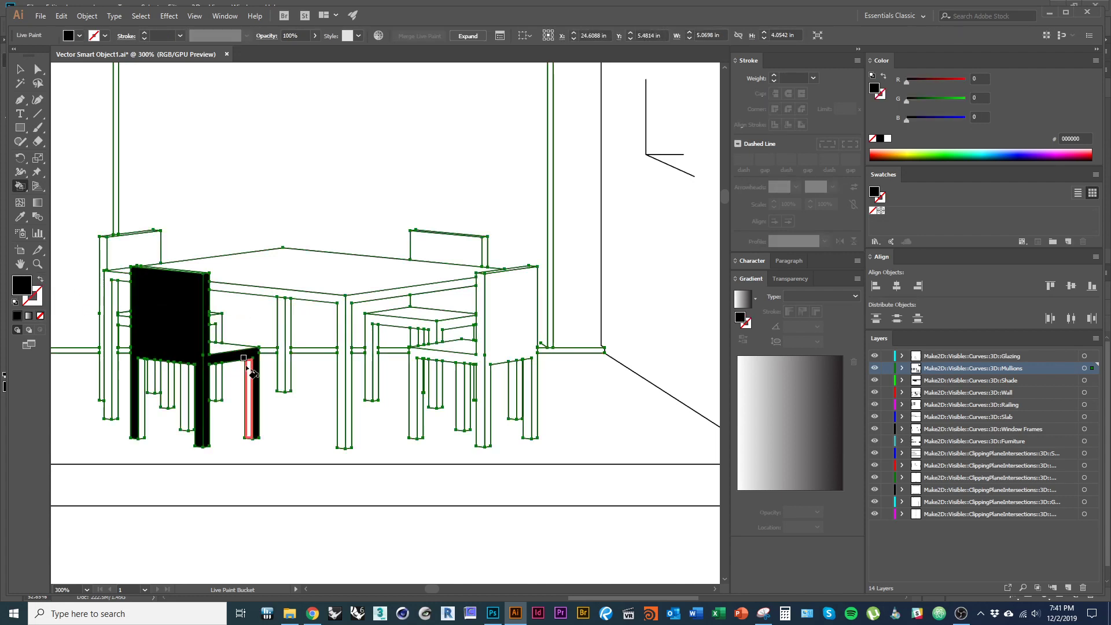
click(249, 373)
click(225, 349)
click(288, 297)
click(319, 278)
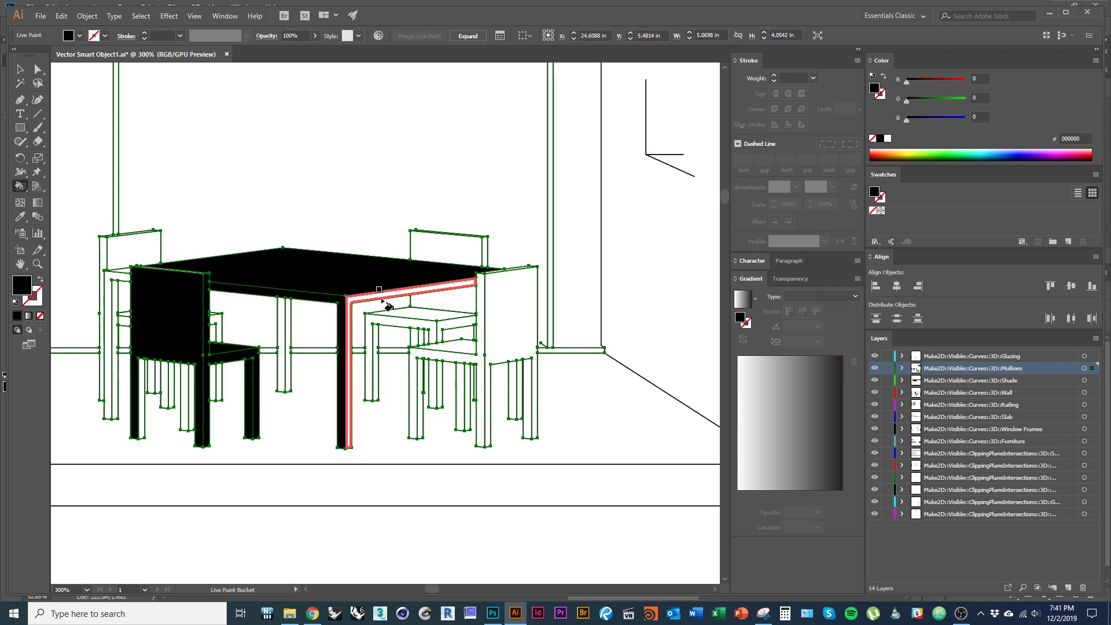
click(370, 296)
- Fill the right chair's frame, back, seat and leg and the left chair's legs black
click(447, 352)
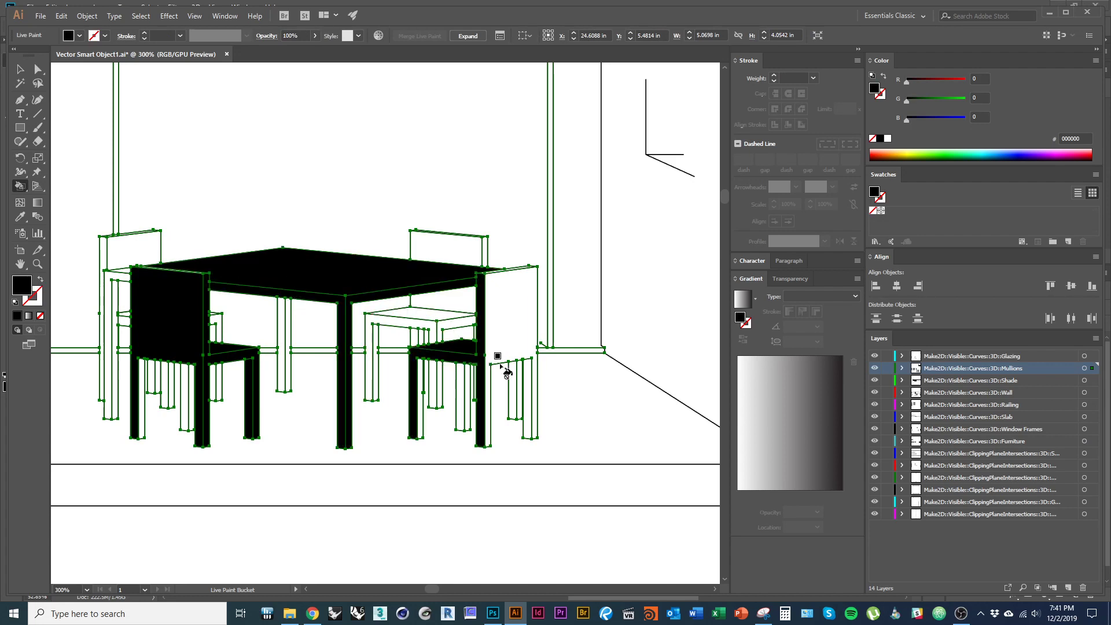
click(498, 350)
click(530, 400)
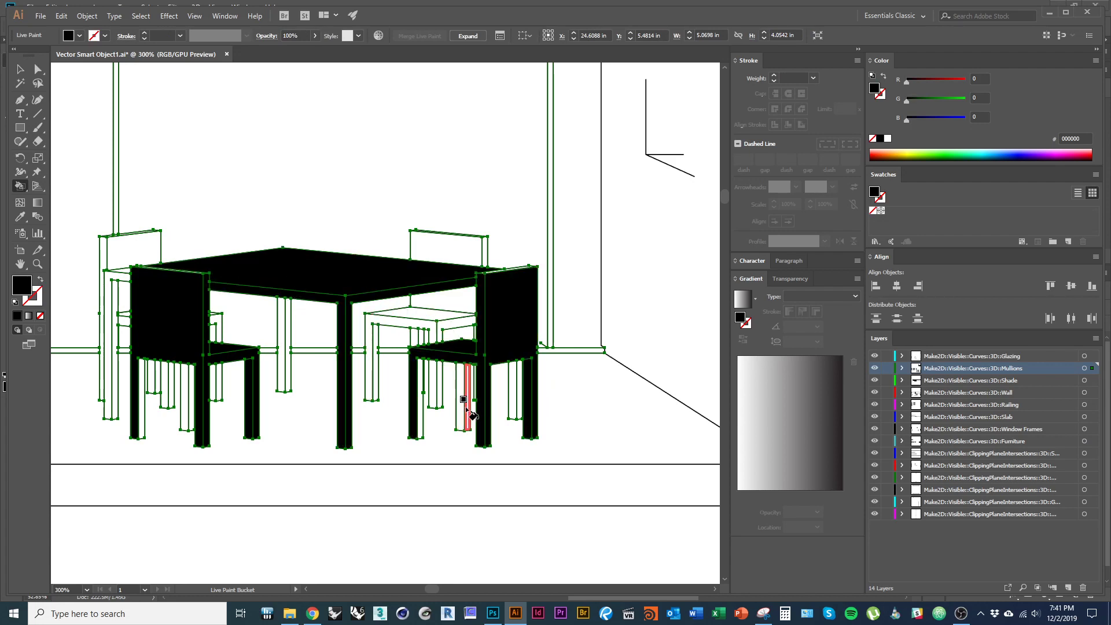
click(458, 407)
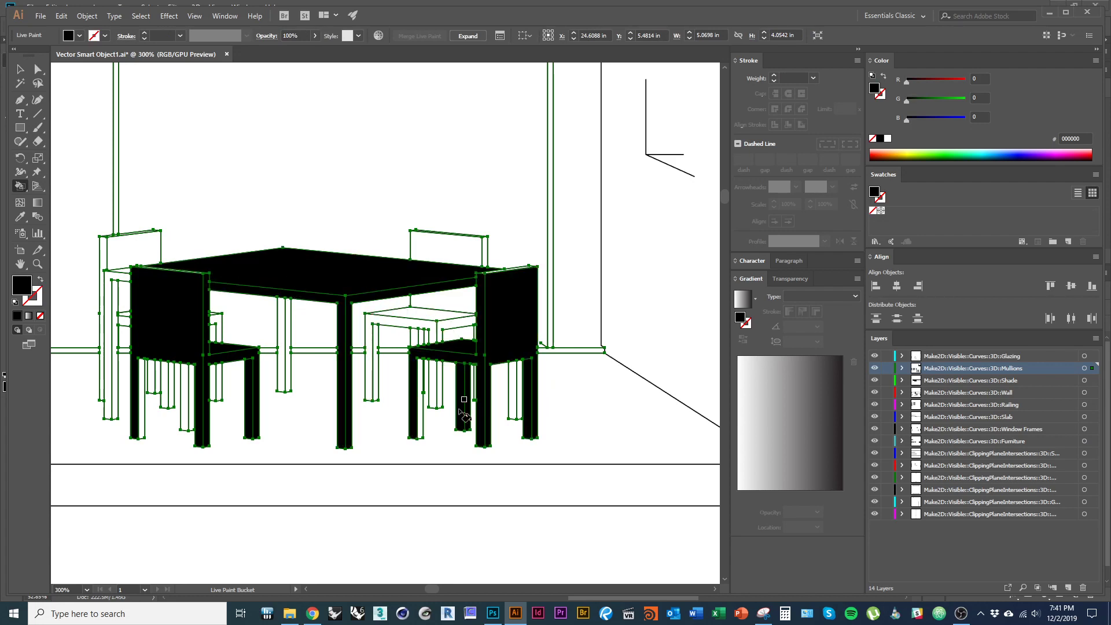
click(188, 414)
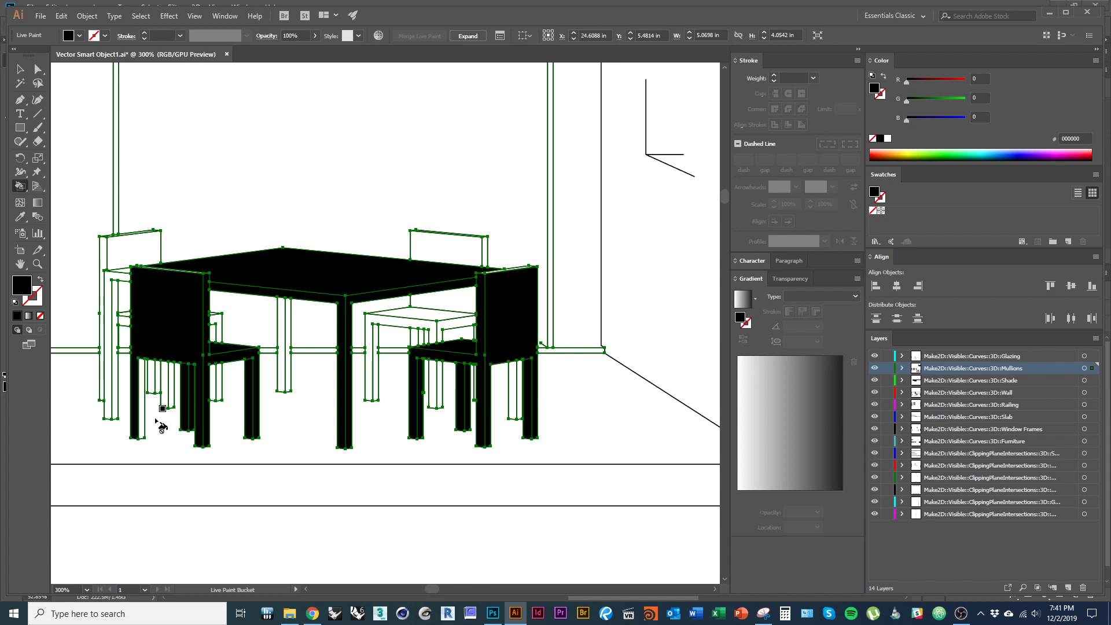
click(113, 342)
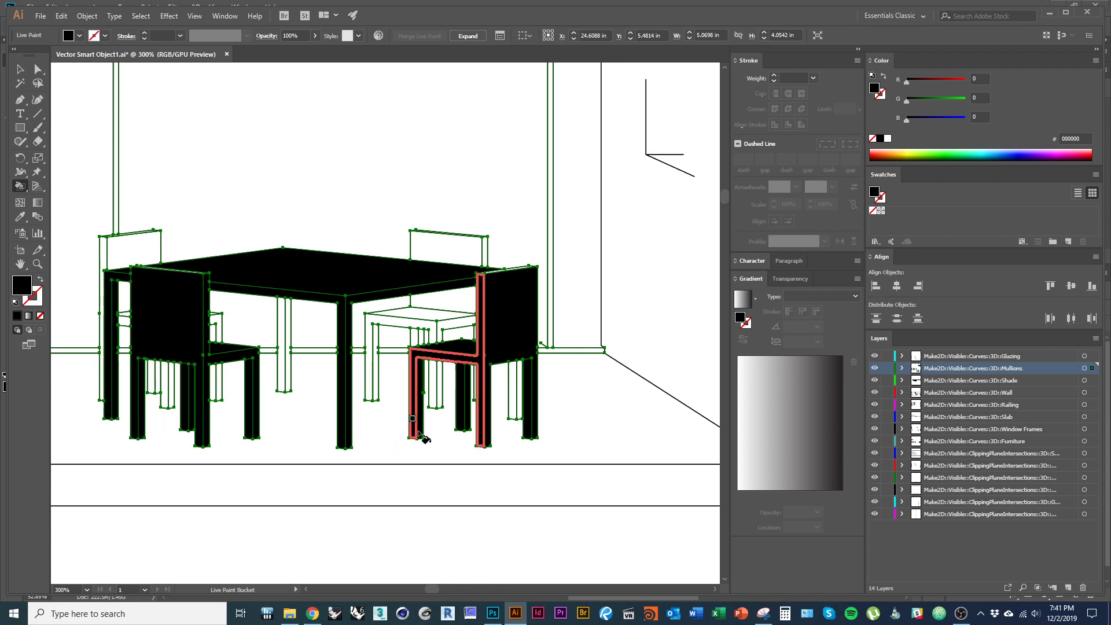
- Delete the wall lines and floor line beside the table
key(ctrl+minus)
key(ctrl+minus)
key(v)
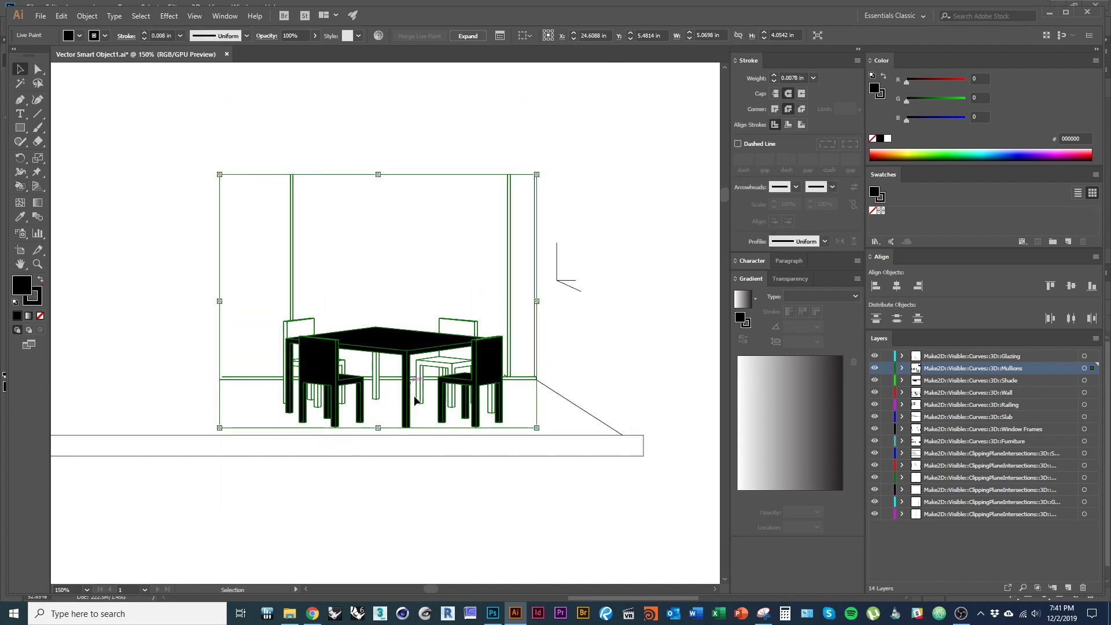
key(ctrl+minus)
click(435, 479)
click(409, 383)
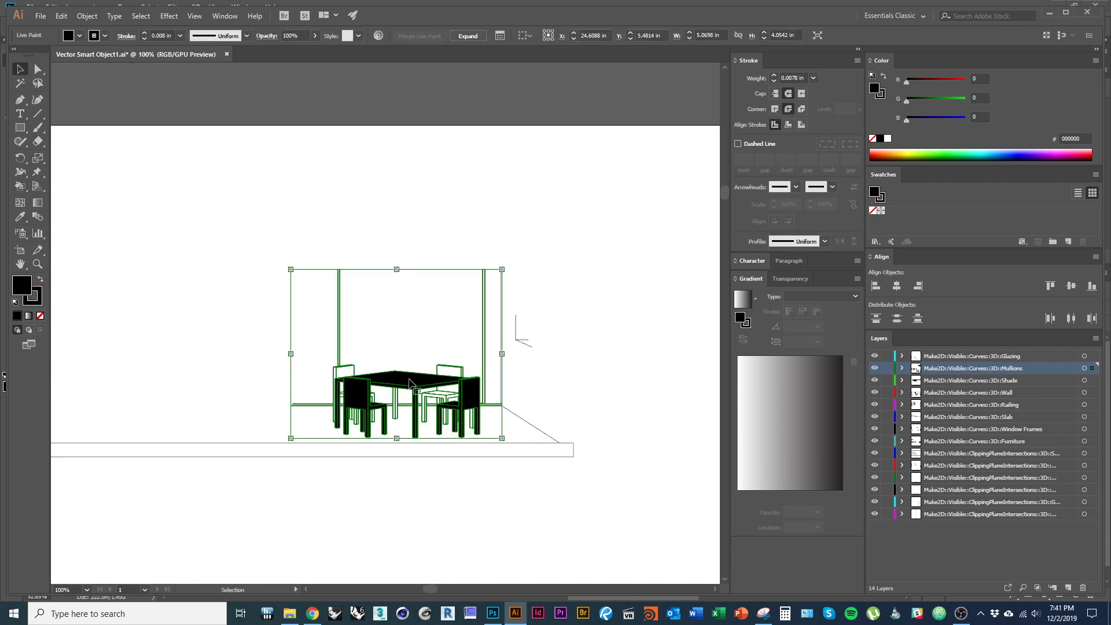
drag(609, 496, 515, 285)
key(Delete)
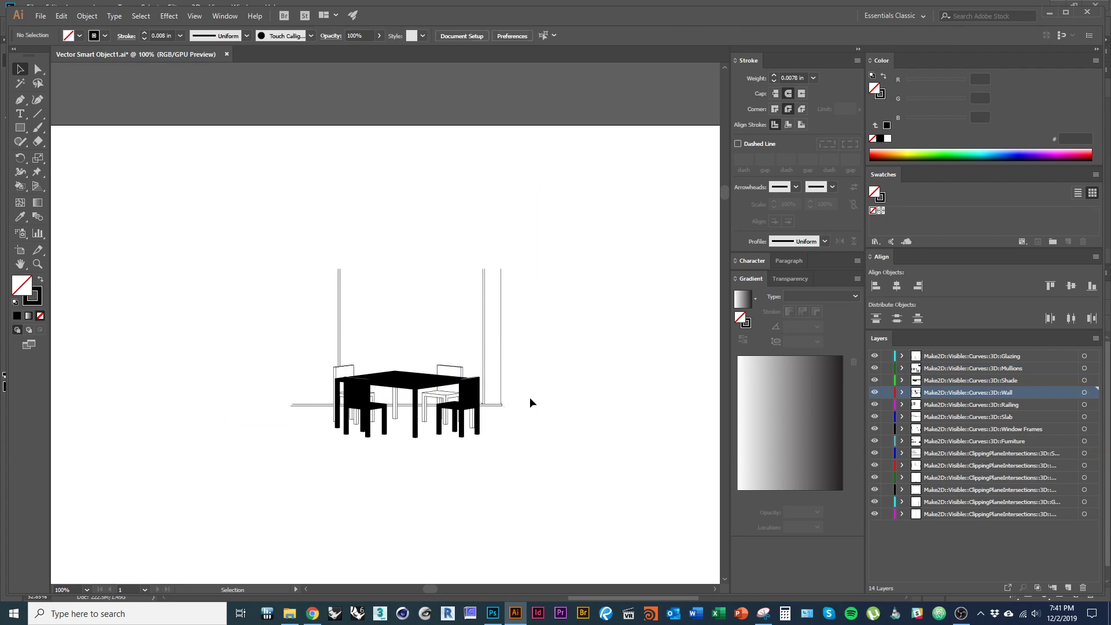
- Expand the Live Paint furniture, ungroup it, and move the black table and chairs above the drawing
right_click(387, 383)
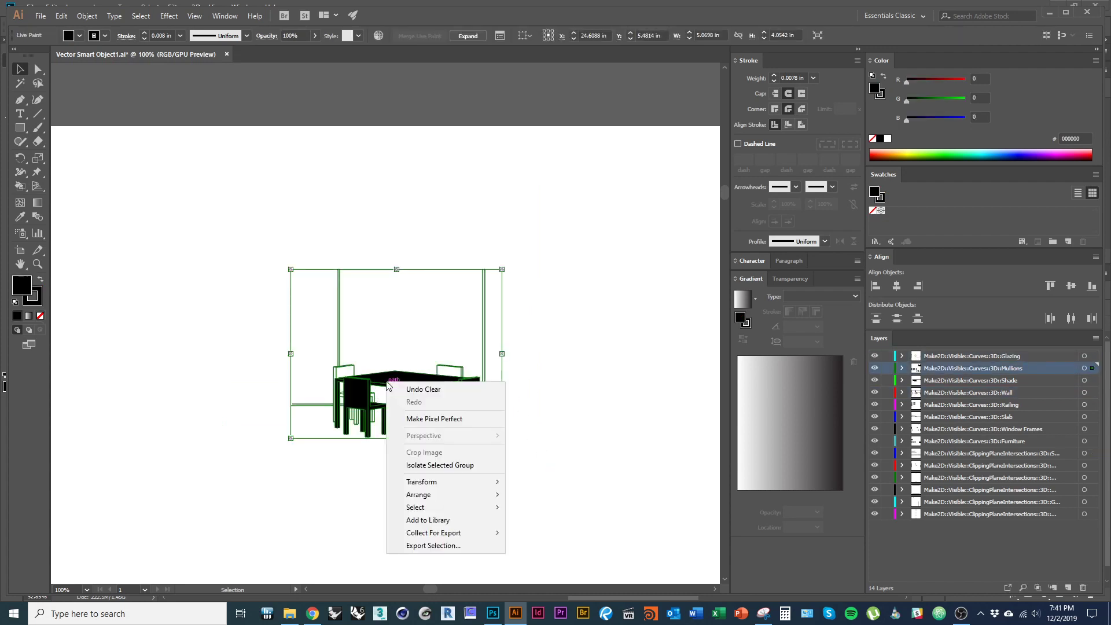
click(468, 51)
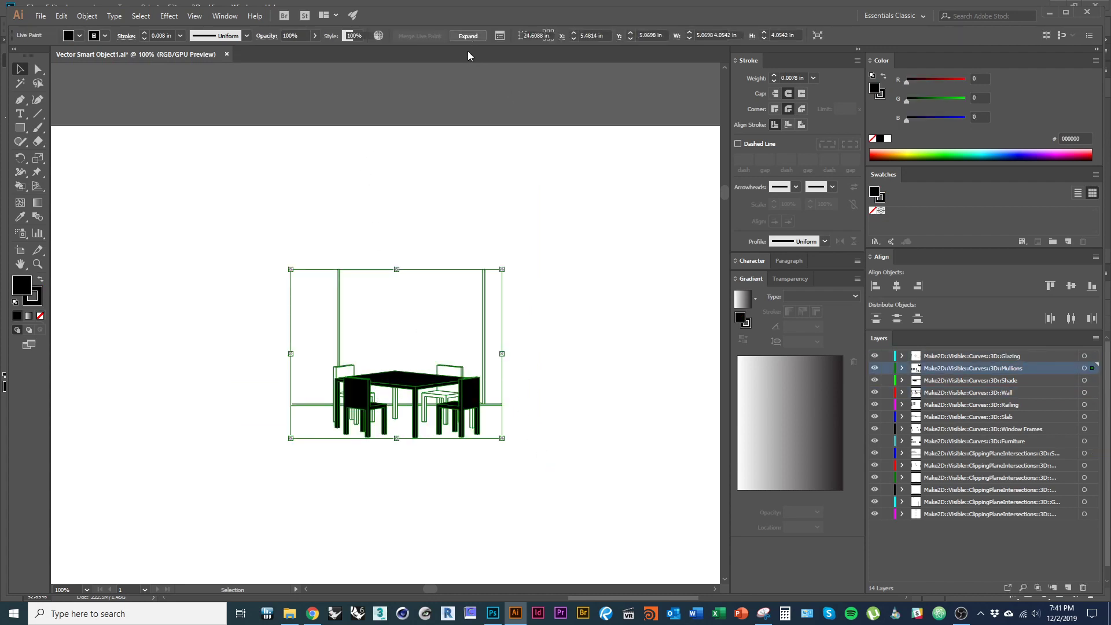
click(468, 35)
right_click(404, 380)
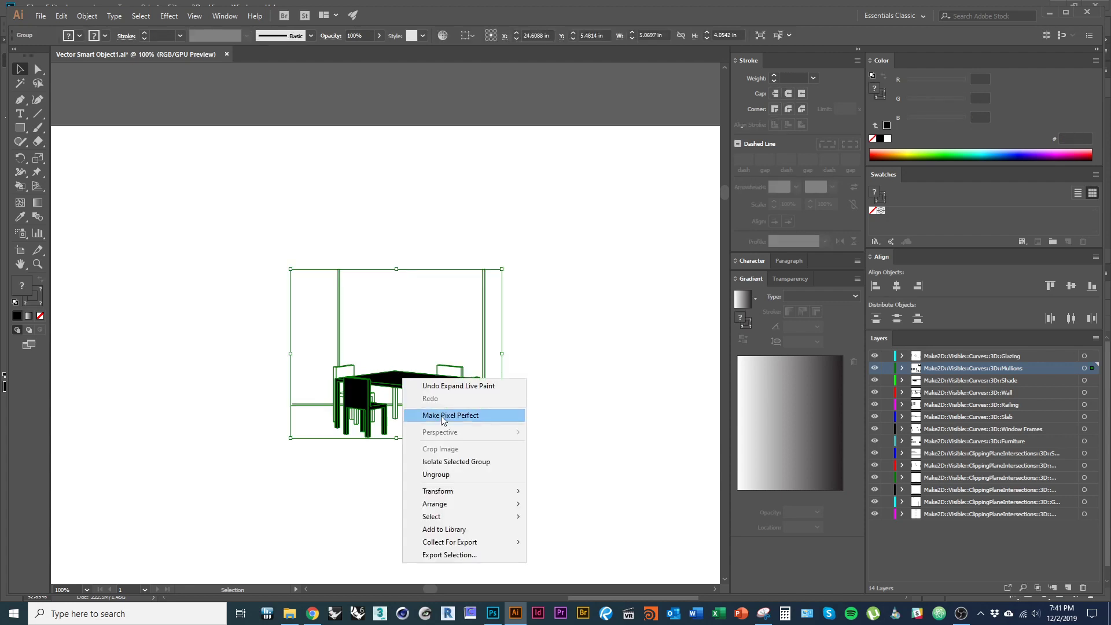
click(458, 476)
click(473, 462)
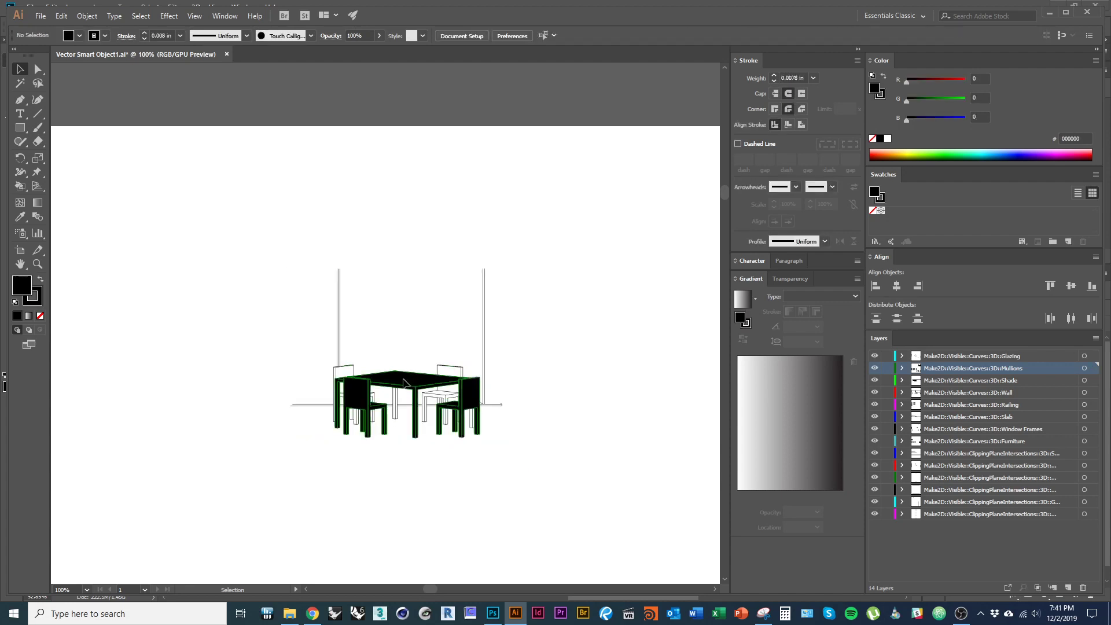
mouse_move(404, 382)
mouse_down()
mouse_move(422, 210)
mouse_move(405, 183)
mouse_up()
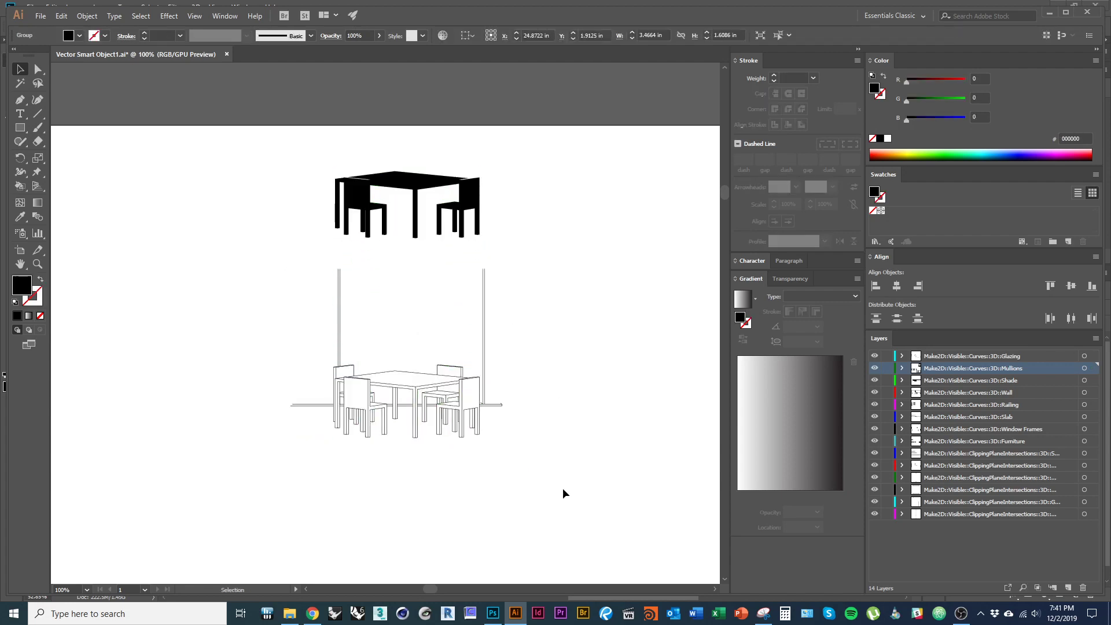
- Delete the outlined drawing and drag the black table-and-chairs group into the Photoshop composite
drag(564, 493, 241, 286)
key(Delete)
scroll(422, 178, up, 4)
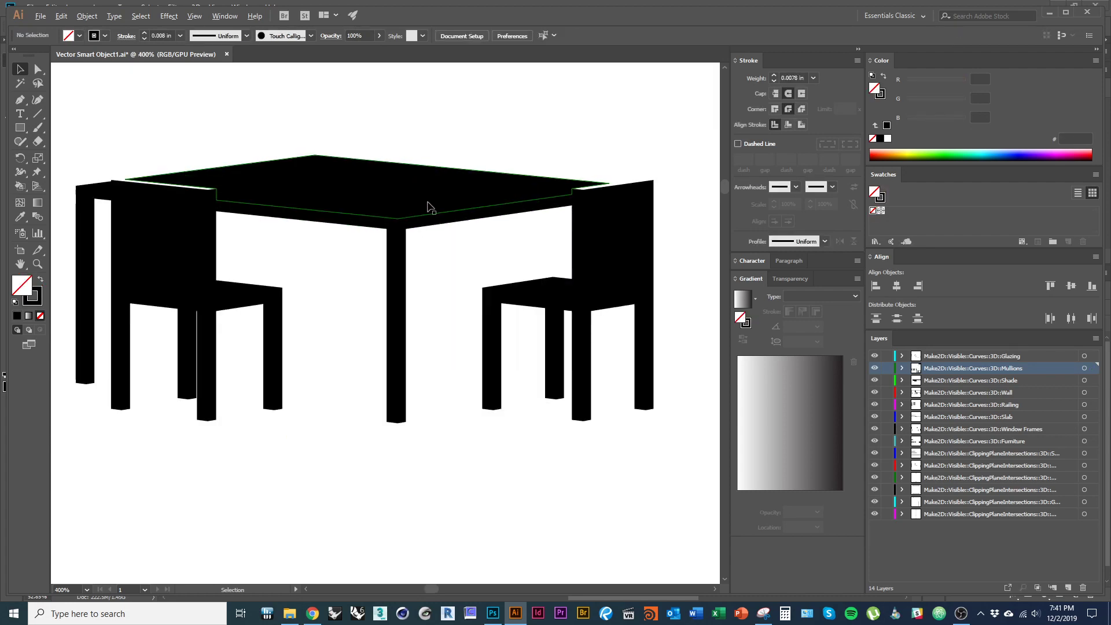
click(475, 389)
scroll(474, 394, down, 2)
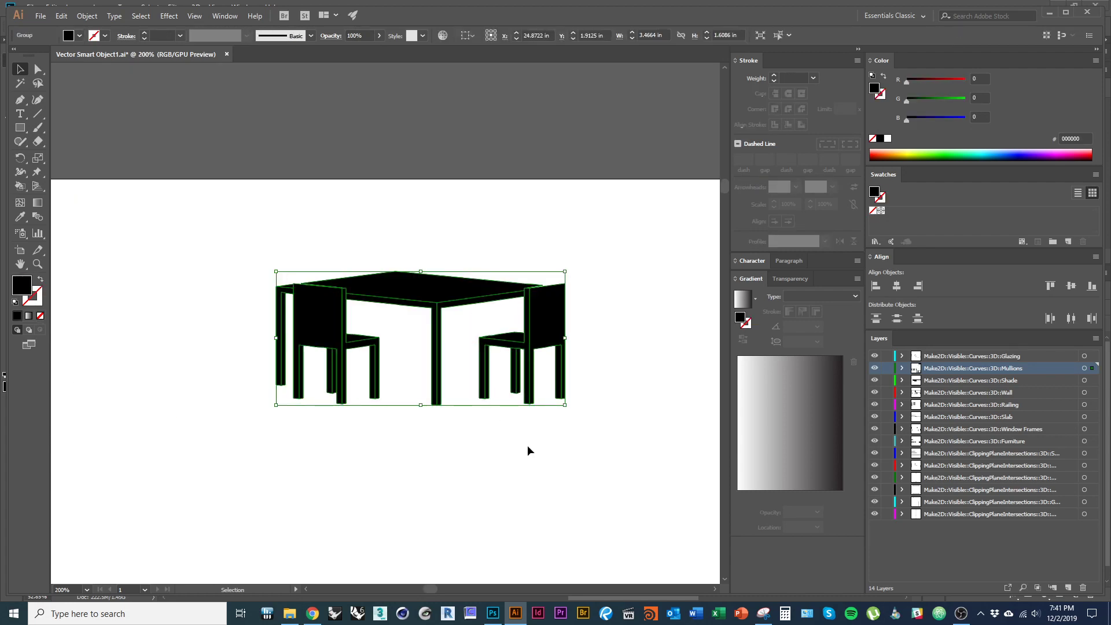
drag(498, 355, 548, 466)
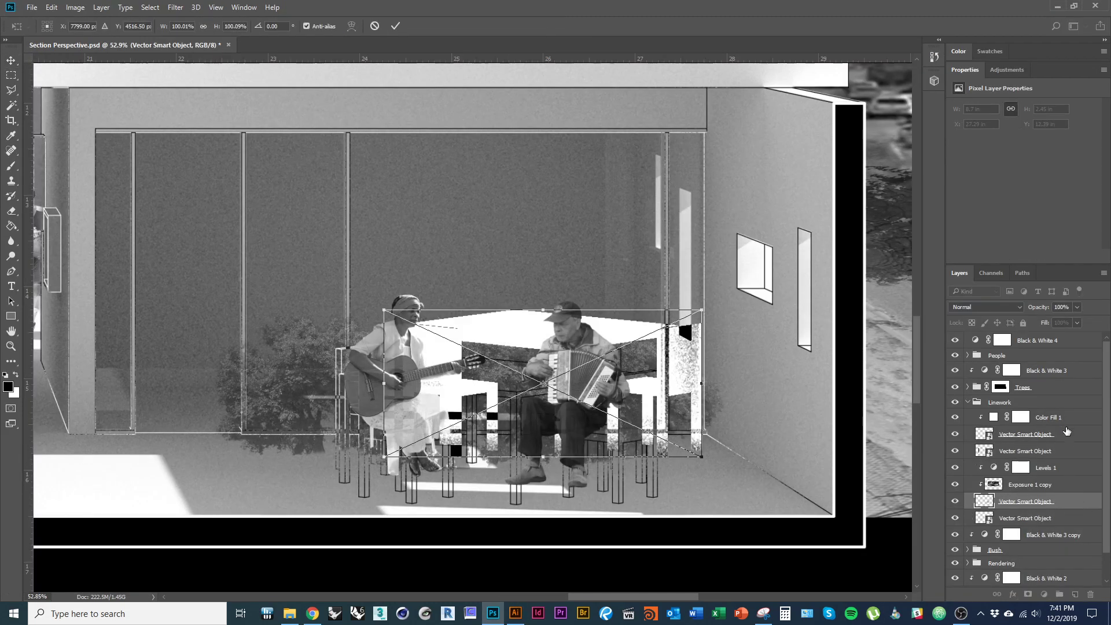
- Commit the placed table-and-chairs smart object and clip Exposure 1 copy to its linework
key(Return)
drag(1071, 504, 1068, 459)
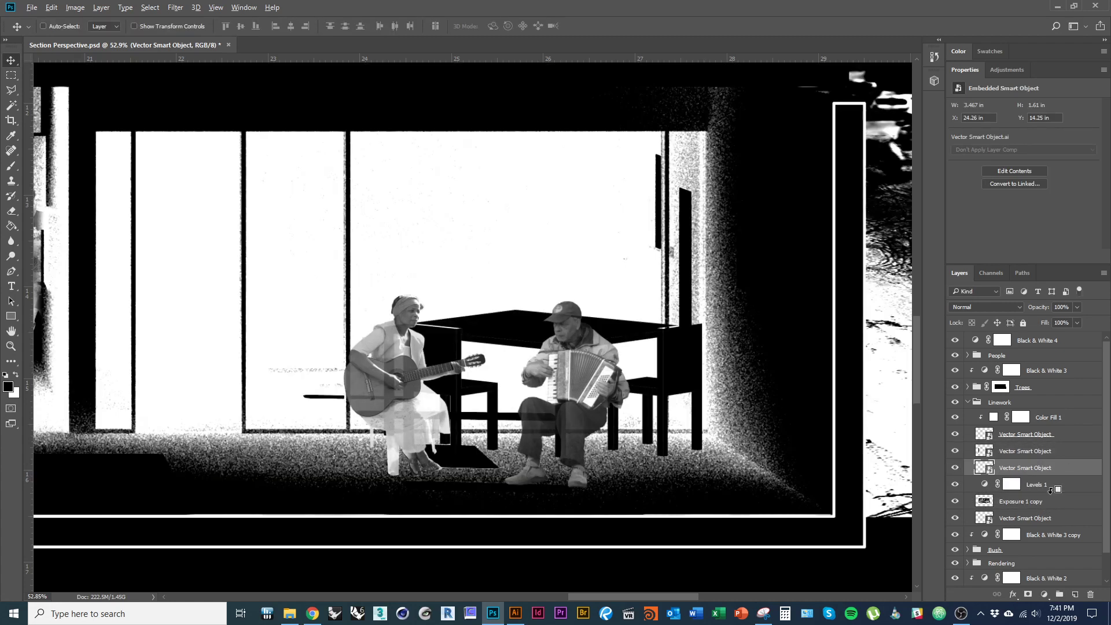
alt+click(1056, 505)
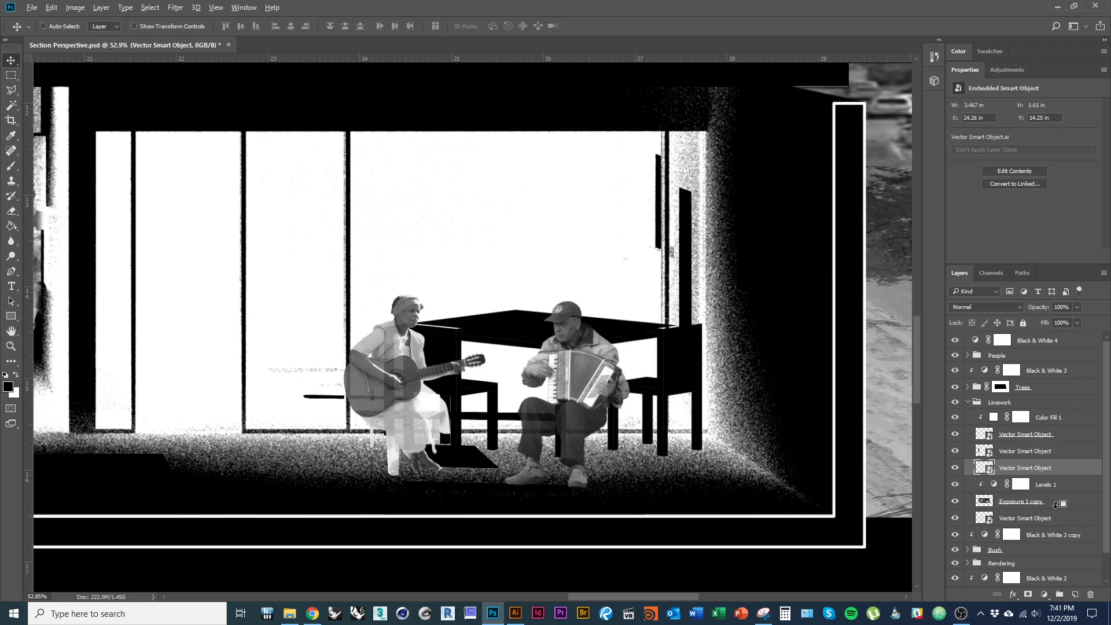
alt+click(1055, 508)
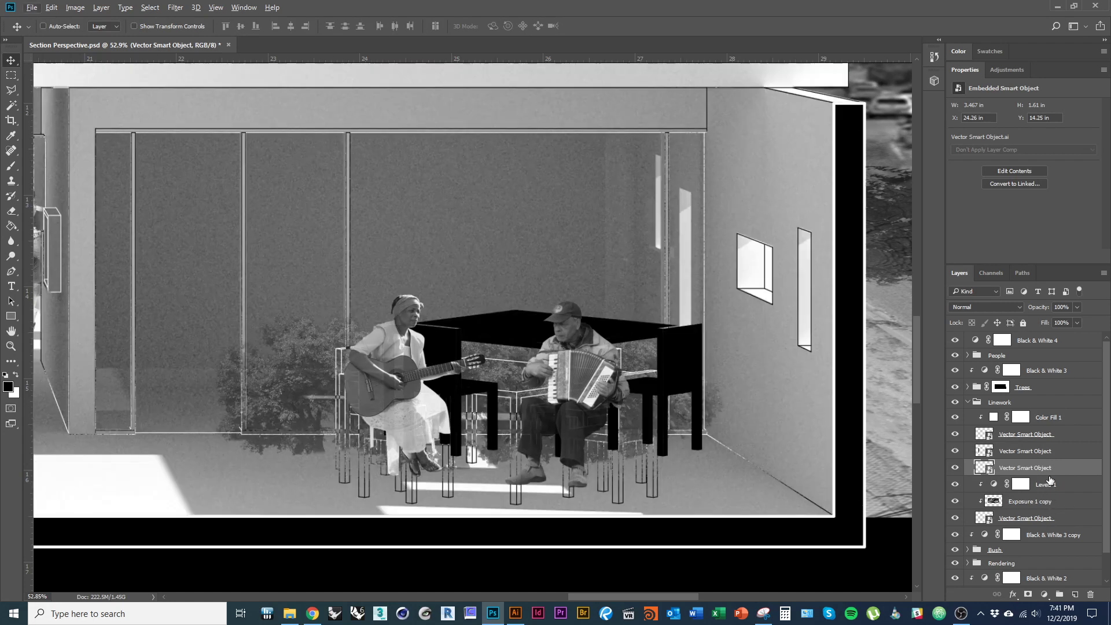
- Move the table layer above the People group, position it, and set its opacity to 58%
drag(1066, 466, 1056, 349)
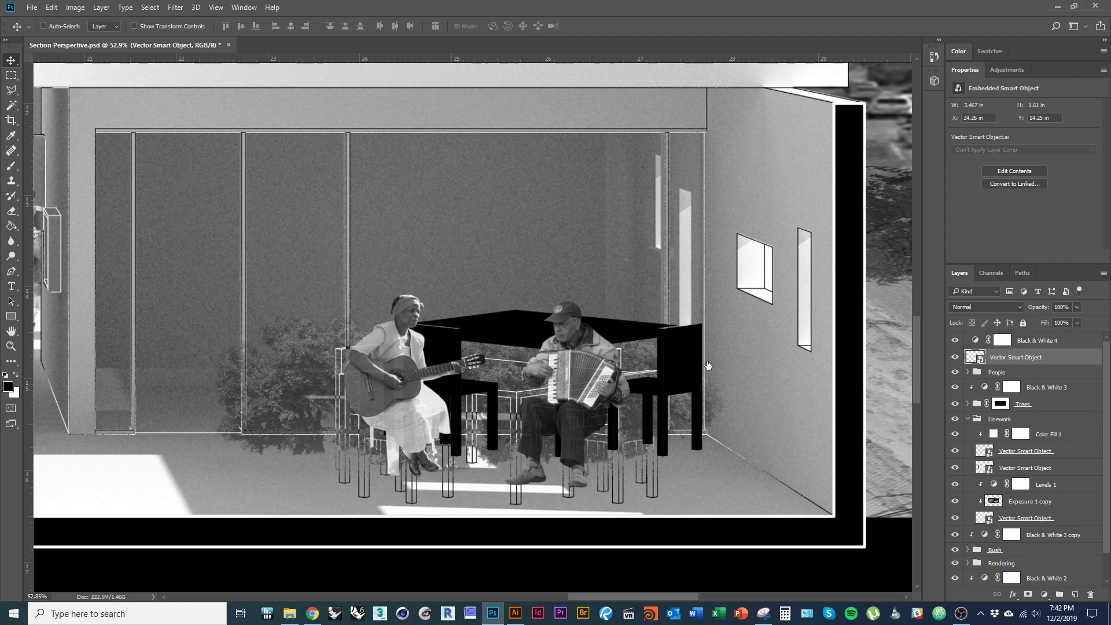
mouse_move(647, 408)
mouse_down()
mouse_move(654, 382)
mouse_move(666, 401)
mouse_move(632, 428)
mouse_move(639, 405)
mouse_move(641, 427)
mouse_up()
drag(1063, 322, 1062, 322)
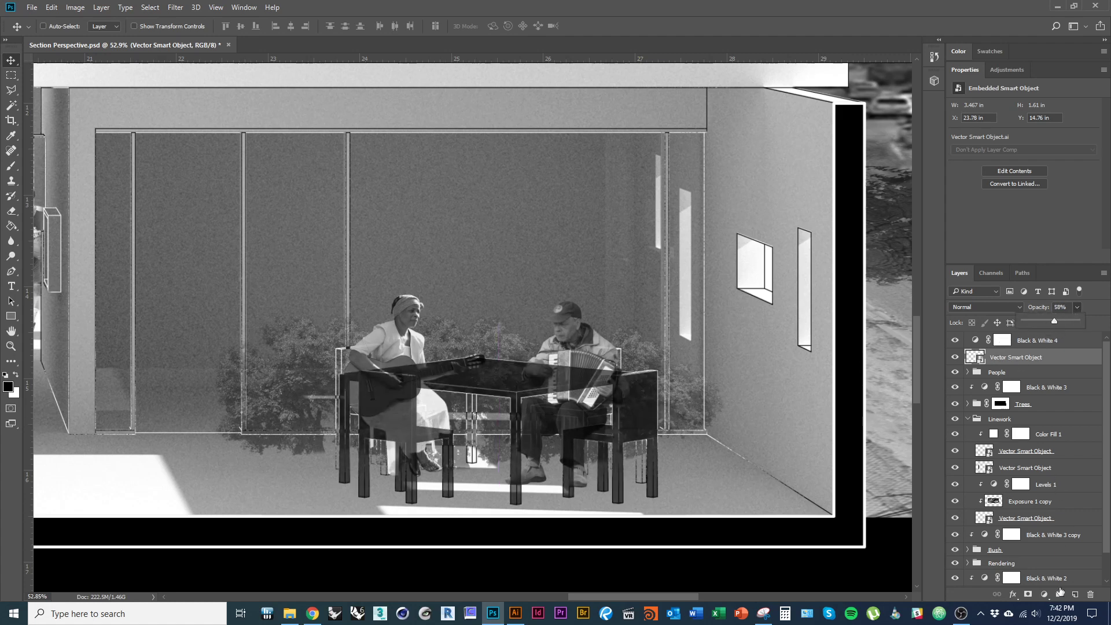
click(1045, 594)
- Add a light grey (c8bebe) Color Fill 2 layer clipped to the table layer
key(Escape)
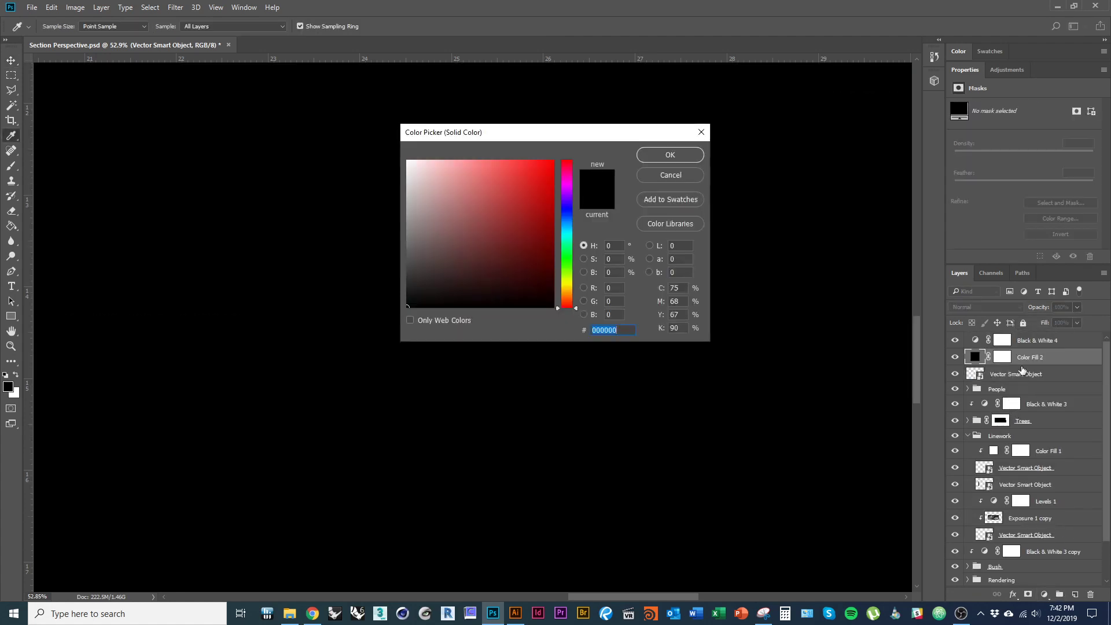
text(c8bebe)
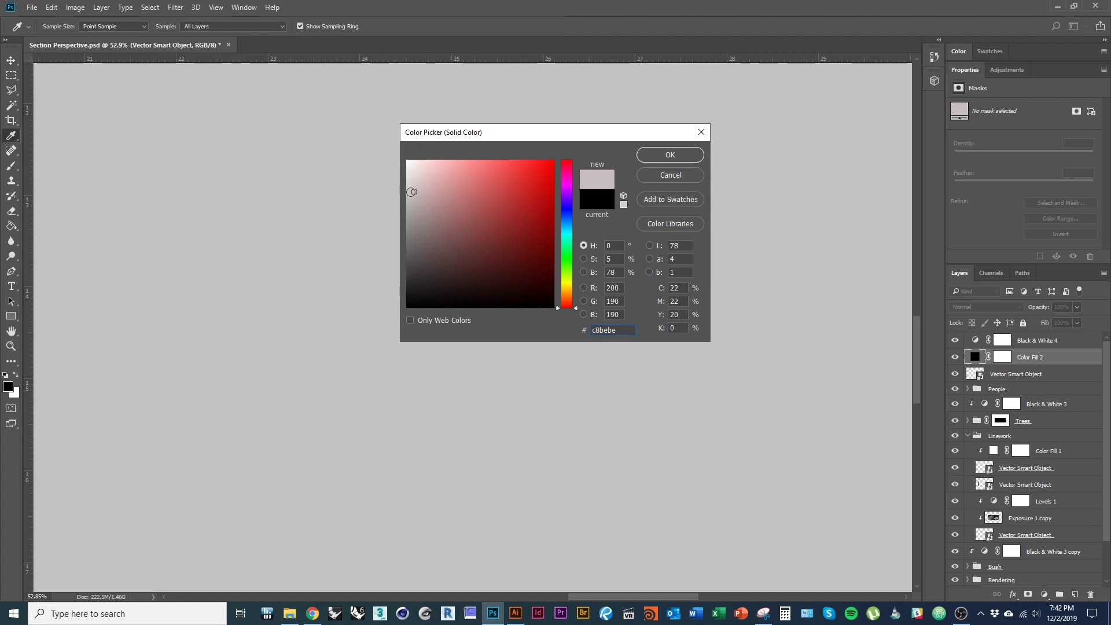
key(Return)
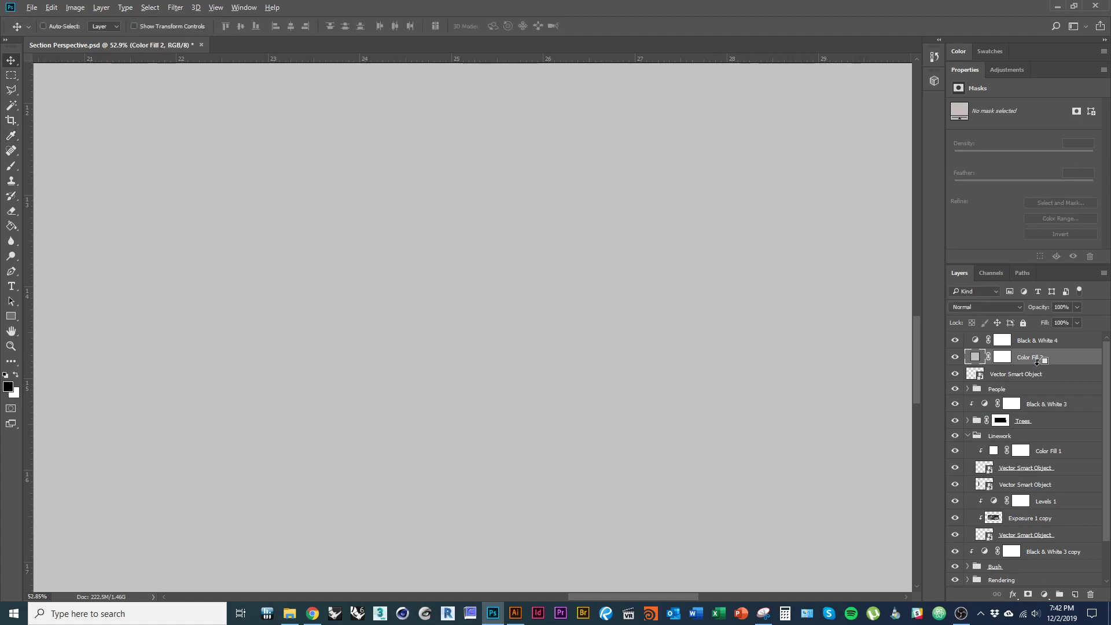
alt+click(1037, 362)
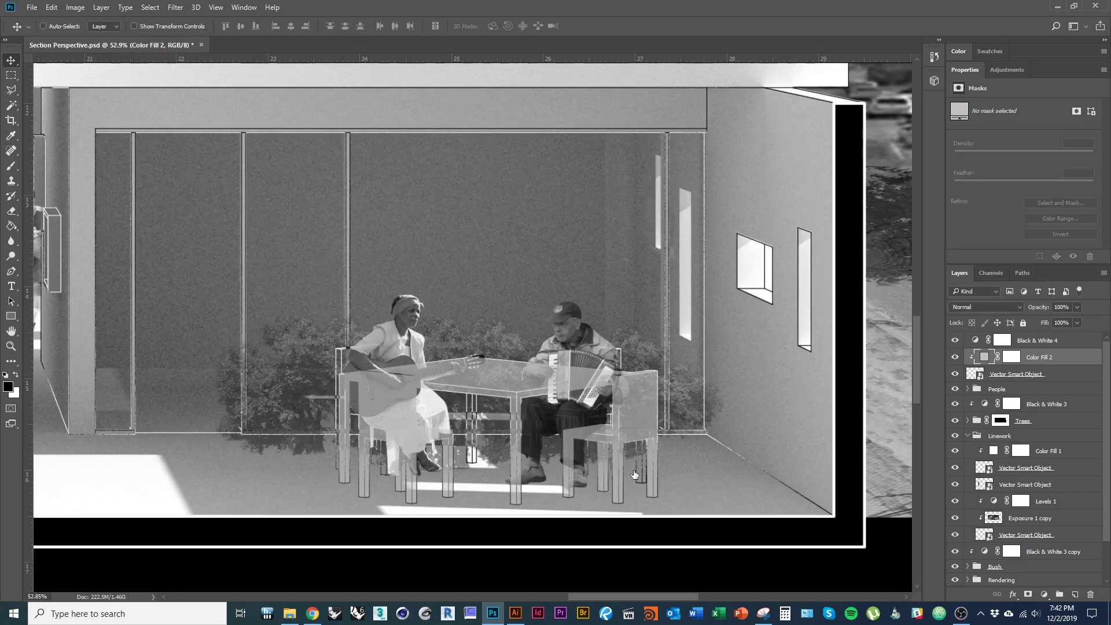
- Lower the table-and-chairs layer's opacity to 43%
click(1064, 377)
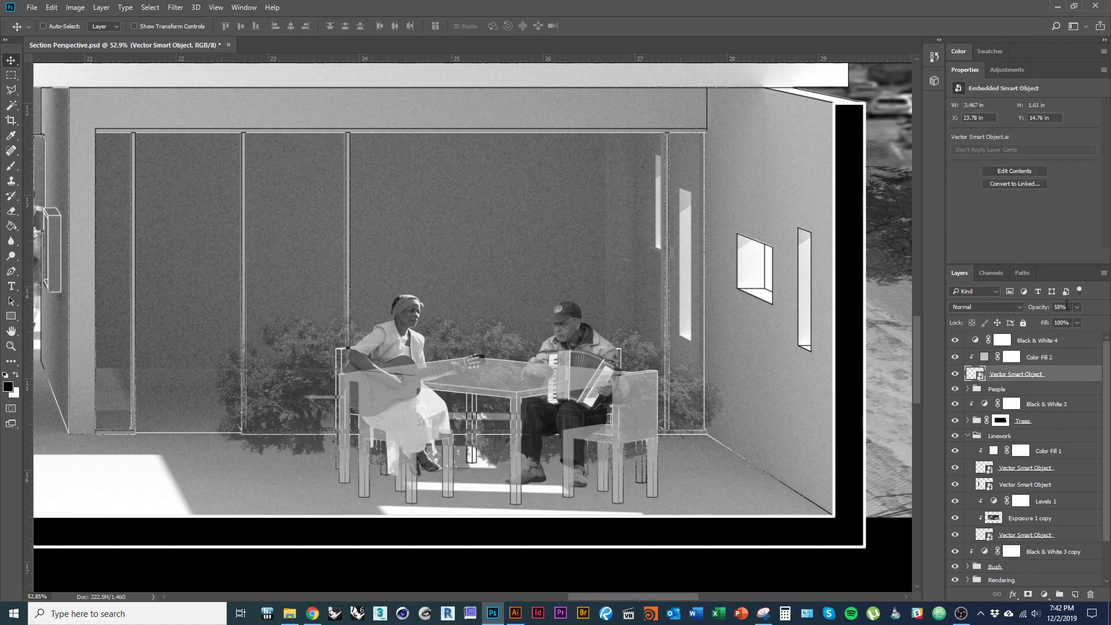
click(1067, 306)
key(shift+Down)
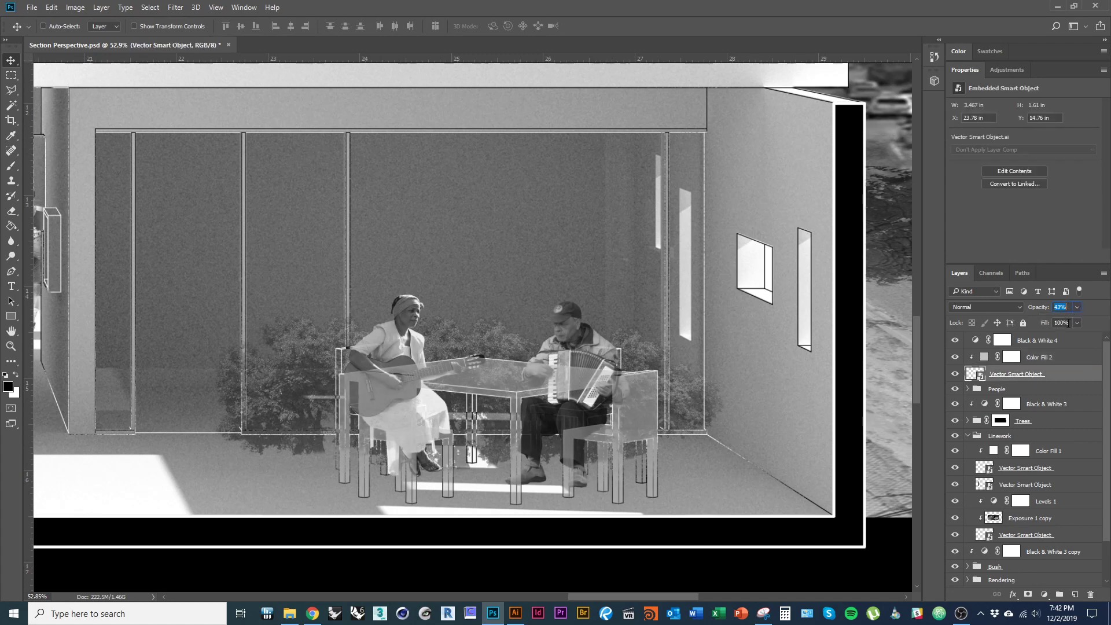
key(ctrl+space)
mouse_move(655, 443)
mouse_down()
mouse_move(644, 445)
mouse_move(642, 429)
mouse_up()
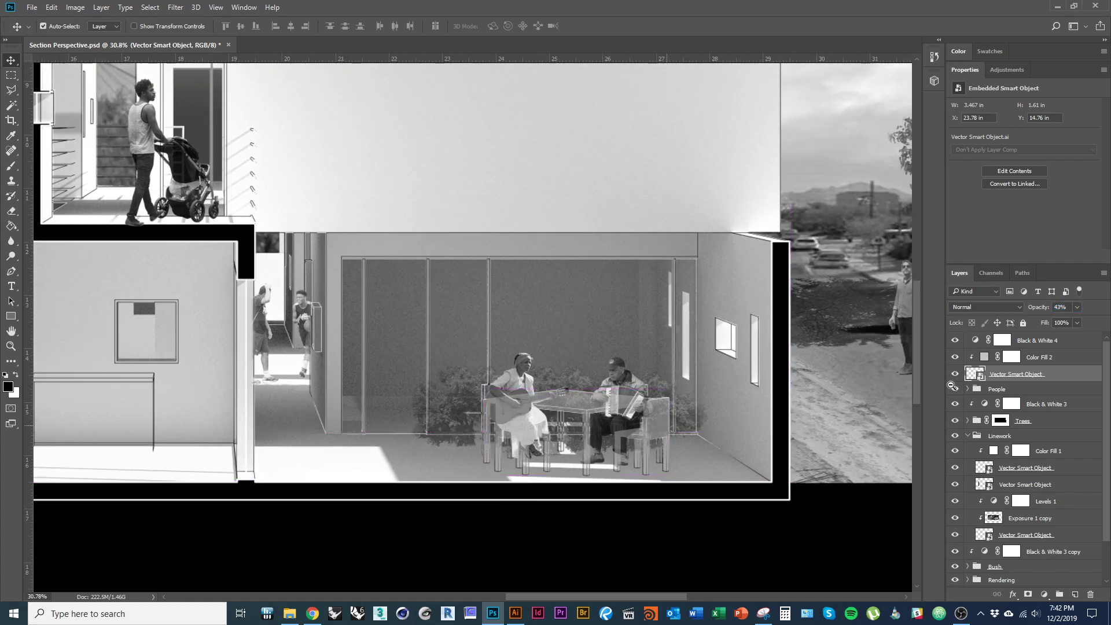
- Change Color Fill 2's colour to mid-grey #717171
click(988, 358)
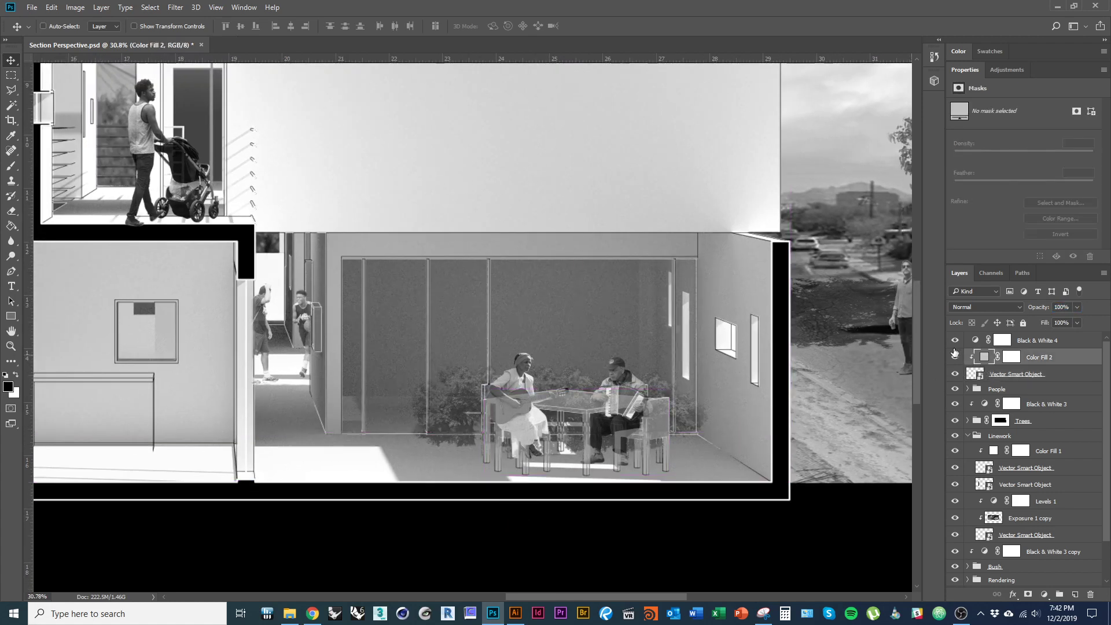
double_click(987, 359)
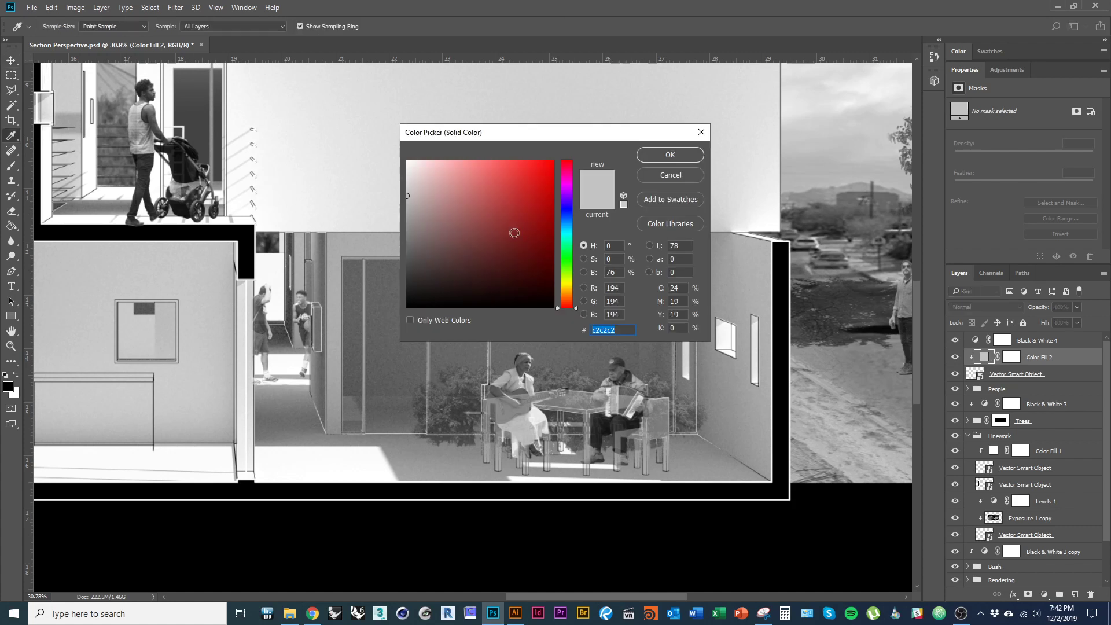
text(222222)
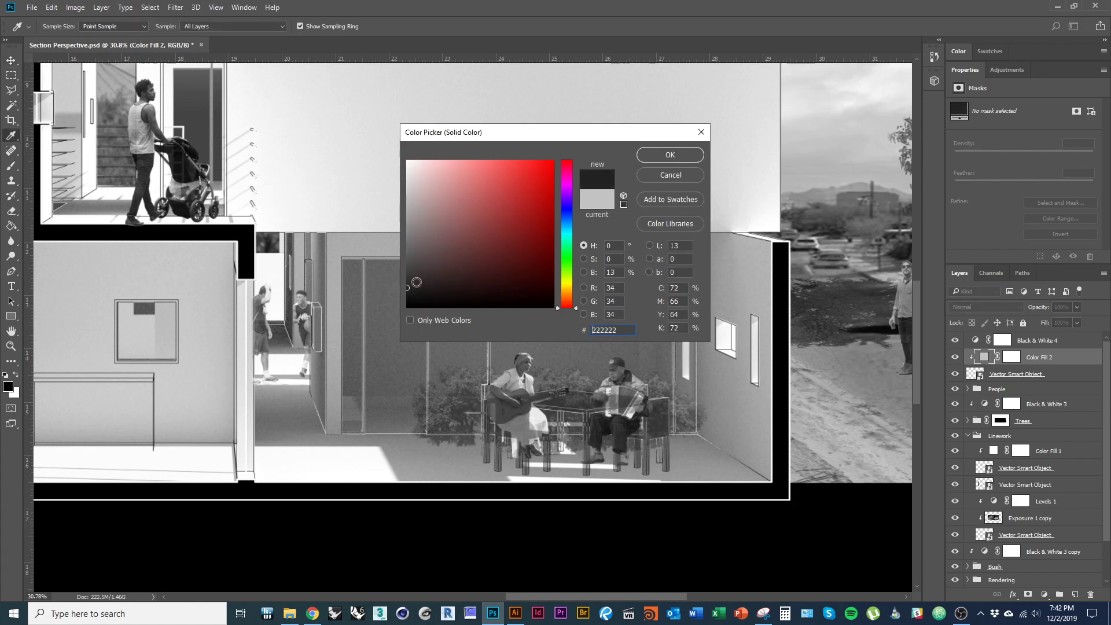
click(406, 219)
mouse_move(401, 208)
mouse_down()
mouse_move(382, 154)
mouse_move(363, 242)
mouse_up()
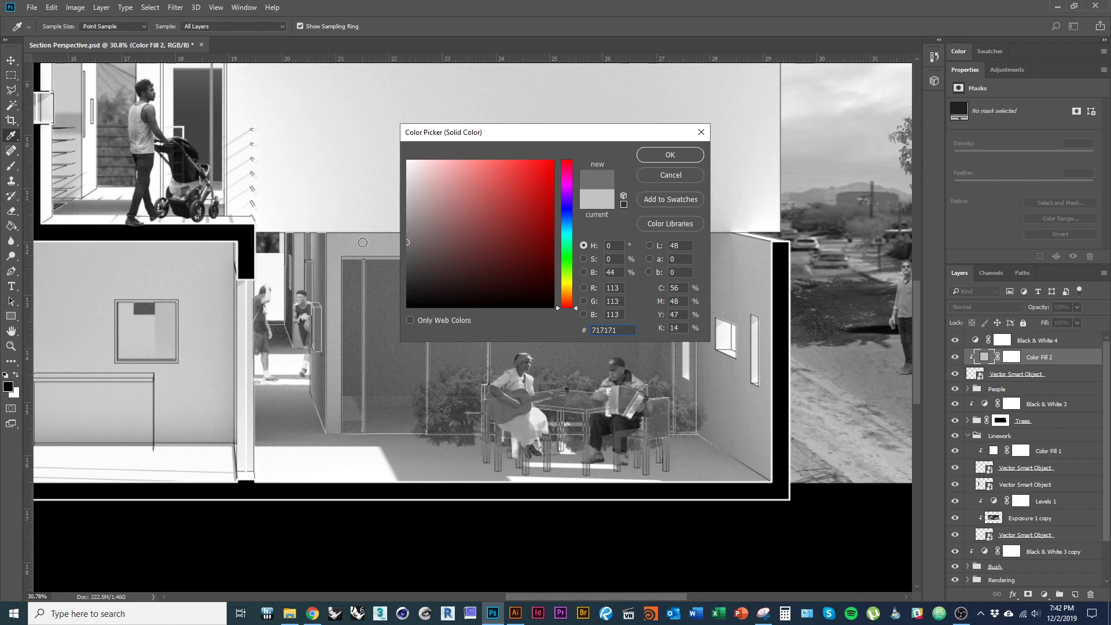
right_click(363, 242)
click(664, 155)
click(667, 155)
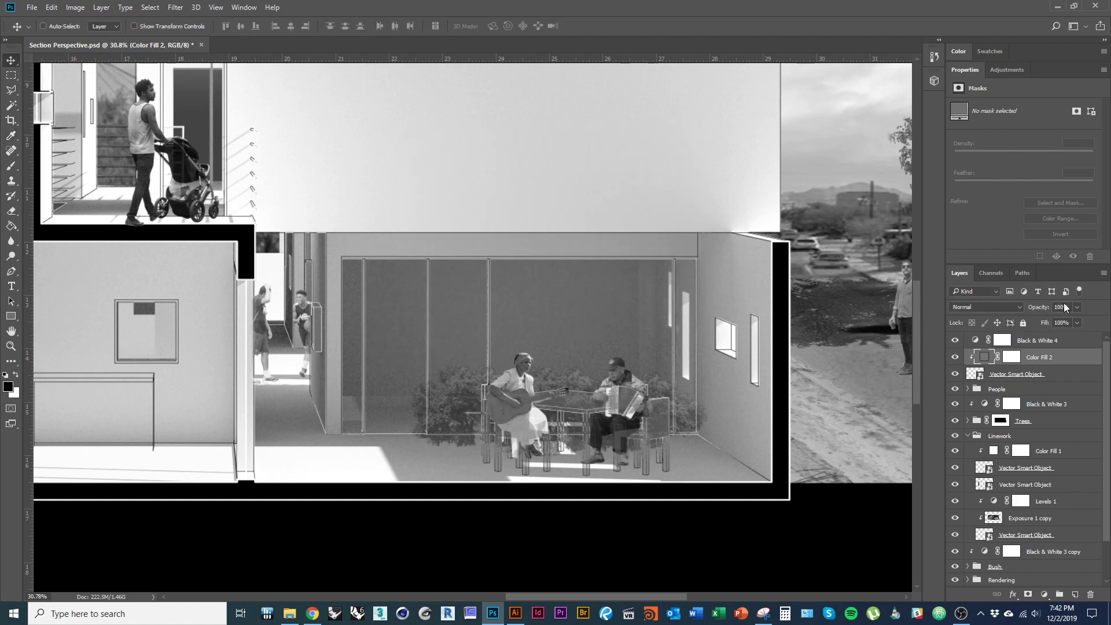
- Raise and fine-tune the table-and-chairs layer's opacity to 79%
click(1018, 374)
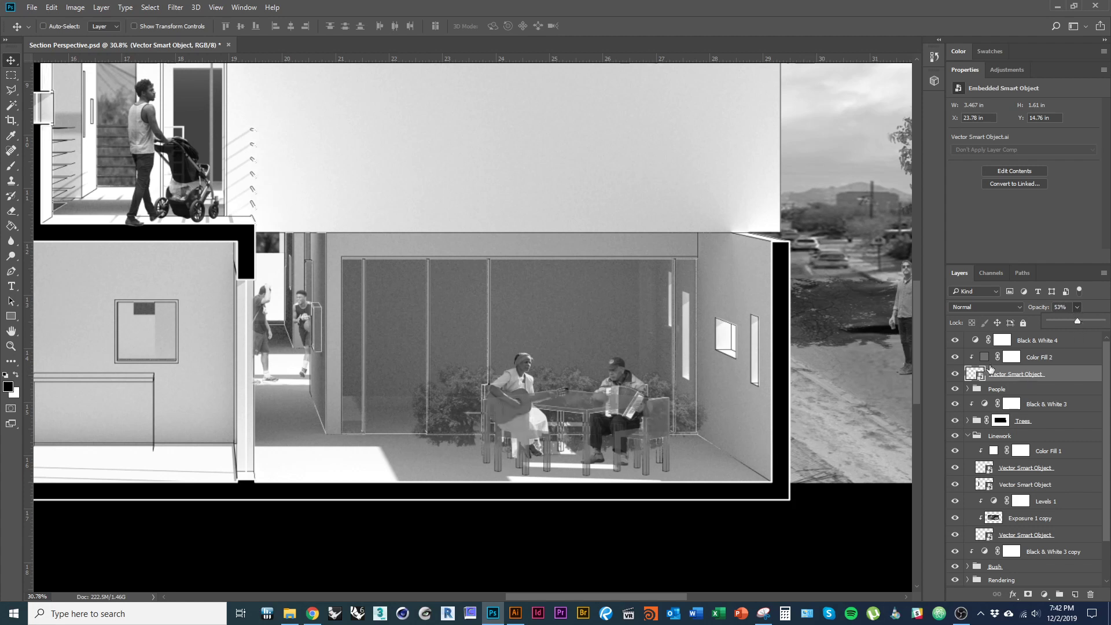
drag(1090, 323, 1090, 324)
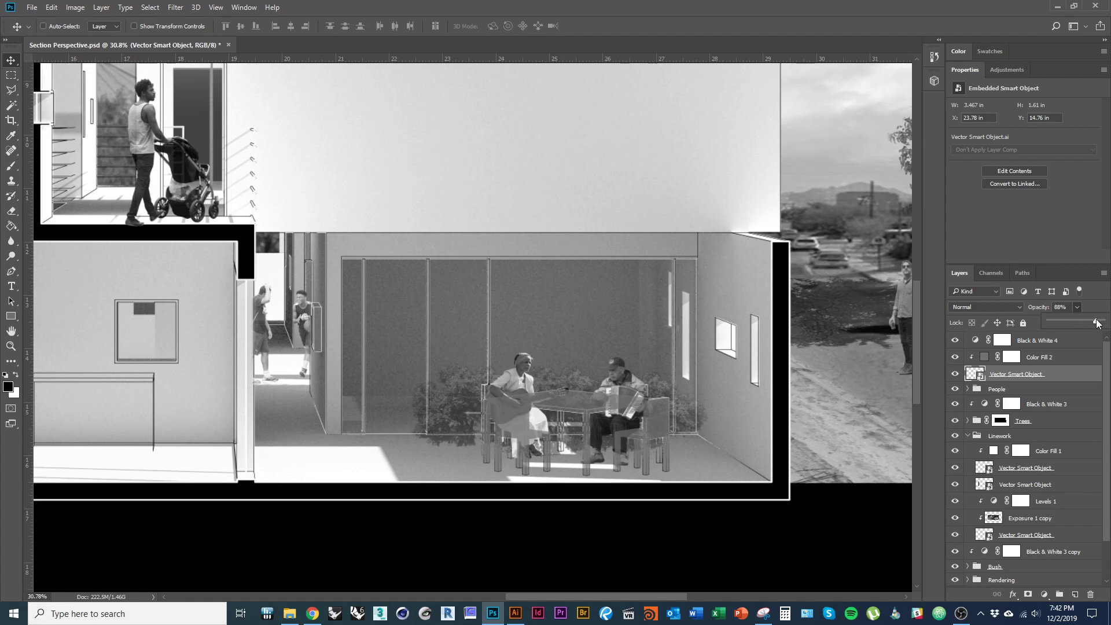
drag(1098, 323, 1095, 325)
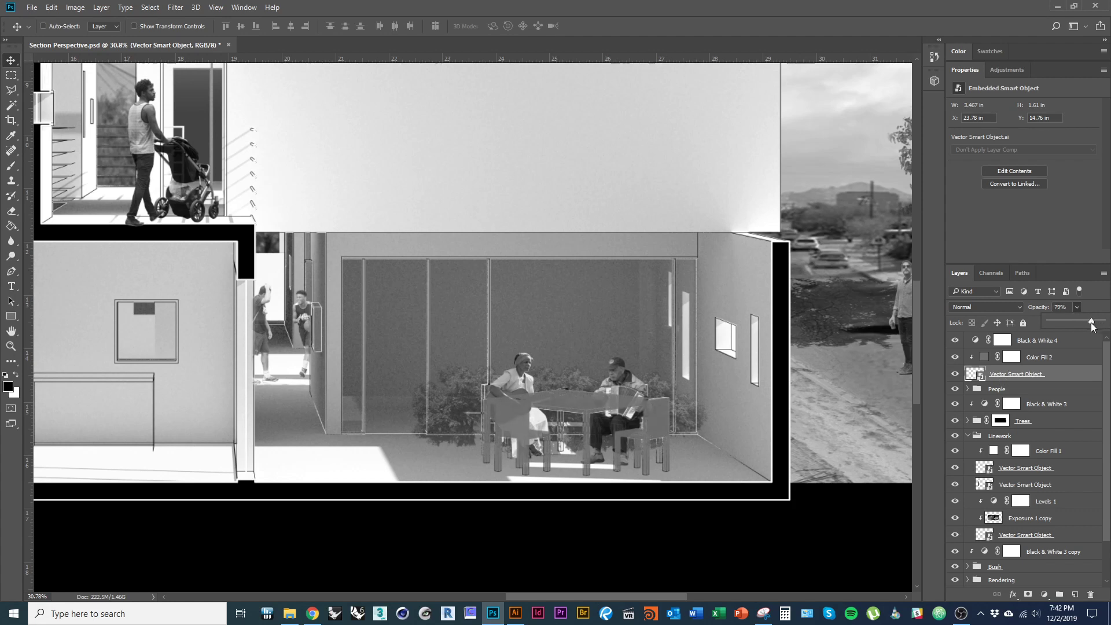
- Back in Illustrator, select the table-and-window outline drawing and ungroup it into separate lines
click(681, 439)
key(alt+Tab)
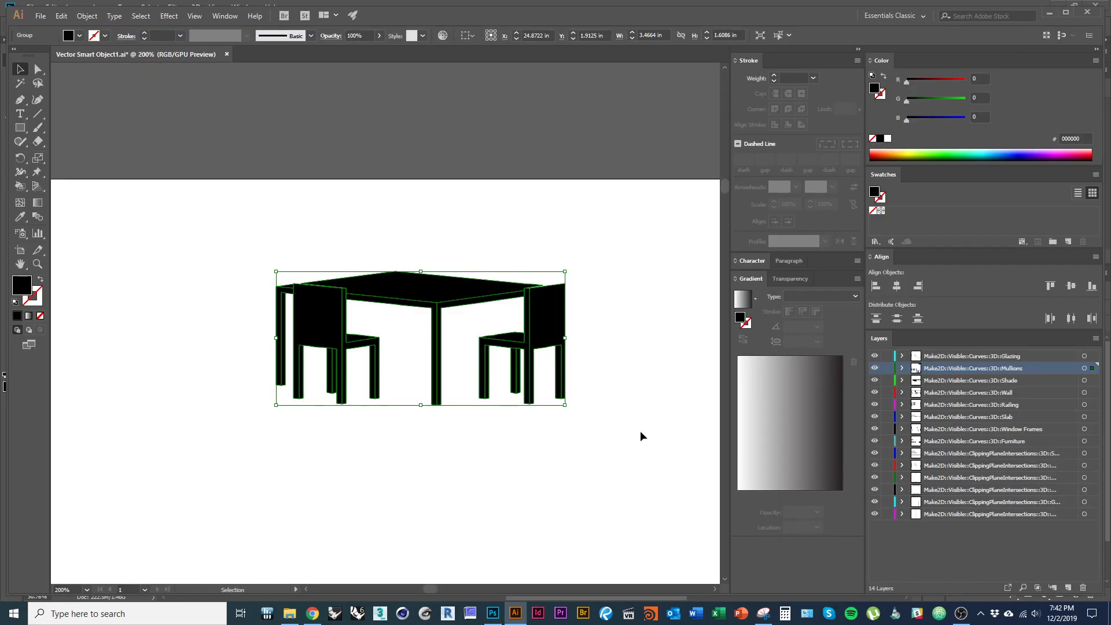
scroll(540, 277, down, 4)
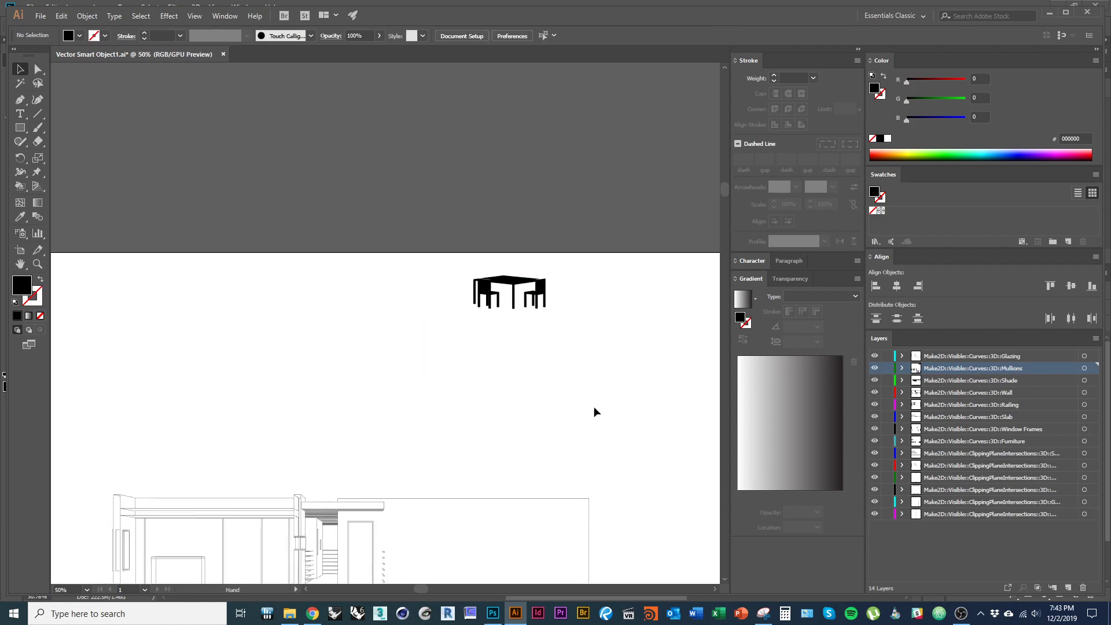
key(Delete)
key(ctrl+z)
key(ctrl+z)
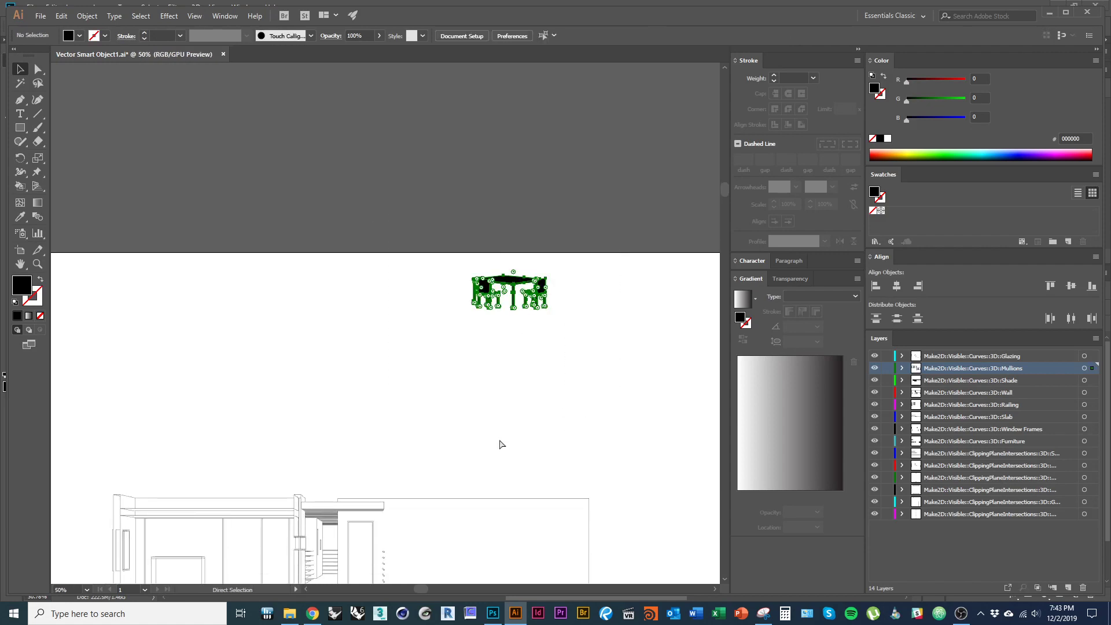
click(584, 450)
scroll(539, 378, up, 2)
scroll(541, 382, up, 2)
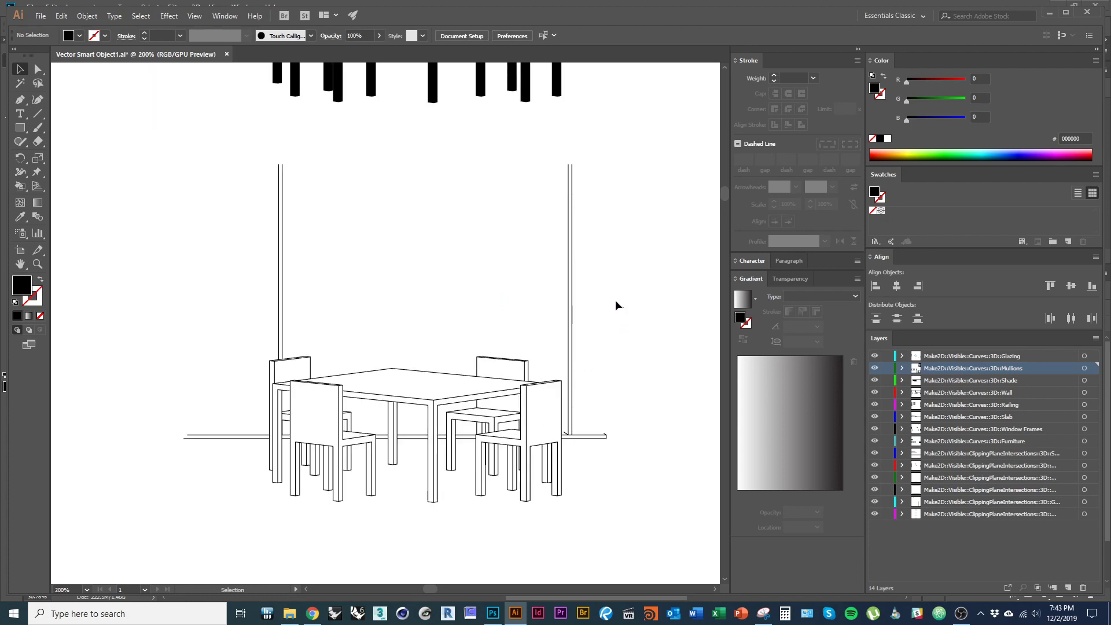
click(419, 304)
key(Delete)
key(ctrl+z)
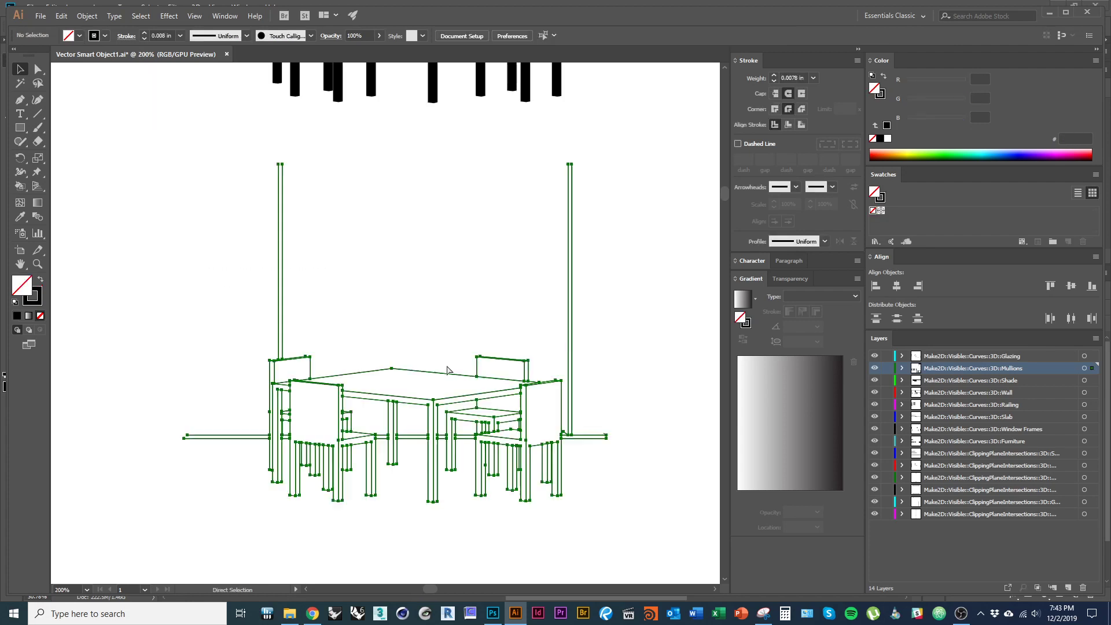
right_click(529, 255)
click(561, 355)
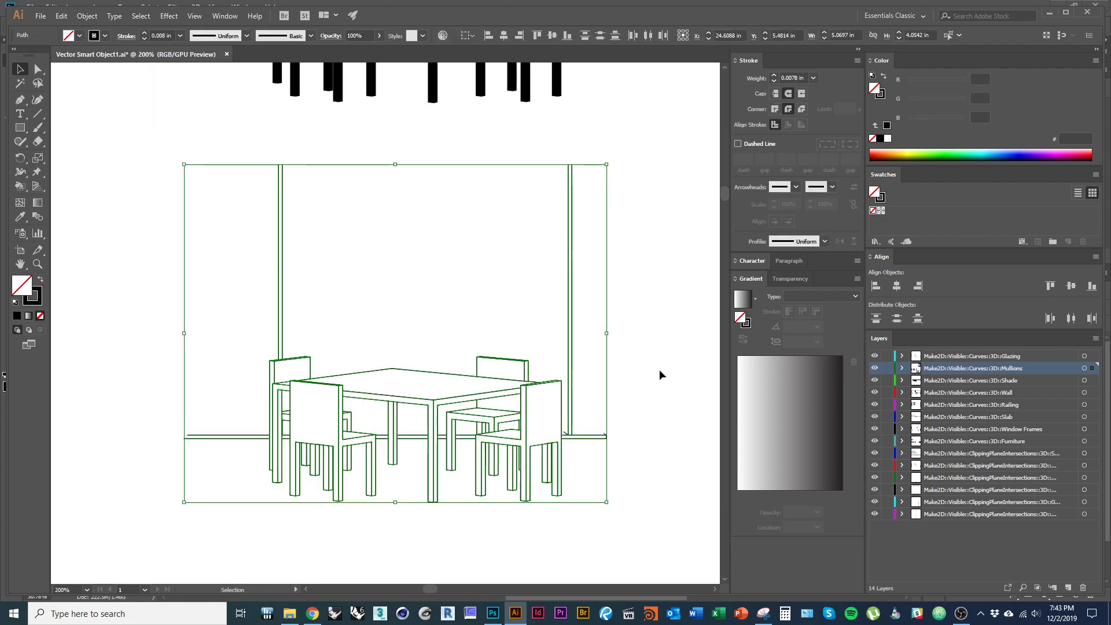
- Delete the right-hand mullion lines, the sill lines right of the chair, and a stray tick
drag(653, 306, 534, 270)
key(Delete)
drag(649, 449, 593, 434)
key(Delete)
scroll(576, 457, up, 2)
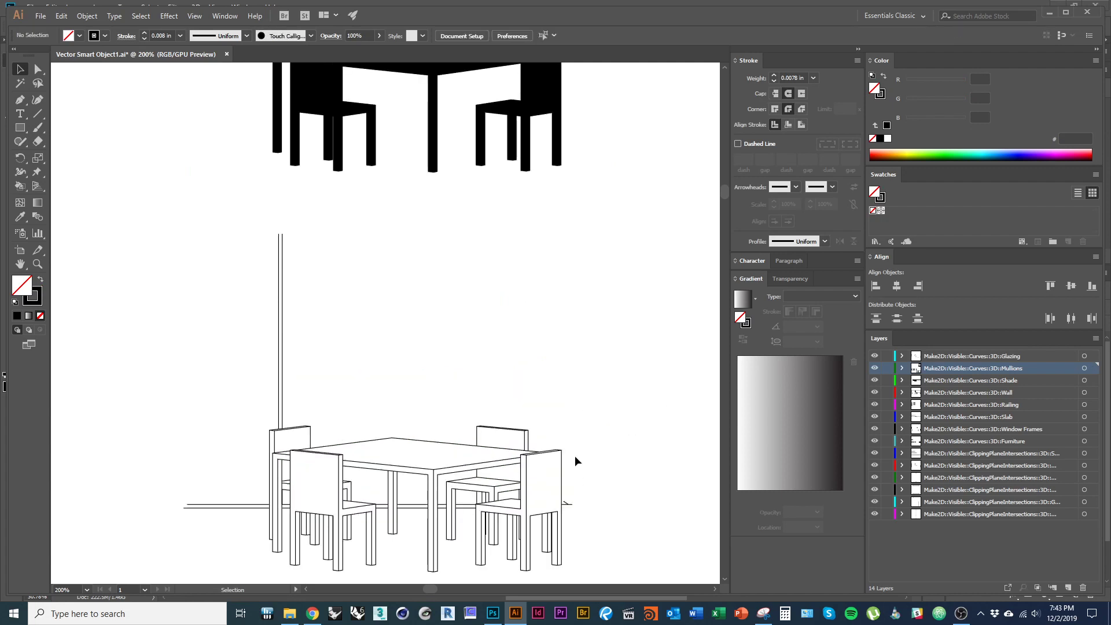
scroll(588, 521, up, 6)
drag(528, 466, 426, 374)
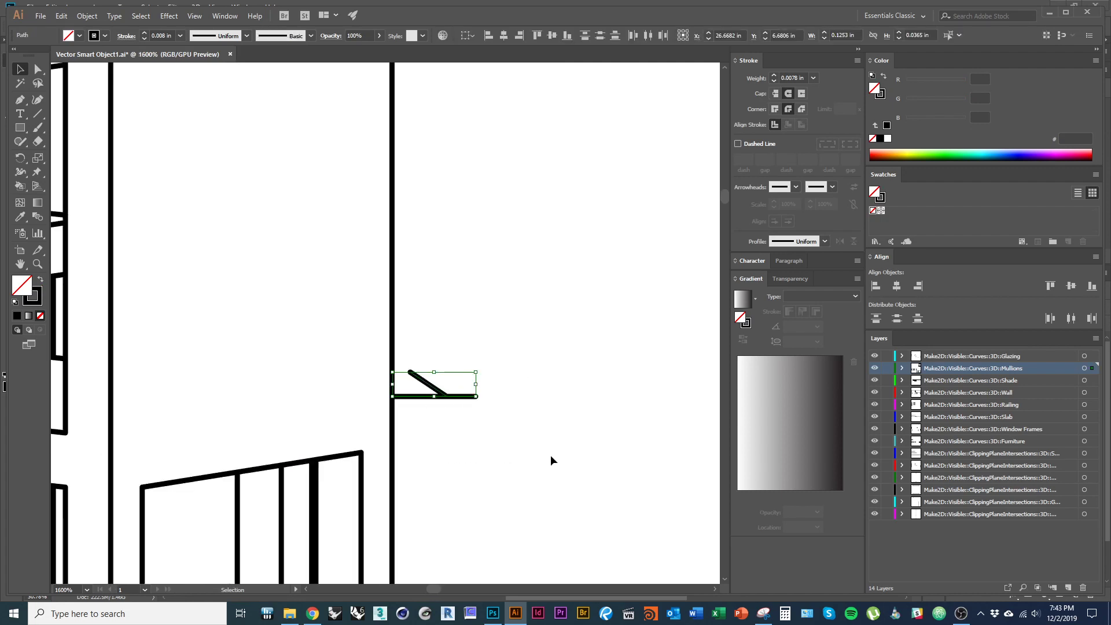
key(Delete)
- Delete the hidden chair-back and rear-chair lines, a short vertical, and hidden horizontal segments
scroll(529, 406, down, 3)
drag(376, 286, 488, 384)
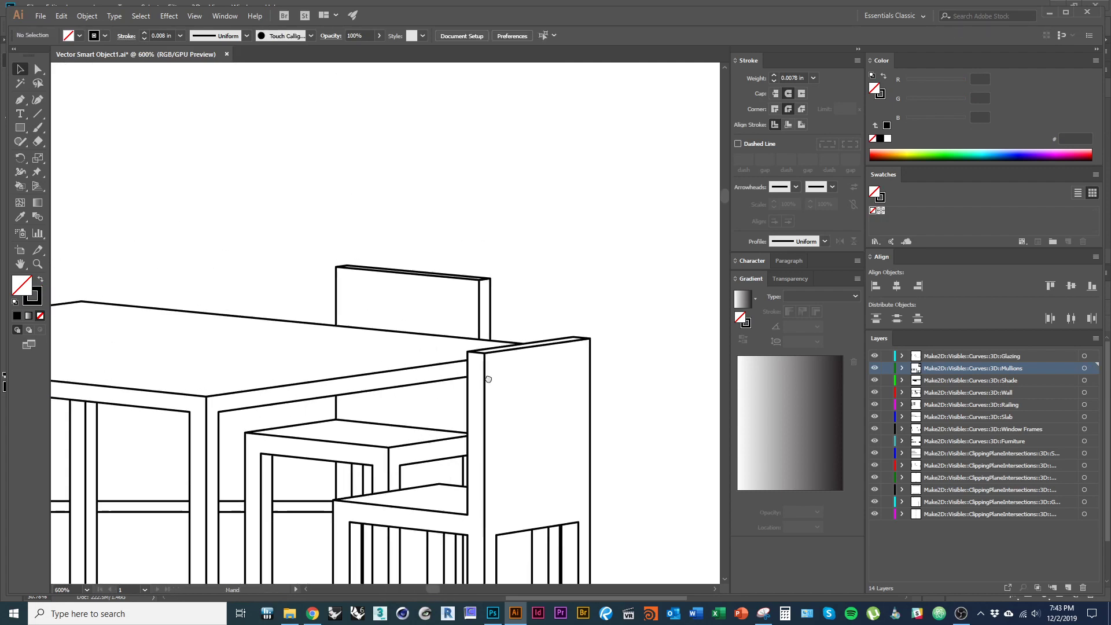
drag(528, 287, 399, 271)
key(Delete)
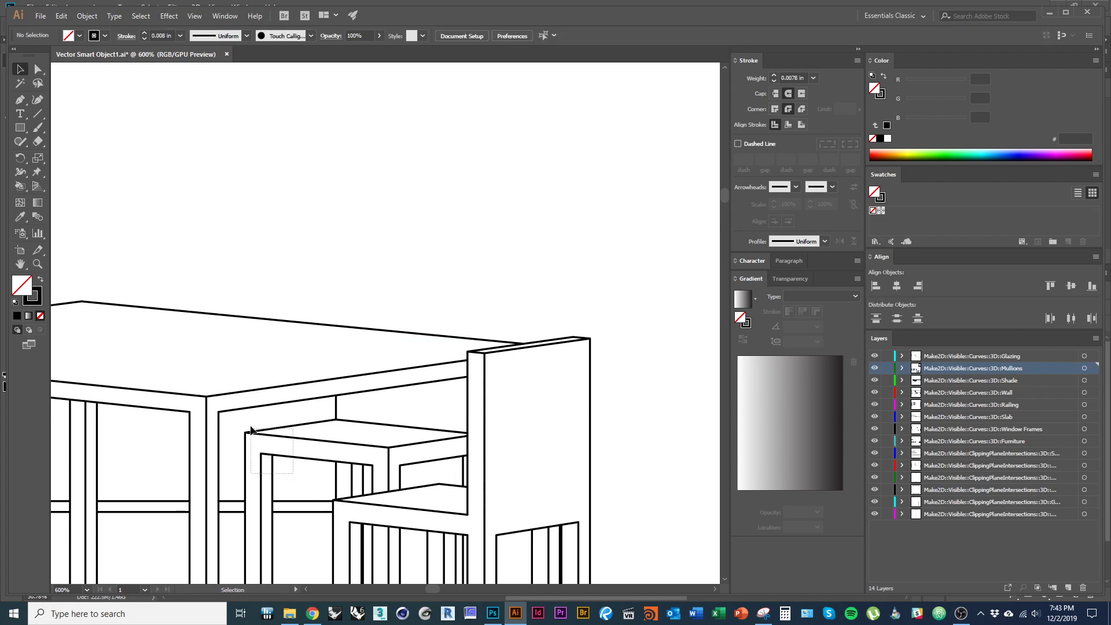
drag(250, 428, 242, 426)
key(Delete)
drag(422, 475, 304, 403)
key(Delete)
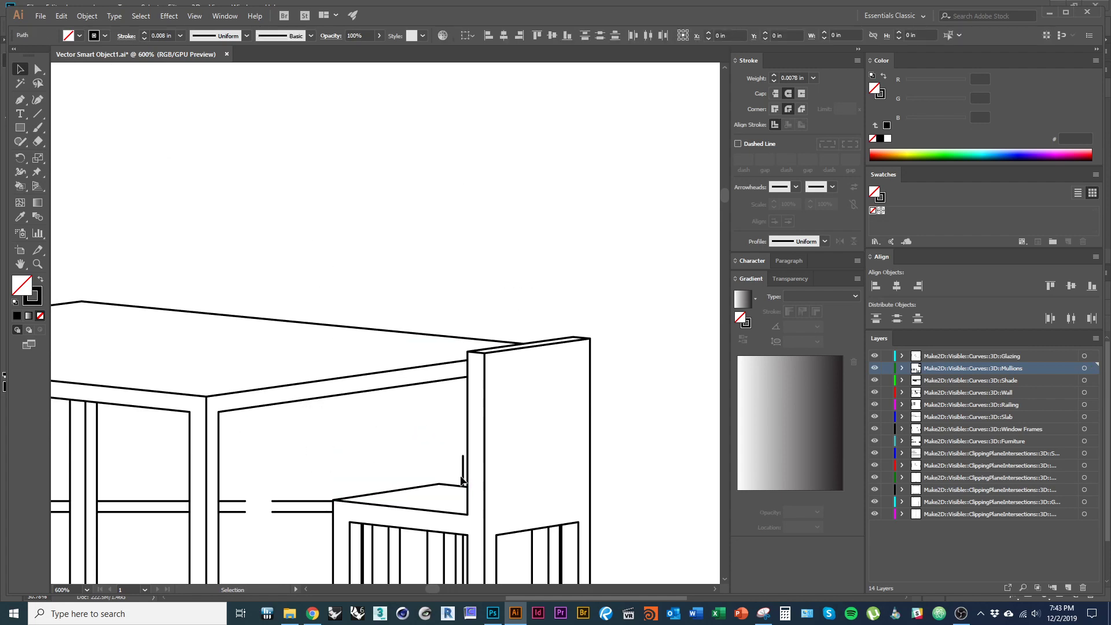
click(461, 478)
key(Delete)
drag(316, 538, 236, 477)
key(Delete)
- Remove hidden rail segments, rear-chair lines behind the chair back, and two lower leg lines
drag(170, 525, 468, 455)
key(Delete)
drag(621, 579, 558, 539)
key(Delete)
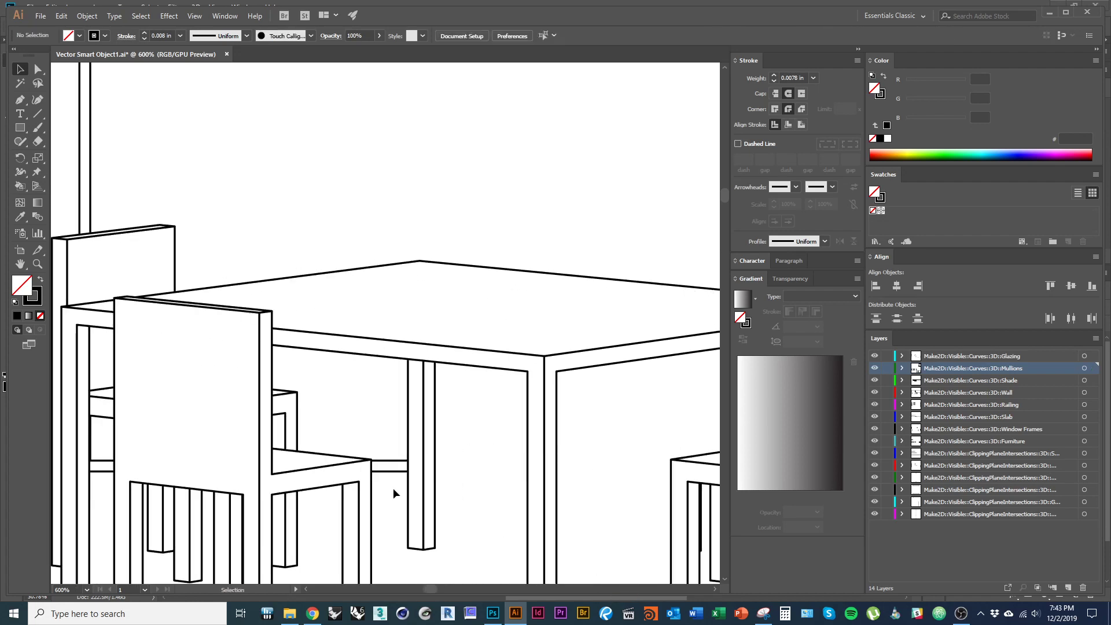
drag(393, 489, 378, 451)
key(Delete)
drag(324, 427, 280, 380)
key(Delete)
drag(307, 563, 281, 545)
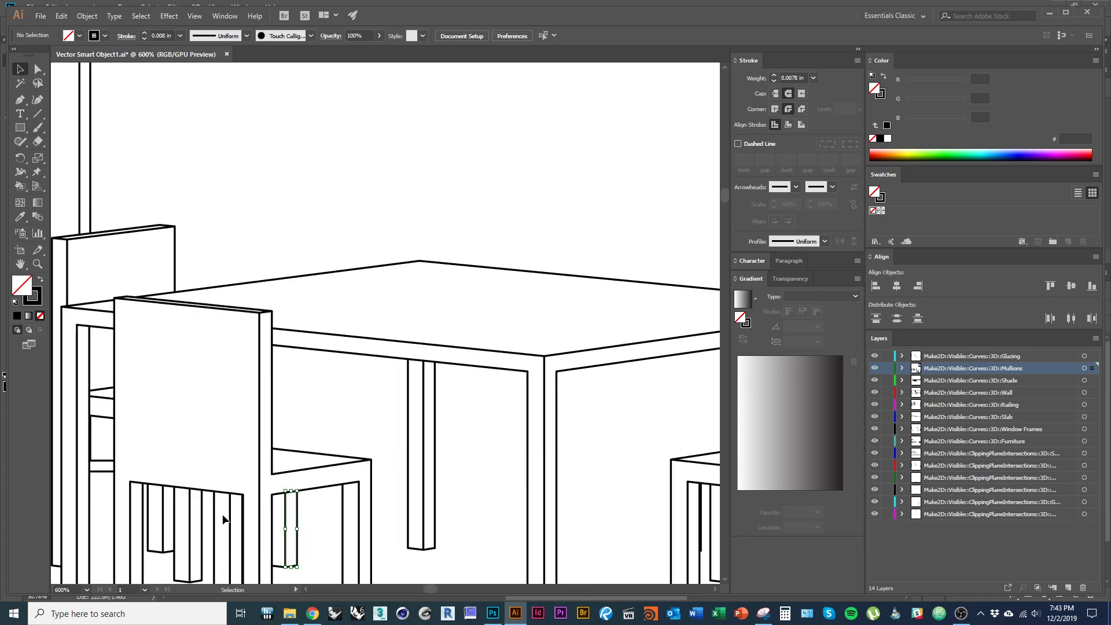
key(Delete)
- Delete the hidden rear chair legs, table and chair leg lines, and a stray segment on the left
scroll(244, 486, down, 5)
scroll(261, 457, left, 2)
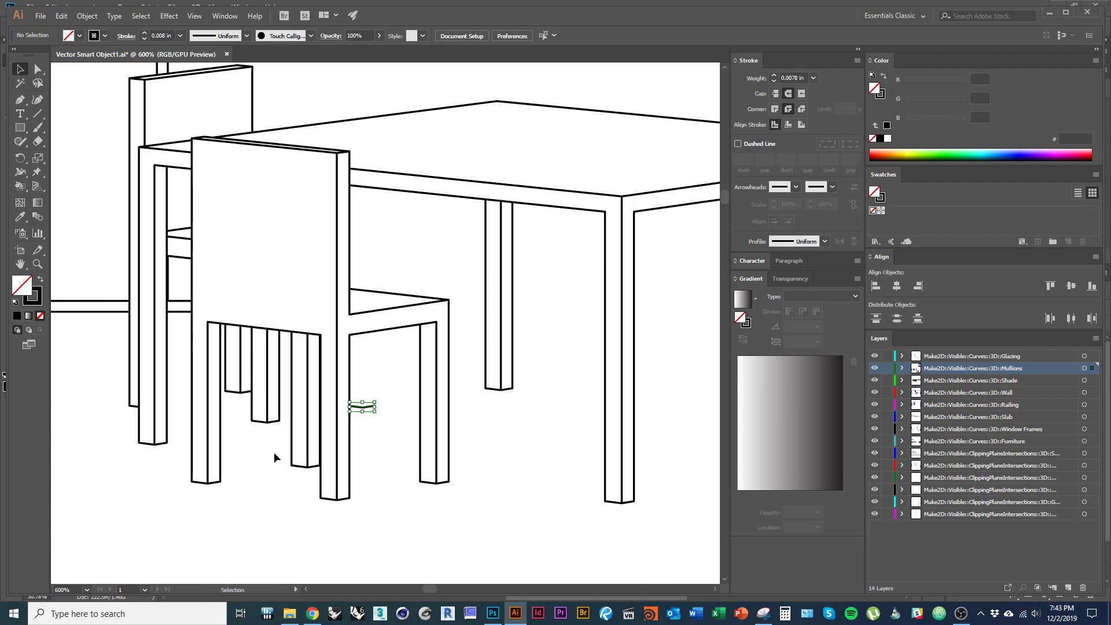
drag(258, 436, 225, 361)
key(Delete)
drag(166, 468, 108, 358)
key(Delete)
mouse_move(180, 339)
mouse_down()
mouse_move(86, 169)
mouse_move(94, 365)
mouse_up()
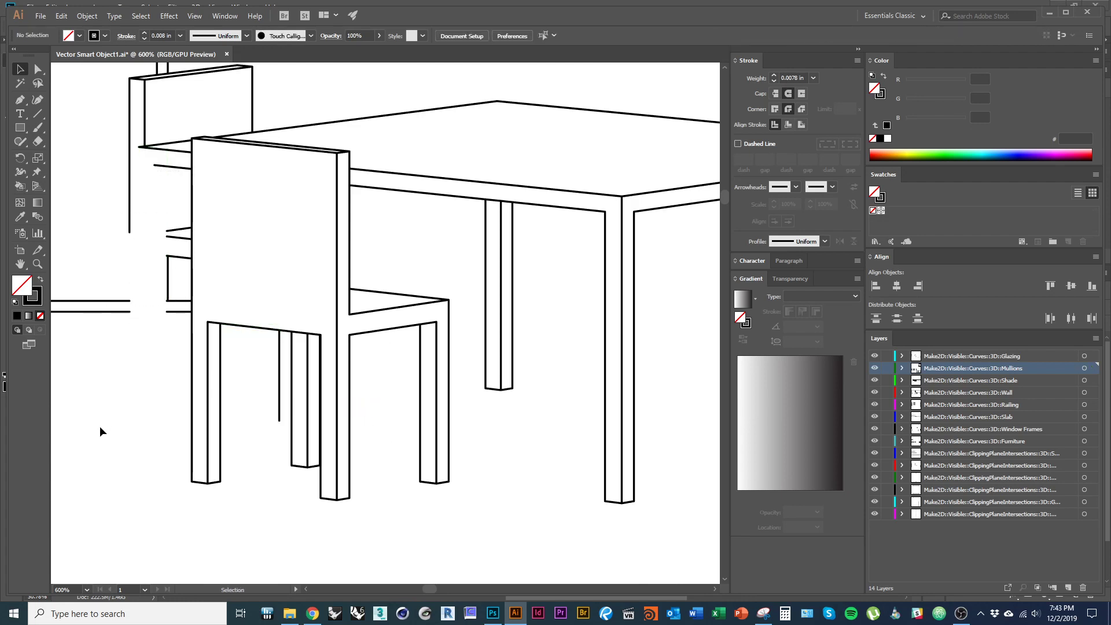
key(ctrl+z)
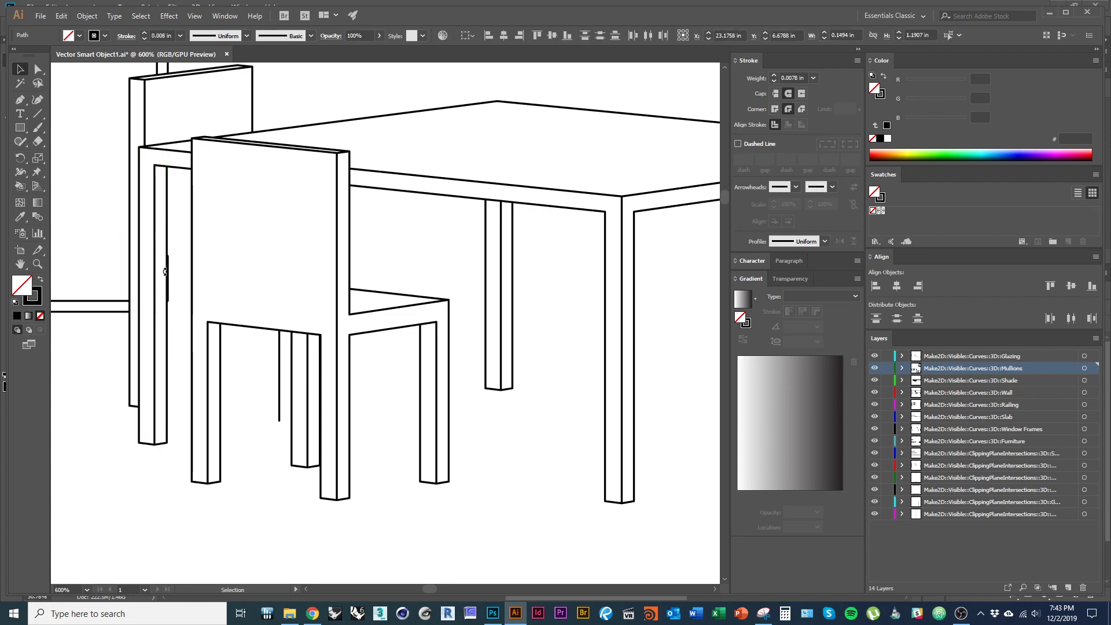
click(173, 273)
click(168, 277)
key(Delete)
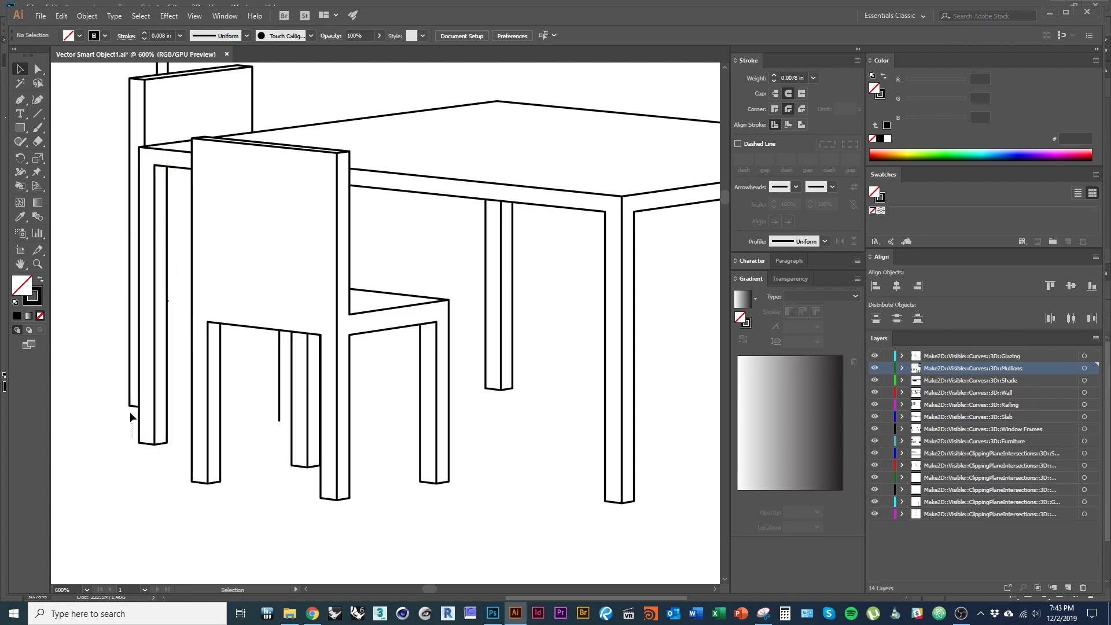
drag(129, 412, 121, 379)
key(Delete)
- Clear the remaining hidden chair-back lines and short leftover vertical segments
scroll(145, 96, up, 1)
drag(103, 86, 197, 169)
key(Delete)
drag(276, 127, 135, 70)
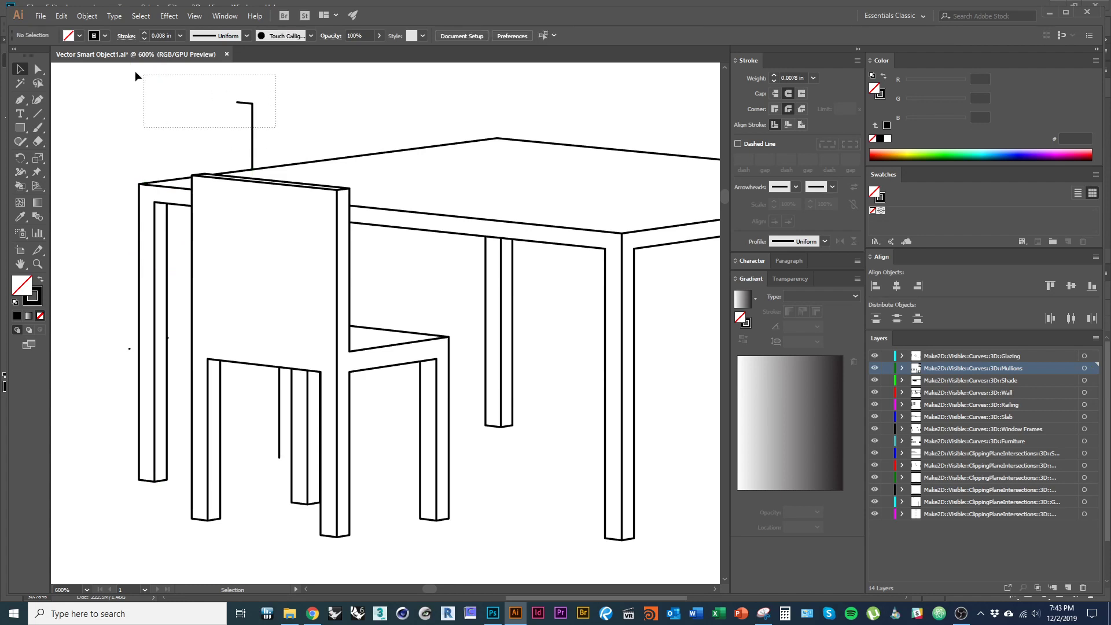
scroll(133, 75, up, 1)
key(Delete)
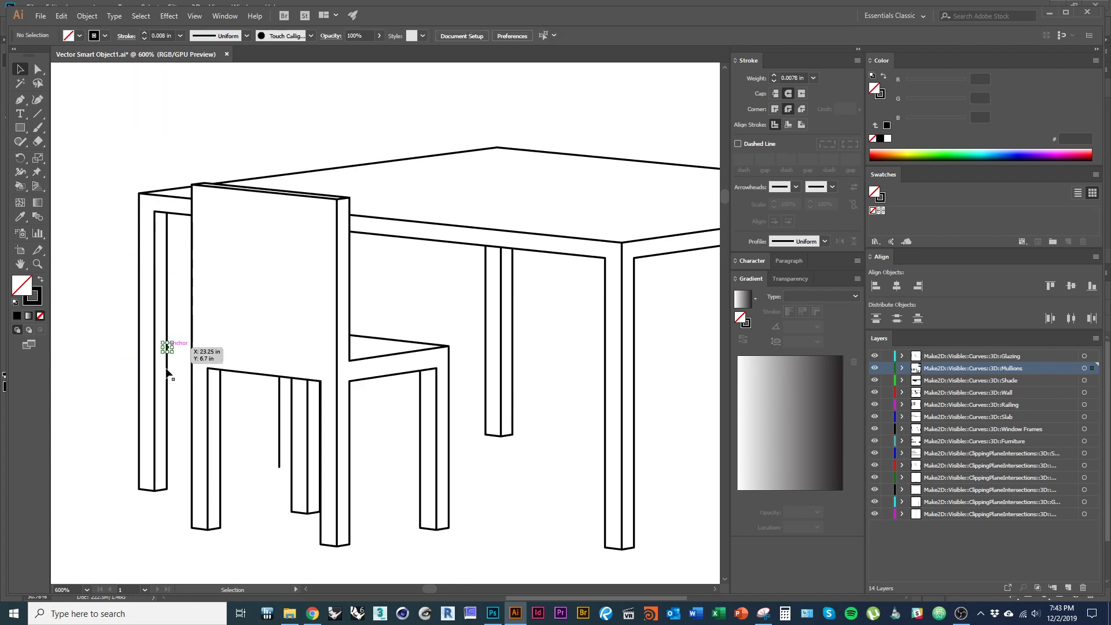
key(Delete)
click(280, 457)
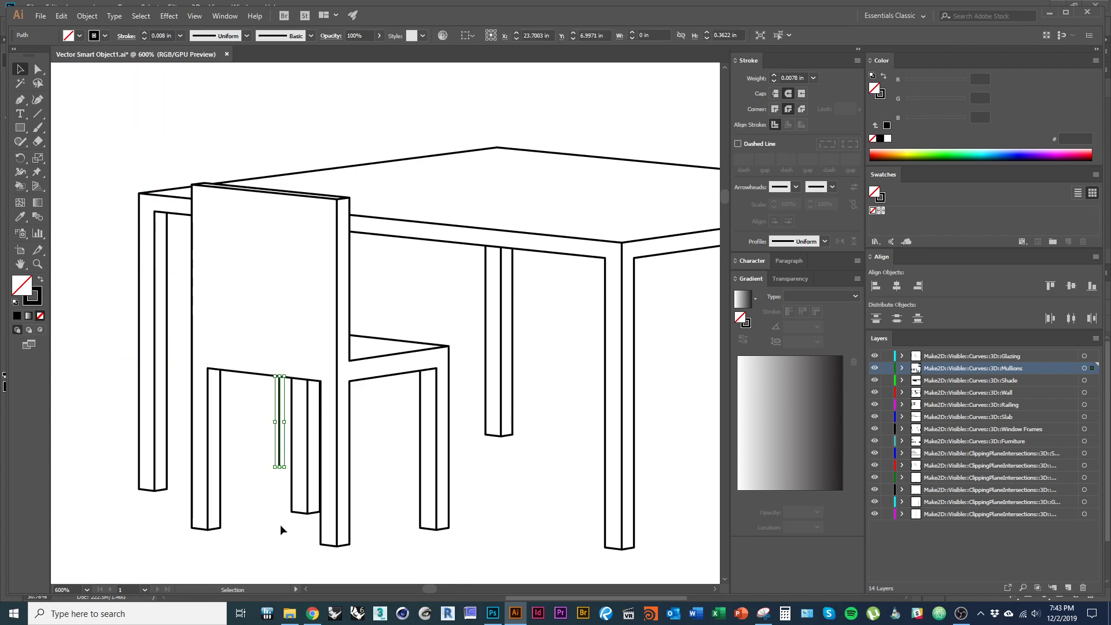
key(Delete)
- Select the whole cleaned-up table-and-chairs outline and shift it downward
scroll(165, 450, down, 1)
scroll(259, 473, down, 3)
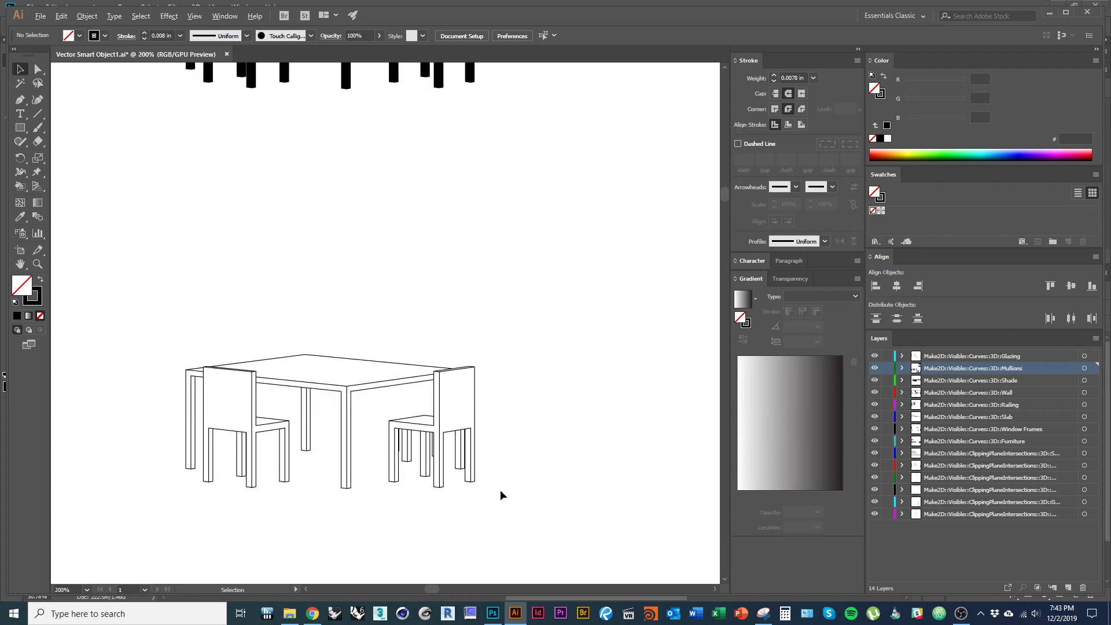
click(351, 436)
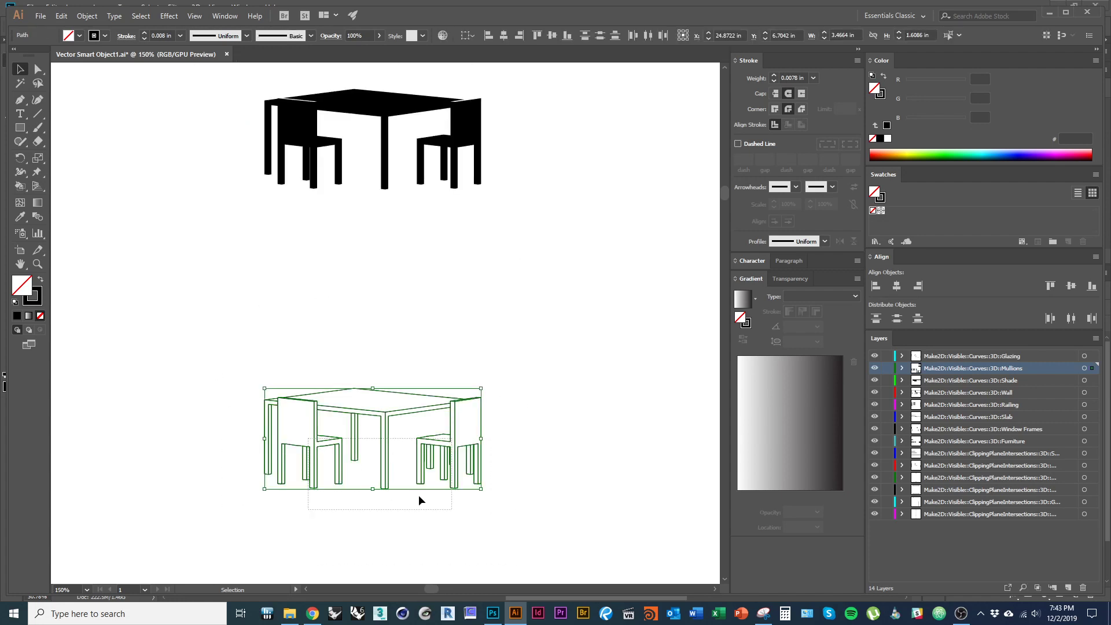
drag(311, 441, 77, 289)
mouse_move(462, 454)
mouse_down()
mouse_move(506, 523)
mouse_move(506, 620)
mouse_move(495, 615)
mouse_move(673, 493)
mouse_move(627, 438)
mouse_up()
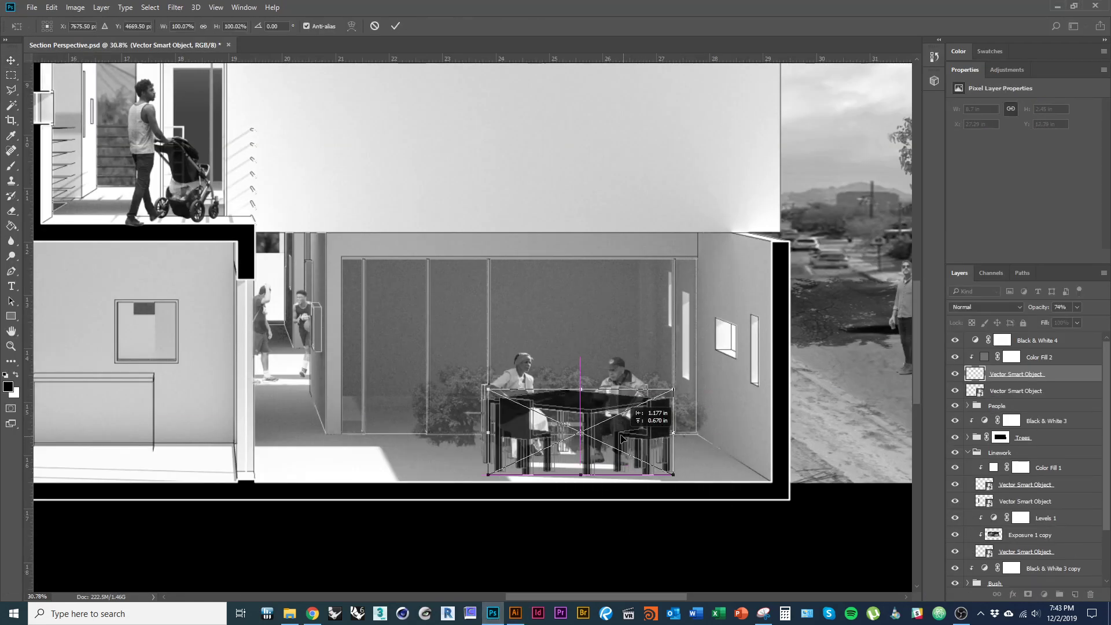
- Zoom out to the whole section and commit the placed table-and-chairs linework
scroll(663, 434, up, 1)
key(alt+space)
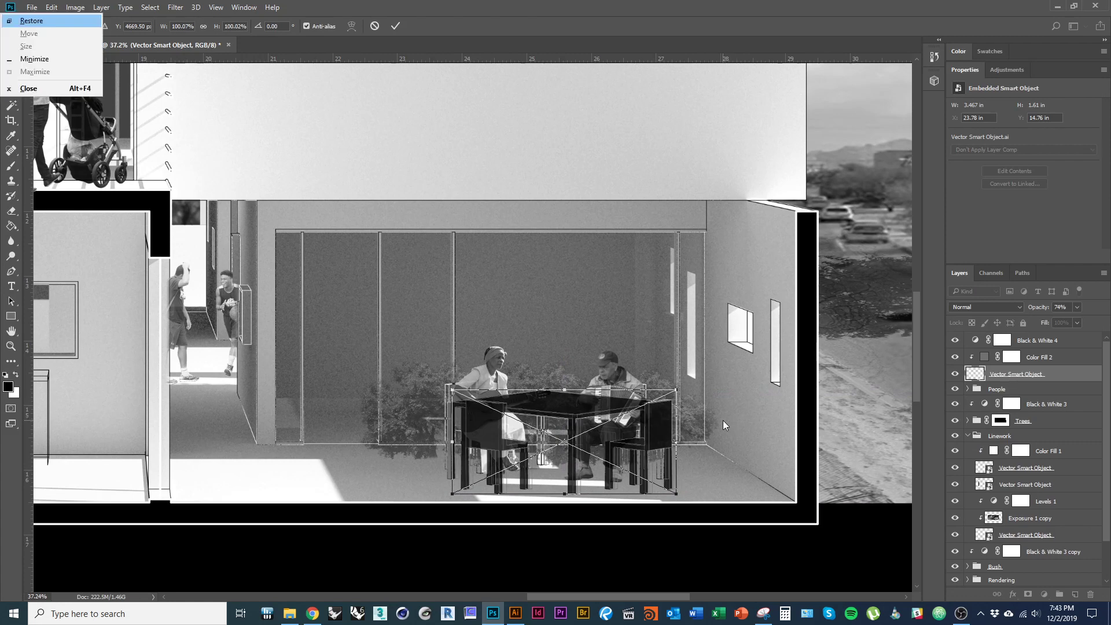
key(Escape)
key(Return)
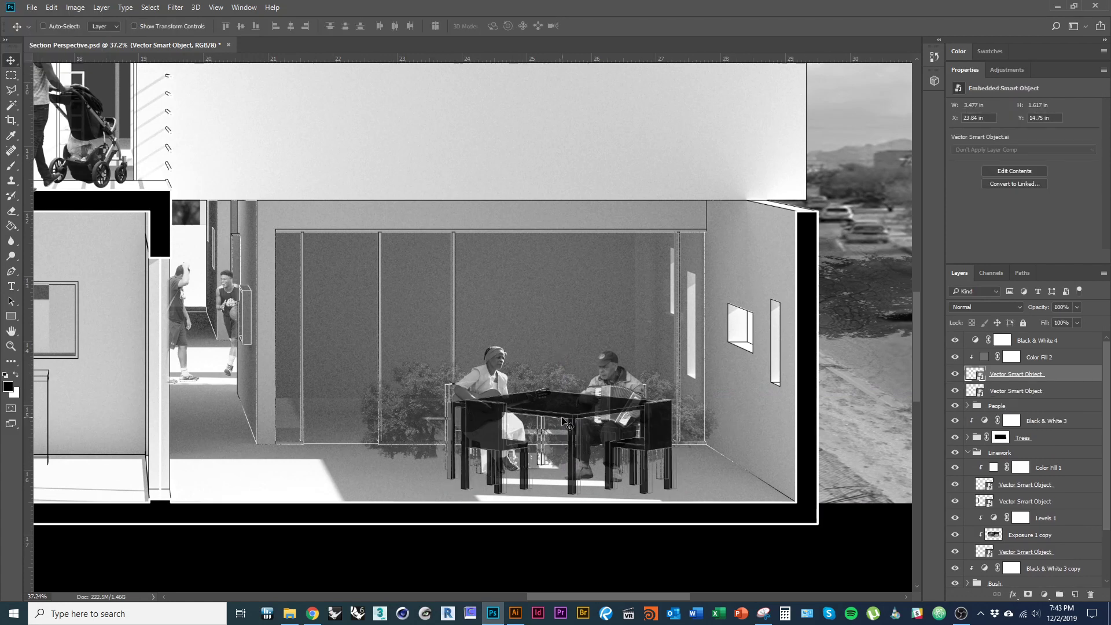
- Clip Color Fill 2 under the new linework and nudge the table left onto the grey furniture
scroll(683, 418, up, 1)
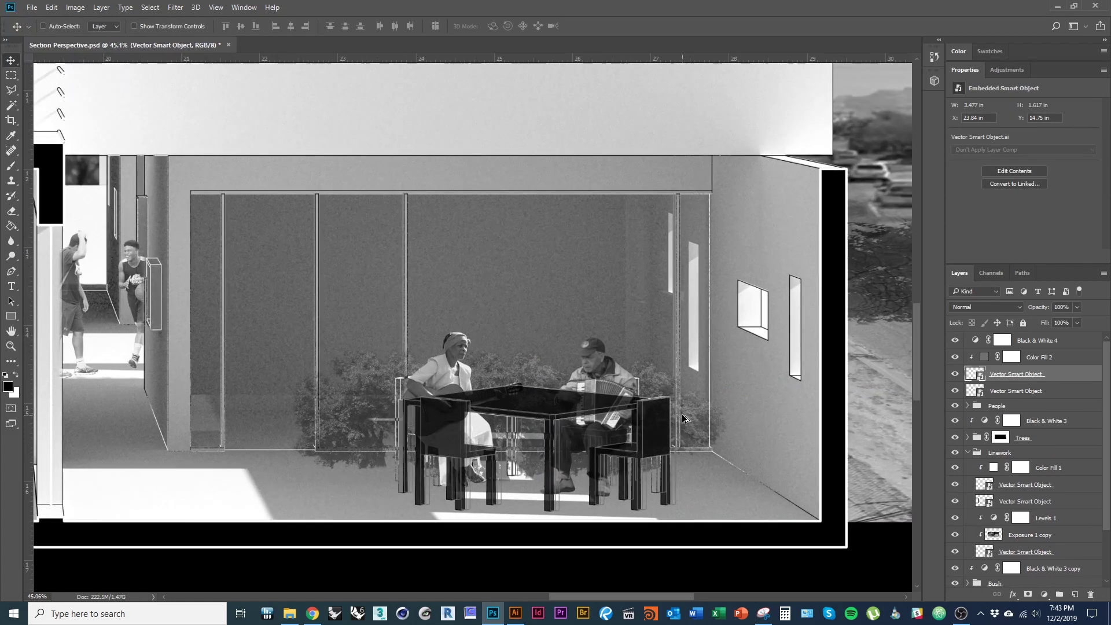
drag(1061, 358, 1045, 379)
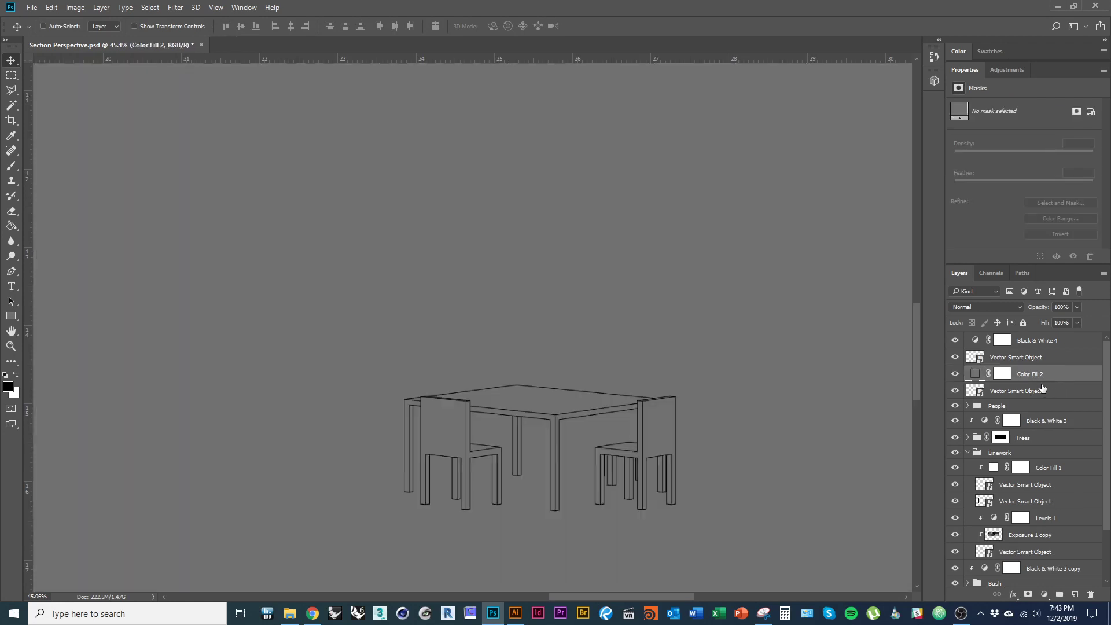
key(ctrl+alt+g)
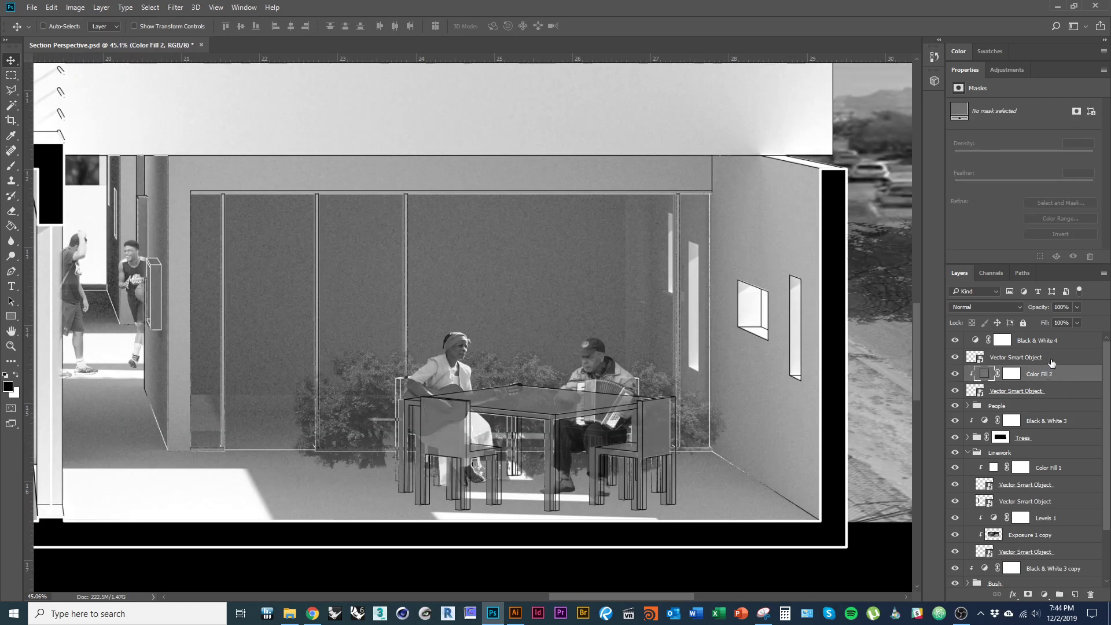
click(1051, 359)
drag(648, 466, 633, 466)
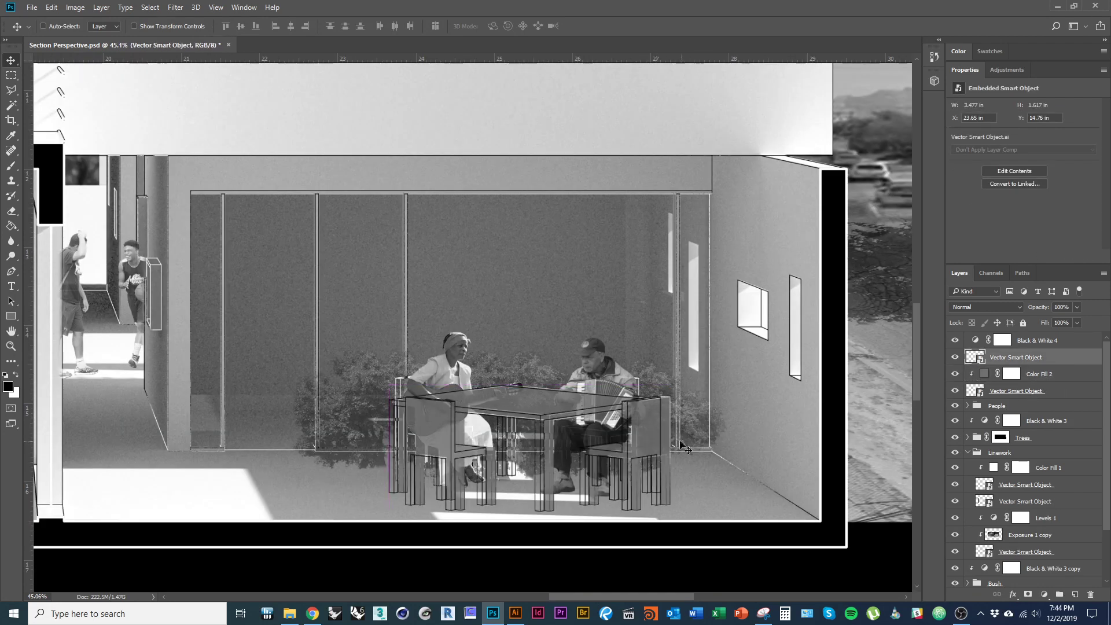
scroll(668, 423, up, 2)
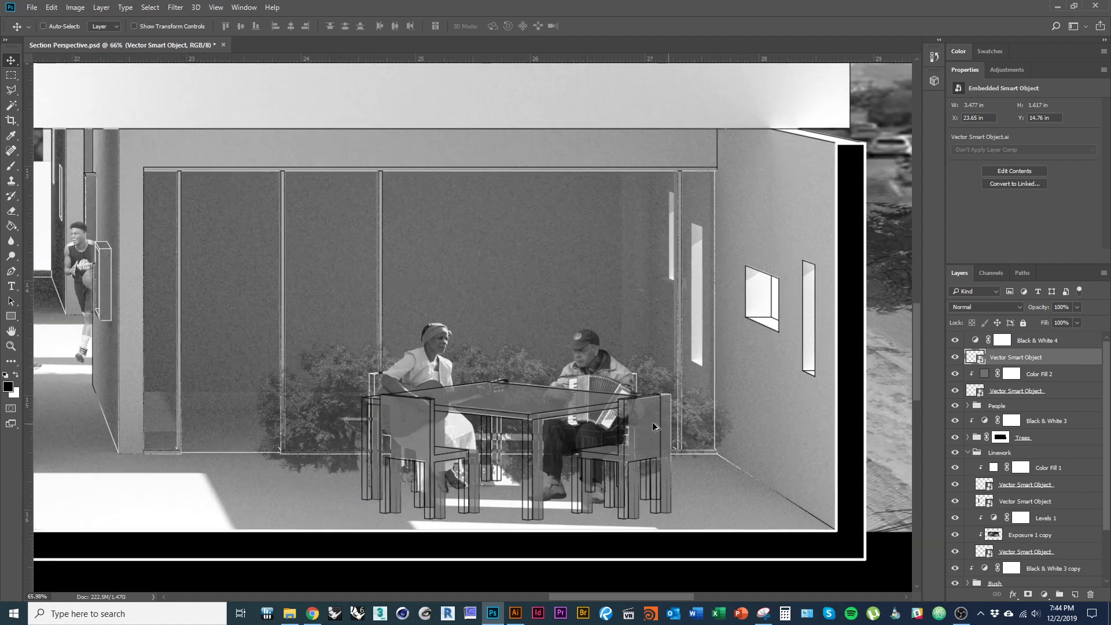
drag(643, 425, 656, 427)
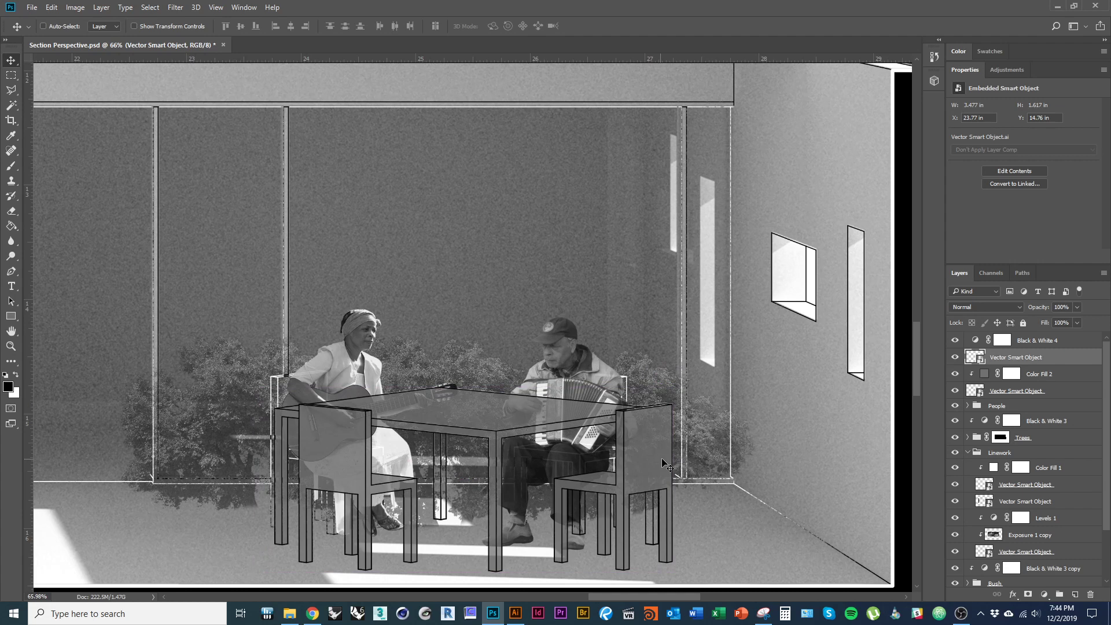
scroll(701, 452, down, 5)
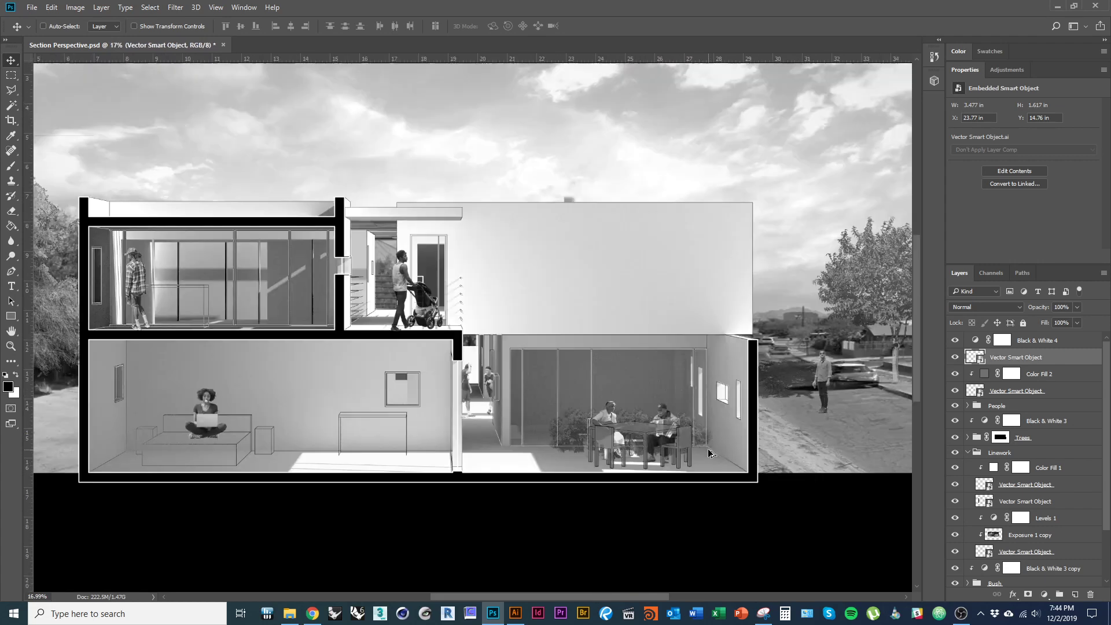
scroll(651, 457, up, 1)
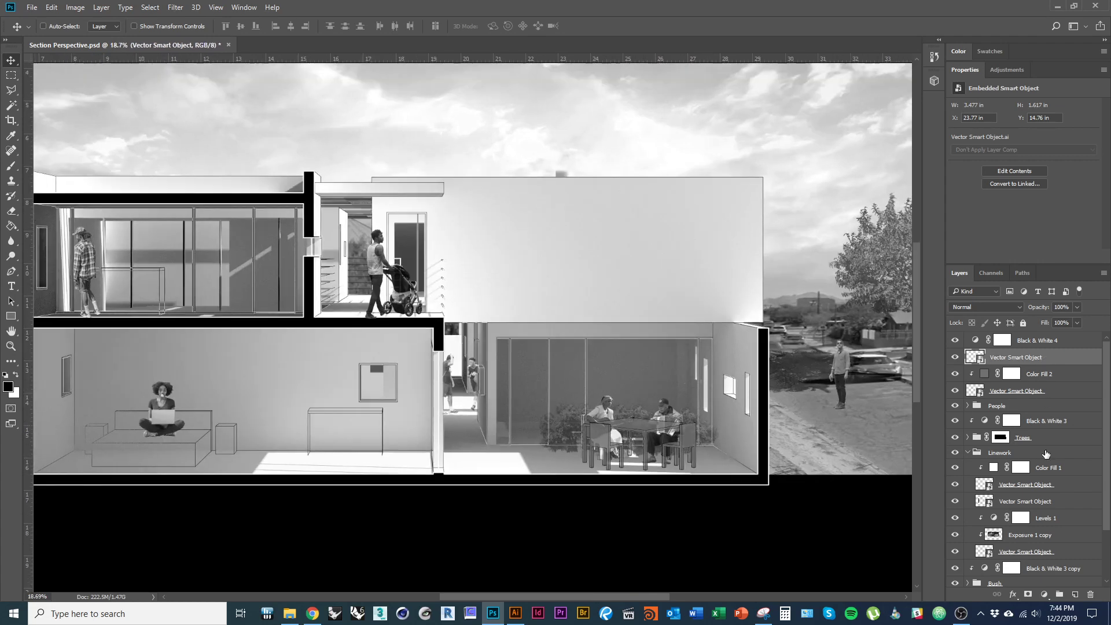
- Add a white Color Fill 3 clipped to the table-and-chairs smart object
click(1047, 596)
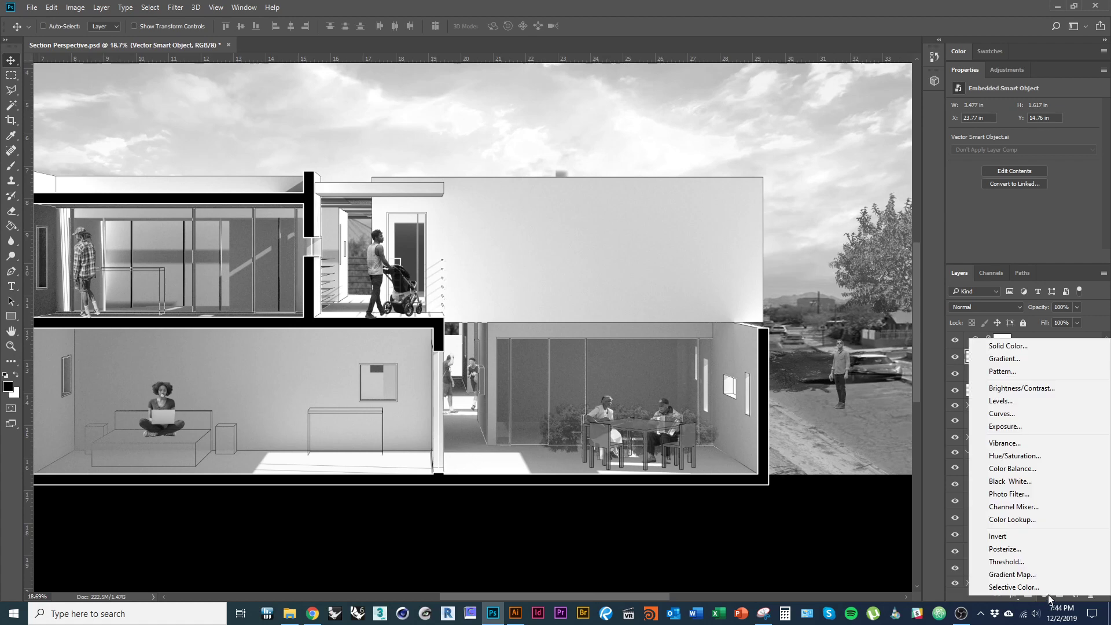
click(1028, 350)
drag(477, 198, 407, 160)
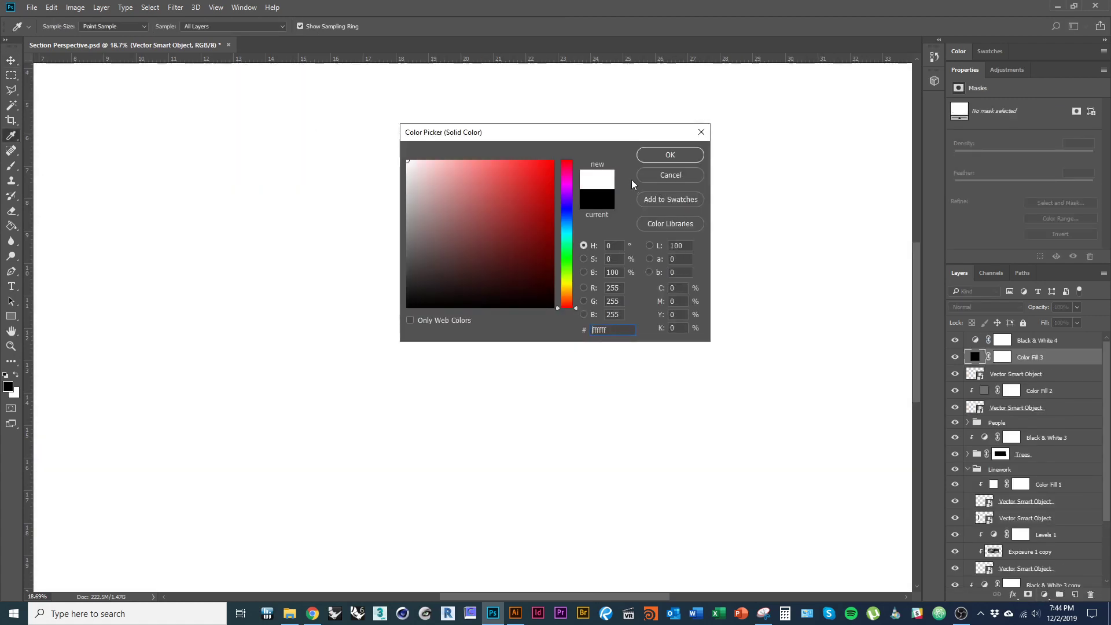
click(655, 158)
alt+click(1048, 363)
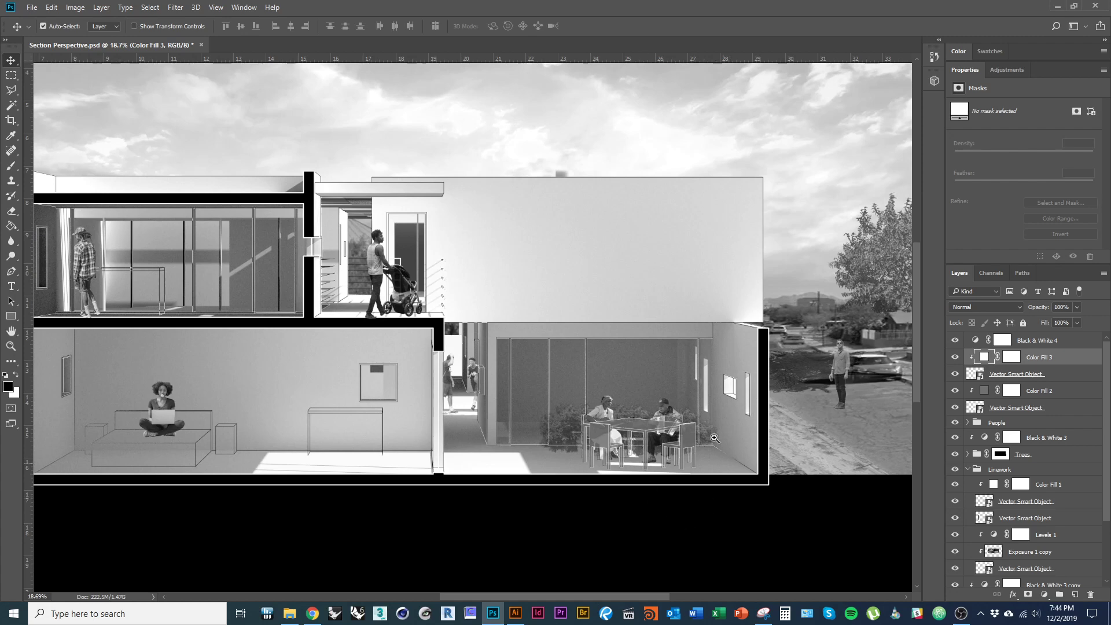
- Recentre the section and collapse the Linework group and Group 1 in the Layers panel
scroll(716, 437, down, 4)
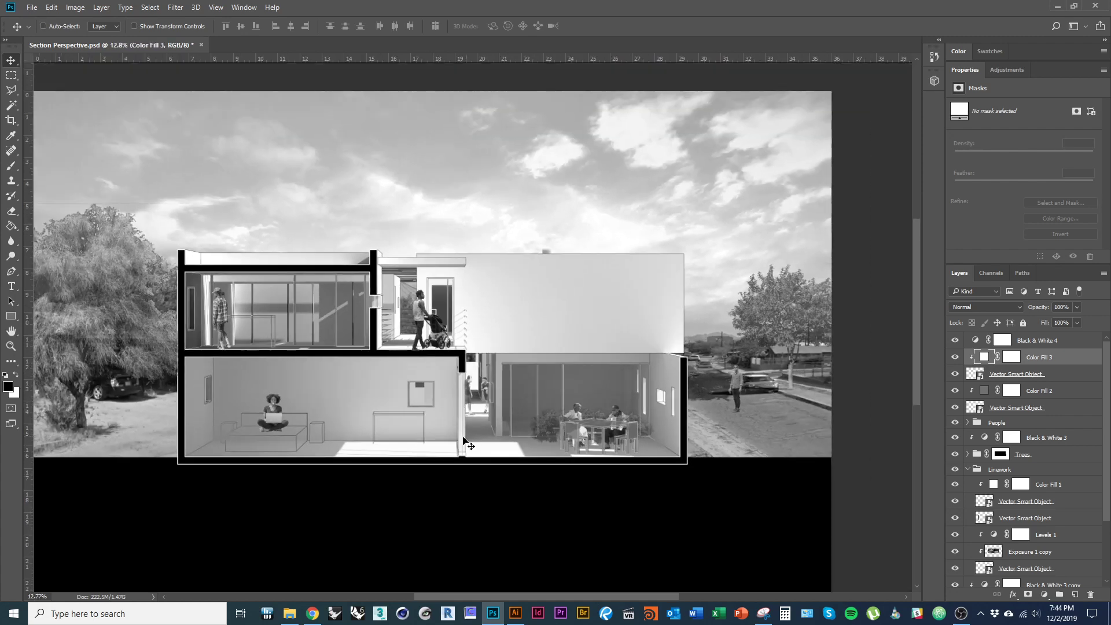
mouse_move(399, 403)
mouse_down()
mouse_move(441, 394)
mouse_move(408, 392)
mouse_move(419, 398)
mouse_up()
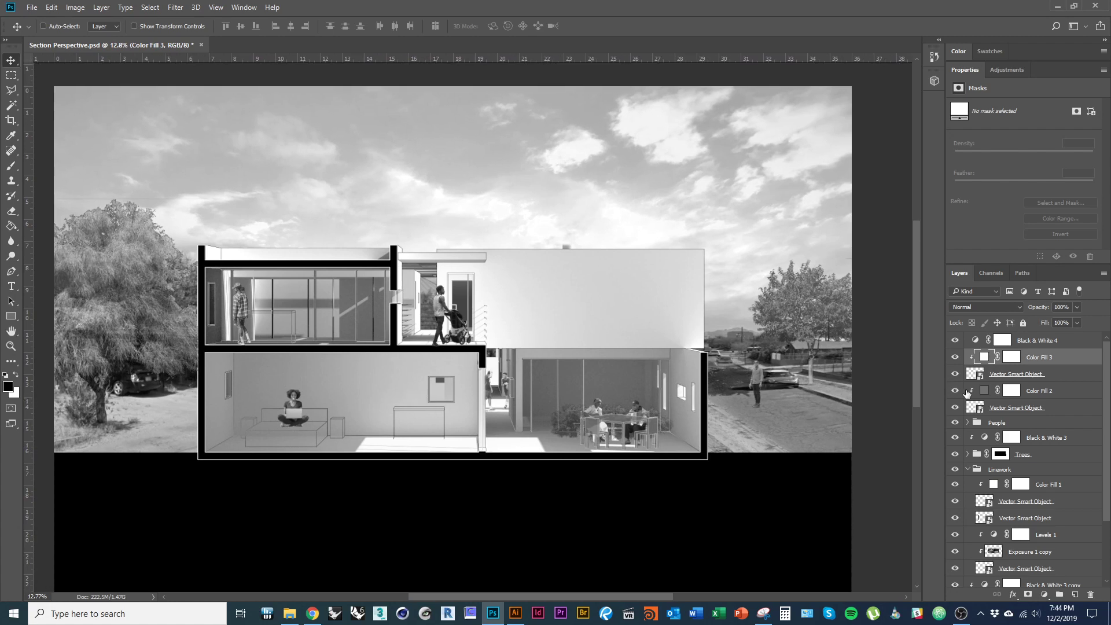
click(968, 467)
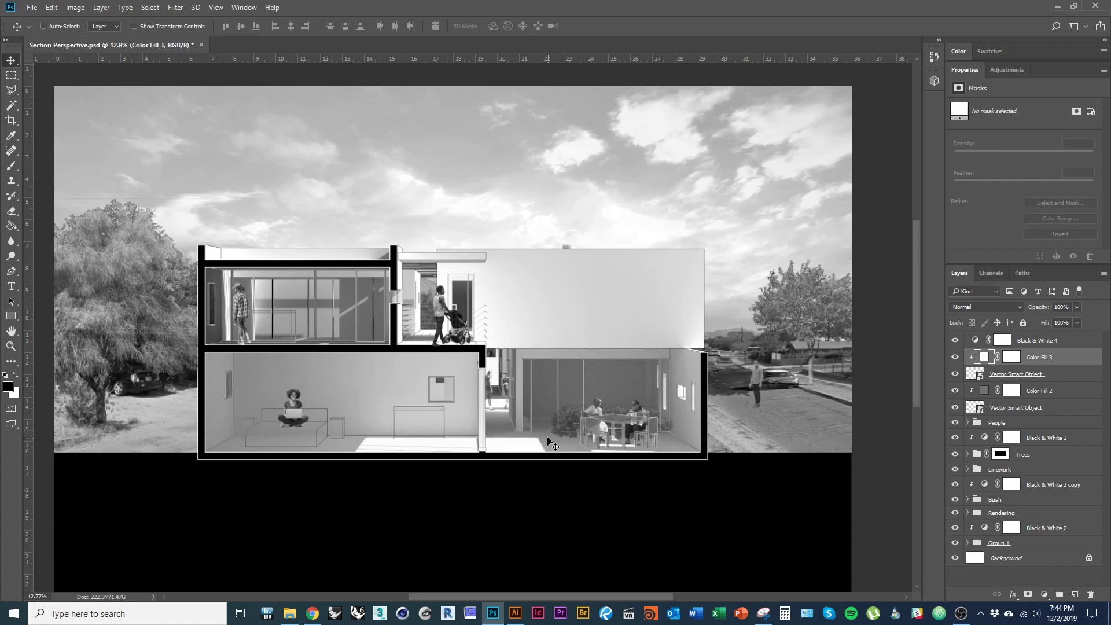
scroll(543, 415, down, 1)
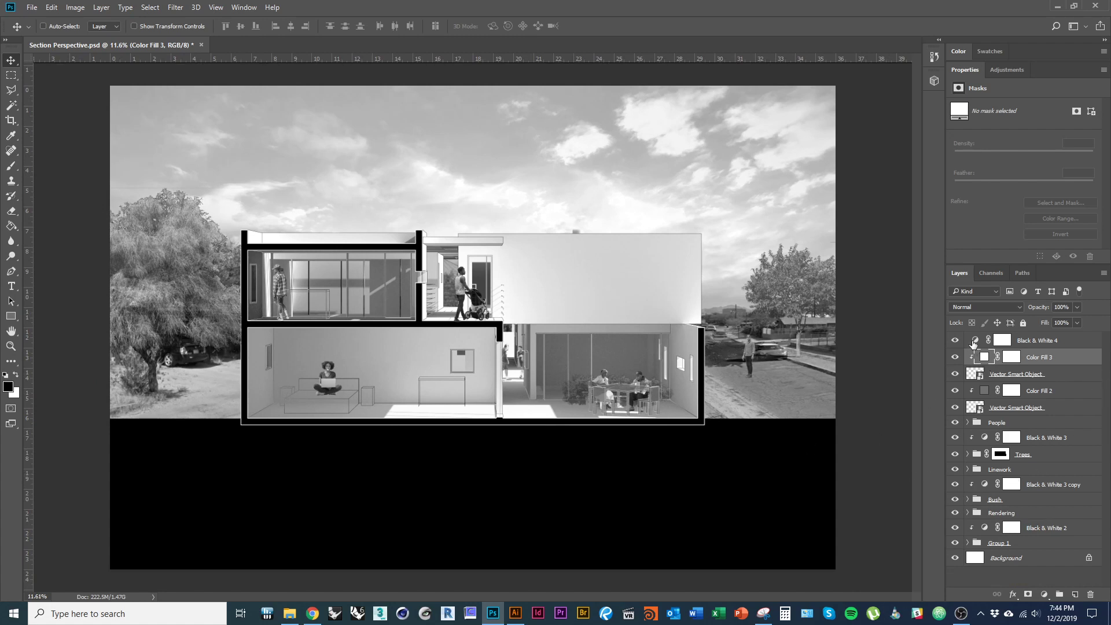
click(968, 543)
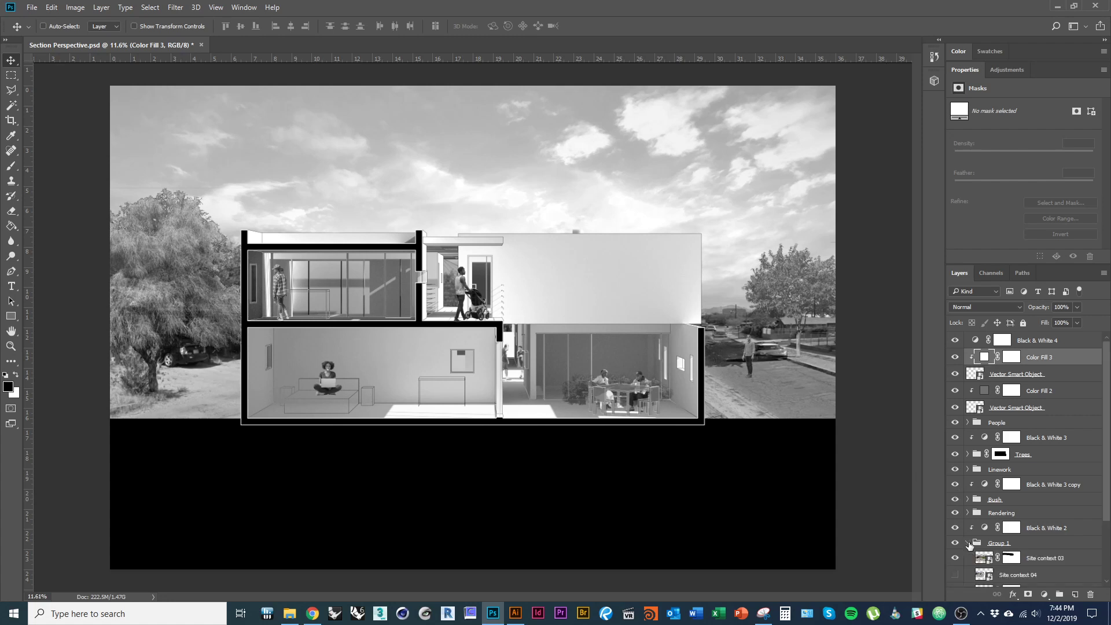
scroll(992, 547, down, 3)
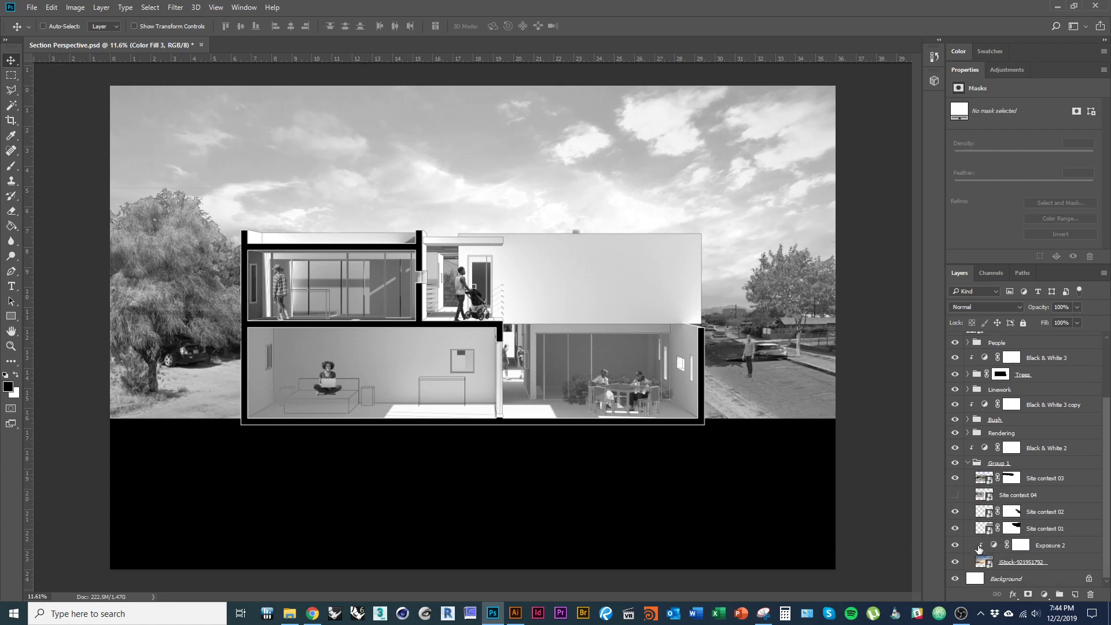
click(969, 463)
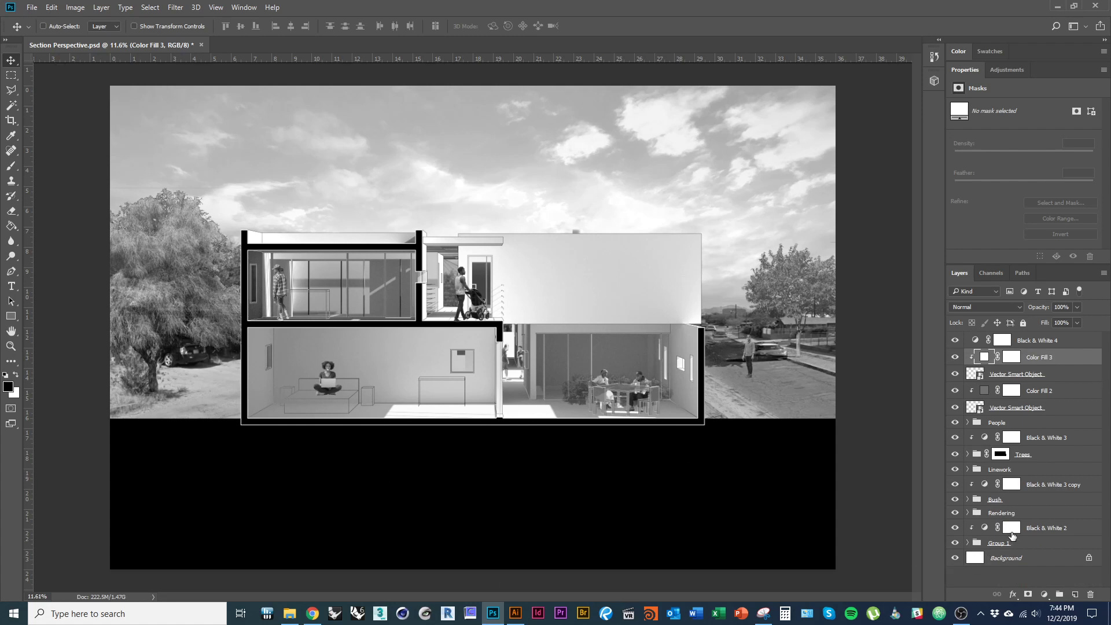
- Toggle the bushes, trees, people and Rendering groups off and on to check each
click(960, 471)
click(955, 500)
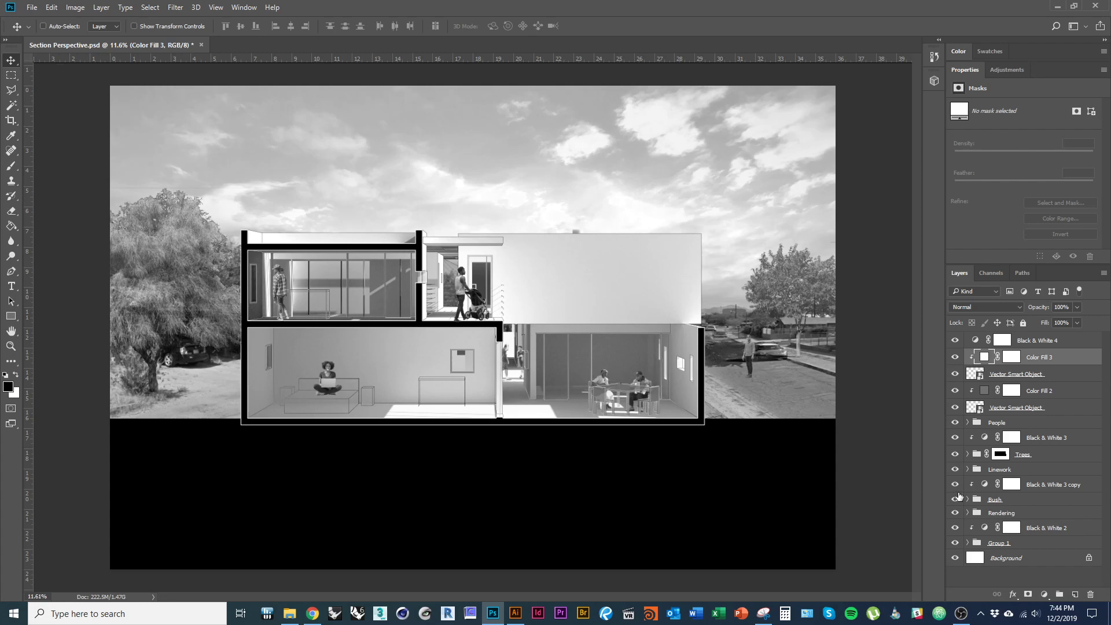
click(956, 500)
click(956, 453)
click(956, 454)
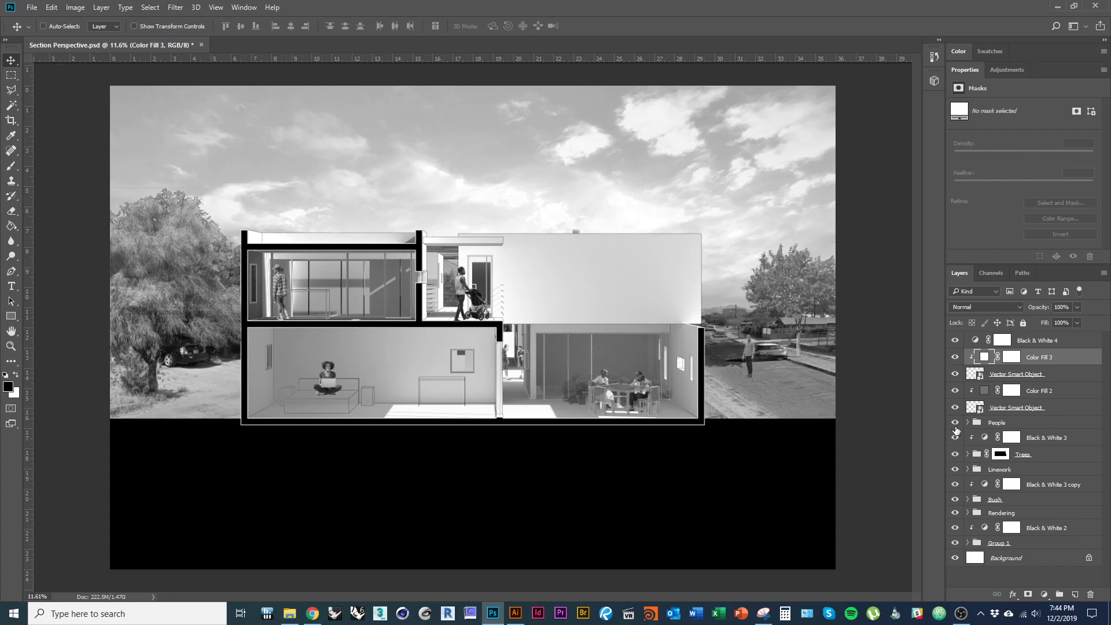
click(956, 423)
click(955, 424)
click(956, 513)
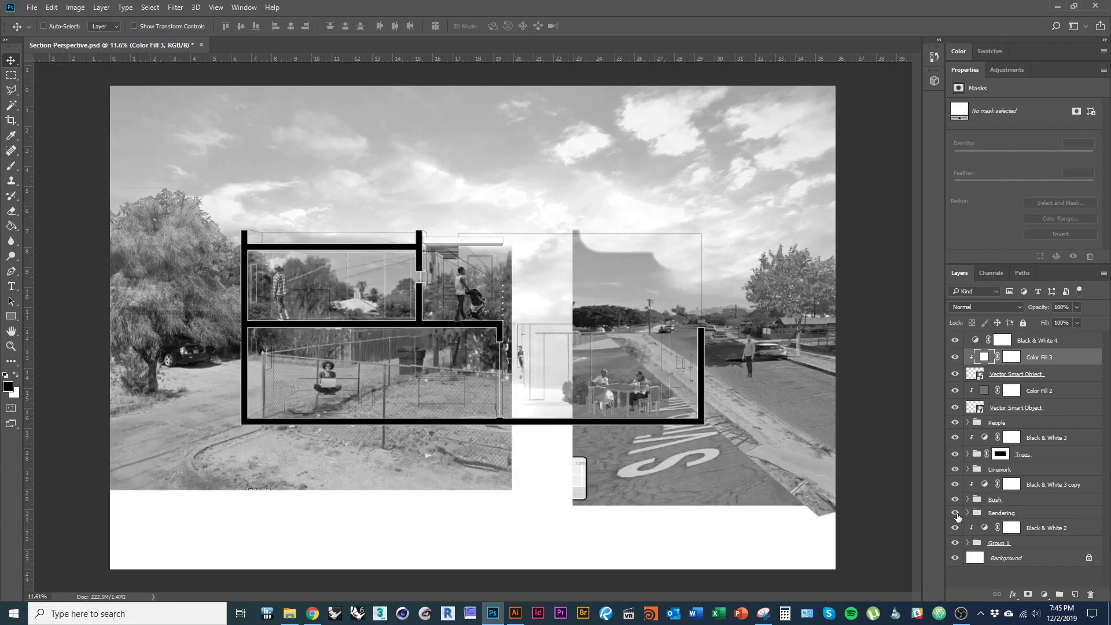
click(956, 513)
- Add a light grey e7e7e7 solid-colour fill clipped to Layer 1 in the Rendering group
click(967, 513)
click(1032, 527)
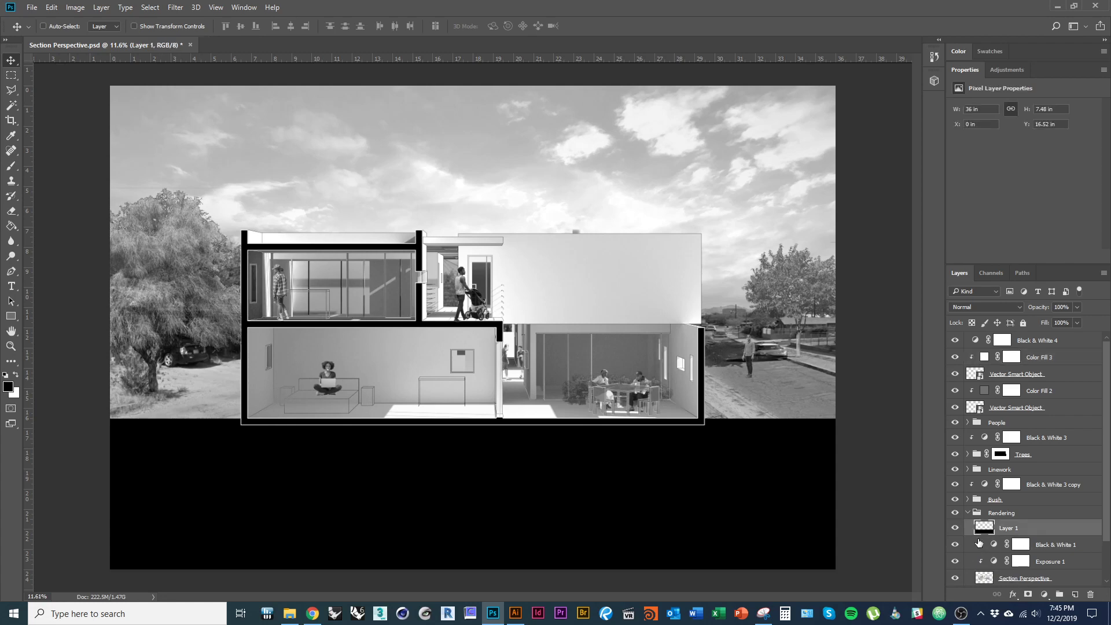
click(955, 528)
click(956, 527)
click(1044, 595)
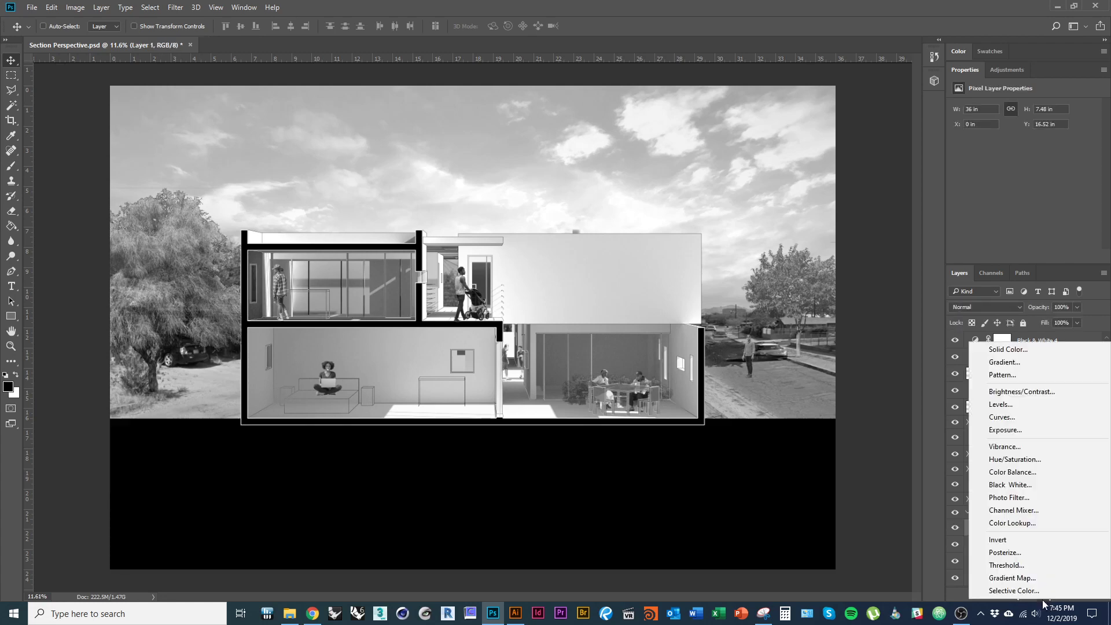
click(1023, 349)
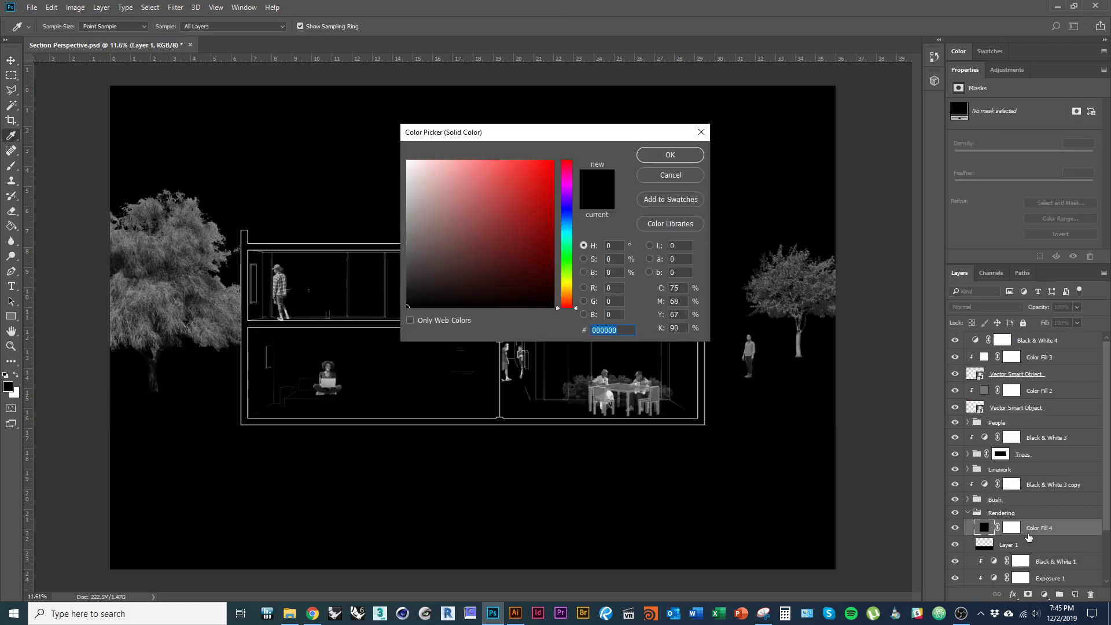
text(e7e7e7)
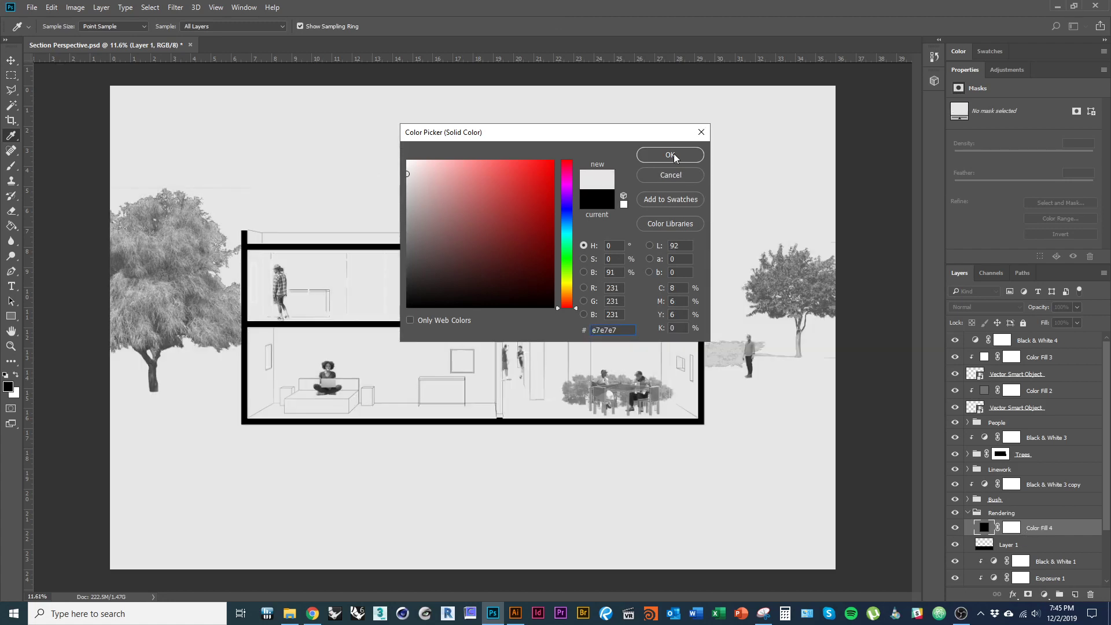
click(670, 155)
alt+click(1040, 537)
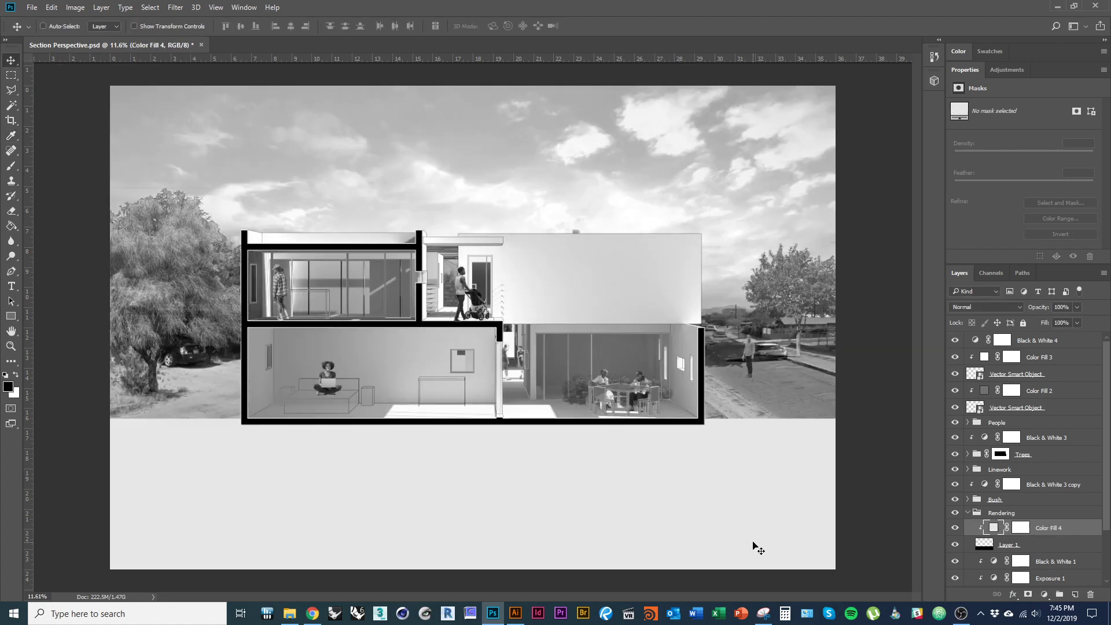
- Darken Color Fill 4 to mid-grey 797979 for the ground band
click(982, 546)
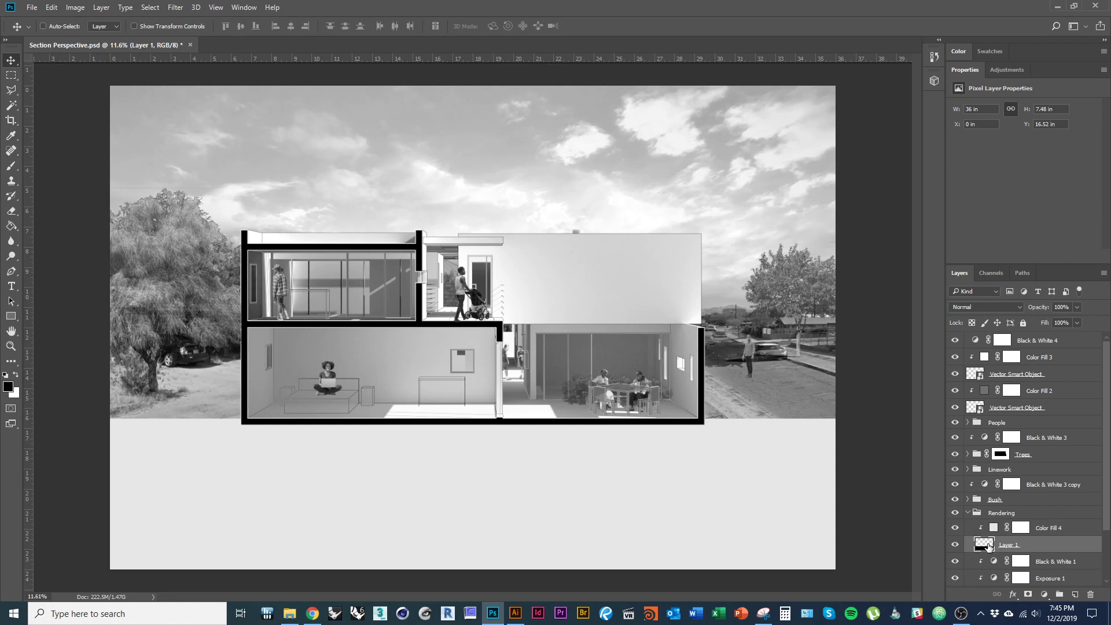
double_click(983, 545)
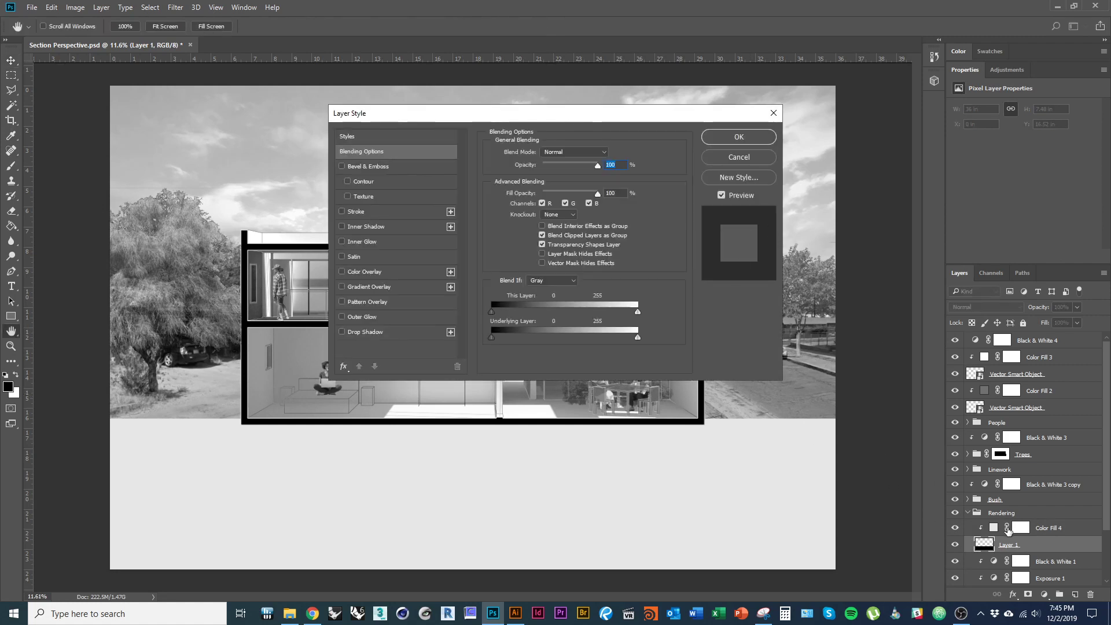
key(Escape)
double_click(994, 528)
drag(419, 211, 352, 237)
click(415, 253)
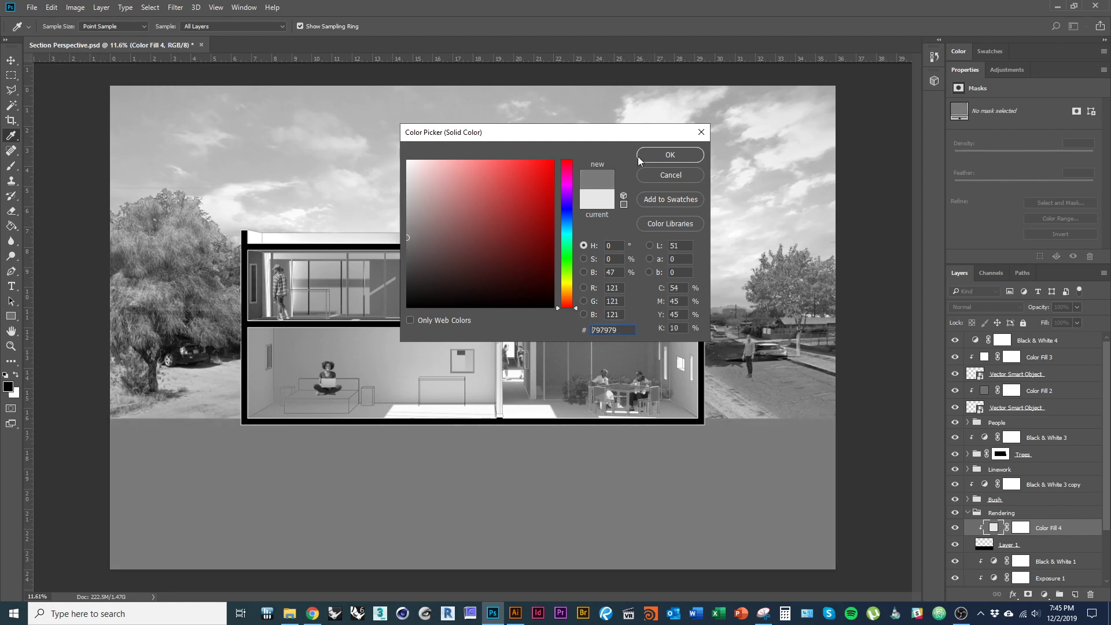
click(670, 155)
scroll(405, 379, down, 3)
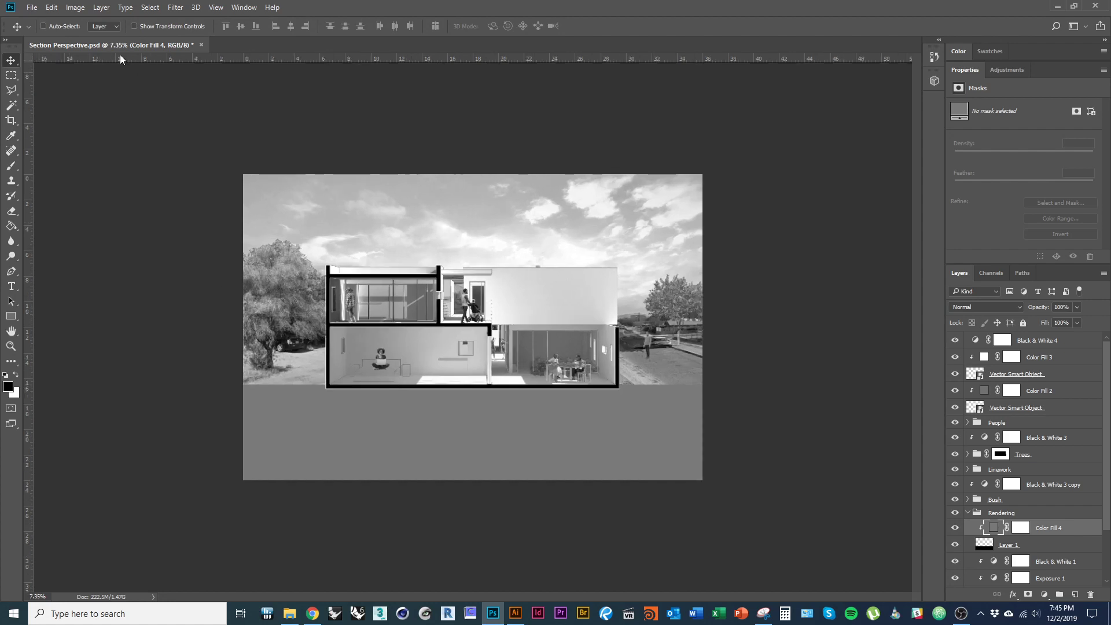
- Save Section Perspective.psd from the File menu, then call up the Ctrl+Alt+Tab window switcher
click(32, 7)
click(84, 124)
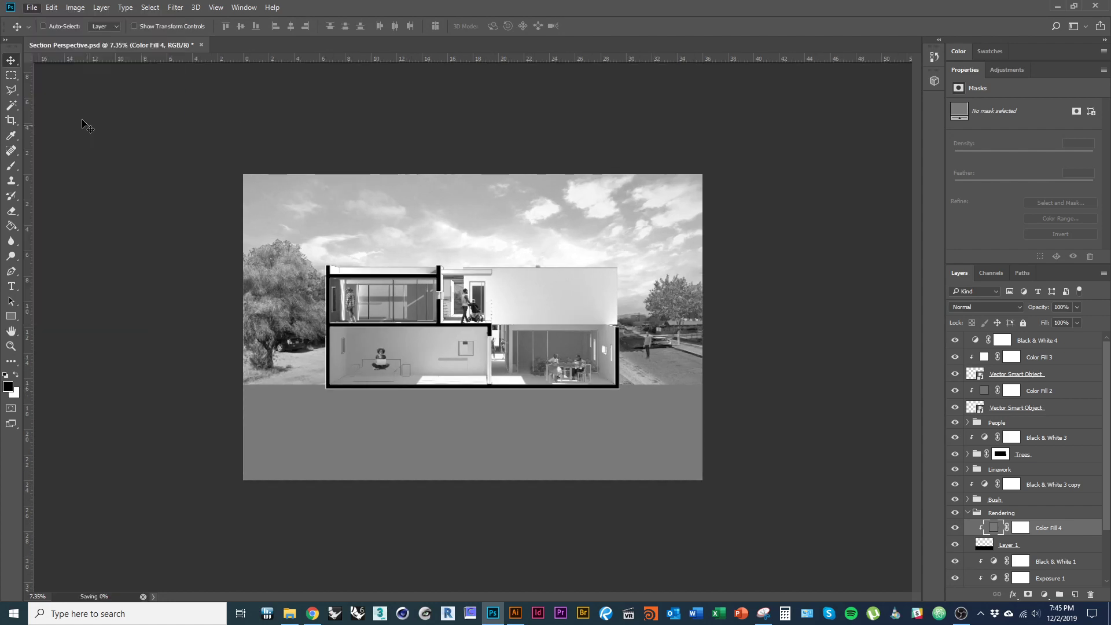
click(32, 7)
mouse_move(160, 169)
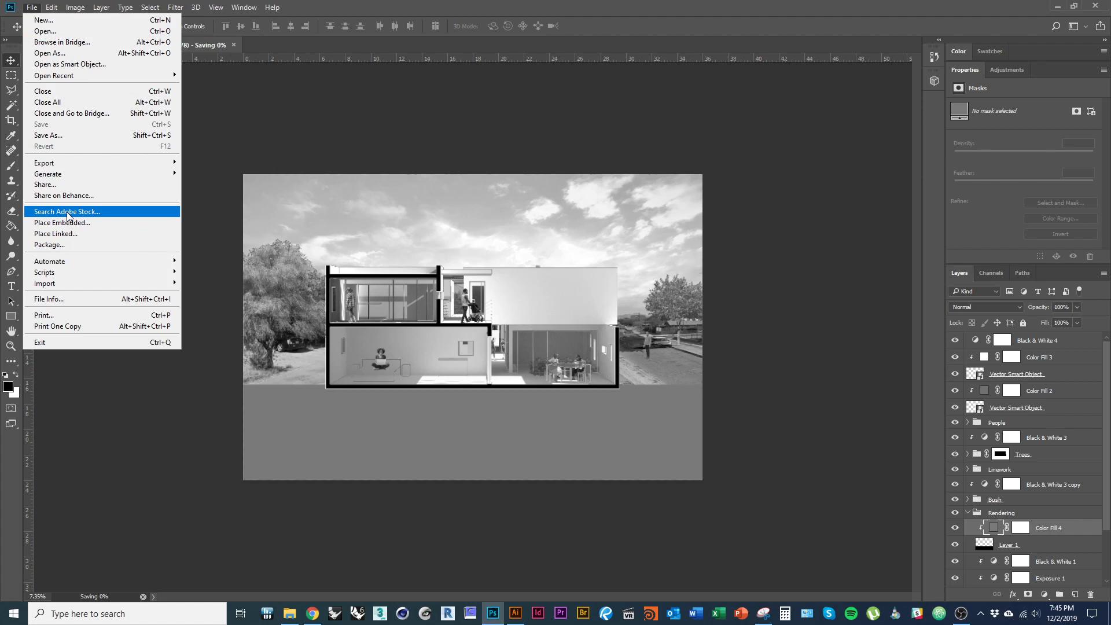
click(314, 119)
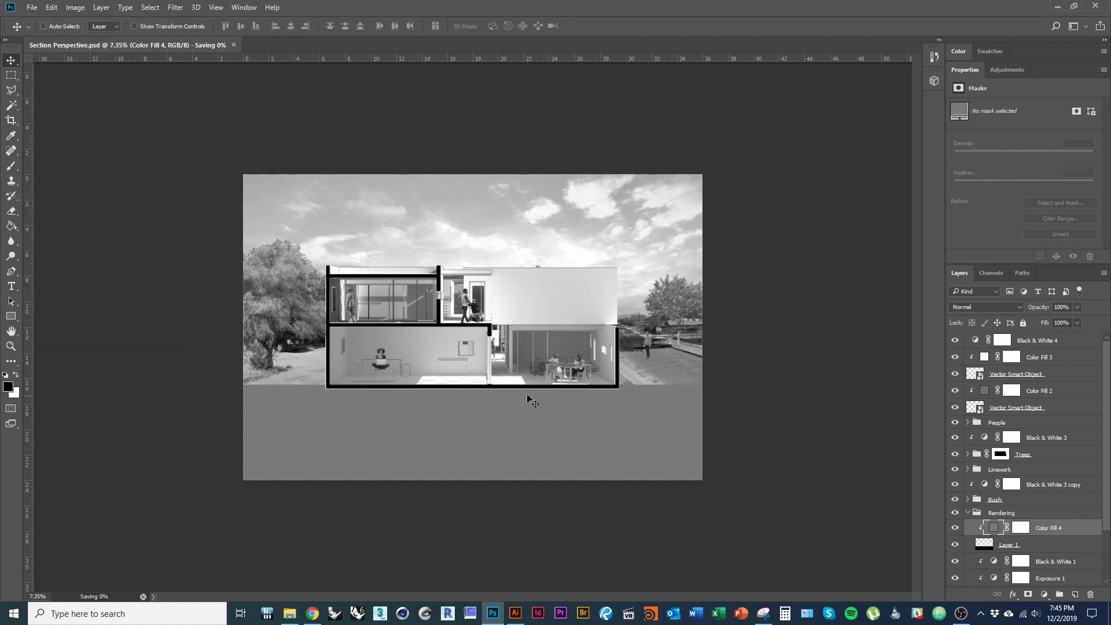
key(ctrl+space)
key(ctrl+alt+Tab)
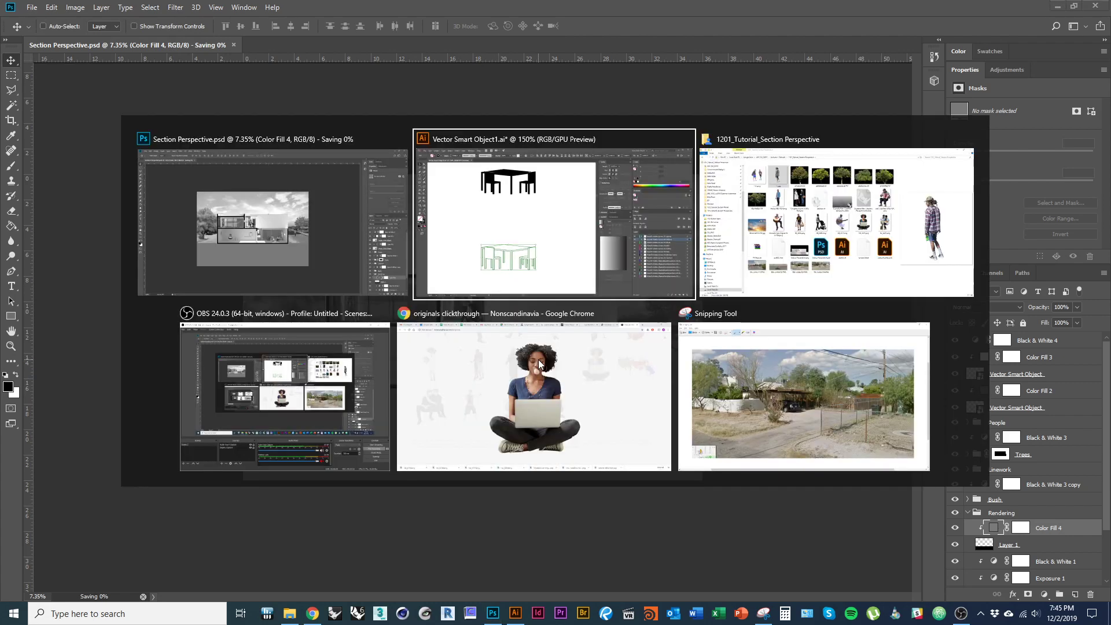